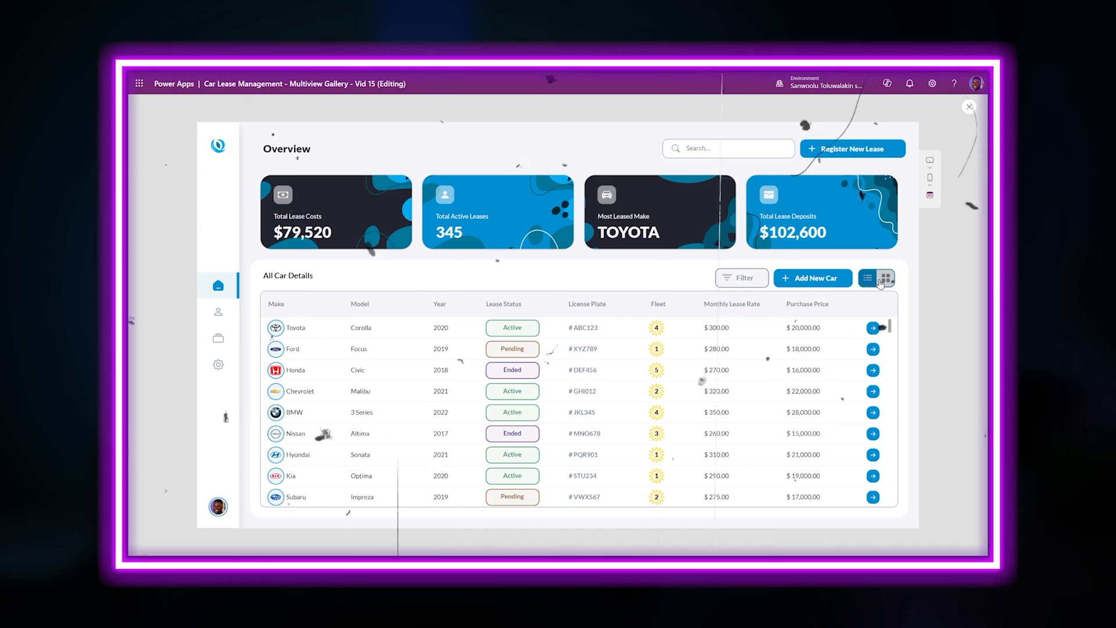
# - Switch the All Car Details gallery from list view to card view
pyautogui.click(881, 282)
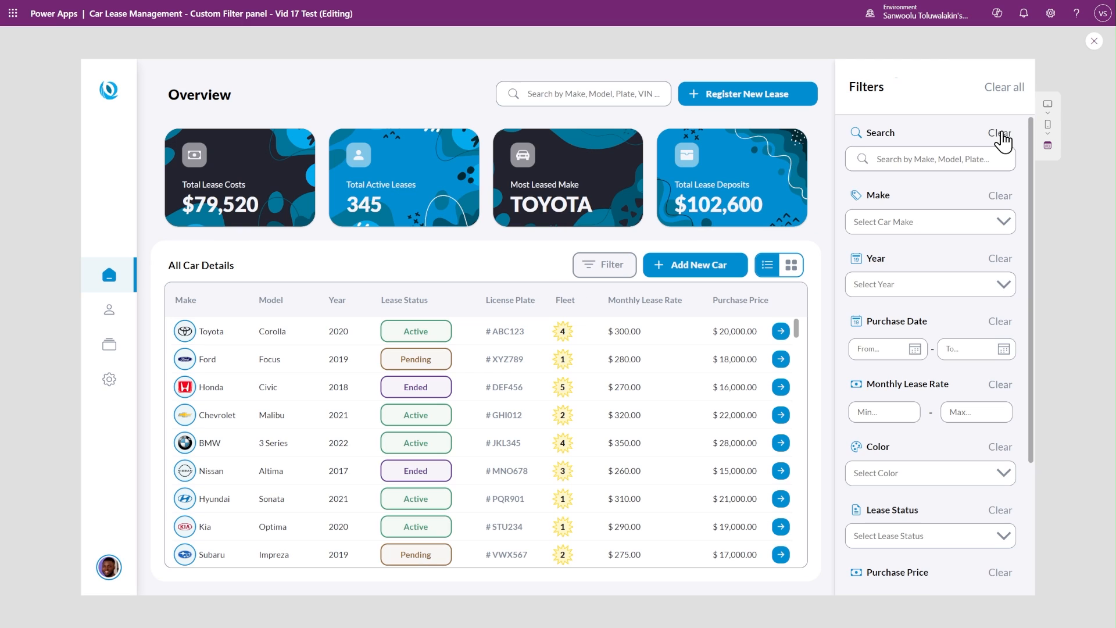
# - Filter the car list by make Chevrolet and year 2021
pyautogui.click(901, 224)
pyautogui.click(917, 307)
pyautogui.click(914, 289)
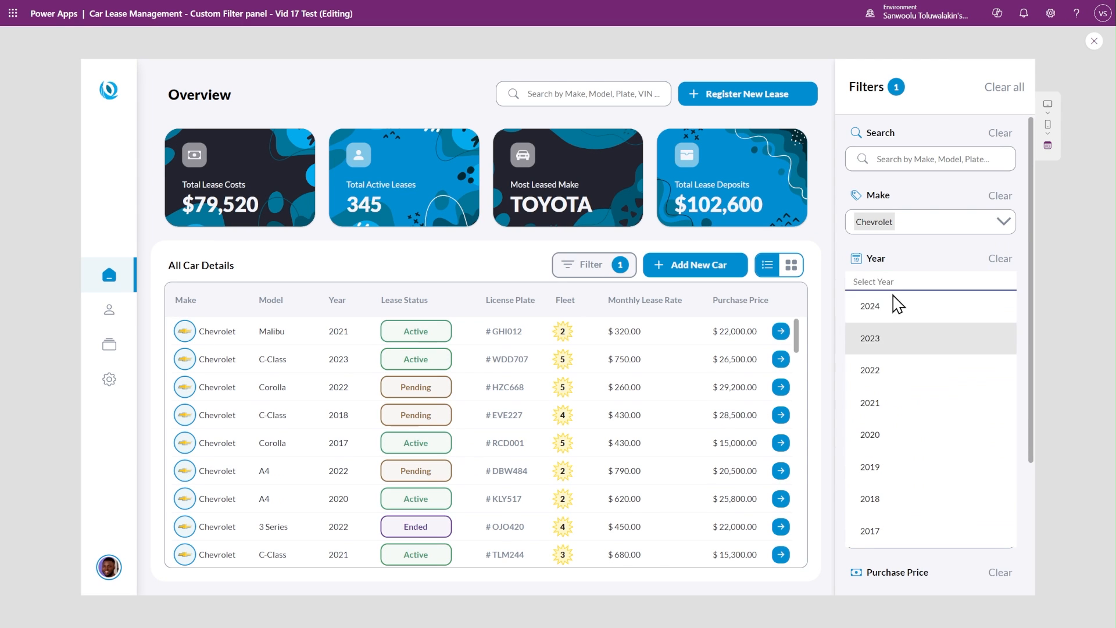
pyautogui.click(909, 401)
# - Add a minimum purchase price of 400 and fleet 4 to the car filters
pyautogui.scroll(-1, 898, 465)
pyautogui.click(888, 530)
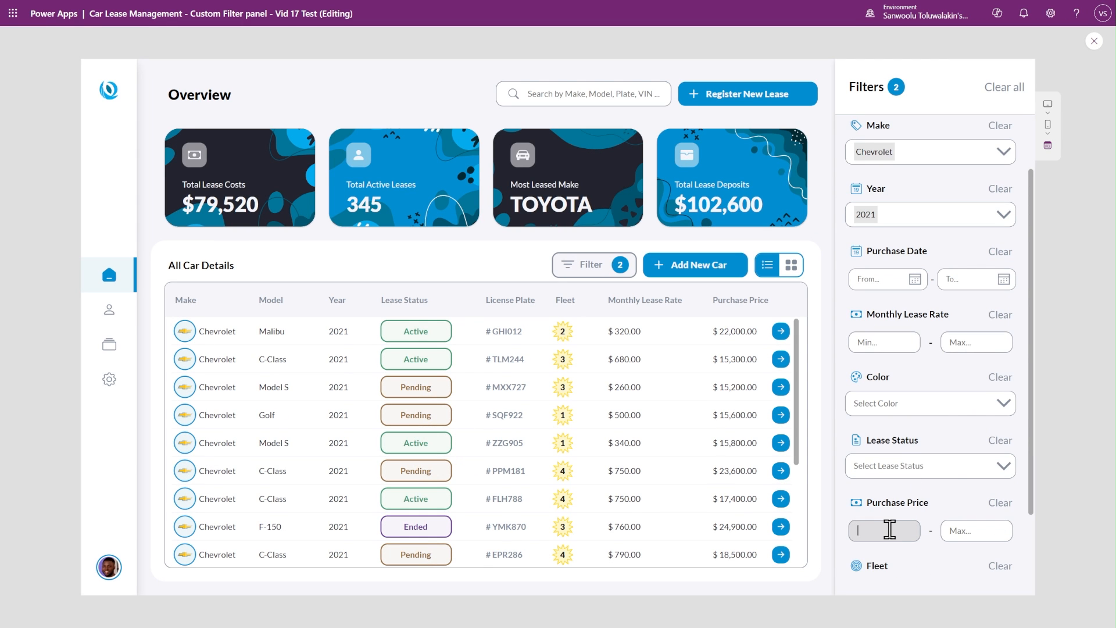
pyautogui.write('400')
pyautogui.scroll(-1, 936, 459)
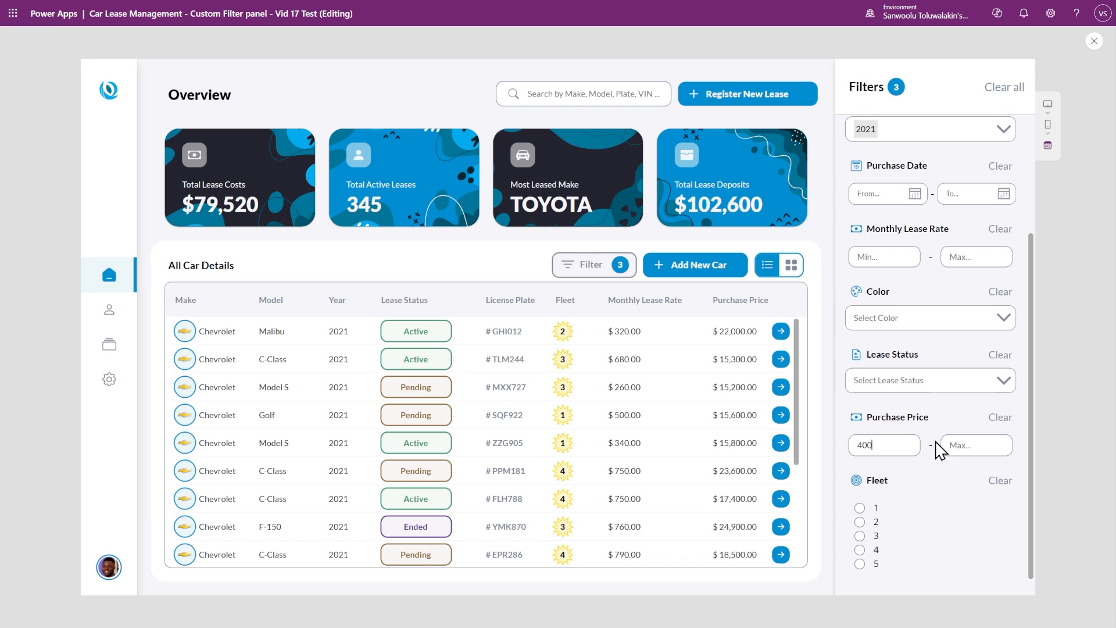
pyautogui.click(861, 551)
pyautogui.scroll(3, 1009, 395)
pyautogui.scroll(-3, 1010, 400)
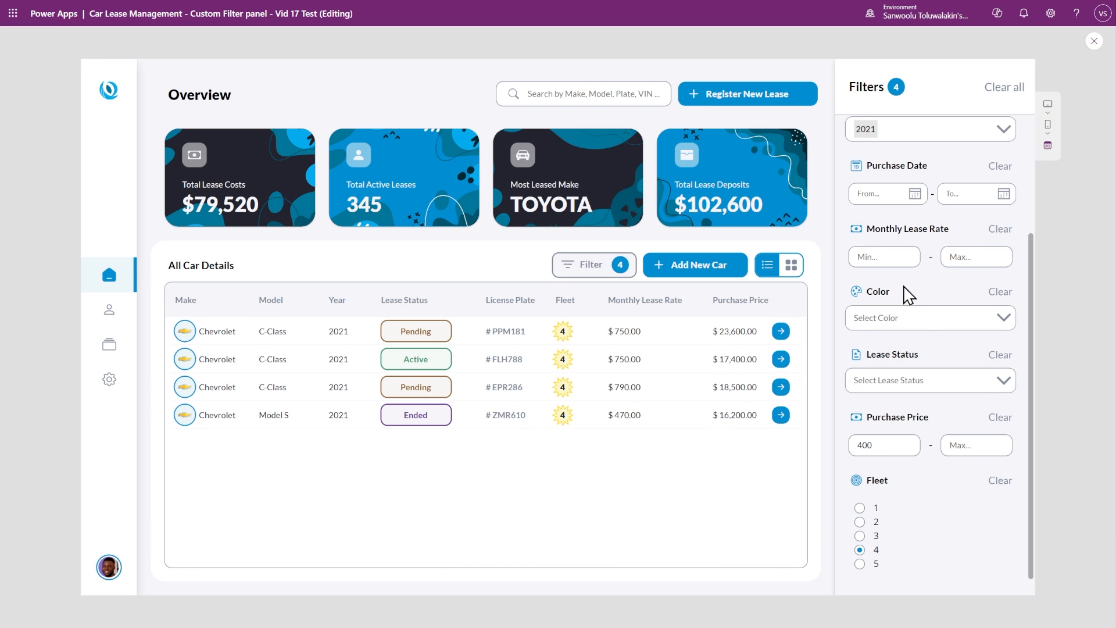
# - Clear the Fleet filter on its own, and clear all remaining car filters
pyautogui.click(998, 481)
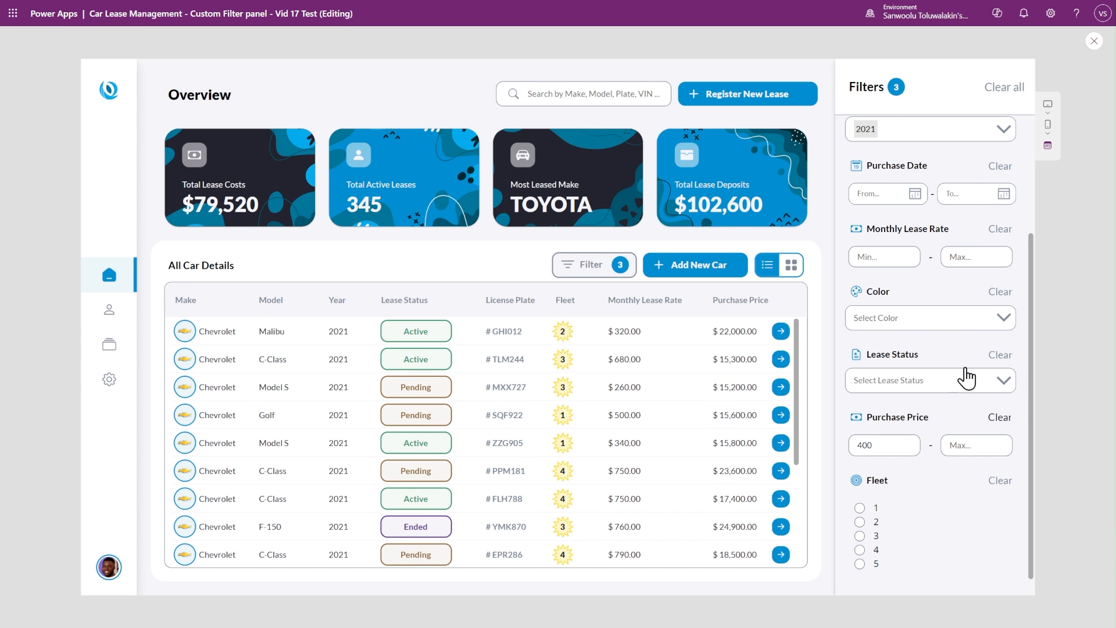
pyautogui.click(1004, 90)
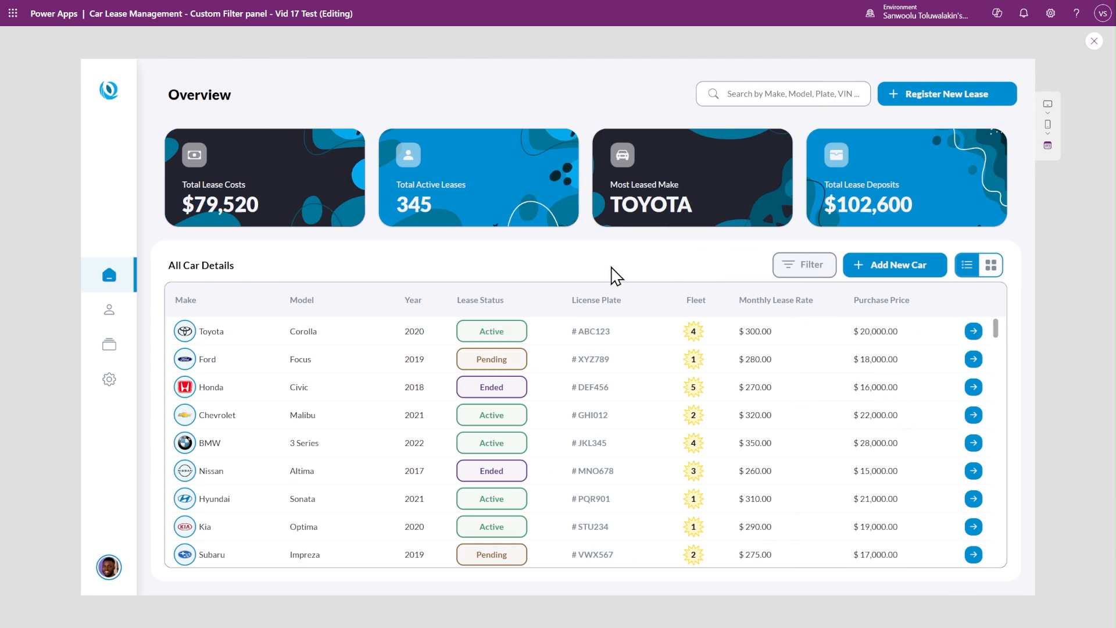
# - Open and close the Filters panel repeatedly to see how the page content resizes
pyautogui.click(817, 269)
pyautogui.click(625, 272)
pyautogui.click(811, 264)
pyautogui.click(792, 265)
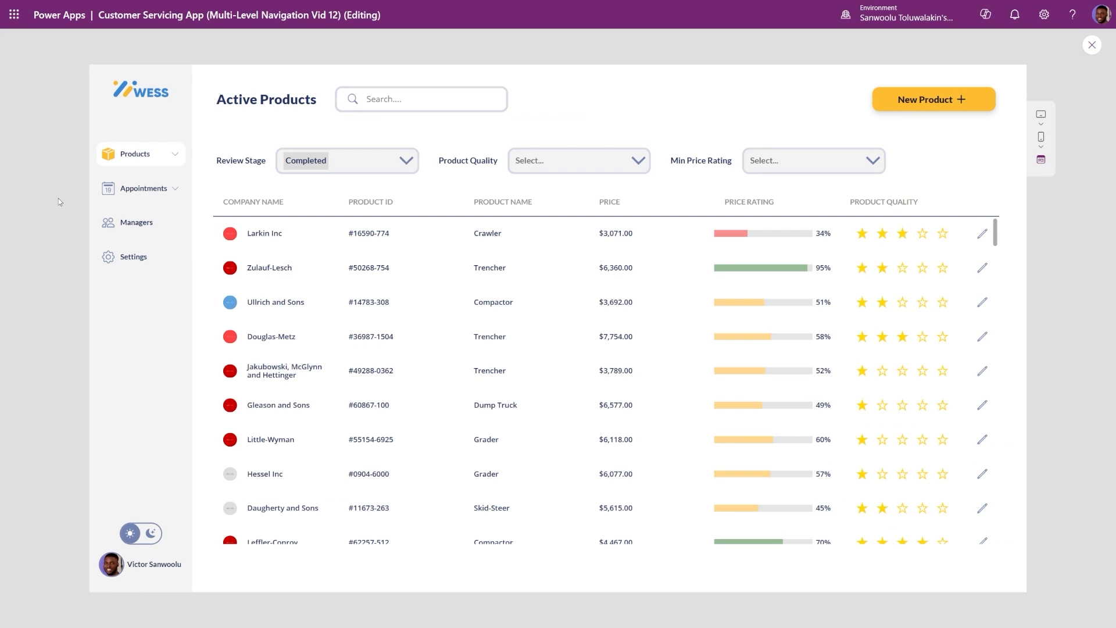
# - In the Customer Servicing App, browse the multi-level navigation to the appointment Sectioned Form and the Managers page
pyautogui.click(139, 154)
pyautogui.click(173, 239)
pyautogui.click(146, 241)
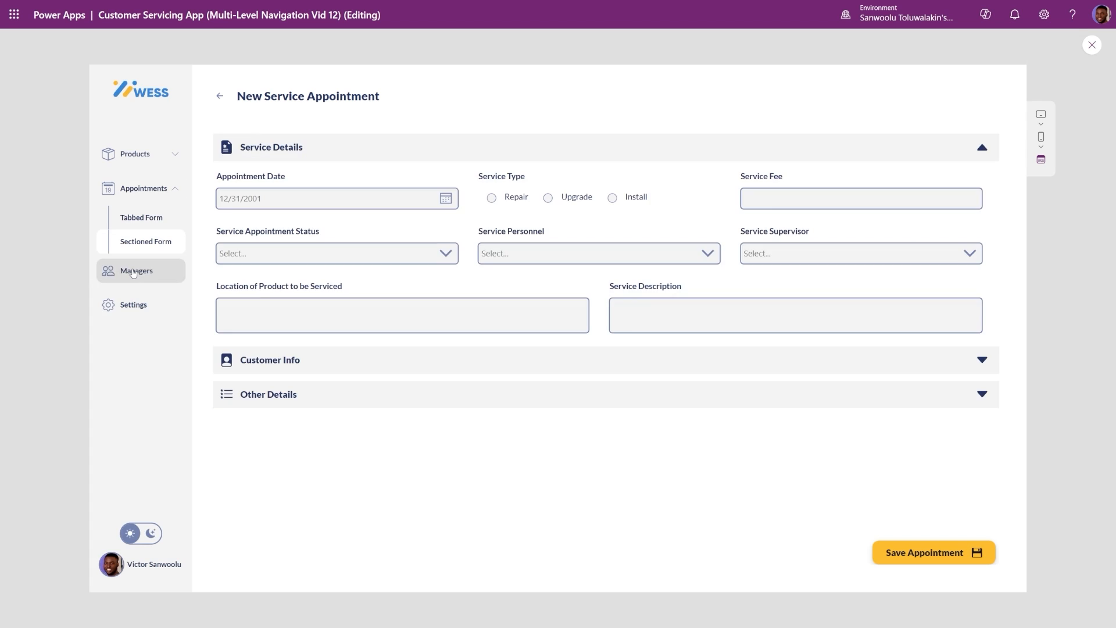
pyautogui.click(154, 269)
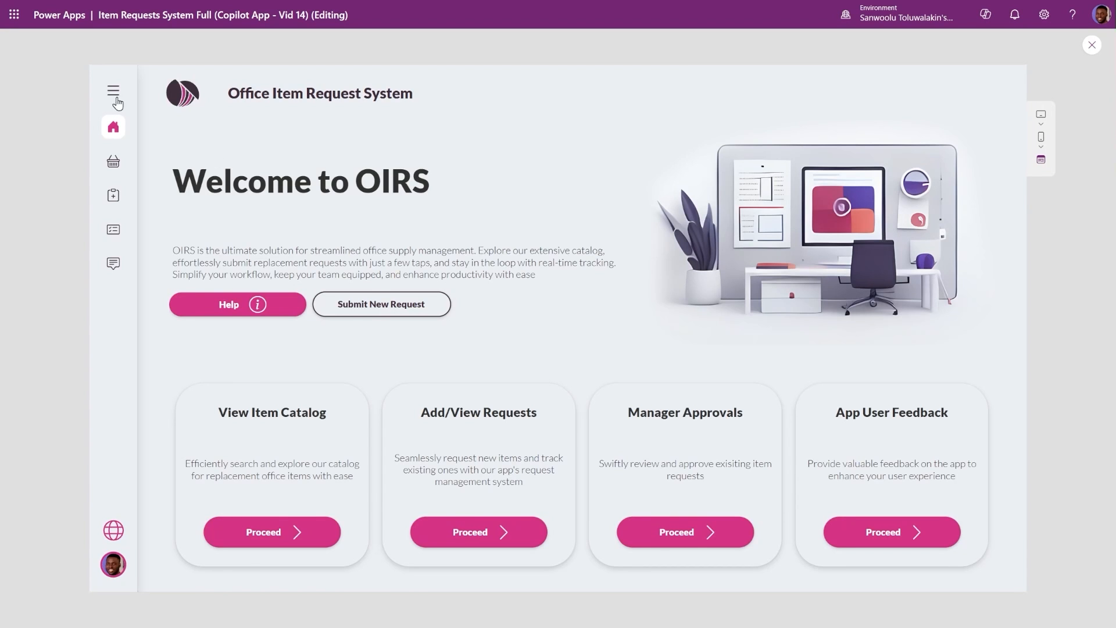
# - In the Office Item Request System app, expand the side navigation menu to see how the page responds
pyautogui.click(113, 92)
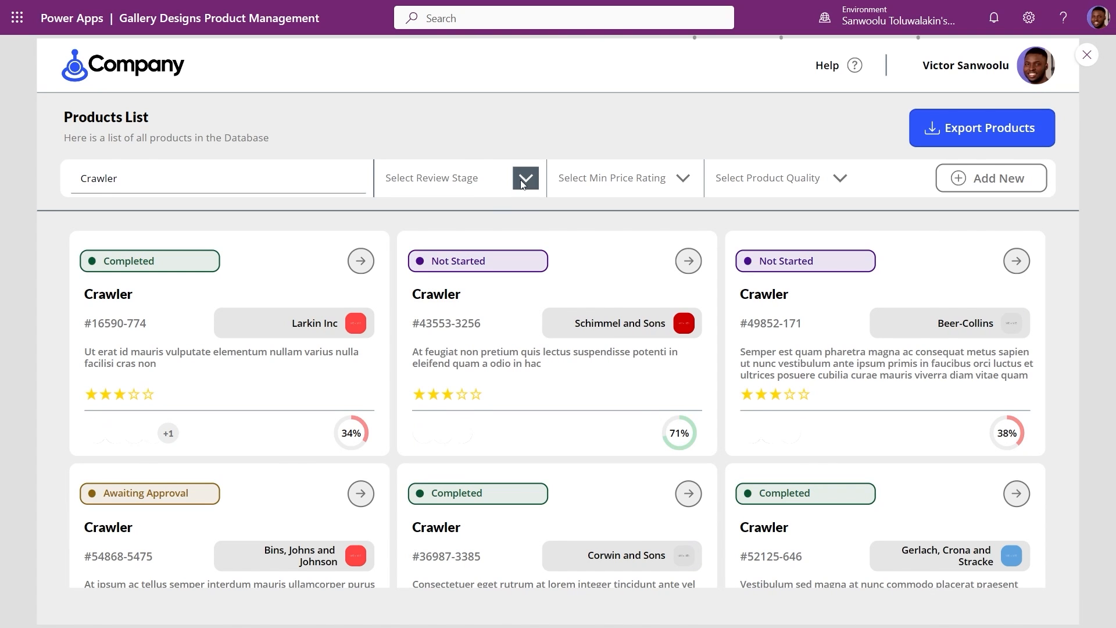
pyautogui.click(616, 179)
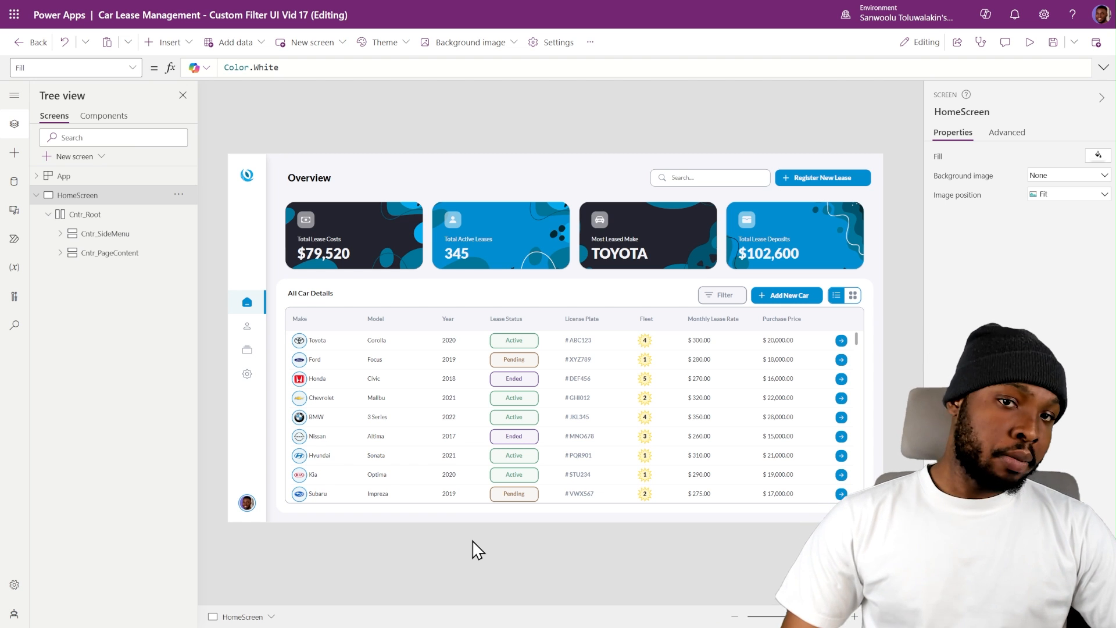
# - Review the size, scale to fit and lock aspect ratio options in the app's Display settings
pyautogui.click(545, 52)
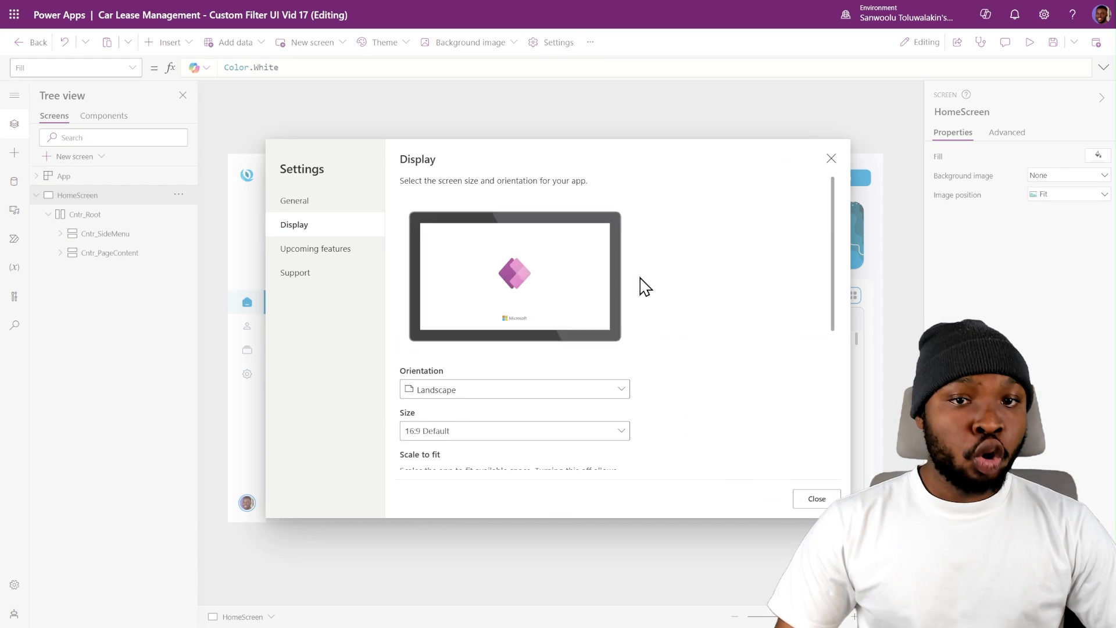
pyautogui.scroll(-3, 448, 285)
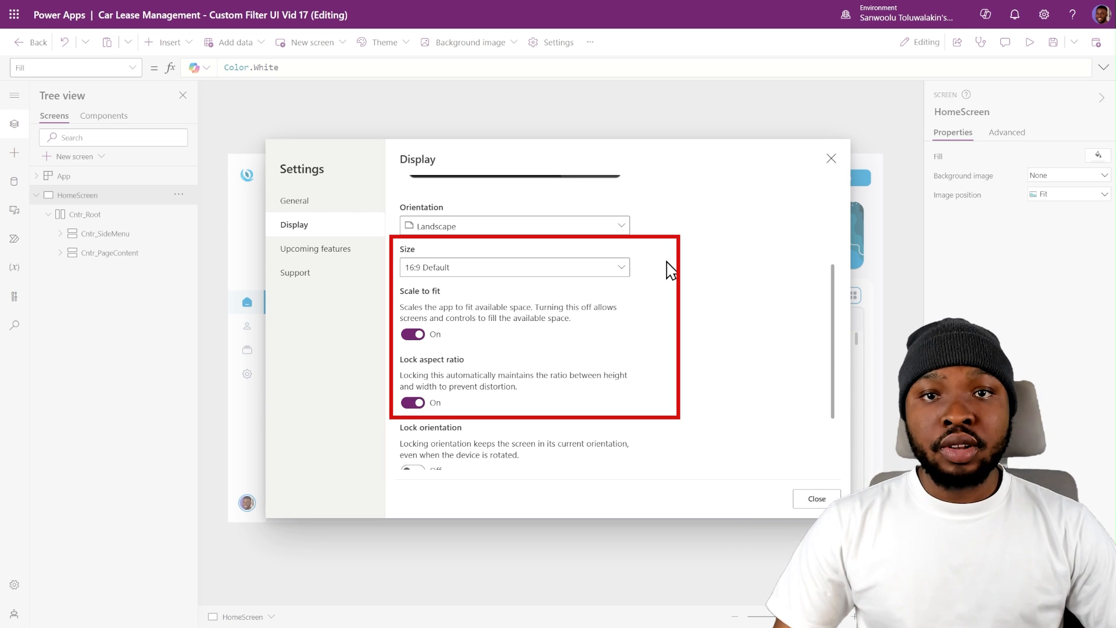
pyautogui.click(831, 159)
# - Examine the HomeScreen container structure: Cntr_SideMenu, Cntr_PageContent, its Container_Line1 and Container_Line3, and the containers nested in Container_Line3
pyautogui.click(60, 253)
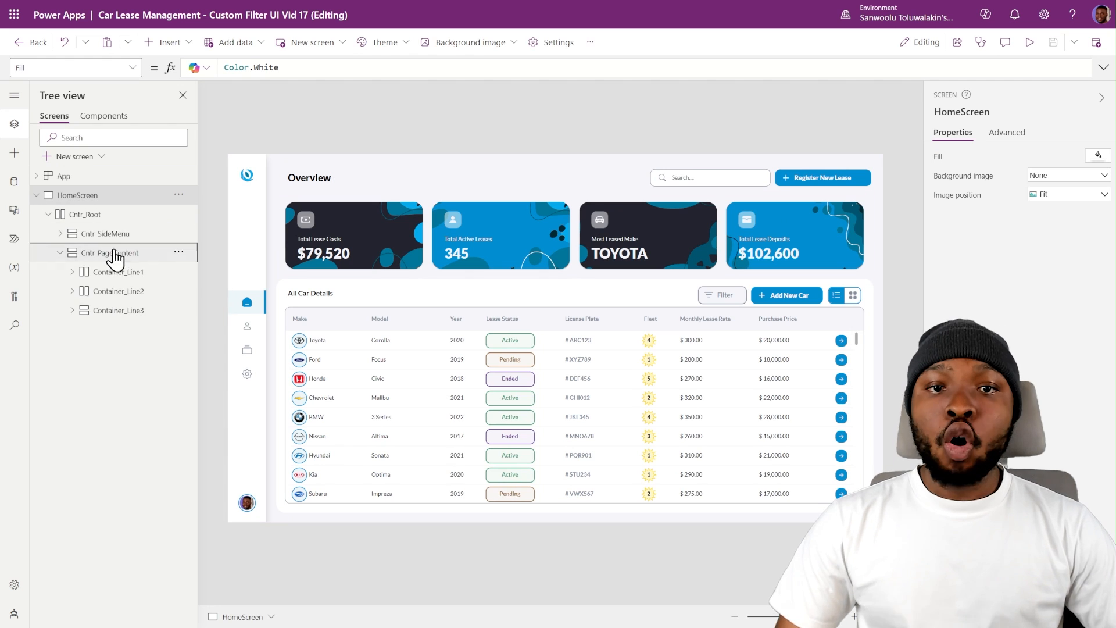
pyautogui.click(109, 234)
pyautogui.click(113, 254)
pyautogui.click(112, 273)
pyautogui.click(111, 312)
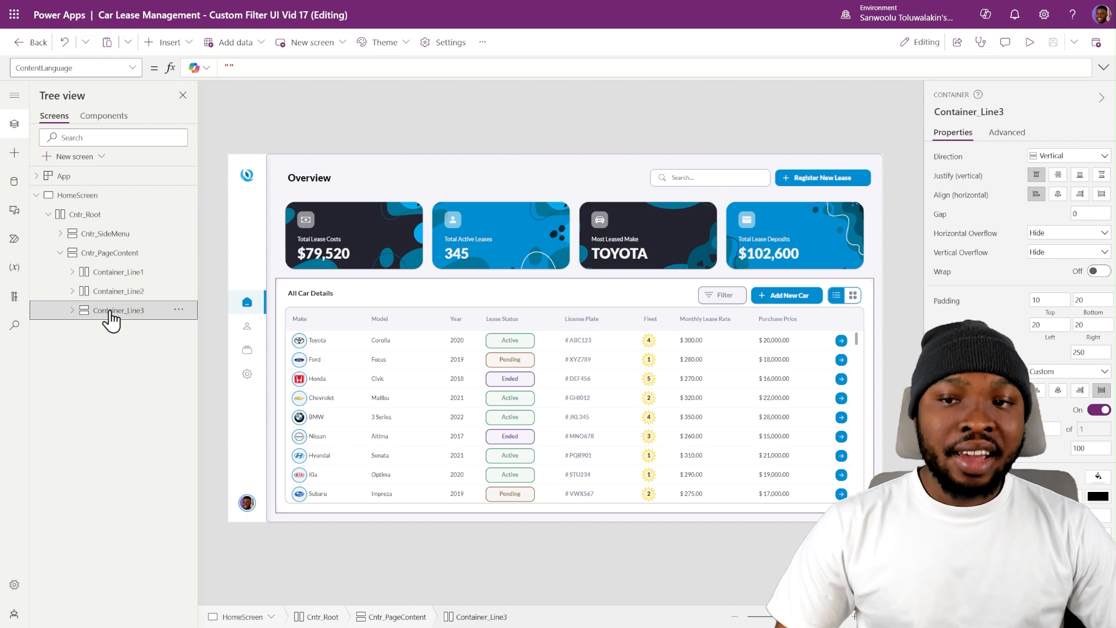
pyautogui.click(73, 312)
pyautogui.click(83, 329)
pyautogui.click(83, 349)
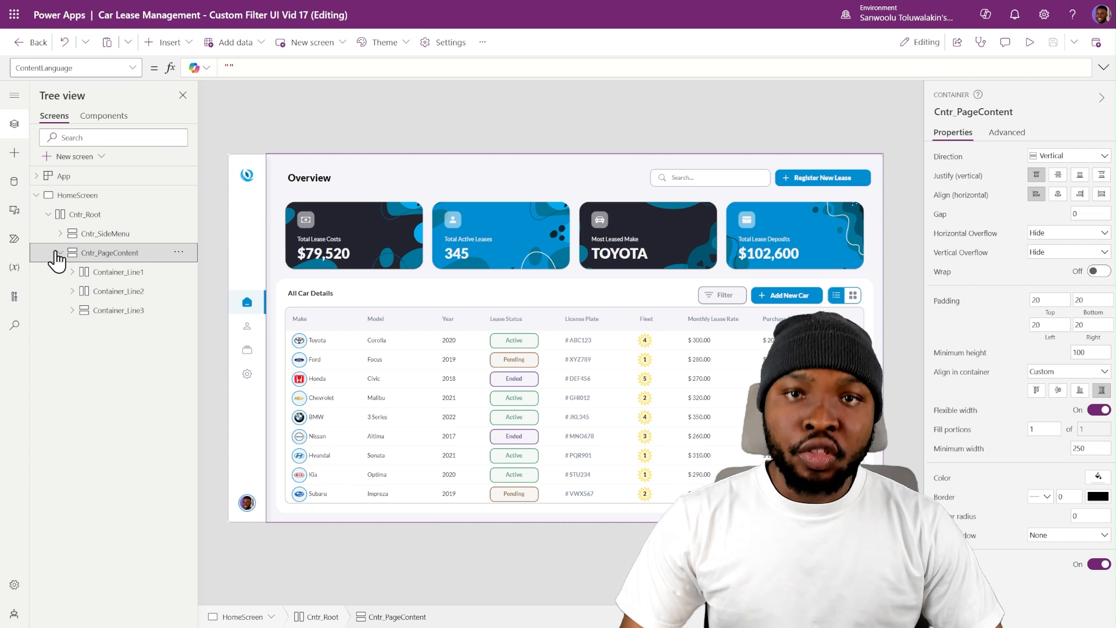
# - Give Cntr_PageContent a fixed width by turning off its flexible width
pyautogui.click(60, 252)
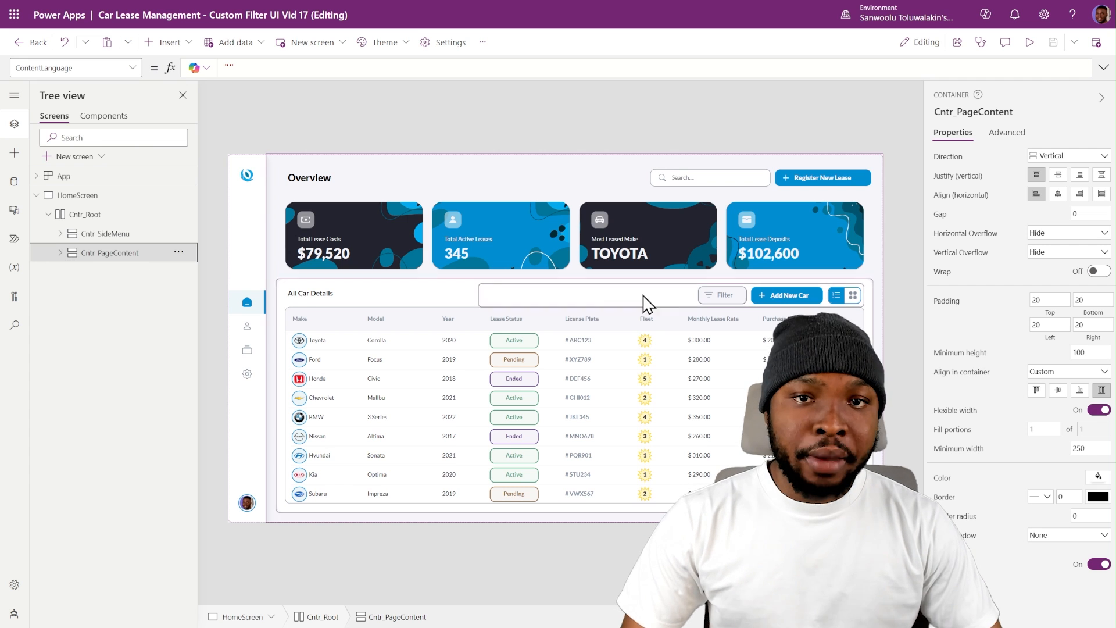
pyautogui.click(1099, 410)
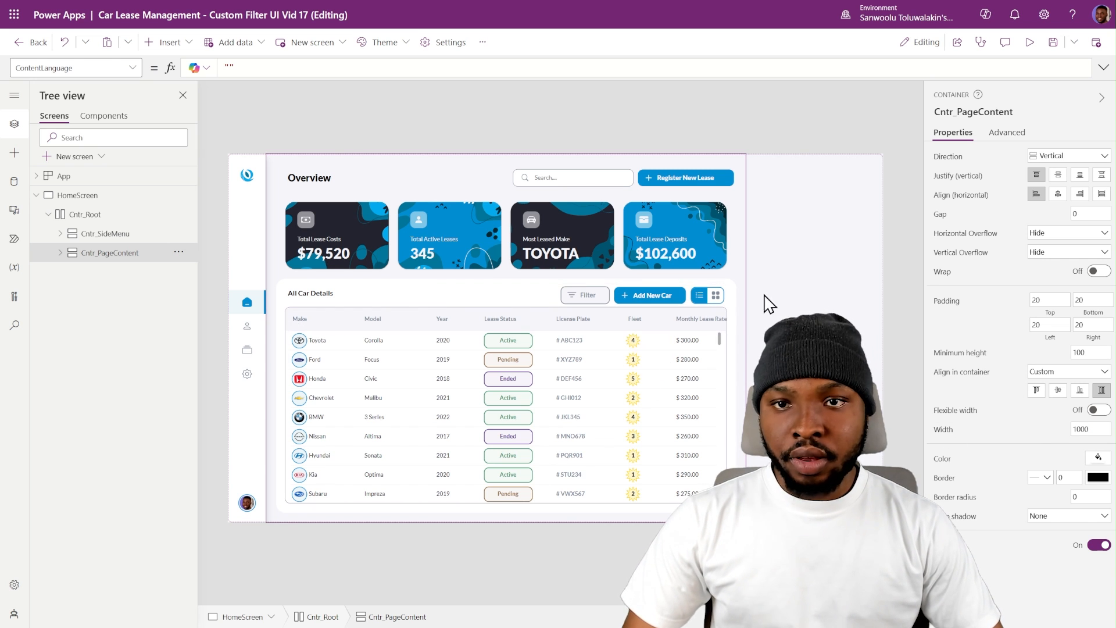
# - Inspect the Make, Model and Year header labels of the car table
pyautogui.click(356, 322)
pyautogui.click(407, 321)
pyautogui.click(459, 323)
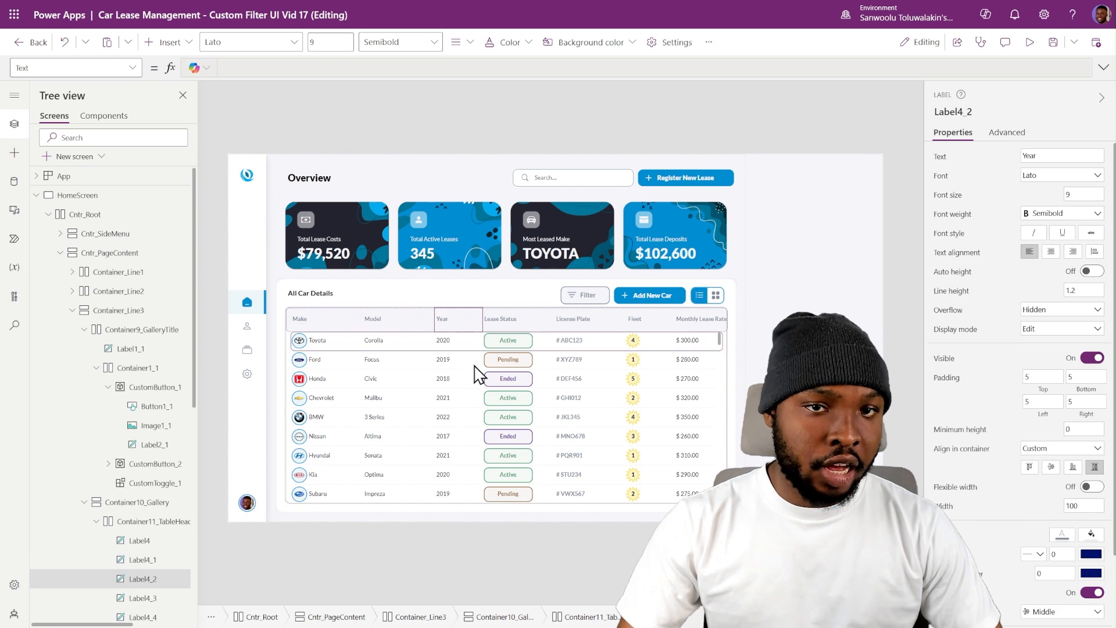
pyautogui.click(515, 555)
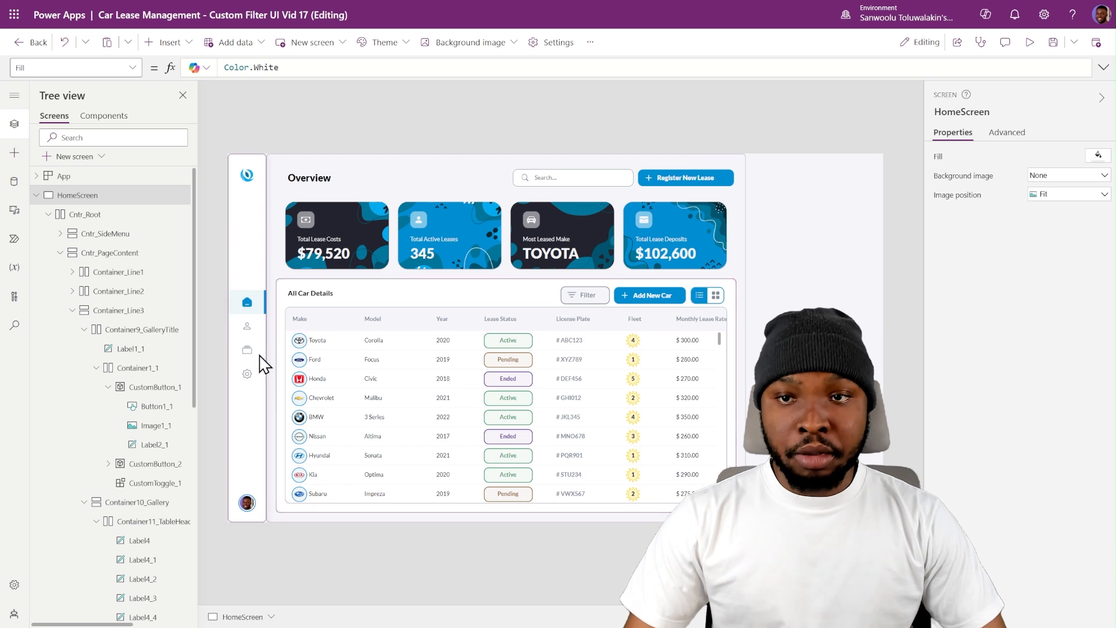
# - Set the minimum width of the Model header label to 100
pyautogui.click(387, 321)
pyautogui.scroll(-2, 1040, 456)
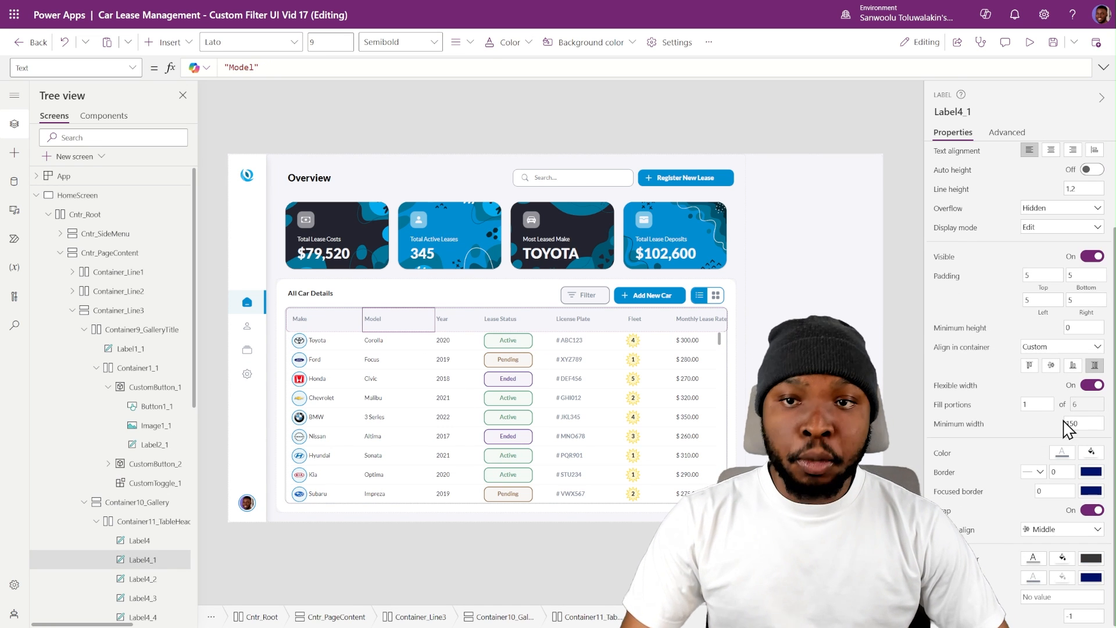
pyautogui.write('100')
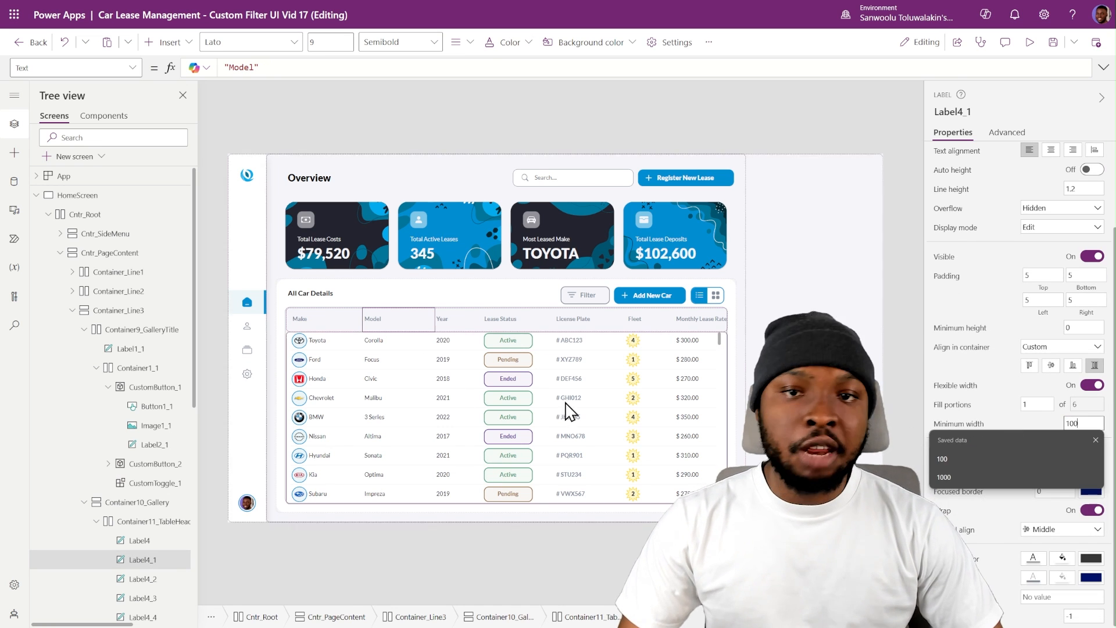
# - Set the minimum width of the gallery row's Model value label to 100 to match its header
pyautogui.click(423, 344)
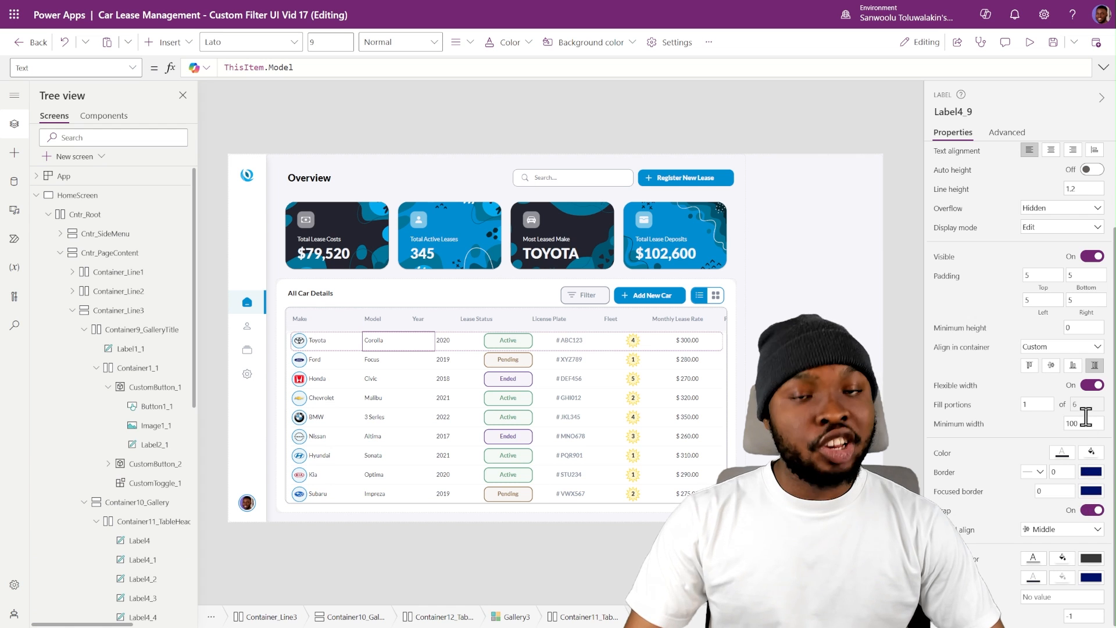
pyautogui.moveTo(1085, 421); pyautogui.dragTo(1014, 427)
pyautogui.write('100')
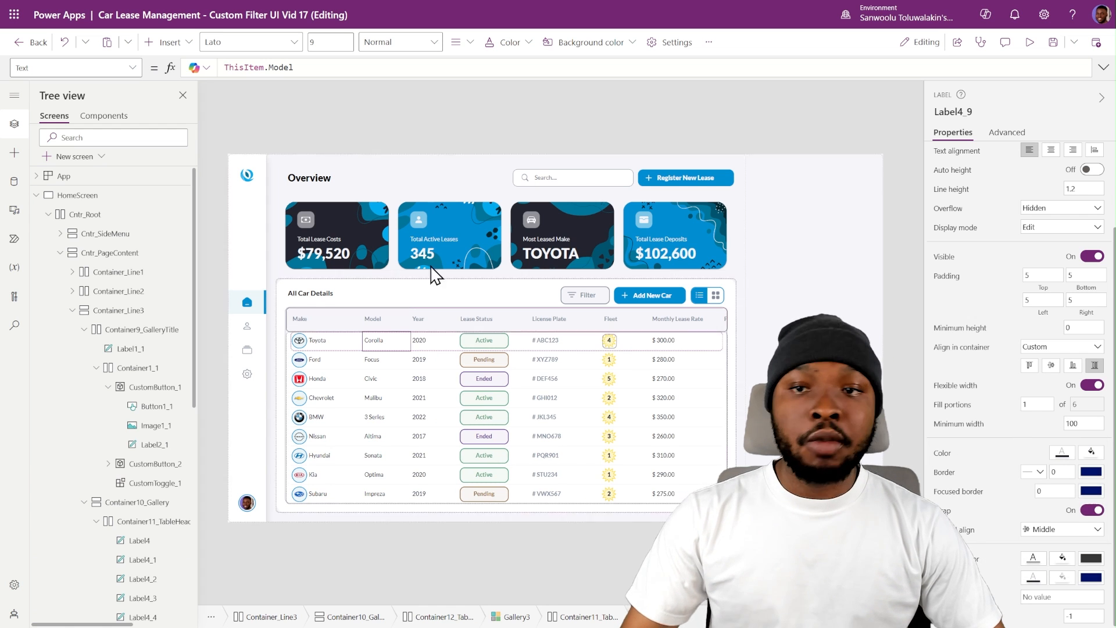
pyautogui.click(418, 509)
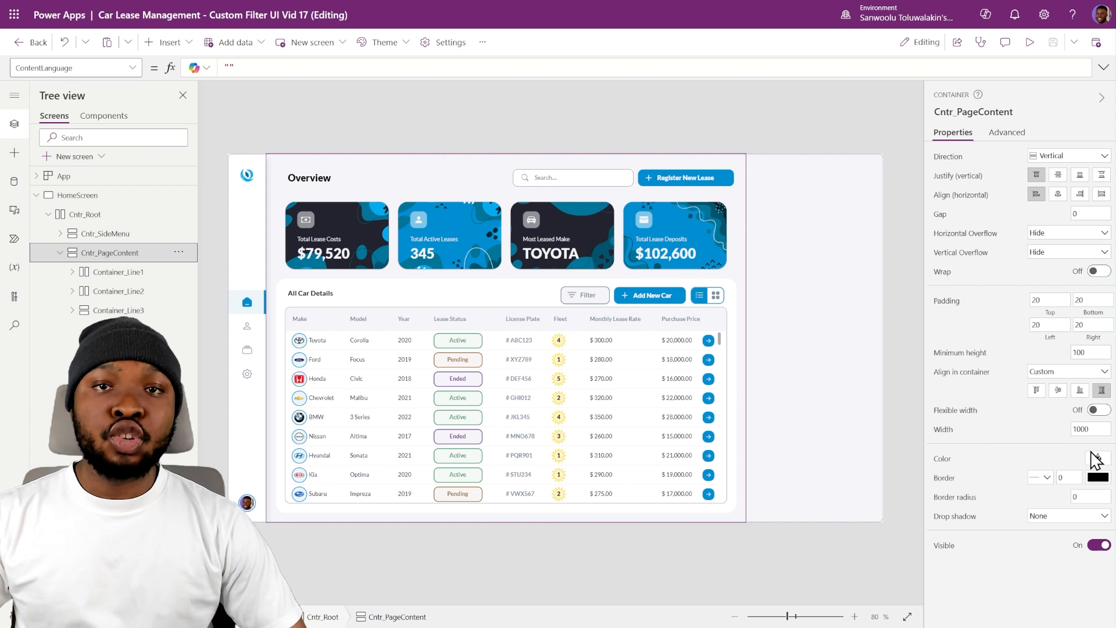
# - Turn flexible width on and back off for Cntr_PageContent to compare the two layouts
pyautogui.click(1099, 410)
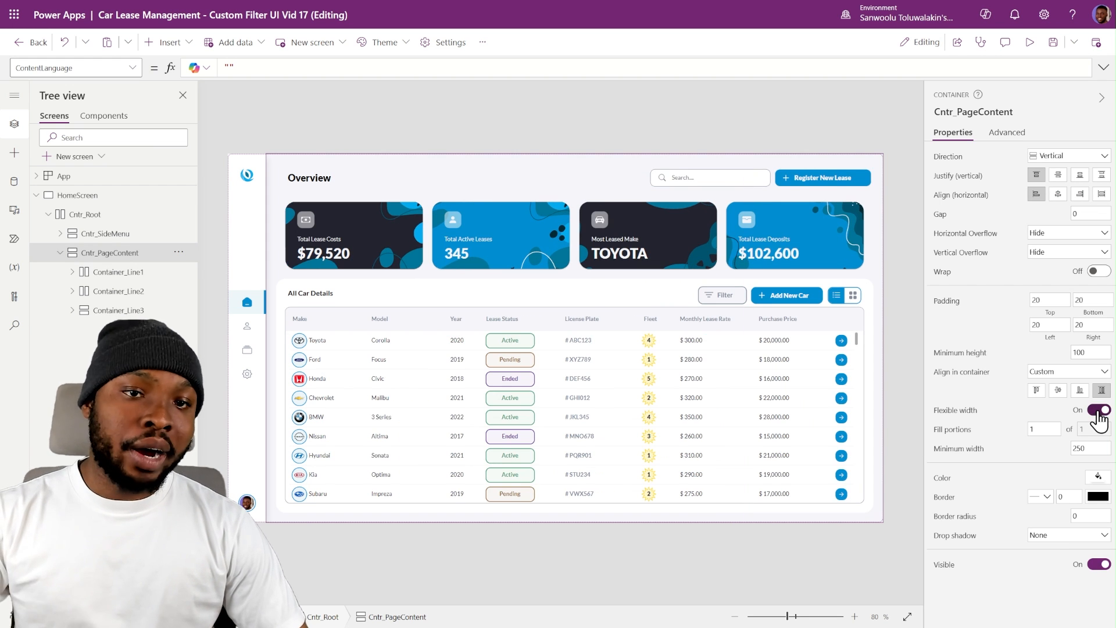
pyautogui.click(1098, 410)
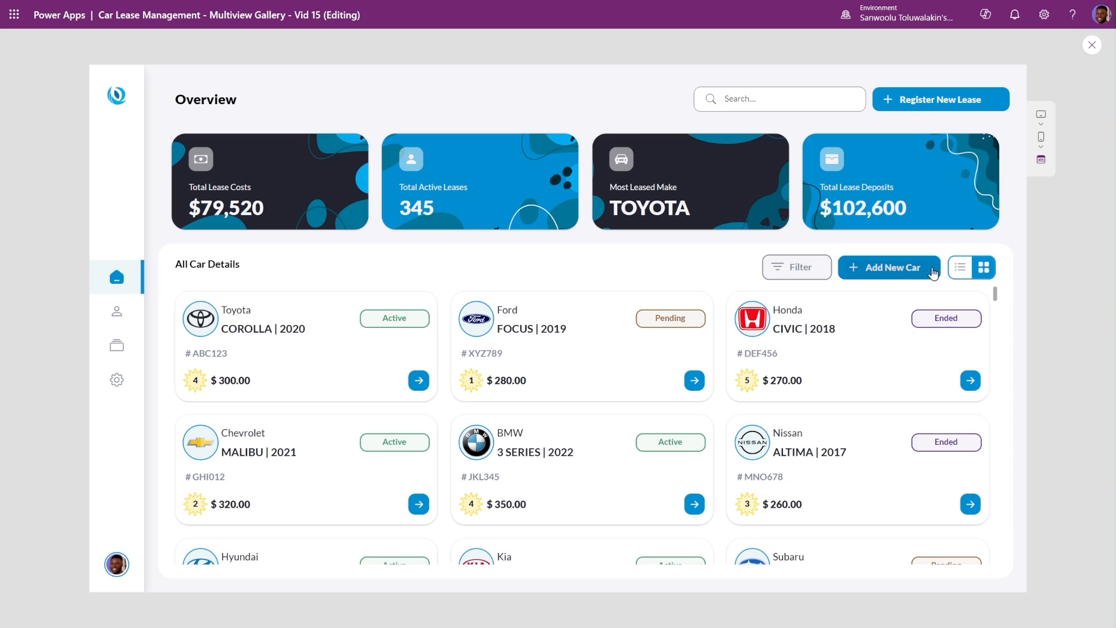
# - In the Multiview Gallery app preview, toggle the car gallery between card view and list view
pyautogui.click(976, 272)
pyautogui.click(976, 274)
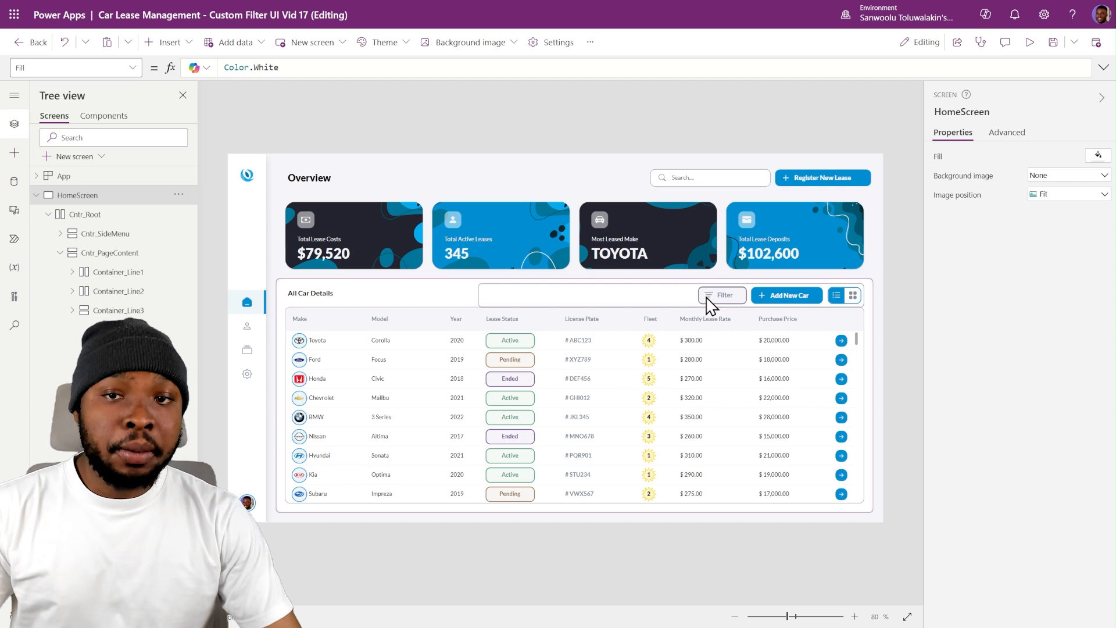
# - Turn off flexible width on Cntr_PageContent to simulate an open filter panel, and select the Filter button's label
pyautogui.click(127, 254)
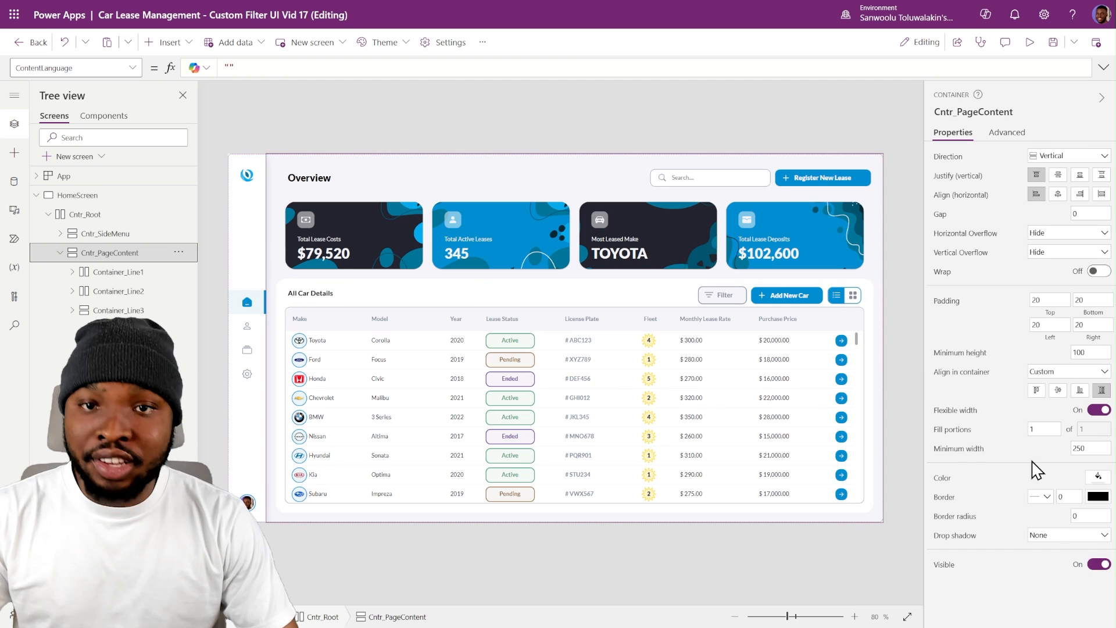
pyautogui.click(1097, 410)
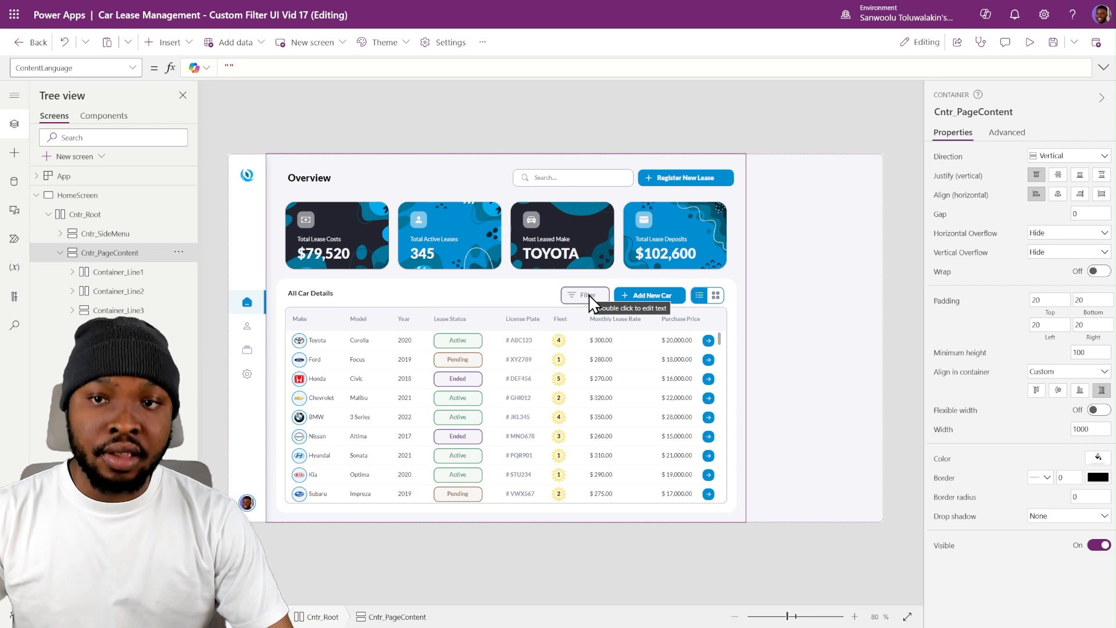
pyautogui.click(587, 294)
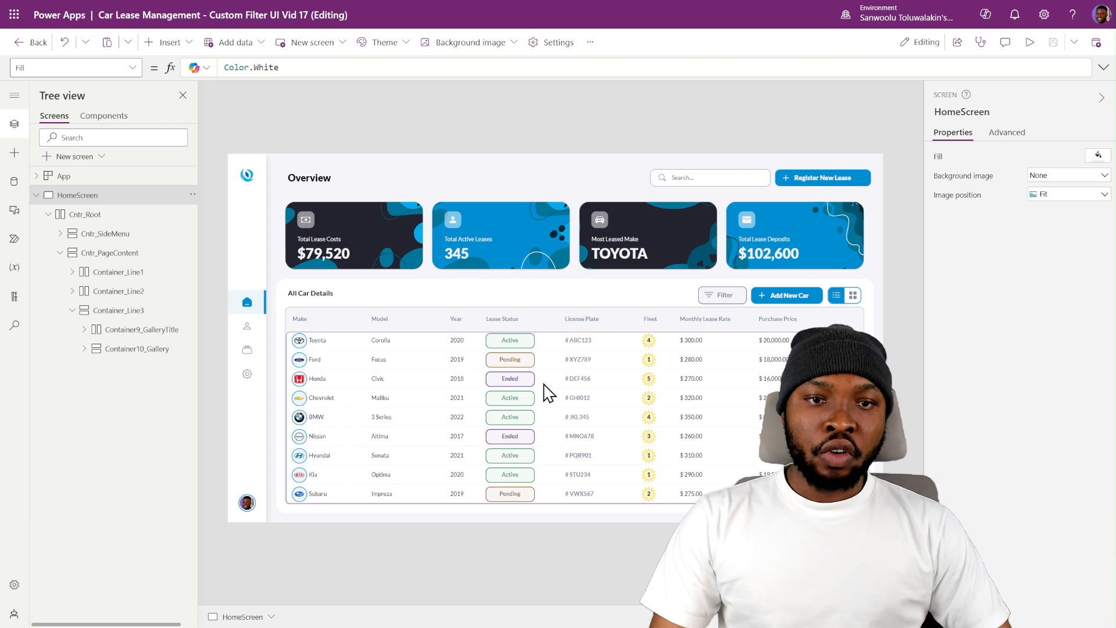
# - Insert a vertical container into Cntr_Root beside Cntr_PageContent
pyautogui.click(59, 253)
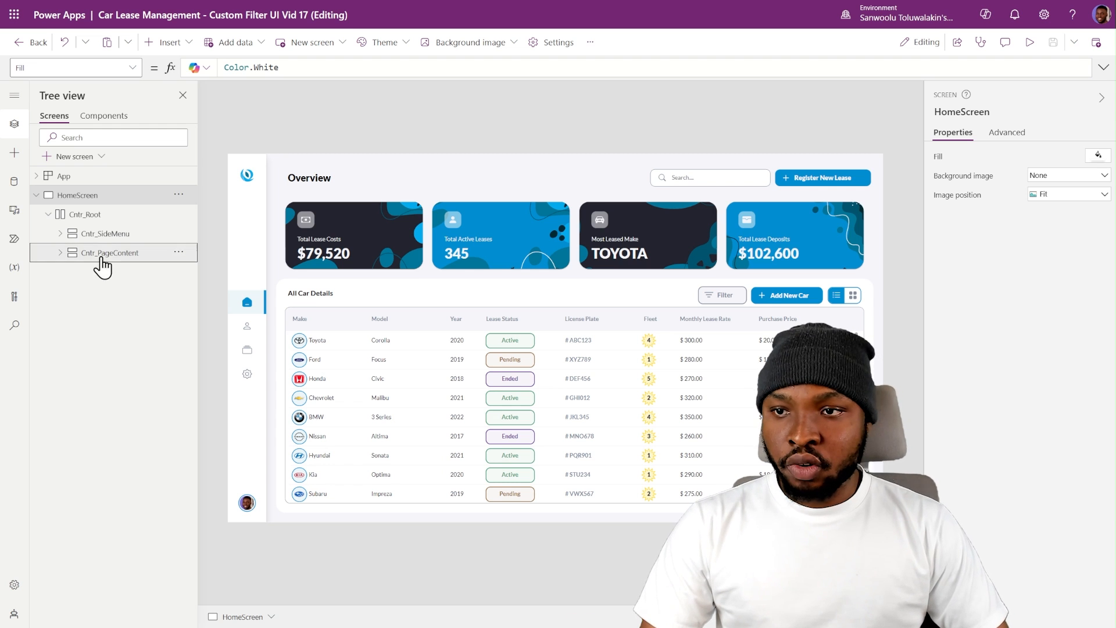
pyautogui.click(97, 216)
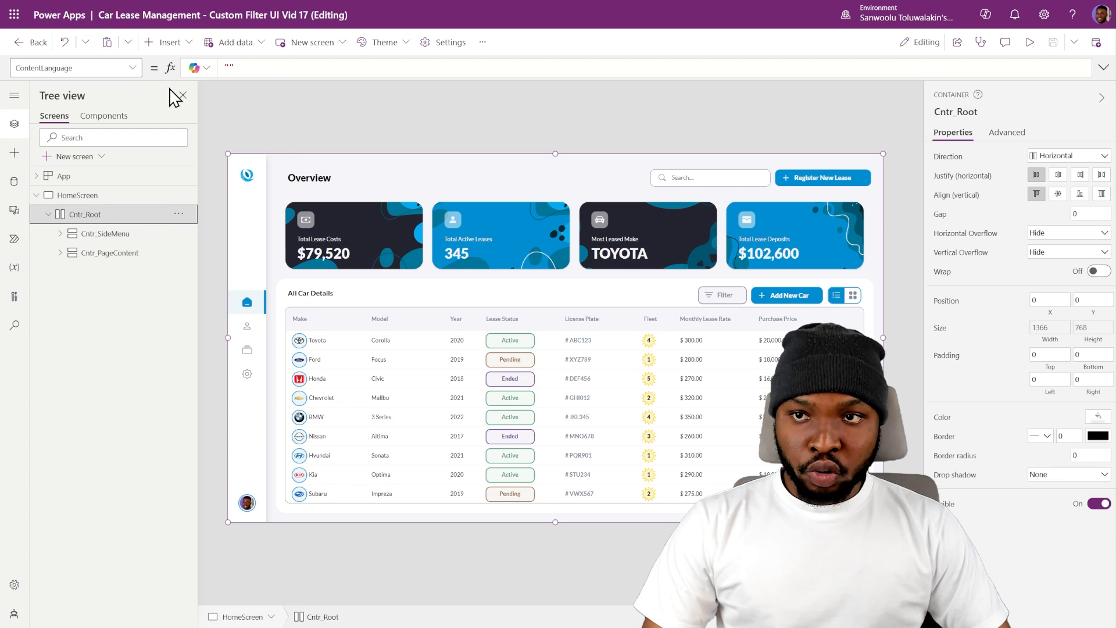
pyautogui.click(172, 44)
pyautogui.write('cont')
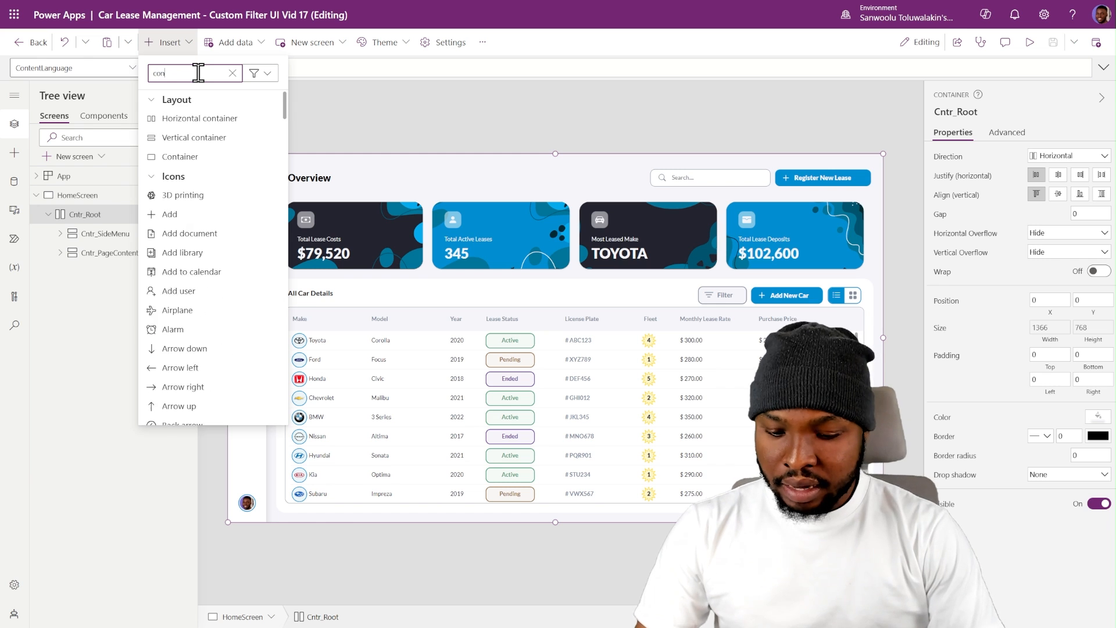
pyautogui.click(204, 145)
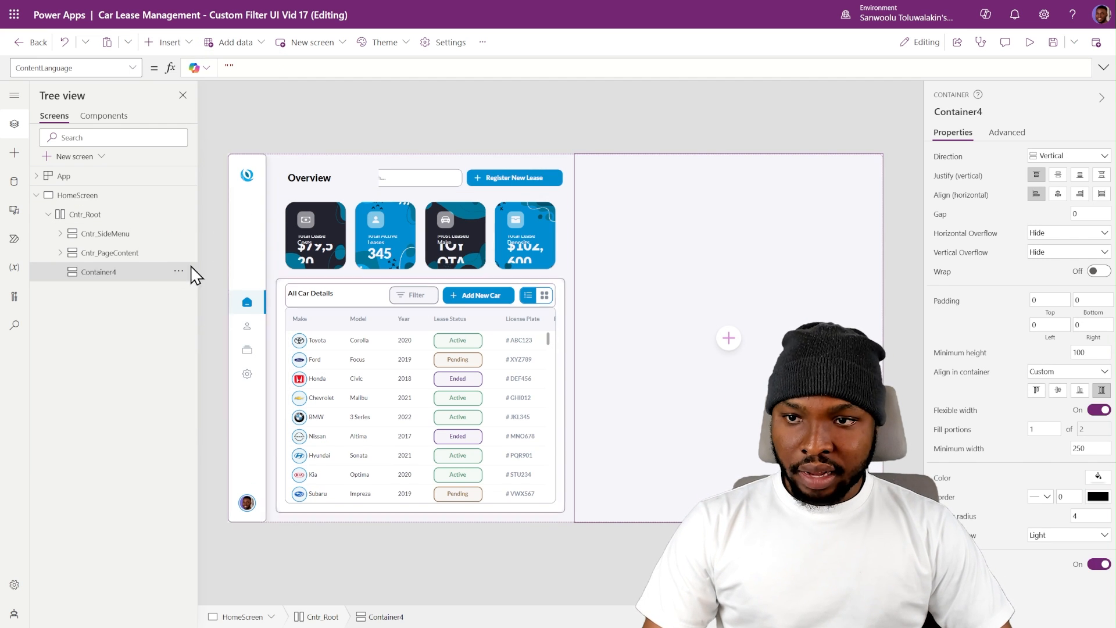
# - Set the minimum width of Cntr_PageContent to 1000
pyautogui.click(127, 253)
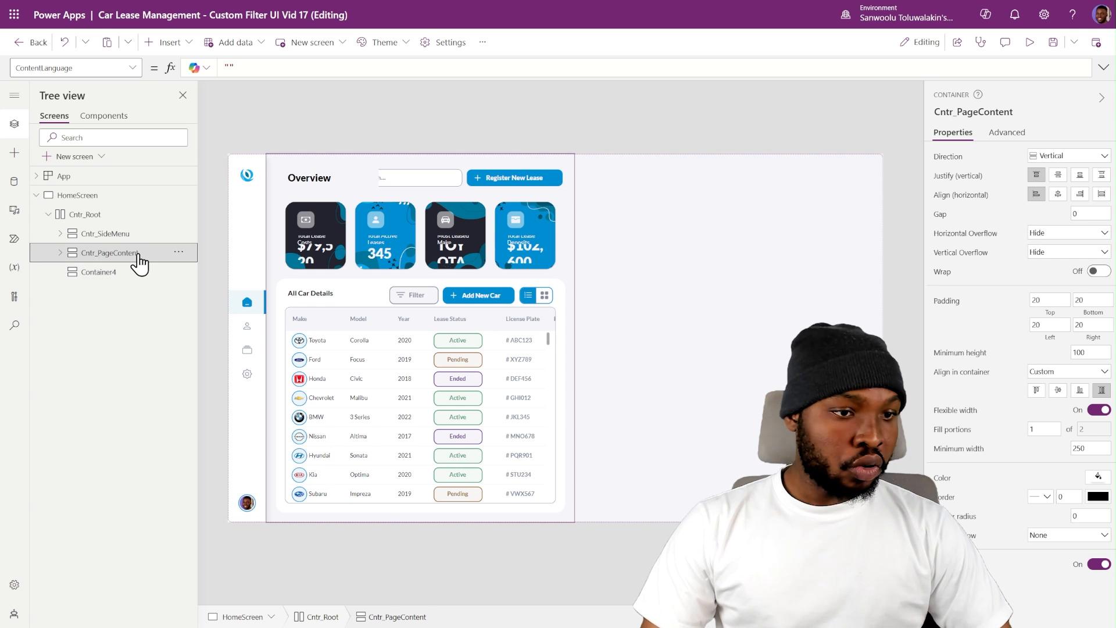
pyautogui.doubleClick(1087, 448)
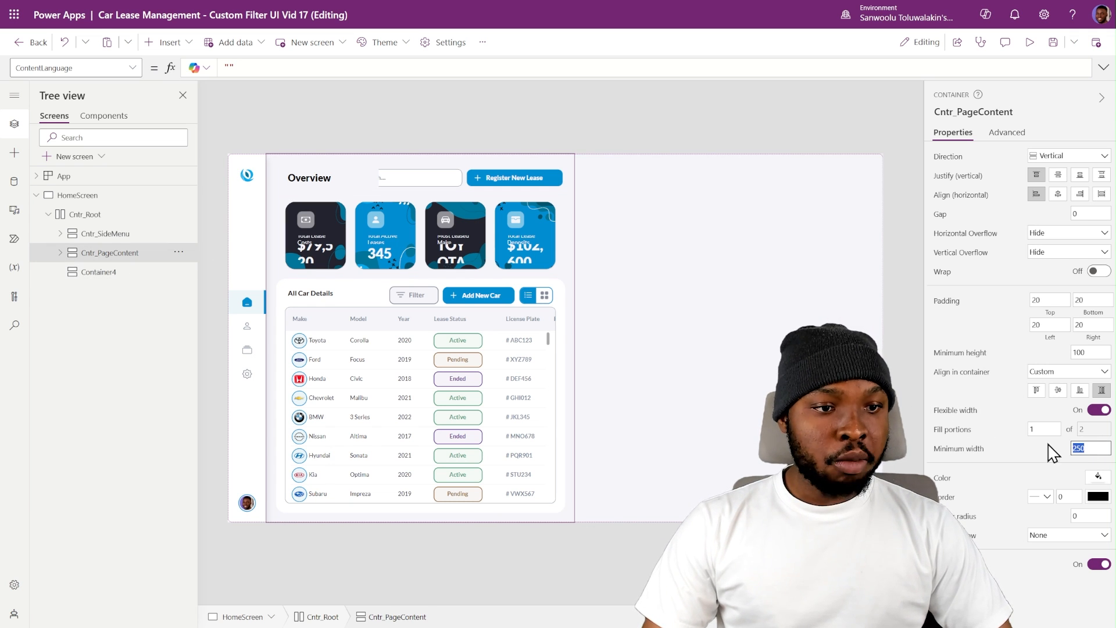
pyautogui.write('100')
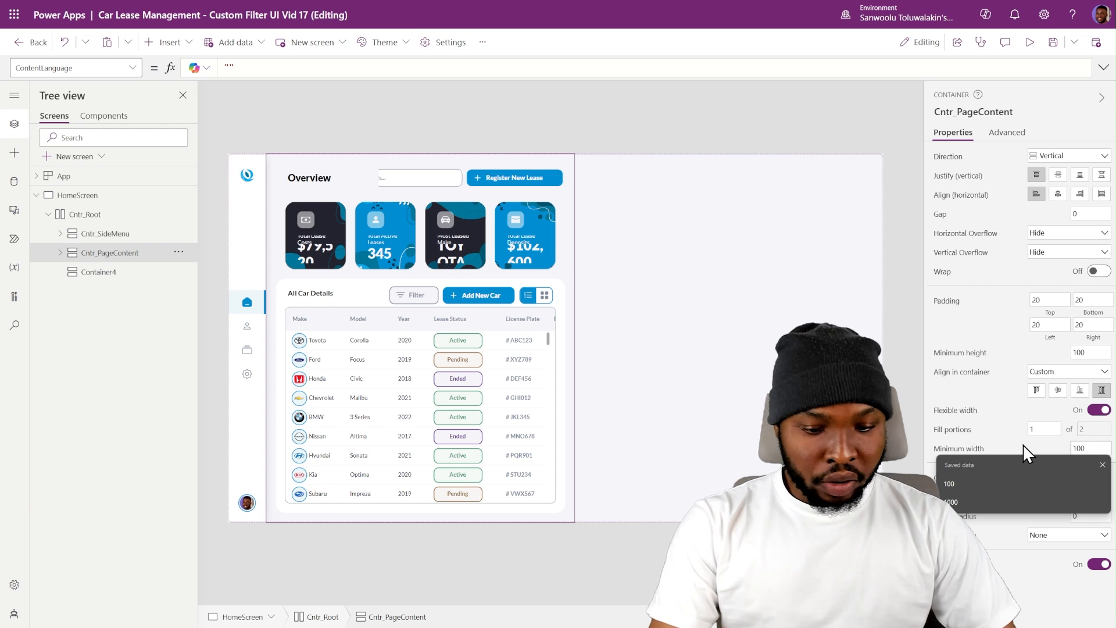
pyautogui.write('0')
pyautogui.press('Return')
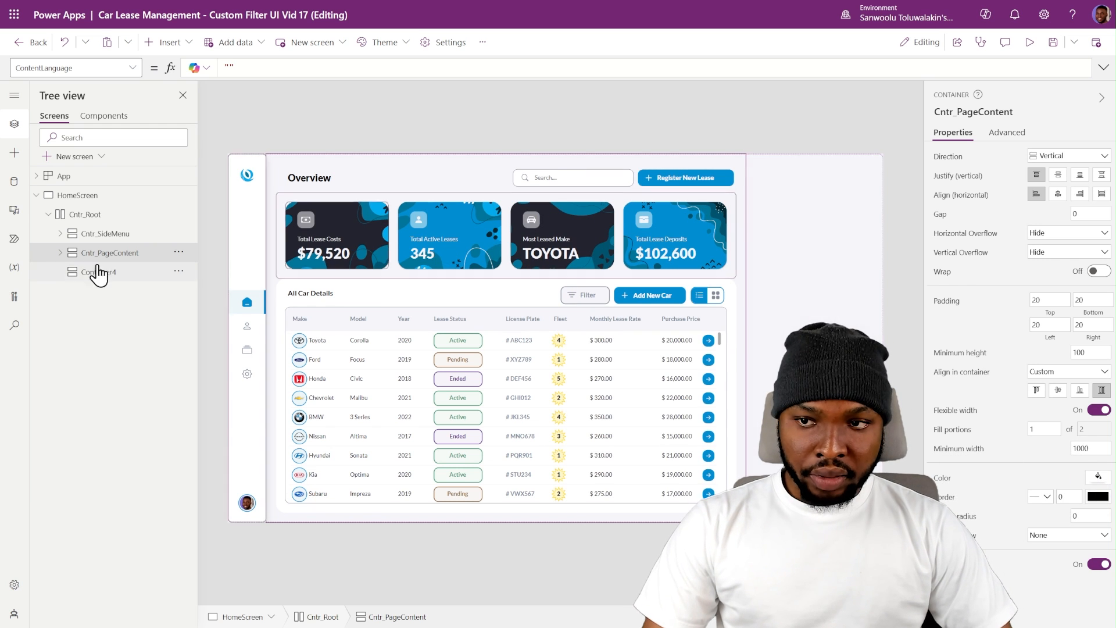
# - Rename the new container beside Cntr_PageContent as Cntr_AllFilters
pyautogui.click(100, 281)
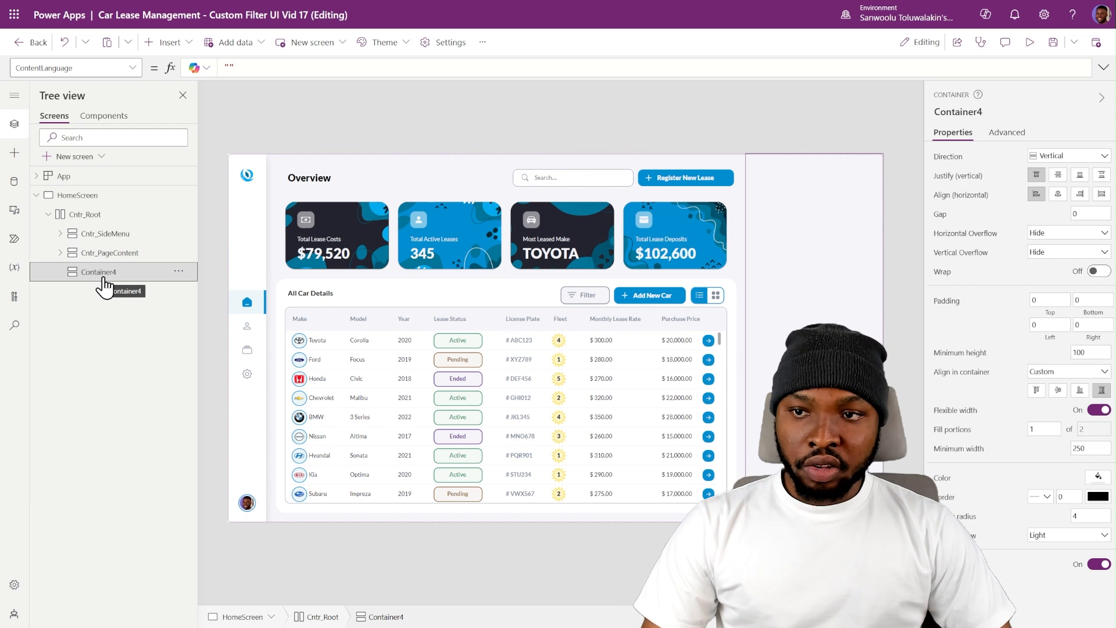
pyautogui.doubleClick(103, 272)
pyautogui.write('Cntr_AllFilters')
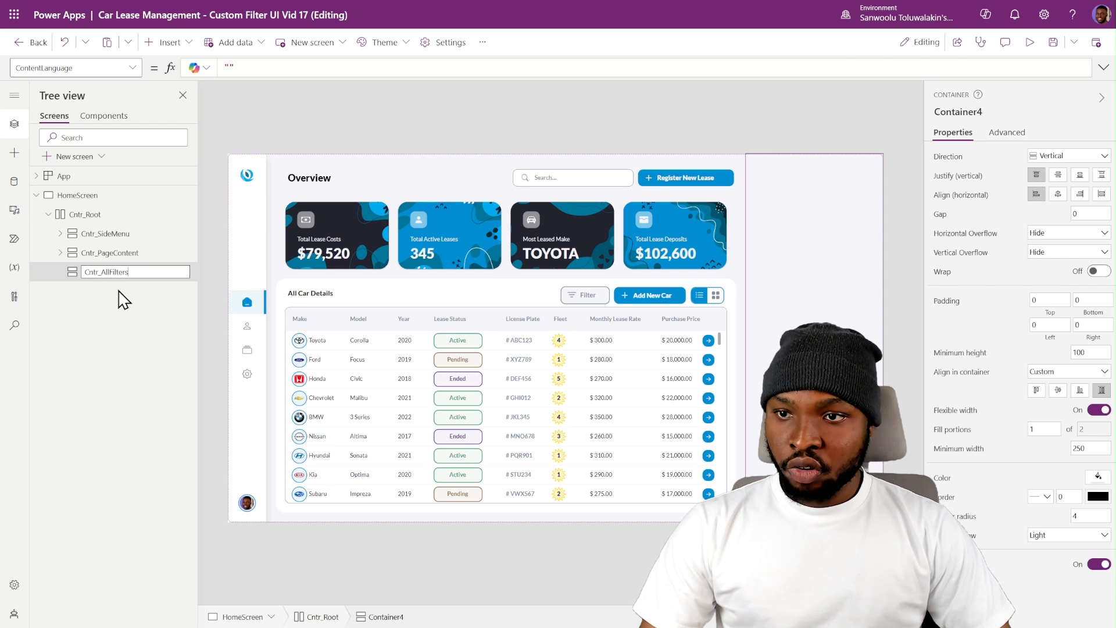
pyautogui.press('Return')
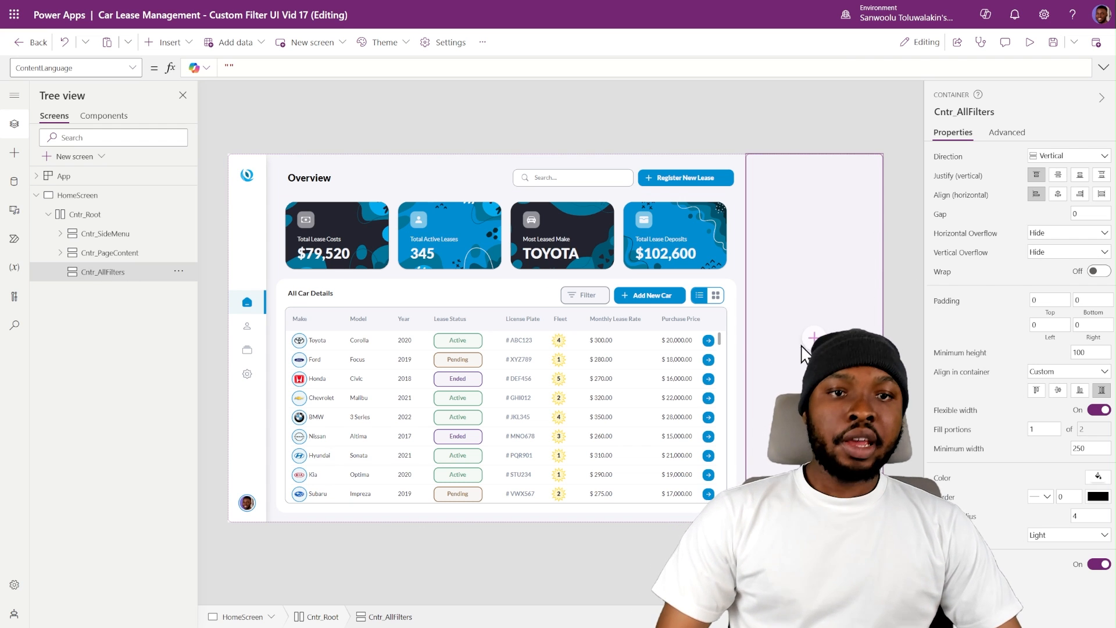
pyautogui.click(793, 145)
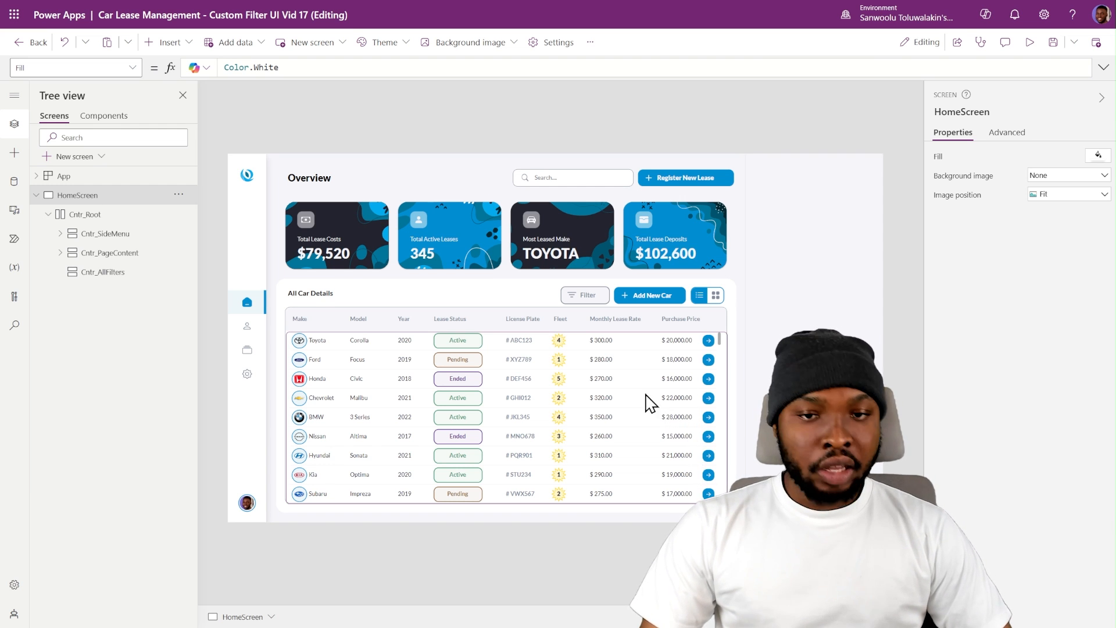
# - Set the Filter button's OnSelect formula to Set(varFilterOpen, !varFilterOpen)
pyautogui.click(581, 292)
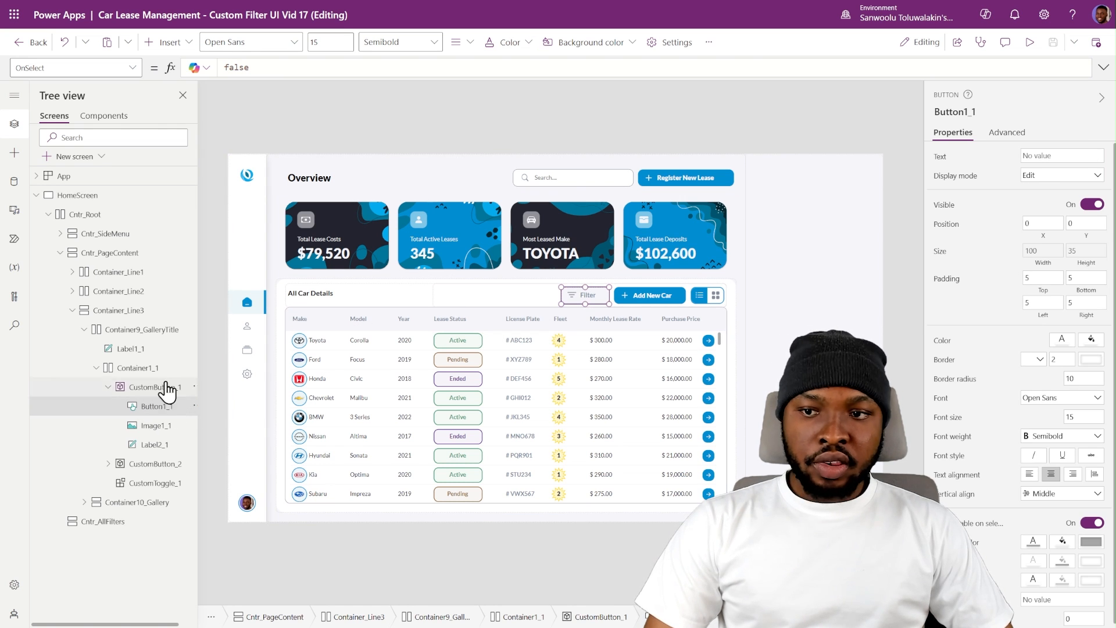
pyautogui.doubleClick(267, 68)
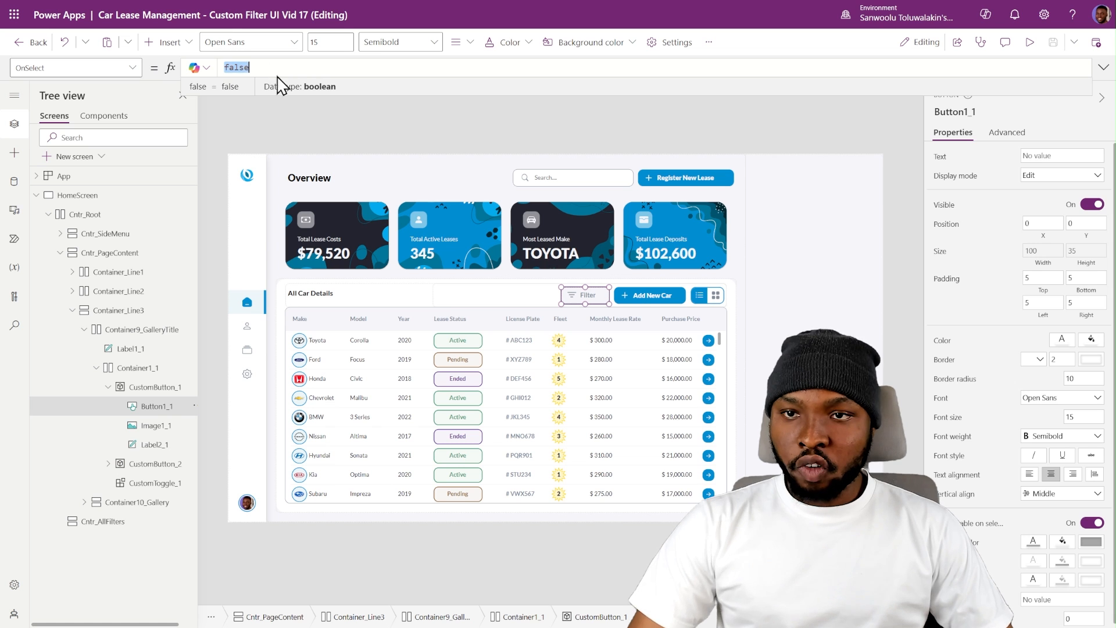
pyautogui.write('Set(varFilterOpen, !varFilterOpen)')
pyautogui.doubleClick(277, 67)
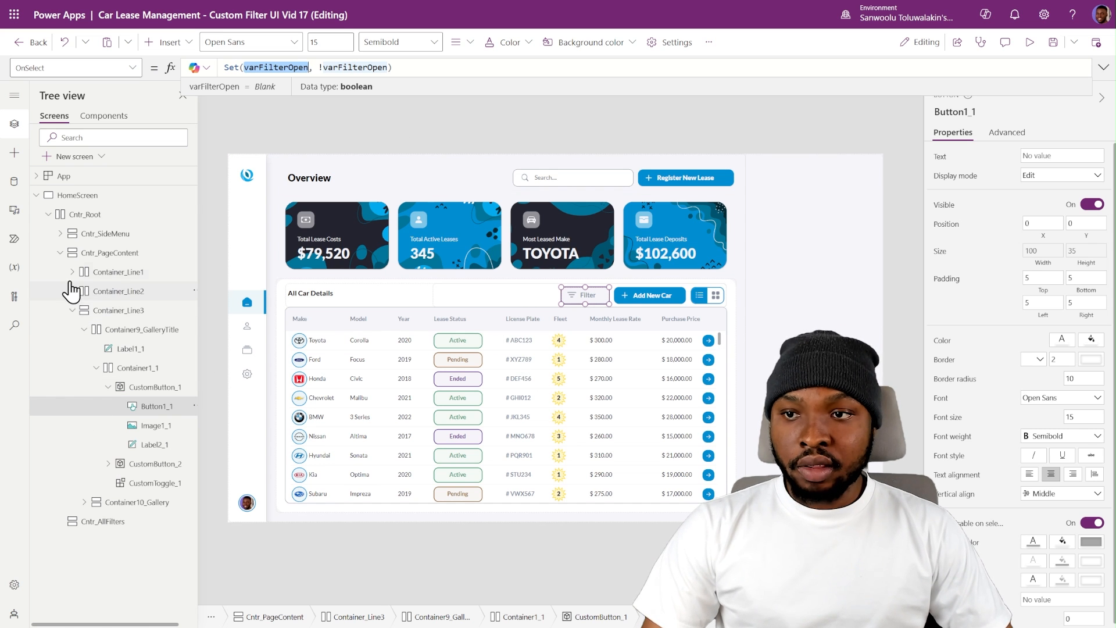
# - Set the Visible property of Cntr_AllFilters to varFilterOpen
pyautogui.click(60, 252)
pyautogui.click(85, 272)
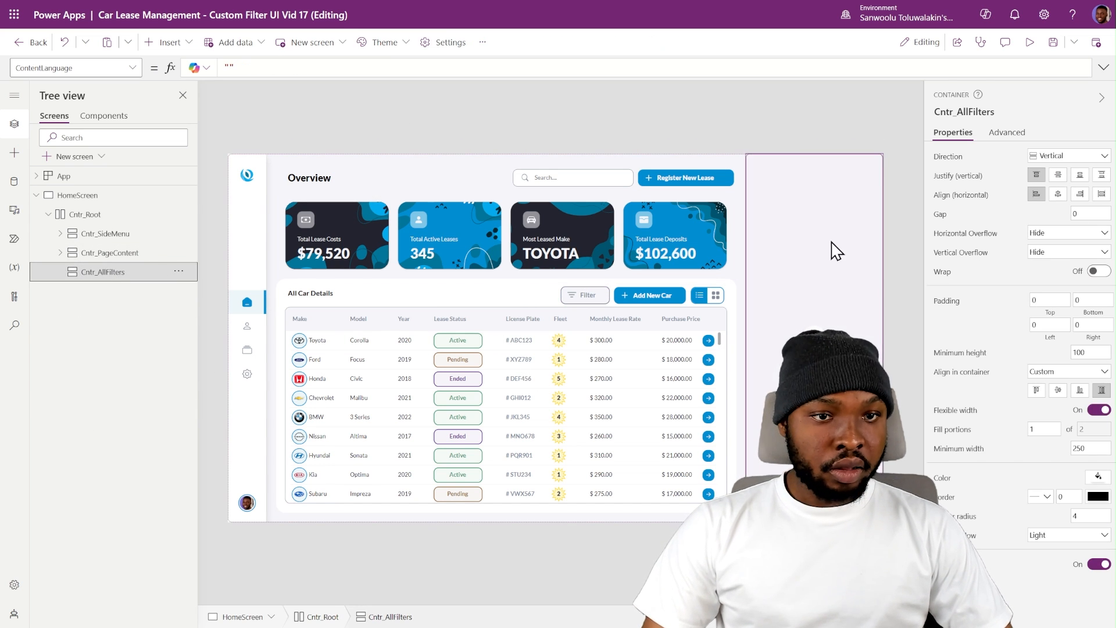
pyautogui.click(945, 565)
pyautogui.doubleClick(229, 67)
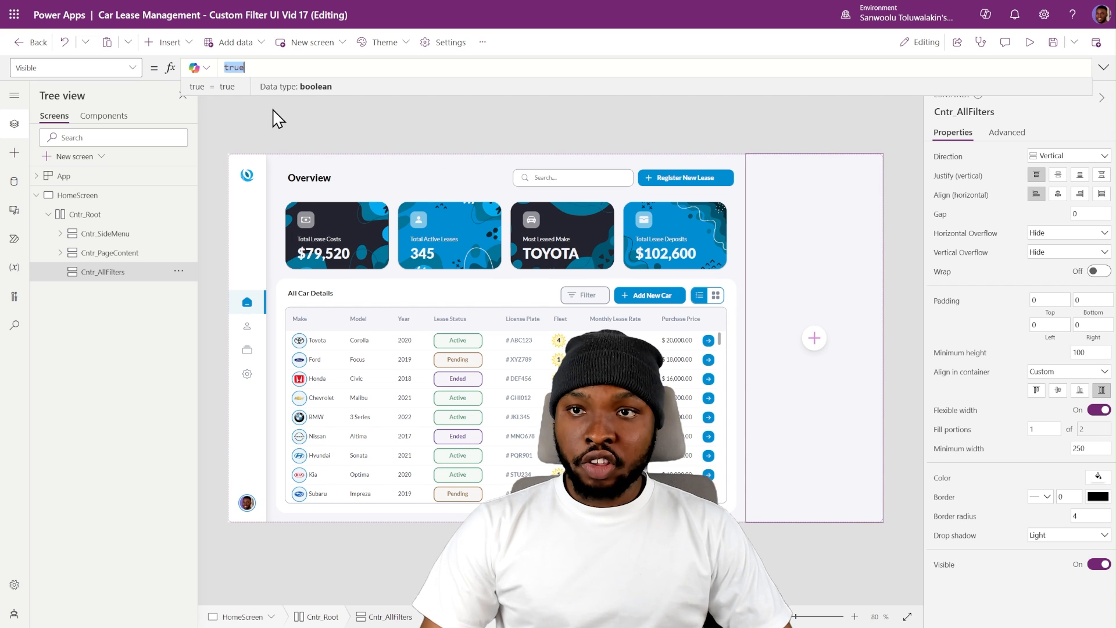
pyautogui.write('varFilterOpen')
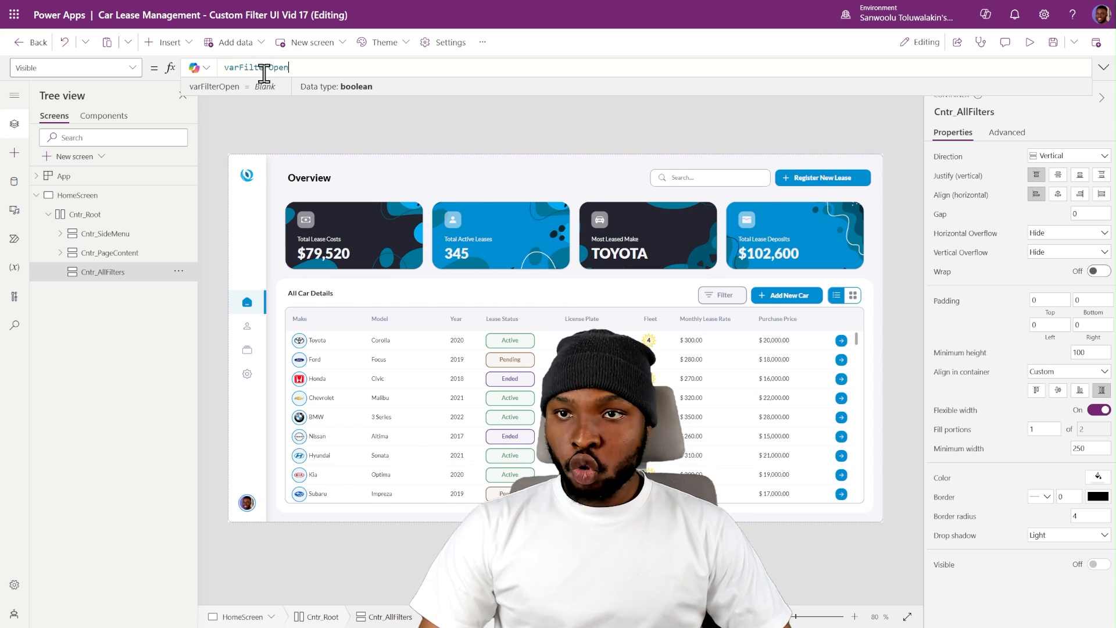
# - Test the Filter button by opening, closing and reopening the filter panel, and switch the car gallery to card view
pyautogui.keyDown('alt'); pyautogui.click(736, 296); pyautogui.keyUp('alt')
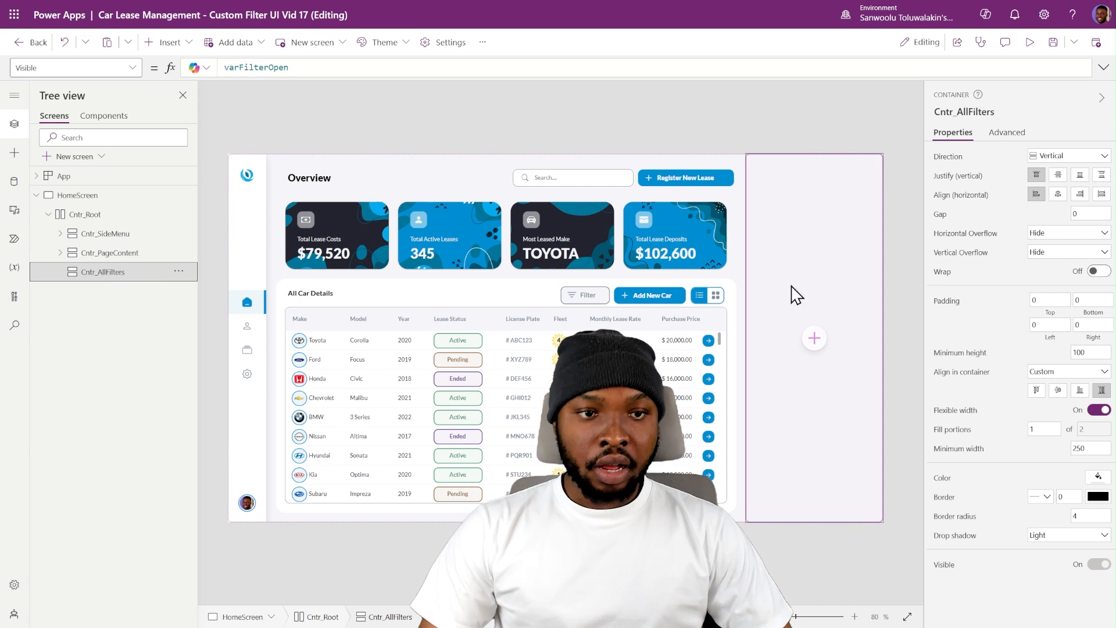
pyautogui.keyDown('alt'); pyautogui.click(588, 298); pyautogui.keyUp('alt')
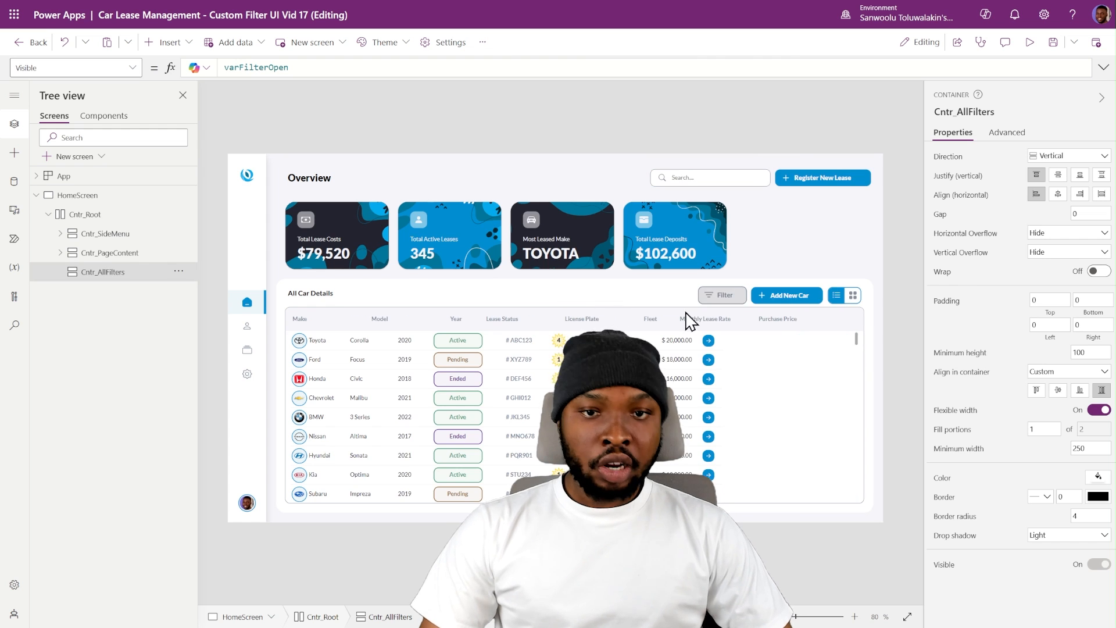
pyautogui.keyDown('alt'); pyautogui.click(721, 298); pyautogui.keyUp('alt')
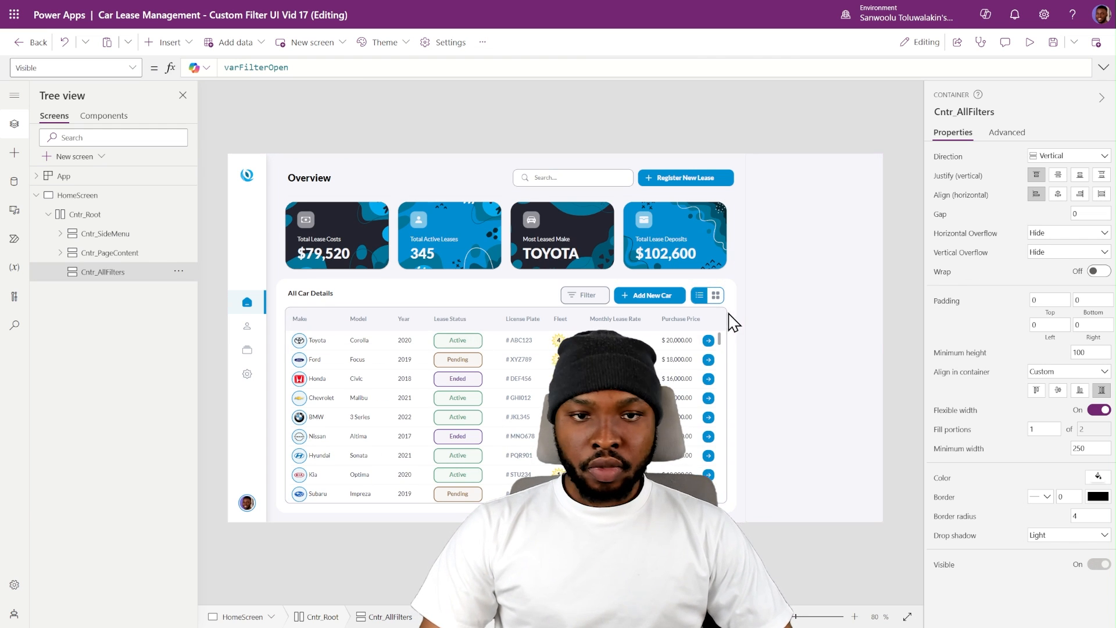
pyautogui.keyDown('alt'); pyautogui.click(715, 296); pyautogui.keyUp('alt')
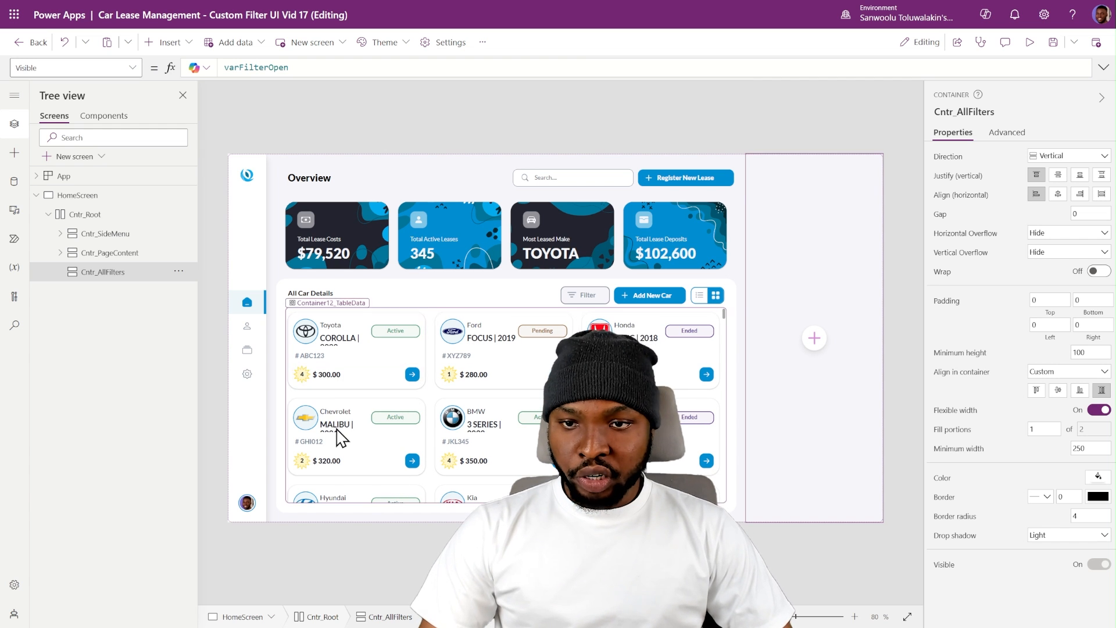
# - Set the font size of the model and year label in the car cards to If(varFilterOpen, 10, 12)
pyautogui.click(343, 343)
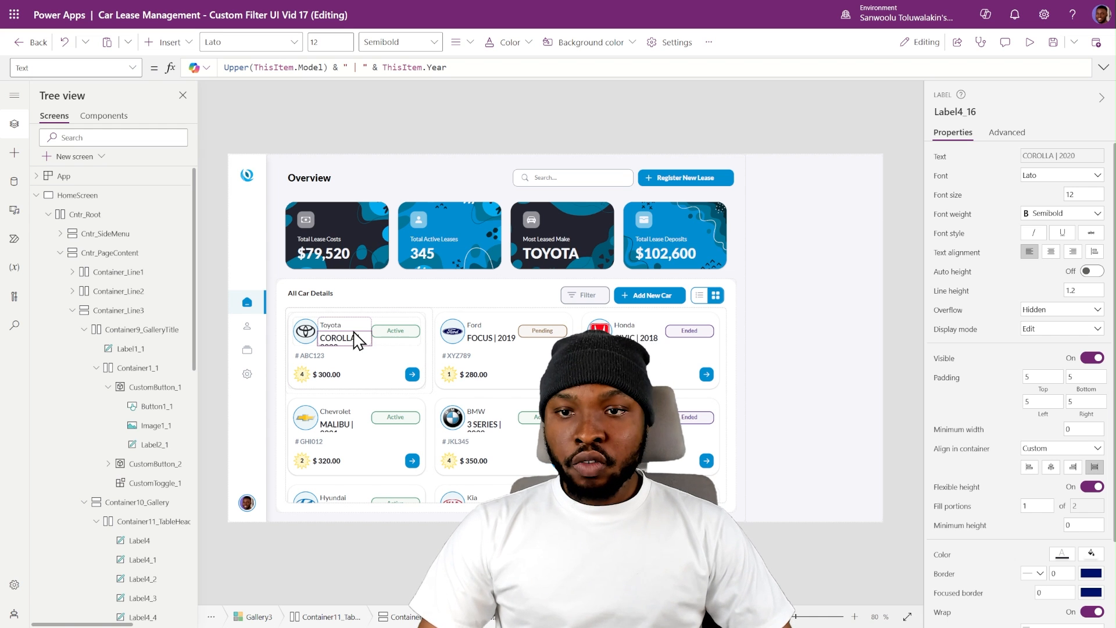
pyautogui.click(944, 198)
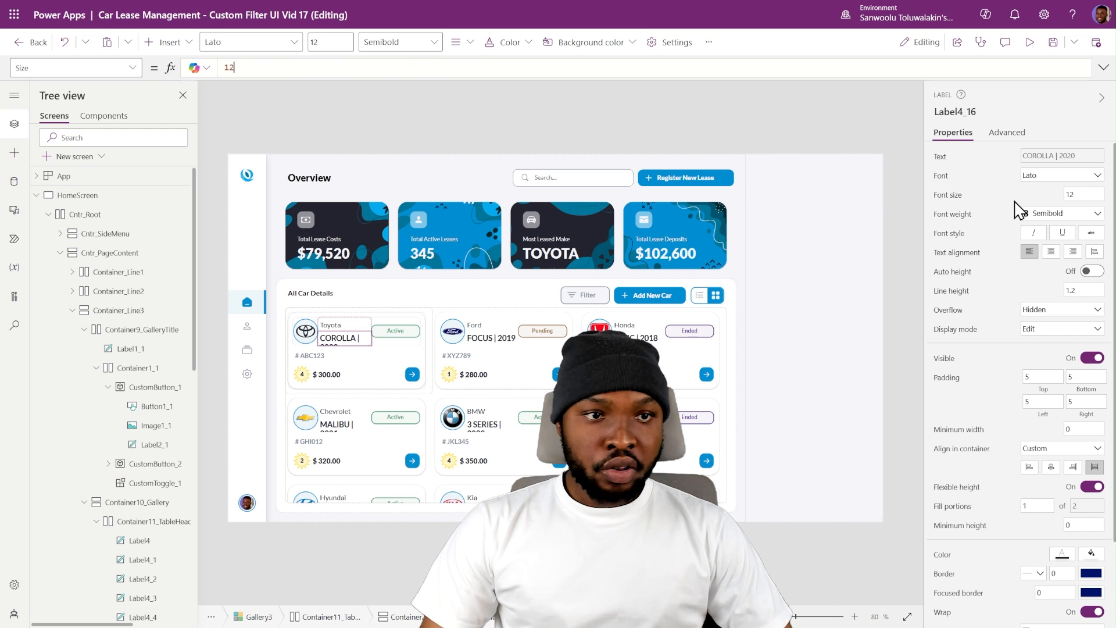
pyautogui.click(252, 67)
pyautogui.hotkey('ctrl', 'a')
pyautogui.write('If(varFilterOpen, 10, 12)')
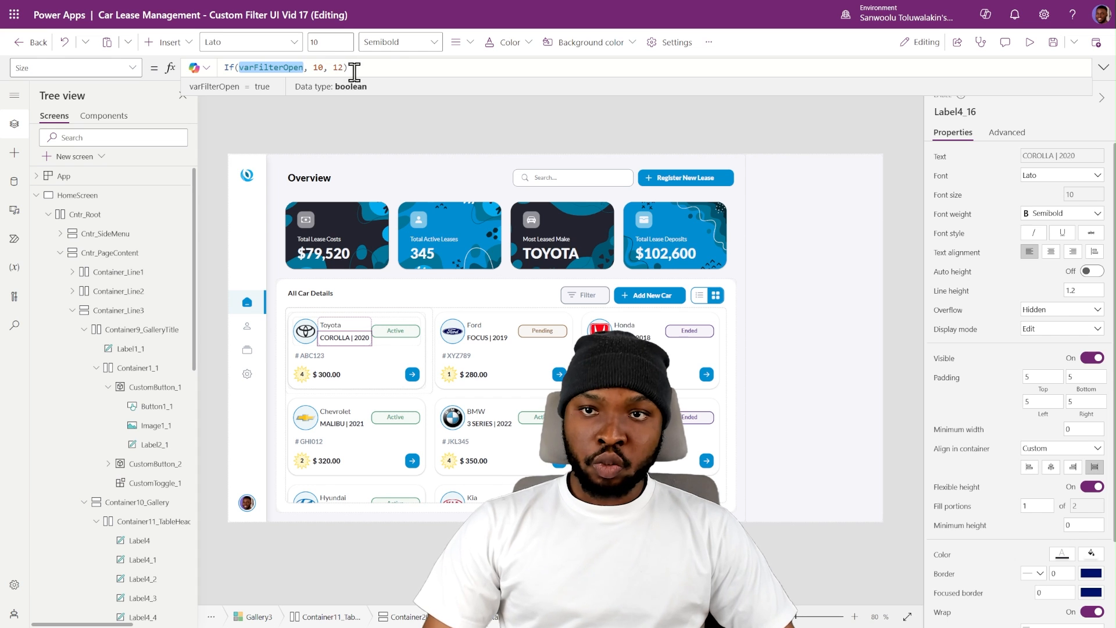
pyautogui.click(281, 68)
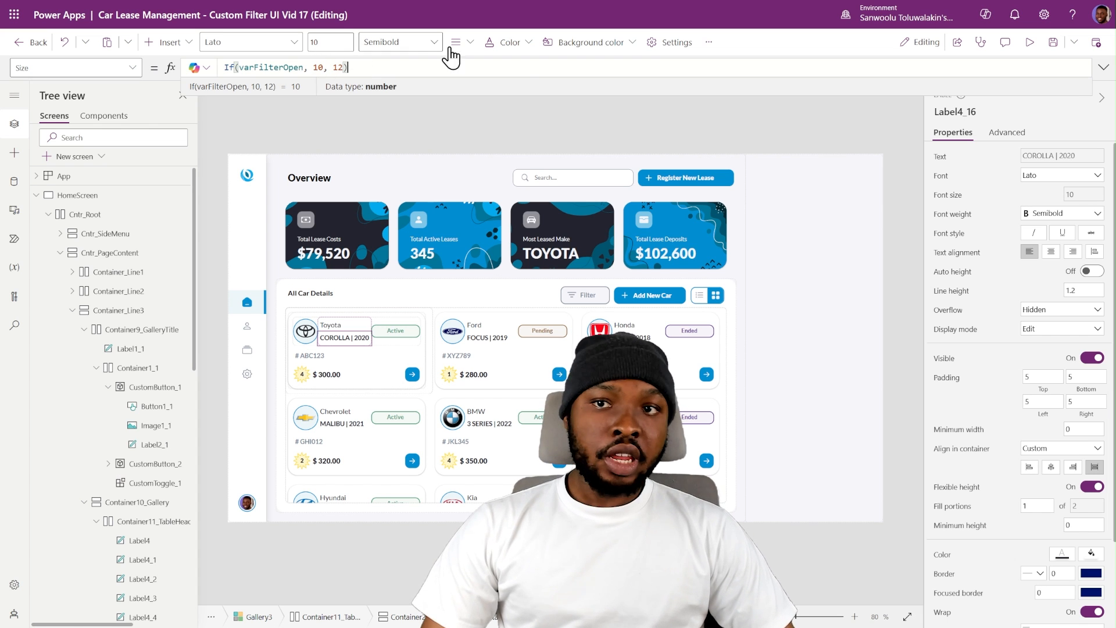
pyautogui.doubleClick(337, 67)
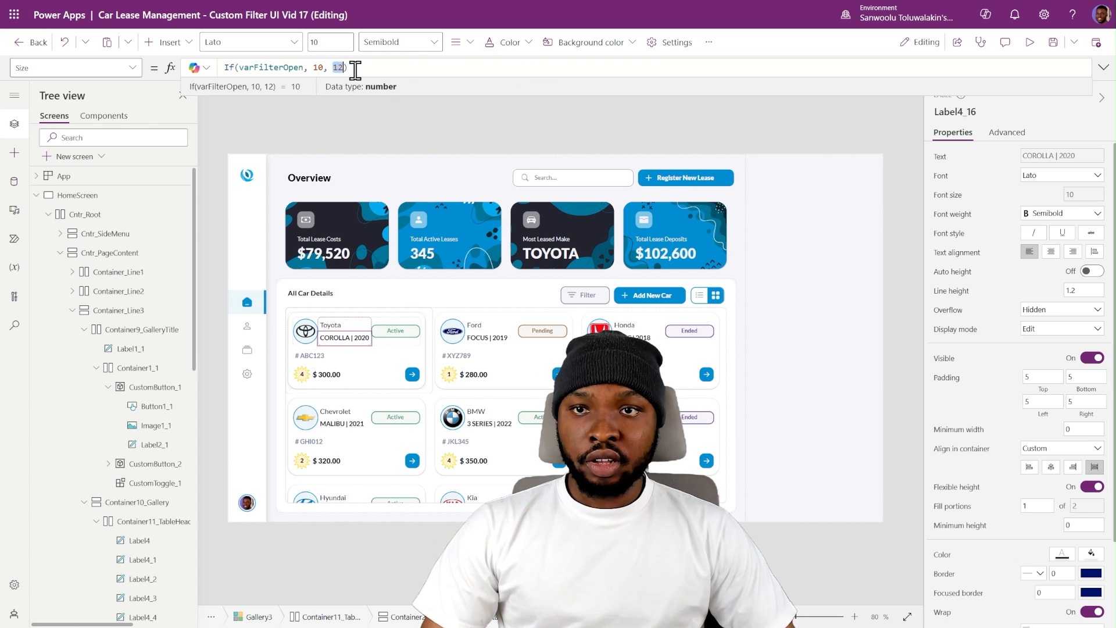
# - Close and reopen the filter panel to compare the model label's font size in the car cards
pyautogui.keyDown('alt'); pyautogui.click(583, 294); pyautogui.keyUp('alt')
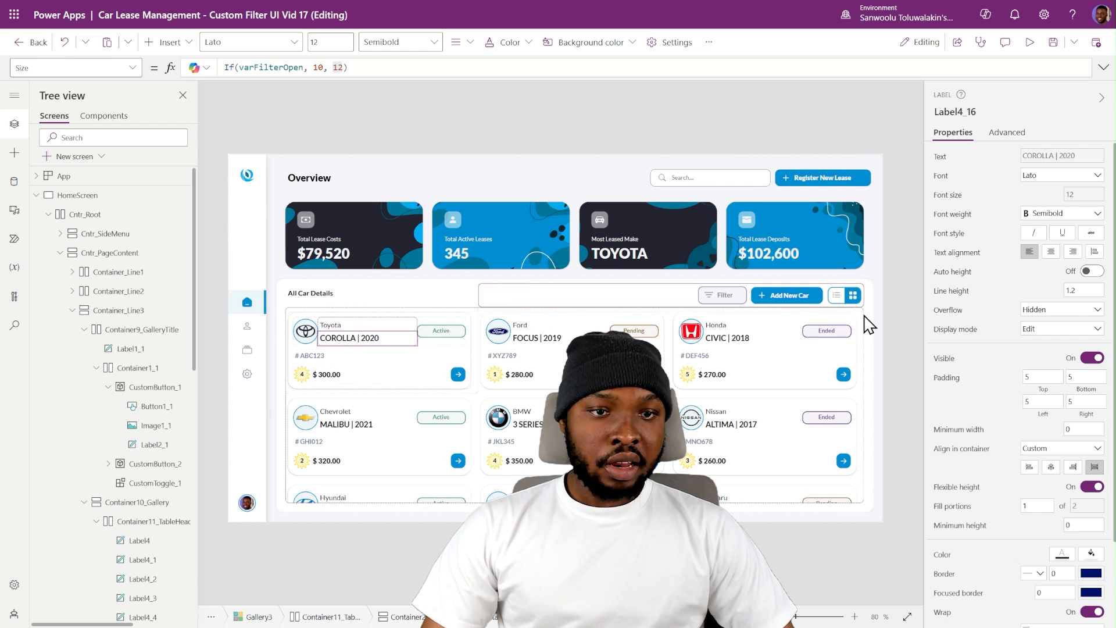
pyautogui.click(346, 340)
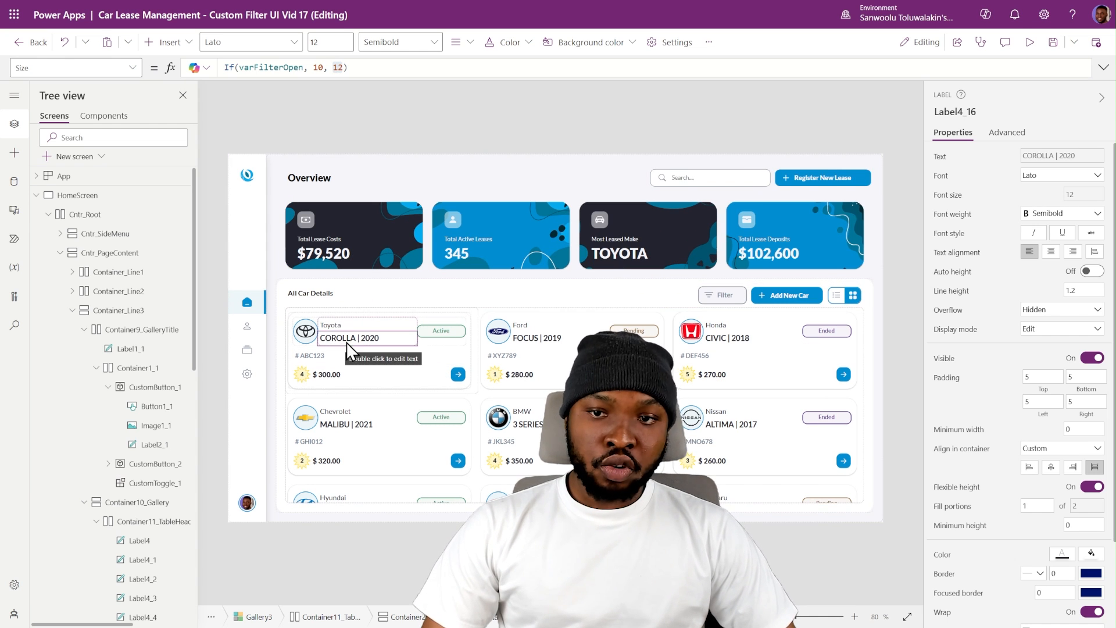
pyautogui.keyDown('alt'); pyautogui.click(733, 298); pyautogui.keyUp('alt')
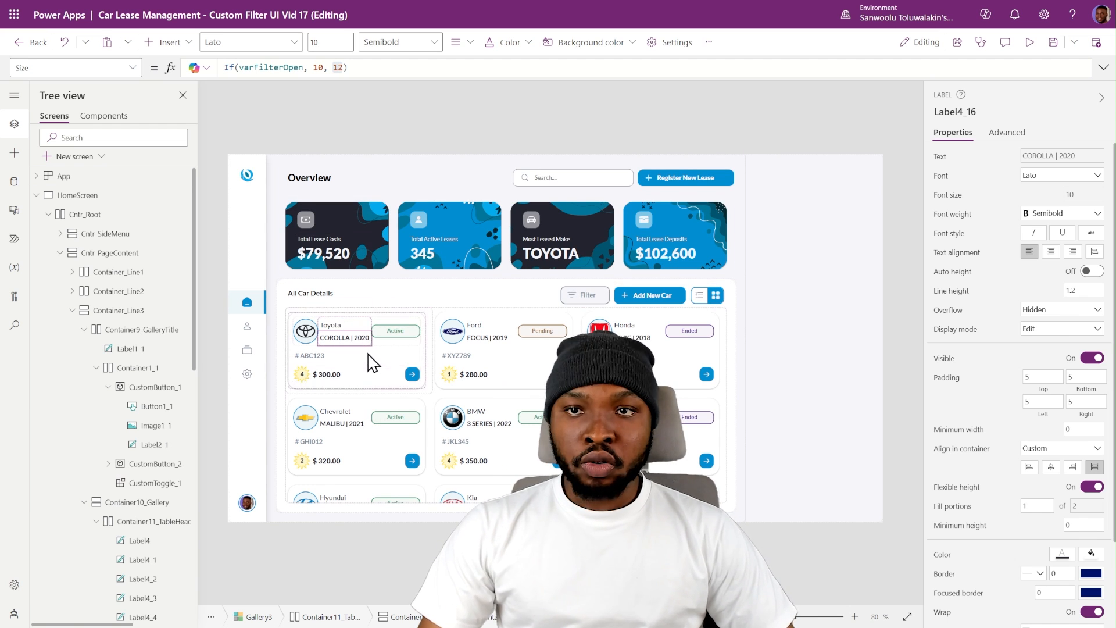
# - Set the make label's bottom padding and the model label's top padding to 0 in the cards, and return the gallery to list view
pyautogui.click(340, 325)
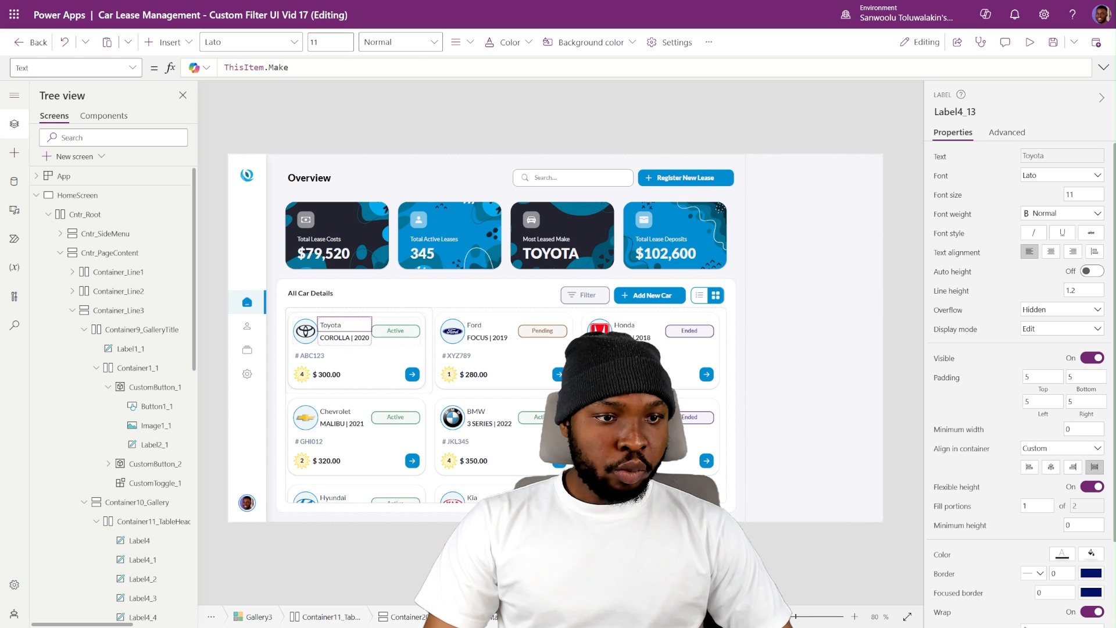
pyautogui.click(1084, 377)
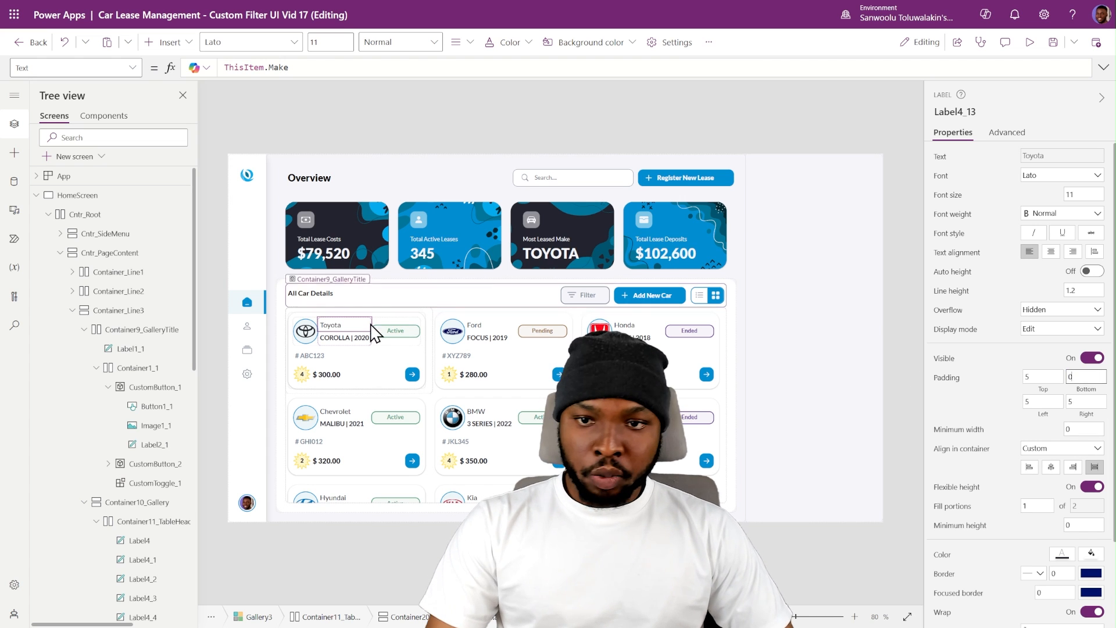
pyautogui.click(352, 339)
pyautogui.click(1038, 377)
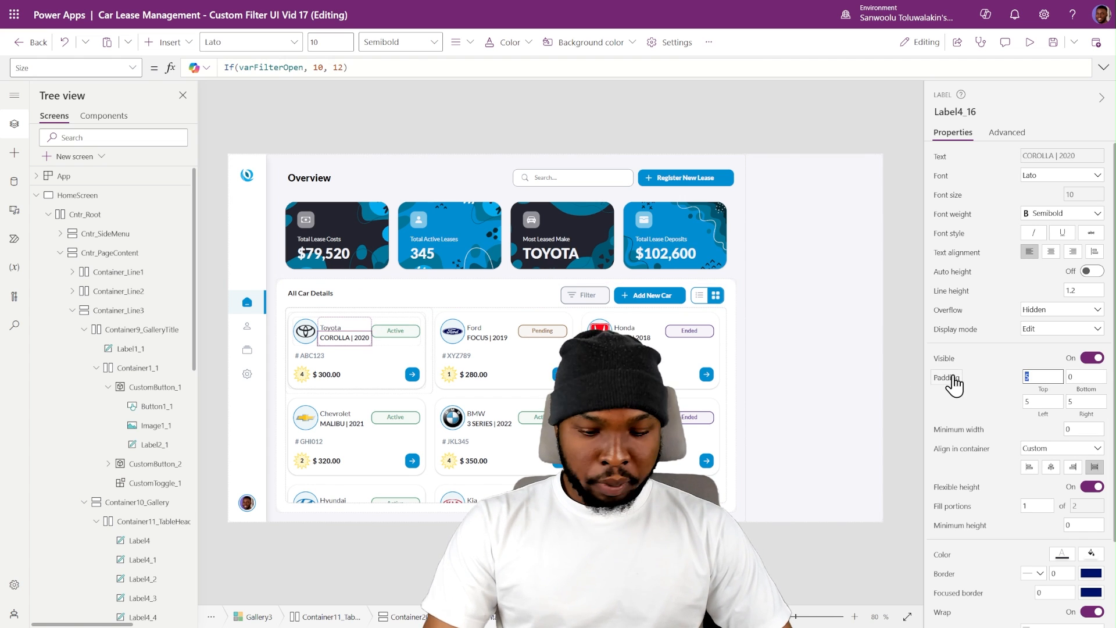
pyautogui.write('0')
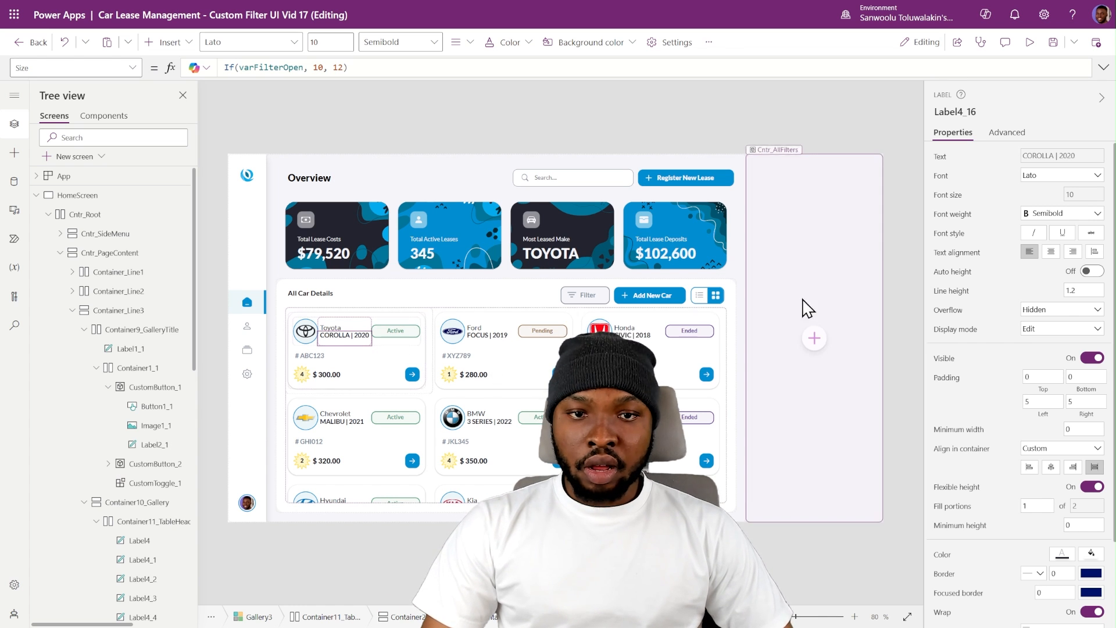
pyautogui.click(713, 307)
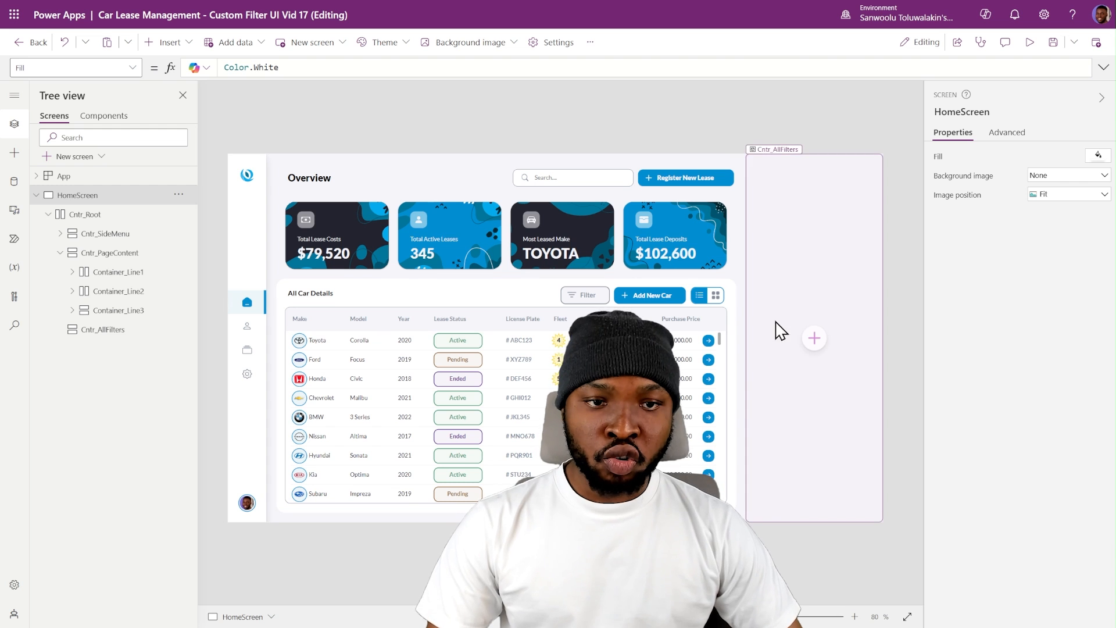
# - Set the border radius and minimum width of Cntr_AllFilters to 0 and its drop shadow to None
pyautogui.click(112, 331)
pyautogui.doubleClick(1089, 517)
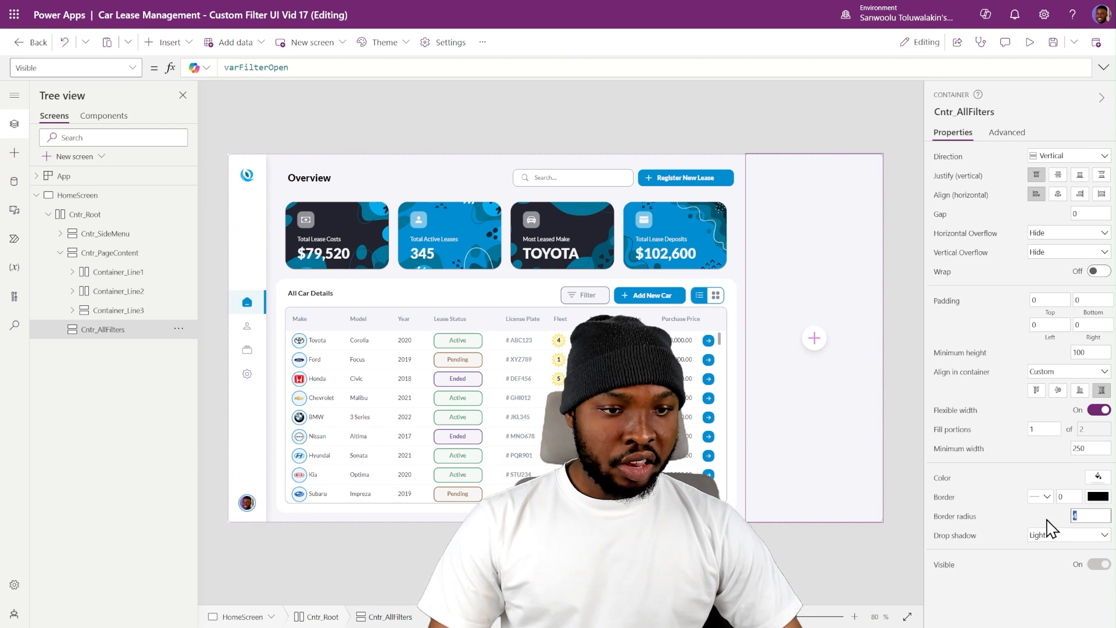
pyautogui.write('0')
pyautogui.click(1053, 536)
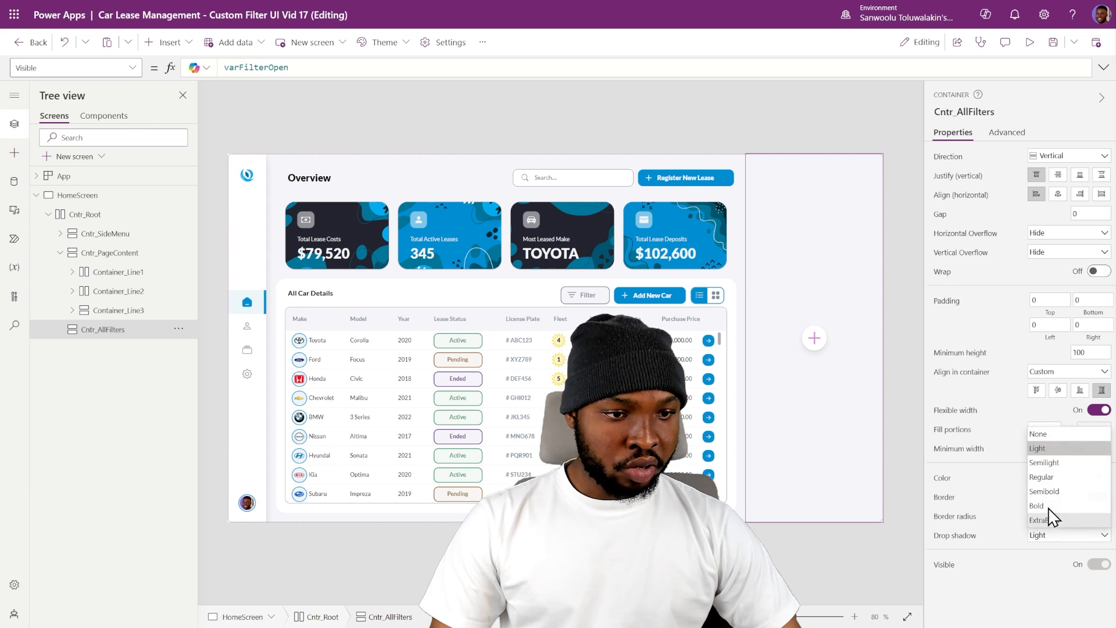
pyautogui.click(1046, 440)
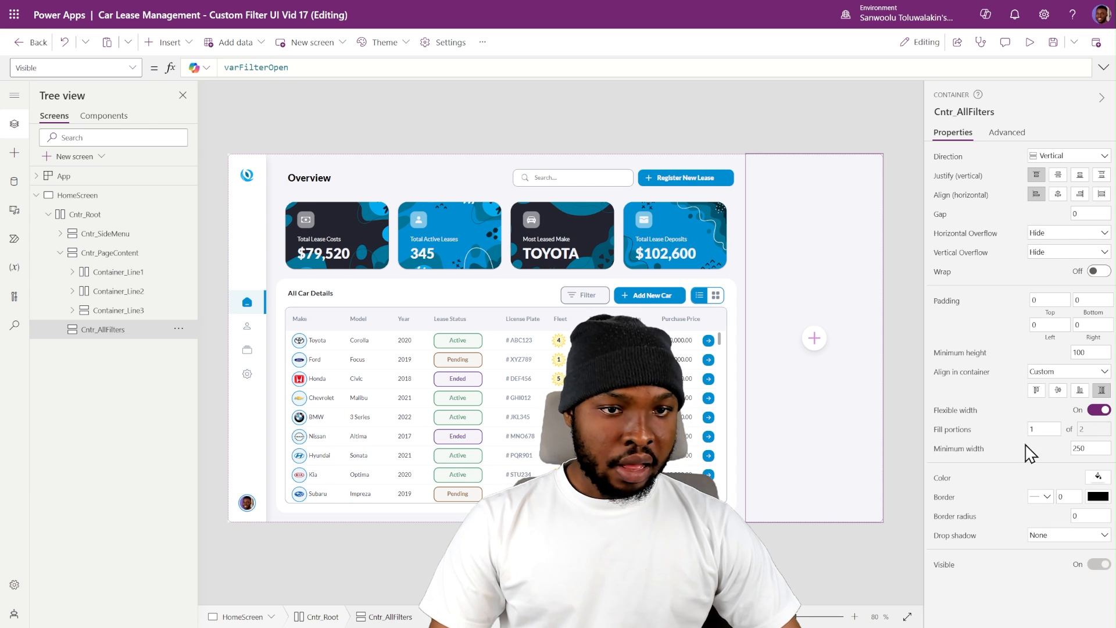
pyautogui.doubleClick(1095, 448)
pyautogui.click(1023, 454)
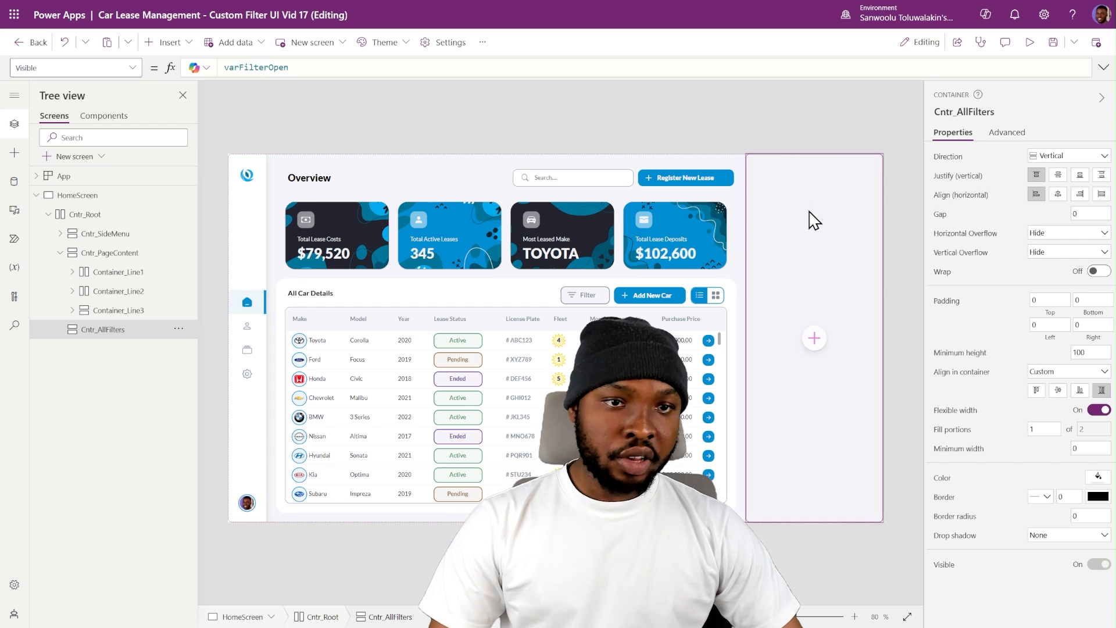
# - Insert a horizontal container and, below it, a vertical container into Cntr_AllFilters
pyautogui.click(169, 42)
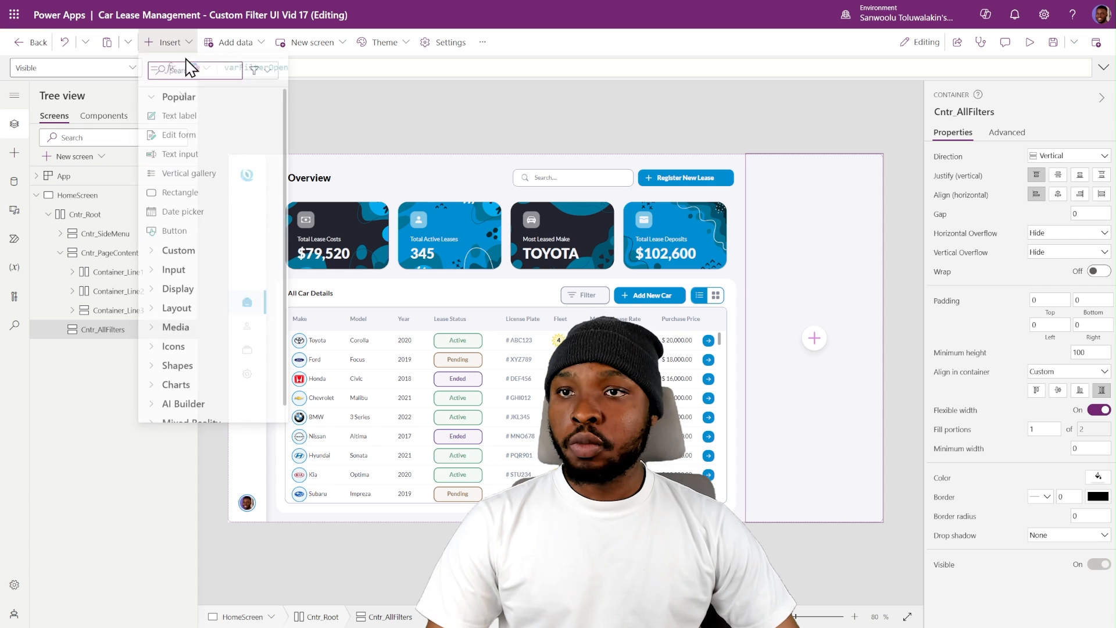
pyautogui.write('cont')
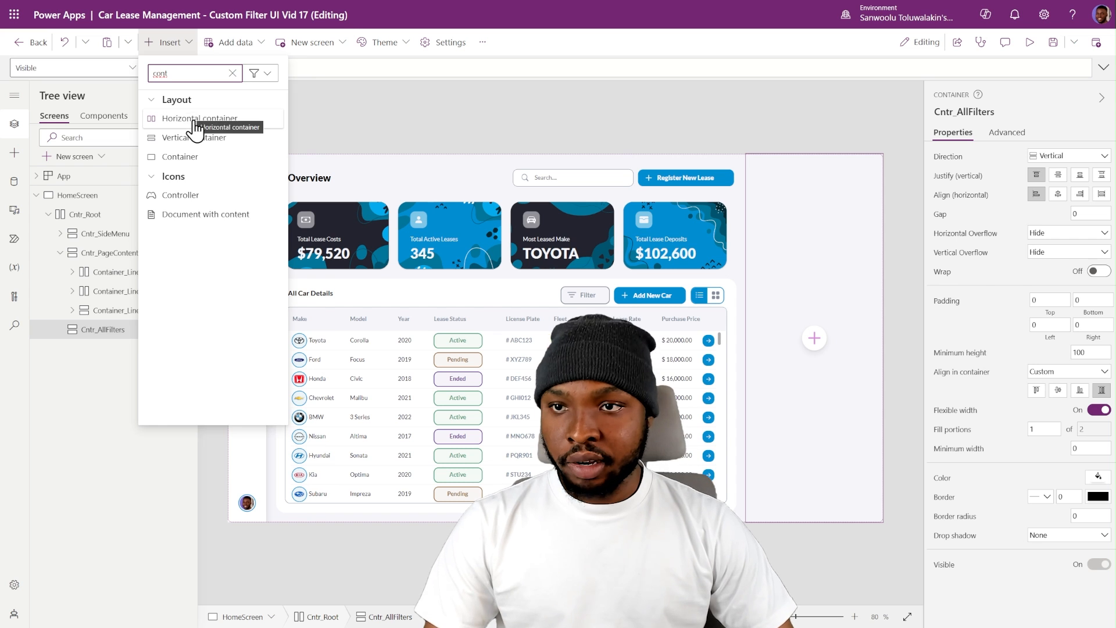
pyautogui.click(192, 116)
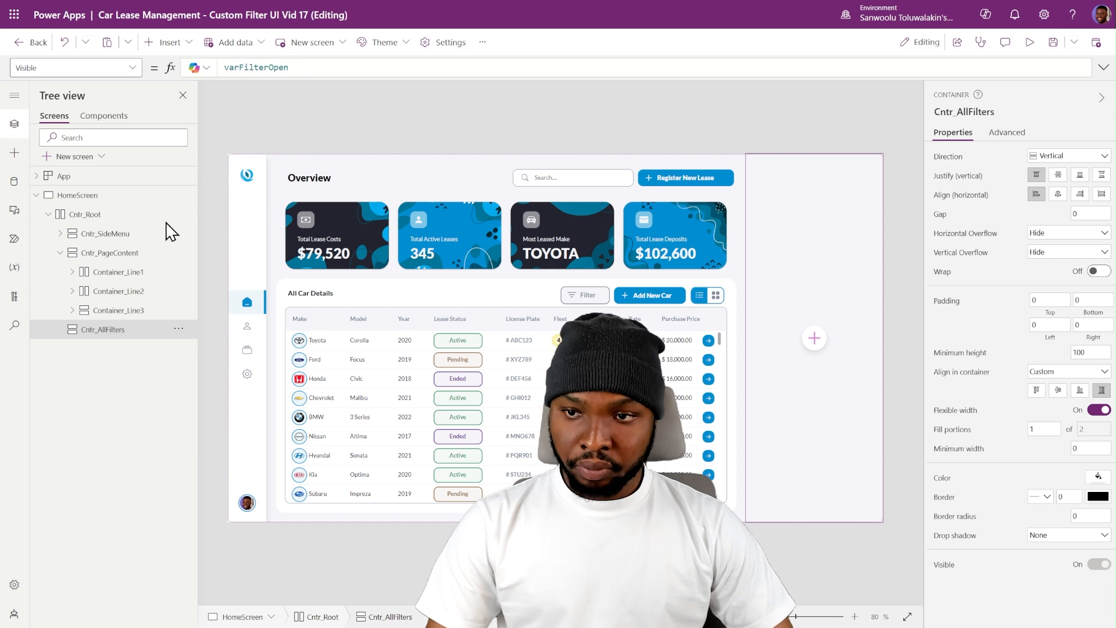
pyautogui.click(108, 330)
pyautogui.click(168, 42)
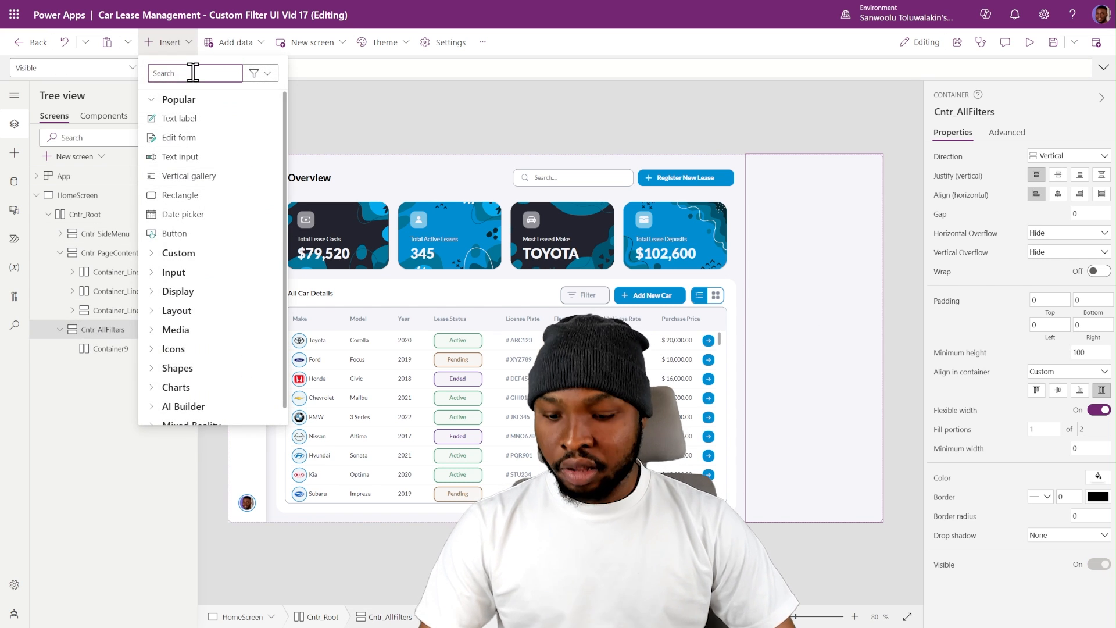
pyautogui.write('vertic')
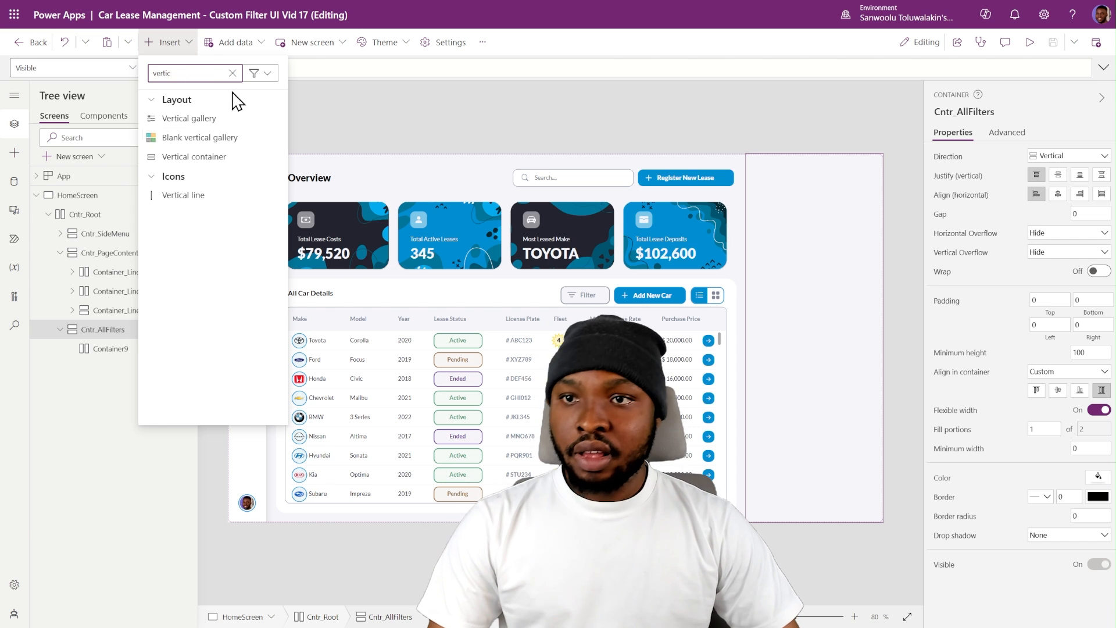
pyautogui.click(192, 157)
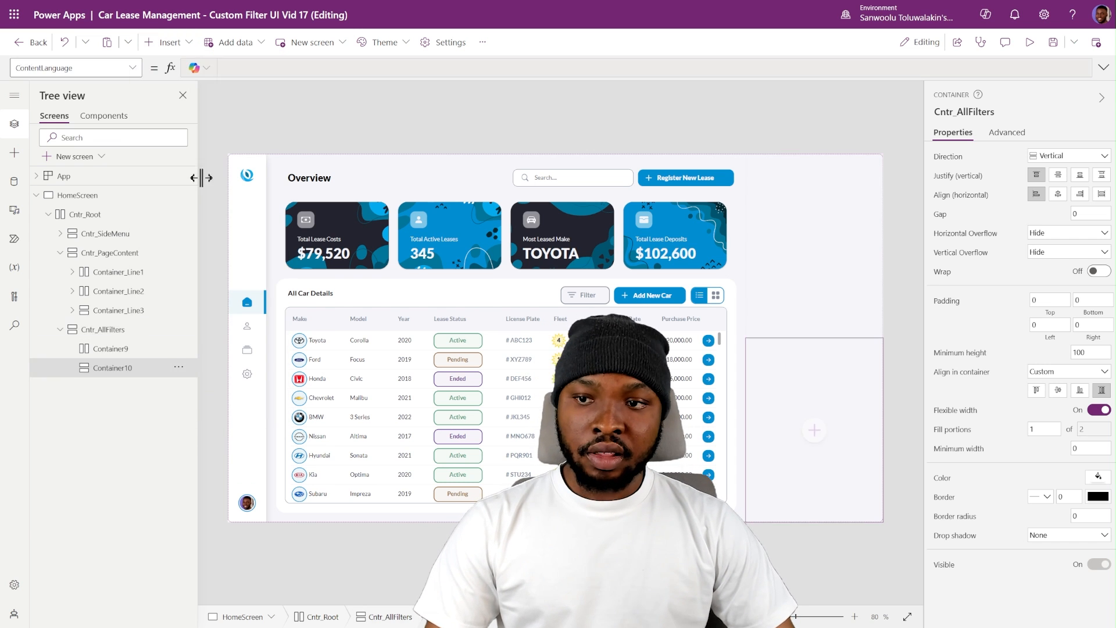
# - Turn off flexible height for the horizontal container and set its height to 80, border radius to 0 and drop shadow to None
pyautogui.click(119, 355)
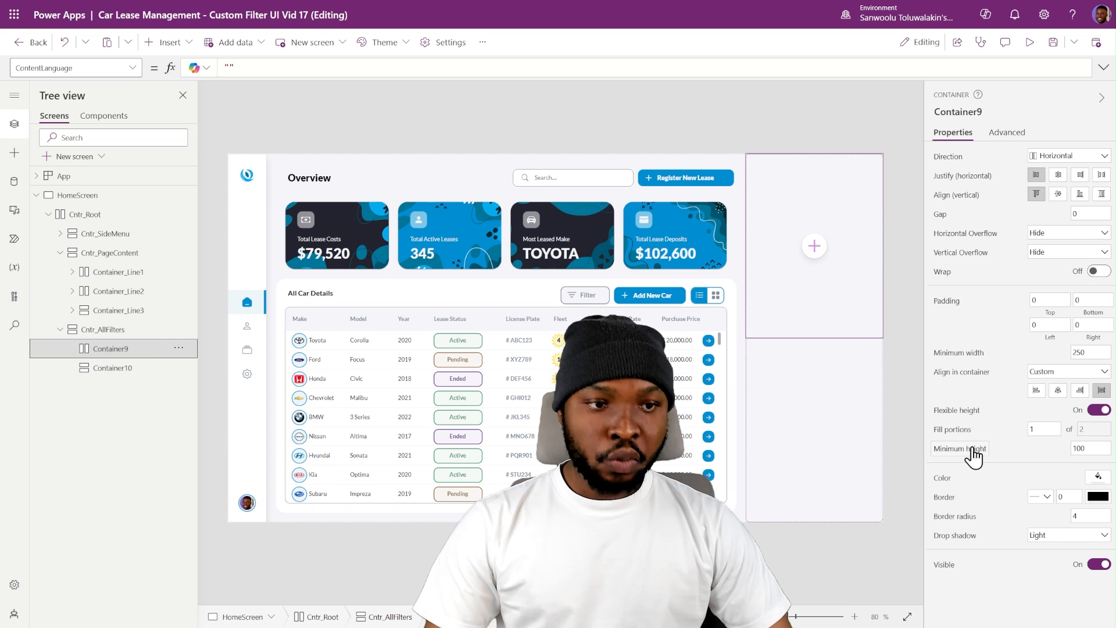
pyautogui.click(1095, 410)
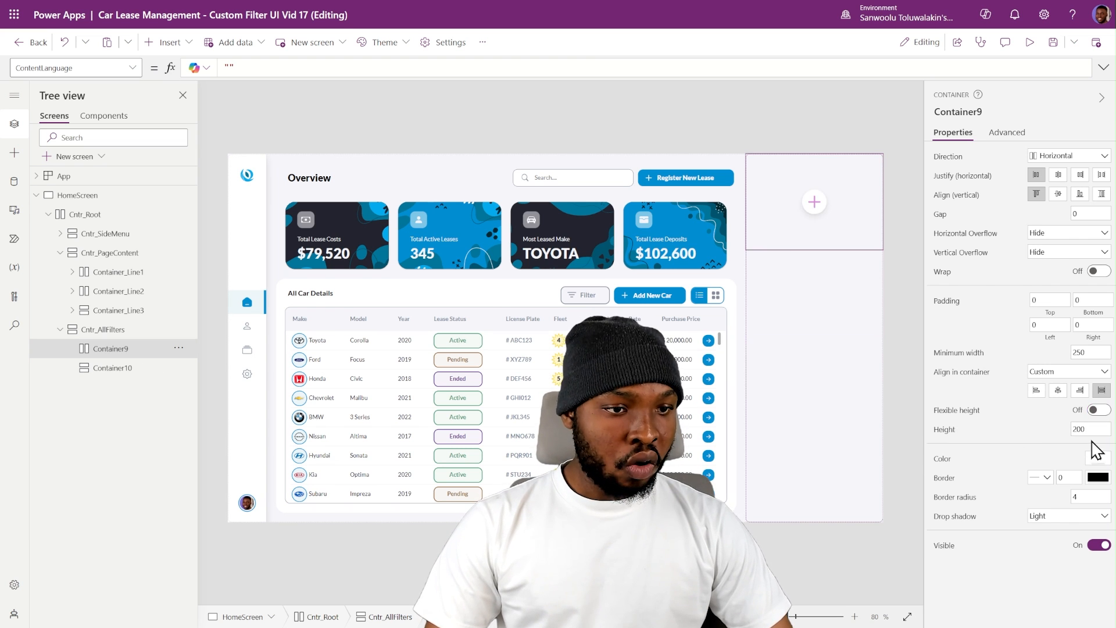
pyautogui.moveTo(1088, 431); pyautogui.dragTo(1070, 431)
pyautogui.write('80')
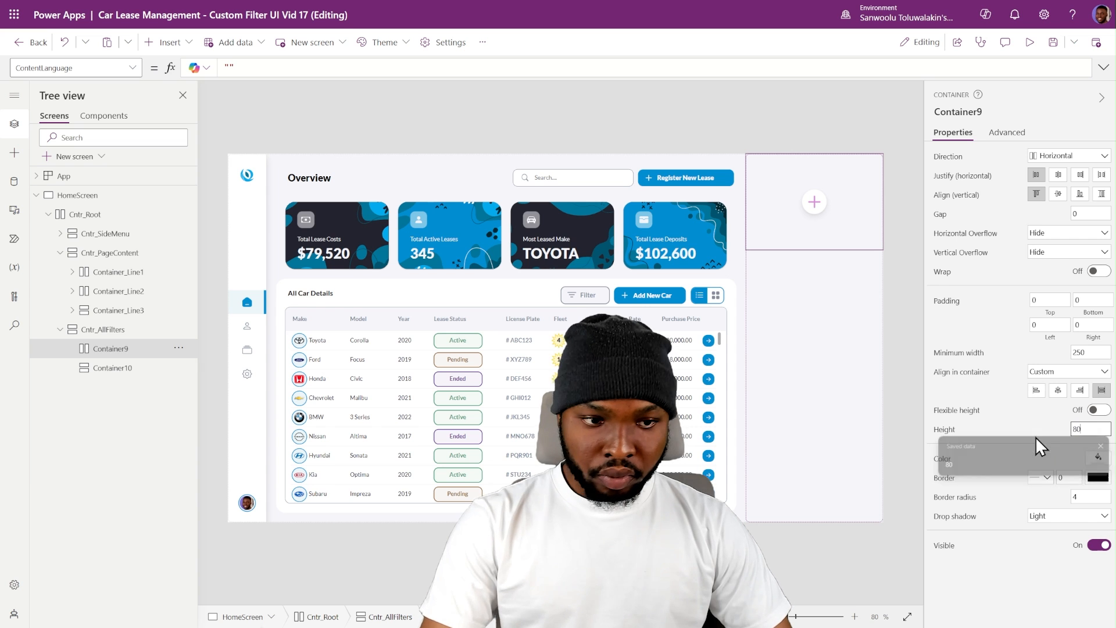
pyautogui.doubleClick(1075, 497)
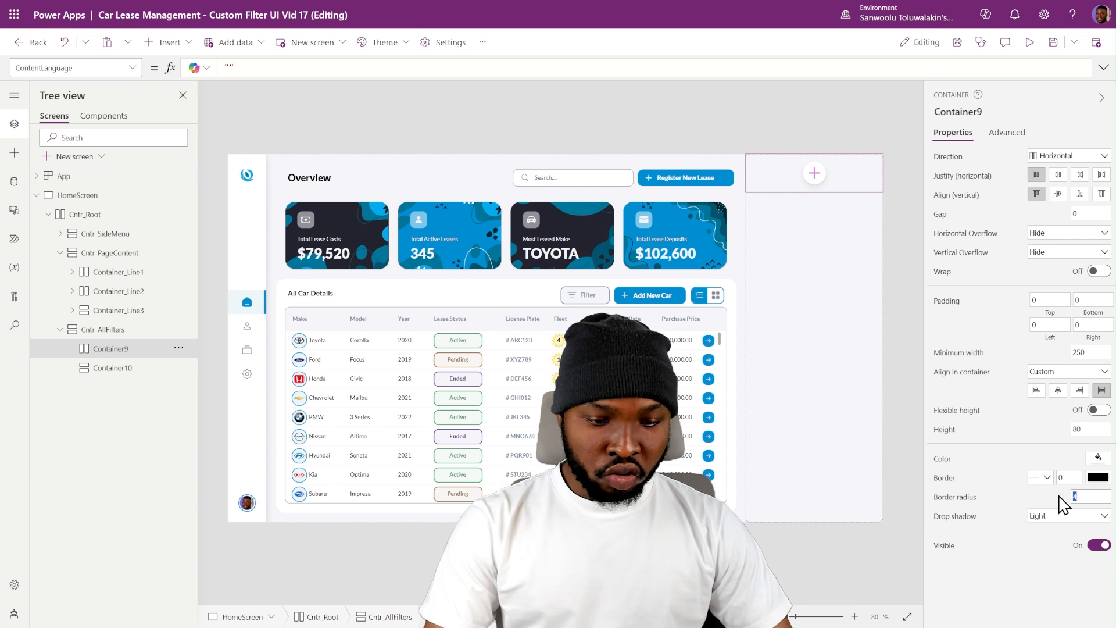
pyautogui.click(1069, 514)
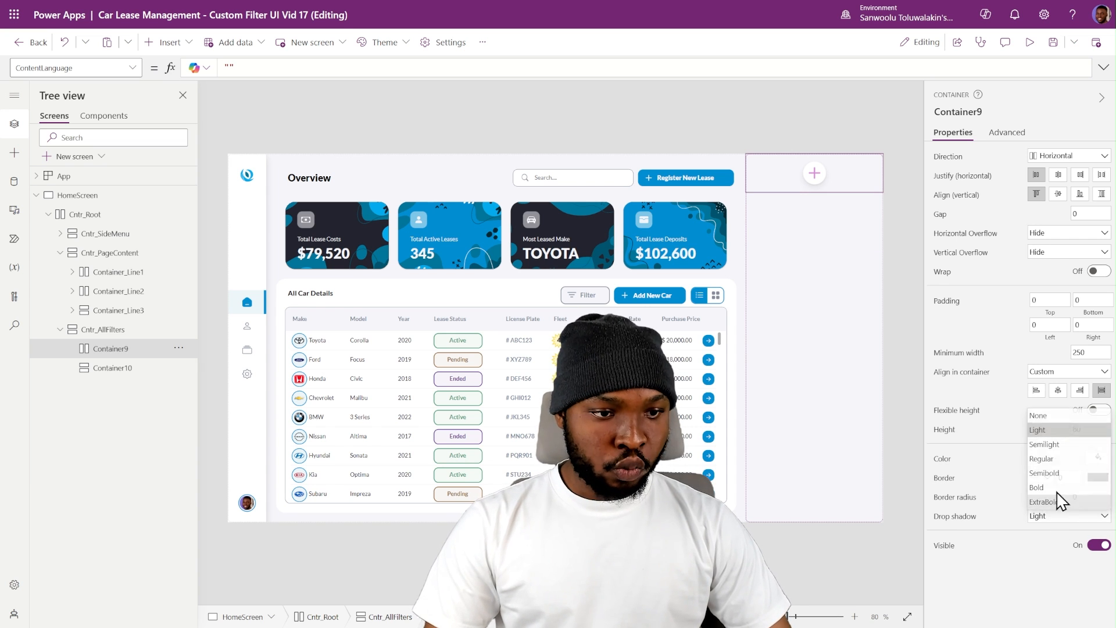
pyautogui.click(1042, 418)
# - Set the border radius of the vertical container in Cntr_AllFilters to 0 and its drop shadow to None
pyautogui.click(116, 373)
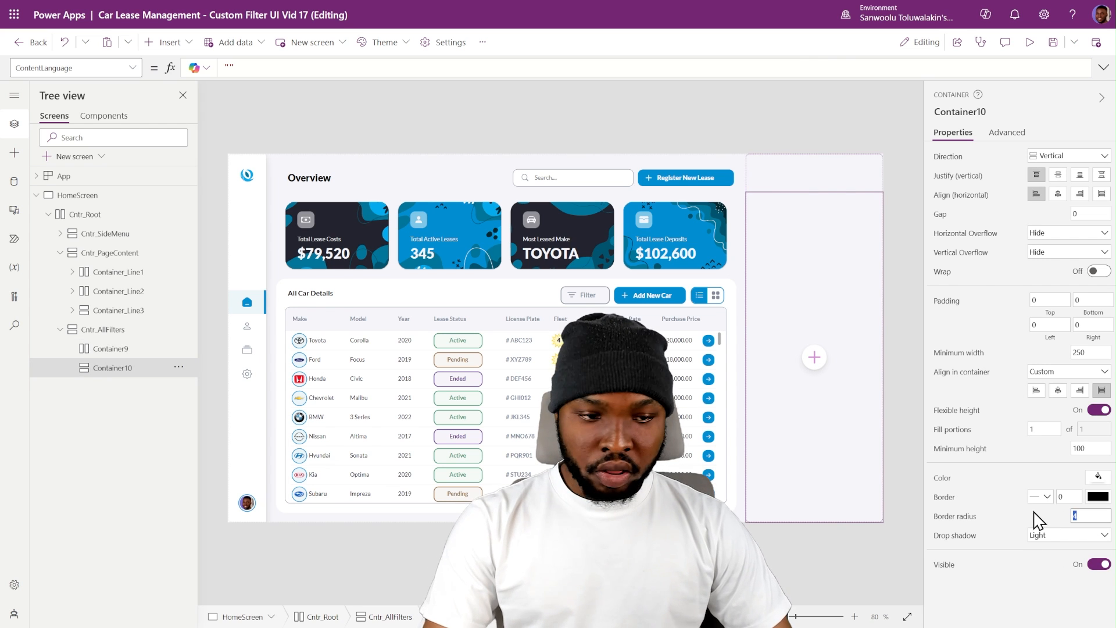
pyautogui.click(1053, 537)
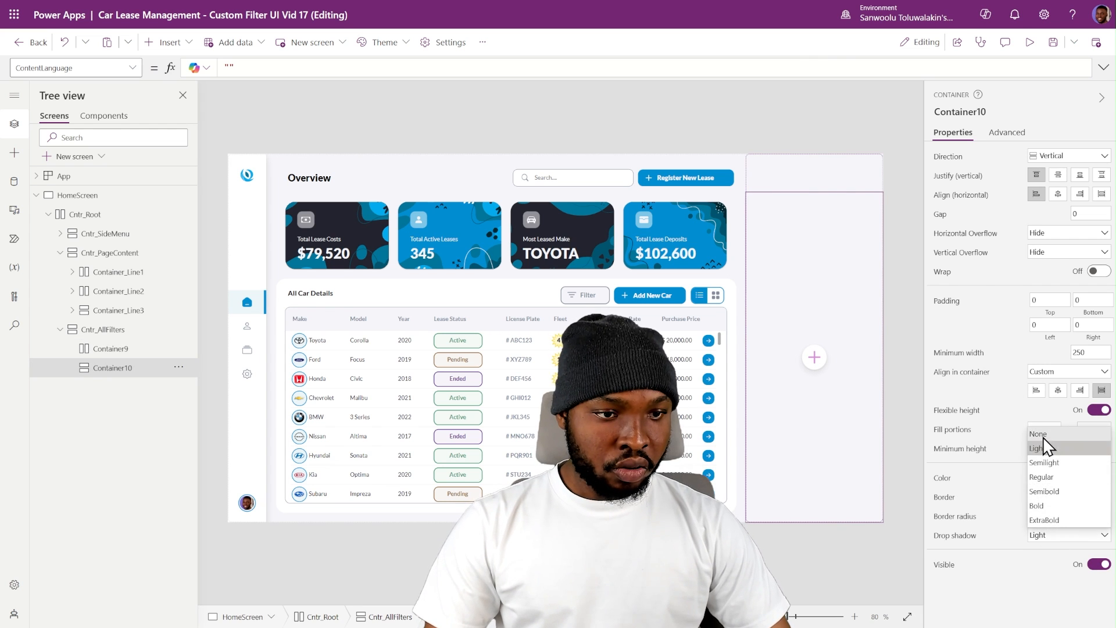
pyautogui.click(1048, 440)
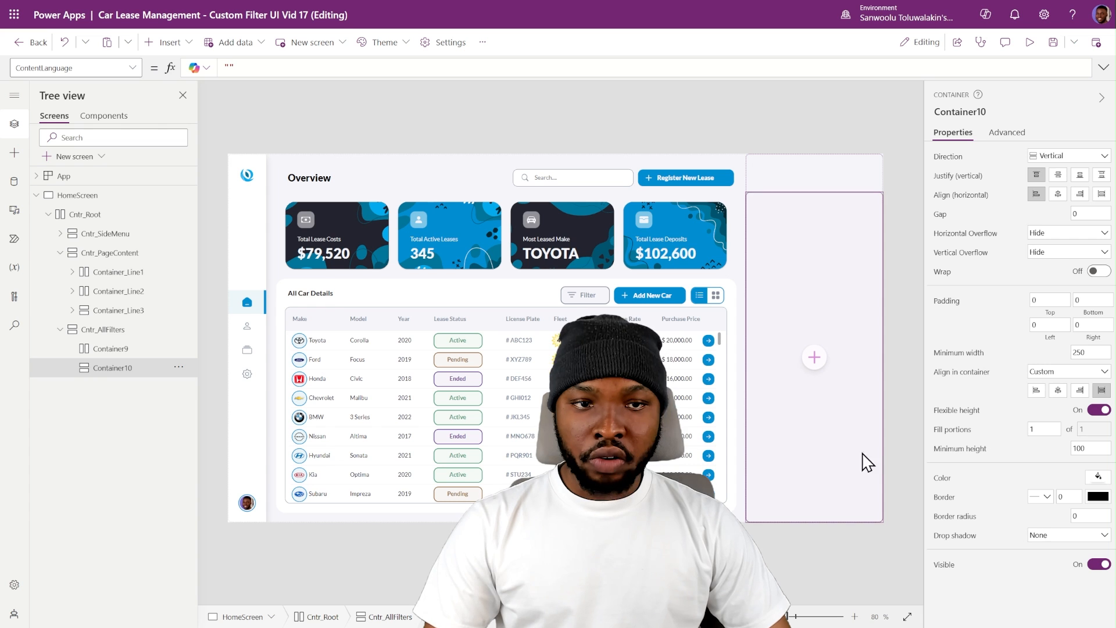
# - Rename the horizontal container Container_FilterSectionTitle and the vertical one Container_AllFilters, and fill the title container with white
pyautogui.click(813, 174)
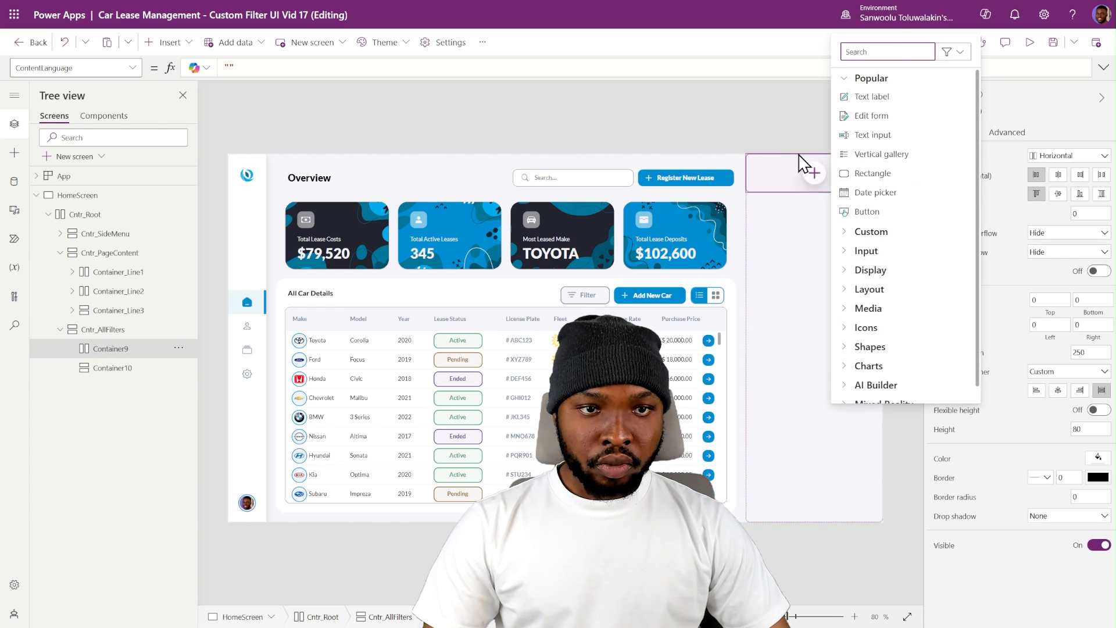
pyautogui.click(762, 171)
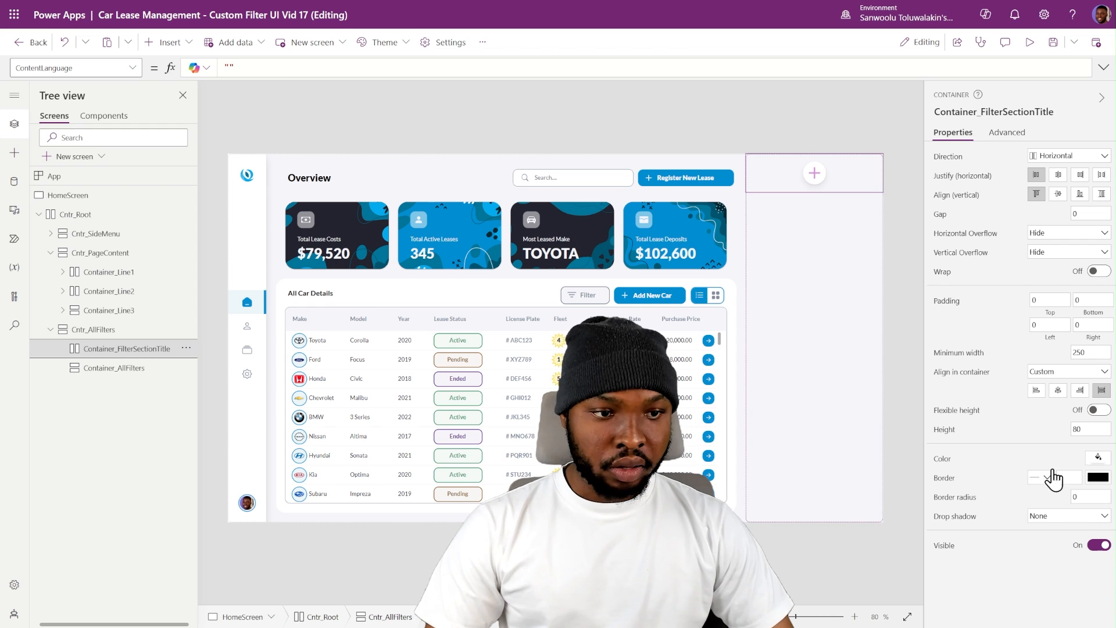
pyautogui.click(1092, 459)
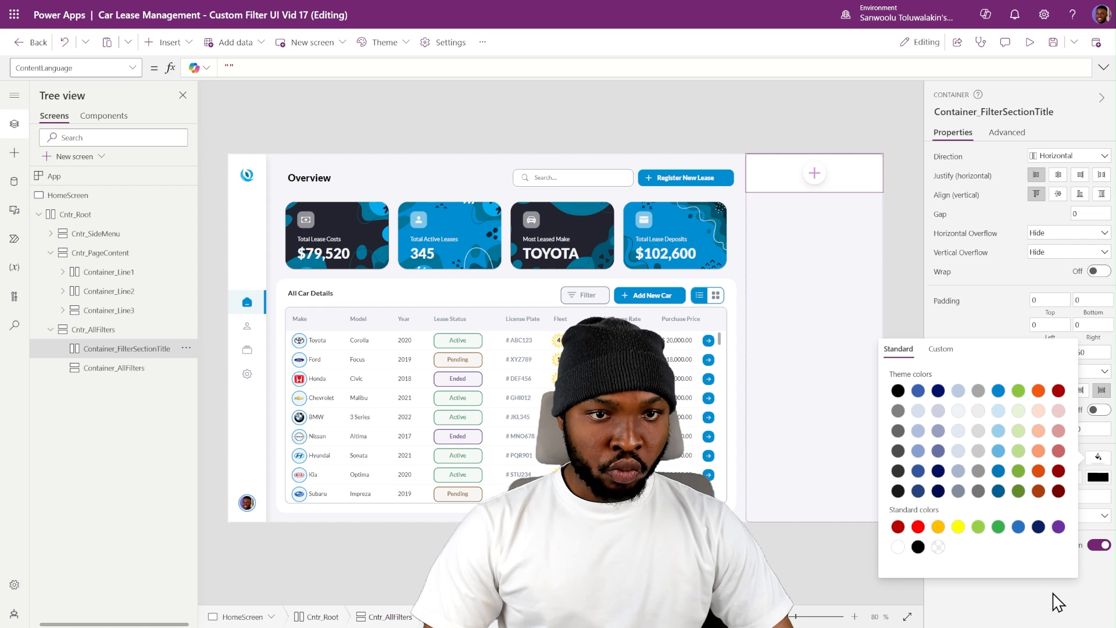
pyautogui.click(910, 294)
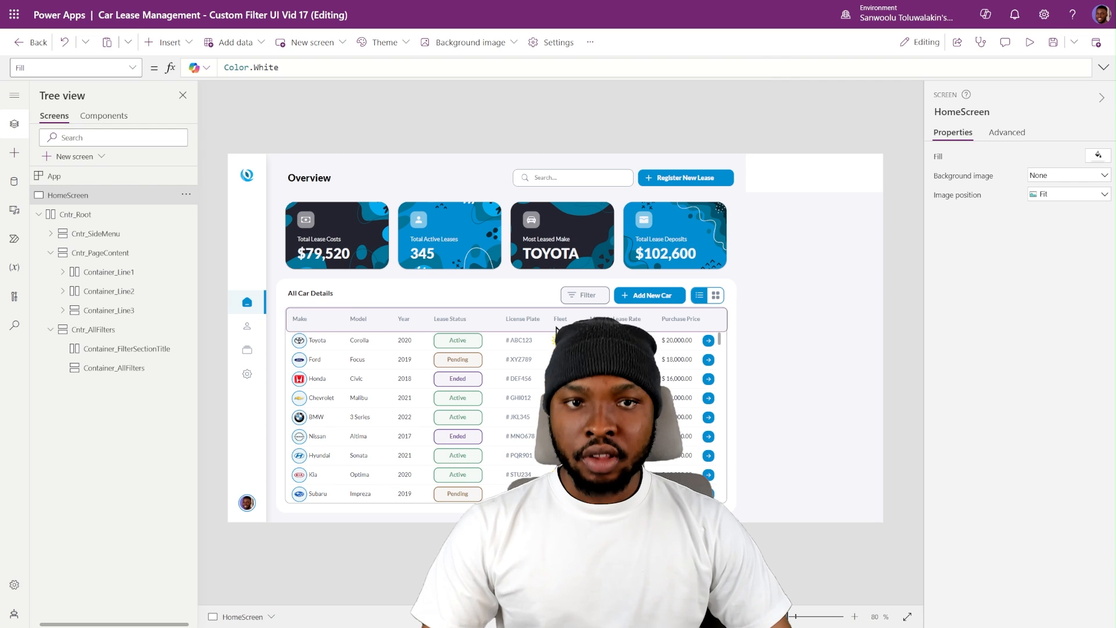
pyautogui.click(116, 350)
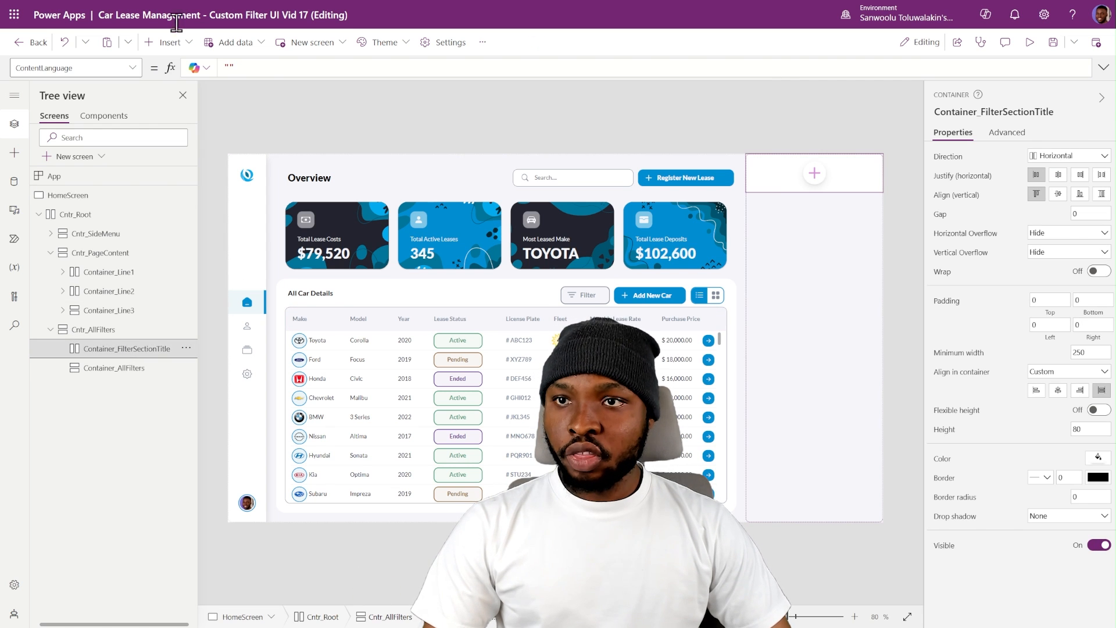
pyautogui.click(169, 42)
pyautogui.click(110, 399)
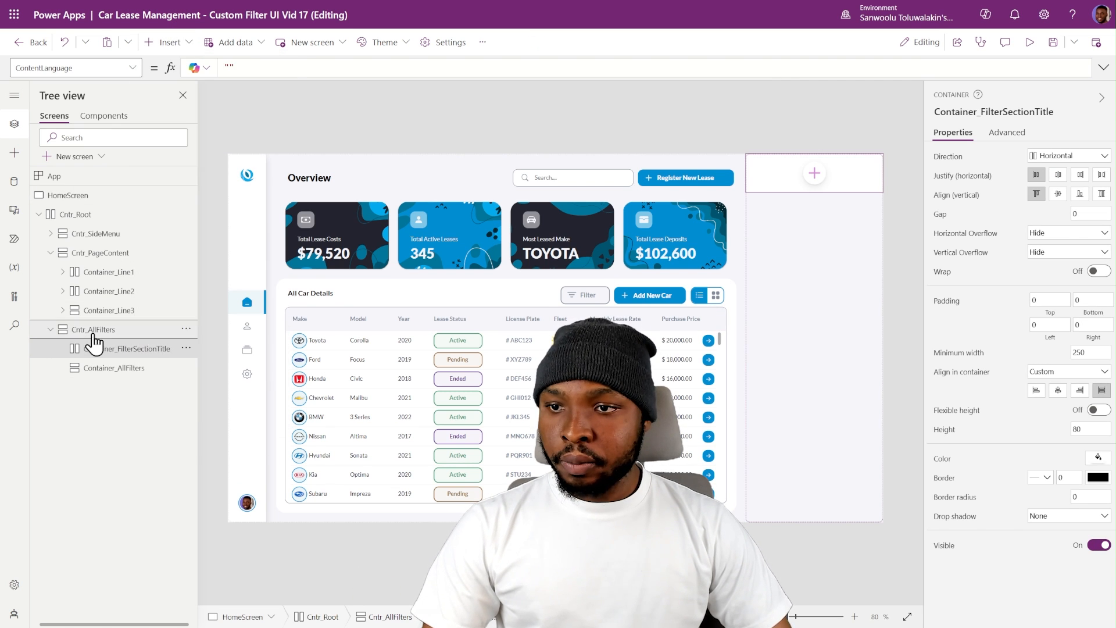
# - Insert a rectangle into Cntr_AllFilters
pyautogui.click(94, 330)
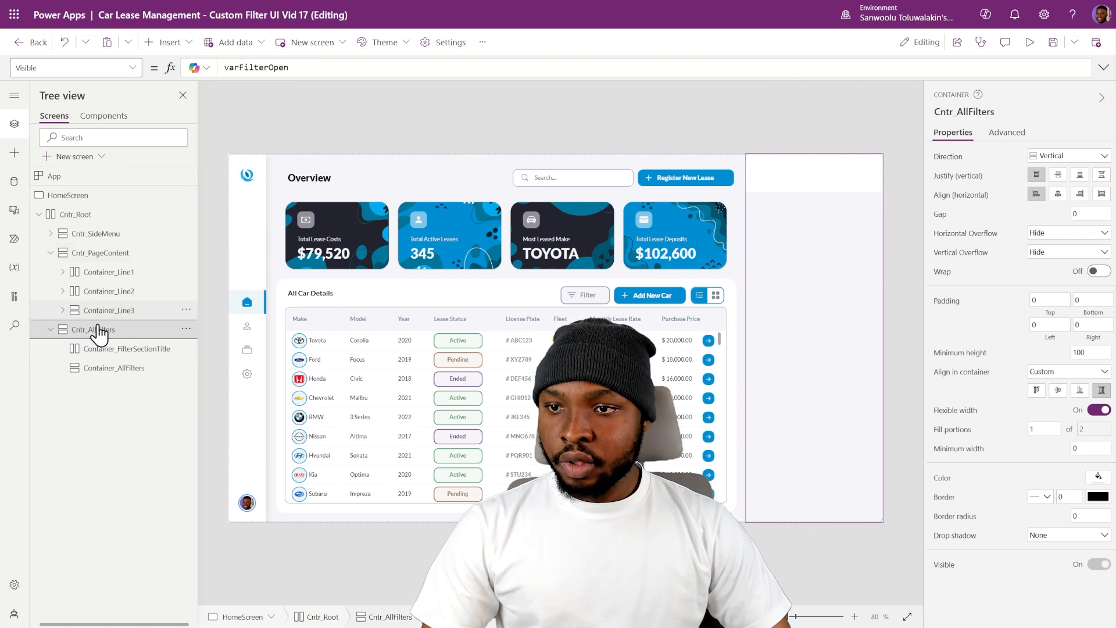
pyautogui.click(167, 43)
pyautogui.write('rewc')
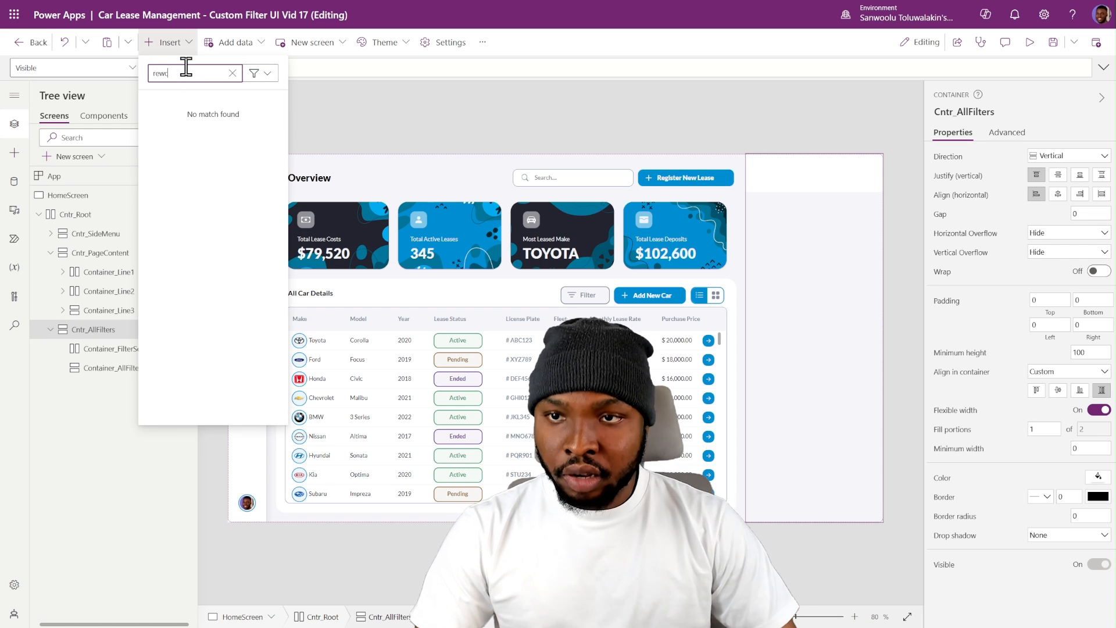
pyautogui.press('BackSpace')
pyautogui.press('BackSpace')
pyautogui.write('c')
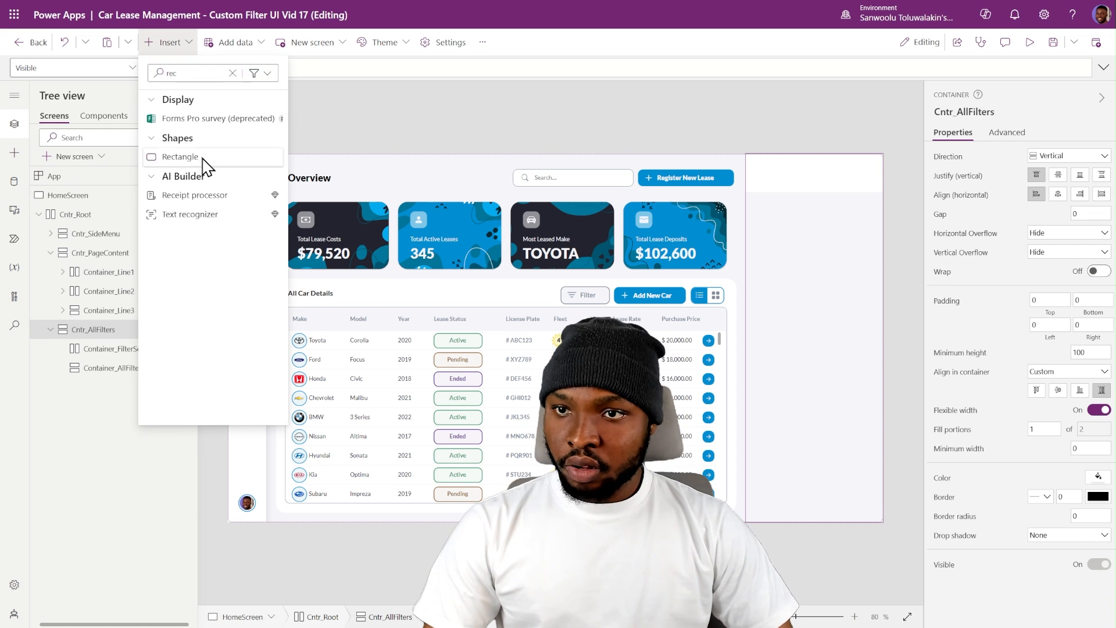
pyautogui.click(201, 159)
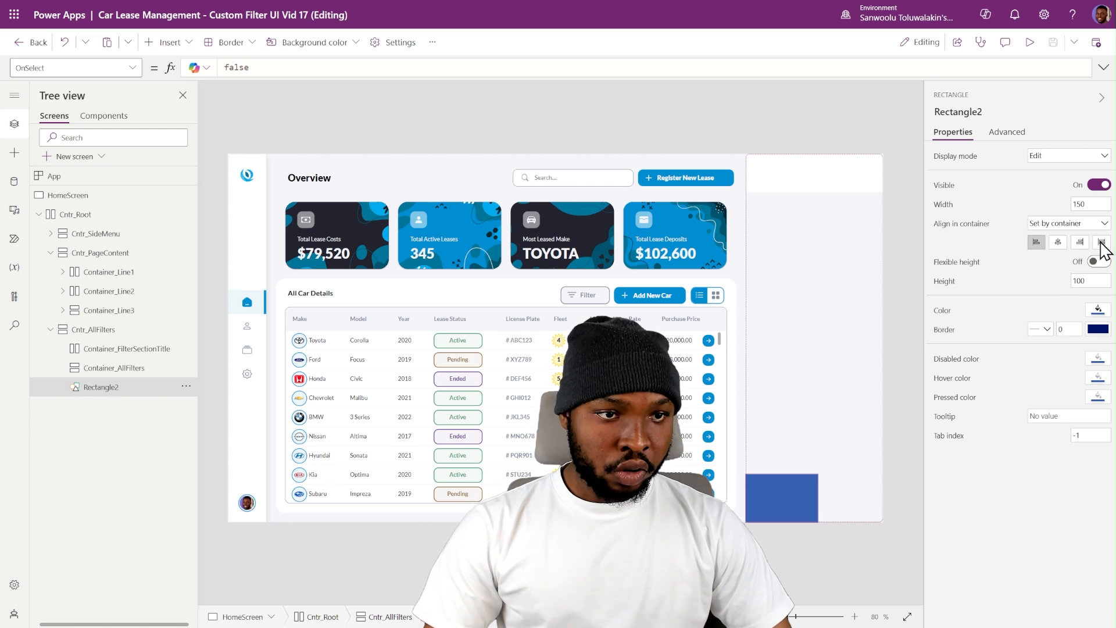
# - Stretch the rectangle across its container and set its minimum width to 0 and its height to 0.5
pyautogui.click(1101, 243)
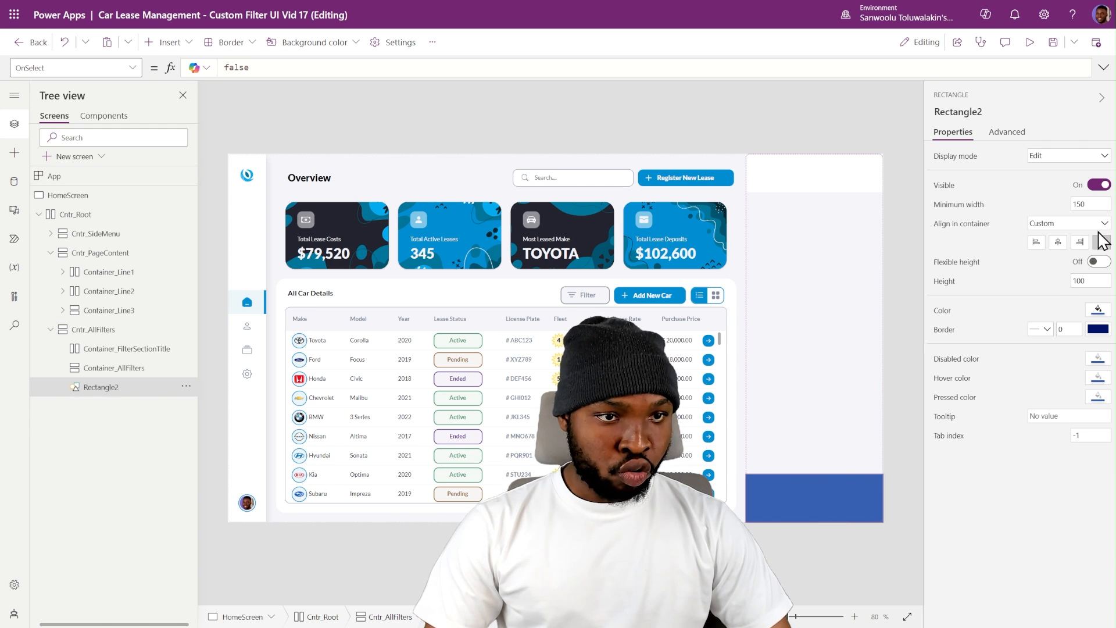
pyautogui.moveTo(1090, 206); pyautogui.dragTo(1049, 210)
pyautogui.write('0')
pyautogui.click(1053, 282)
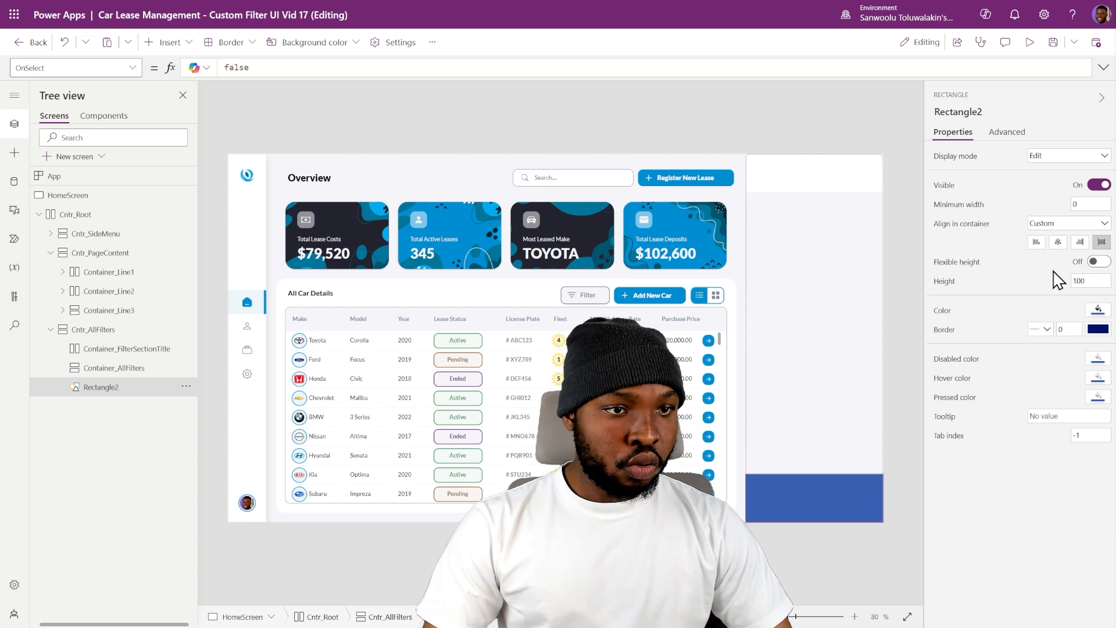
pyautogui.moveTo(1088, 283); pyautogui.dragTo(1026, 288)
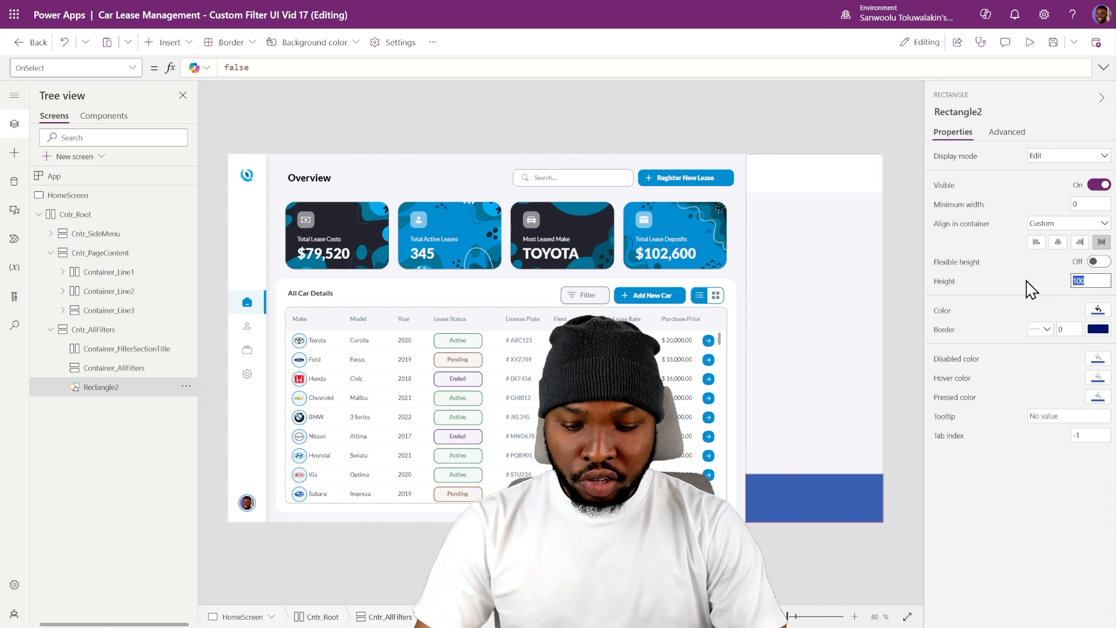
pyautogui.write('0.5')
pyautogui.press('Return')
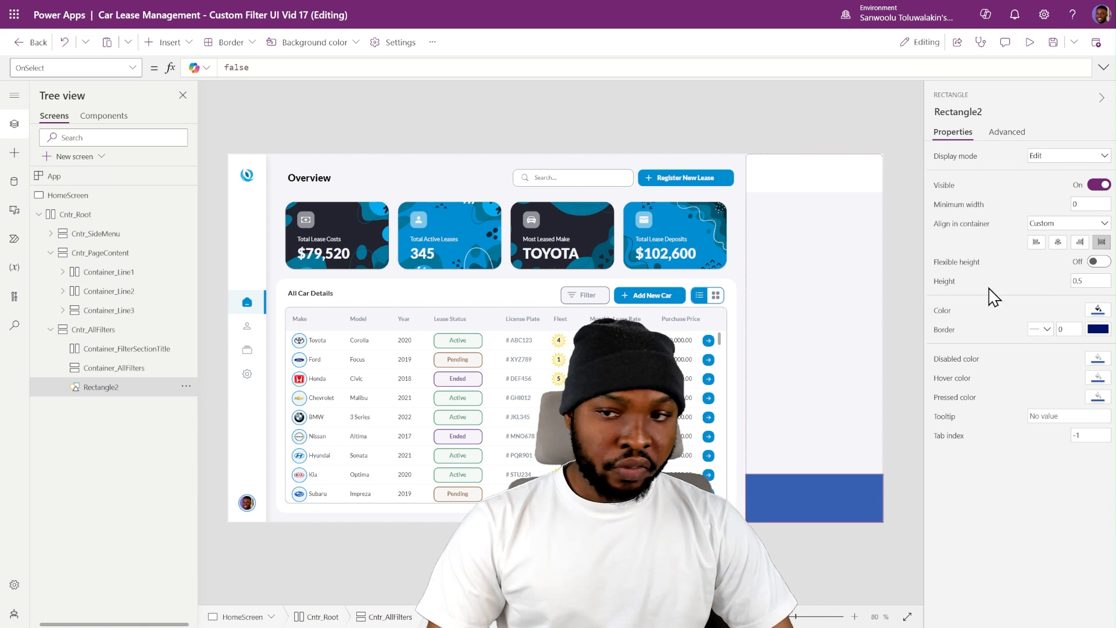
# - Move the rectangle up between the title and filter containers and set its fill to CustomTheme.BordersColor
pyautogui.rightClick(122, 391)
pyautogui.moveTo(175, 399)
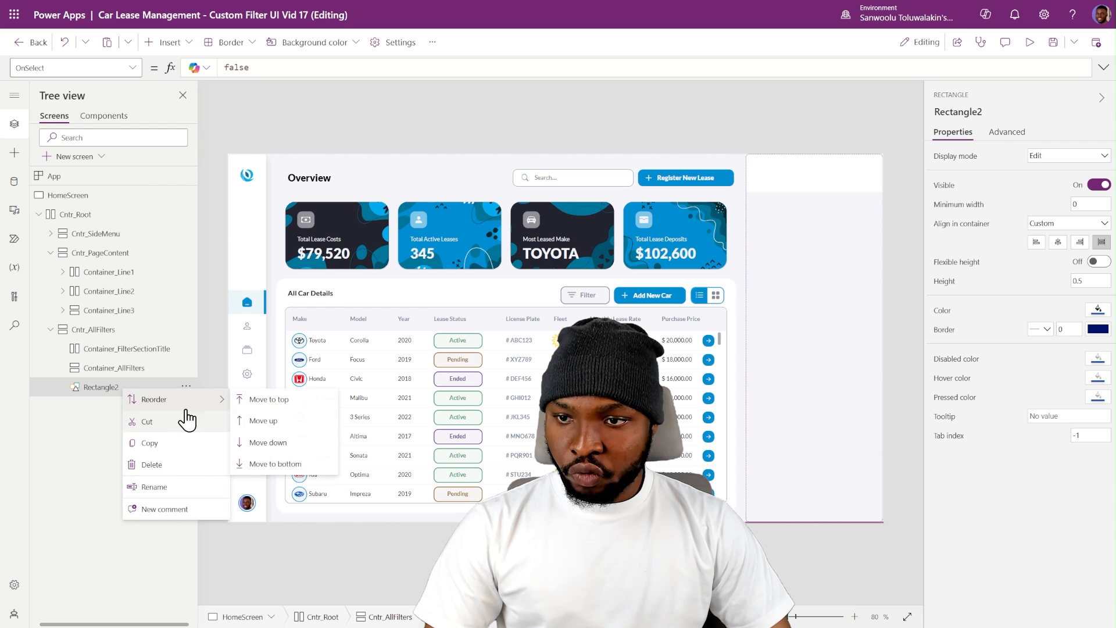
pyautogui.click(250, 422)
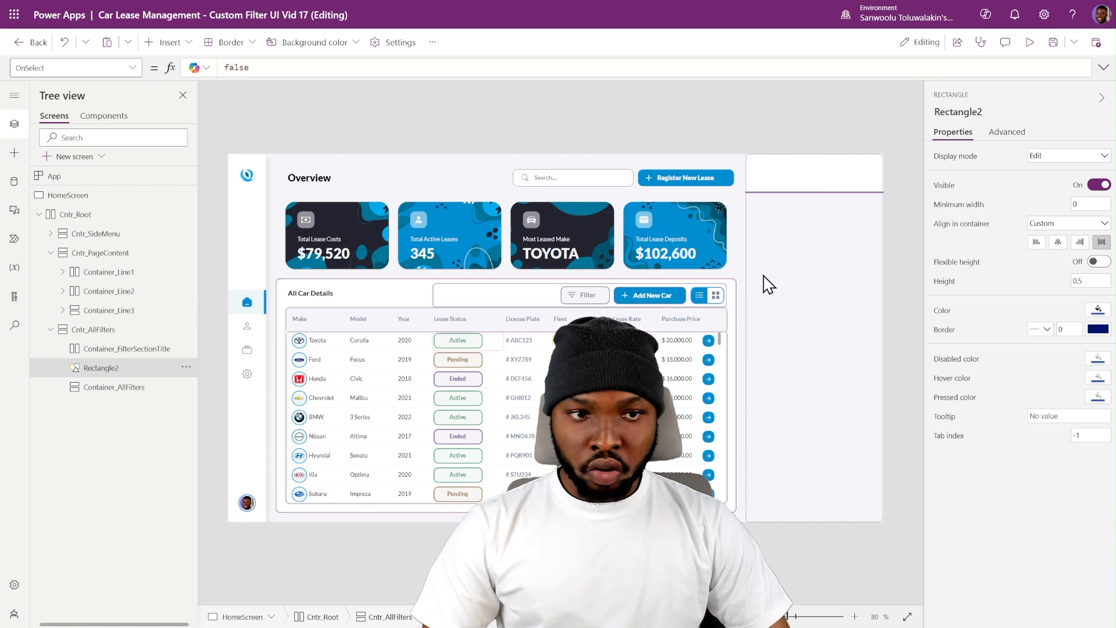
pyautogui.click(939, 314)
pyautogui.write('CustomTheme.BordersColor')
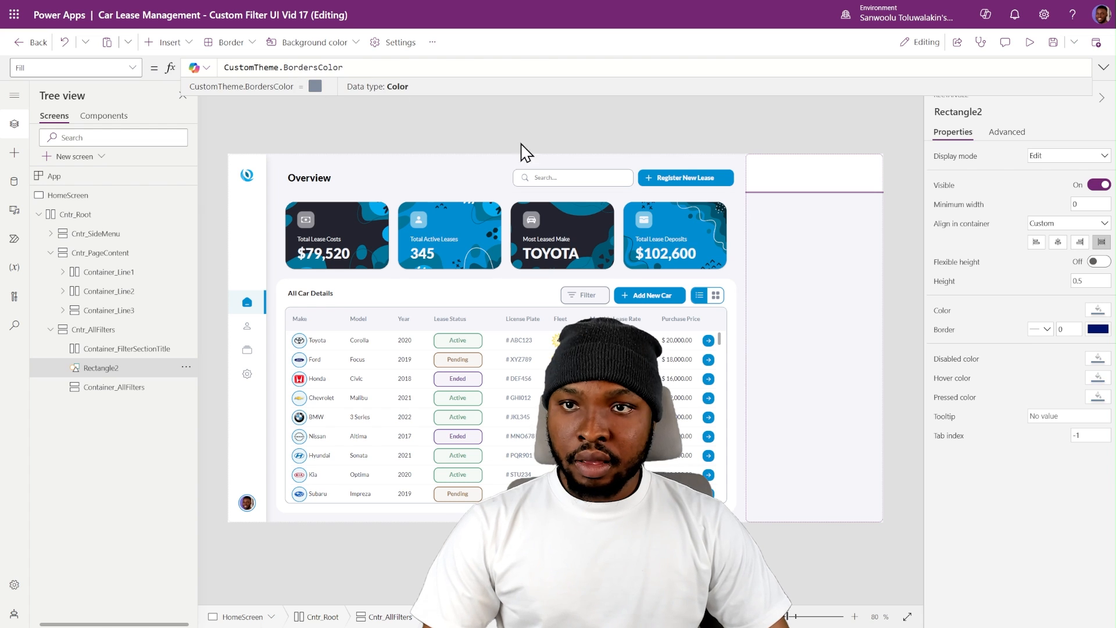
pyautogui.click(604, 124)
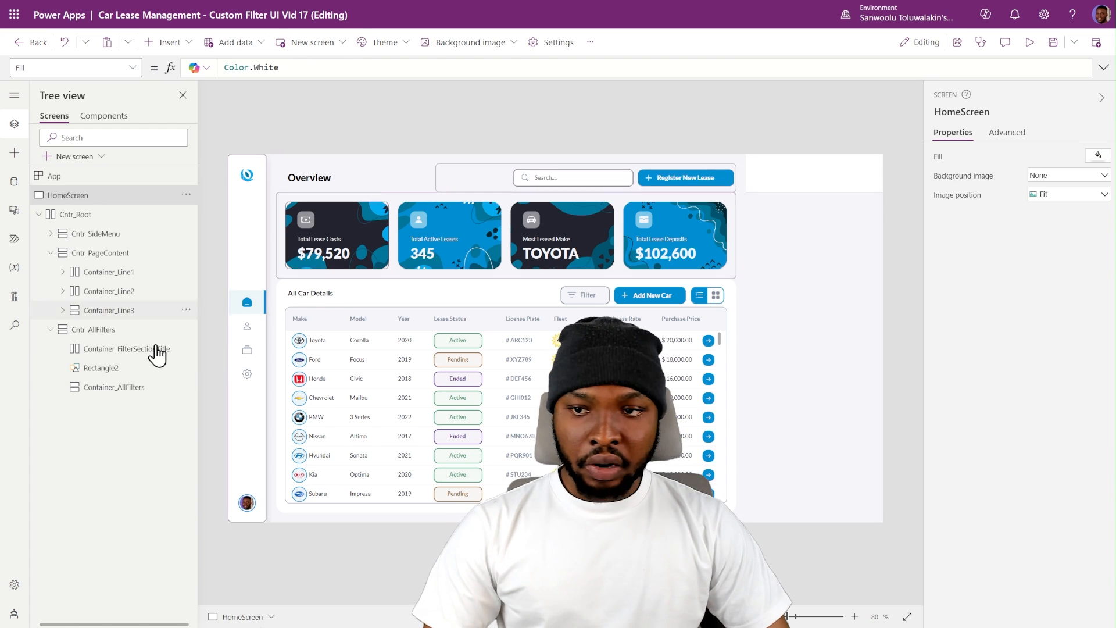
pyautogui.click(116, 368)
pyautogui.click(884, 211)
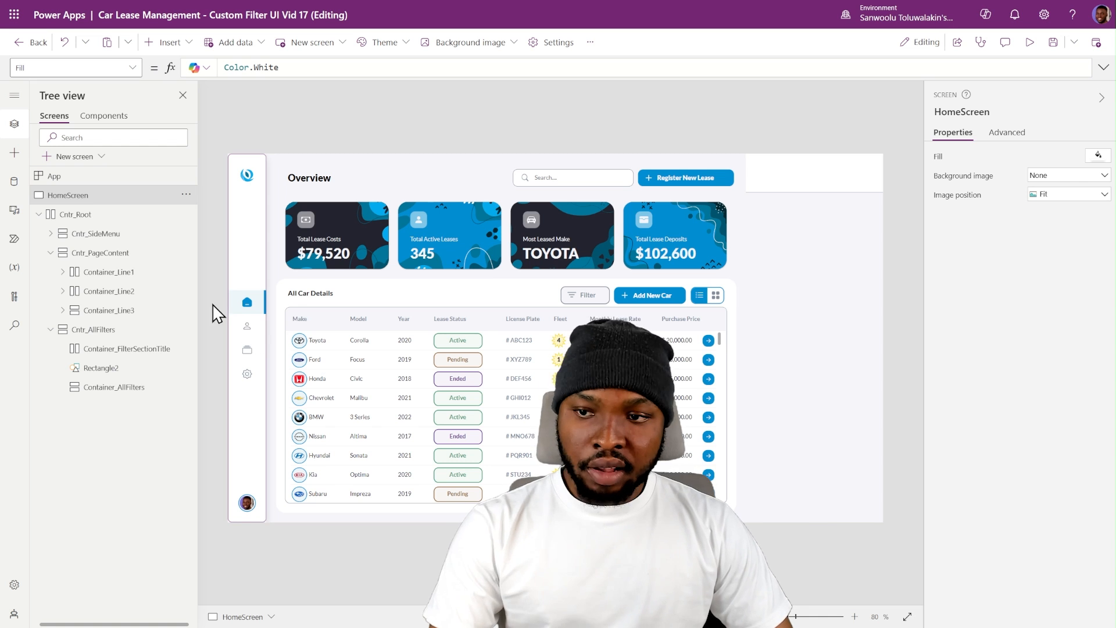
# - Insert a text label into Container_FilterSectionTitle, stretch it to the container's height and set its minimum height to 0
pyautogui.click(154, 355)
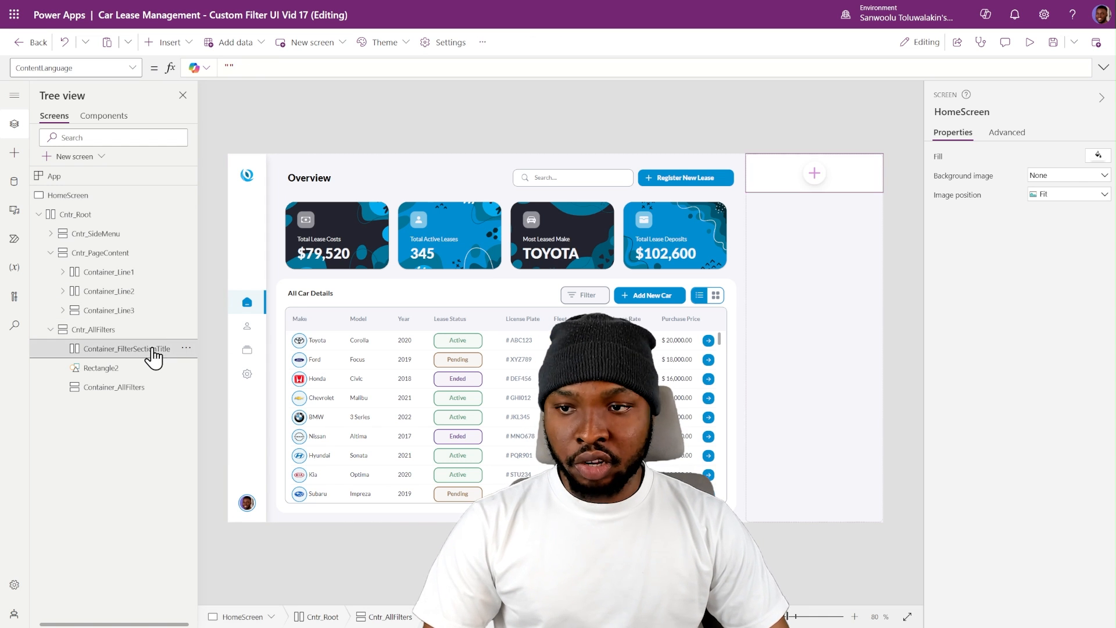
pyautogui.click(175, 44)
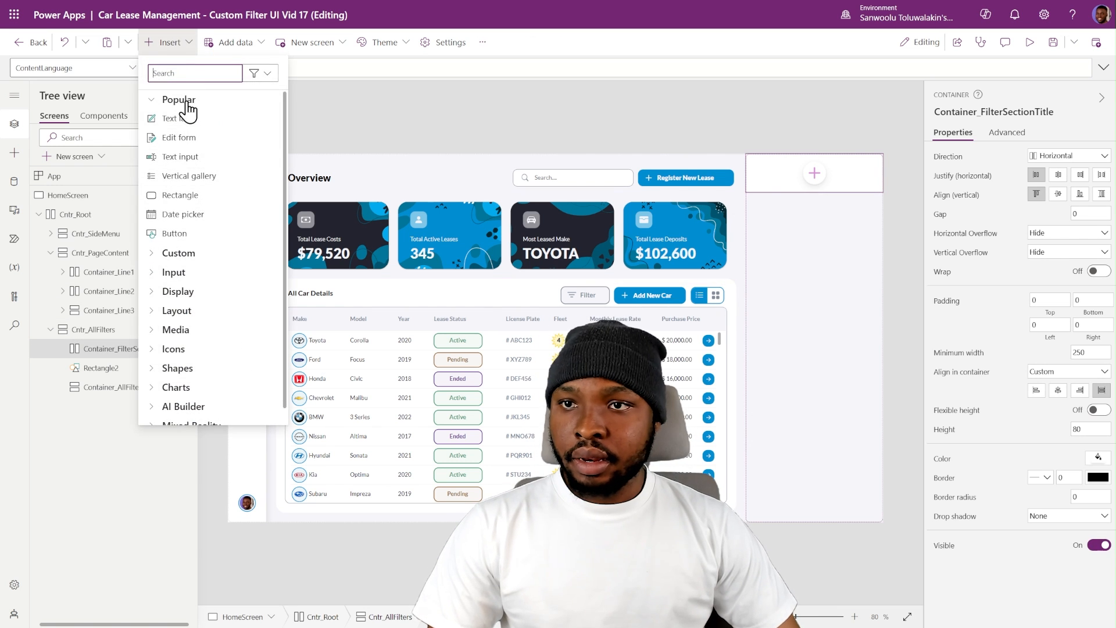
pyautogui.click(181, 120)
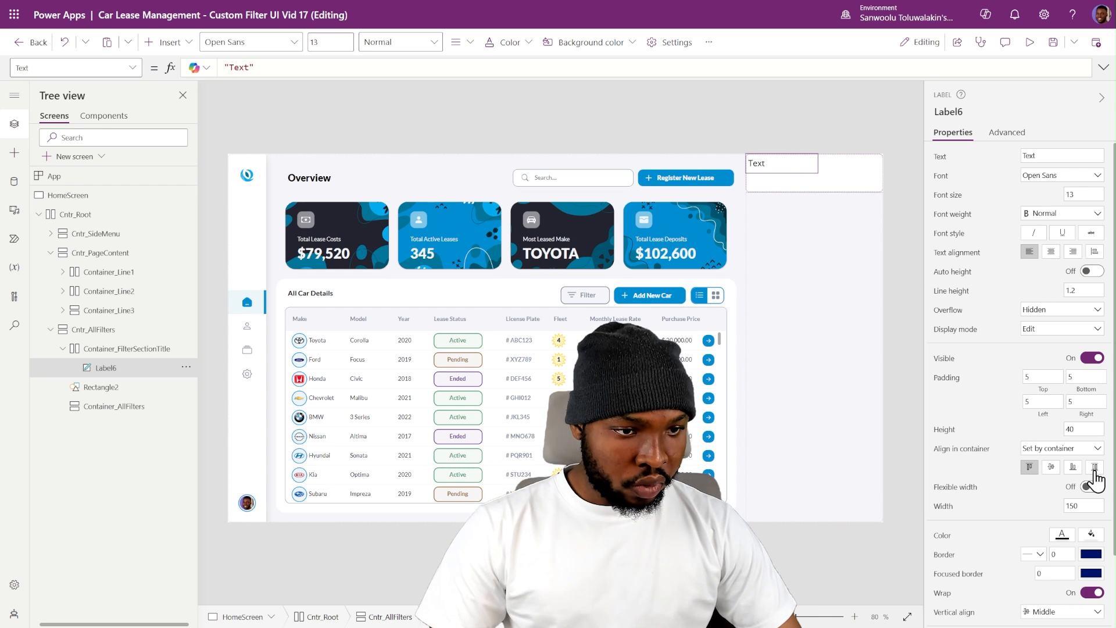
pyautogui.scroll(-3, 1097, 474)
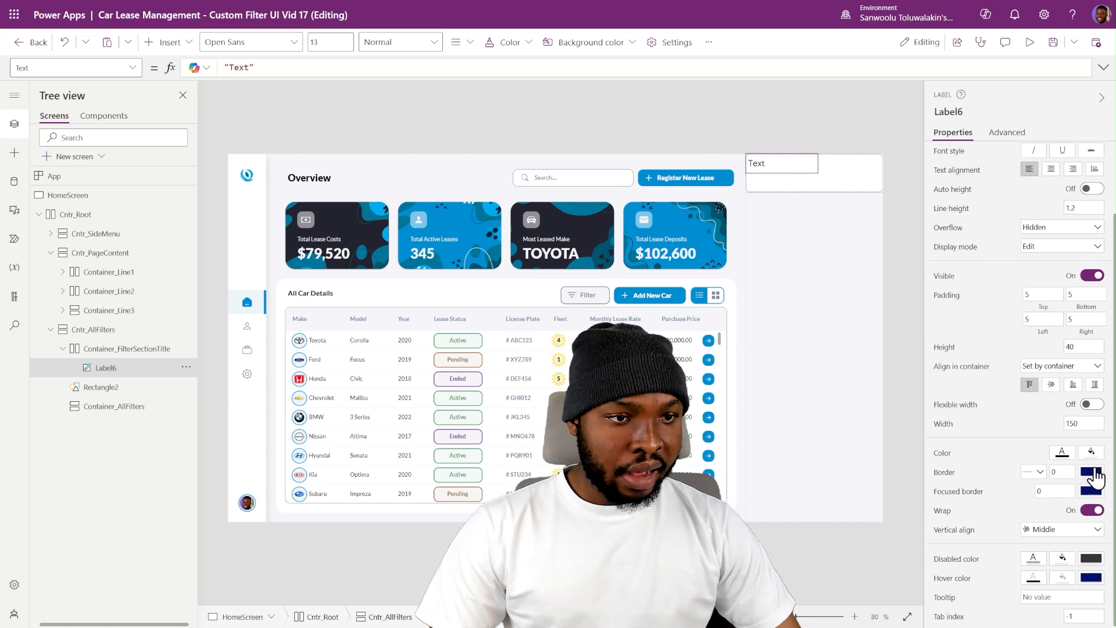
pyautogui.click(1094, 385)
pyautogui.moveTo(1081, 346); pyautogui.dragTo(1040, 352)
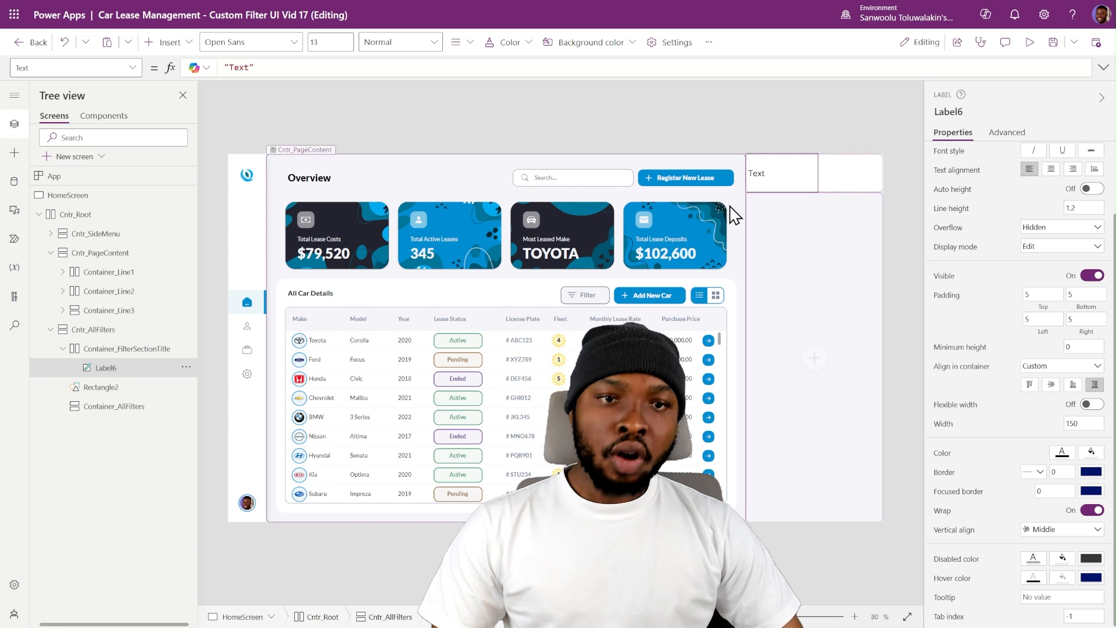
# - Set the left and right padding of both Container_FilterSectionTitle and Container_AllFilters to 10
pyautogui.click(62, 348)
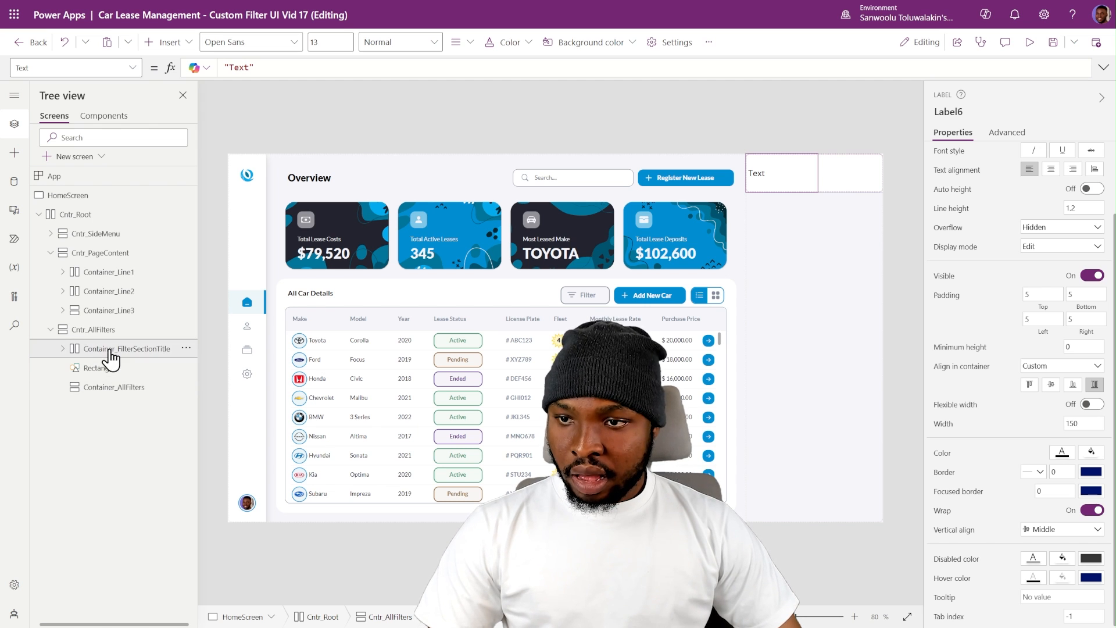
pyautogui.click(149, 388)
pyautogui.click(152, 355)
pyautogui.keyDown('ctrl'); pyautogui.click(135, 390); pyautogui.keyUp('ctrl')
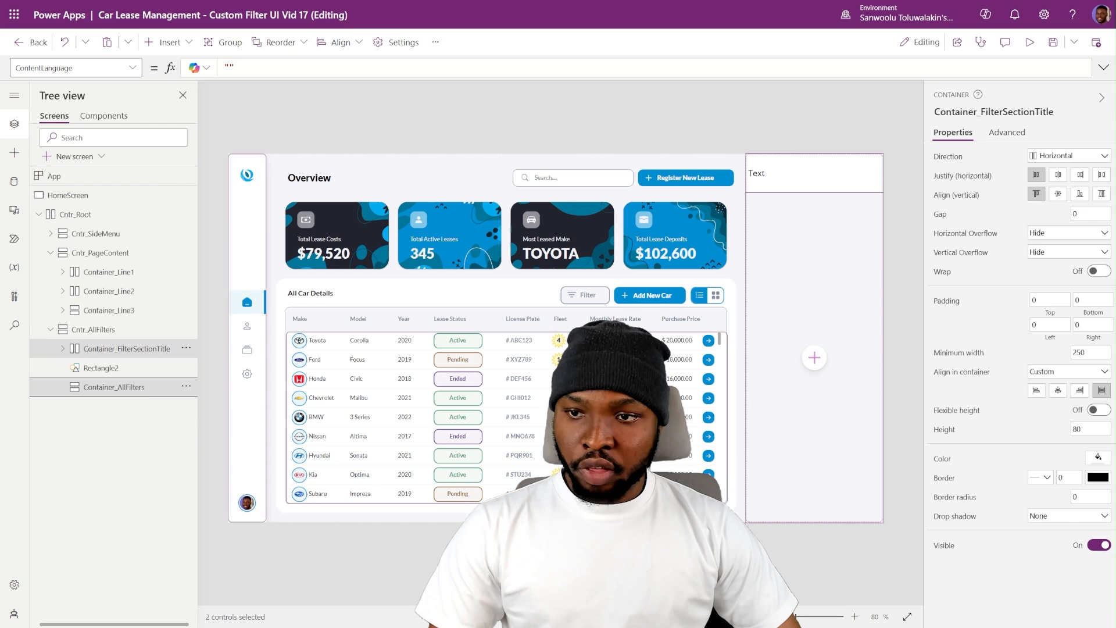
pyautogui.click(1024, 324)
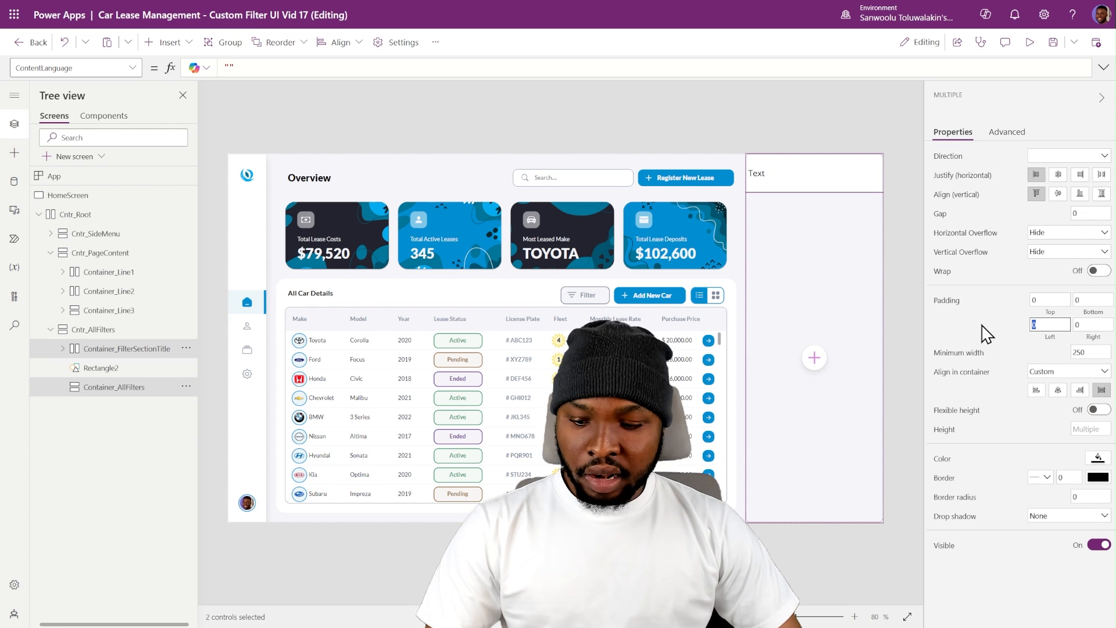
pyautogui.click(1076, 325)
pyautogui.write('1')
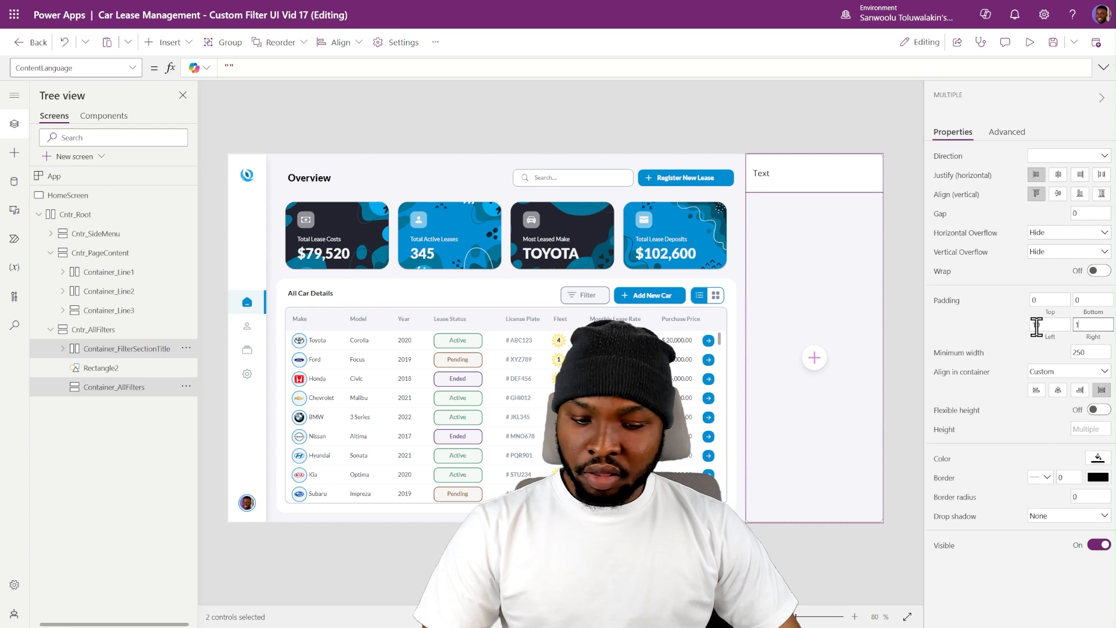
pyautogui.write('0')
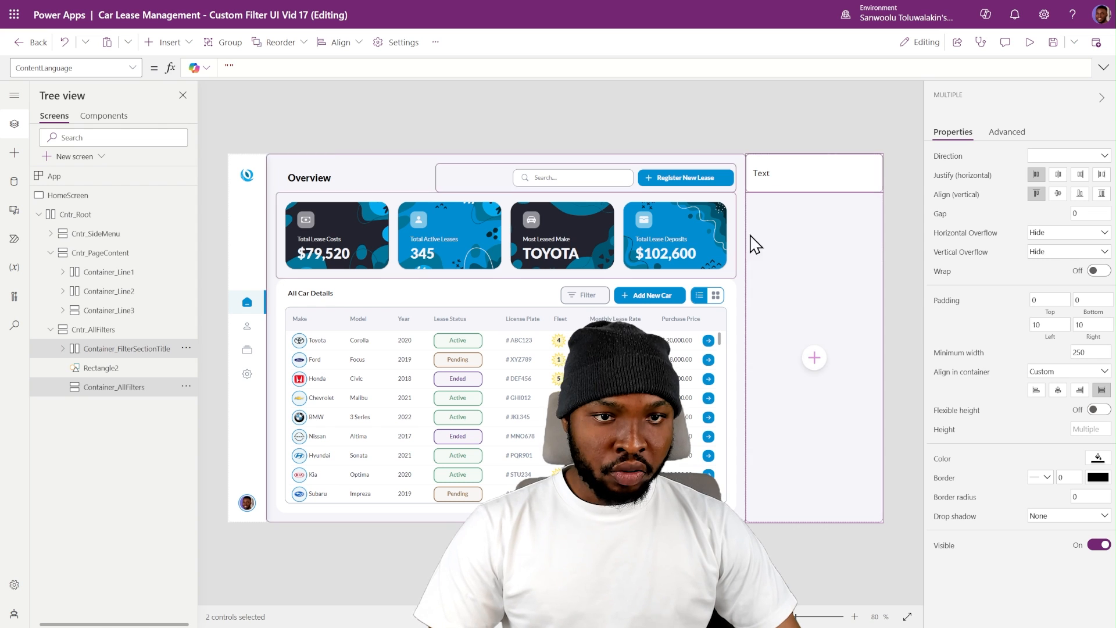
pyautogui.click(110, 389)
pyautogui.click(79, 351)
# - Format the title label in Lato with Semibold weight and change its text to Filters
pyautogui.click(759, 186)
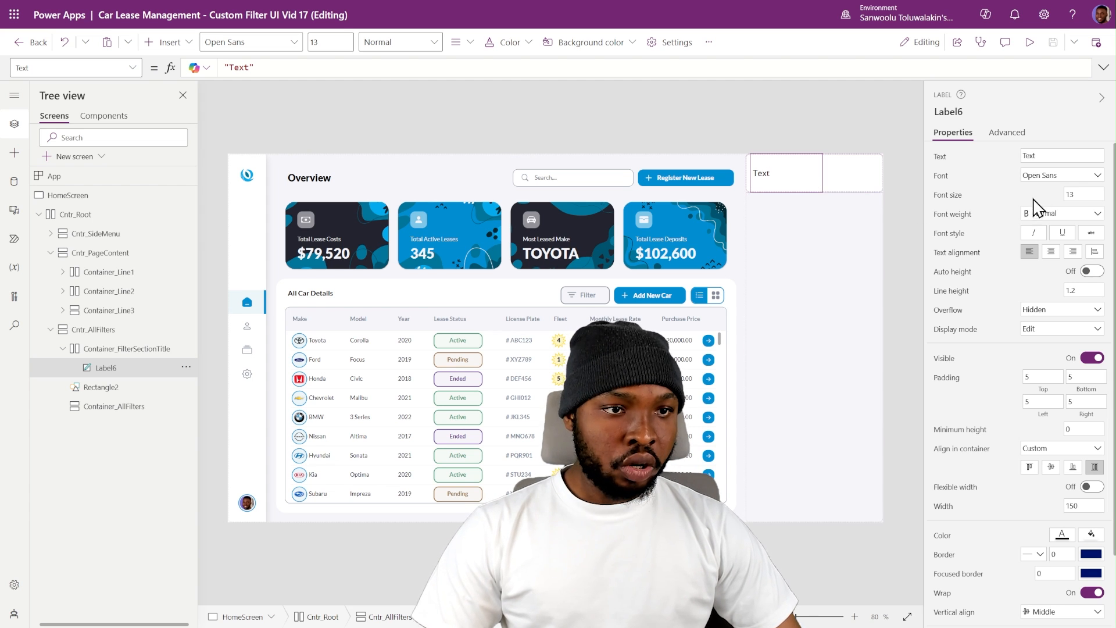
pyautogui.click(1067, 176)
pyautogui.click(1046, 272)
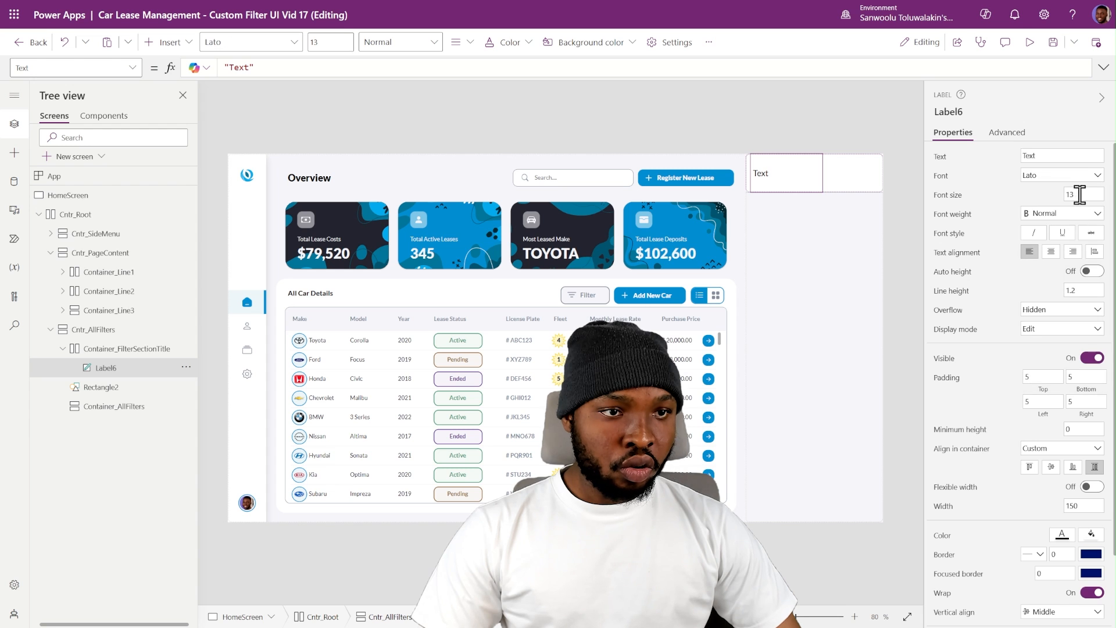
pyautogui.click(1066, 215)
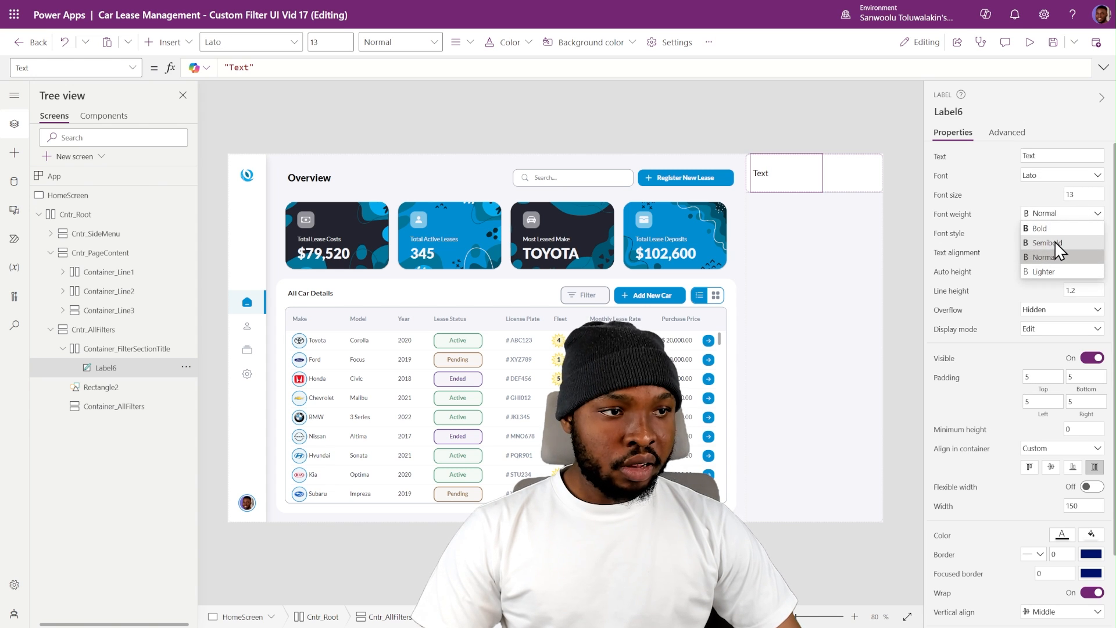
pyautogui.click(1054, 241)
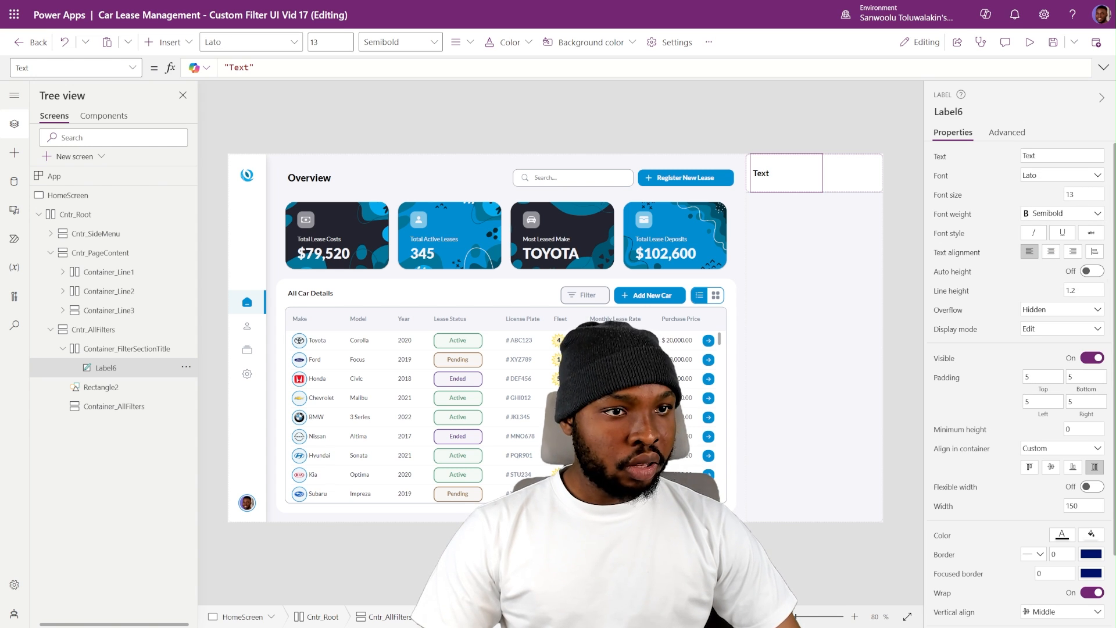
pyautogui.click(1043, 154)
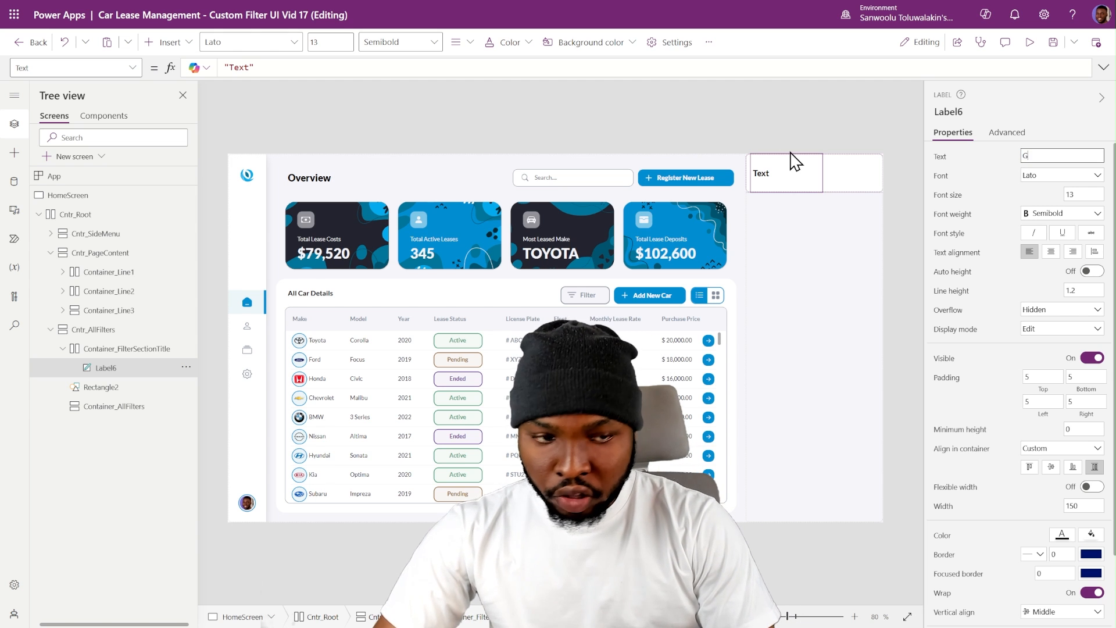
pyautogui.write('Filters')
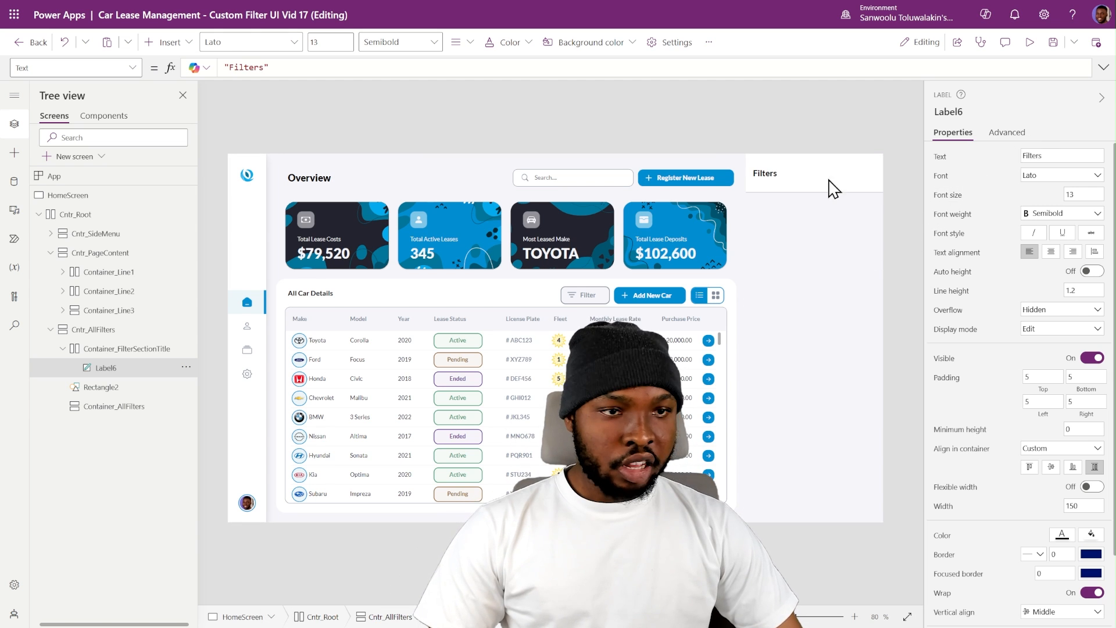
pyautogui.click(897, 192)
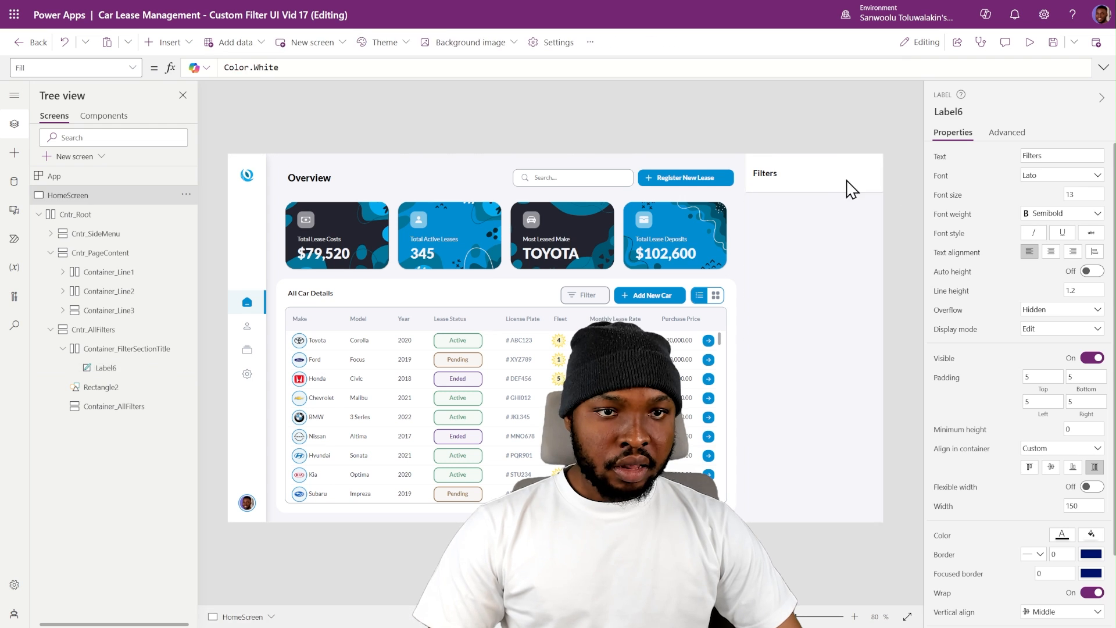
# - Insert a button next to the Filters label in the title container
pyautogui.click(784, 192)
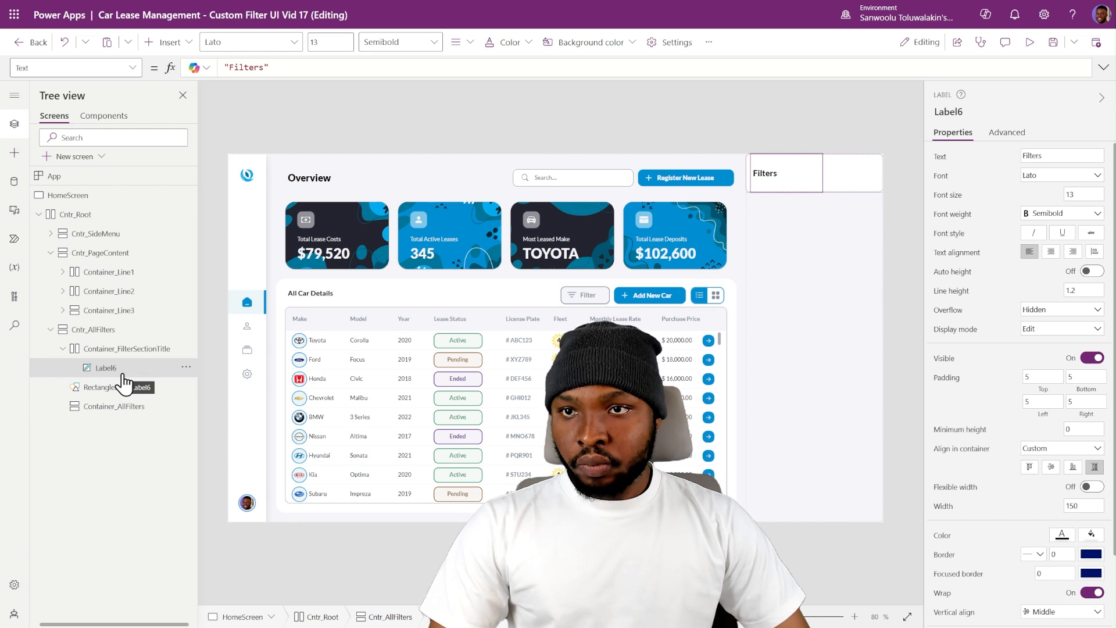
pyautogui.click(174, 45)
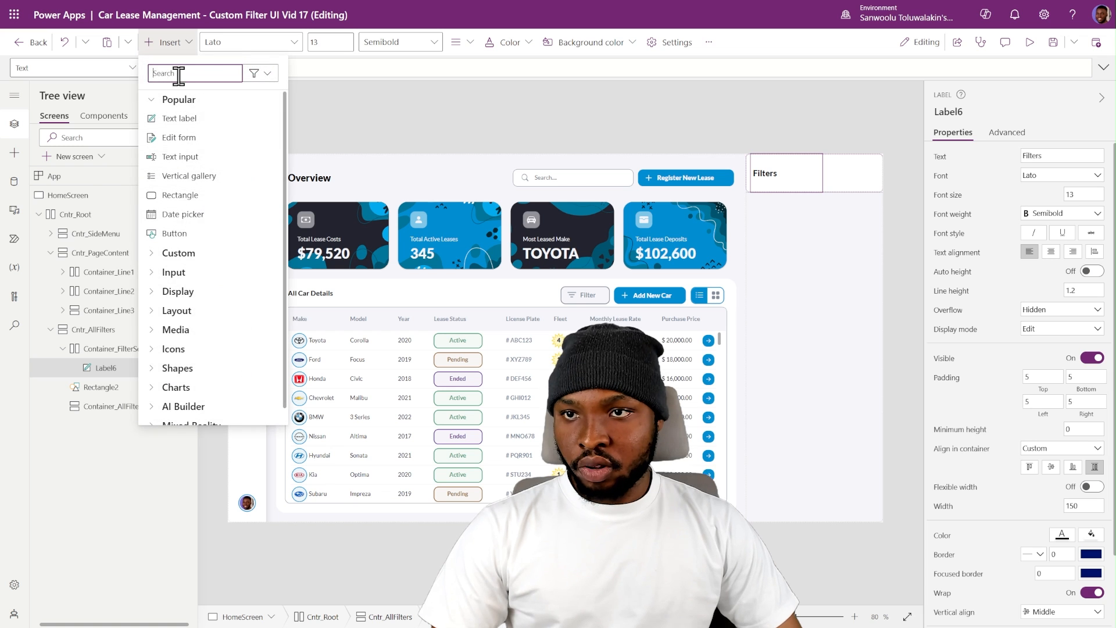
pyautogui.write('butto')
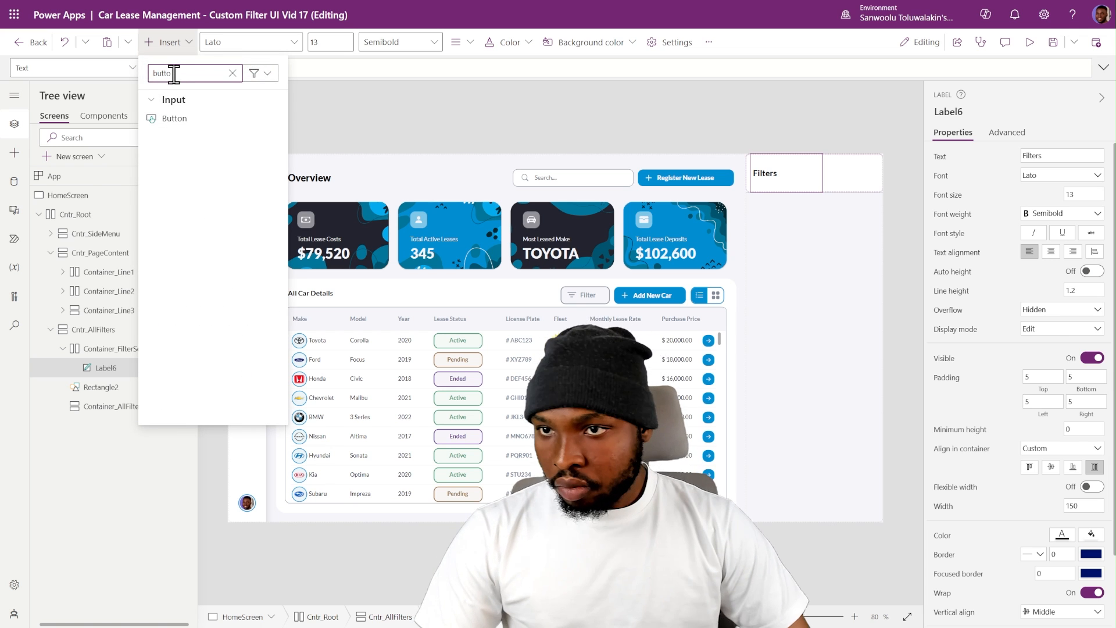
pyautogui.click(223, 120)
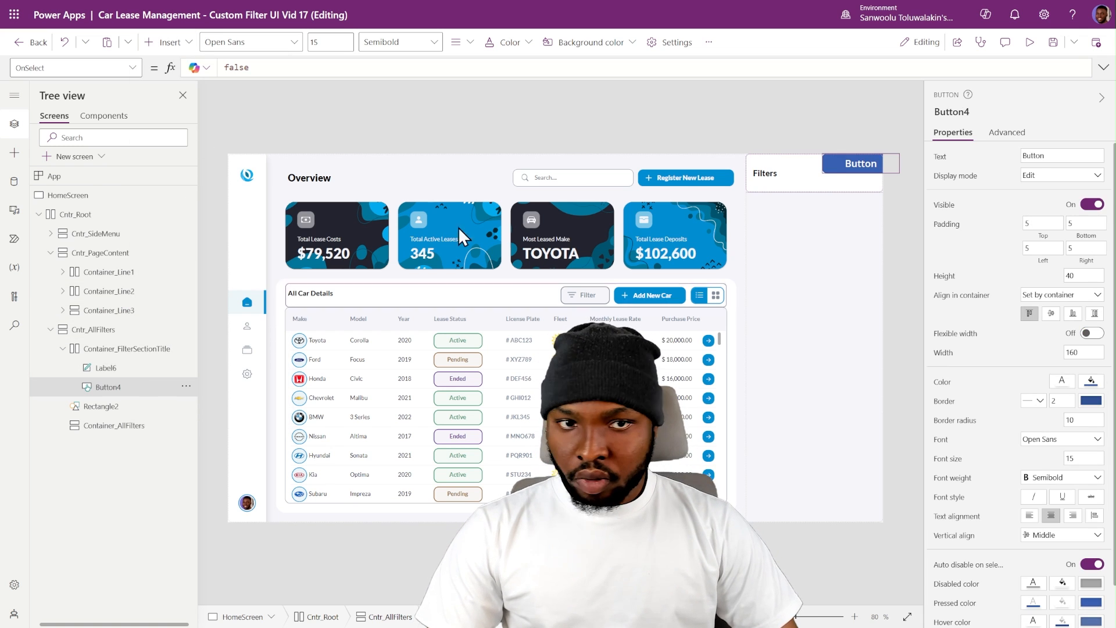
# - Stretch the button to the container's height, enable its flexible width, and set its minimum width and minimum height to 0
pyautogui.click(1094, 317)
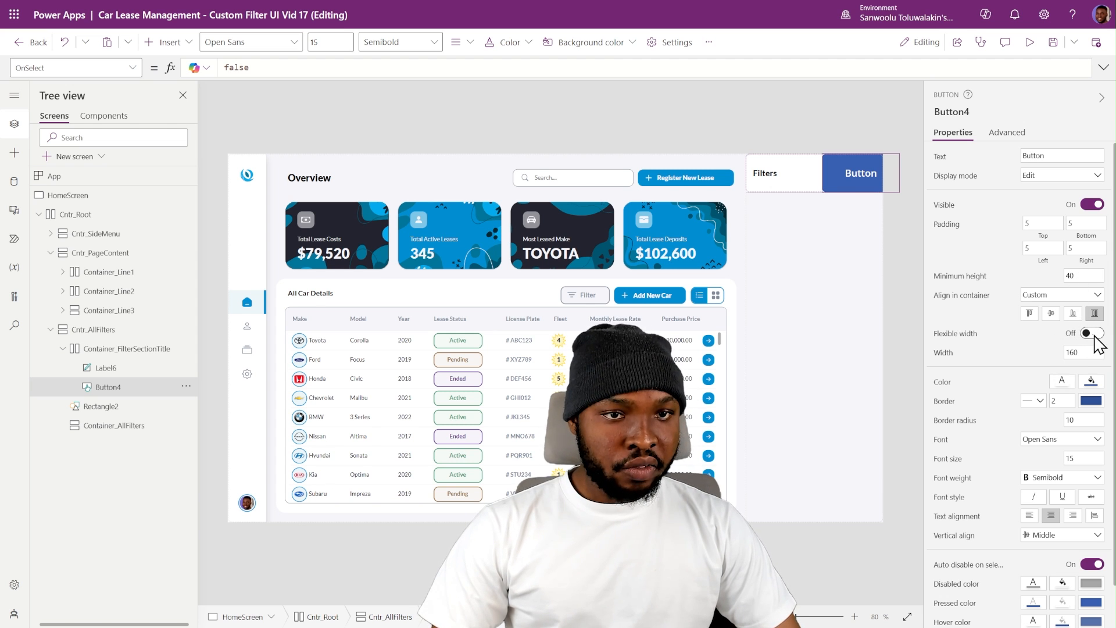
pyautogui.click(1092, 333)
pyautogui.click(1084, 371)
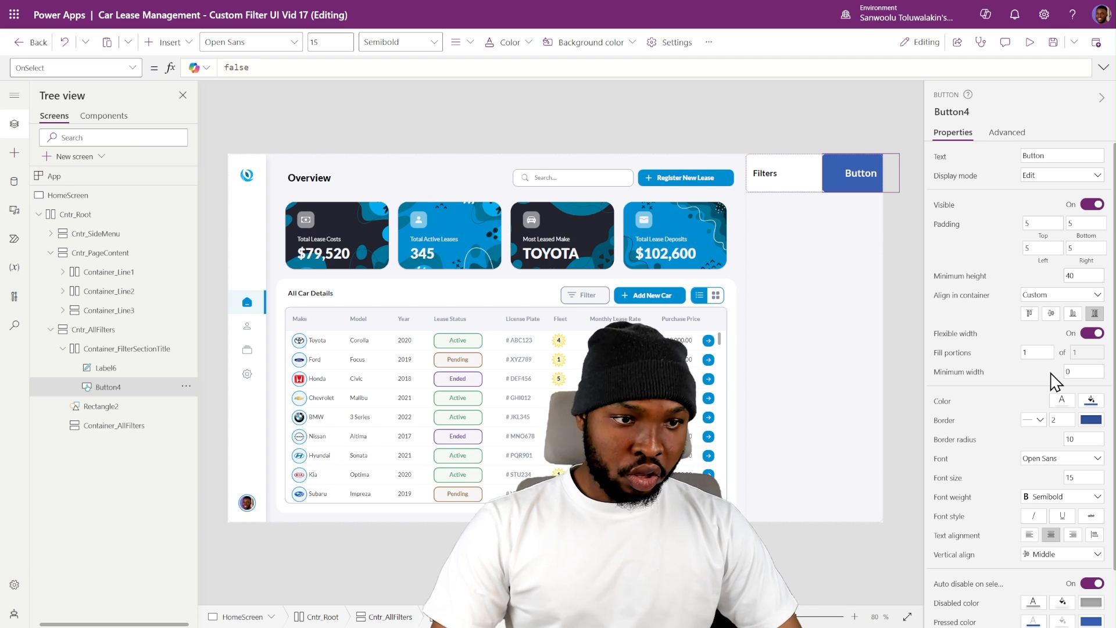
pyautogui.click(1080, 276)
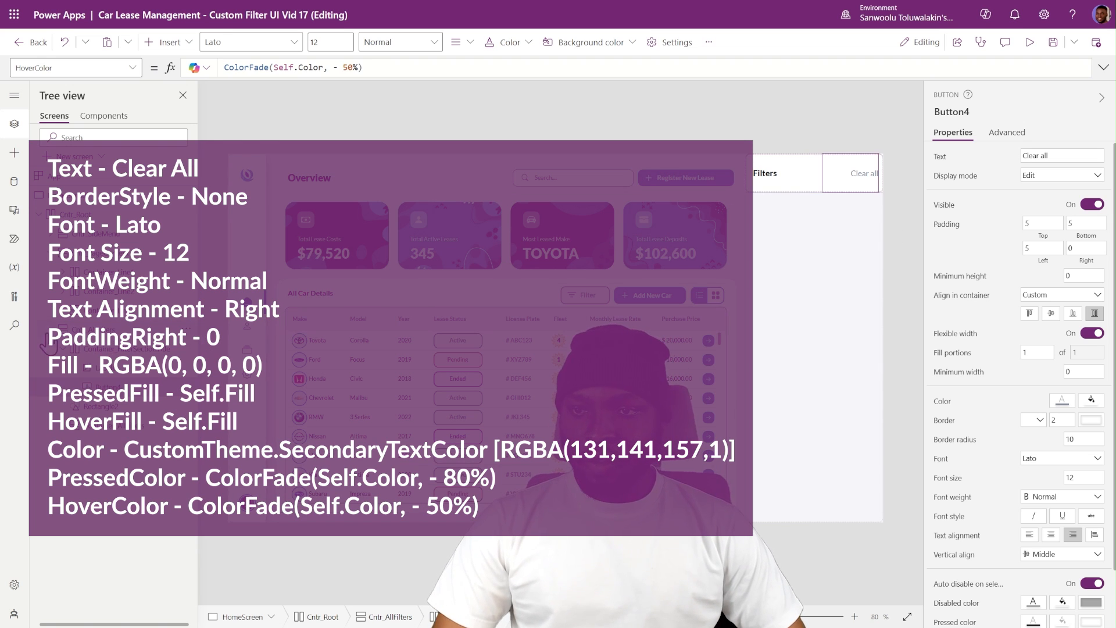
# - Insert a vertical container into Container_AllFilters
pyautogui.click(69, 351)
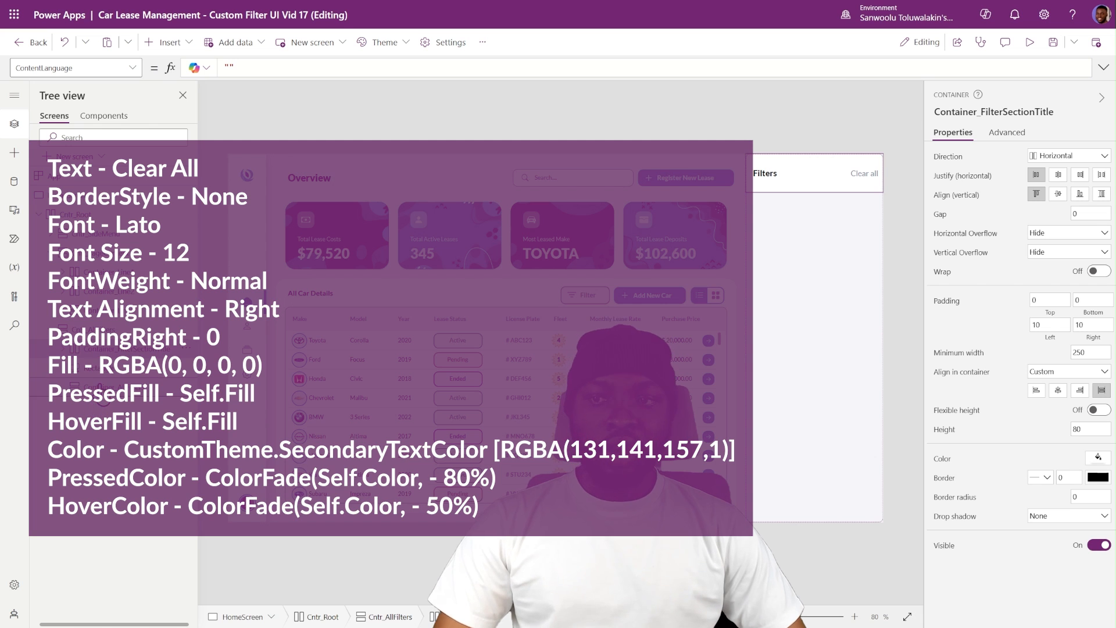
pyautogui.click(100, 388)
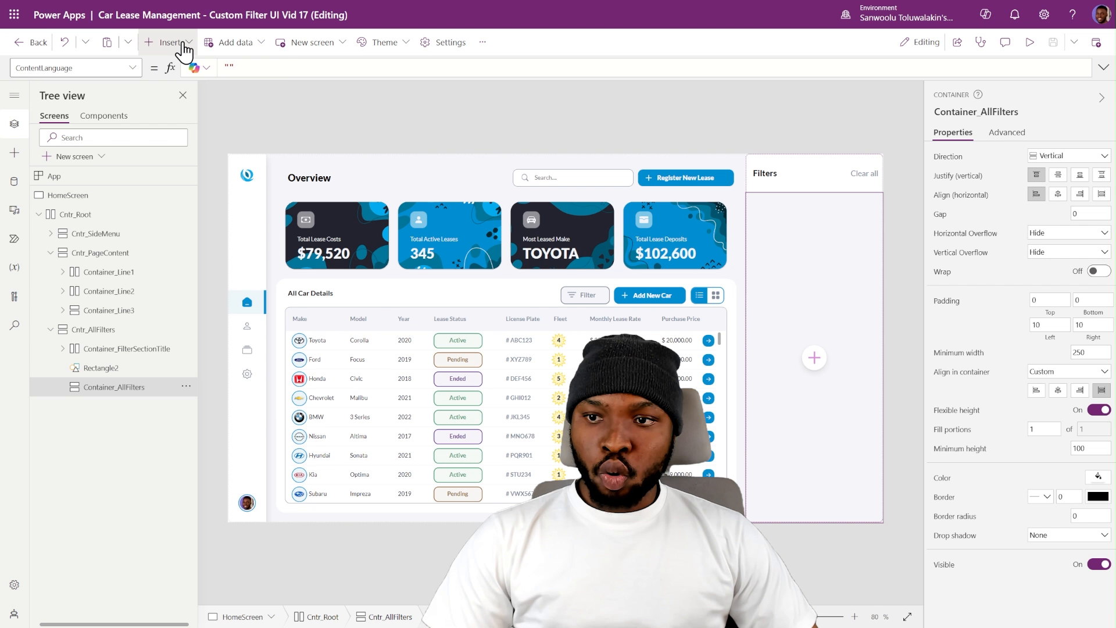
pyautogui.click(169, 42)
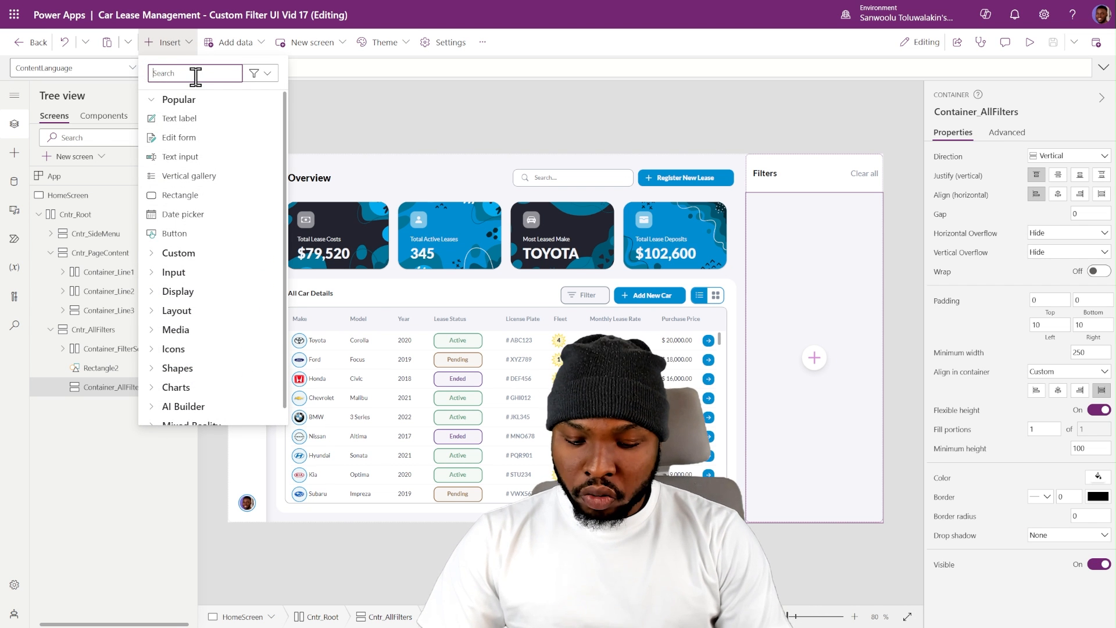
pyautogui.write('ver')
pyautogui.click(193, 157)
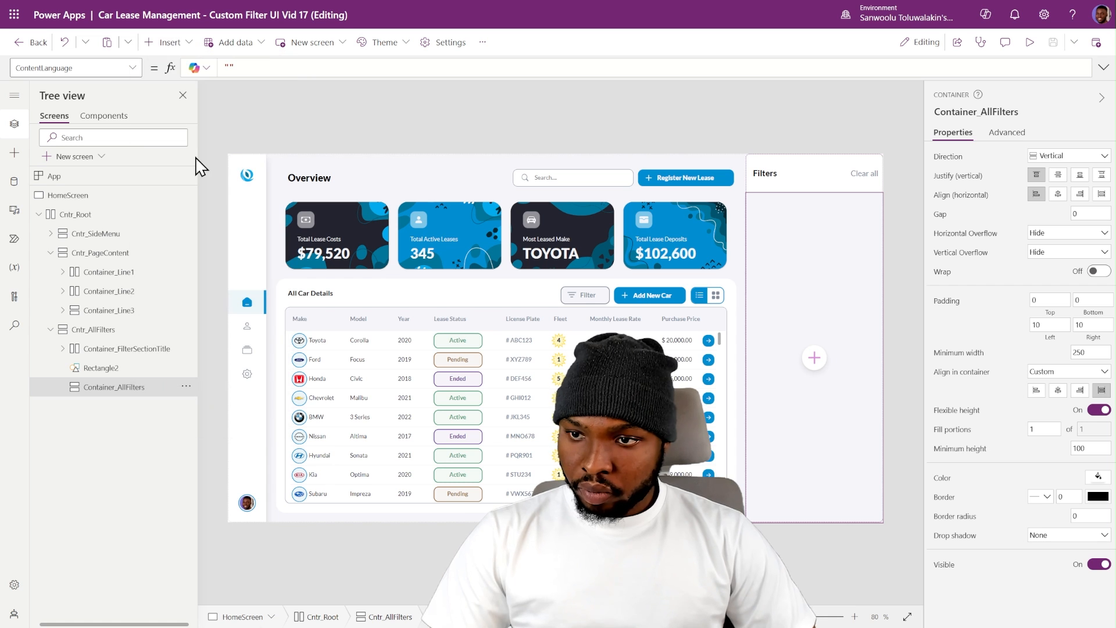
# - Stretch the new container across its parent, set its border radius to 0 and its drop shadow to None
pyautogui.click(1101, 390)
pyautogui.doubleClick(1088, 515)
pyautogui.write('0')
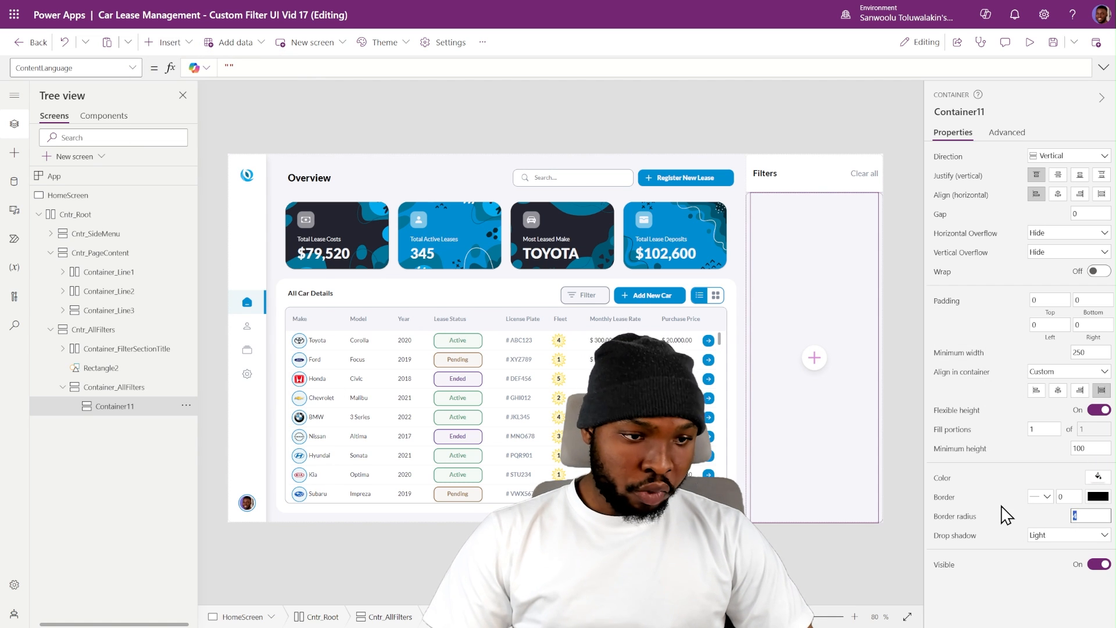
pyautogui.click(1087, 537)
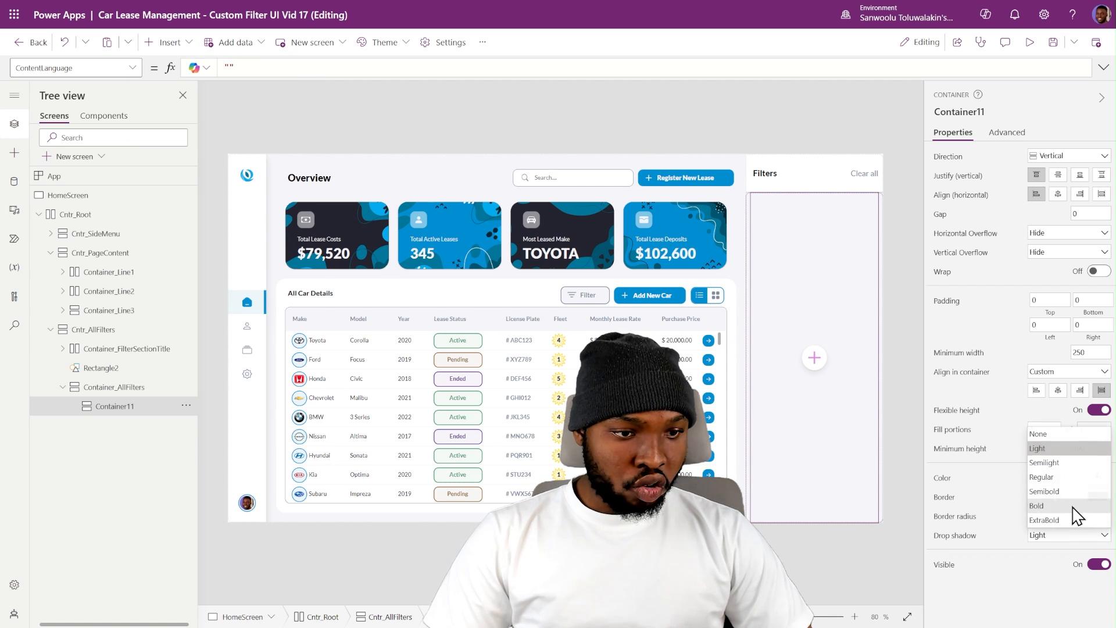
pyautogui.click(1051, 435)
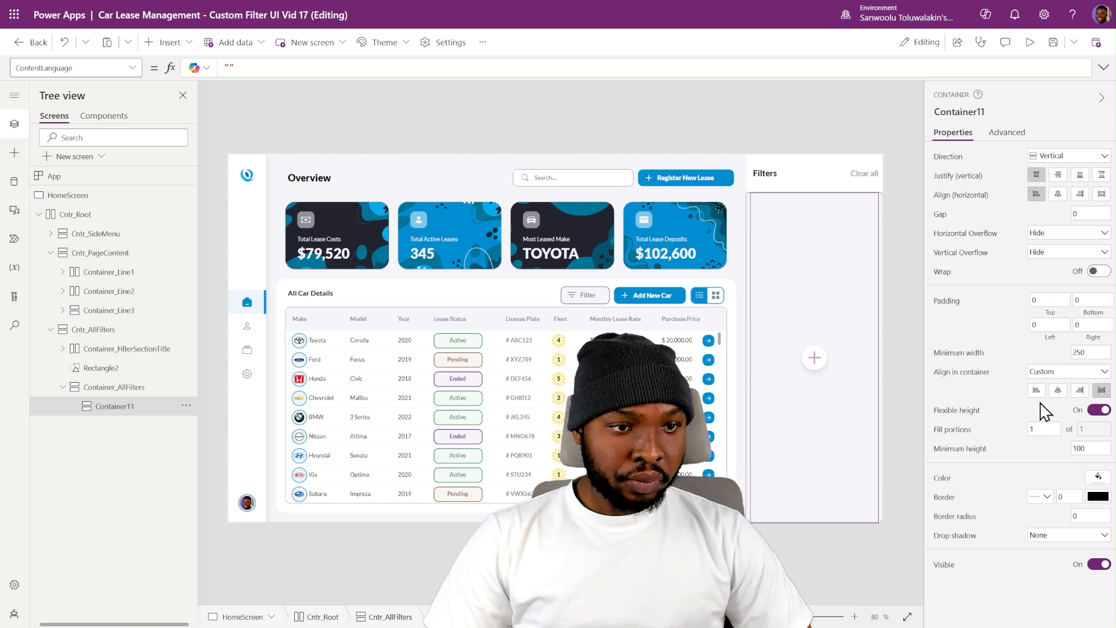
# - Set the new container's minimum width to 0, turn off flexible height and set its height to 90
pyautogui.doubleClick(1069, 353)
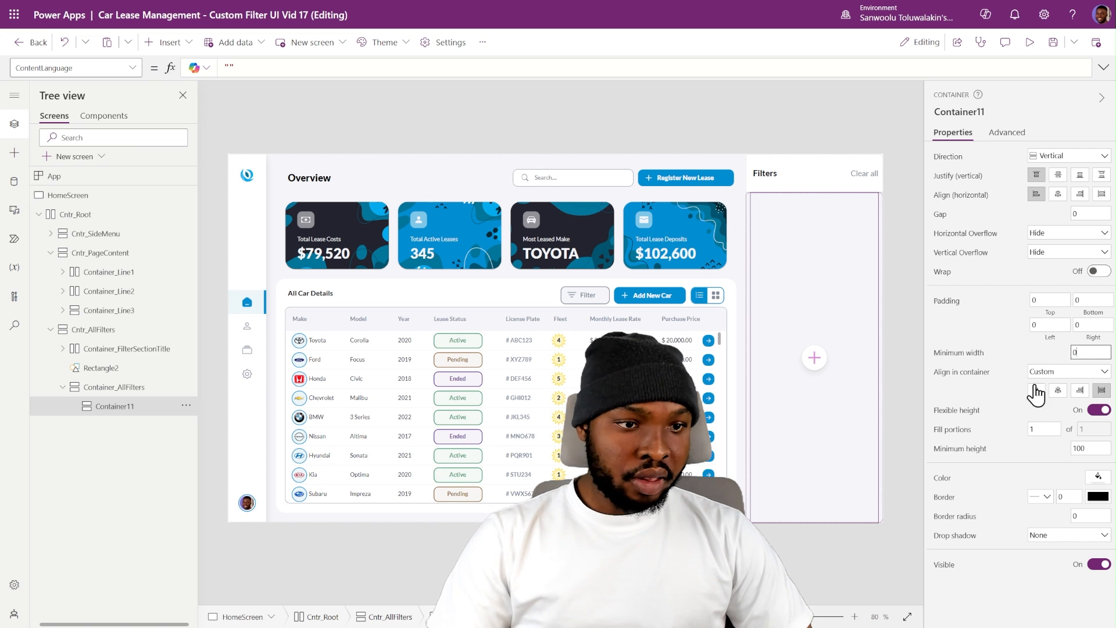
pyautogui.write('0')
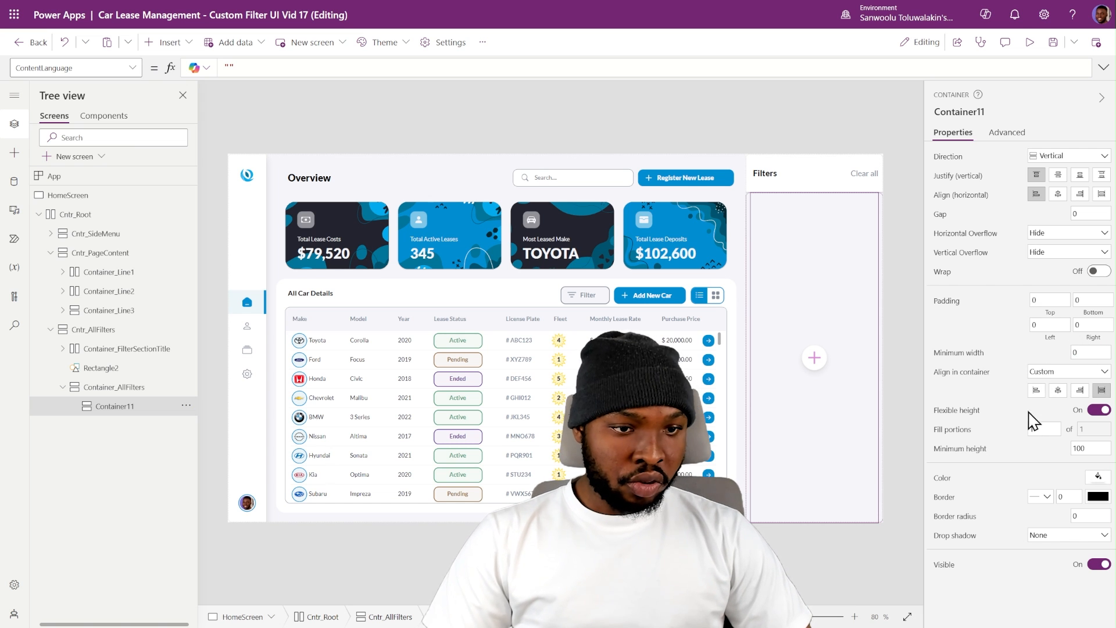
pyautogui.click(1092, 411)
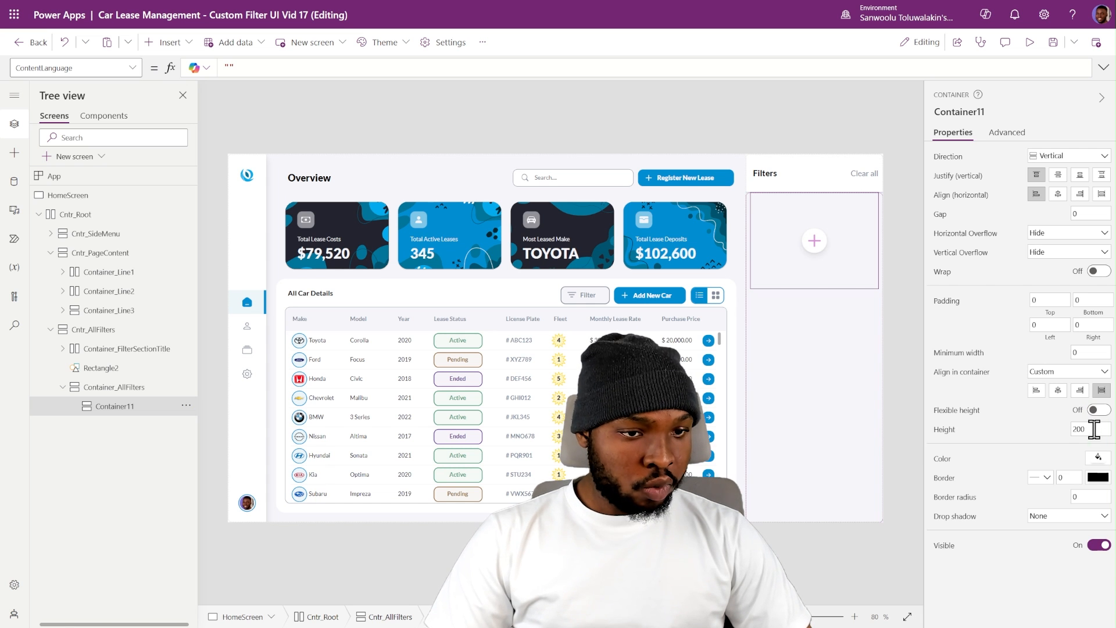
pyautogui.doubleClick(1088, 428)
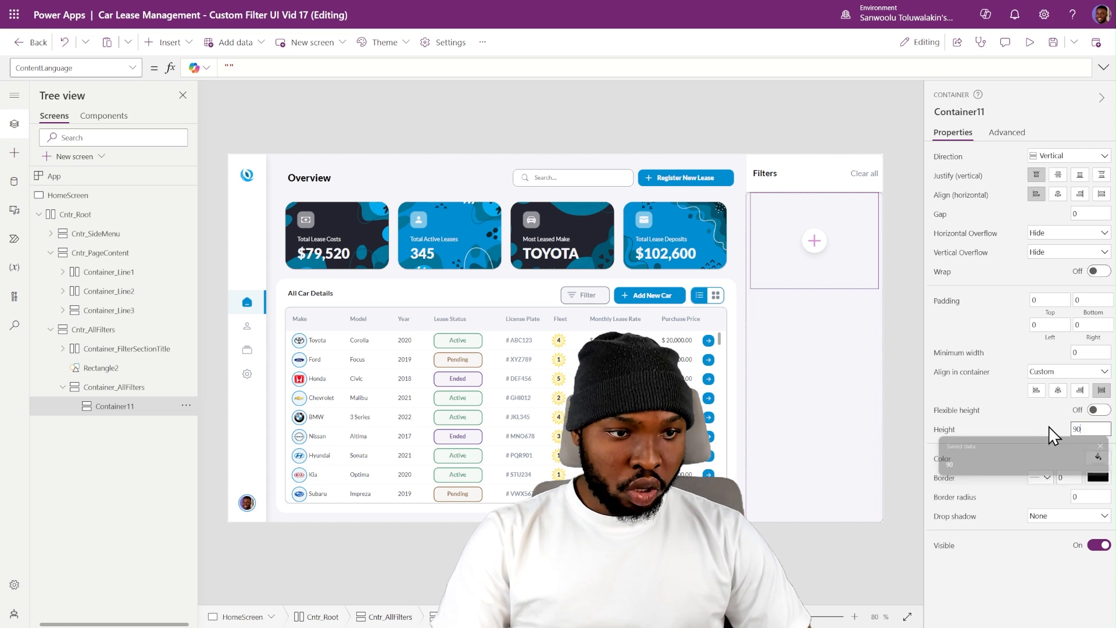
# - Set the new container's height to 90 and its top, bottom, left and right padding to 5
pyautogui.write('90')
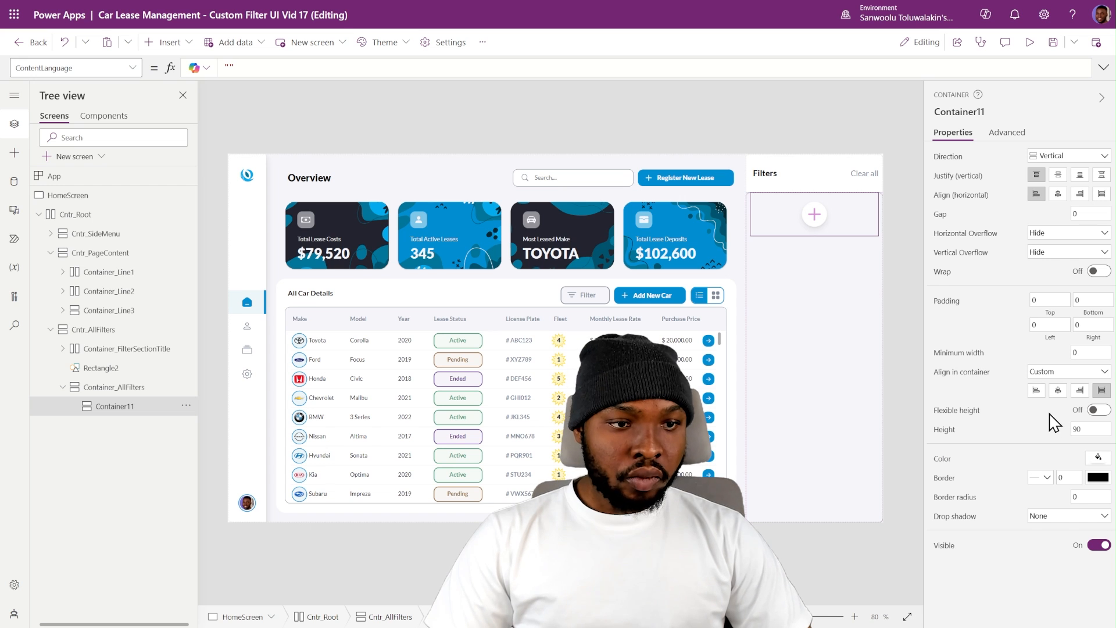
pyautogui.doubleClick(1048, 298)
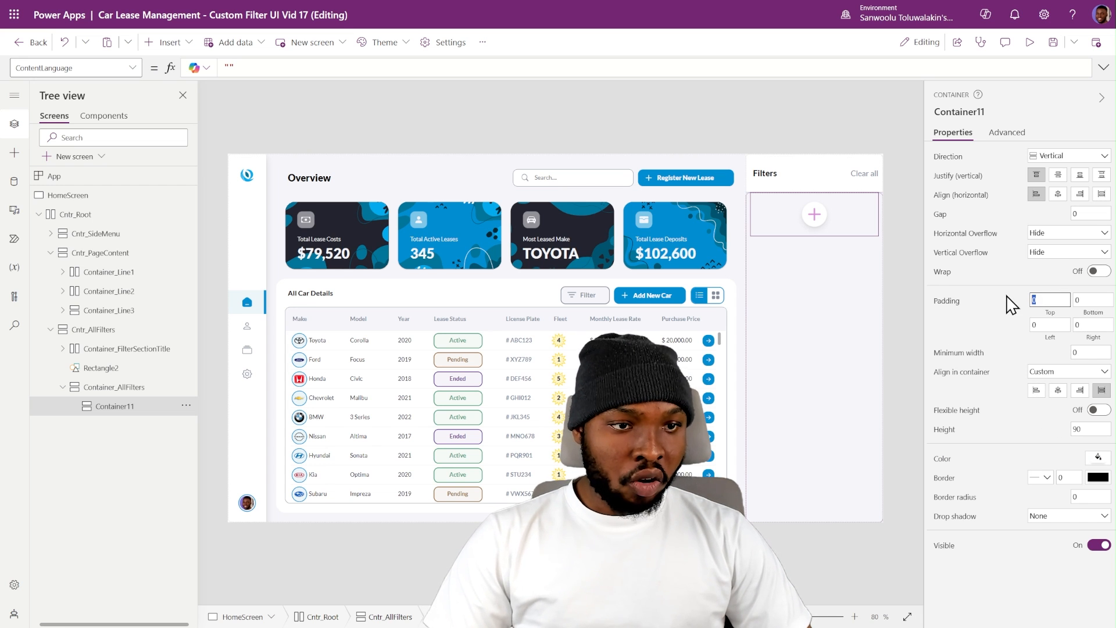
pyautogui.doubleClick(1085, 299)
pyautogui.write('5')
pyautogui.doubleClick(1044, 323)
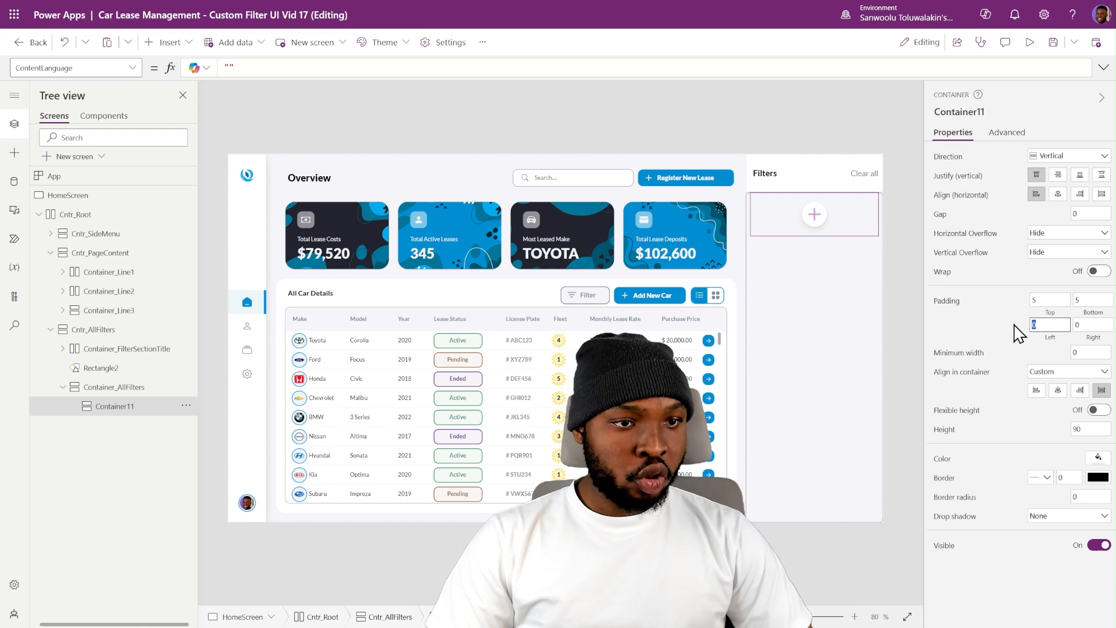
pyautogui.write('5')
pyautogui.doubleClick(1086, 324)
pyautogui.write('5')
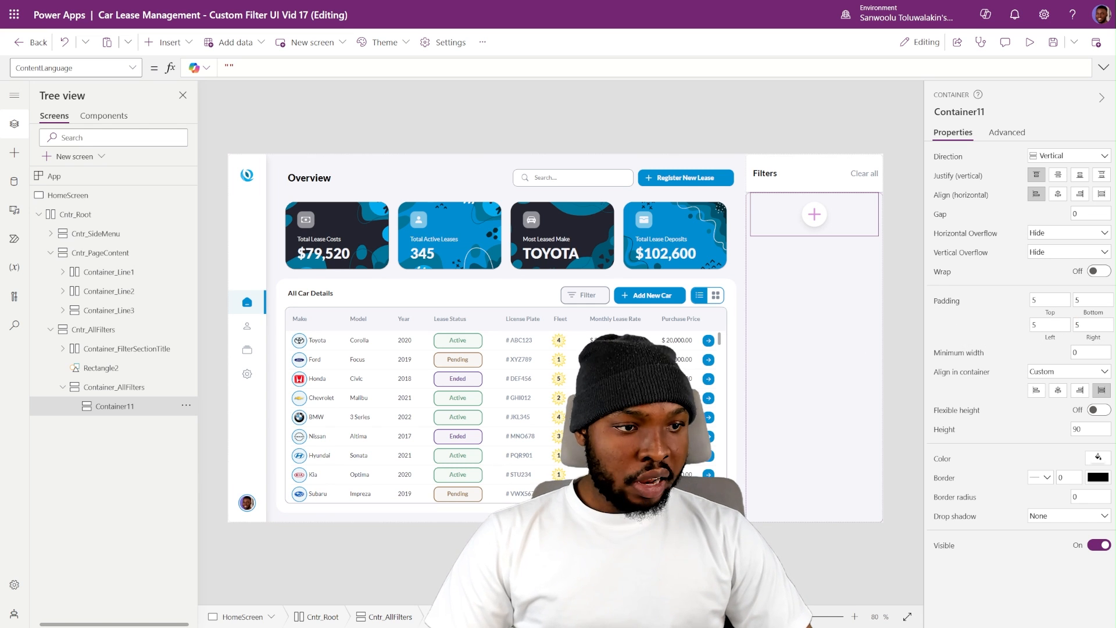
# - Rename the new container to Cntr_Filter_1
pyautogui.doubleClick(116, 406)
pyautogui.write('Cntr_Filter_1')
pyautogui.press('Return')
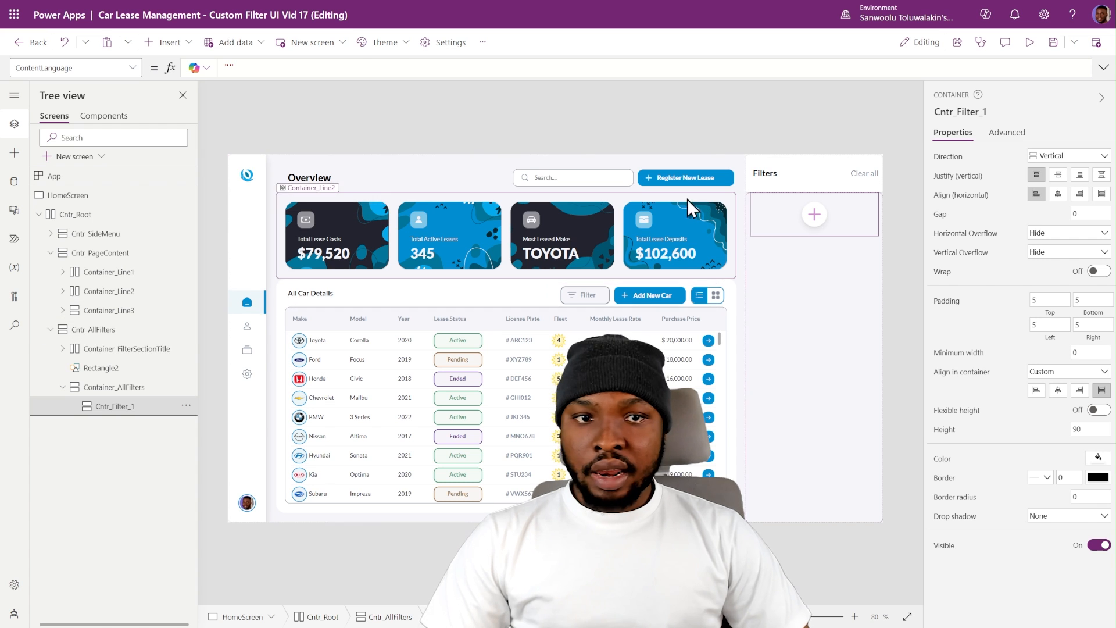
# - Insert a horizontal container into Cntr_Filter_1
pyautogui.click(173, 44)
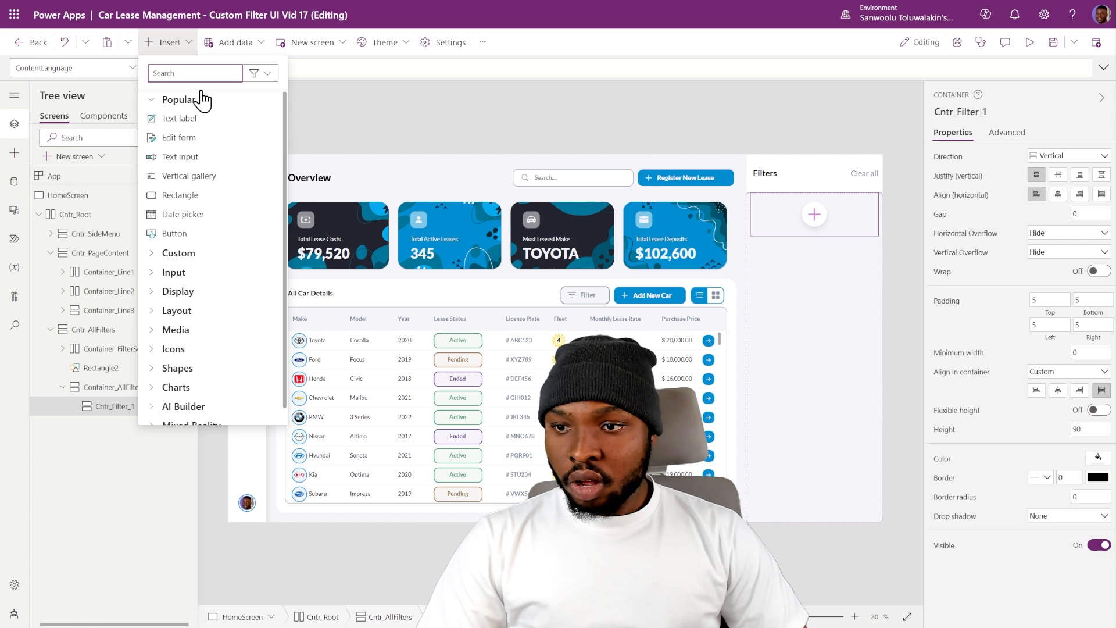
pyautogui.write('hor')
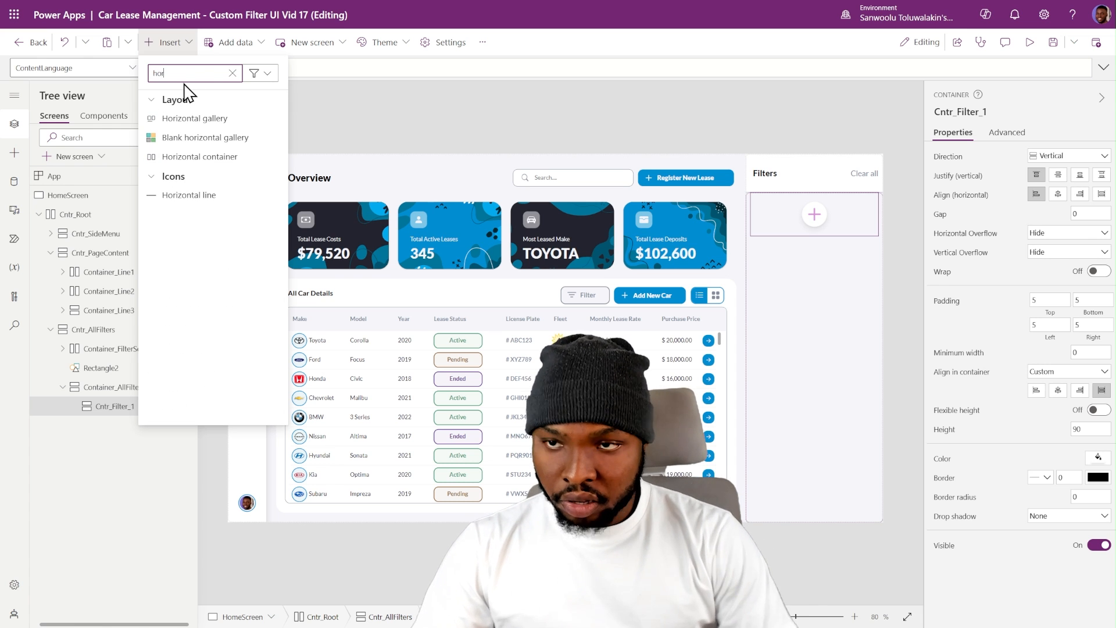
pyautogui.click(195, 157)
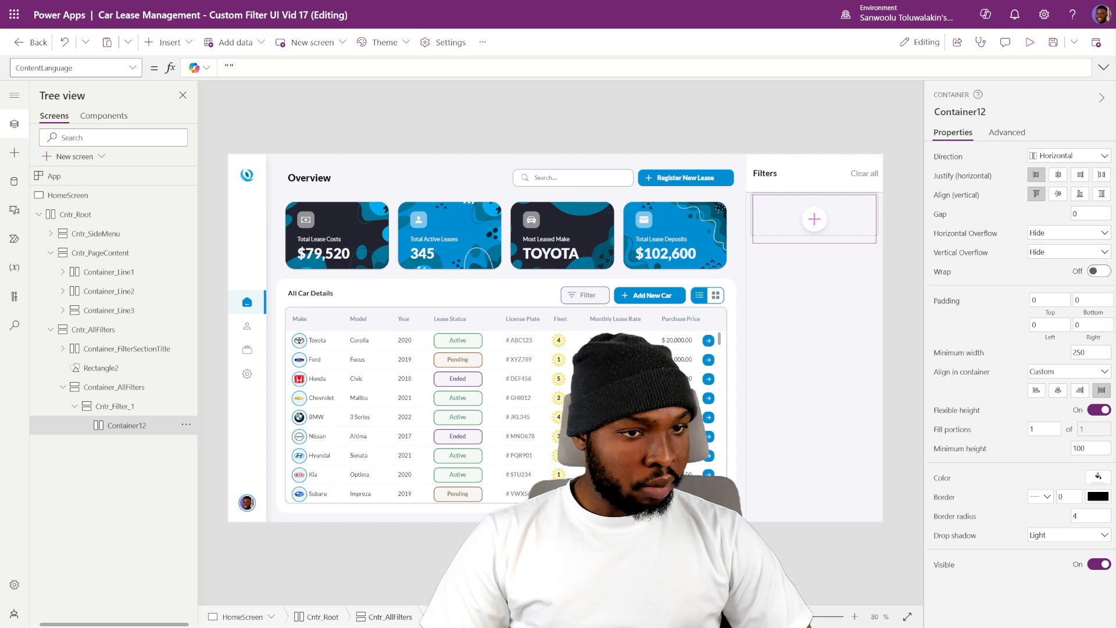
# - Turn off the horizontal container's flexible height, then set its height to 40, border radius to 0 and drop shadow to None
pyautogui.click(1099, 410)
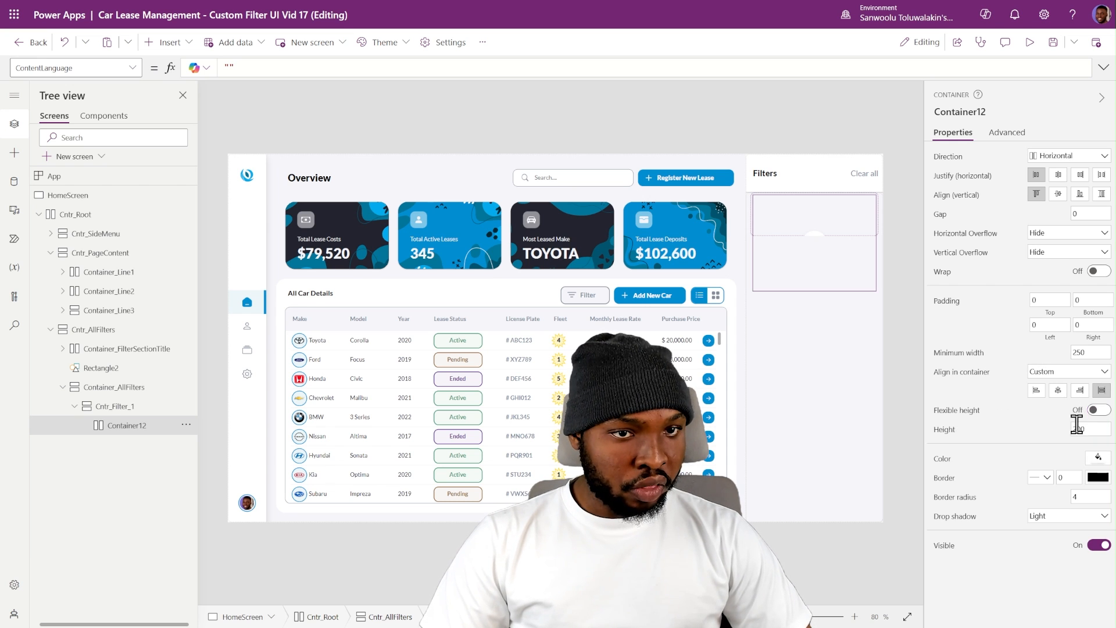
pyautogui.doubleClick(1089, 429)
pyautogui.write('40')
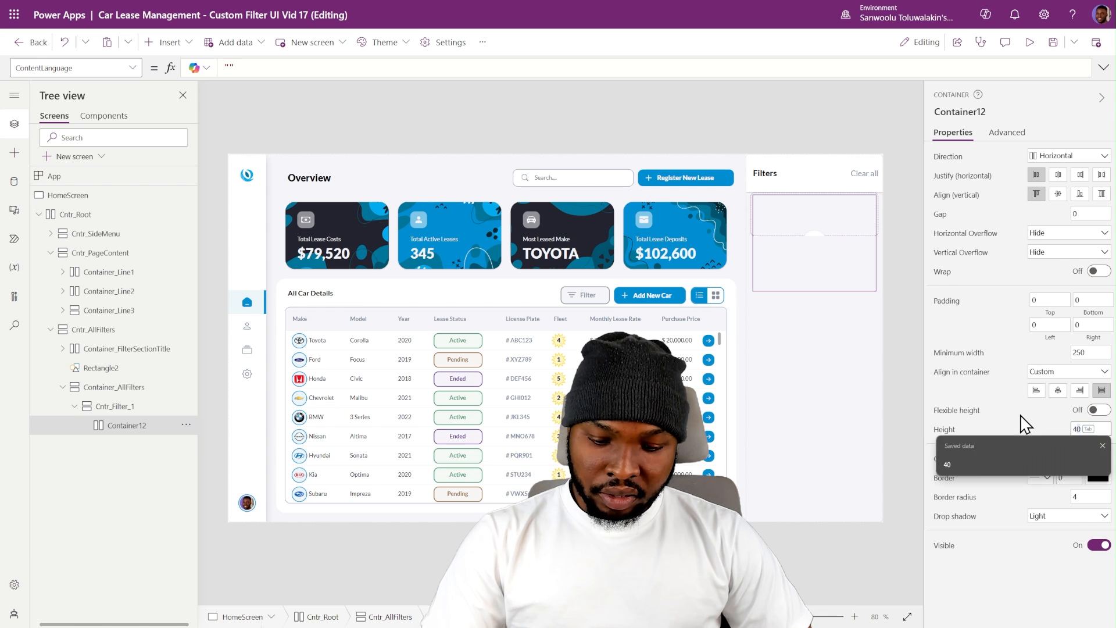
pyautogui.press('Return')
pyautogui.doubleClick(1085, 495)
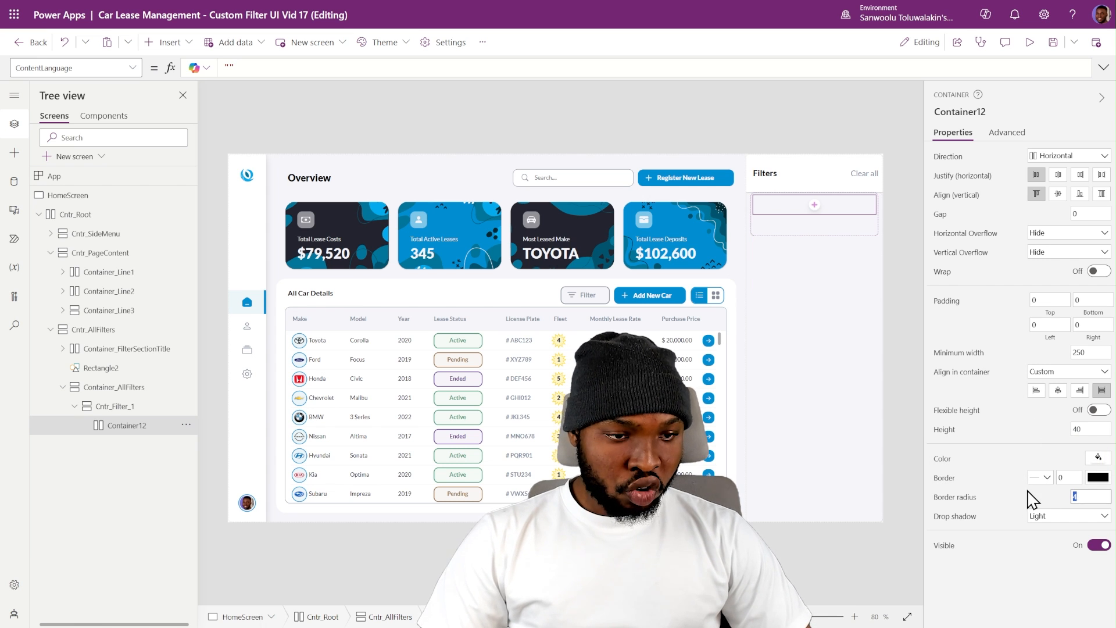
pyautogui.click(1058, 517)
pyautogui.click(1038, 414)
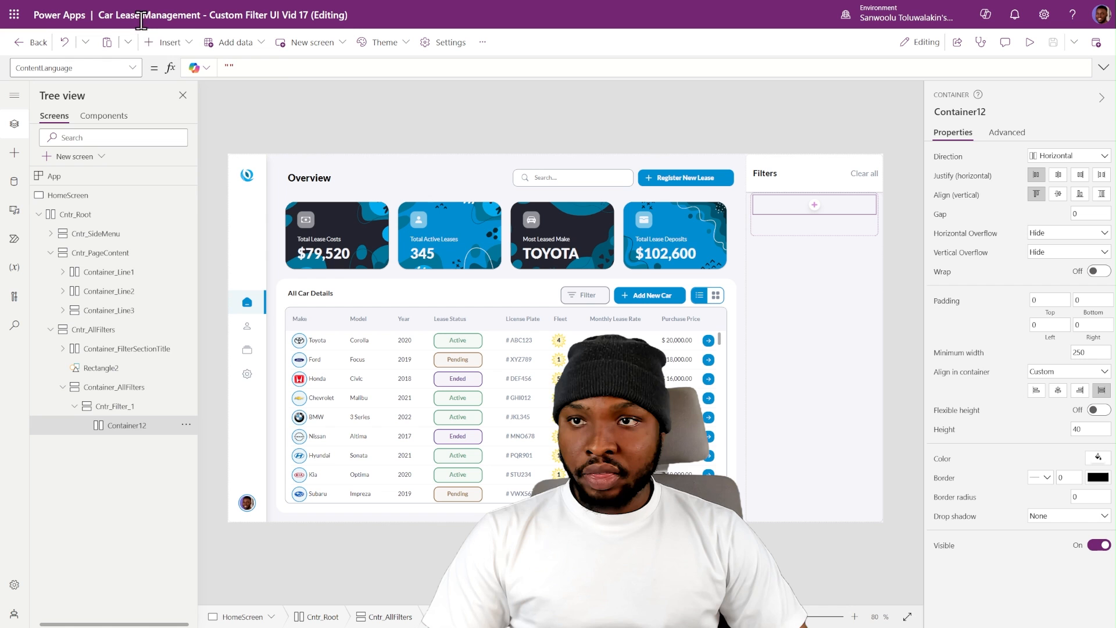
# - Insert an image control into the horizontal container
pyautogui.click(169, 42)
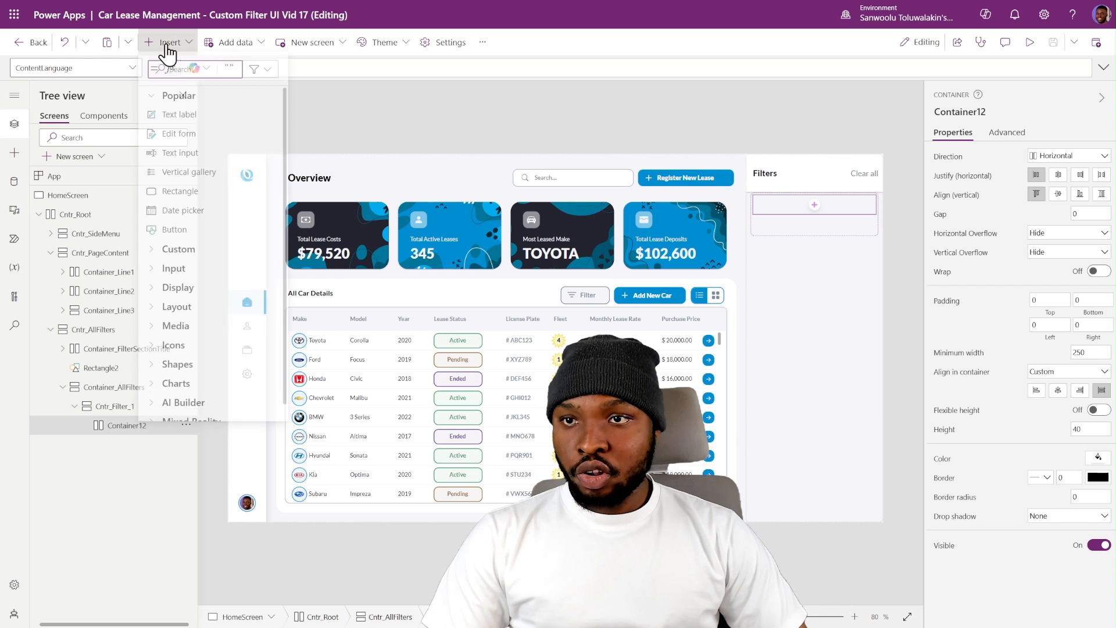
pyautogui.write('image')
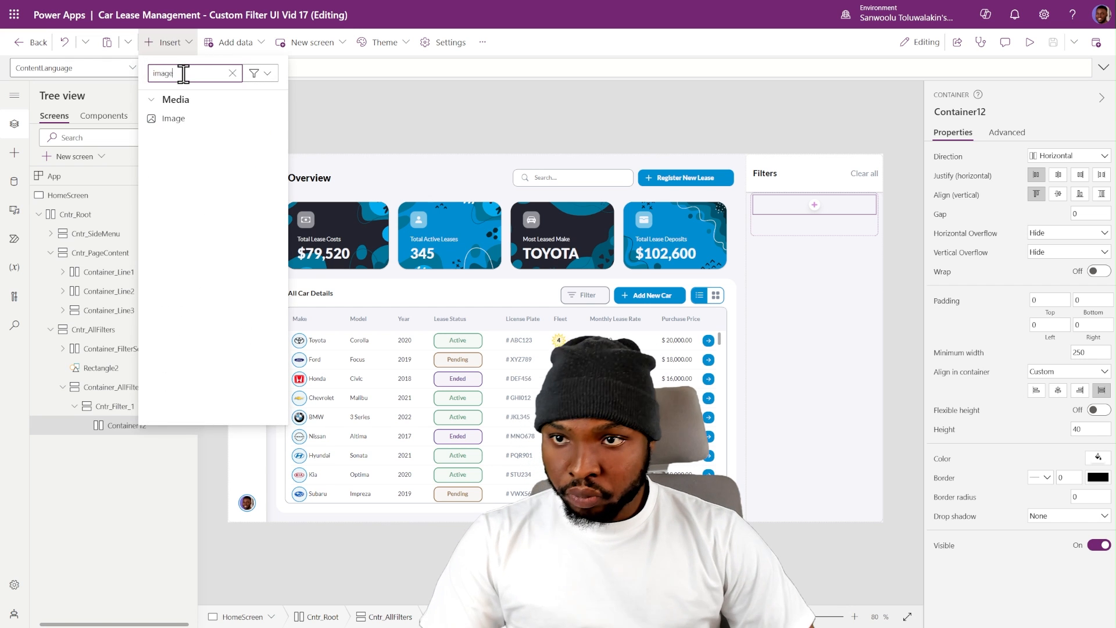
pyautogui.click(178, 118)
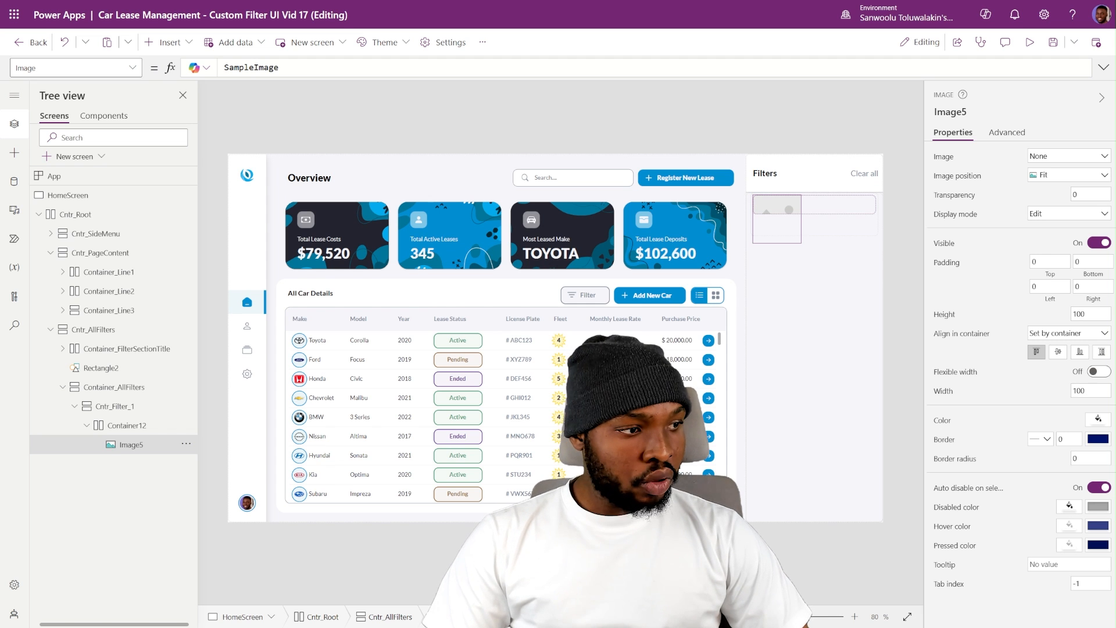
# - Set the image's width to 30, stretch it to the container's height and set its minimum height to 0
pyautogui.click(1087, 389)
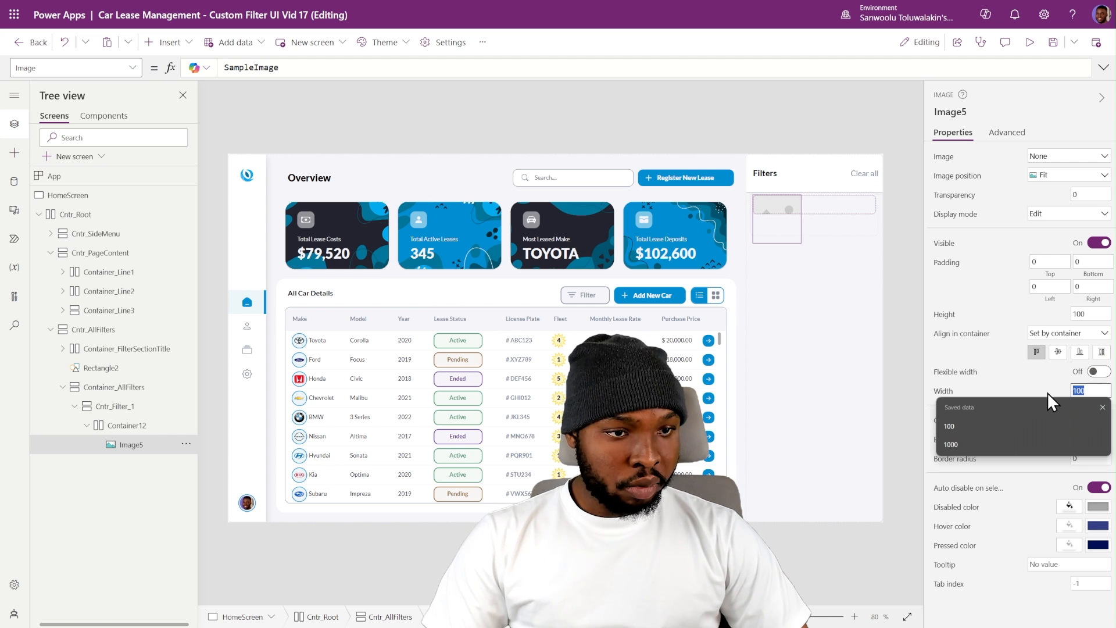
pyautogui.write('30')
pyautogui.press('Return')
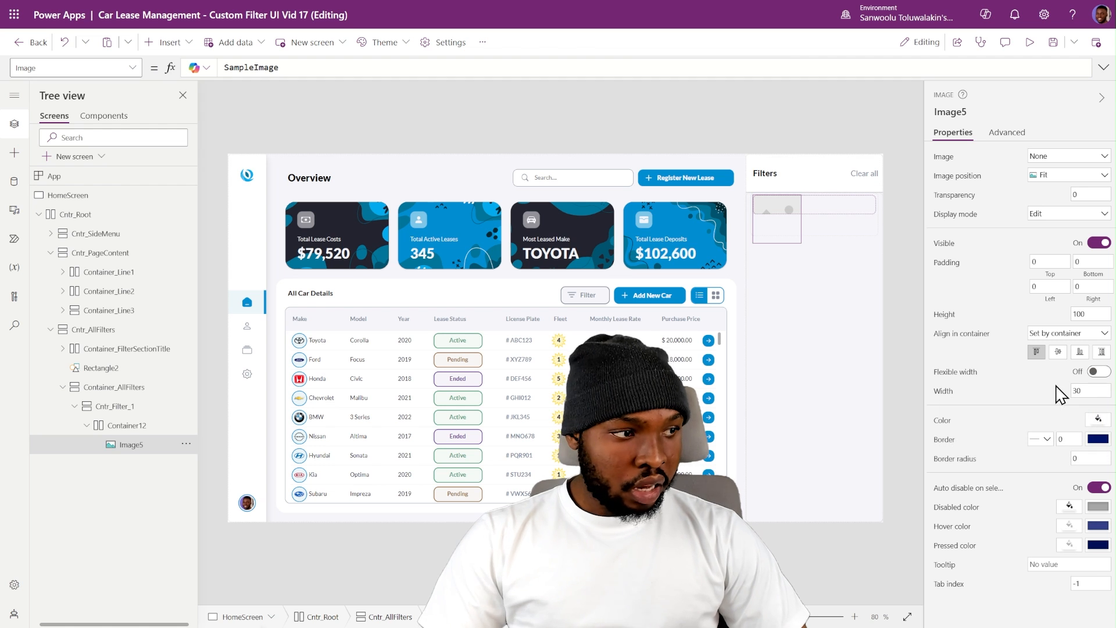
pyautogui.click(1098, 353)
pyautogui.doubleClick(1095, 314)
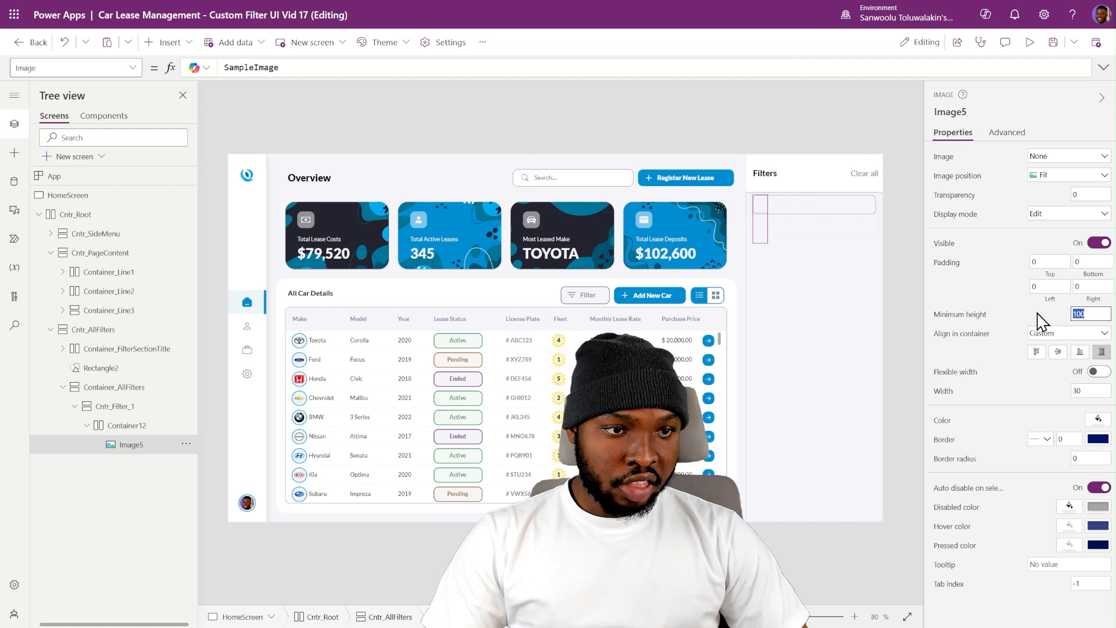
pyautogui.write('0')
pyautogui.press('Return')
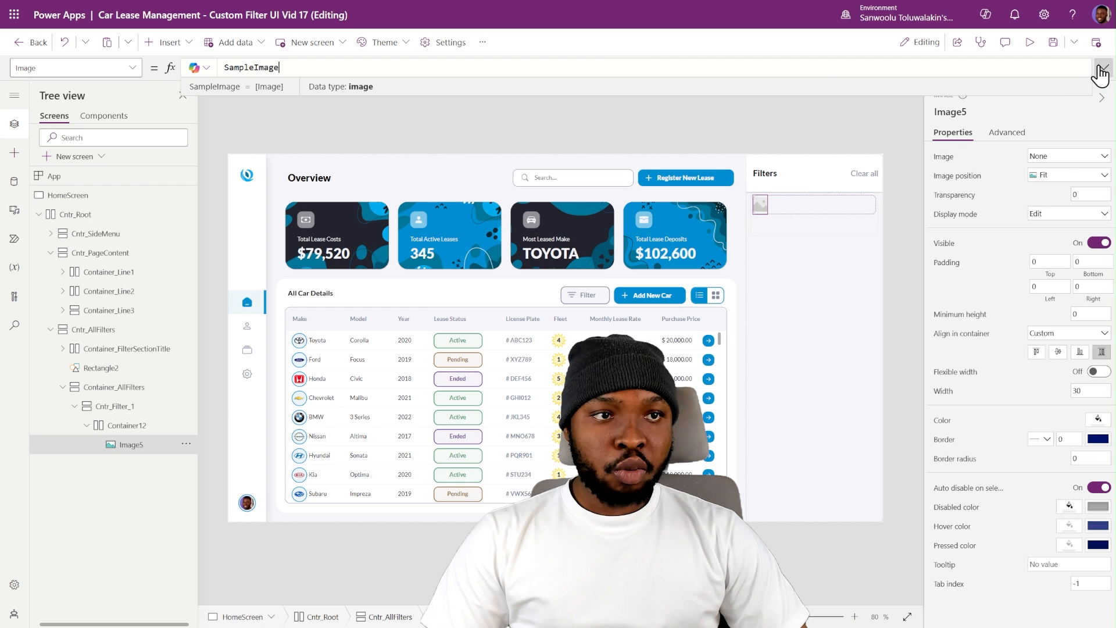
# - Replace the image's formula with the SVG data code that uses customIcons.Search coloured with CustomTheme.SecondaryColor_Text
pyautogui.click(1103, 68)
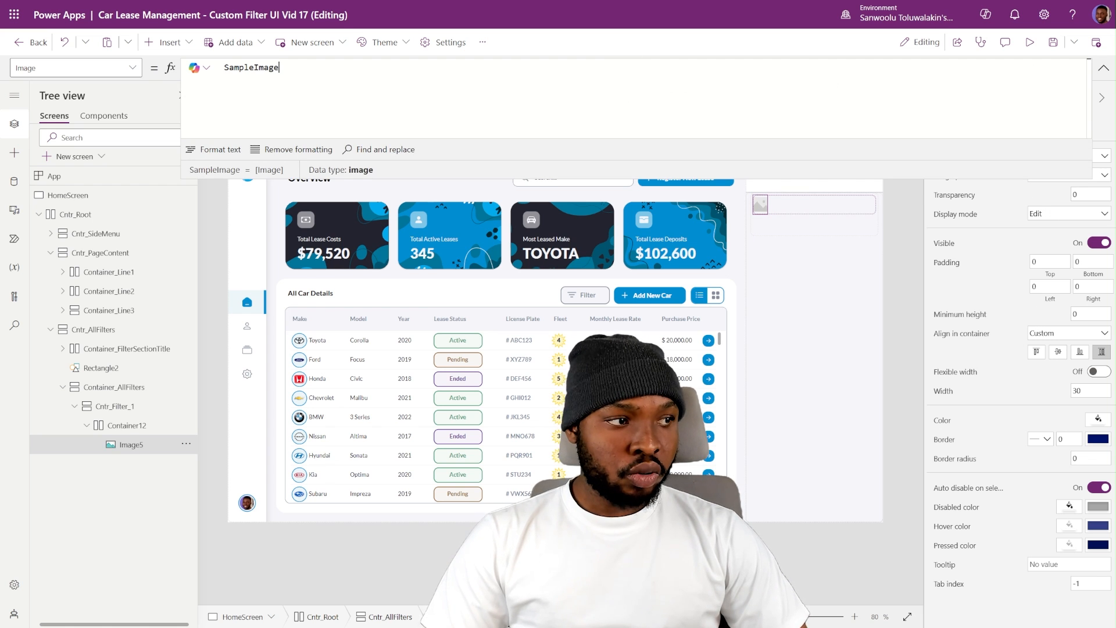
pyautogui.hotkey('ctrl', 'a')
pyautogui.write('"data:image/svg+xml;utf8, "&EncodeUrl(     Substitute(         customIcons.Search,         "currentColor", CustomTheme.SecondaryColor_Text     ) )')
pyautogui.doubleClick(338, 86)
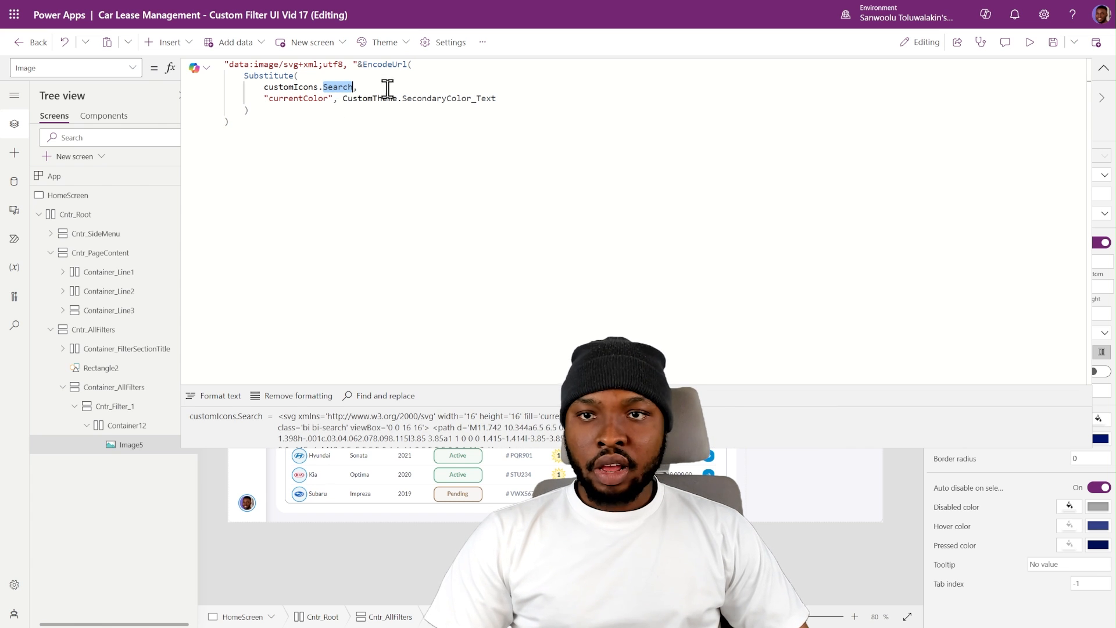
pyautogui.doubleClick(455, 99)
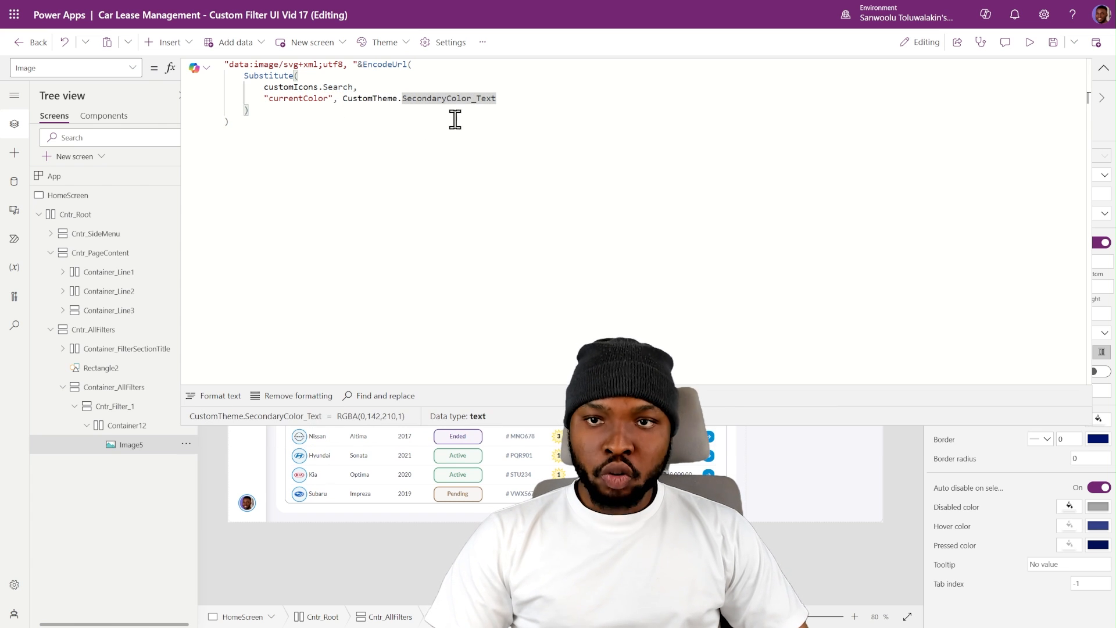
pyautogui.click(1103, 68)
# - Set the search icon's top and bottom padding to 7
pyautogui.click(1046, 261)
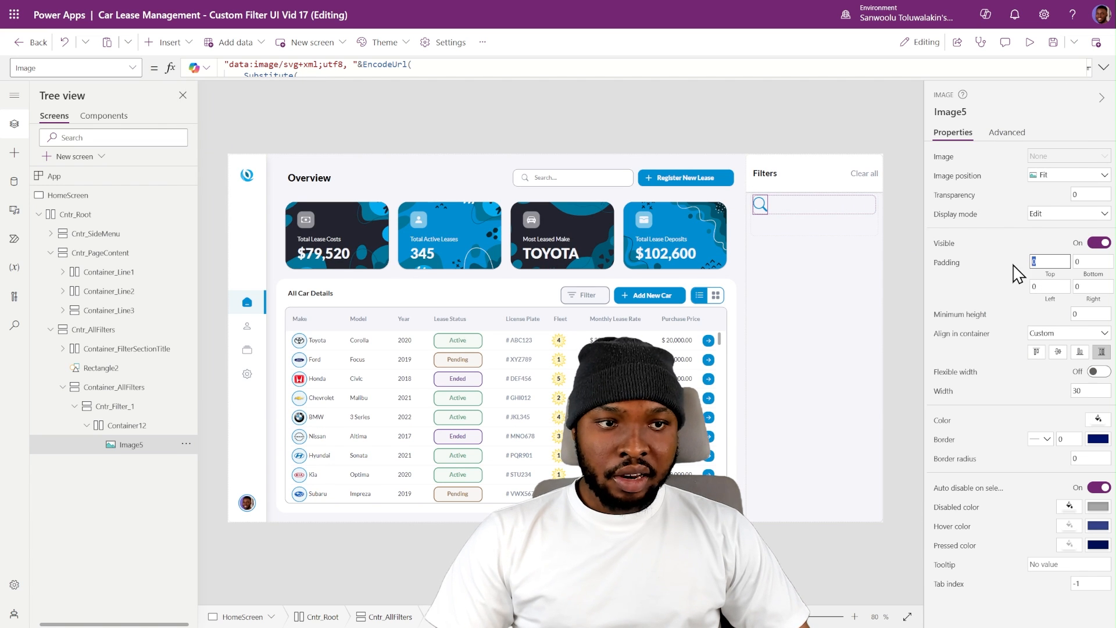
pyautogui.write('7')
pyautogui.click(1087, 261)
pyautogui.write('7')
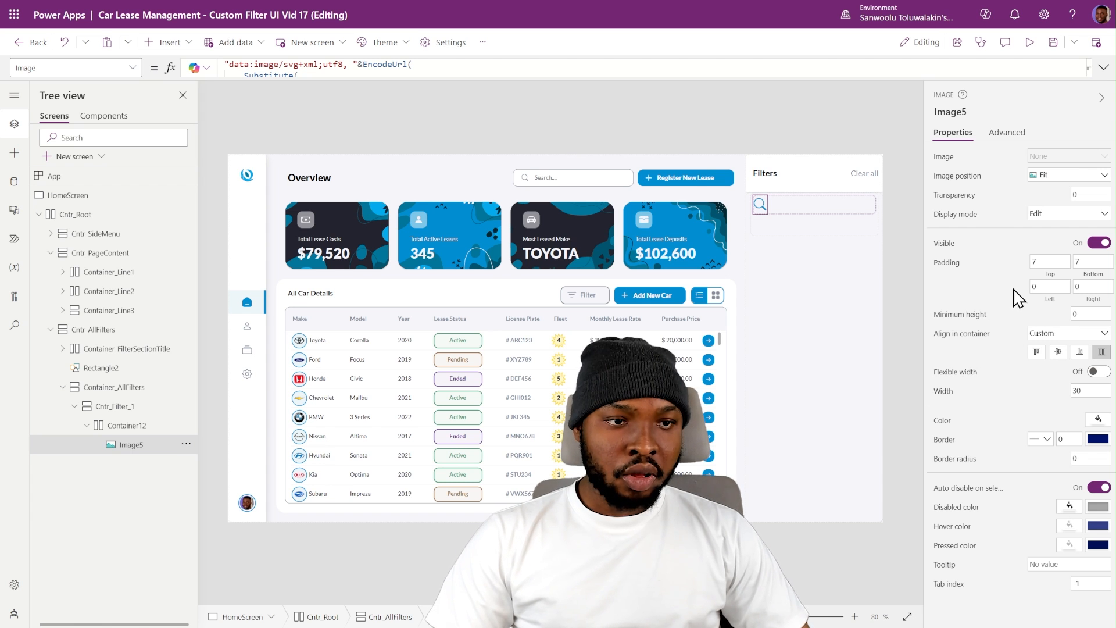
# - Set the icon's parent container's top, bottom and right padding to 5
pyautogui.click(145, 427)
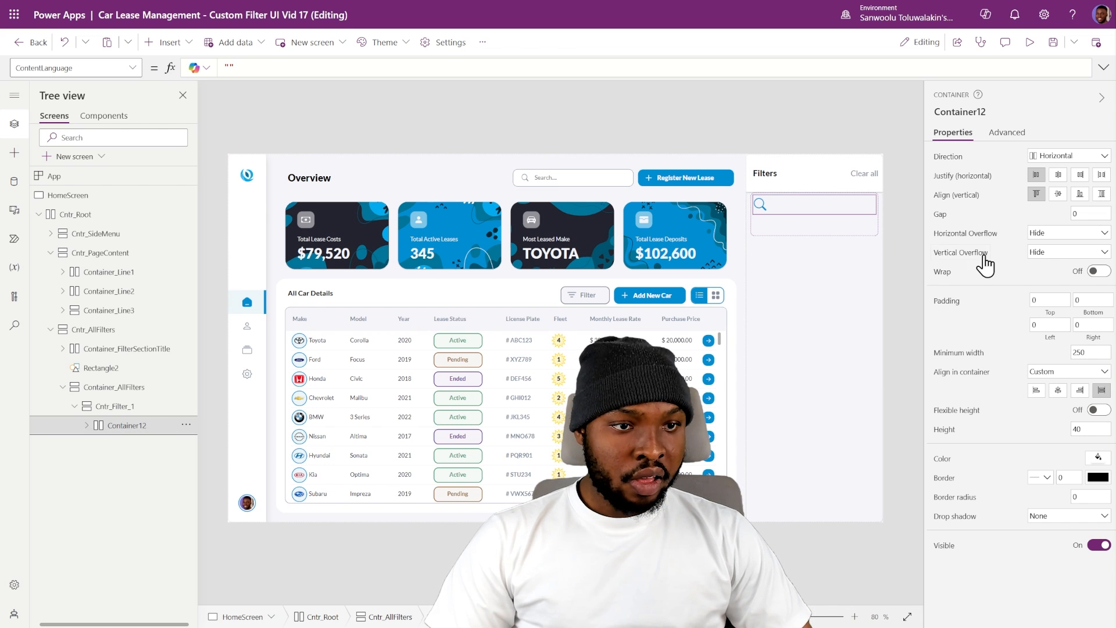
pyautogui.click(1050, 300)
pyautogui.write('5')
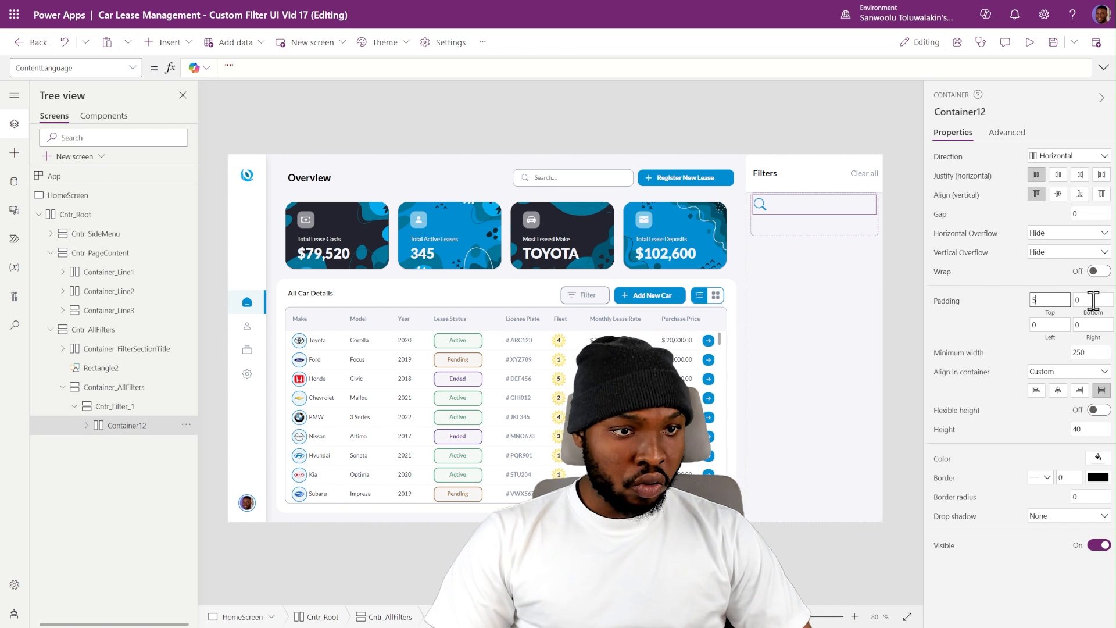
pyautogui.click(1093, 300)
pyautogui.write('5')
pyautogui.click(1087, 325)
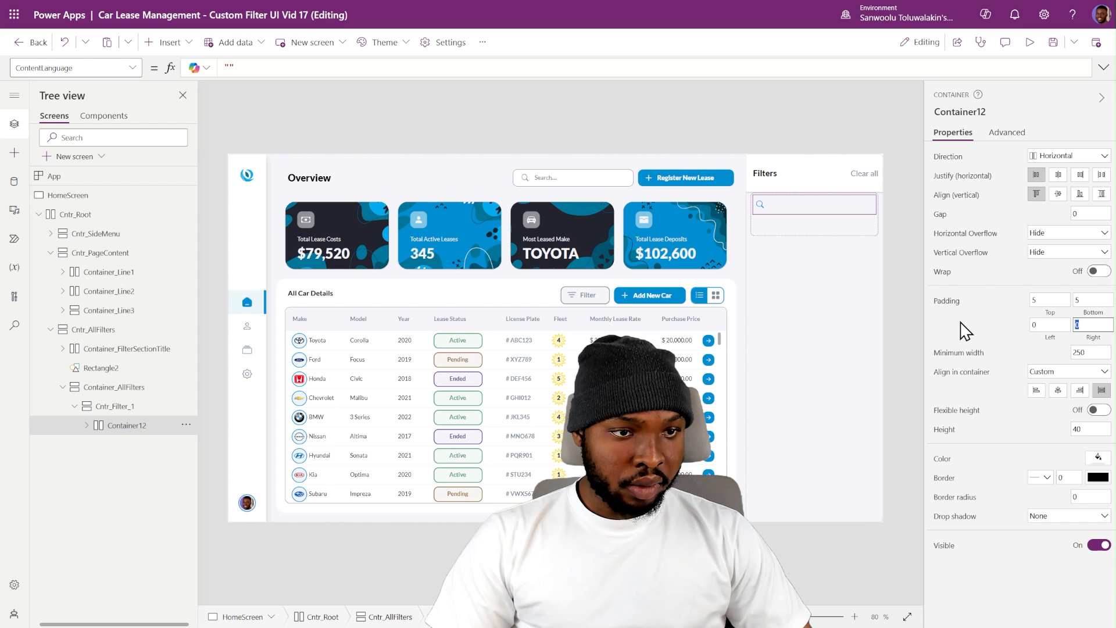
pyautogui.write('5')
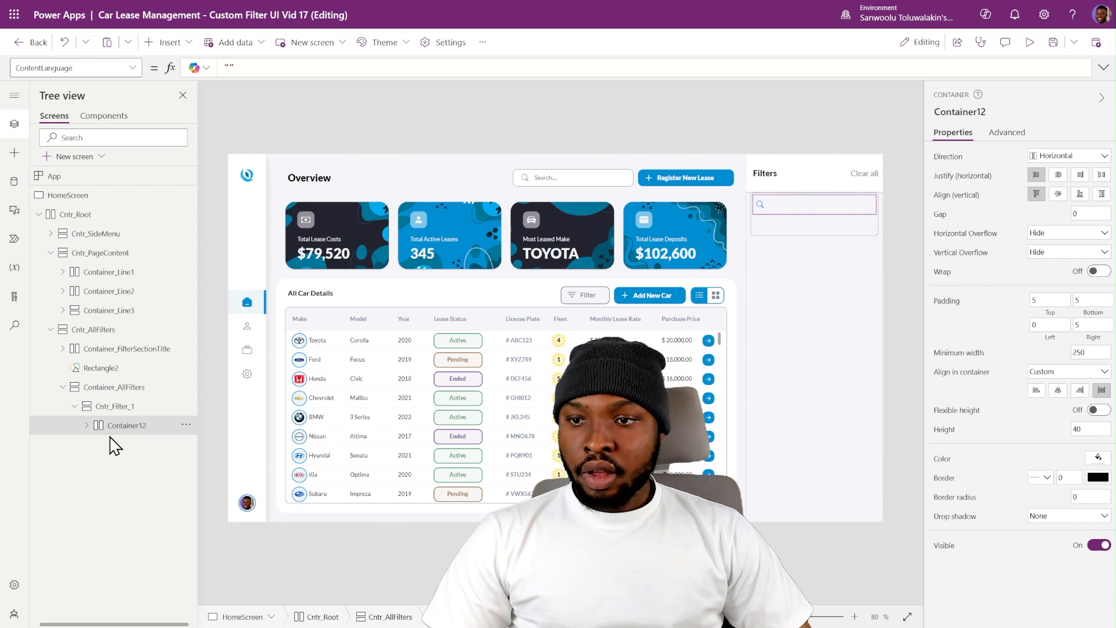
# - Copy the Filters title label into the search icon's container, with its text set to Search and font size to 10
pyautogui.click(767, 210)
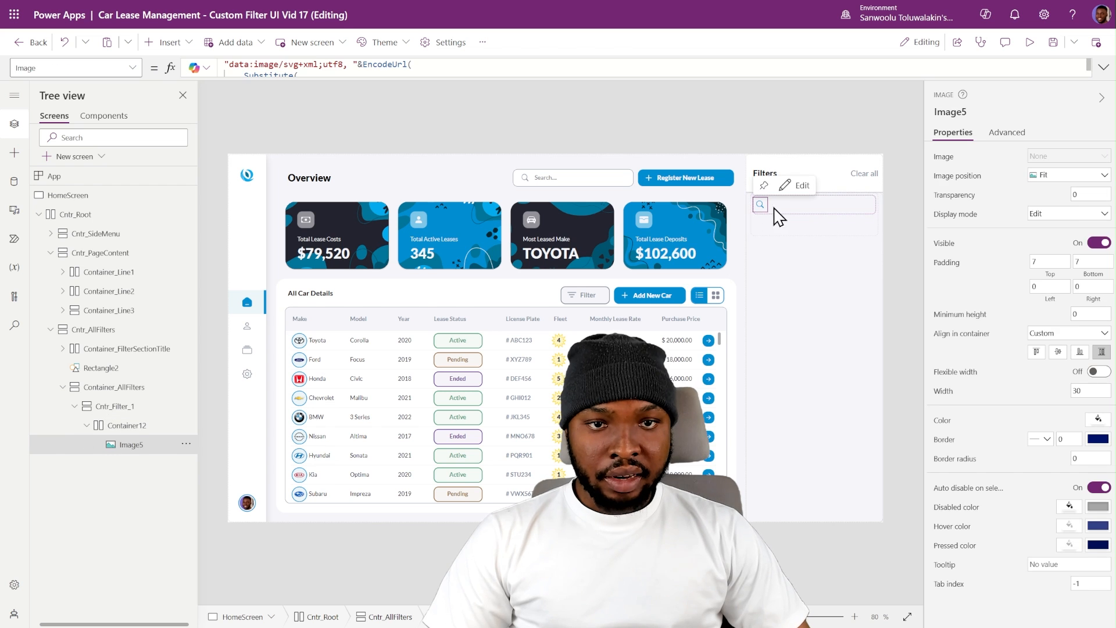
pyautogui.click(796, 210)
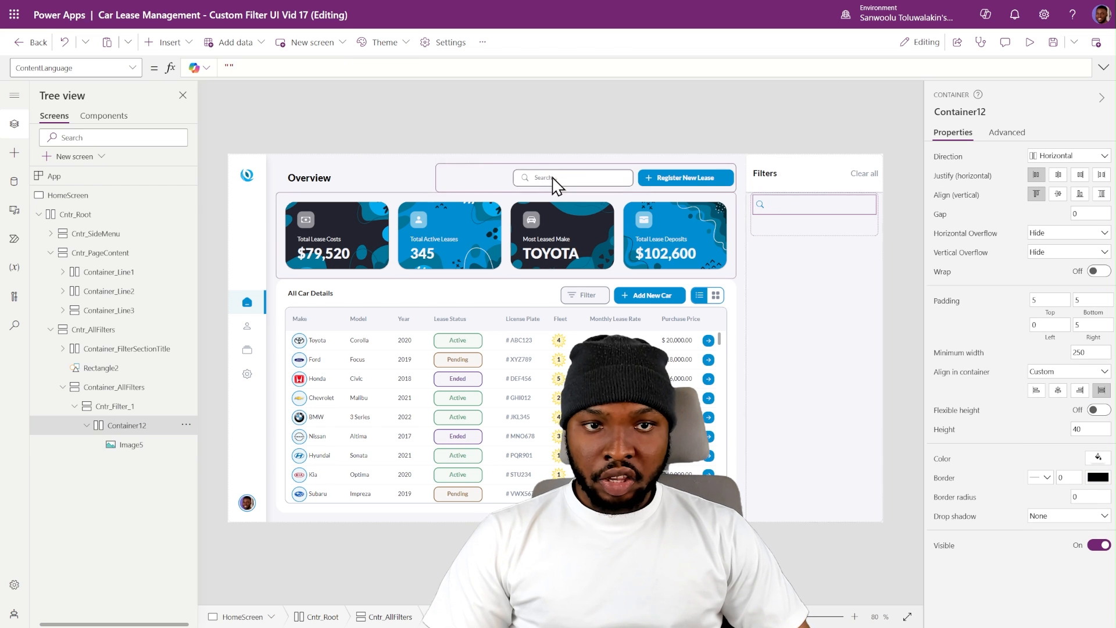
pyautogui.click(766, 180)
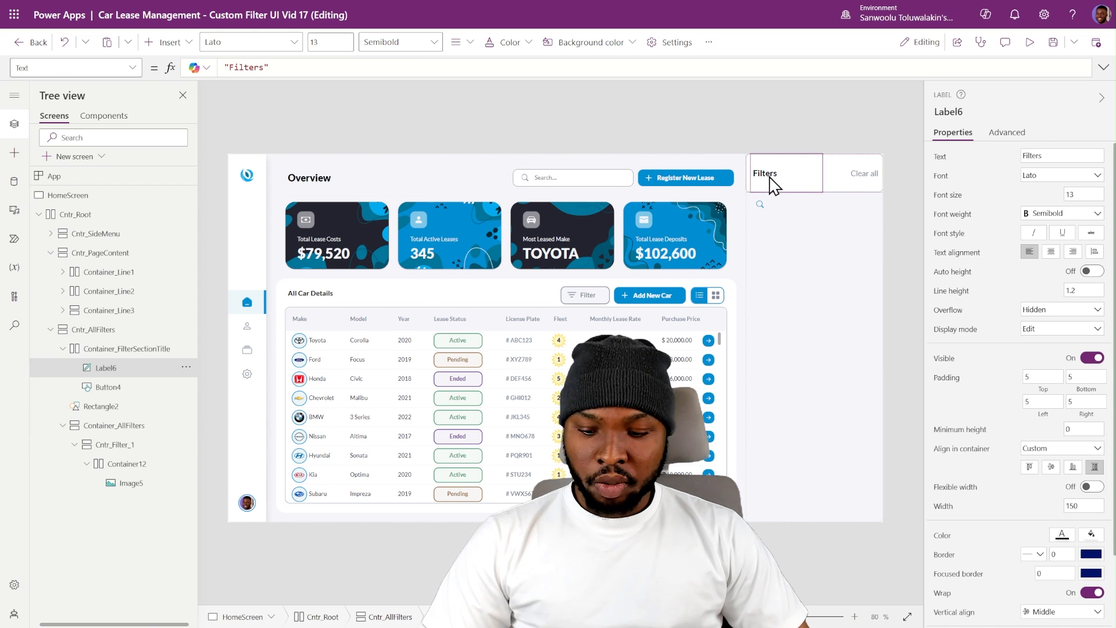
pyautogui.click(776, 212)
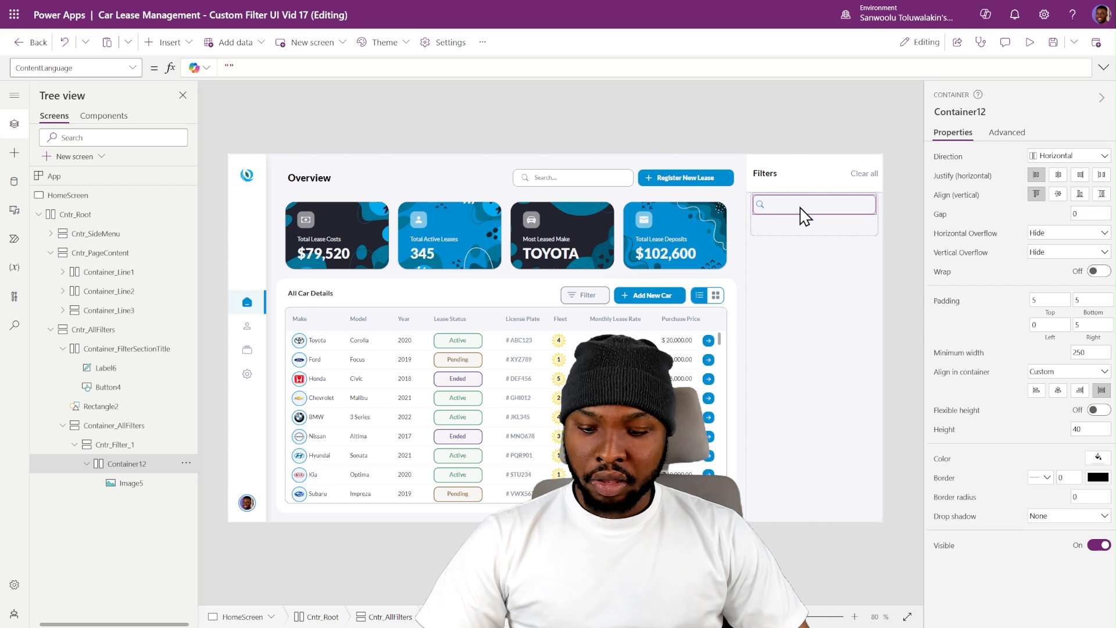
pyautogui.hotkey('ctrl', 'v')
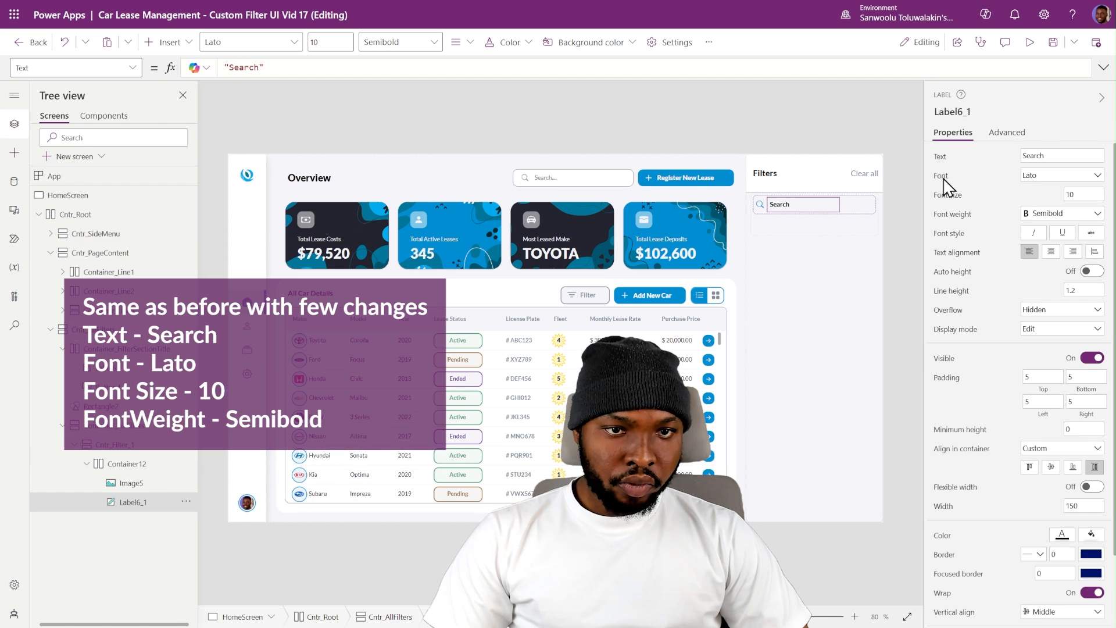
# - Copy the Clear all button into the Search section's title container and set the copy's text to Clear
pyautogui.click(863, 175)
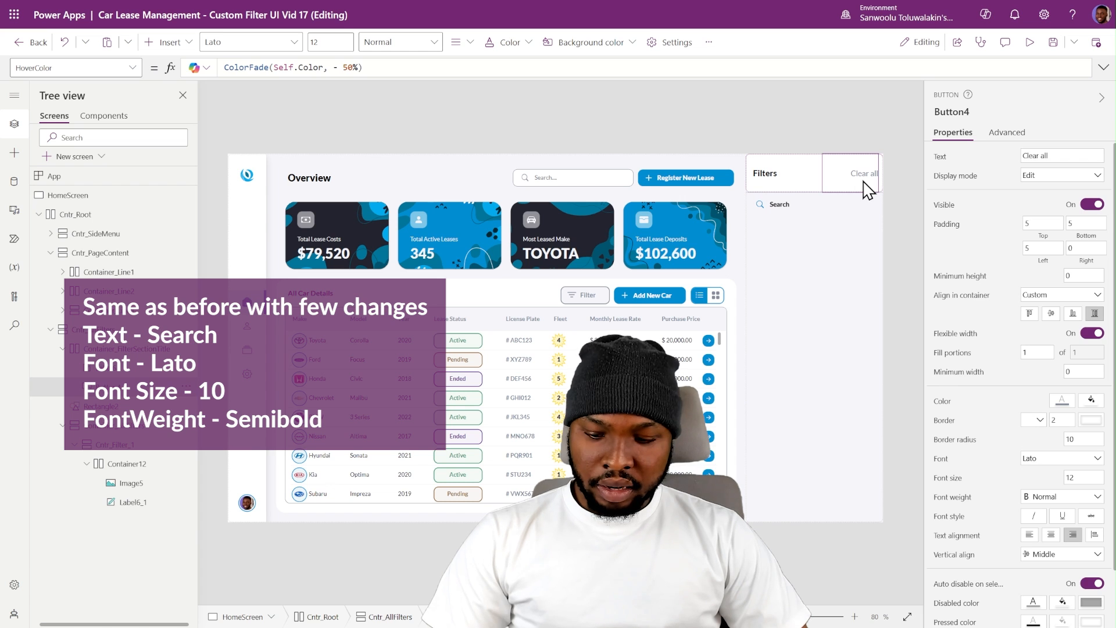
pyautogui.click(784, 210)
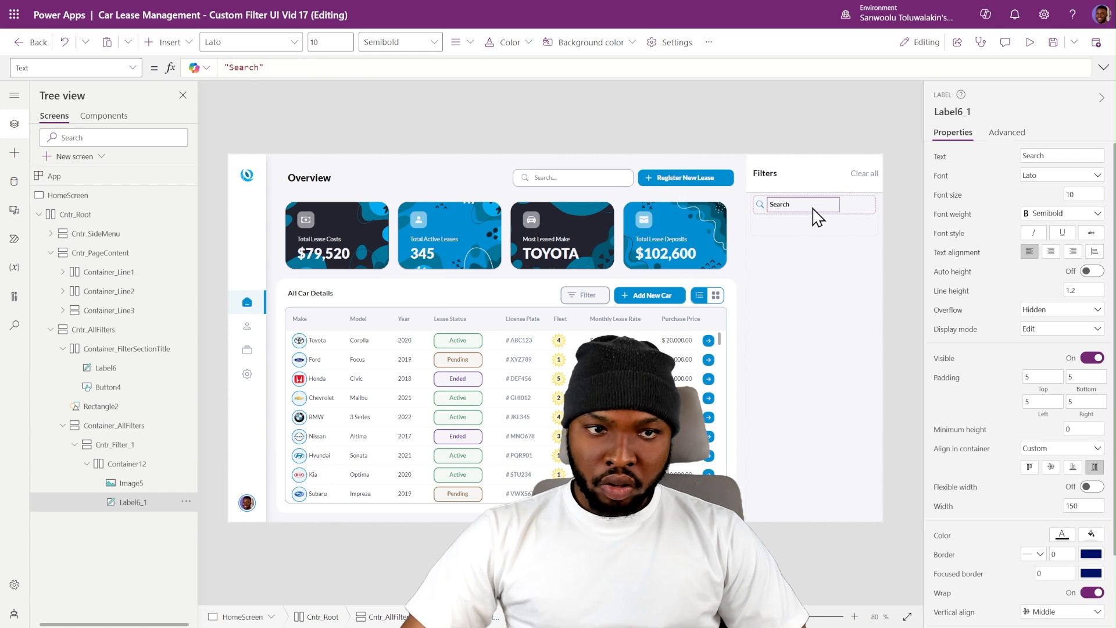
pyautogui.hotkey('ctrl', 'v')
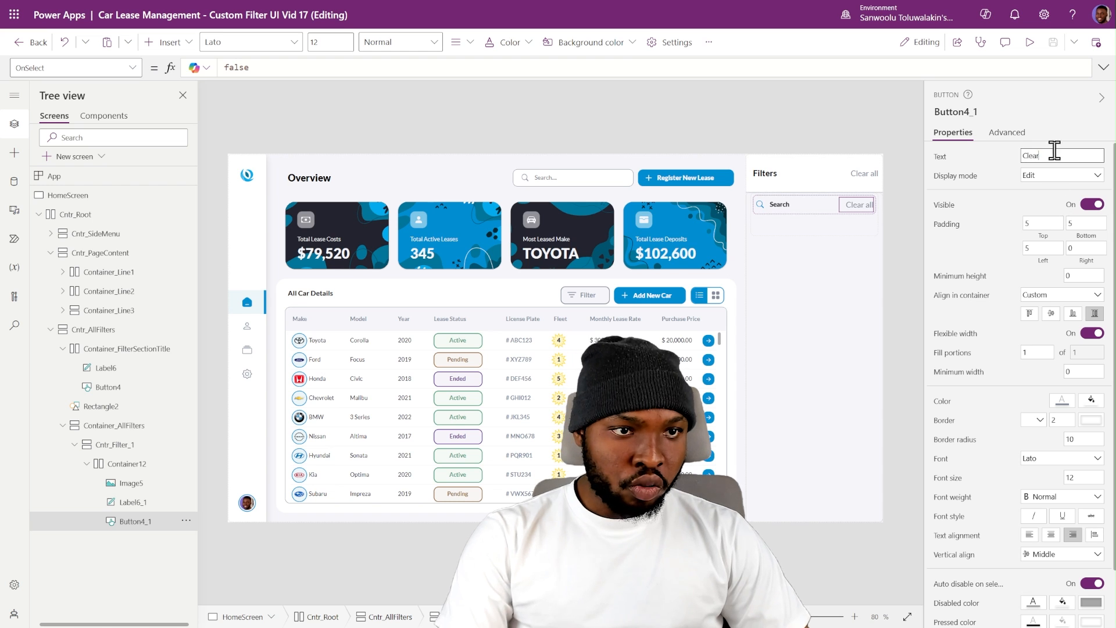
pyautogui.press('BackSpace')
# - Turn on flexible width for the Search section's label and set its minimum width to 0
pyautogui.click(791, 206)
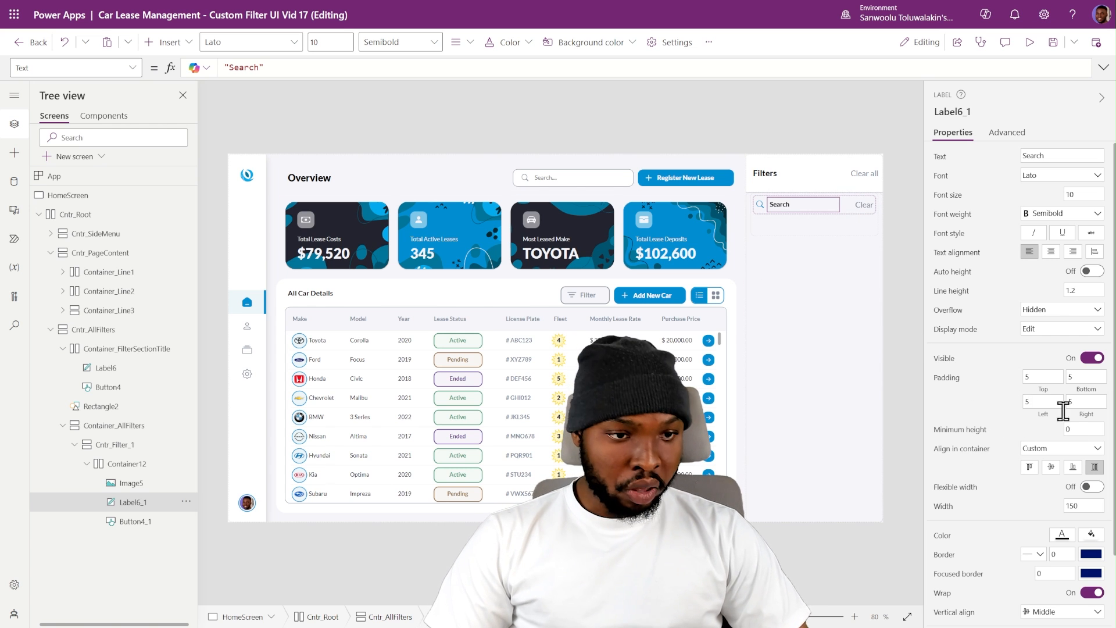
pyautogui.click(1092, 487)
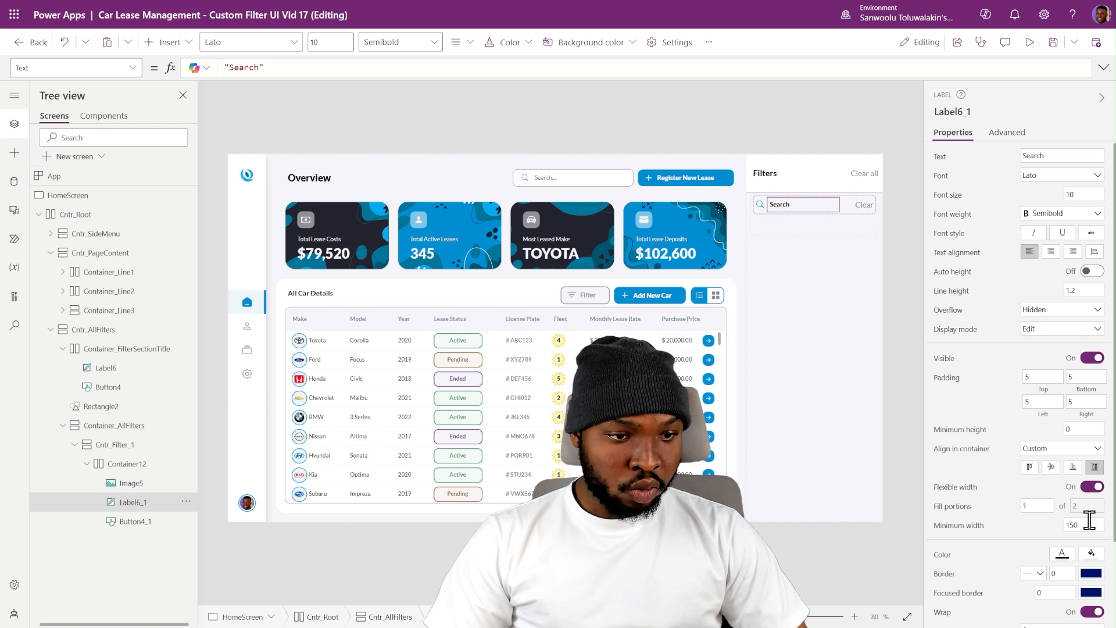
pyautogui.write('0')
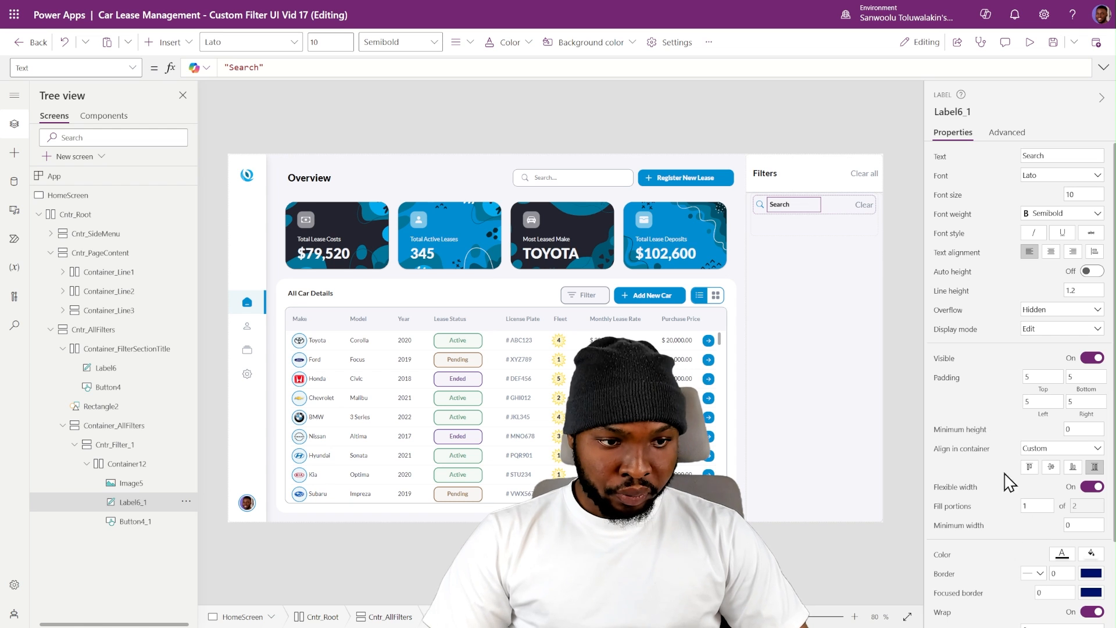
# - Turn off the Clear button's flexible width, then set its width to 40 and font size to 11
pyautogui.click(871, 205)
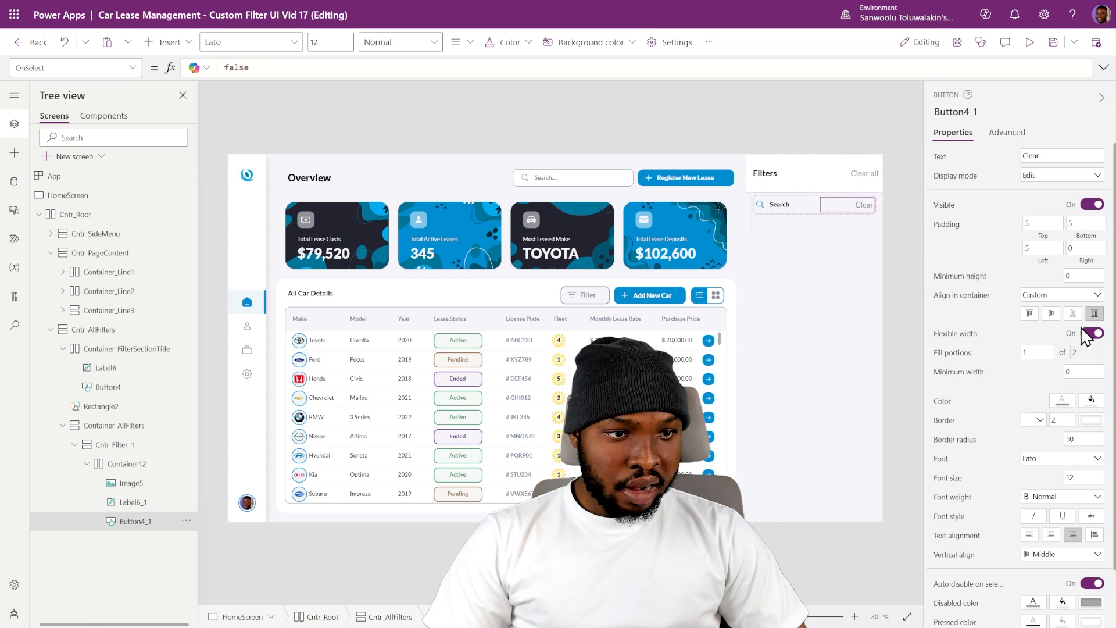
pyautogui.click(1092, 333)
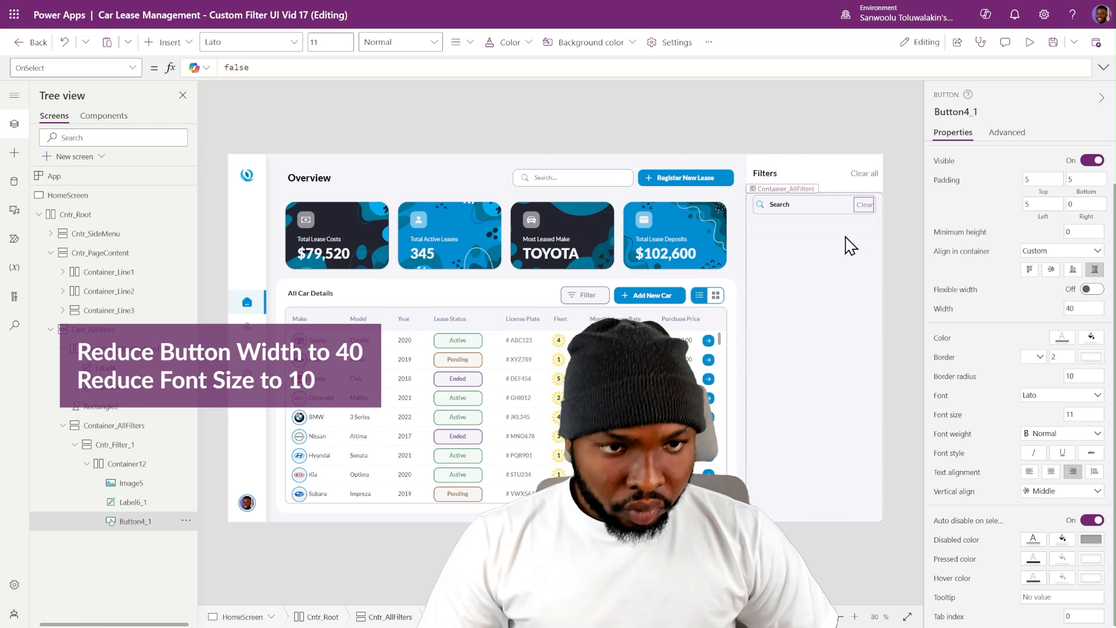
pyautogui.click(917, 231)
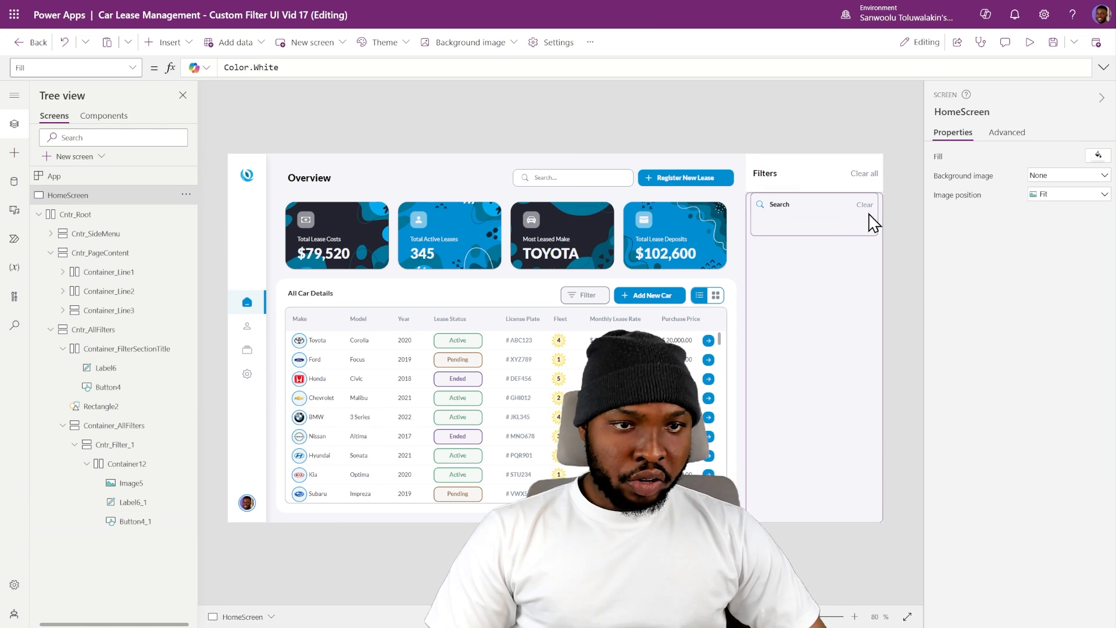
# - Copy the page header's CustomSearch_Cntr search box into Cntr_Filter_1, below the Search title row
pyautogui.click(810, 224)
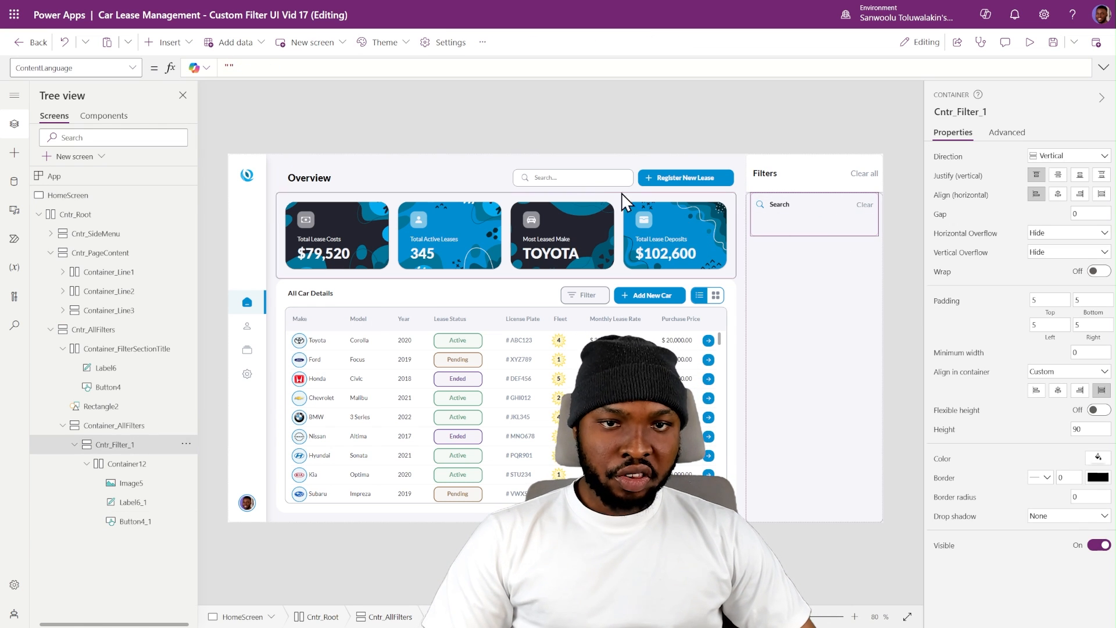
pyautogui.click(516, 188)
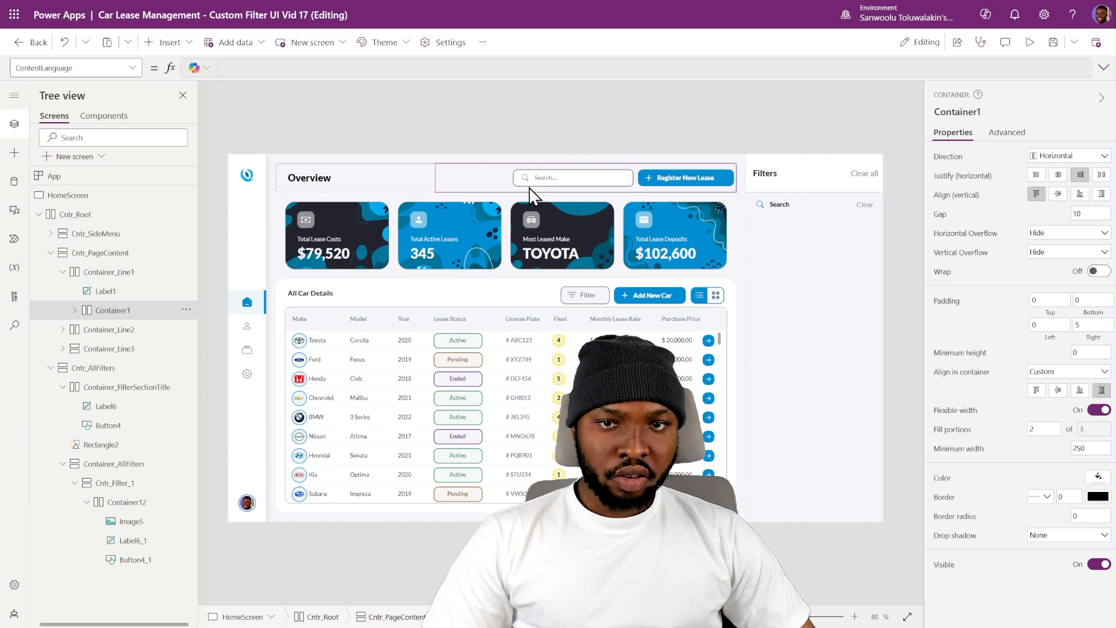
pyautogui.click(75, 311)
pyautogui.click(112, 329)
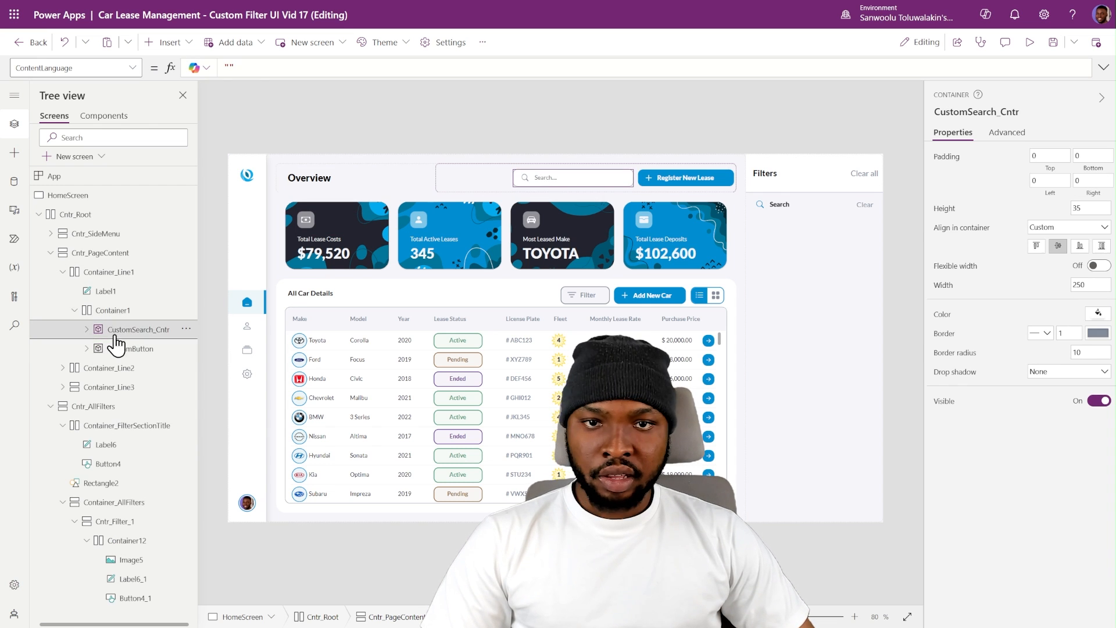
pyautogui.click(779, 233)
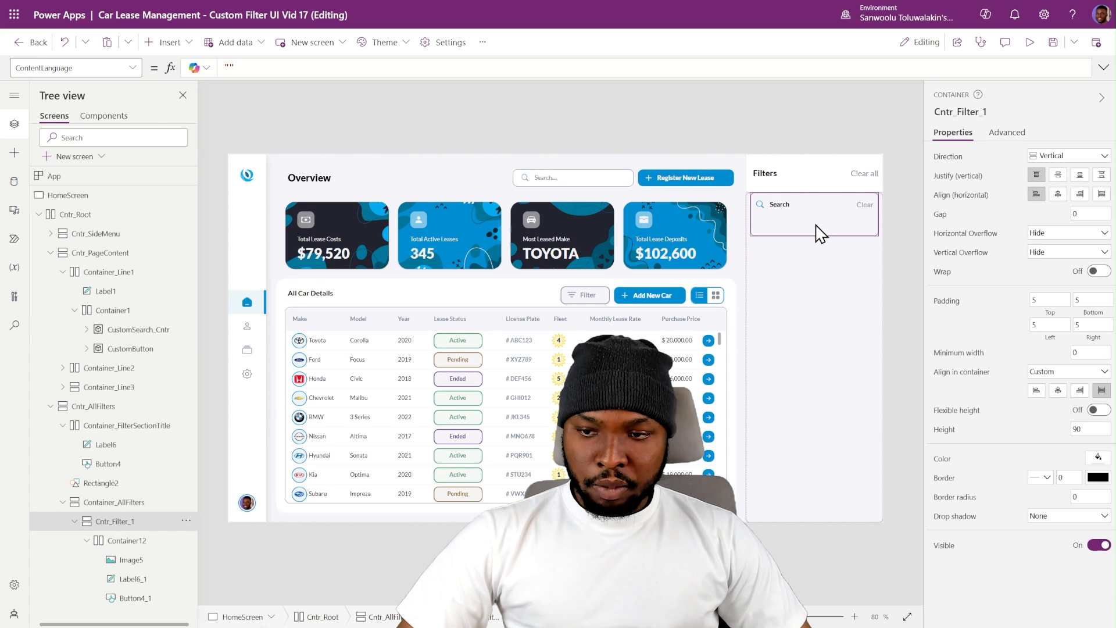
pyautogui.hotkey('ctrl', 'v')
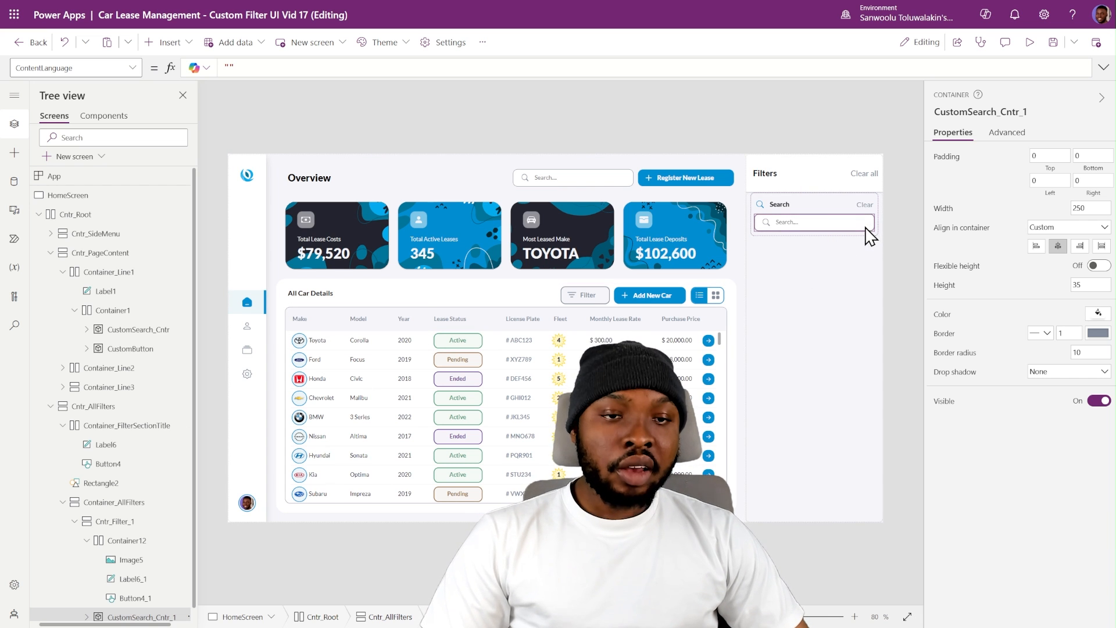
# - Set the copied search box container to stretch across the filter section with a minimum width of 0
pyautogui.click(901, 229)
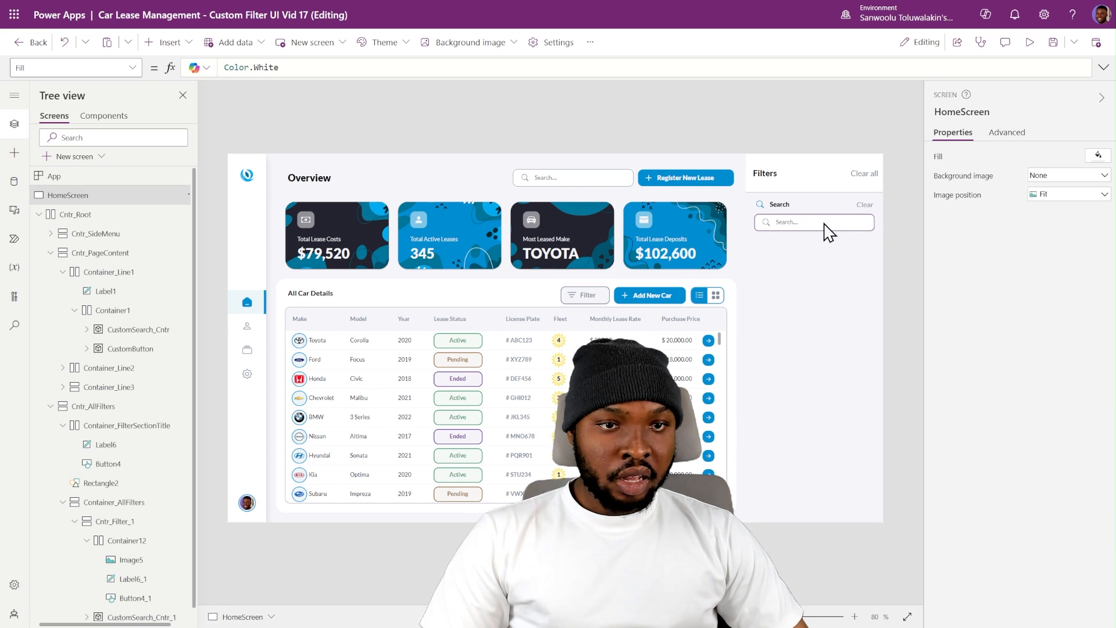
pyautogui.click(824, 223)
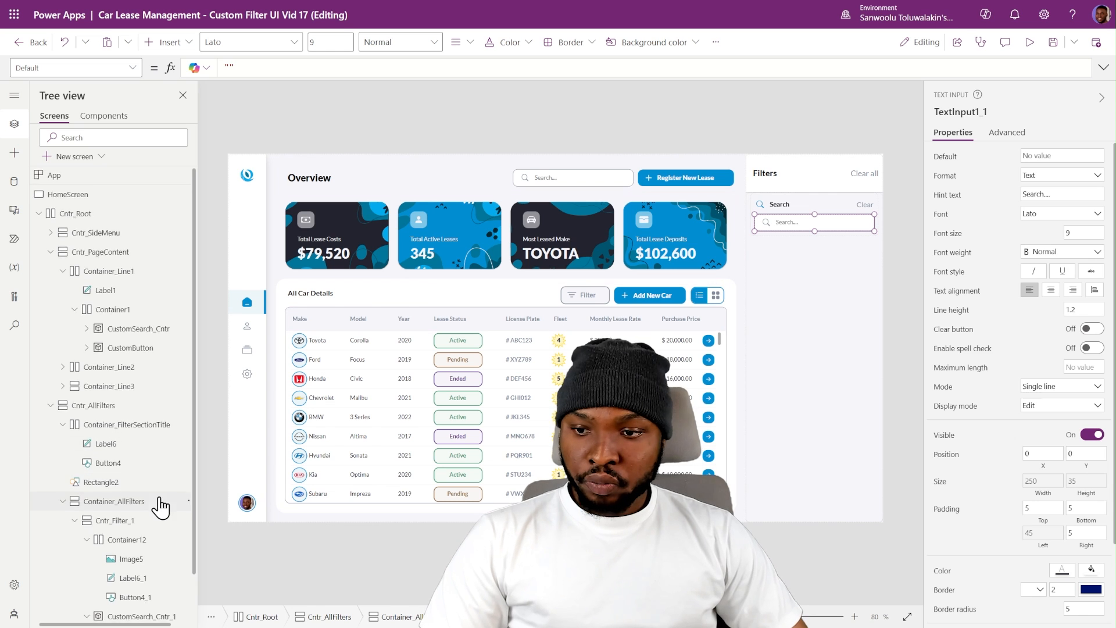
pyautogui.click(145, 567)
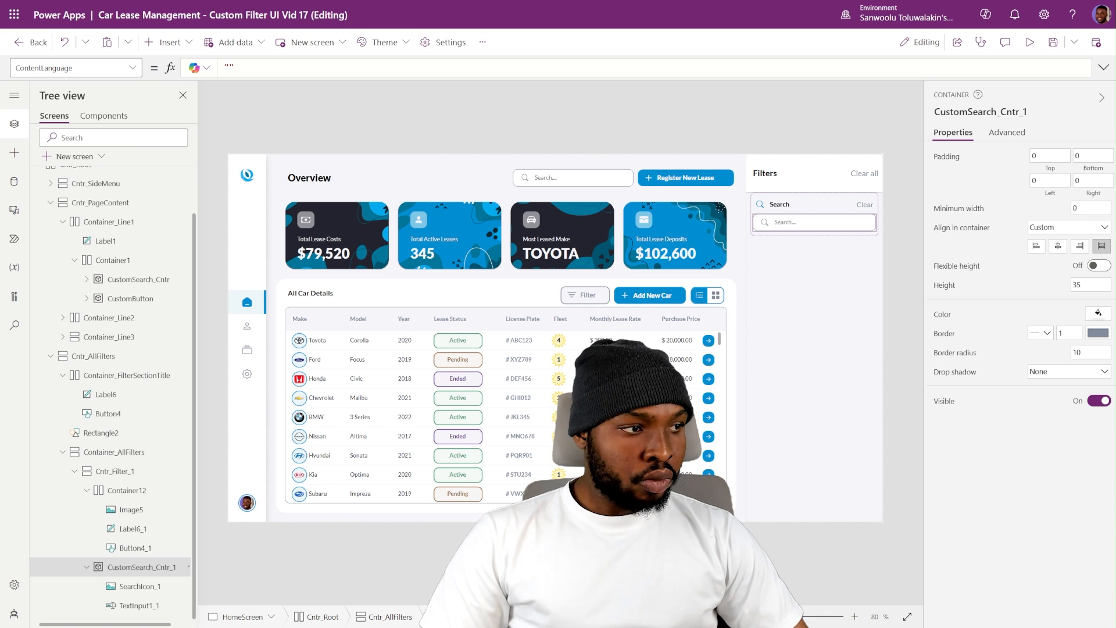
pyautogui.click(903, 221)
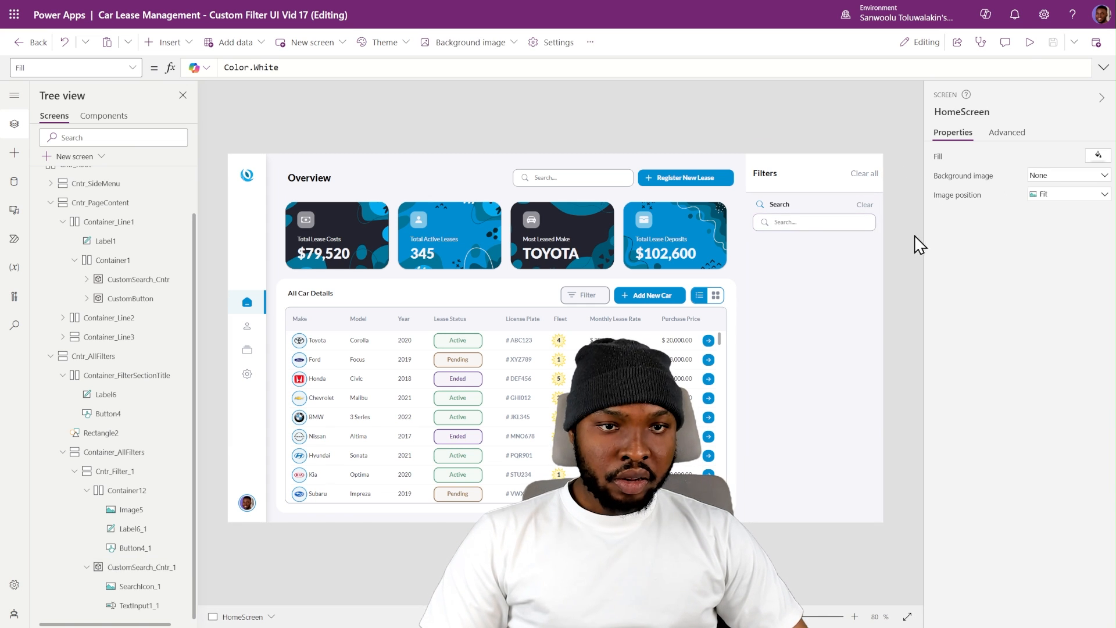
# - Preview the app and test the filter panel's search box by entering cvxcvd, then return to editing
pyautogui.click(1028, 44)
pyautogui.click(891, 169)
pyautogui.write('cvxcvd')
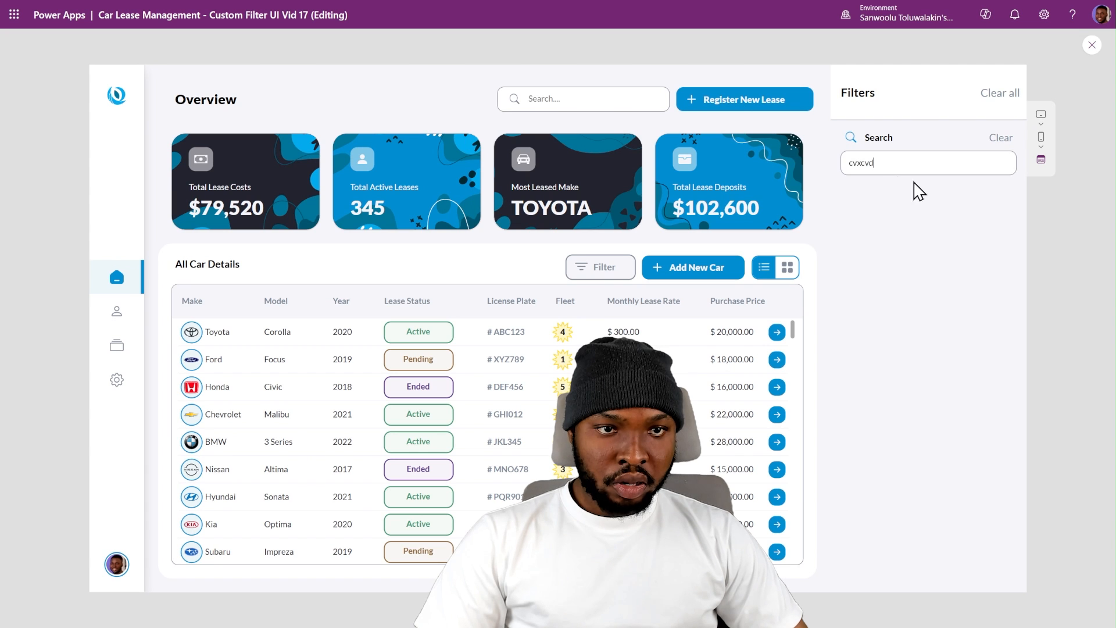
pyautogui.moveTo(914, 162); pyautogui.dragTo(822, 172)
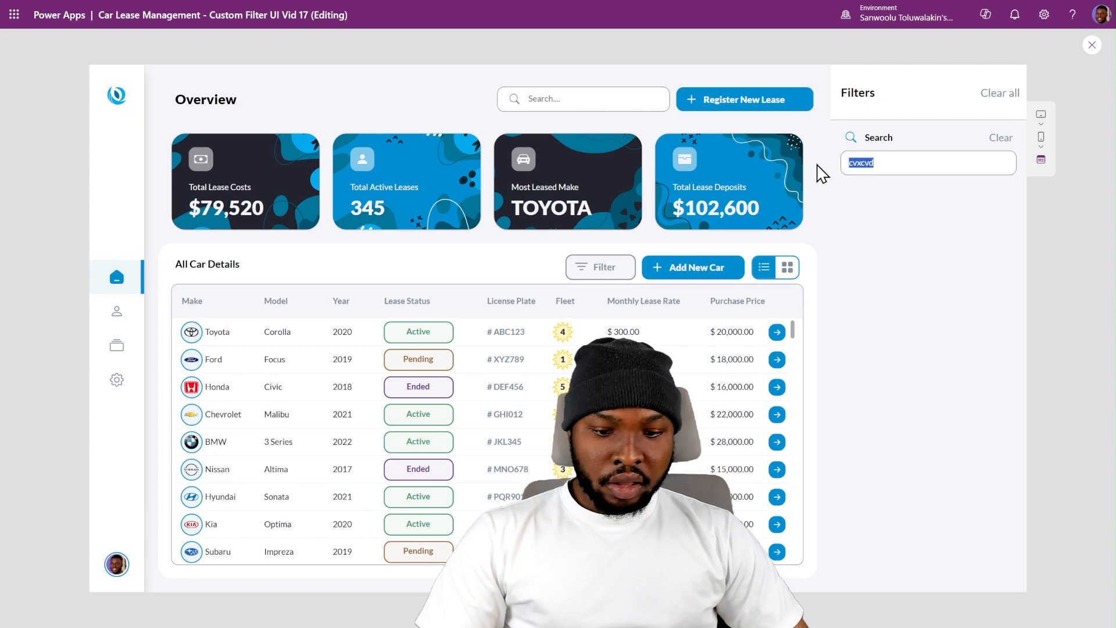
pyautogui.click(1092, 45)
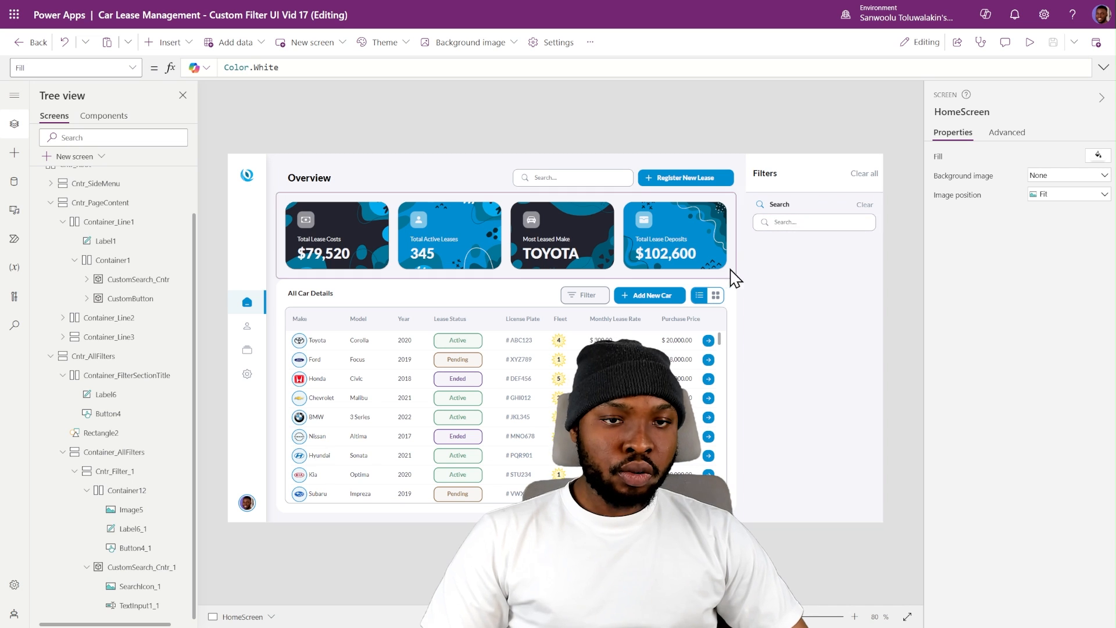
# - Set the Search section's Clear button OnSelect formula to Reset(TextInput1_1)
pyautogui.click(828, 220)
pyautogui.click(972, 110)
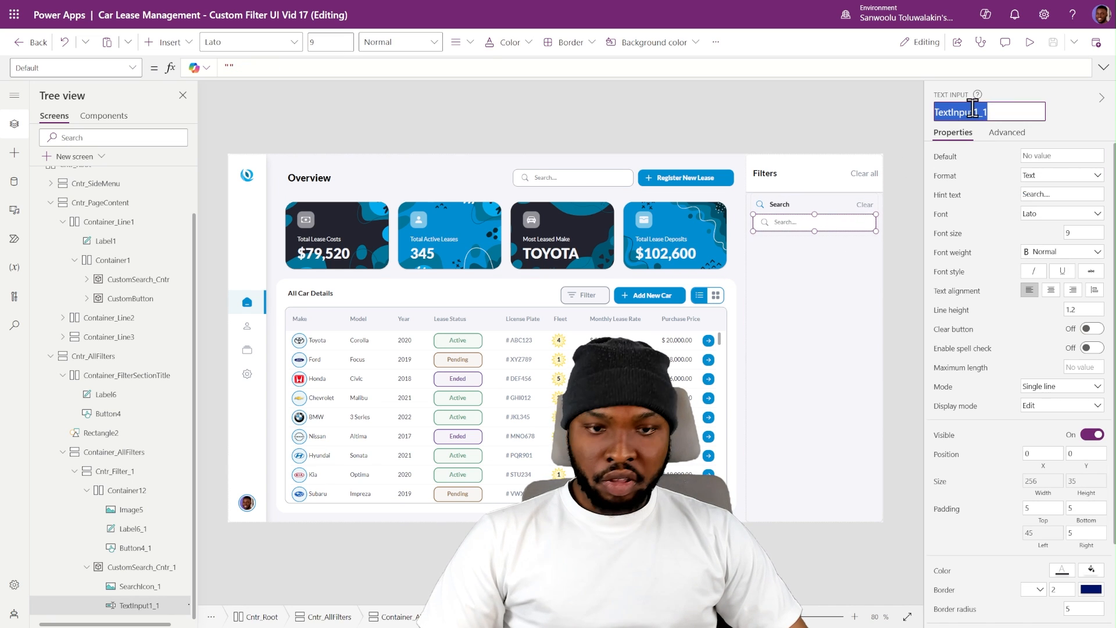
pyautogui.click(869, 206)
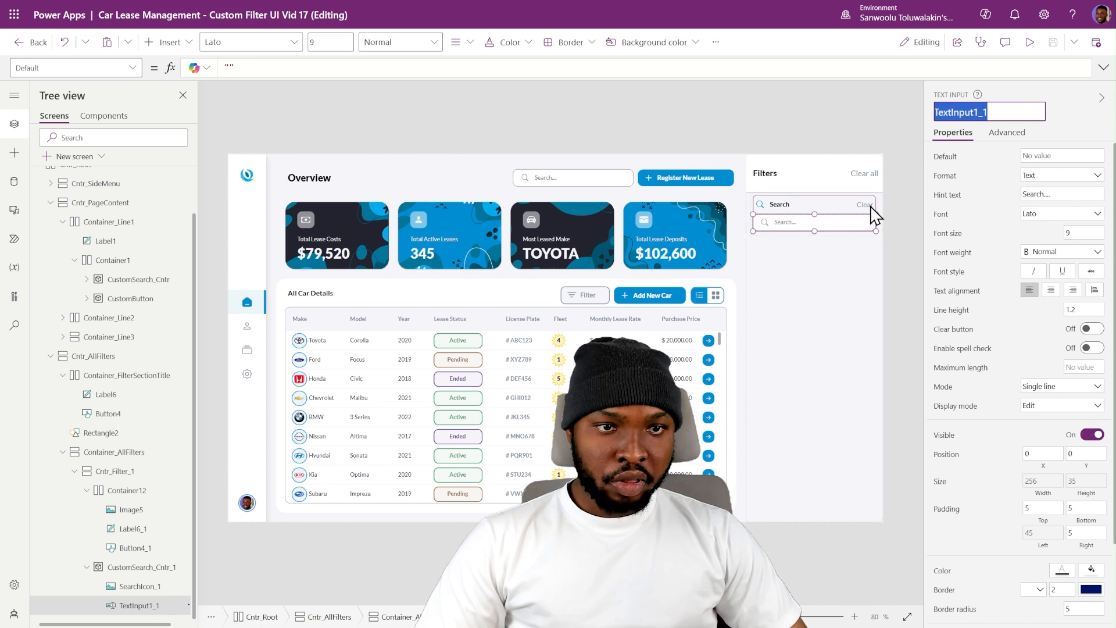
pyautogui.click(282, 69)
pyautogui.write('Re')
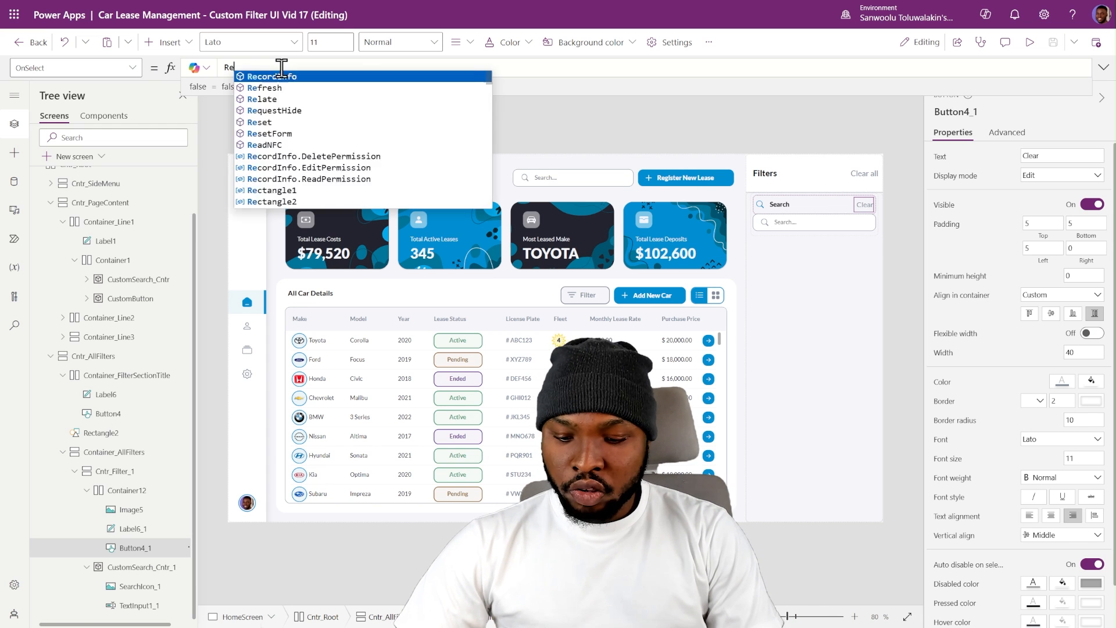
pyautogui.write('set(')
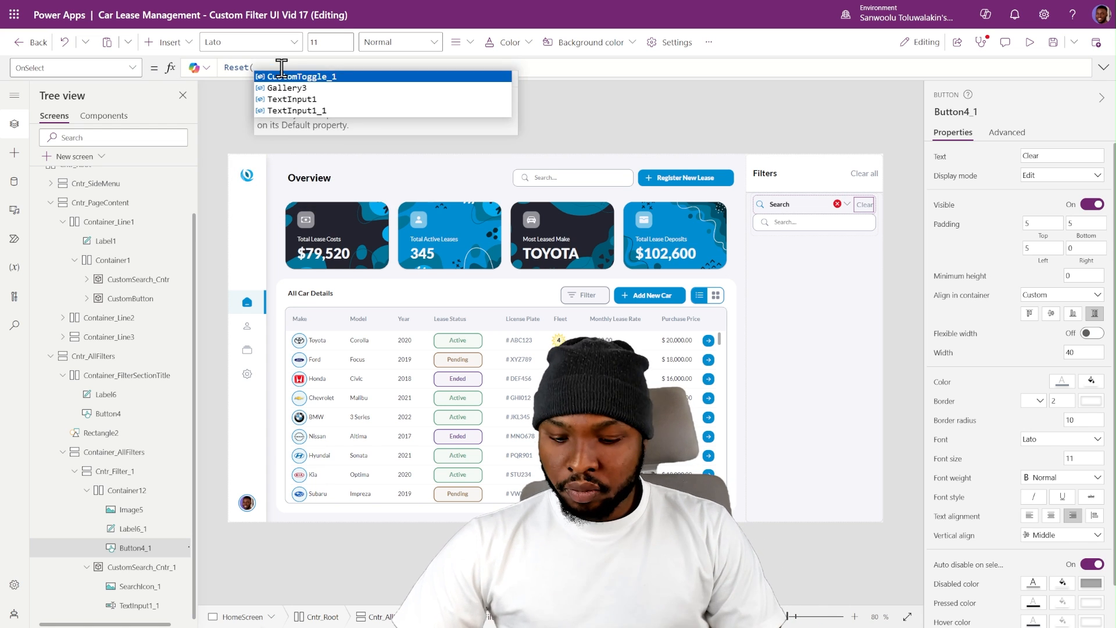
pyautogui.write('TextInput1_1)')
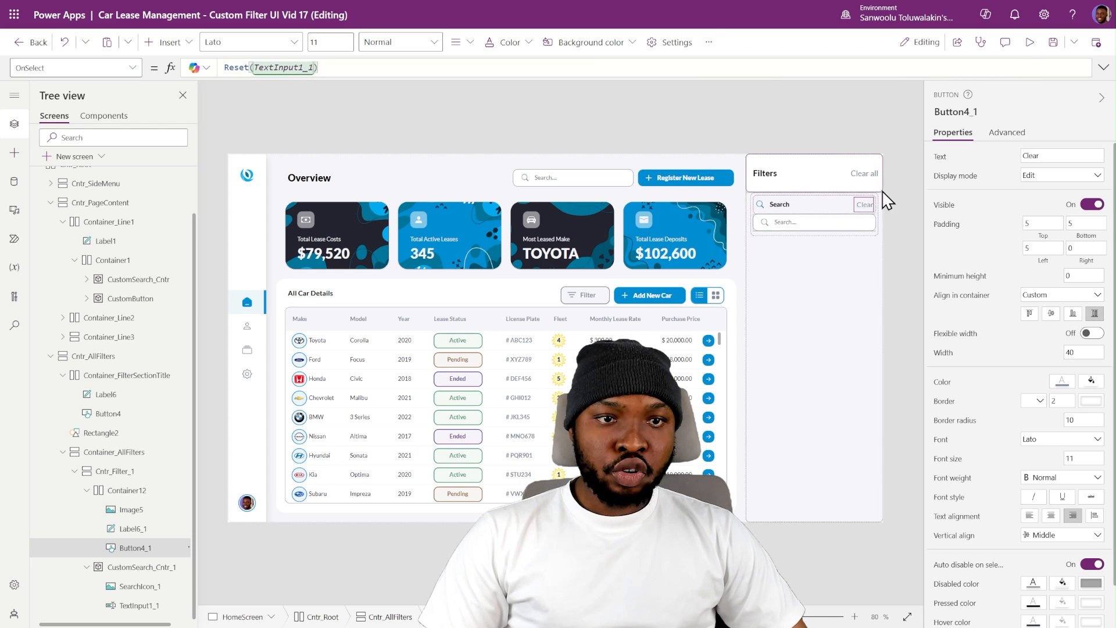
pyautogui.click(902, 186)
# - Preview the app and test the Clear button after entering reds in the filter search box, then return to editing
pyautogui.click(1029, 45)
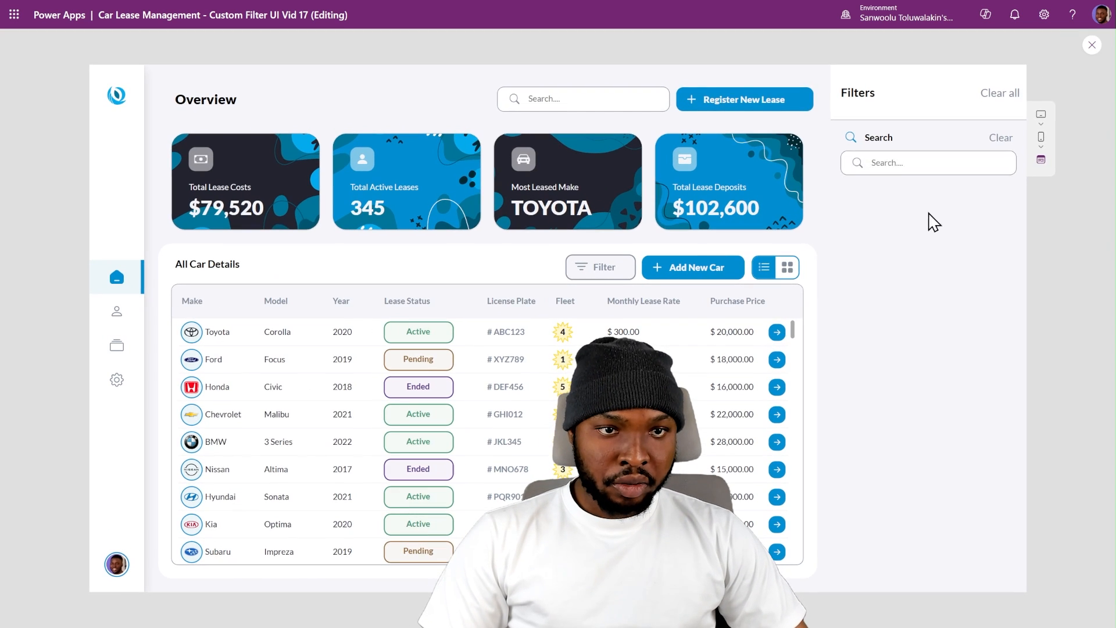
pyautogui.click(899, 165)
pyautogui.write('reds')
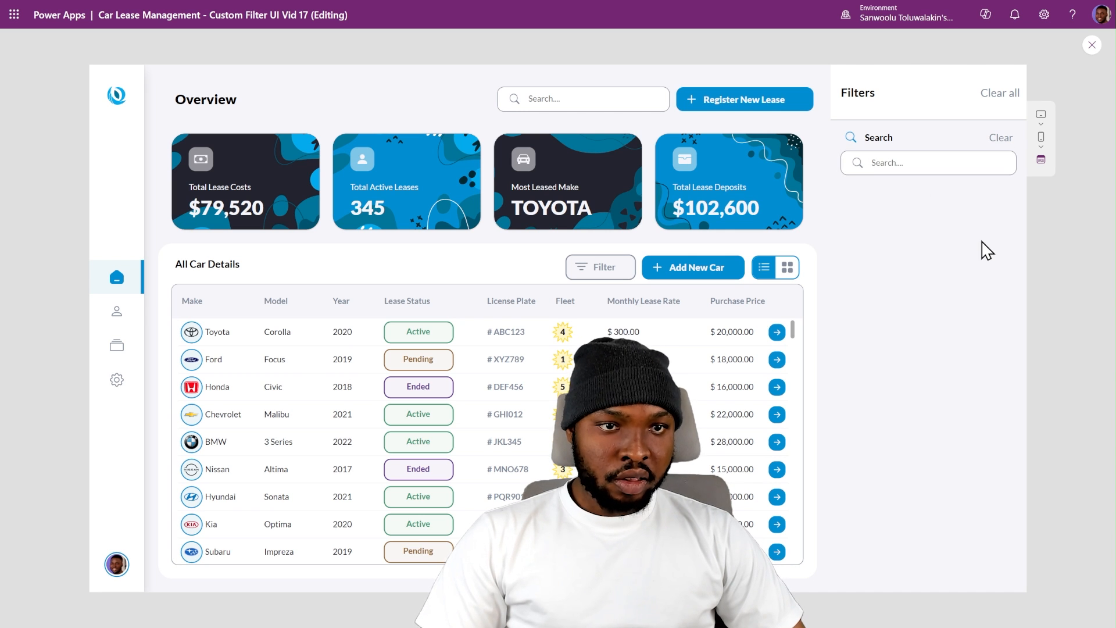
pyautogui.click(1090, 46)
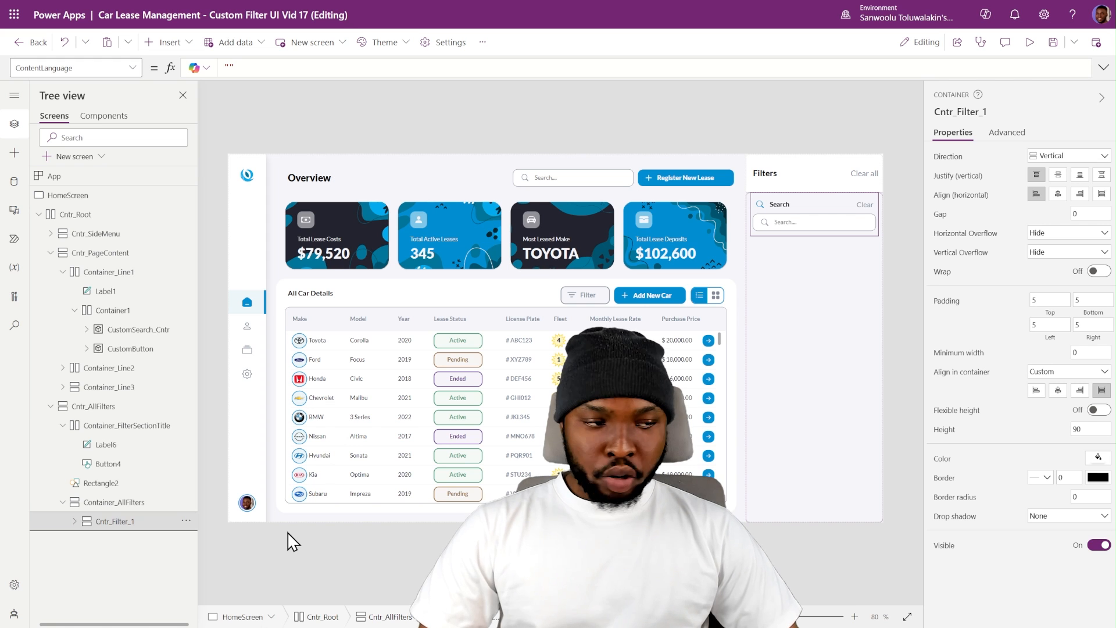
# - Paste a copy of Cntr_Filter_1 into Container_AllFilters and set the copied section's title label to Make
pyautogui.click(119, 503)
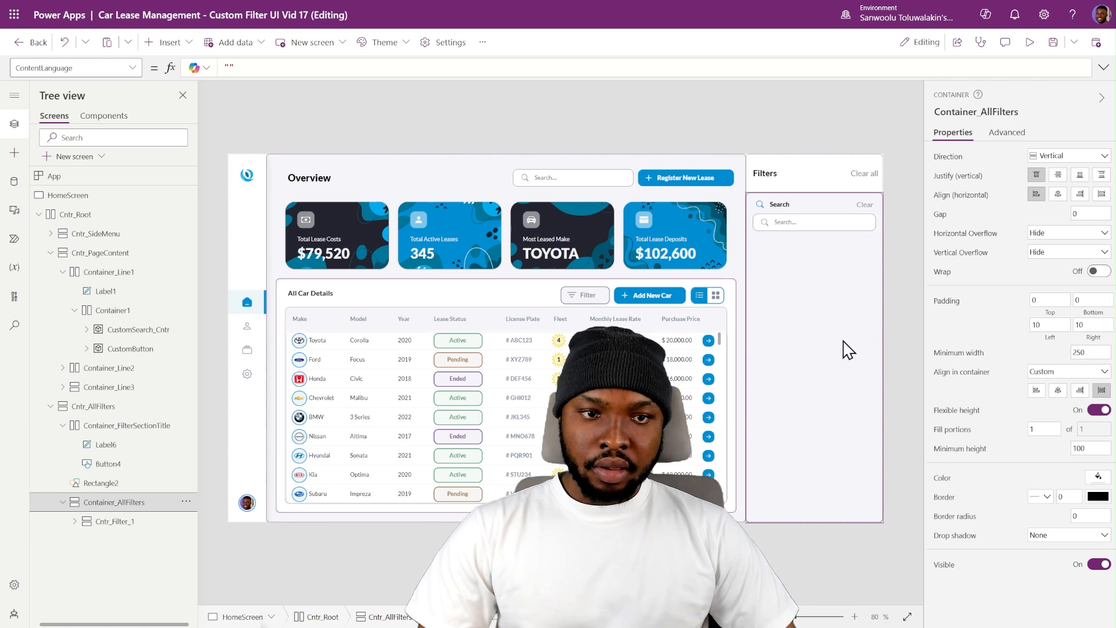
pyautogui.hotkey('ctrl', 'v')
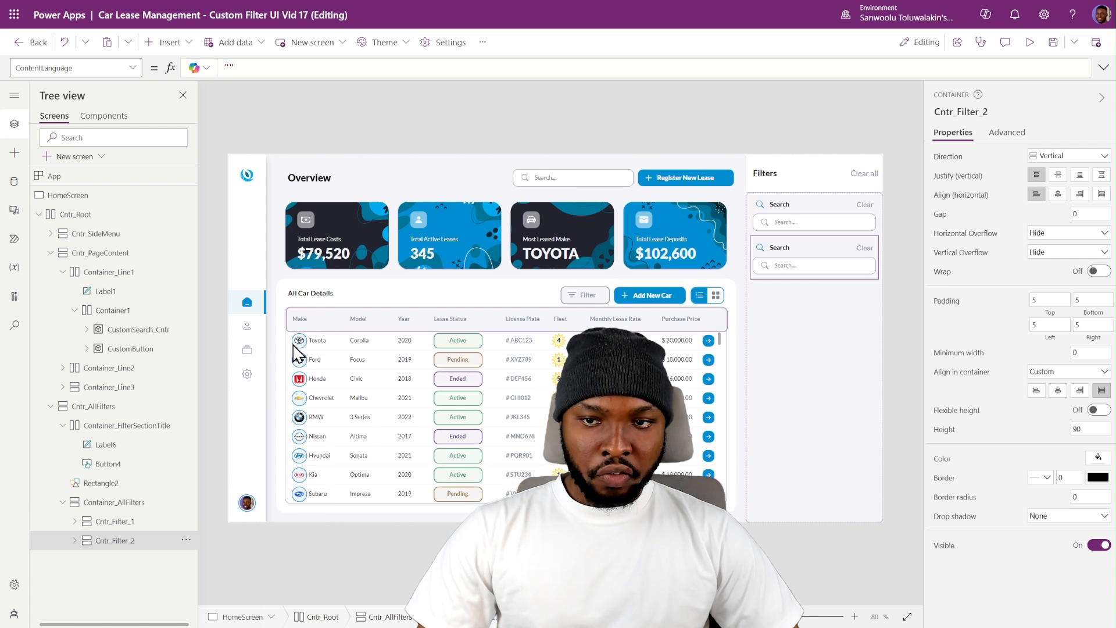
pyautogui.click(783, 248)
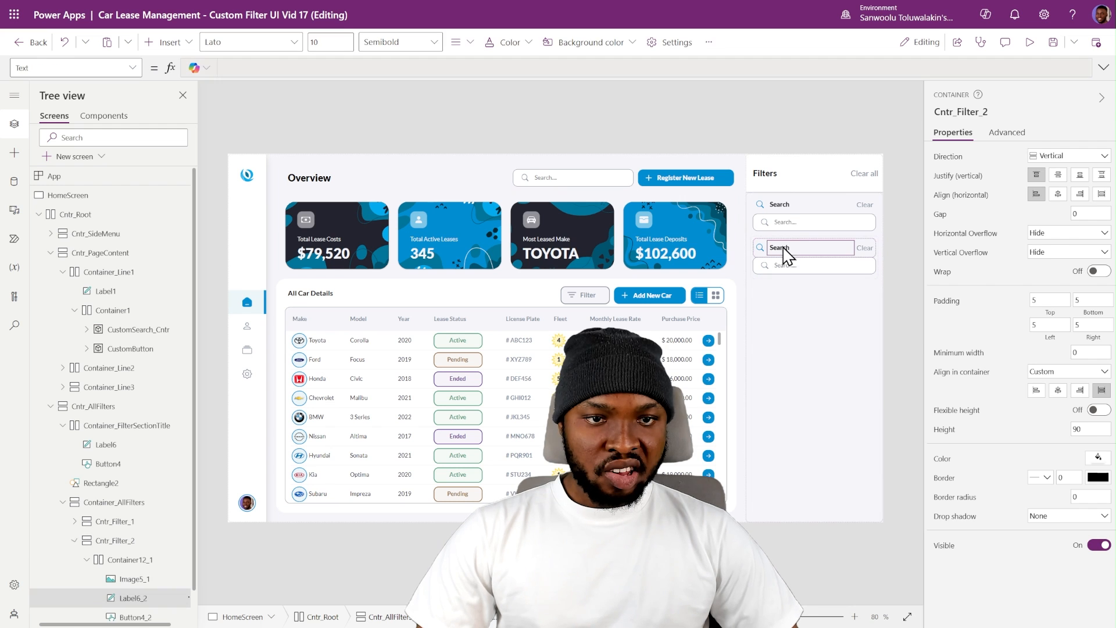
pyautogui.click(1062, 153)
pyautogui.write('Make')
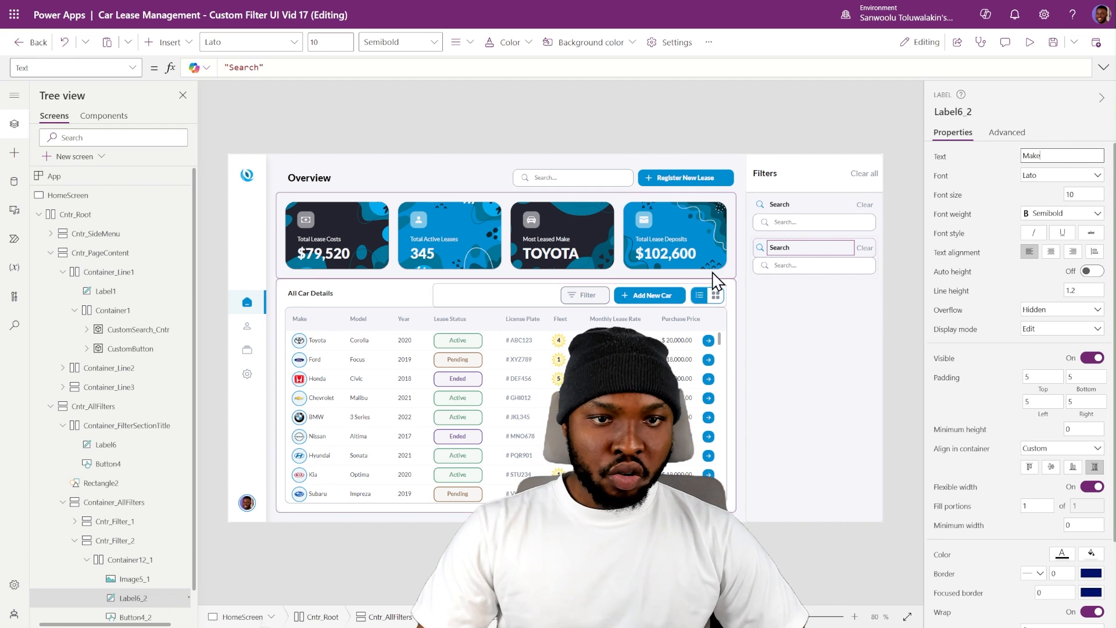
# - Change the Make section's icon formula to use customIcons.Tags_Light instead of the search icon
pyautogui.click(760, 248)
pyautogui.click(1102, 67)
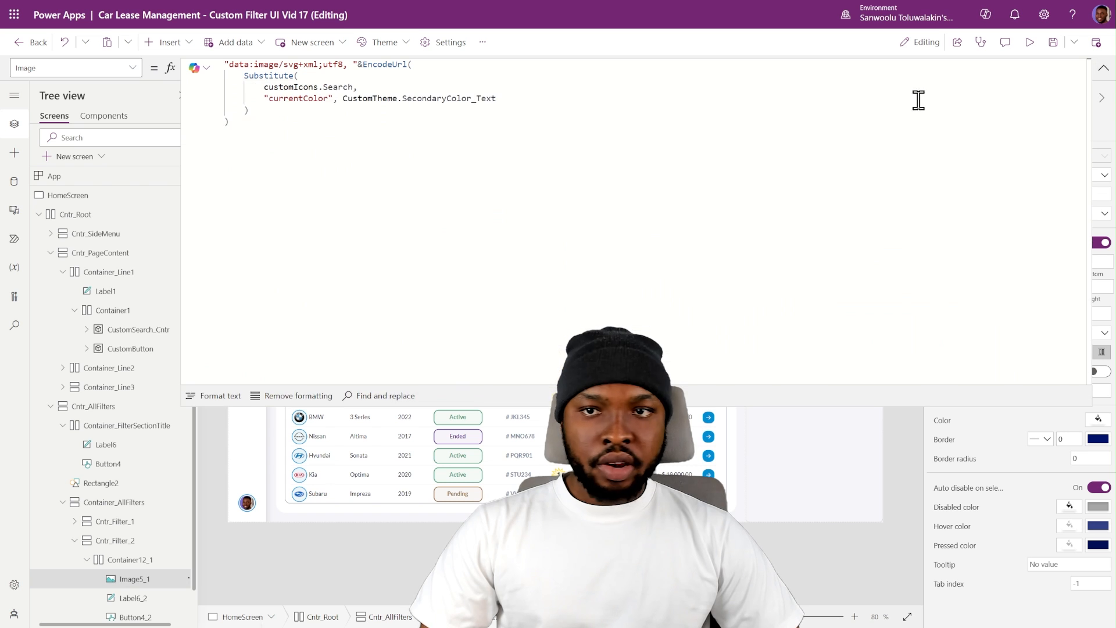
pyautogui.doubleClick(342, 89)
pyautogui.write('Tags_Light')
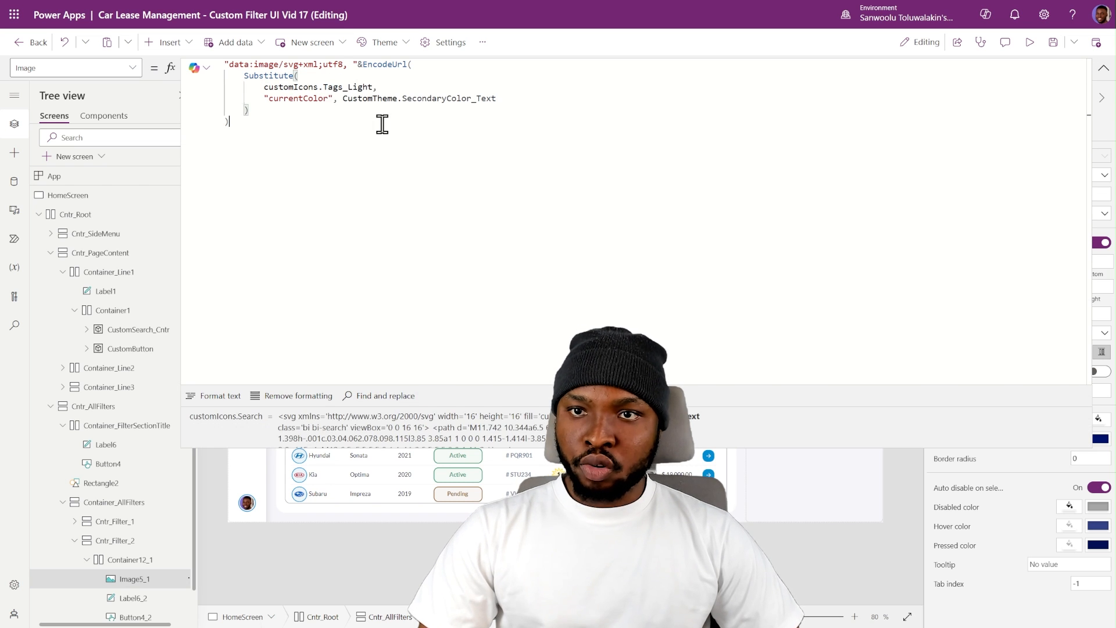
# - Delete the search icon and the text input from CustomSearch_Cntr_2 in the Make section
pyautogui.click(1103, 68)
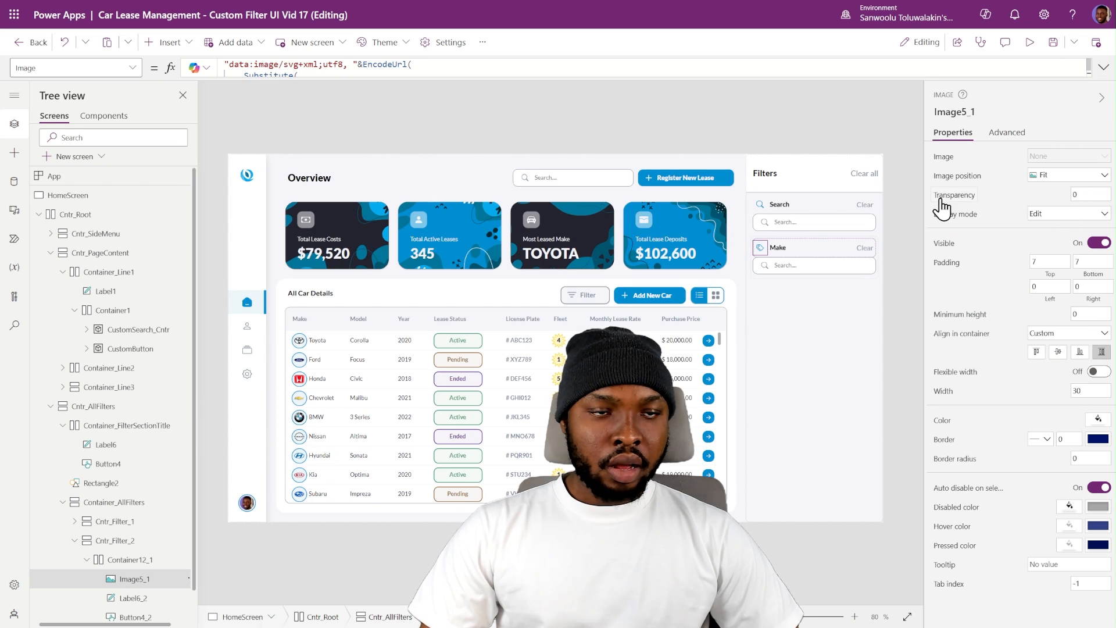
pyautogui.click(900, 179)
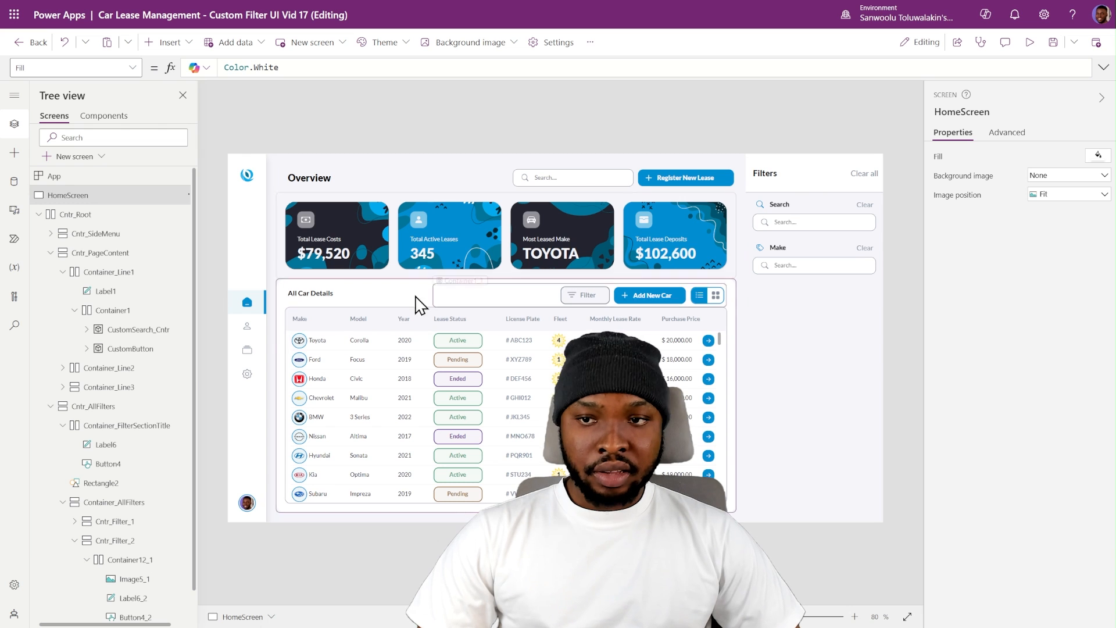
pyautogui.scroll(-1, 124, 527)
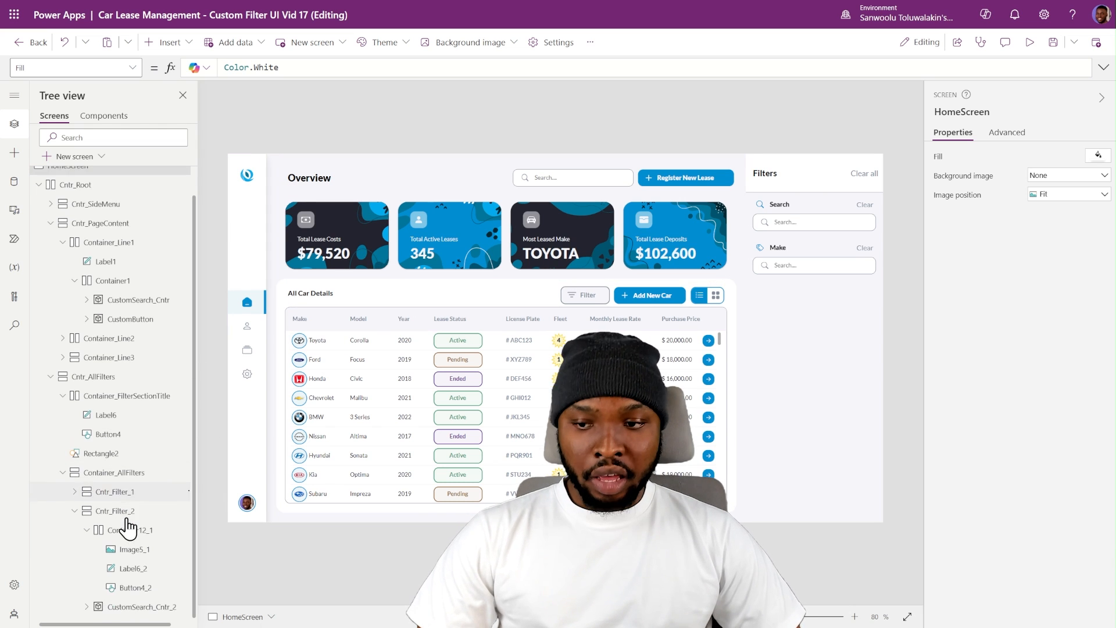
pyautogui.click(817, 267)
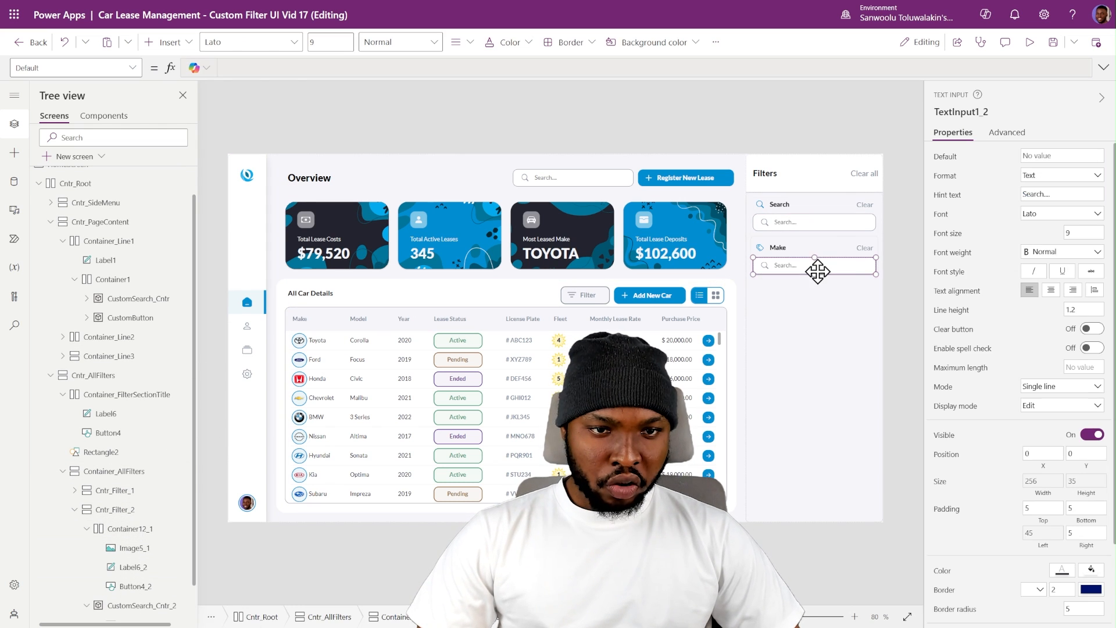
pyautogui.click(132, 588)
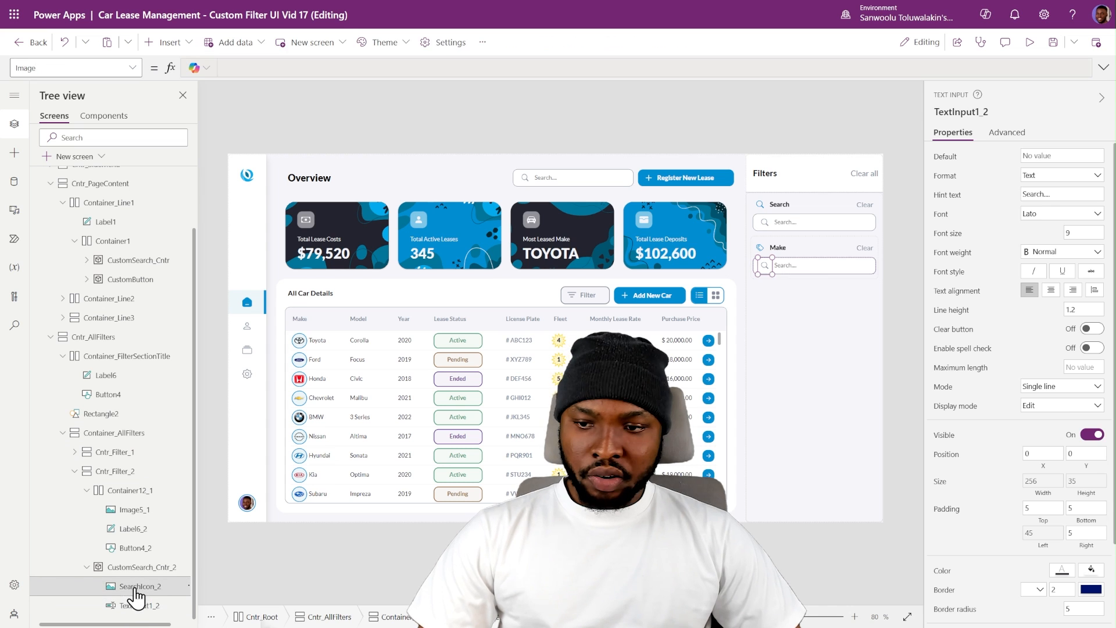
pyautogui.keyDown('ctrl'); pyautogui.click(145, 604); pyautogui.keyUp('ctrl')
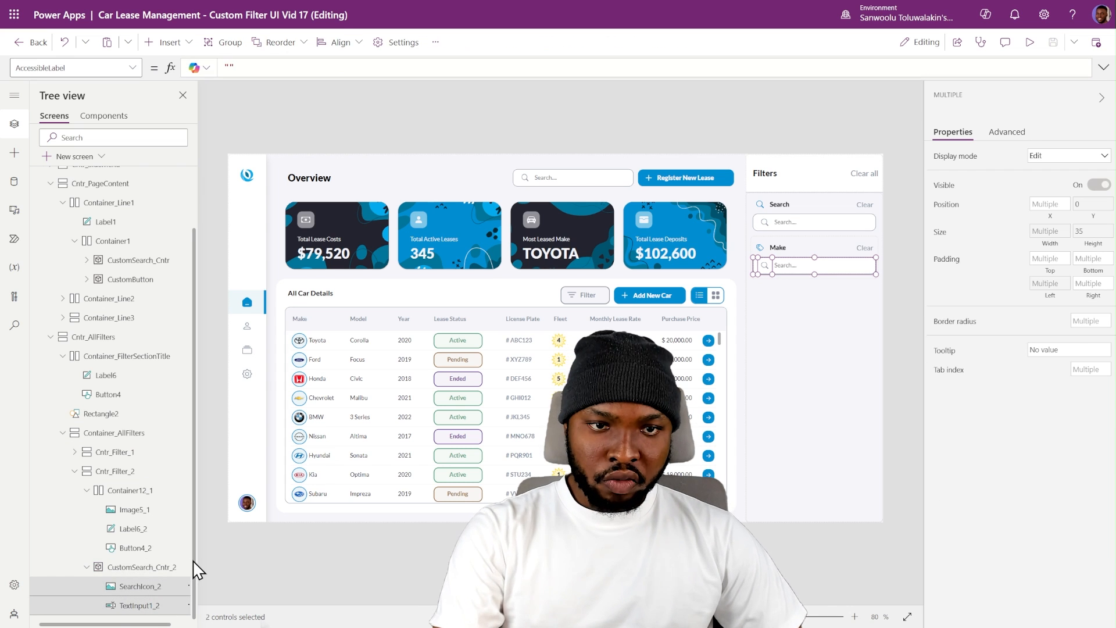
pyautogui.press('Delete')
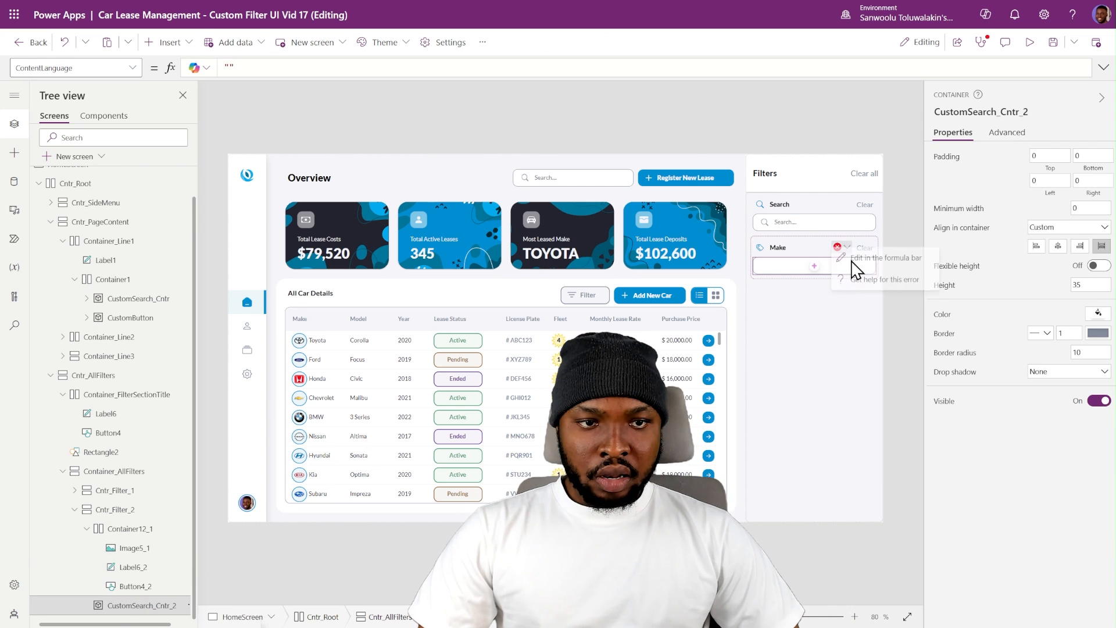
# - Remove the Reset(TextInput1_2) formula from the OnSelect property of the Make section's Clear button
pyautogui.click(860, 248)
pyautogui.doubleClick(273, 68)
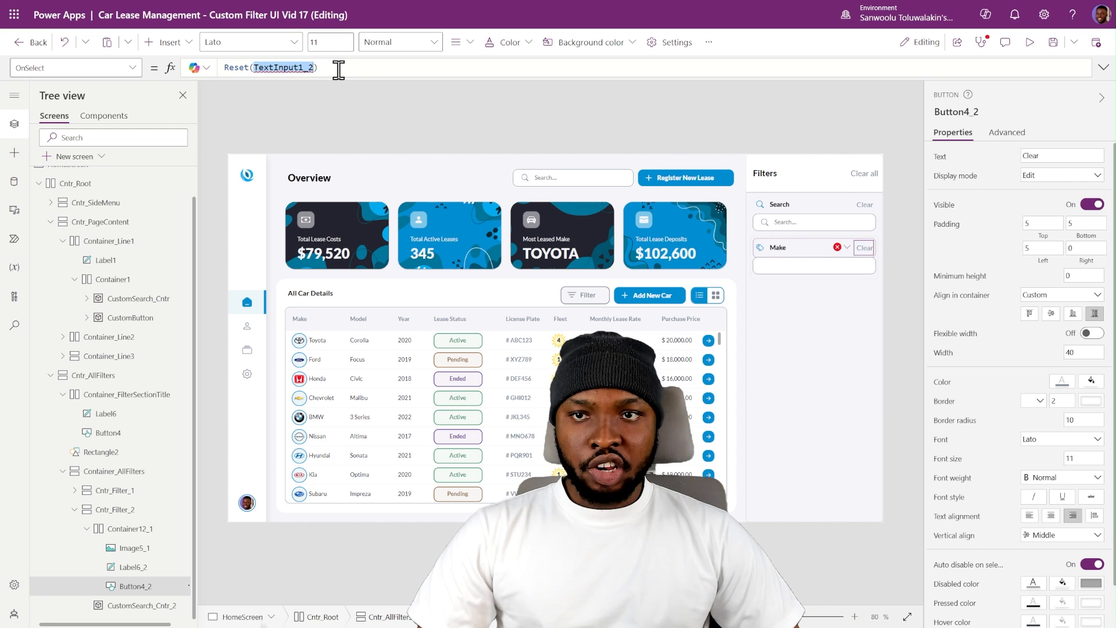
pyautogui.press('BackSpace')
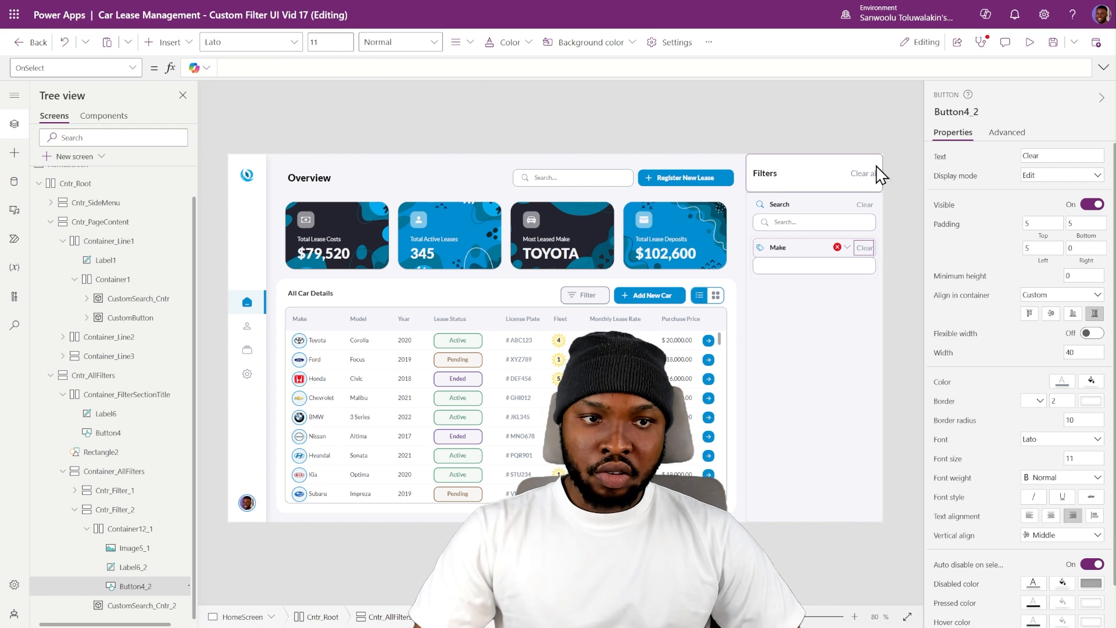
pyautogui.click(902, 186)
# - Insert a combo box into the Make section's empty CustomSearch_Cntr_2 container and preview the filter panel
pyautogui.click(786, 269)
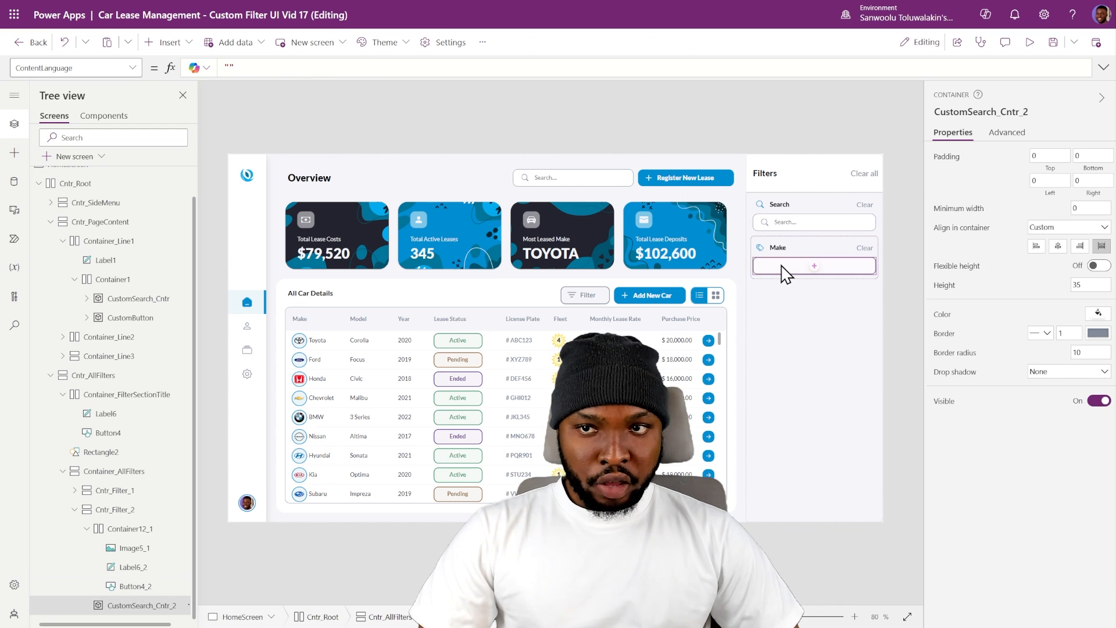
pyautogui.click(170, 42)
pyautogui.write('com')
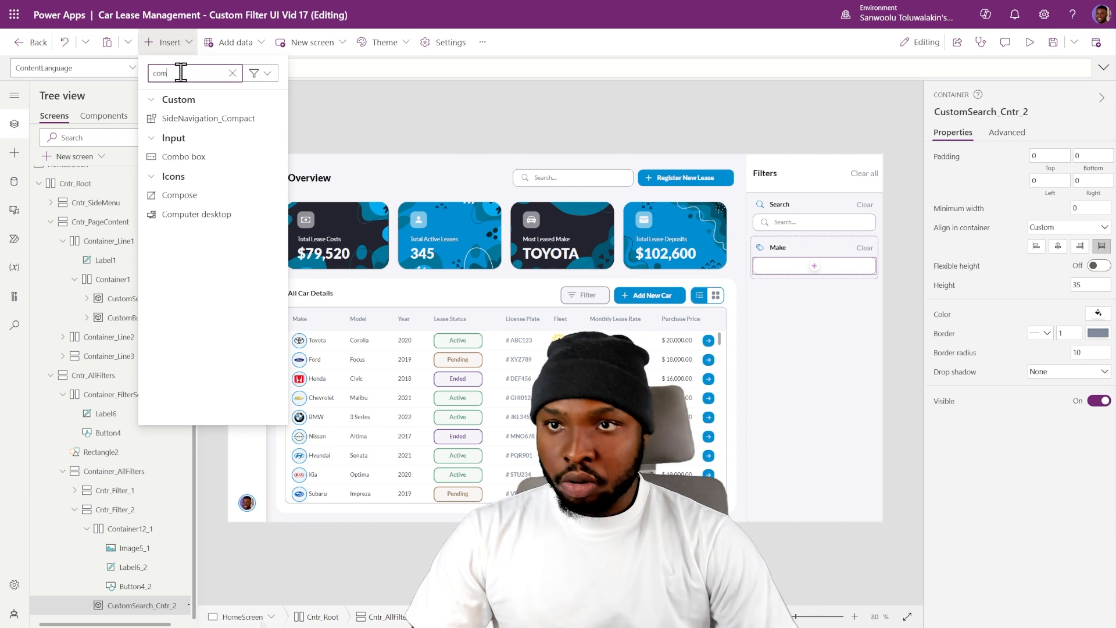
pyautogui.click(203, 164)
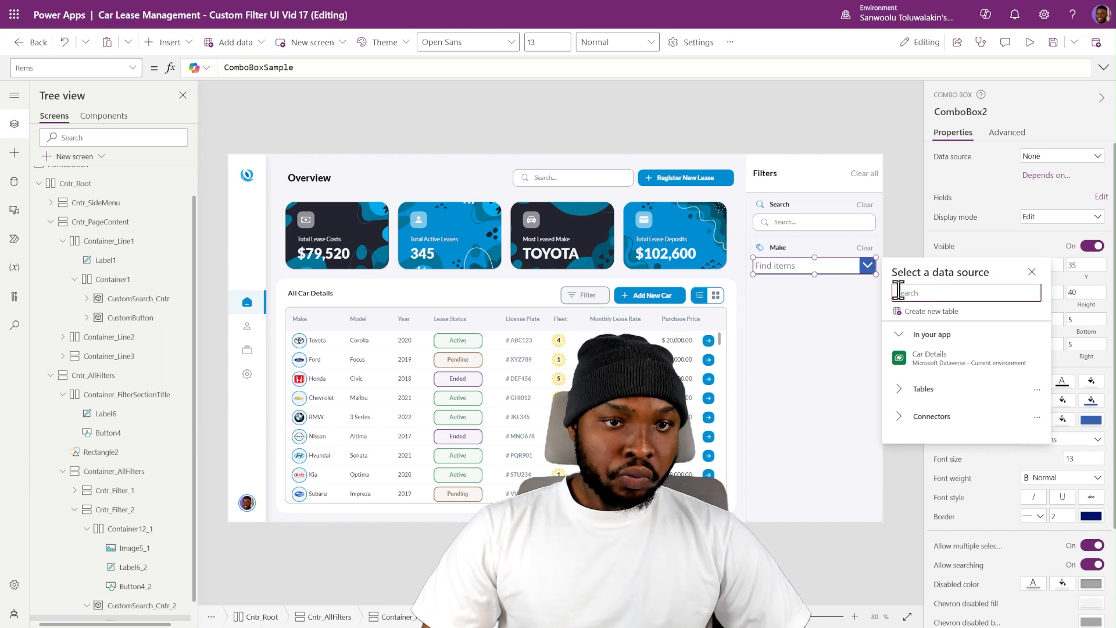
pyautogui.click(892, 274)
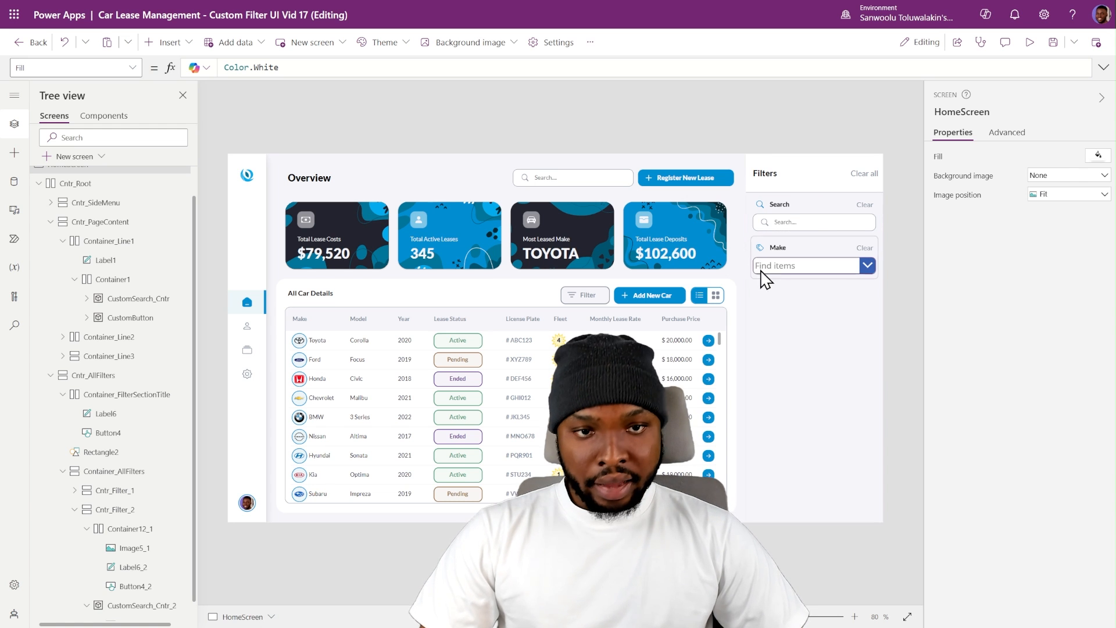
pyautogui.click(1030, 42)
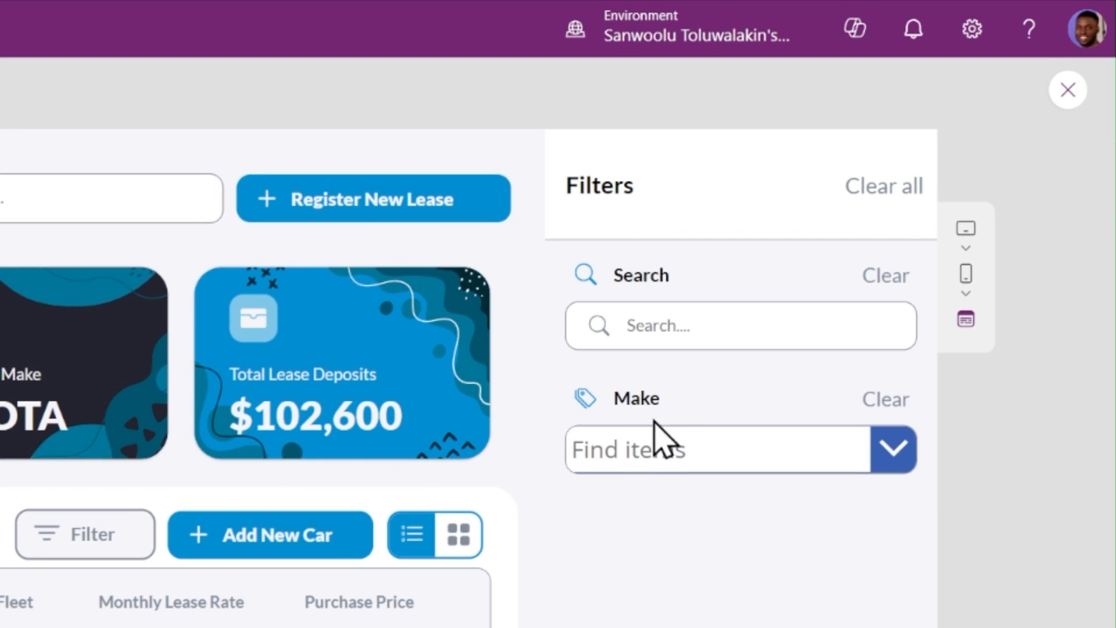
pyautogui.click(1068, 90)
# - Search the Make combo box's properties for a radius setting, then restore the full property list
pyautogui.click(616, 449)
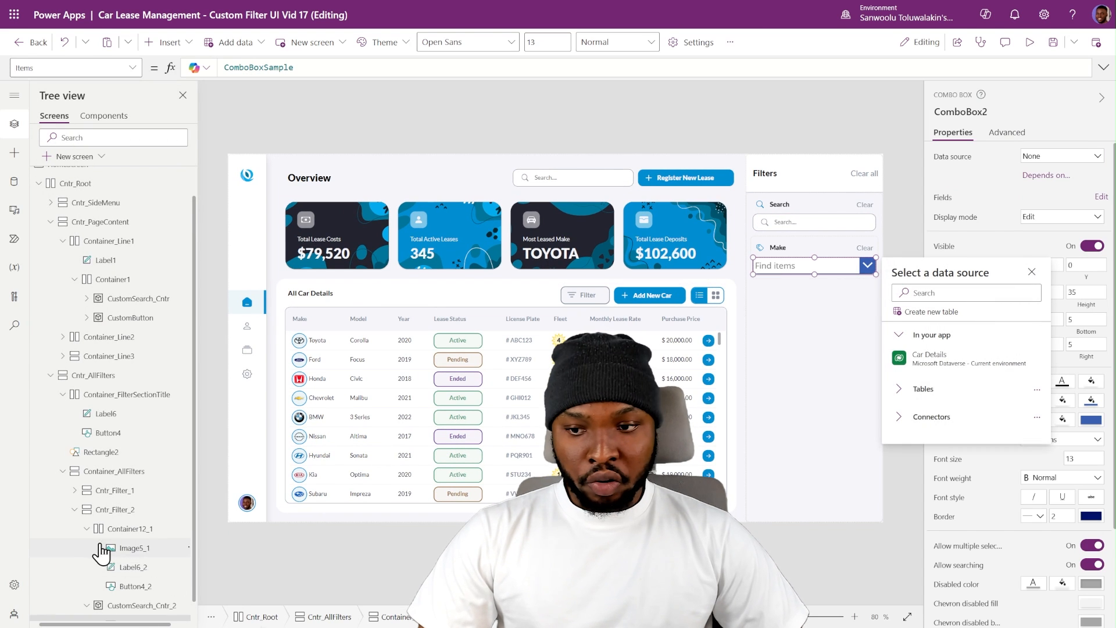
pyautogui.click(140, 606)
pyautogui.scroll(-2, 1037, 480)
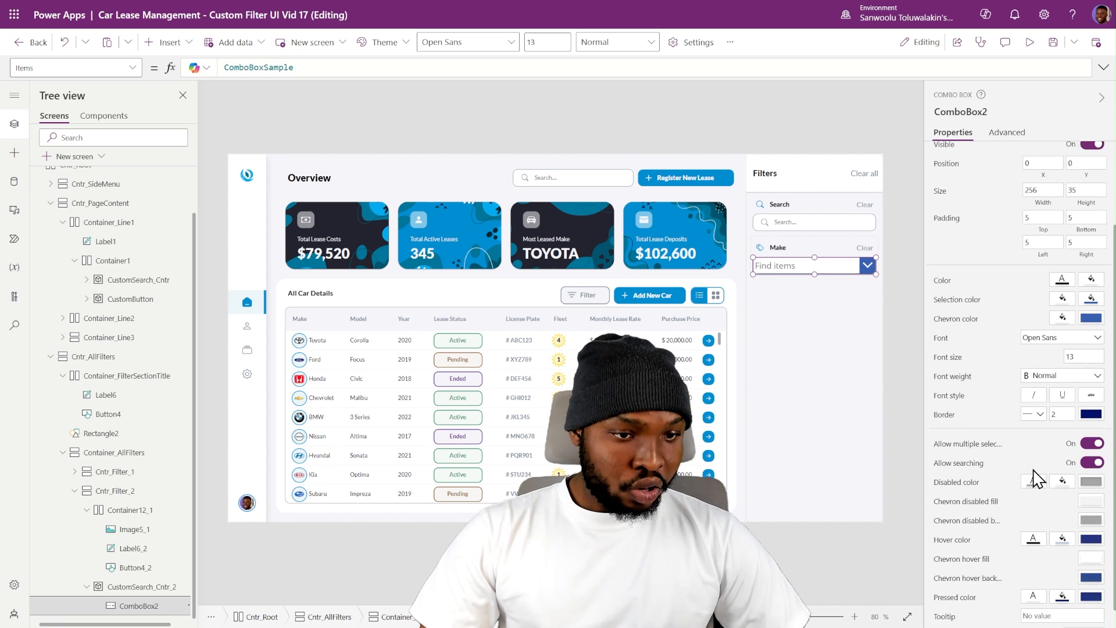
pyautogui.scroll(-1, 1038, 480)
pyautogui.click(1002, 134)
pyautogui.click(1004, 157)
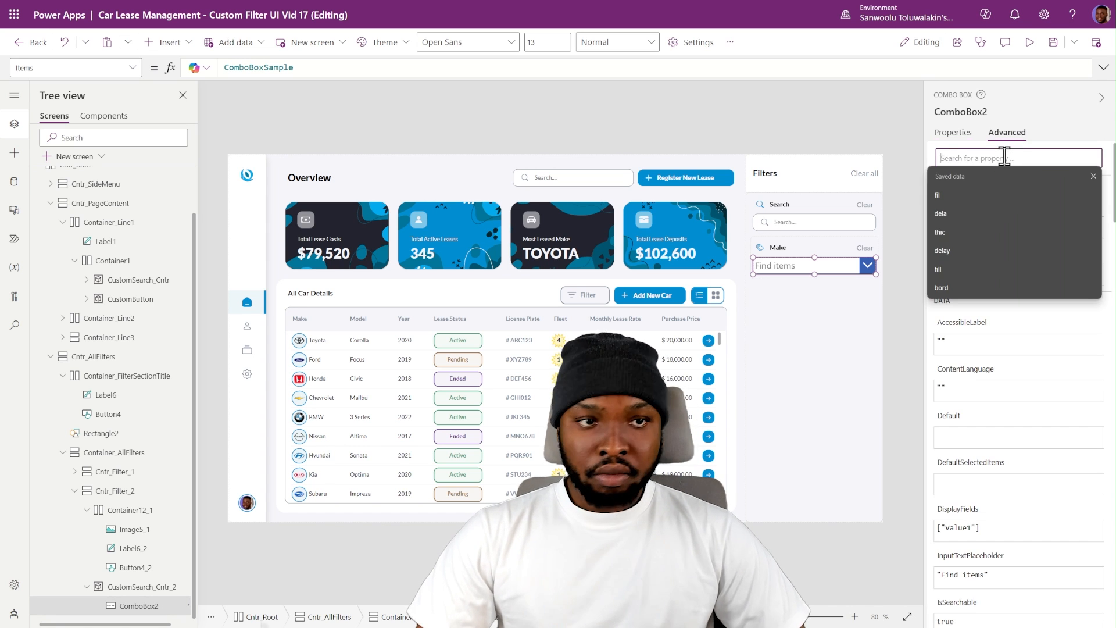
pyautogui.write('radius')
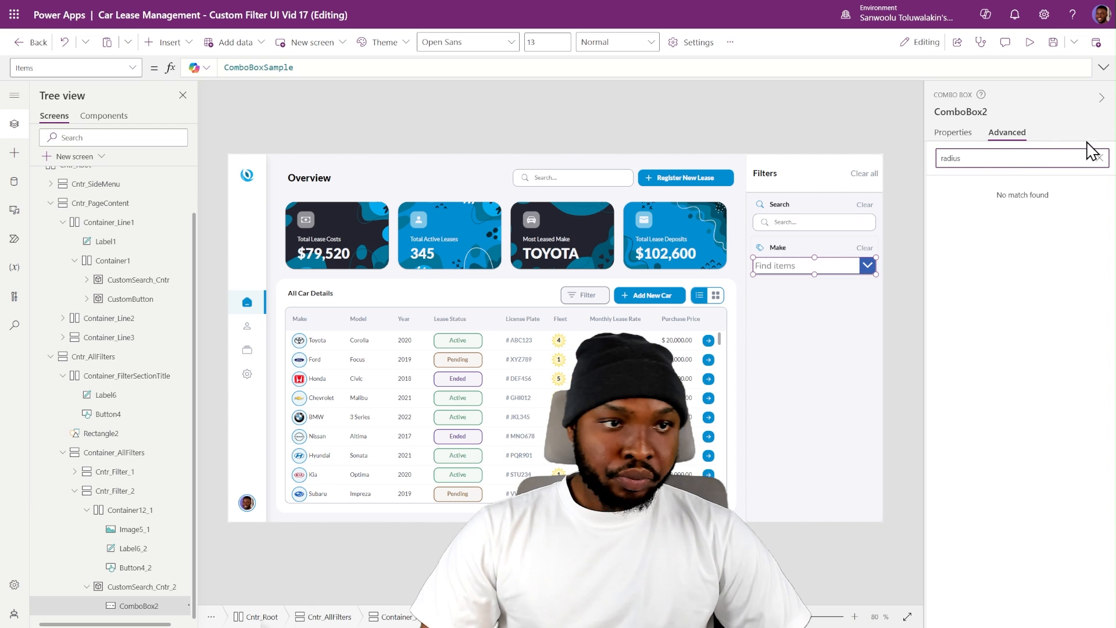
pyautogui.click(1098, 158)
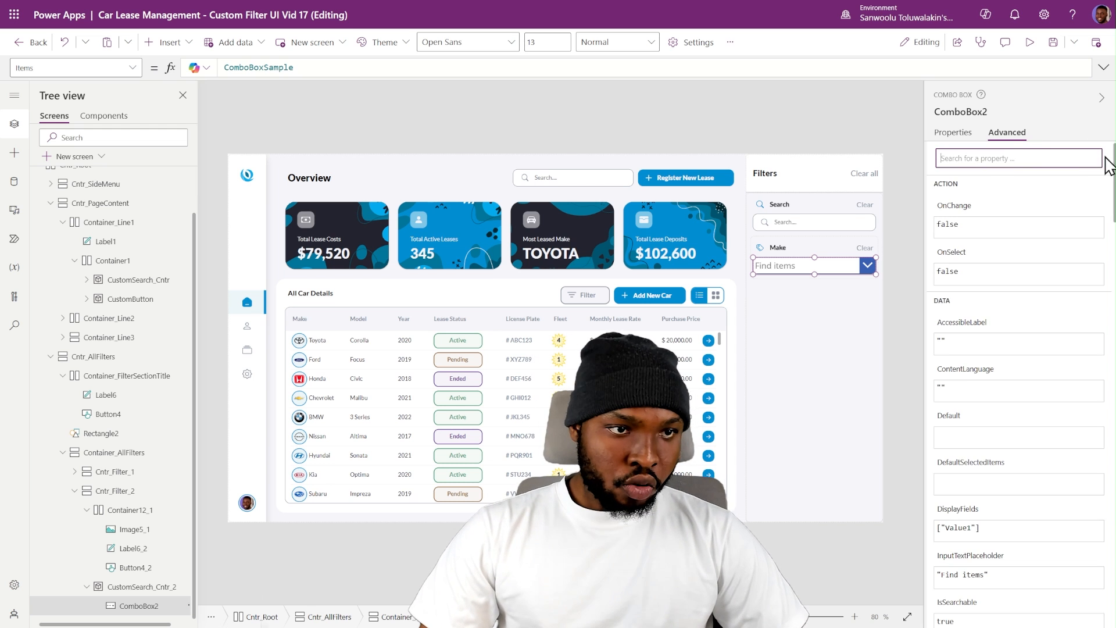
pyautogui.click(960, 135)
pyautogui.click(899, 256)
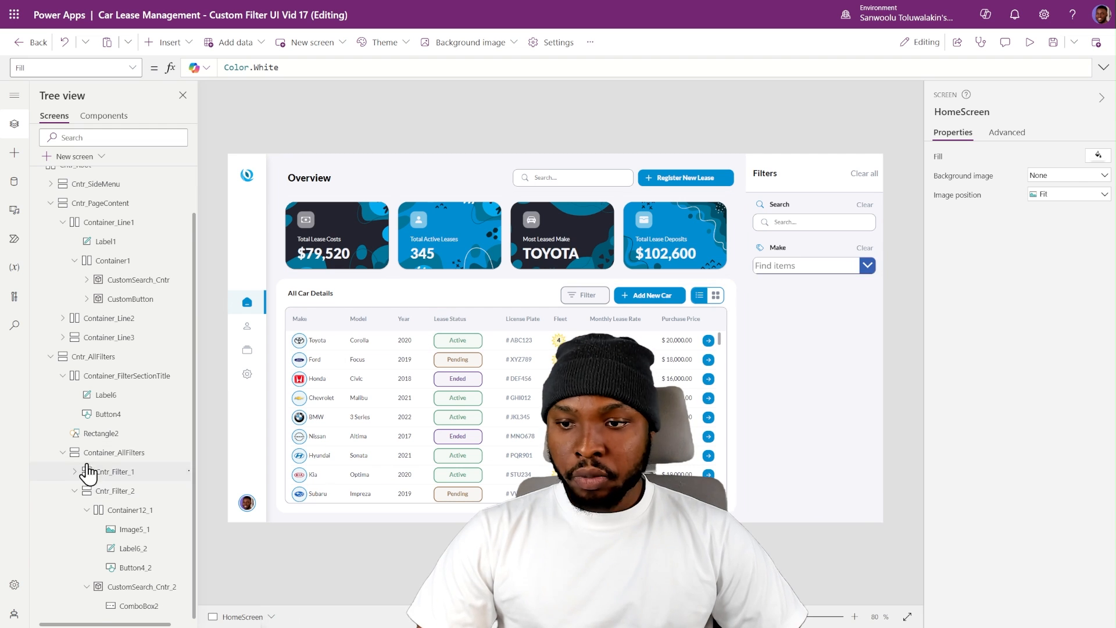
# - Inspect the border settings and border colour formula of CustomSearch_Cntr_2, the container around the Make combo box
pyautogui.click(798, 266)
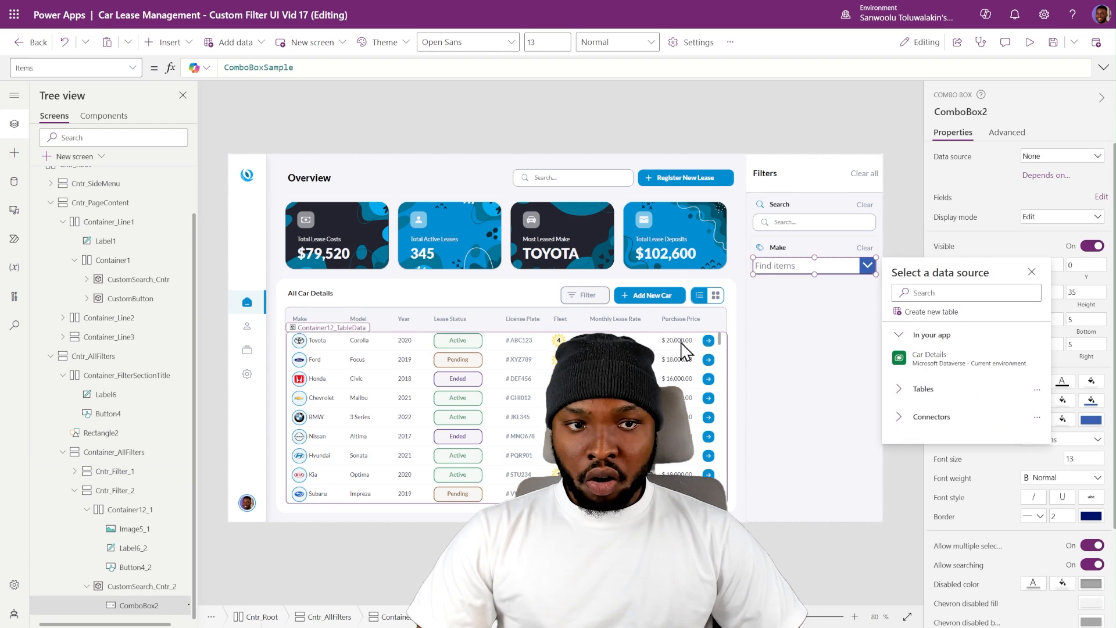
pyautogui.click(903, 238)
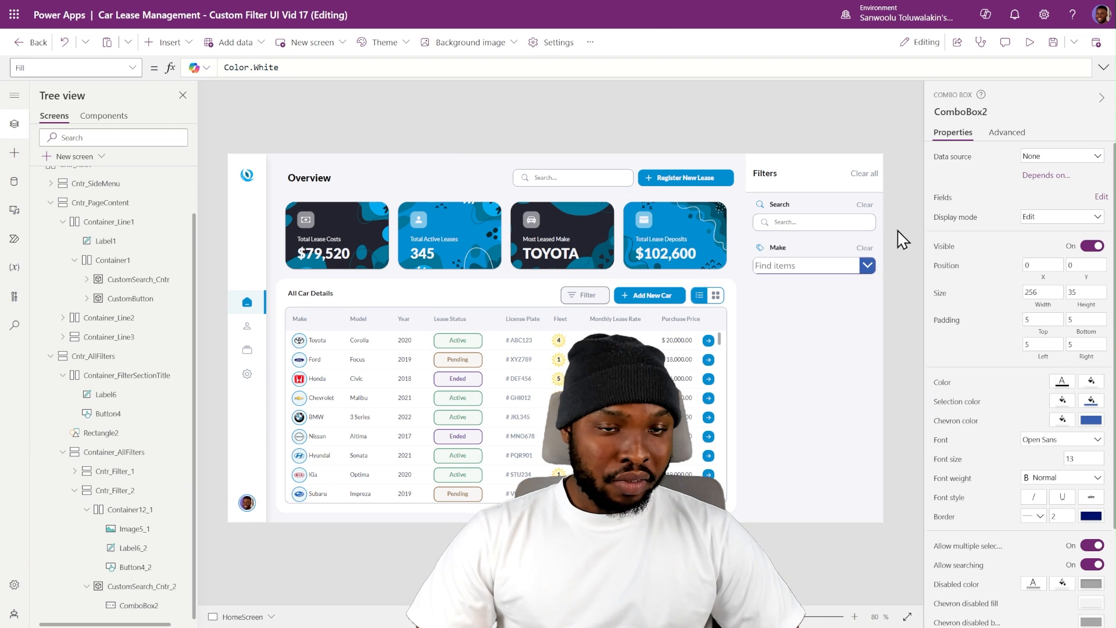
pyautogui.click(860, 266)
pyautogui.click(133, 587)
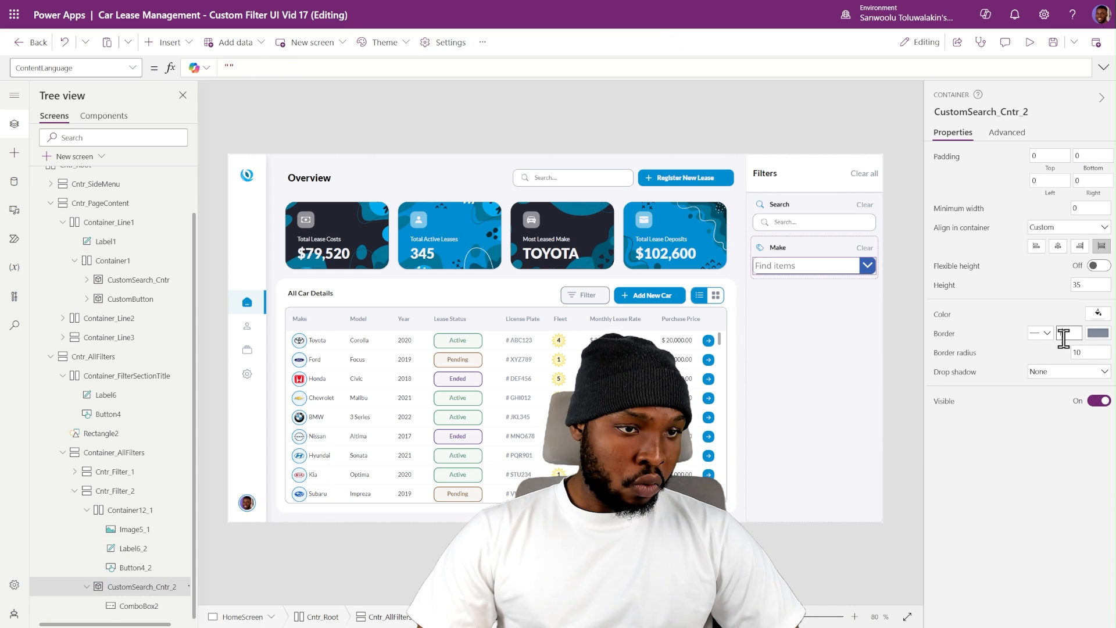
pyautogui.click(1092, 337)
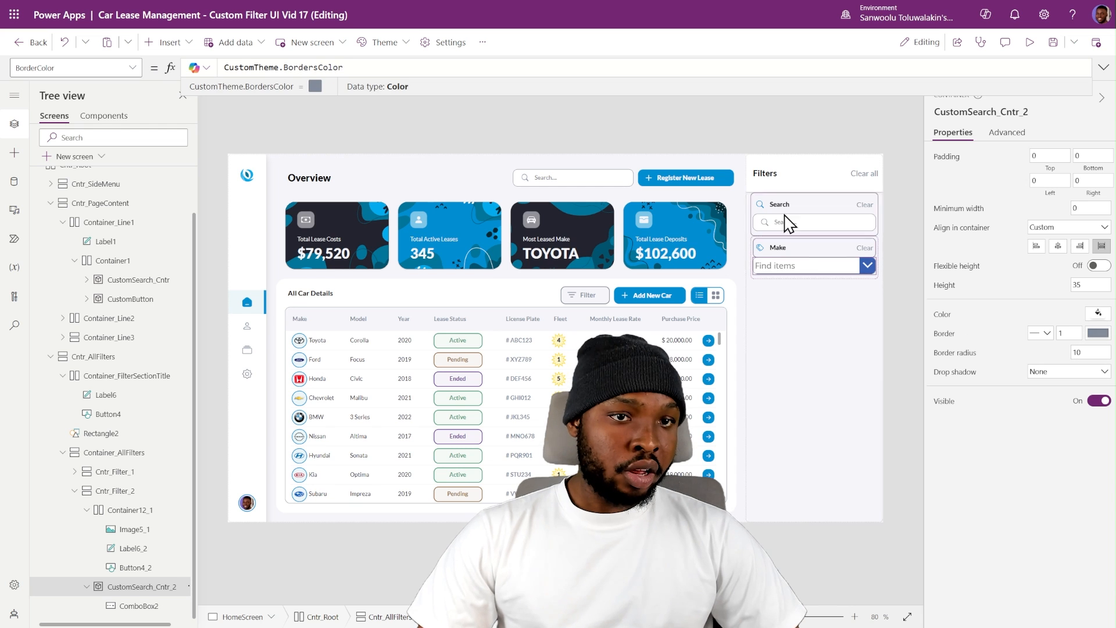
pyautogui.click(219, 526)
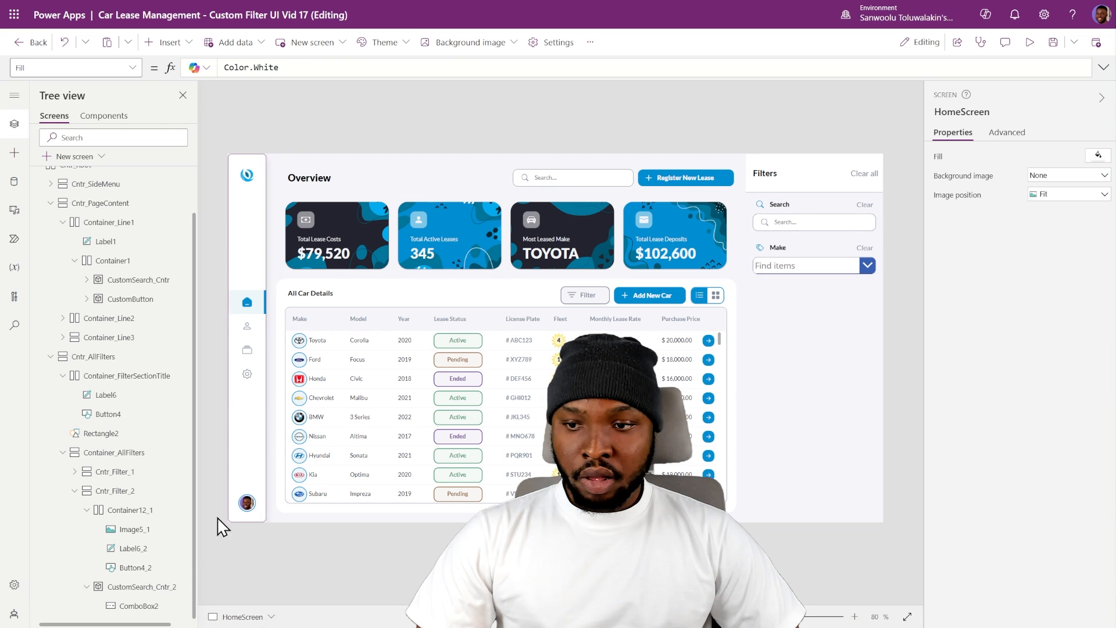
# - Set the Make combo box's border style to None
pyautogui.click(146, 605)
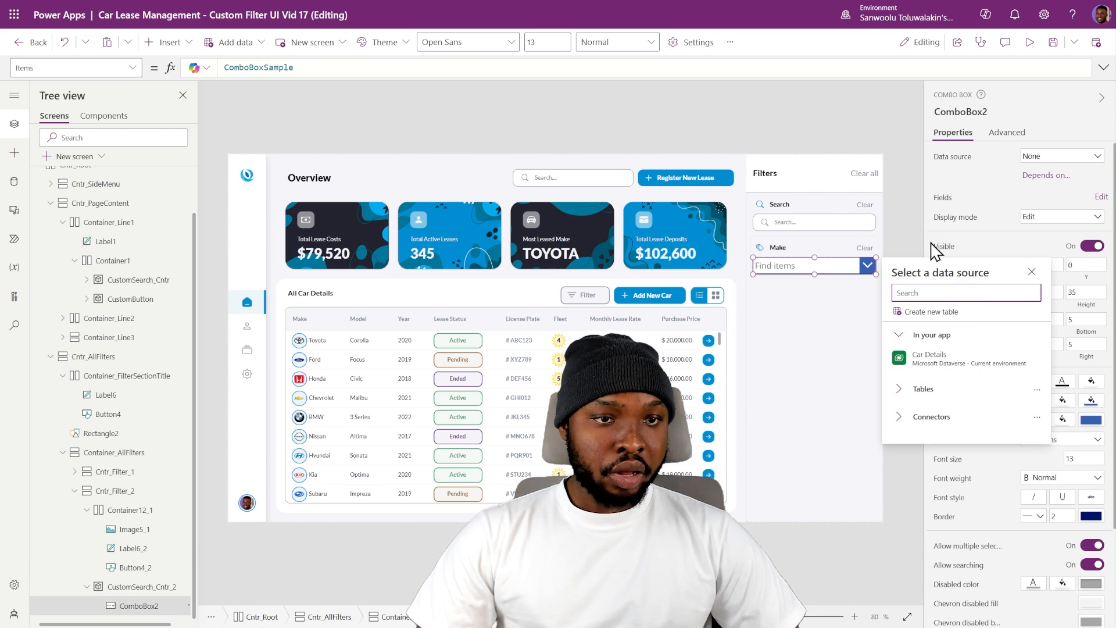
pyautogui.click(983, 254)
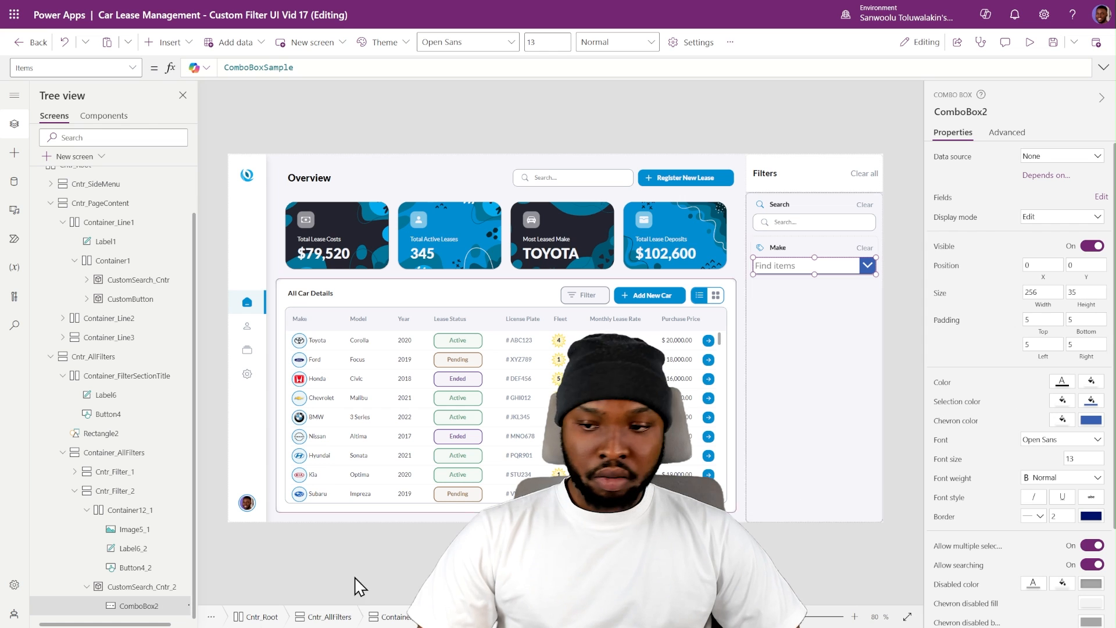
pyautogui.click(1039, 517)
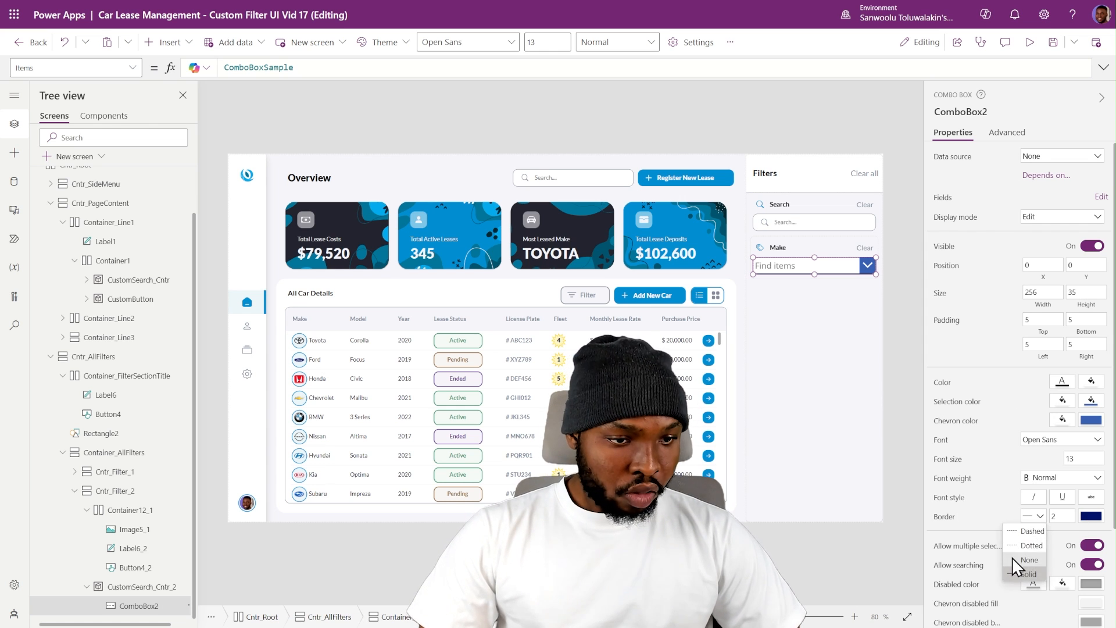
pyautogui.click(1016, 560)
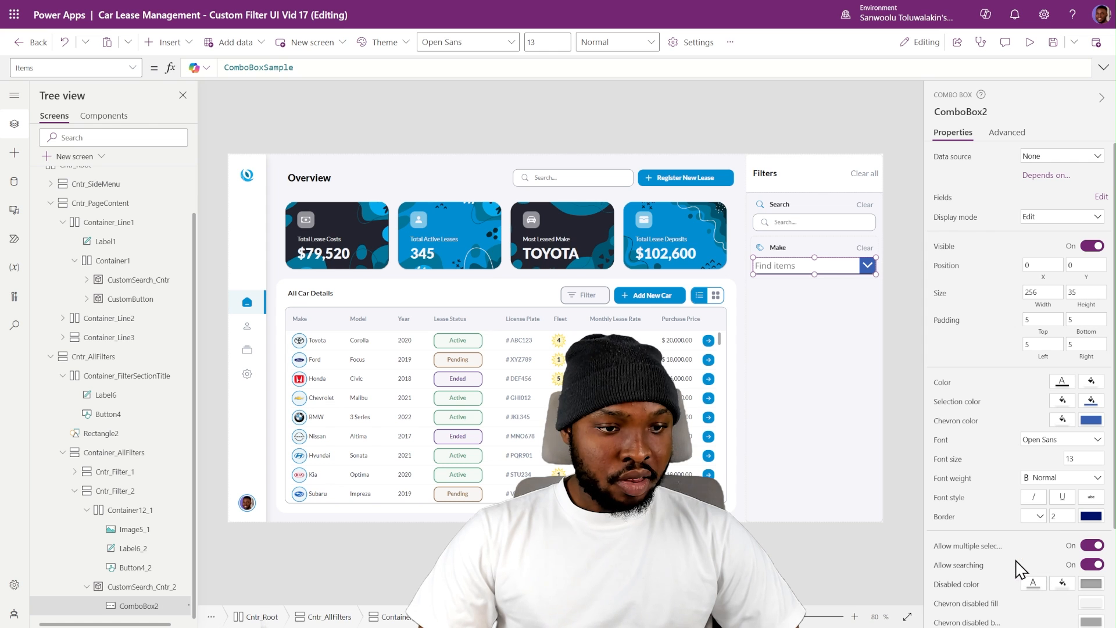
pyautogui.click(889, 244)
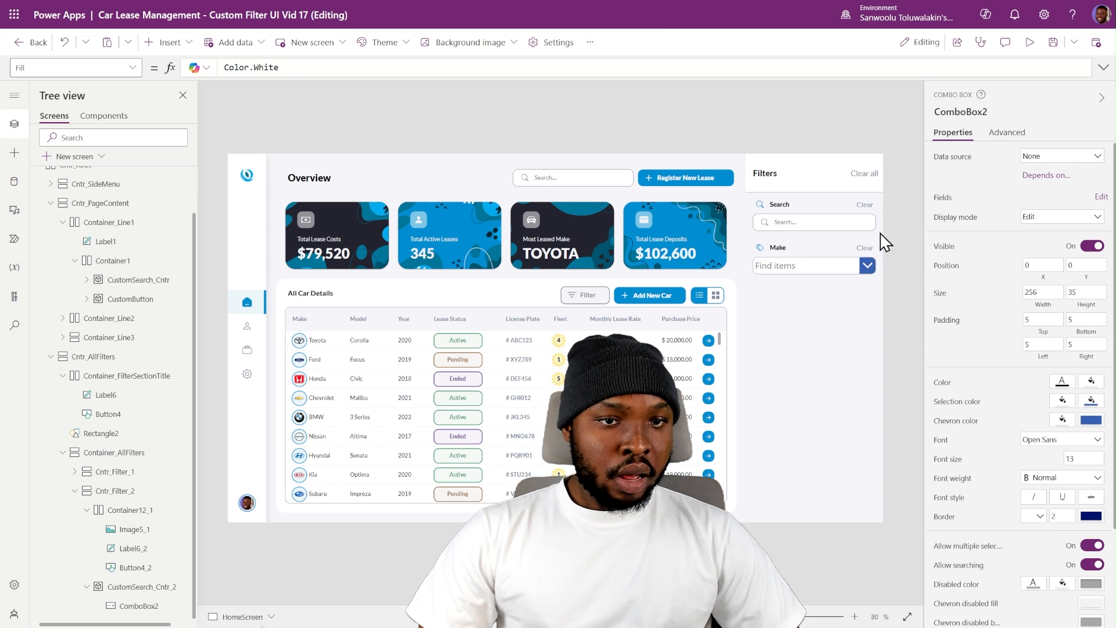
# - Set the Make combo box's width to Parent.Width and its height to Parent.Height
pyautogui.click(825, 269)
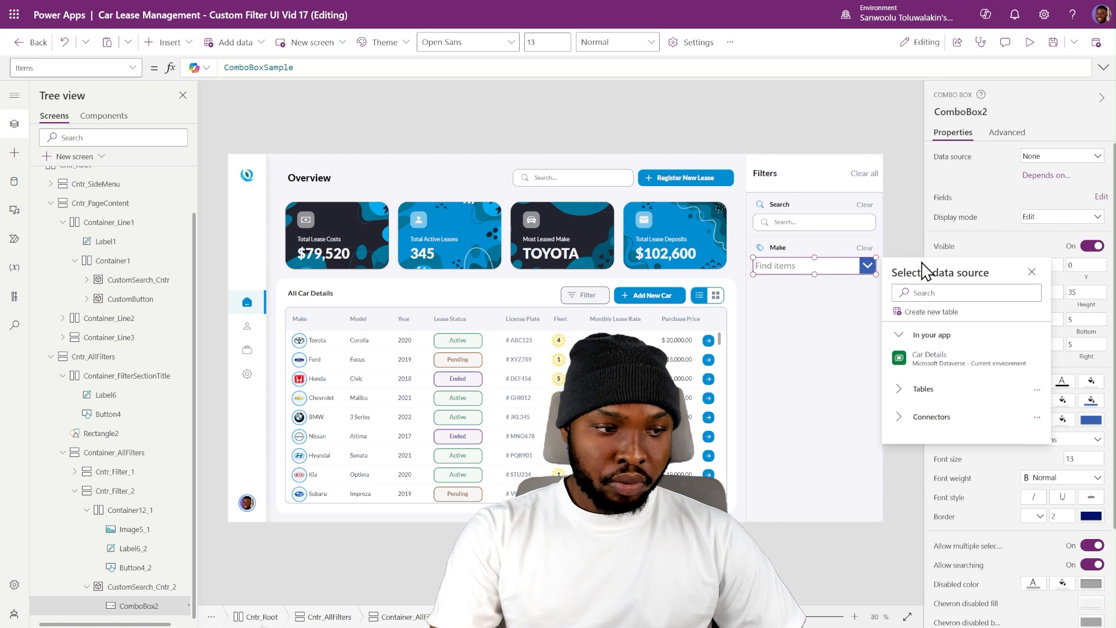
pyautogui.click(835, 263)
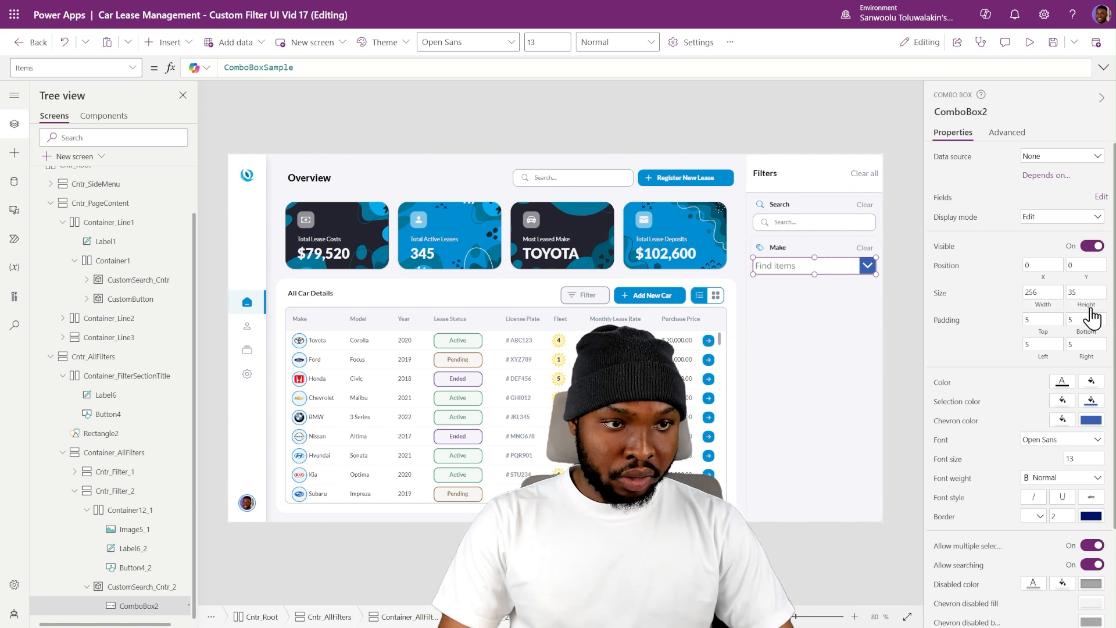
pyautogui.click(1038, 265)
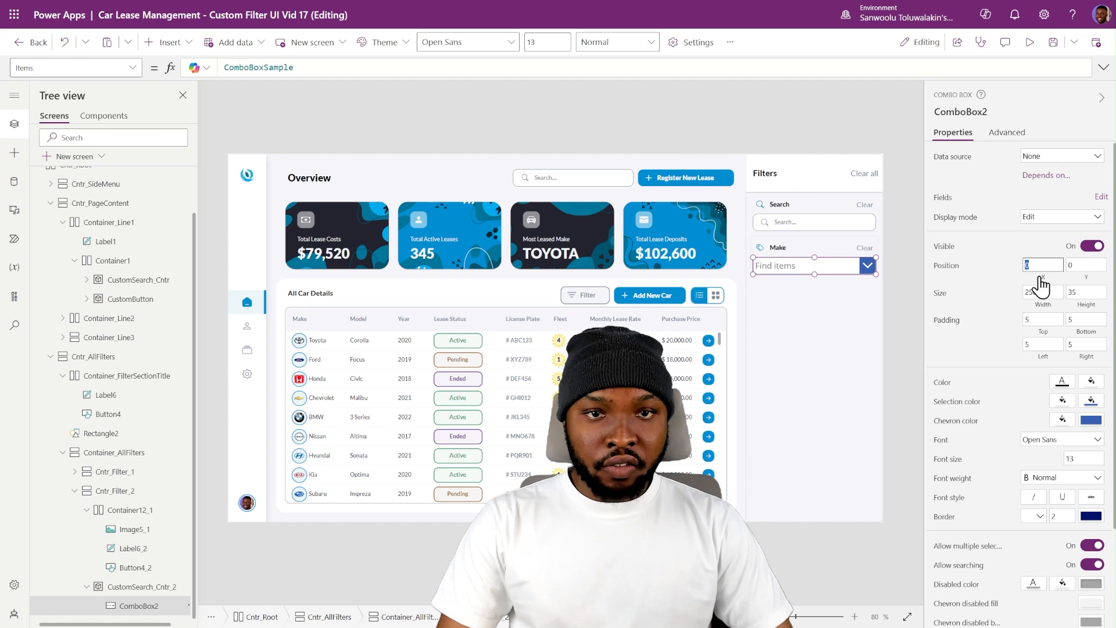
pyautogui.click(1091, 275)
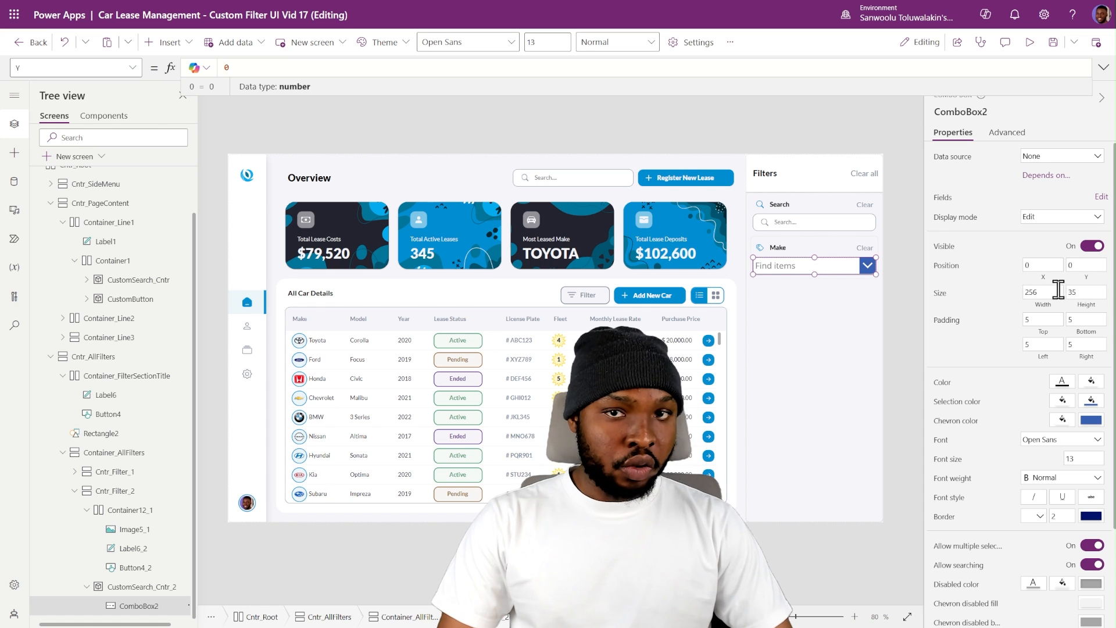
pyautogui.click(1052, 312)
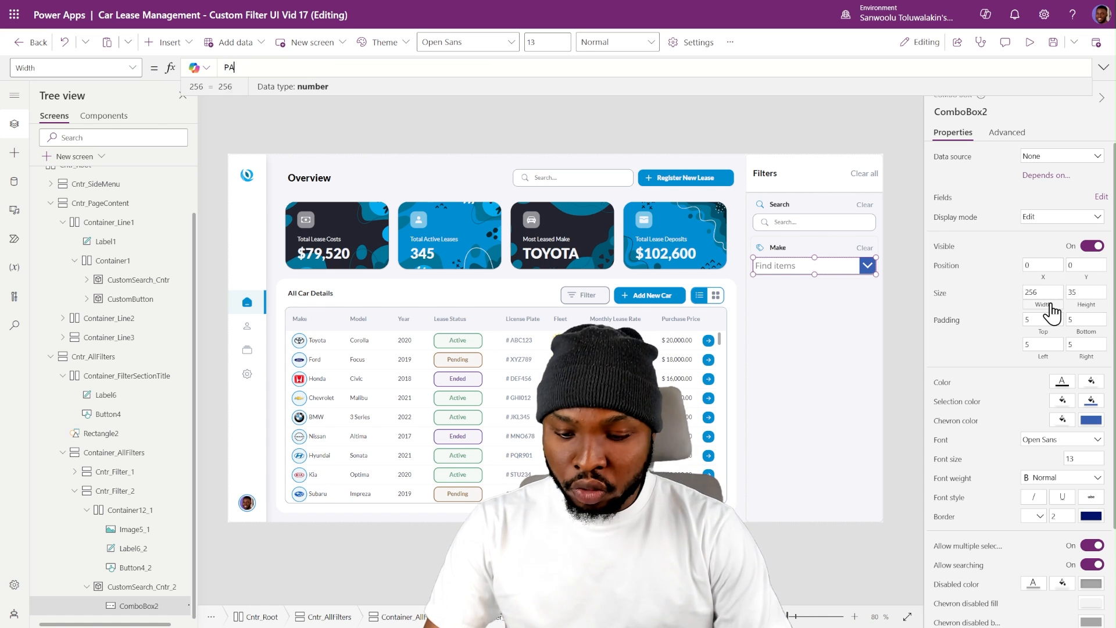
pyautogui.write('PA')
pyautogui.press('Tab')
pyautogui.click(1092, 317)
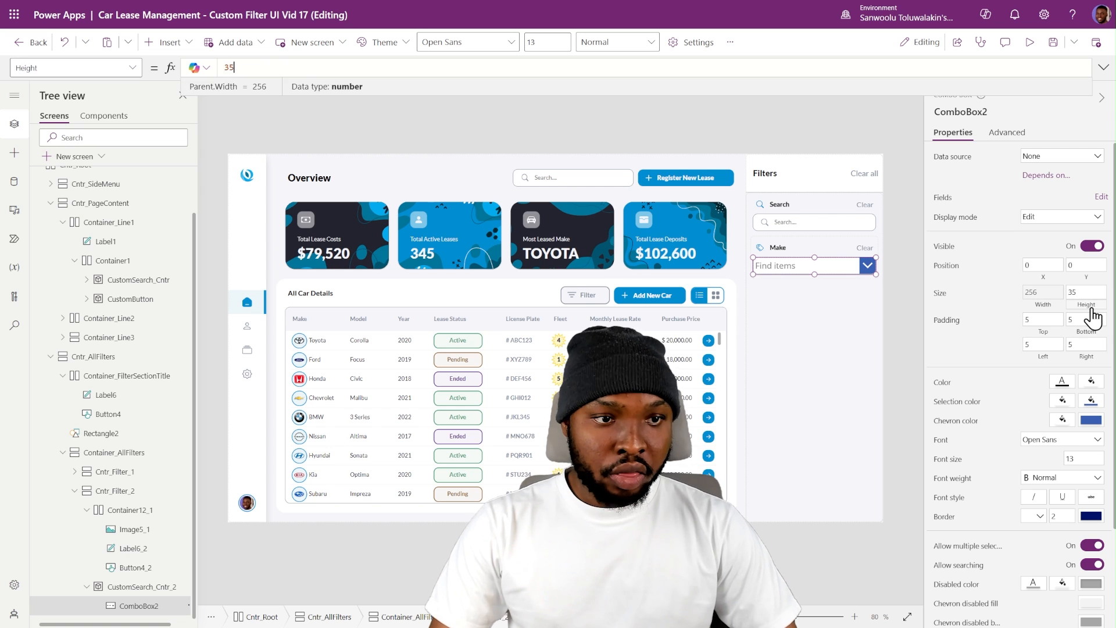
pyautogui.write('par')
pyautogui.press('Tab')
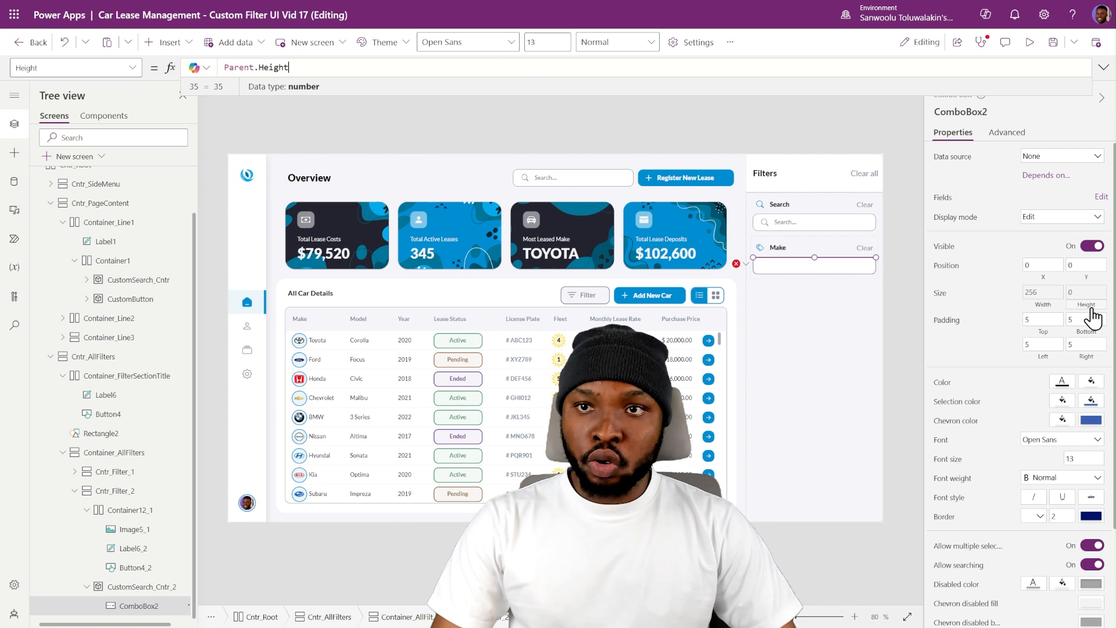
pyautogui.click(993, 291)
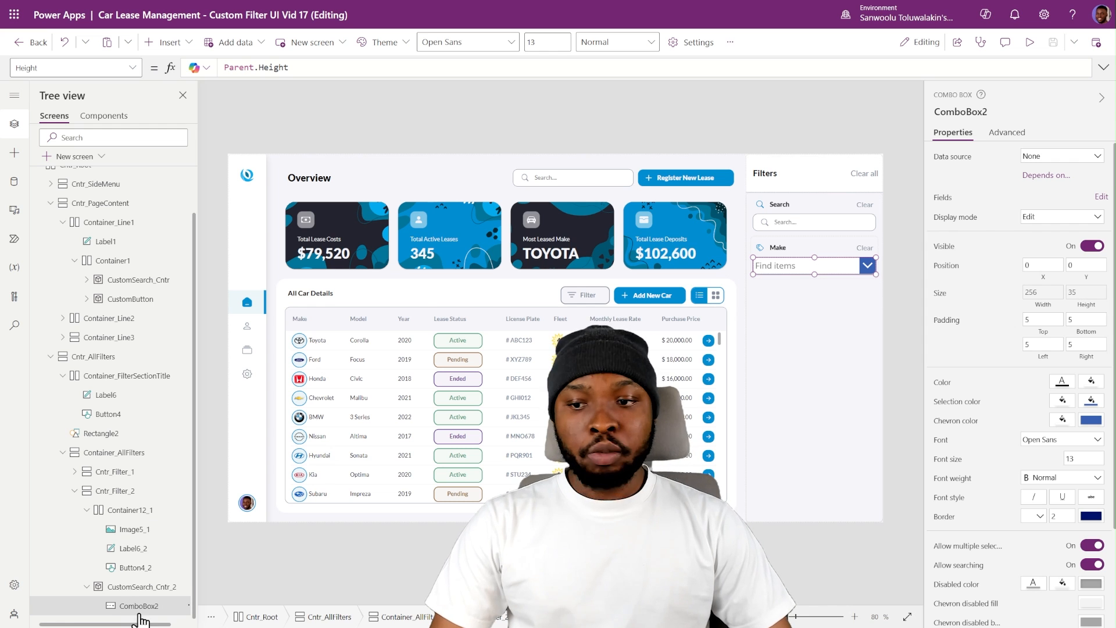
pyautogui.click(131, 587)
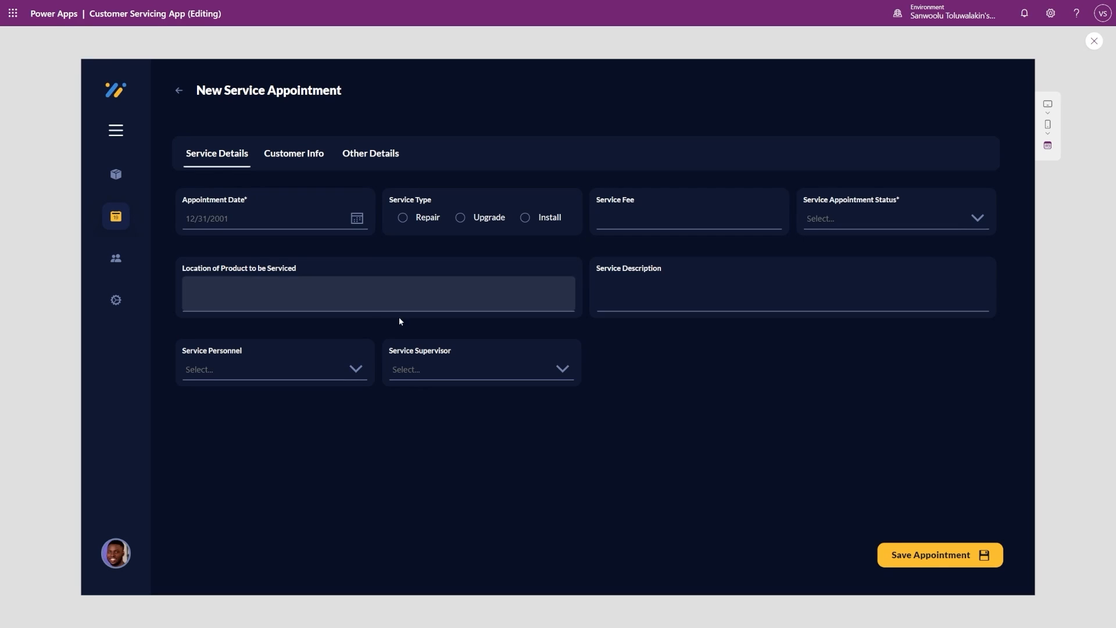
# - In the Customer Servicing App preview, set the appointment date to 11/10/2023, the service type to Repair and the service fee to 2000
pyautogui.click(361, 224)
pyautogui.click(272, 306)
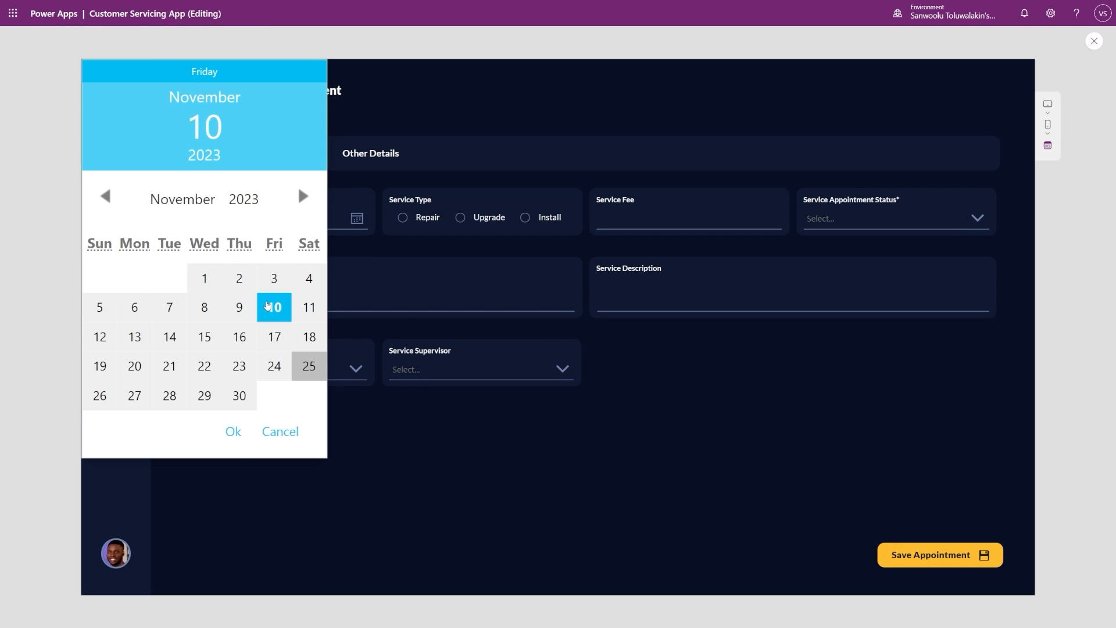
pyautogui.click(232, 429)
pyautogui.click(404, 217)
pyautogui.click(747, 217)
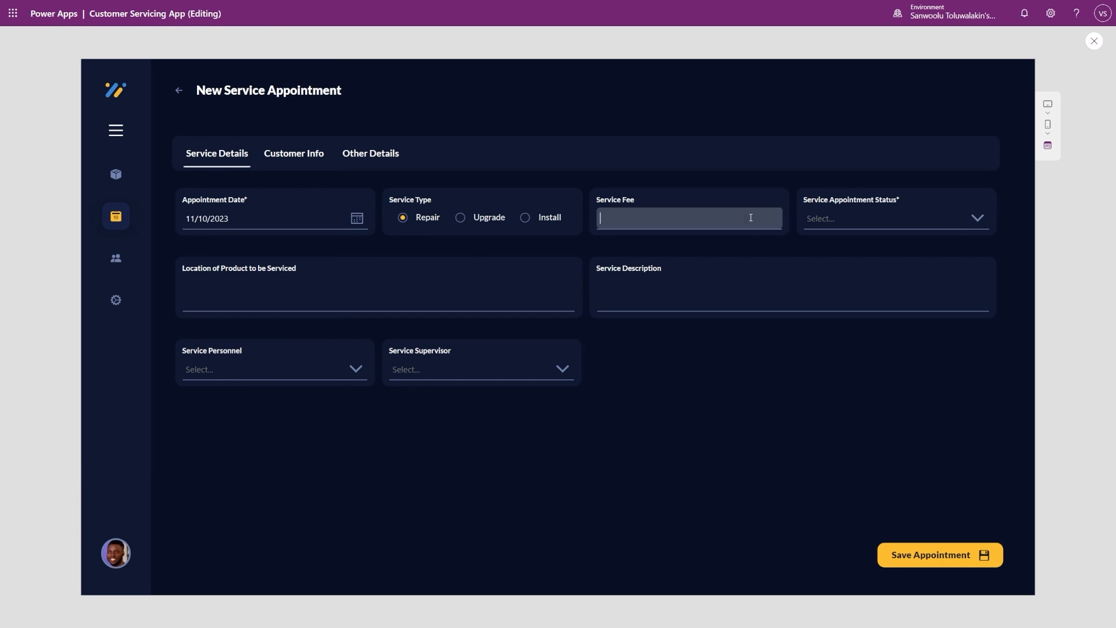
pyautogui.write('2000')
# - Set the service appointment status to Completed and view the form's Customer Info and Other Details sections
pyautogui.click(889, 221)
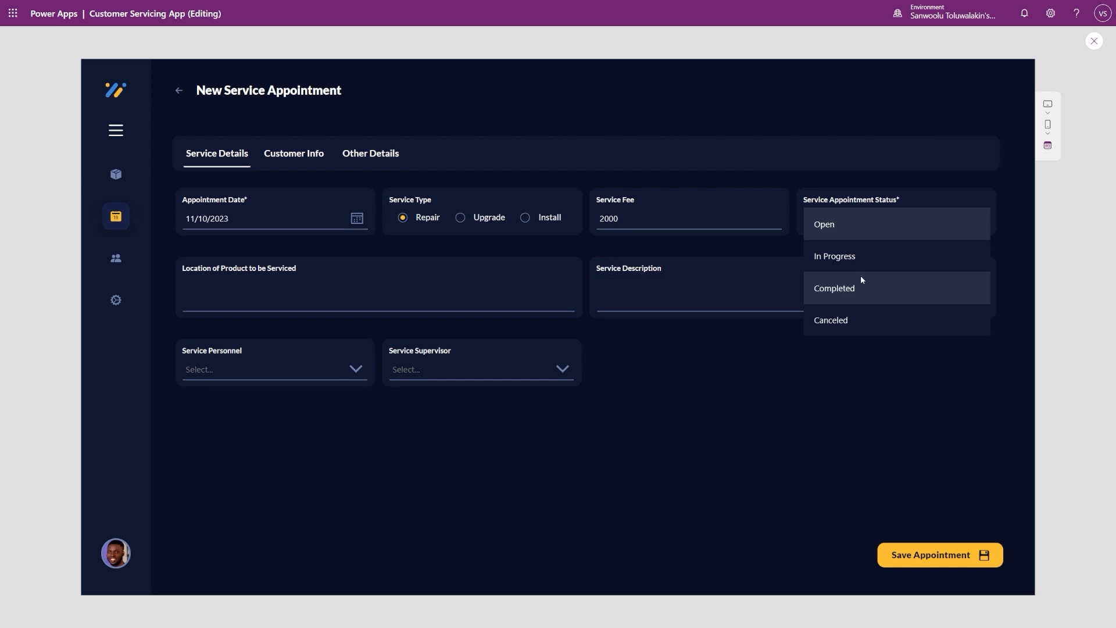
pyautogui.click(850, 289)
pyautogui.click(294, 153)
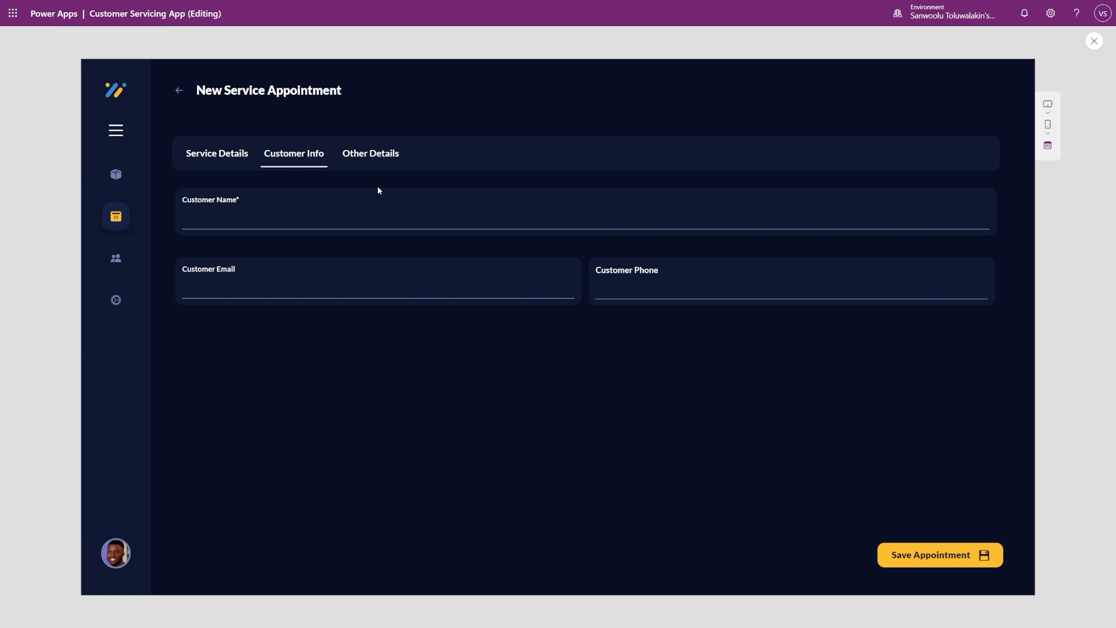
pyautogui.click(378, 155)
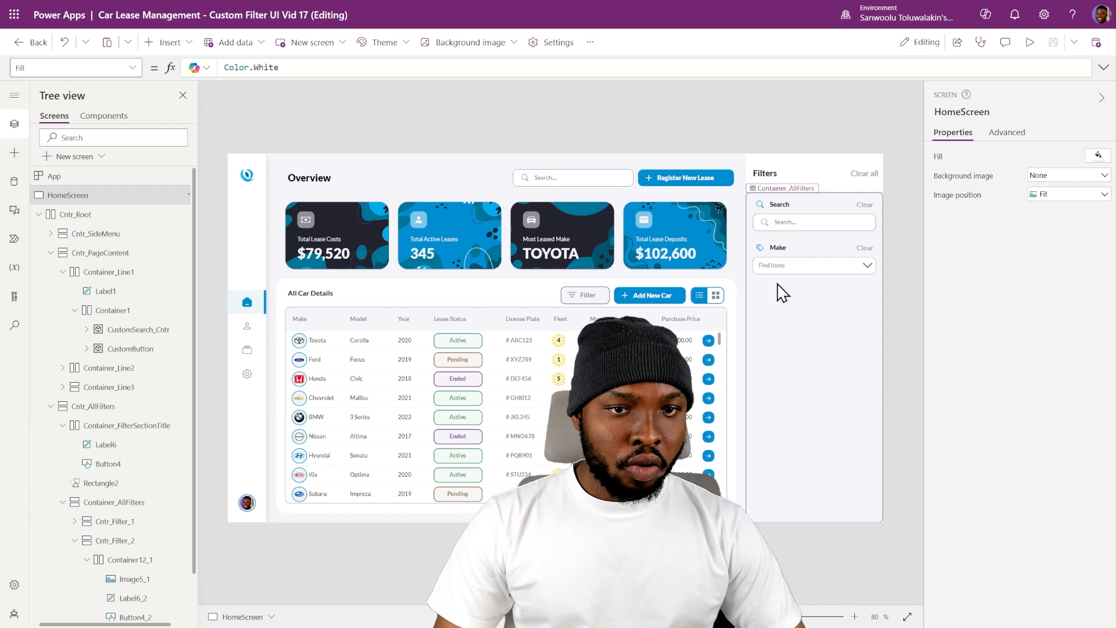
# - Back in the Car Lease Management app, set the Make combo box's InputTextPlaceholder to "Select Car Make"
pyautogui.click(773, 266)
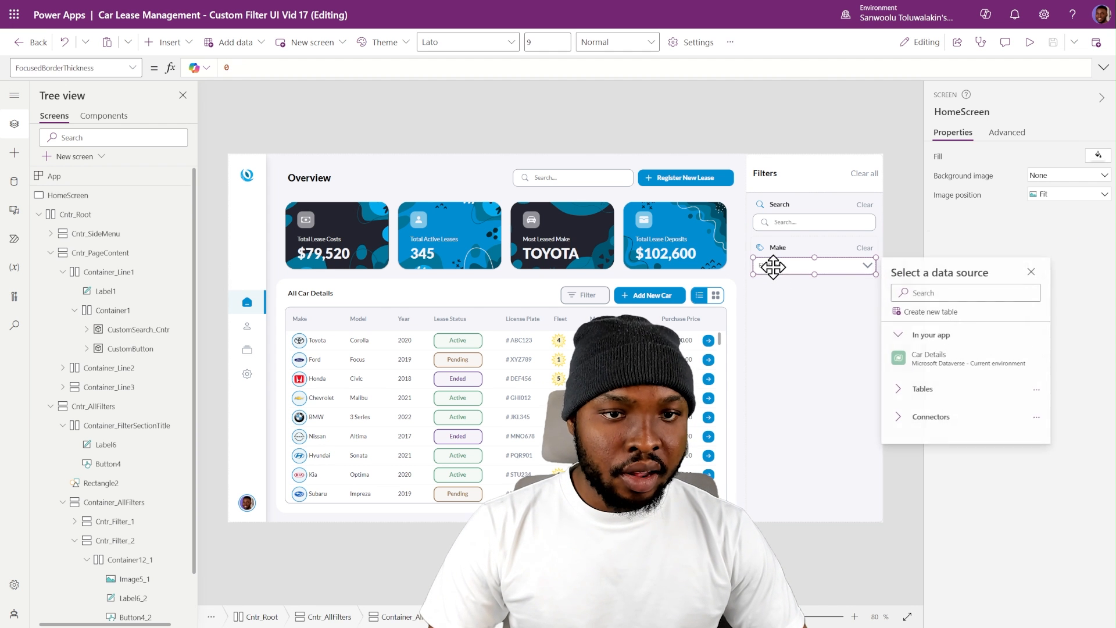
pyautogui.click(1007, 133)
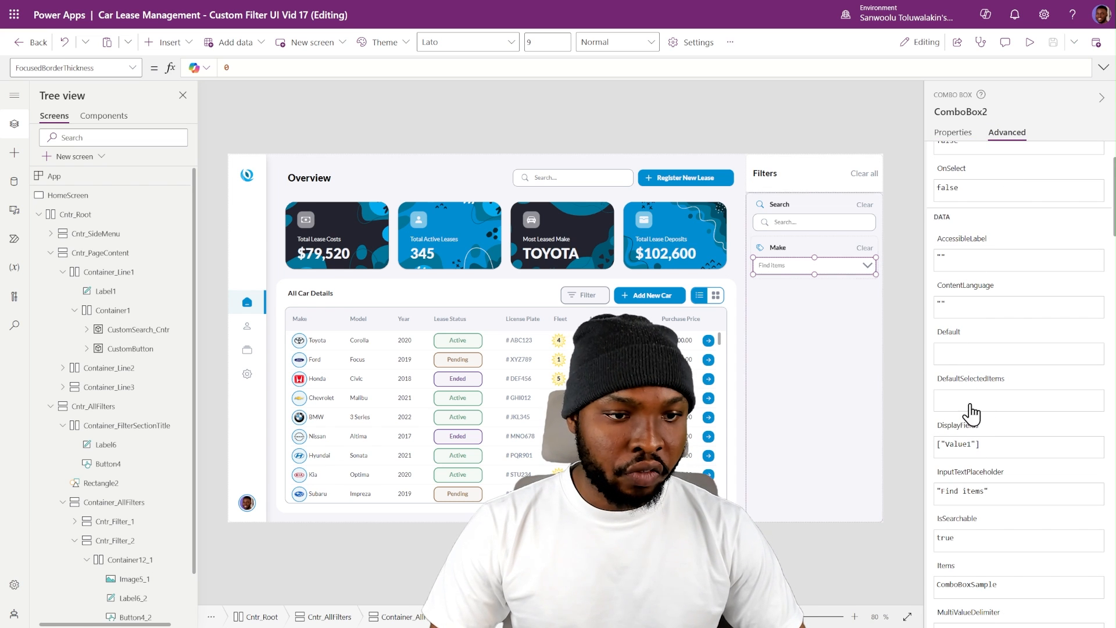
pyautogui.scroll(-2, 977, 413)
pyautogui.tripleClick(992, 382)
pyautogui.write('"Select Car Make"')
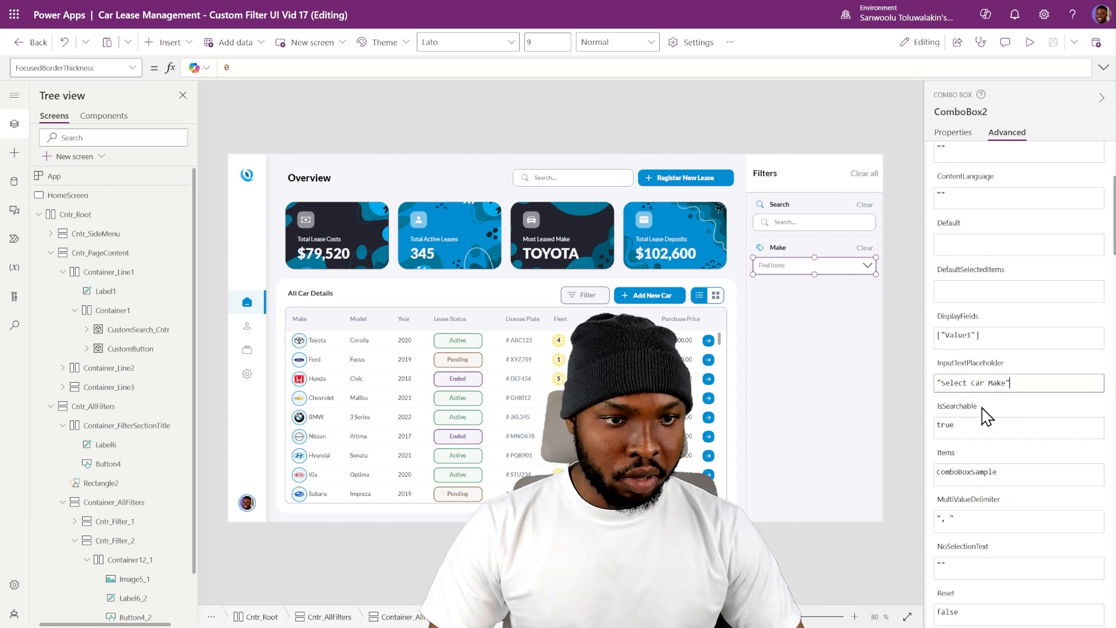
pyautogui.click(912, 351)
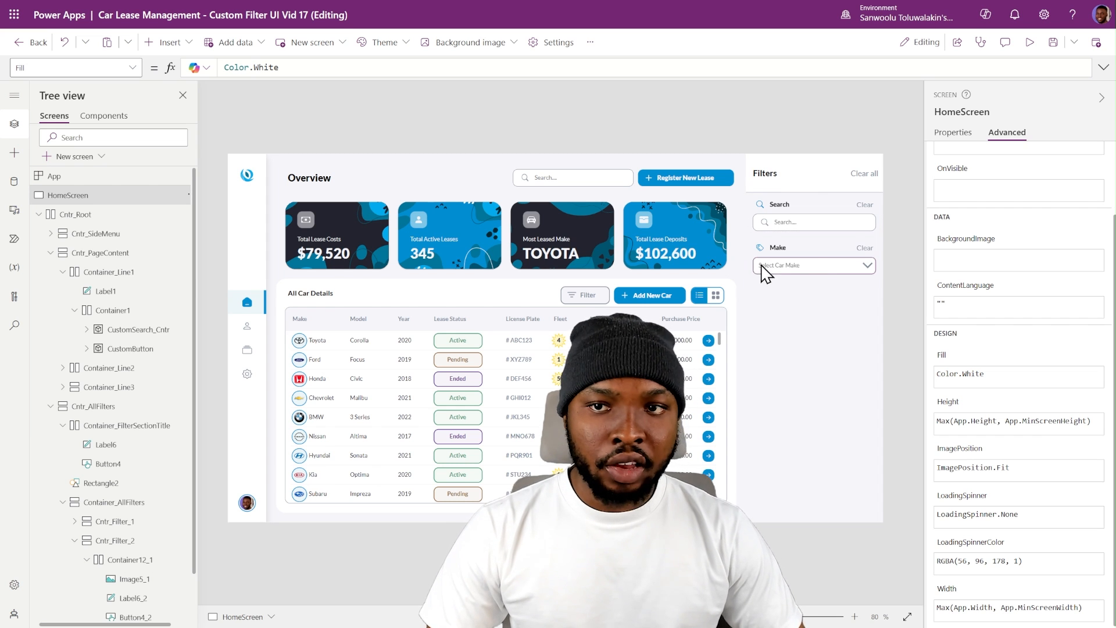
# - Set the Make combo box's Items formula to Sort(Distinct('Car Details',Make),Value)
pyautogui.click(956, 138)
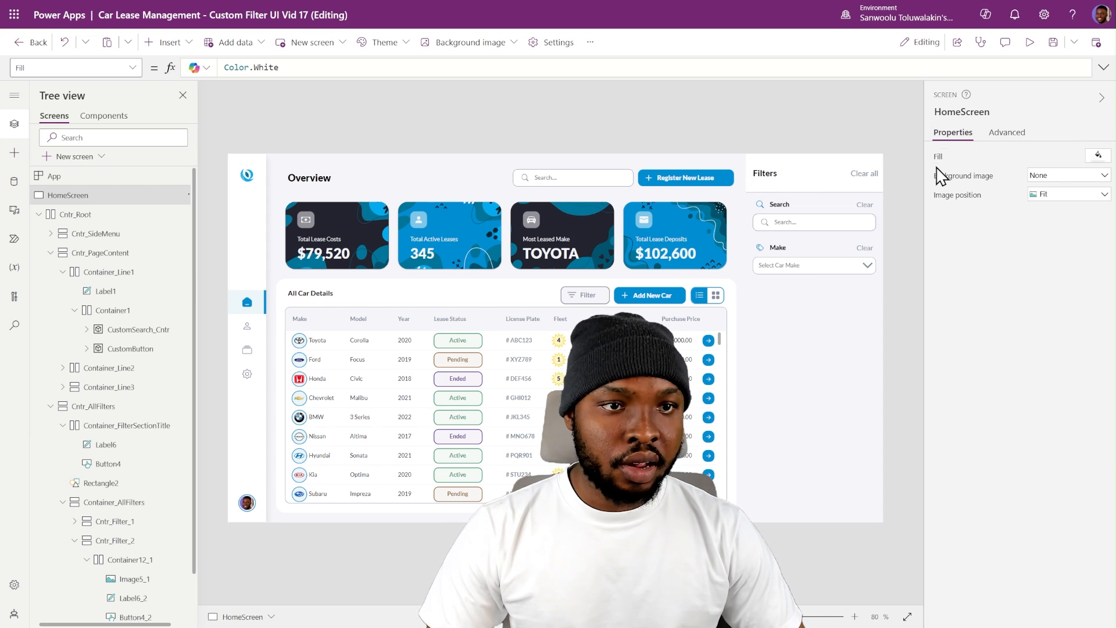
pyautogui.click(829, 273)
pyautogui.click(956, 162)
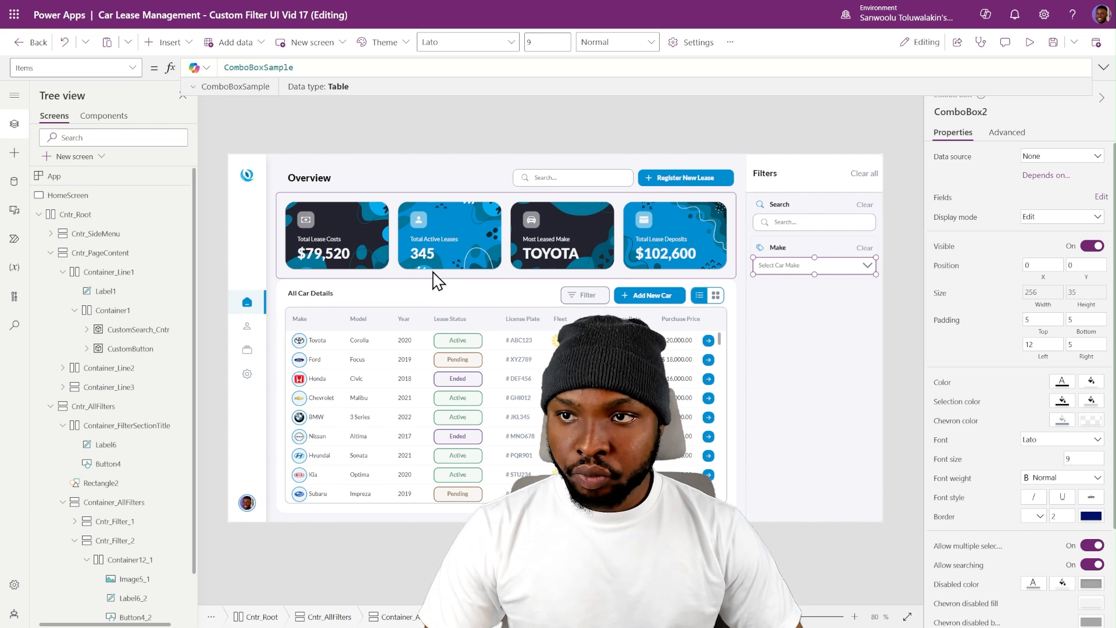
pyautogui.hotkey('ctrl', 'a')
pyautogui.write("Sort(Distinct('Car Details',Make),Value)")
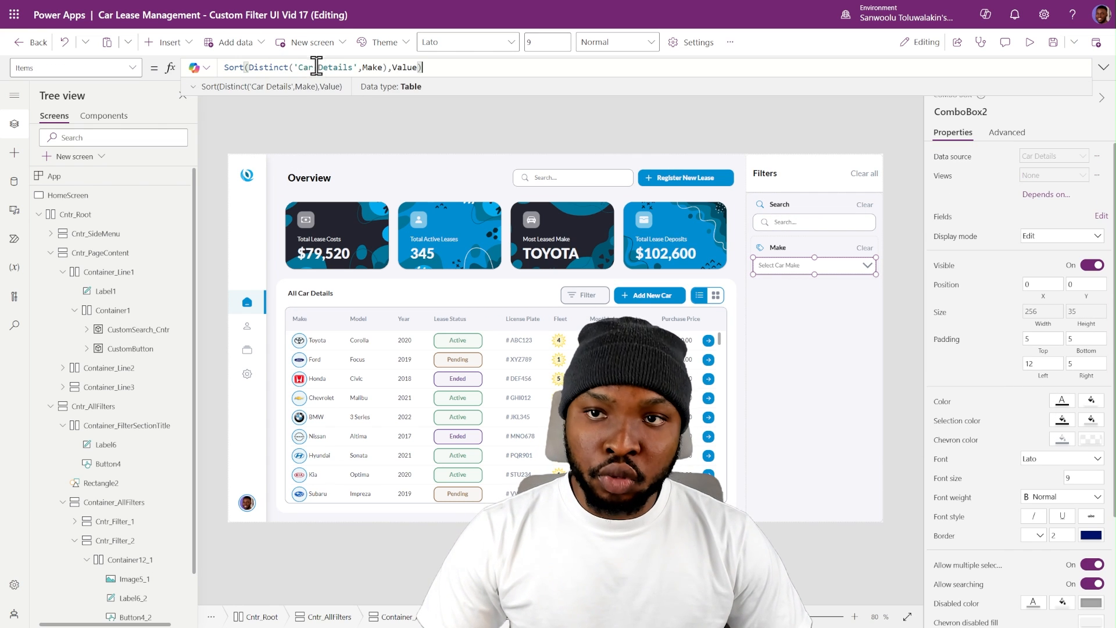
# - Review the table, column and sort arguments of the Items formula and browse the Make combo box's list of options
pyautogui.moveTo(293, 67); pyautogui.dragTo(355, 69)
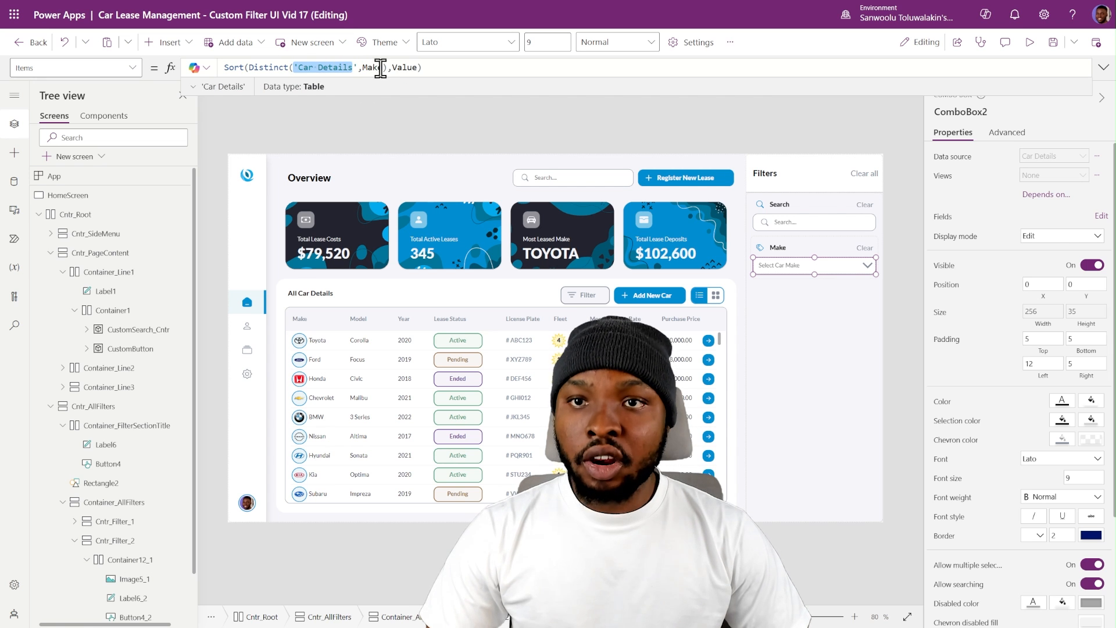
pyautogui.doubleClick(373, 68)
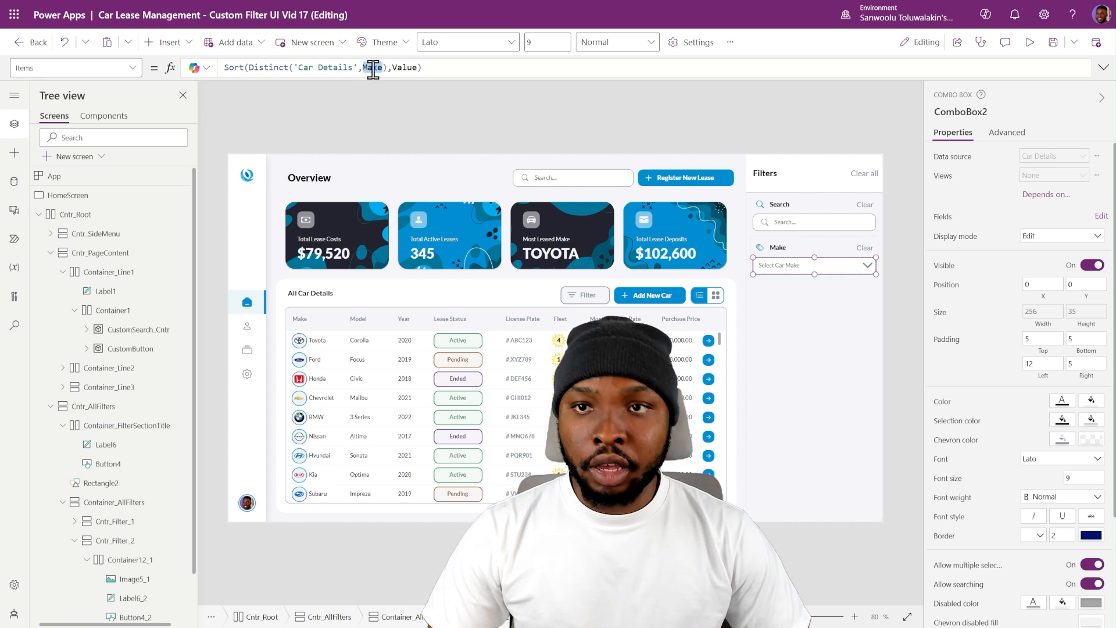
pyautogui.doubleClick(411, 68)
pyautogui.keyDown('alt'); pyautogui.click(864, 265); pyautogui.keyUp('alt')
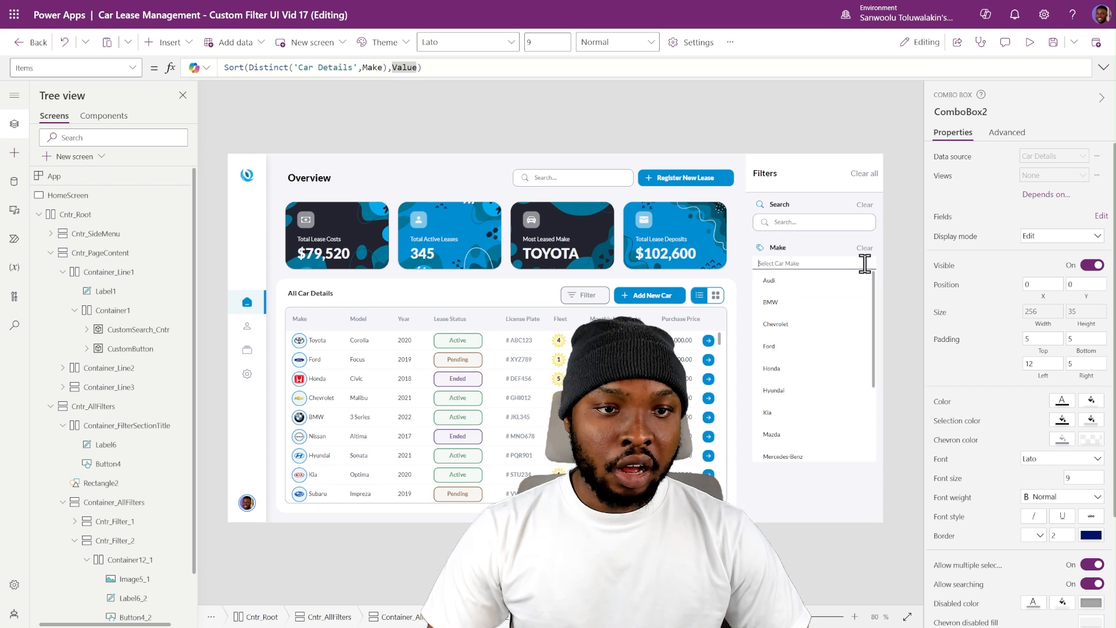
pyautogui.scroll(-4, 799, 424)
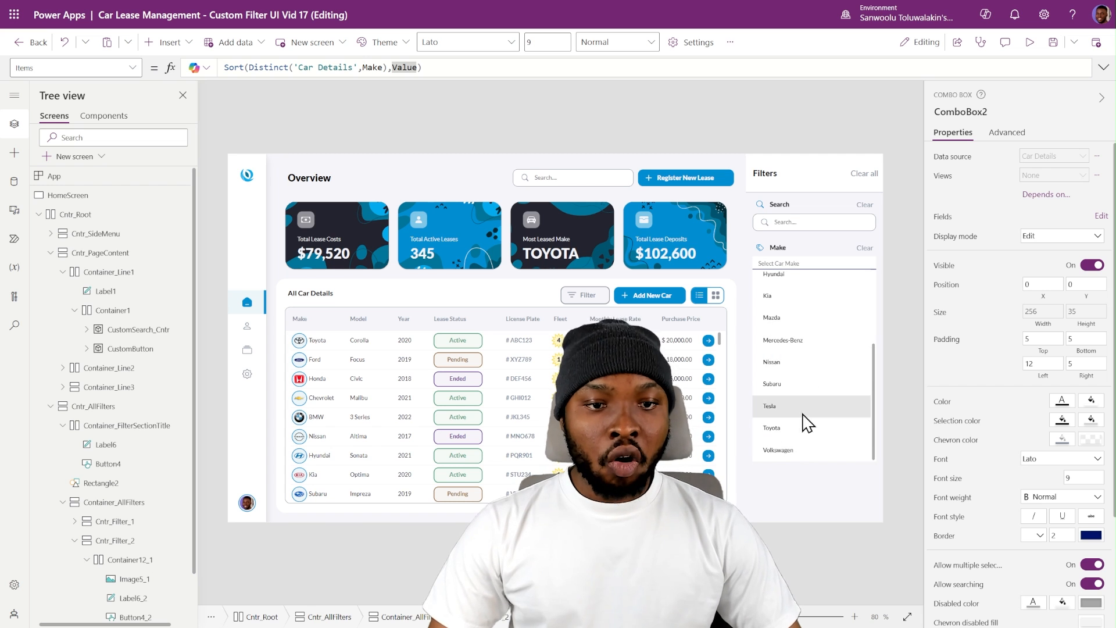
pyautogui.scroll(4, 819, 372)
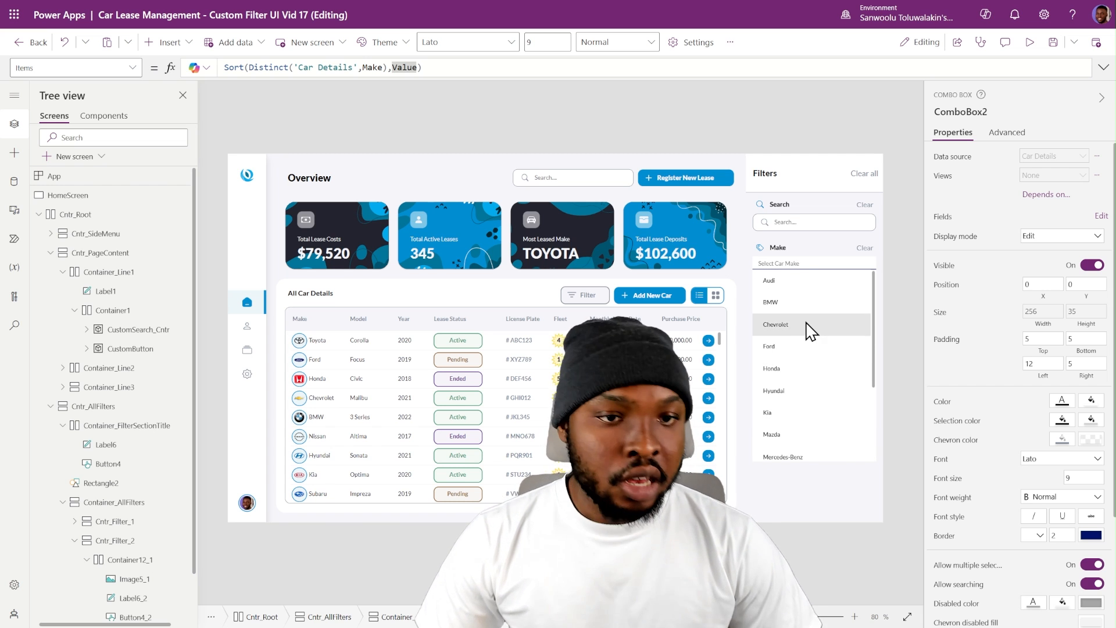
pyautogui.click(894, 263)
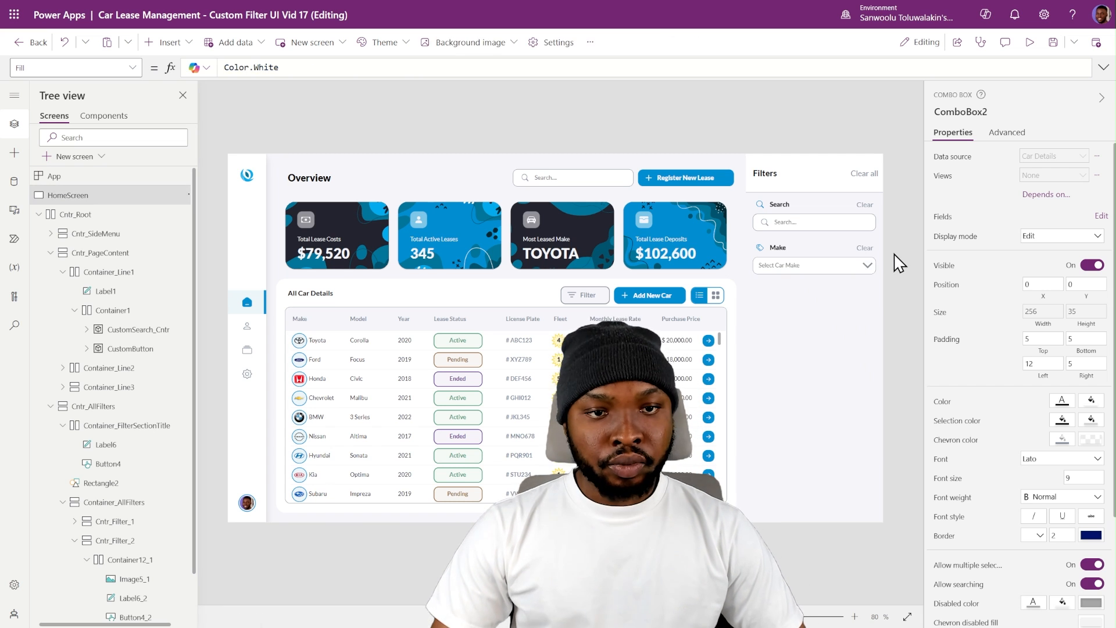
# - Copy the Make combo box's name and set the Make section's Clear button OnSelect formula to Reset(ComboBox2)
pyautogui.click(856, 268)
pyautogui.click(960, 109)
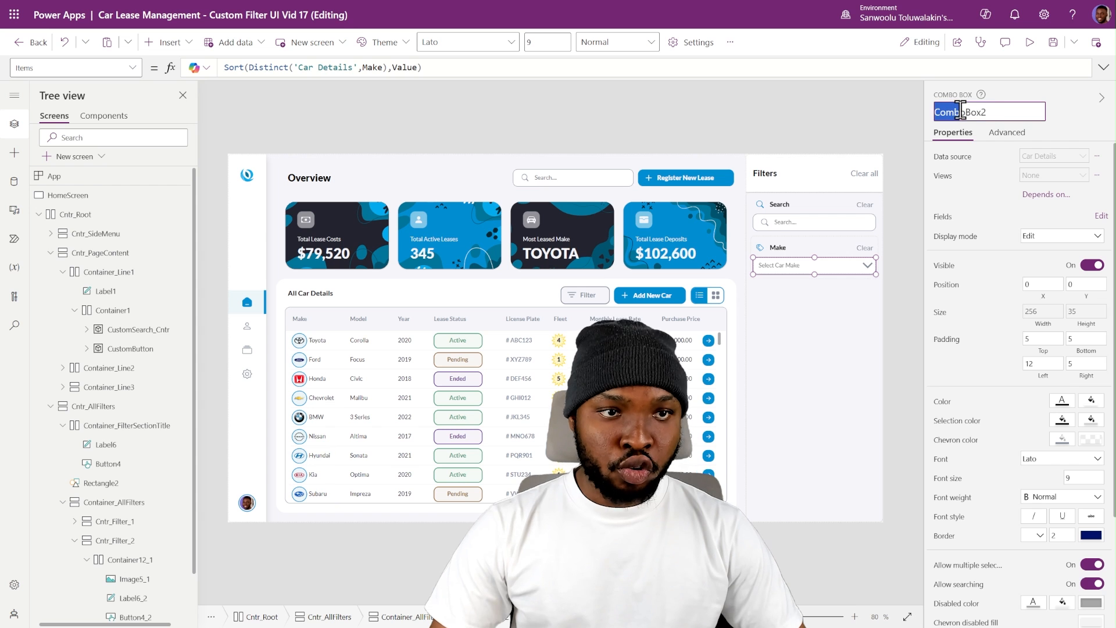
pyautogui.doubleClick(969, 112)
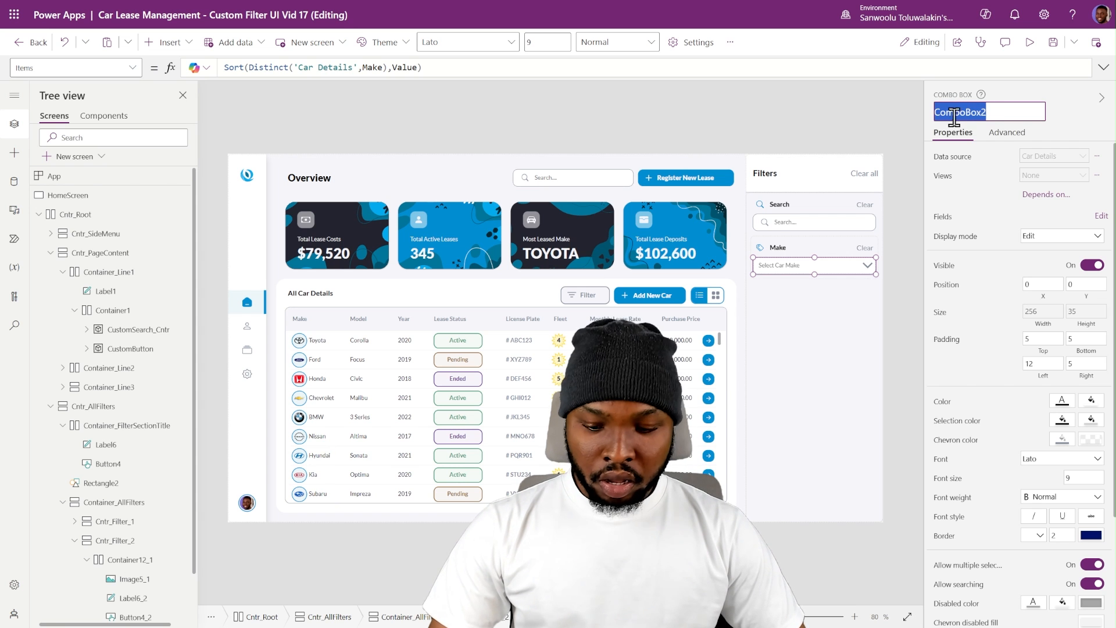
pyautogui.click(865, 248)
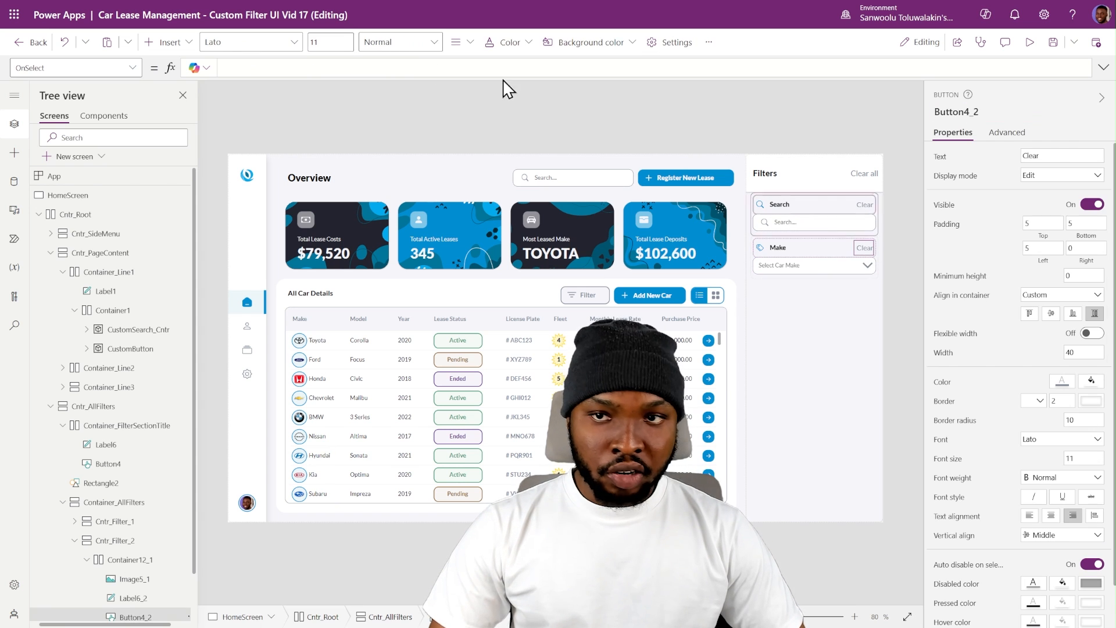
pyautogui.click(338, 72)
pyautogui.write('Reset')
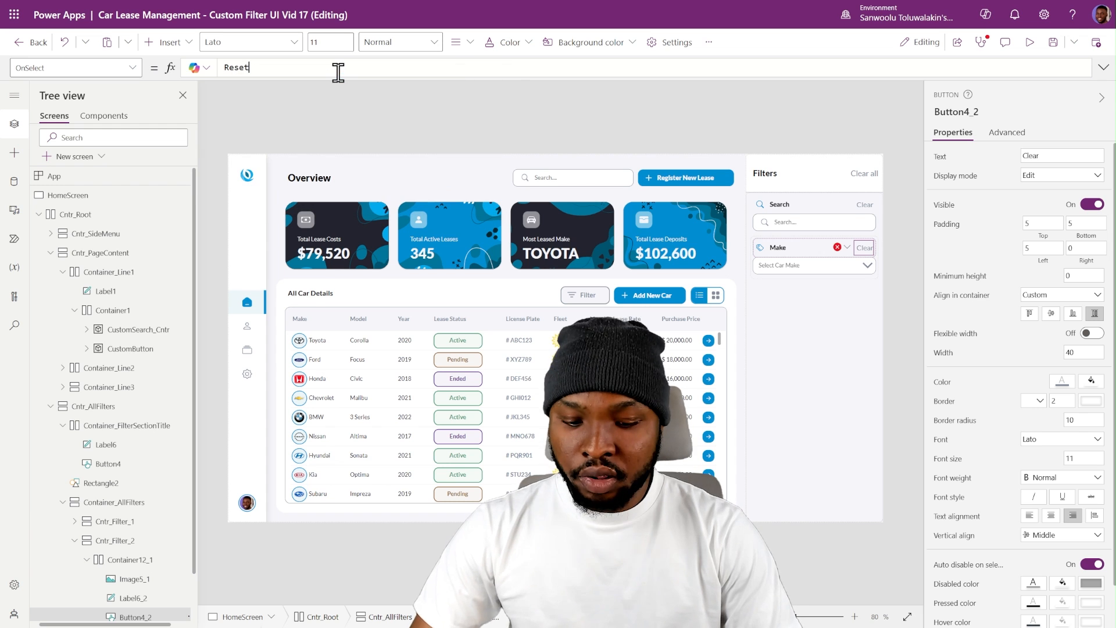
pyautogui.write('(ComboBox2)')
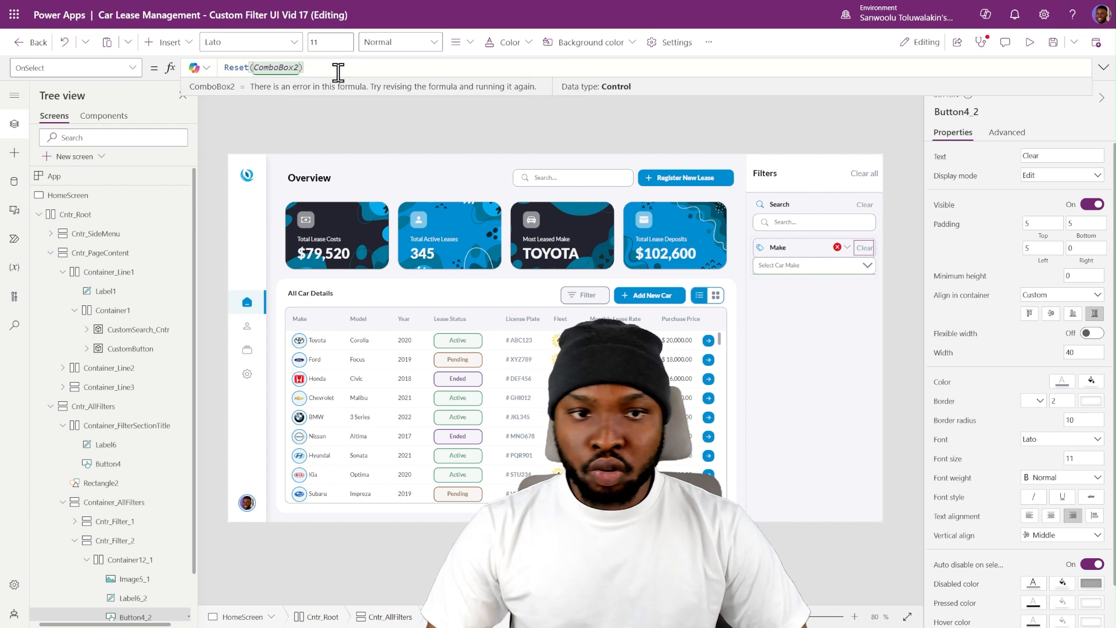
pyautogui.click(900, 191)
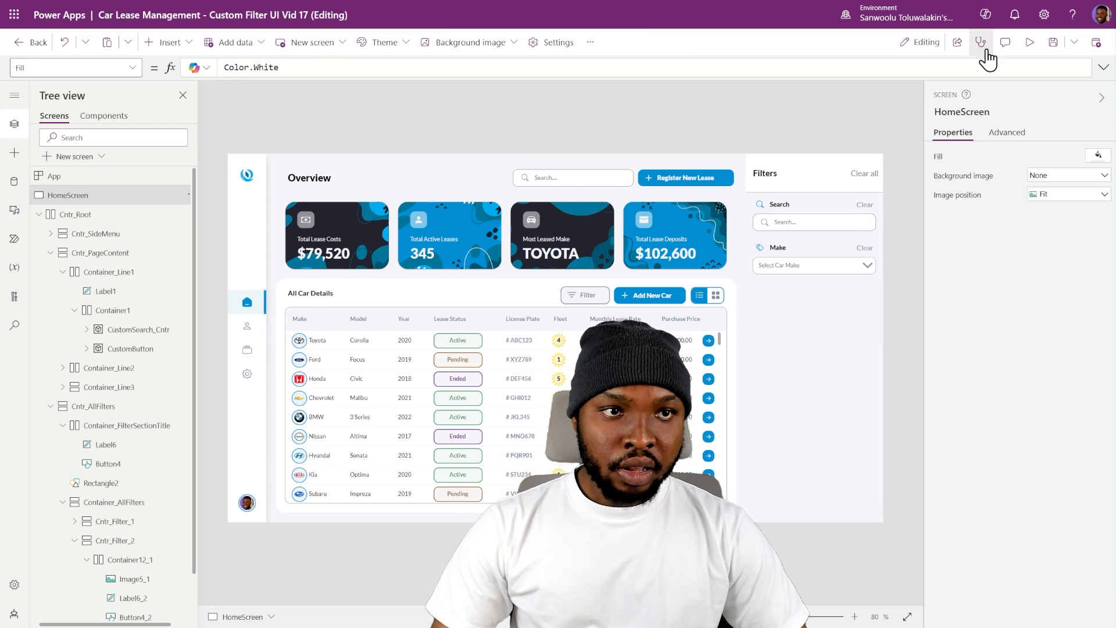
# - Preview the app, choose BMW in the Make combo box and test clearing the selection
pyautogui.click(1029, 41)
pyautogui.click(904, 232)
pyautogui.click(880, 295)
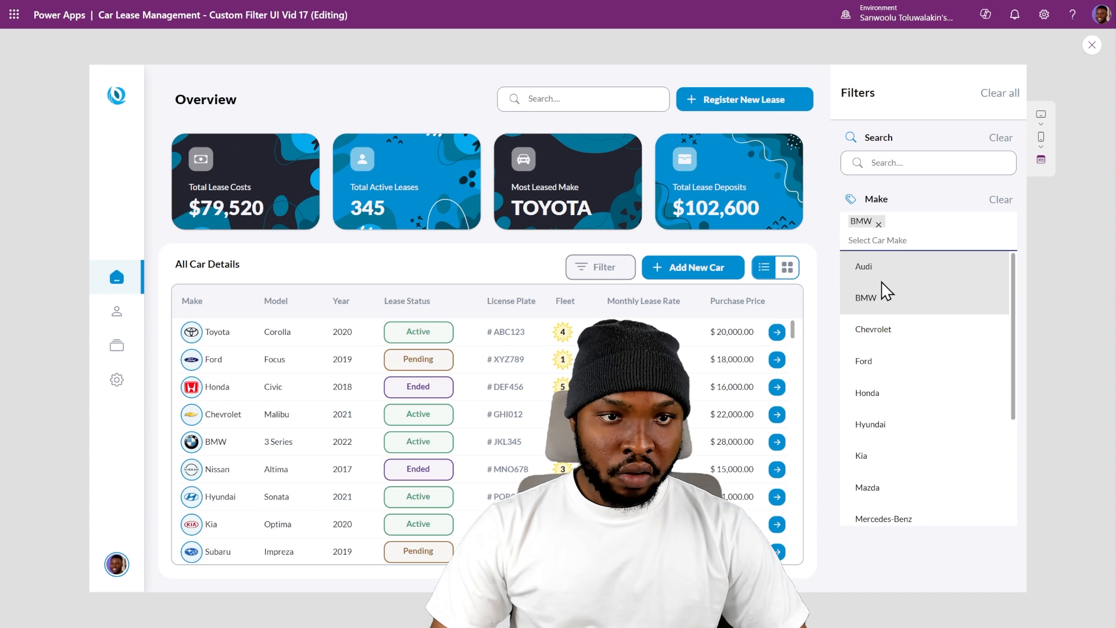
pyautogui.click(962, 197)
pyautogui.click(998, 200)
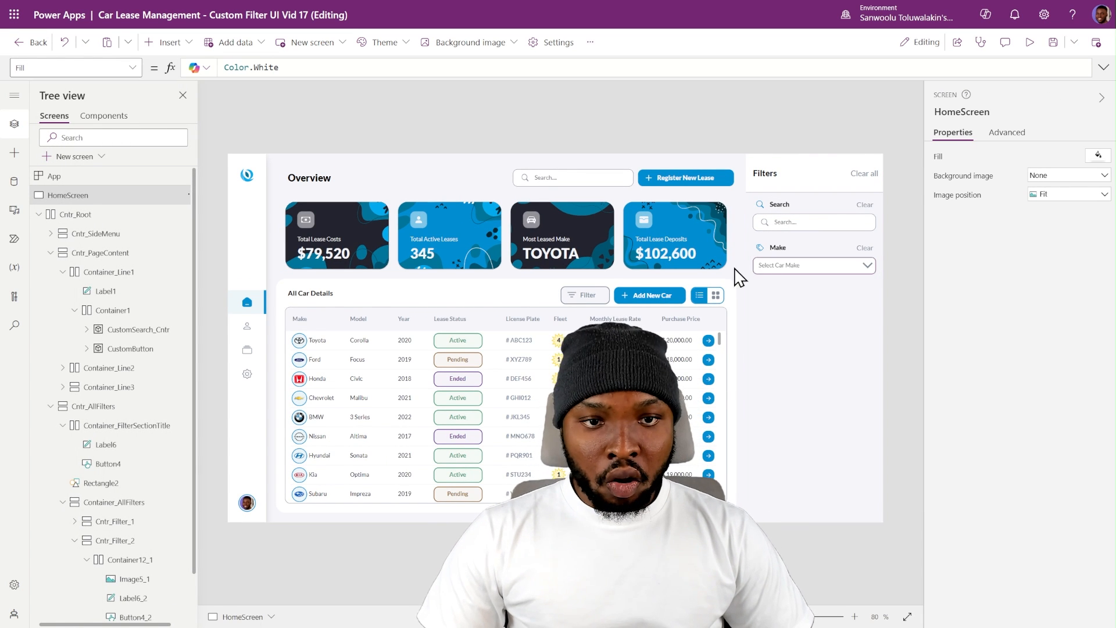
# - Duplicate the Make filter section Cntr_Filter_2 inside Container_AllFilters
pyautogui.click(74, 540)
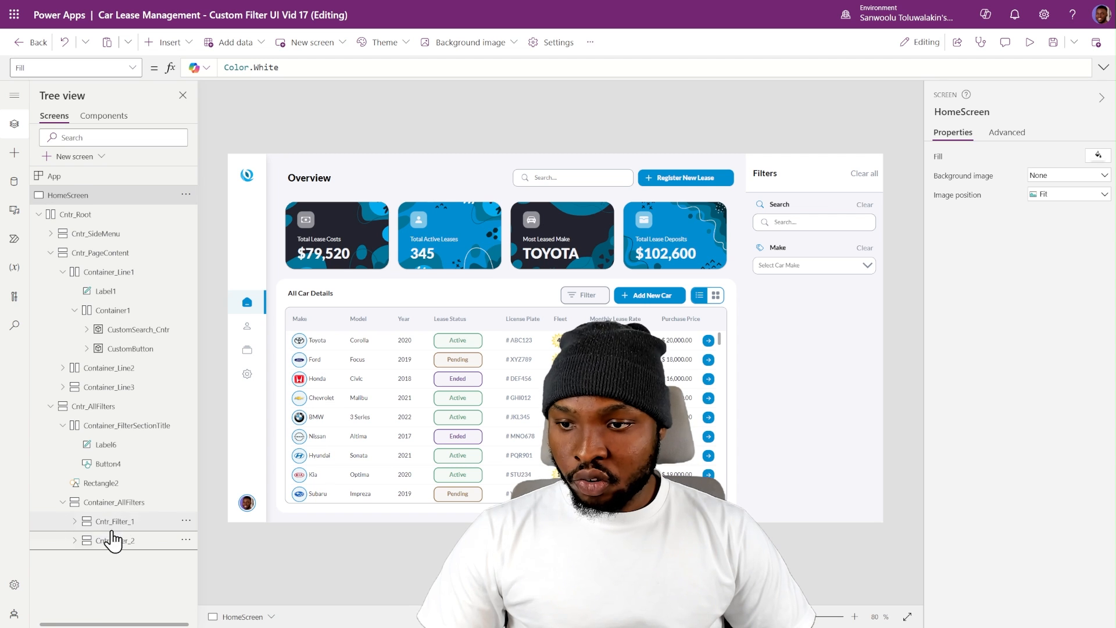
pyautogui.click(115, 540)
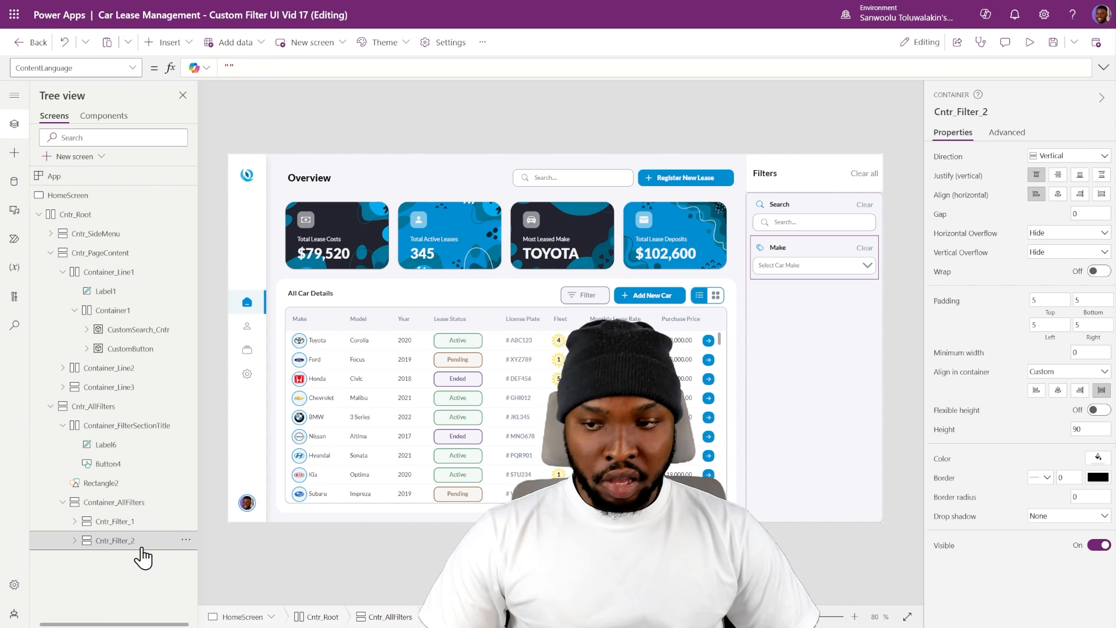
pyautogui.click(819, 363)
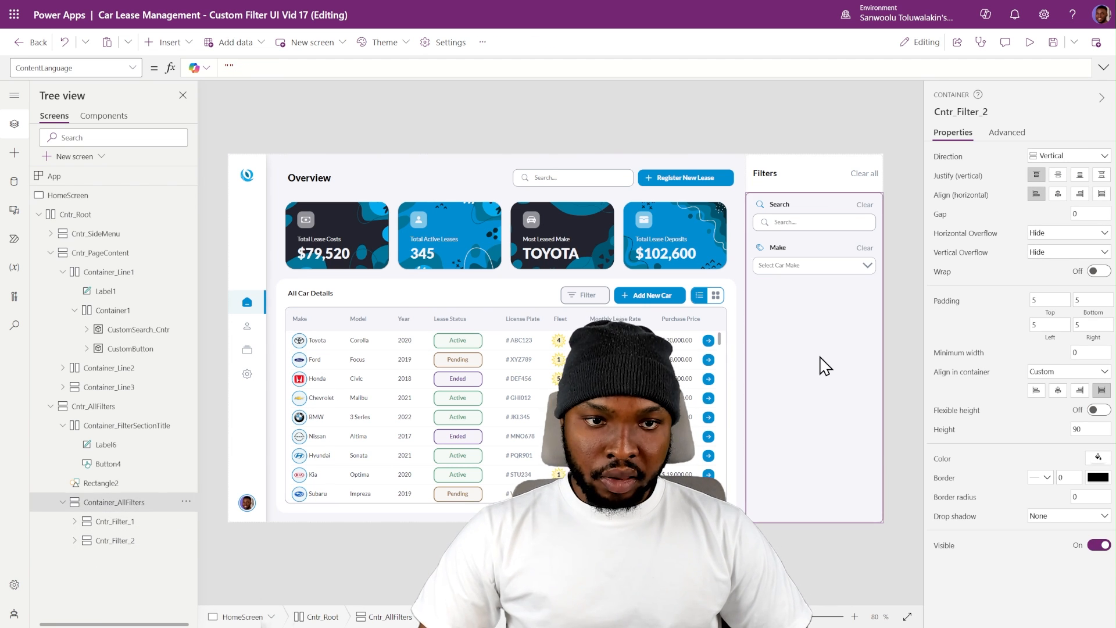
pyautogui.hotkey('ctrl', 'v')
pyautogui.click(797, 311)
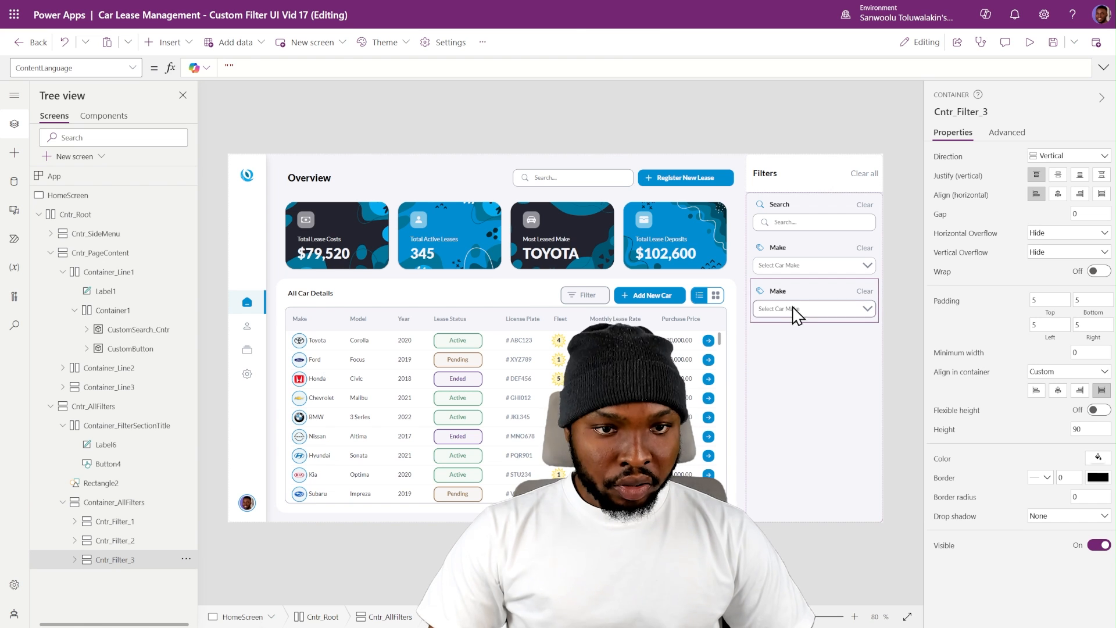
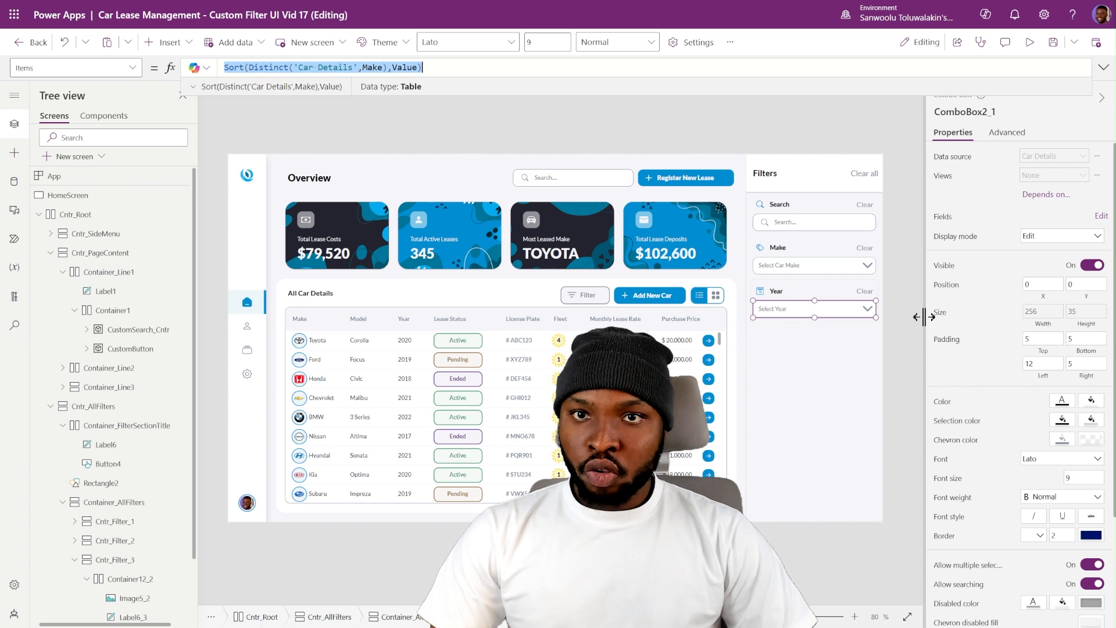
# - Set the Year combo box's Items formula to Sequence(10, 2024, -1)
pyautogui.write('Sequ')
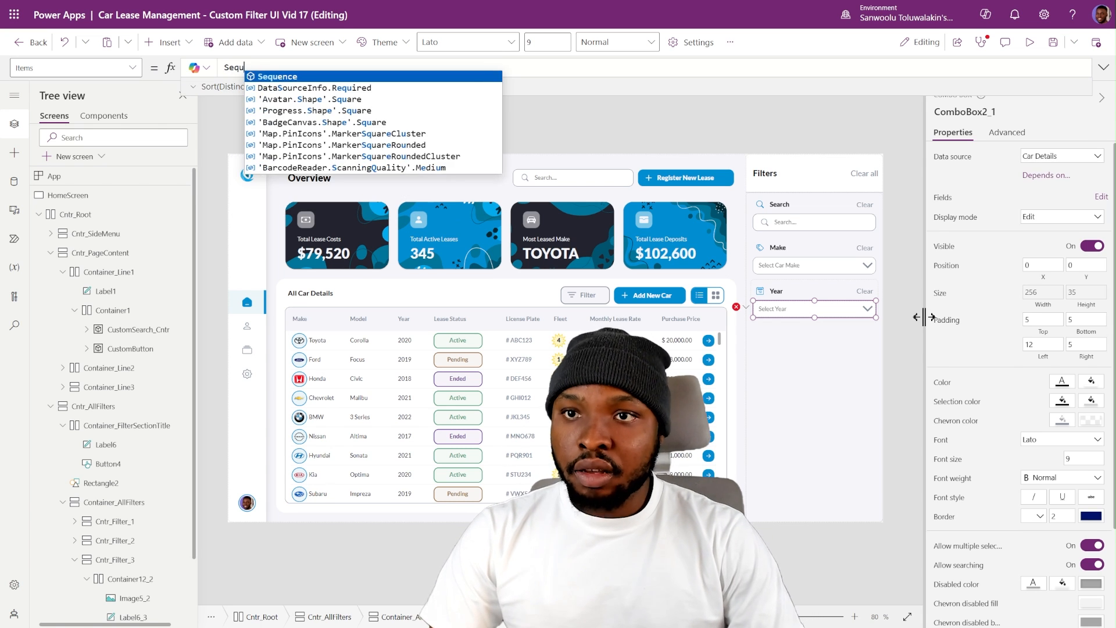
pyautogui.press('Tab')
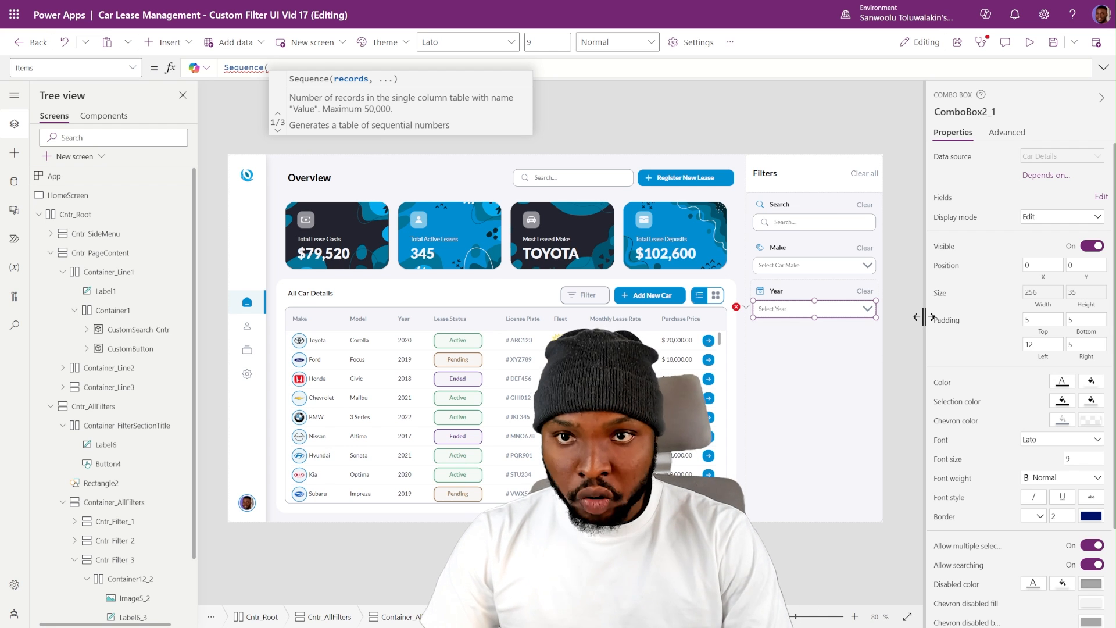
pyautogui.write('10,')
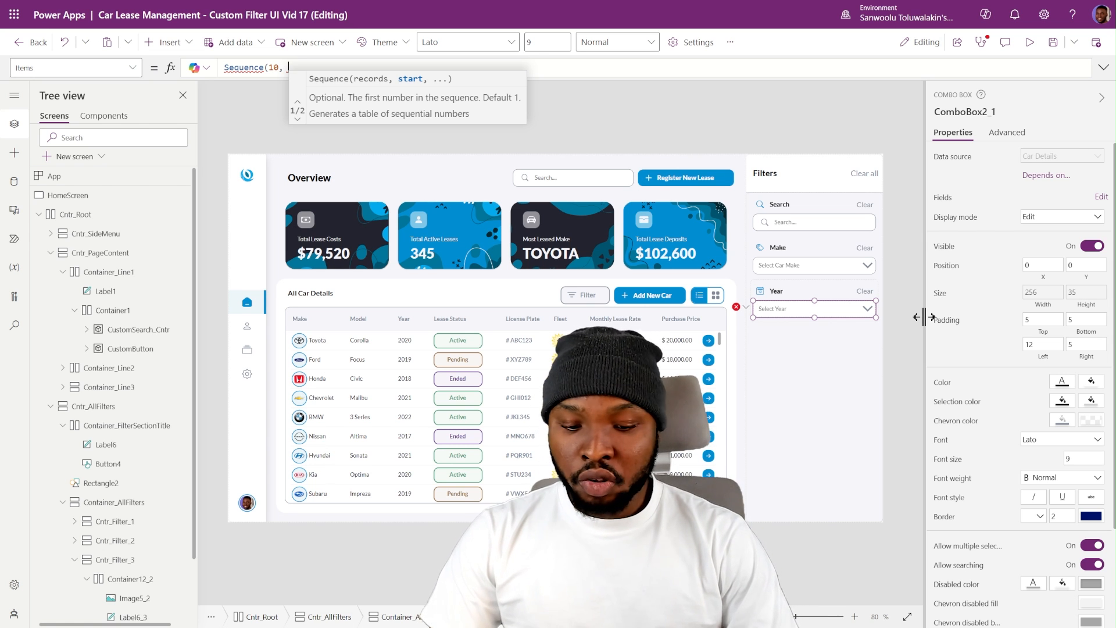
pyautogui.write('2024')
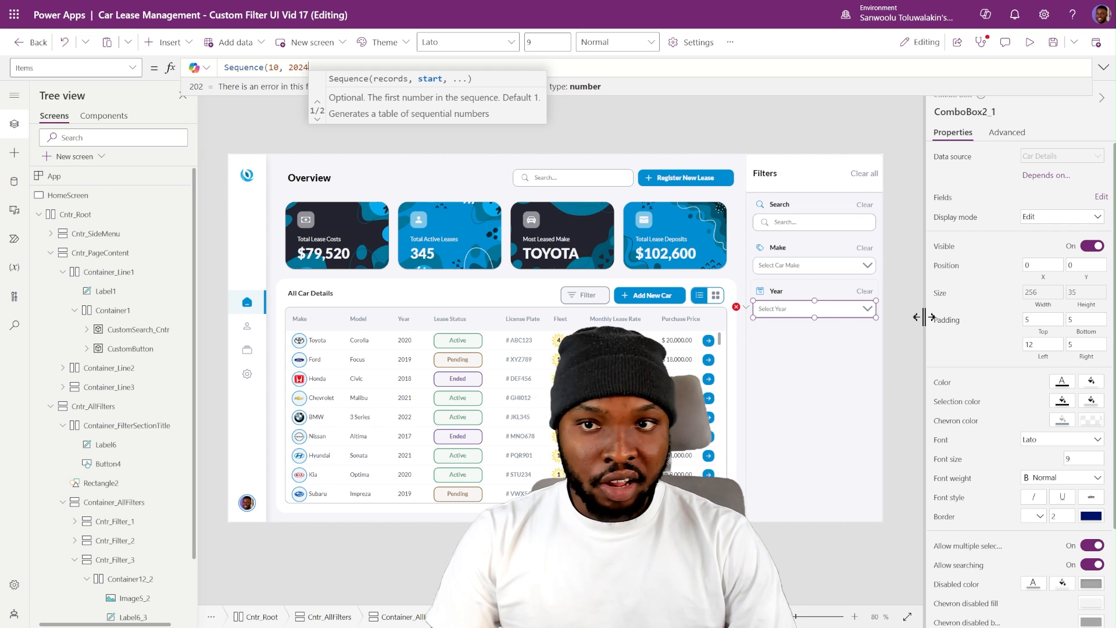
pyautogui.write(',')
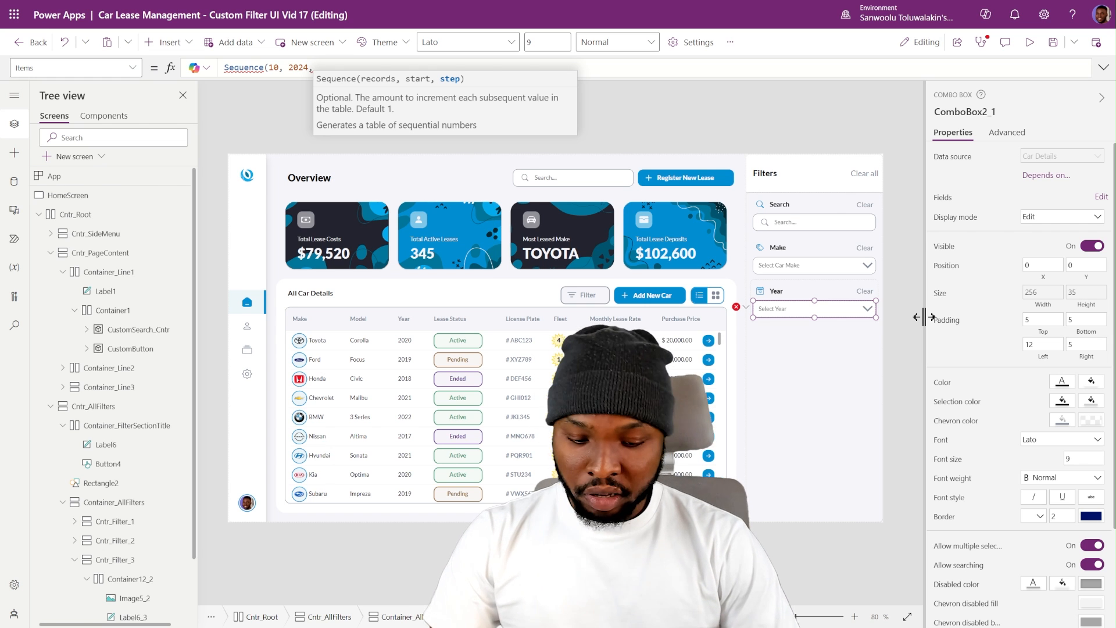
pyautogui.write('-')
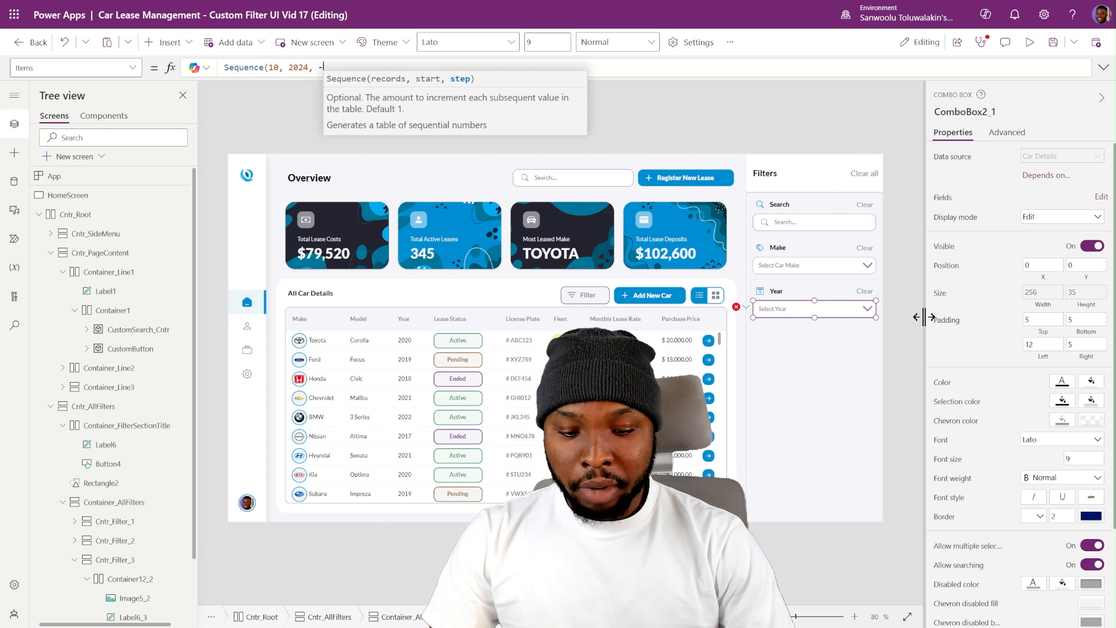
pyautogui.write('1)')
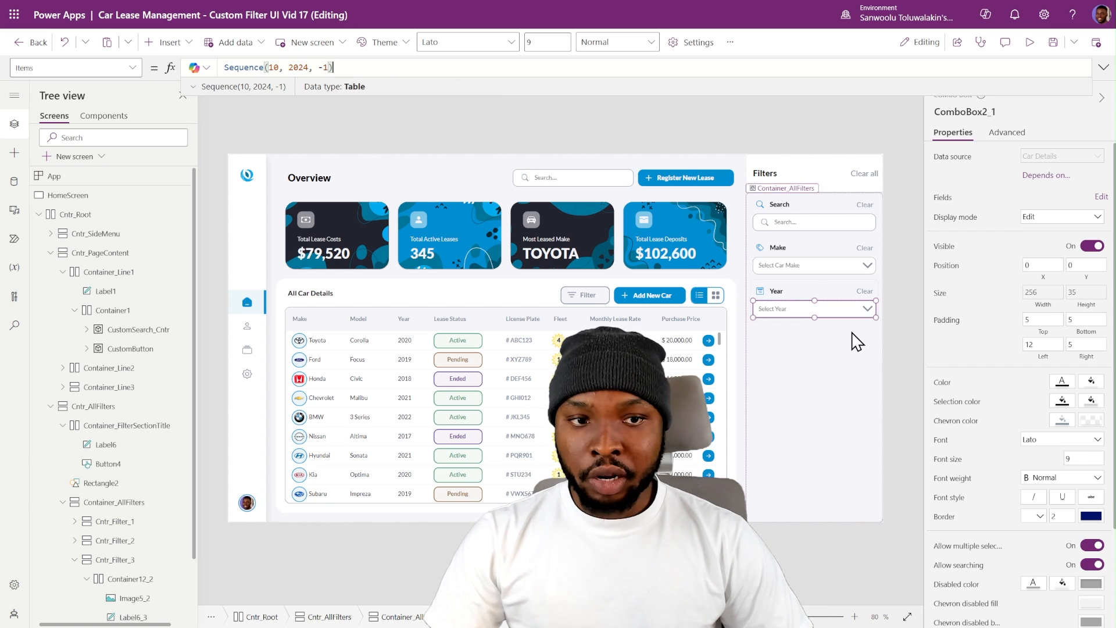
# - Open the Year combo box and examine the years it offers from start to end
pyautogui.click(872, 315)
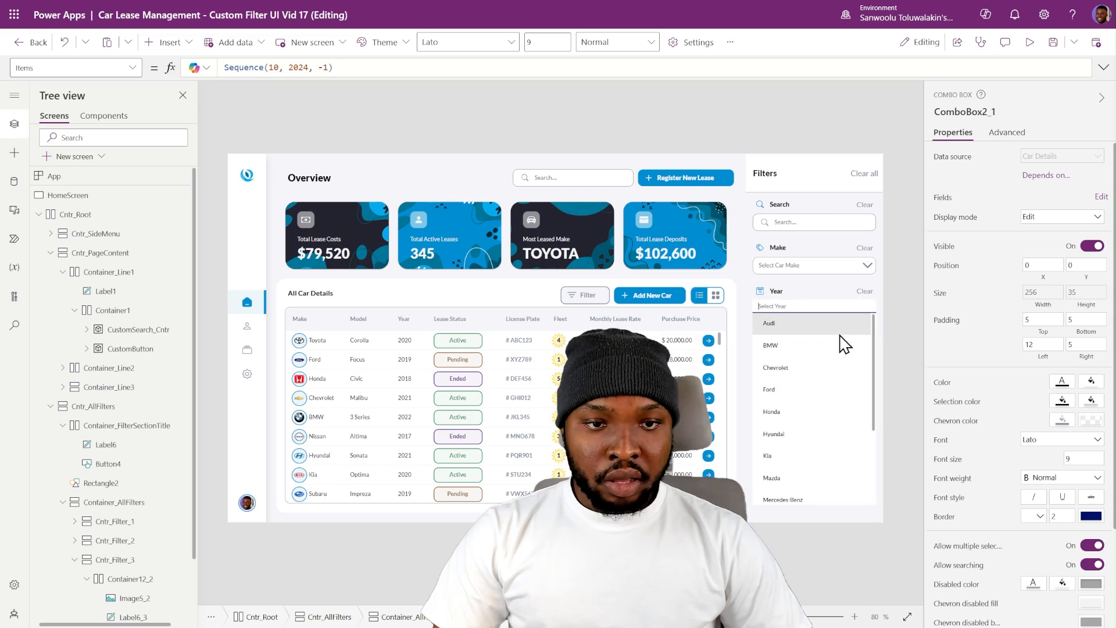
pyautogui.click(871, 298)
pyautogui.click(860, 303)
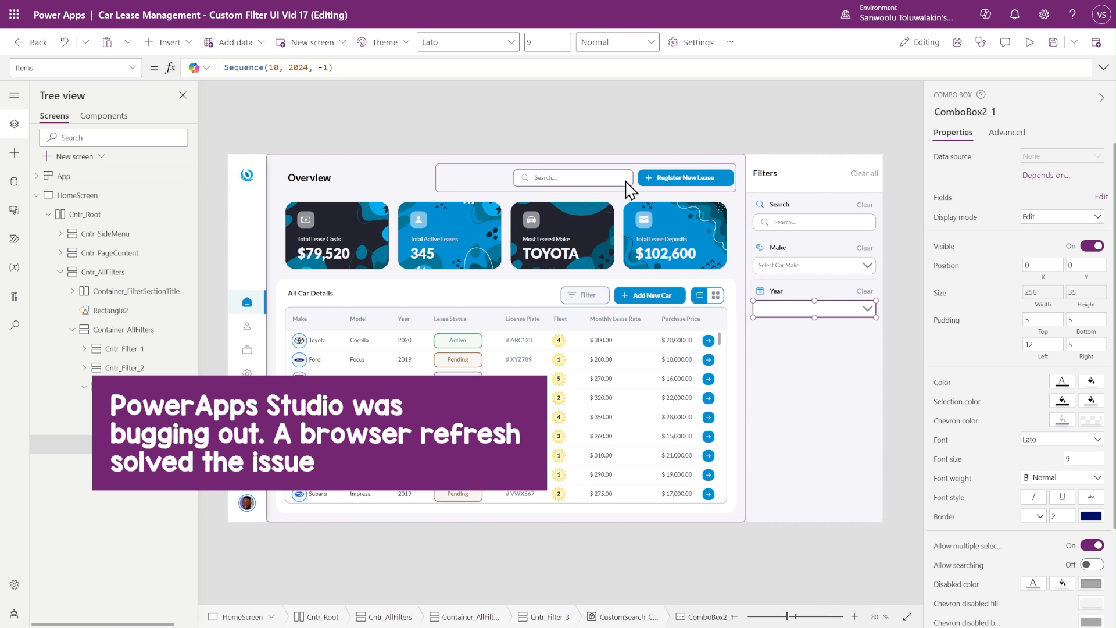
pyautogui.click(870, 312)
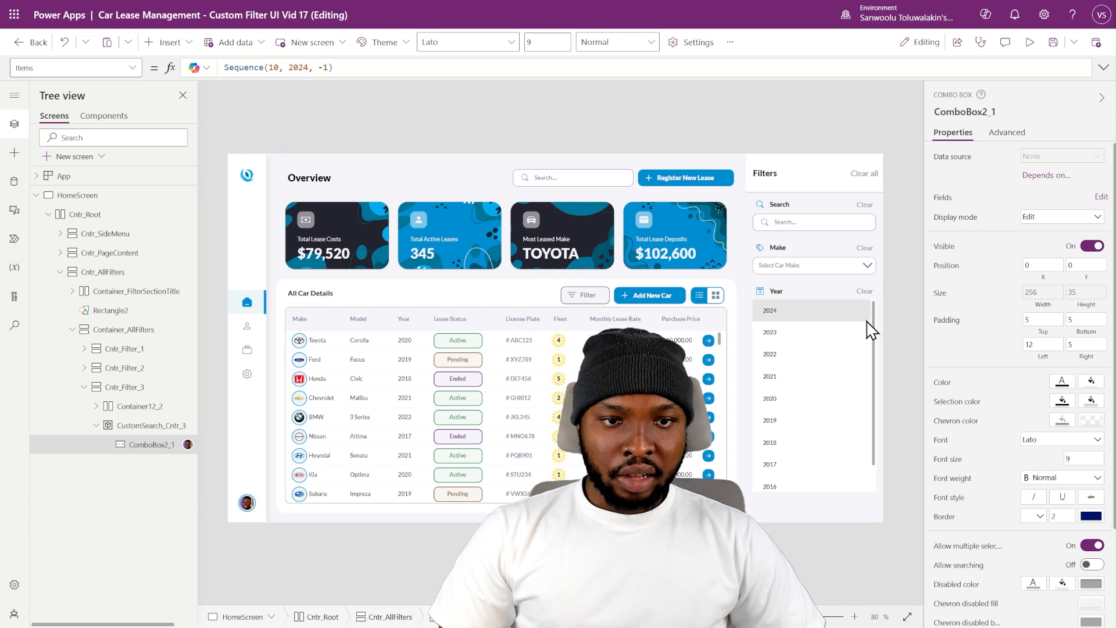
pyautogui.click(789, 314)
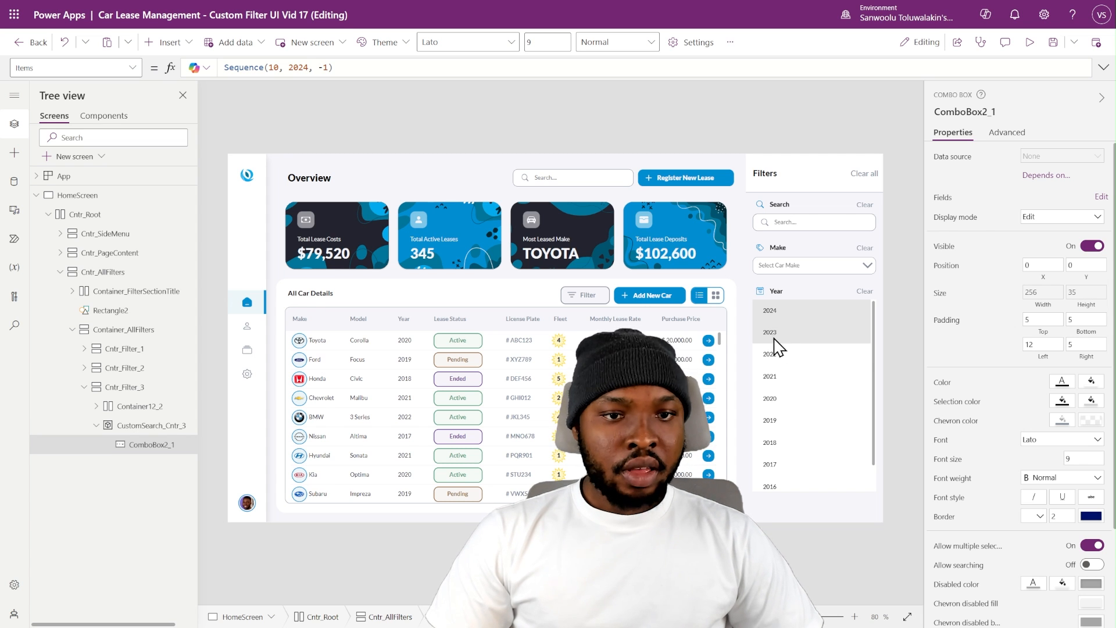
pyautogui.scroll(-1, 781, 377)
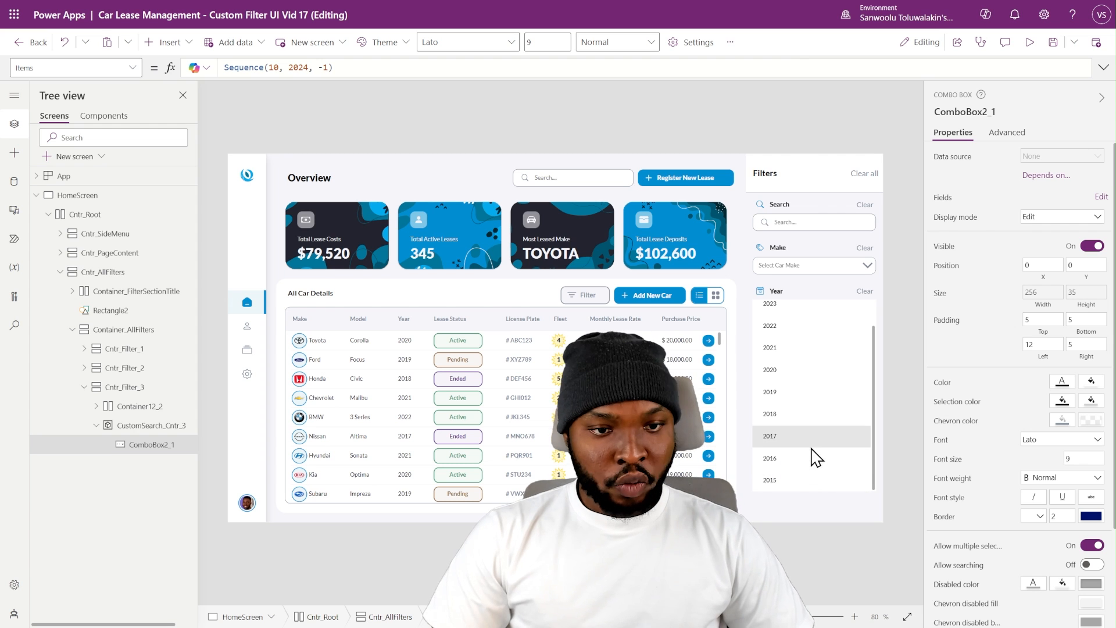
pyautogui.scroll(1, 817, 425)
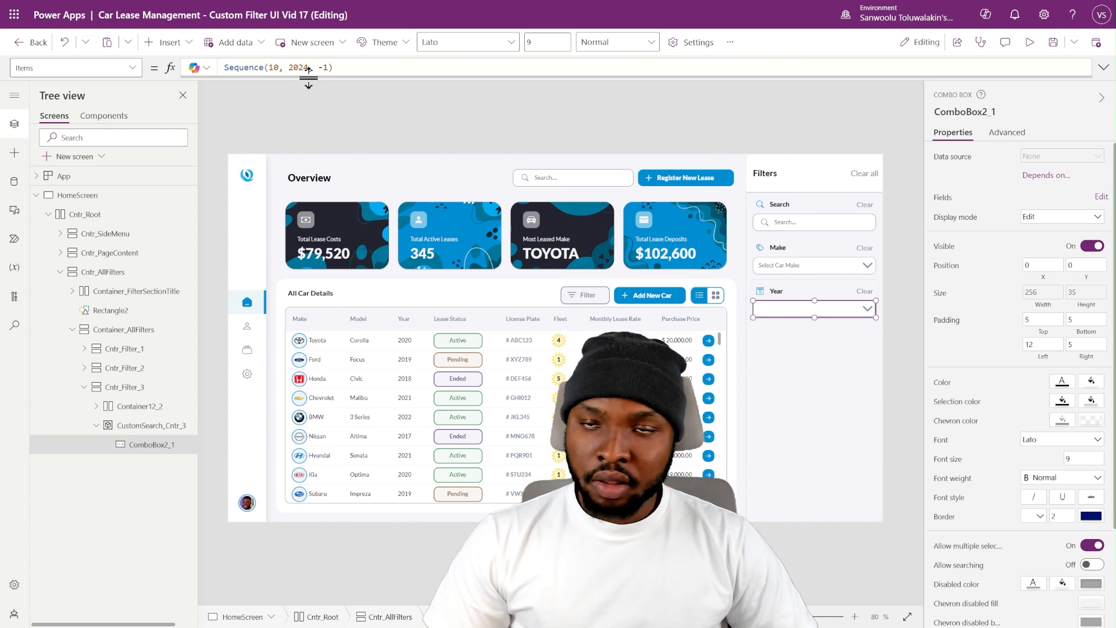
# - Replace the fixed start year in the Year combo box's Sequence formula with Year(Today())
pyautogui.moveTo(289, 67); pyautogui.dragTo(299, 68)
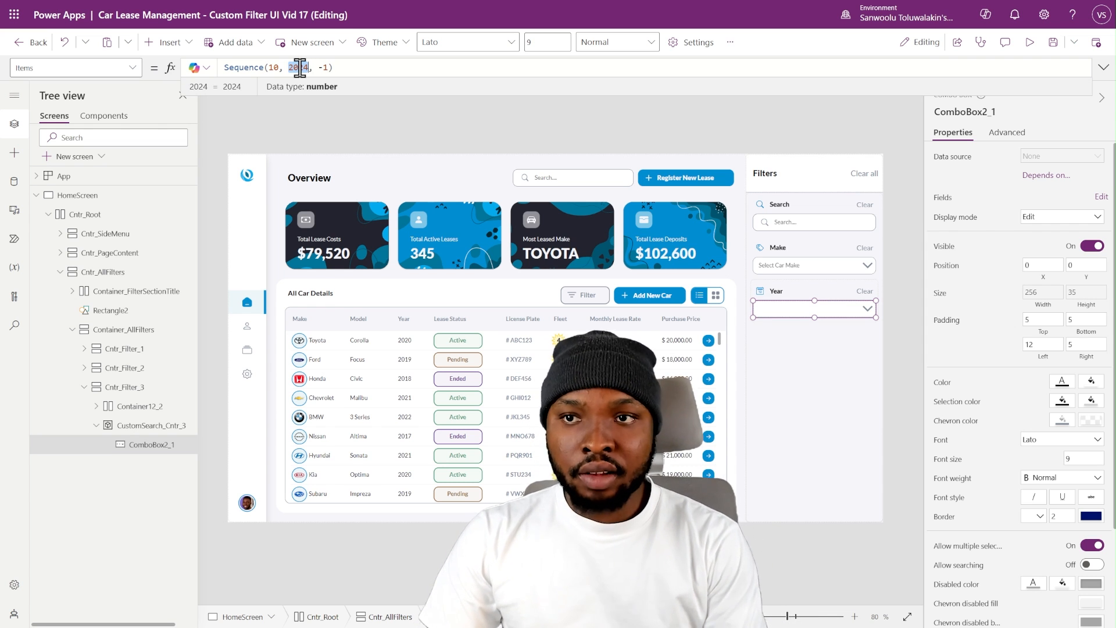
pyautogui.write('Year')
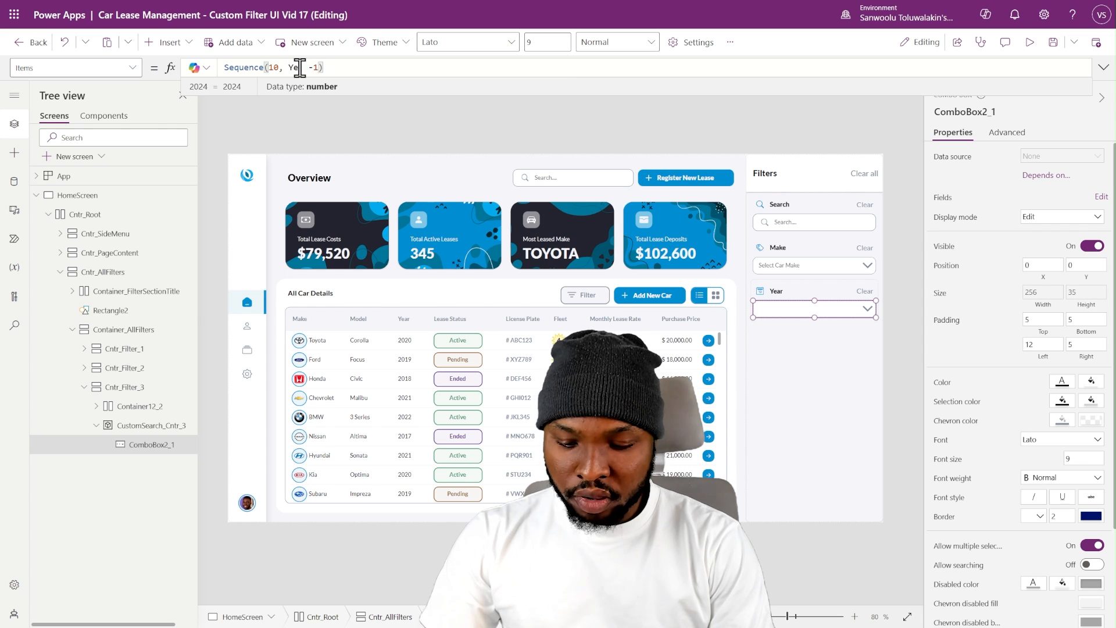
pyautogui.write('(')
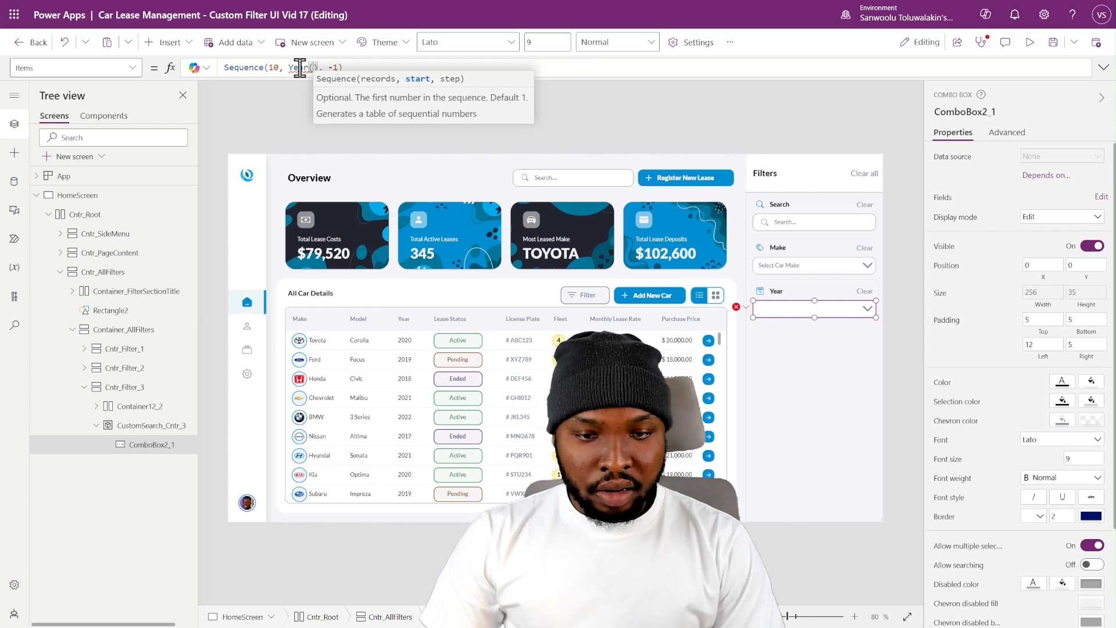
pyautogui.write('Today')
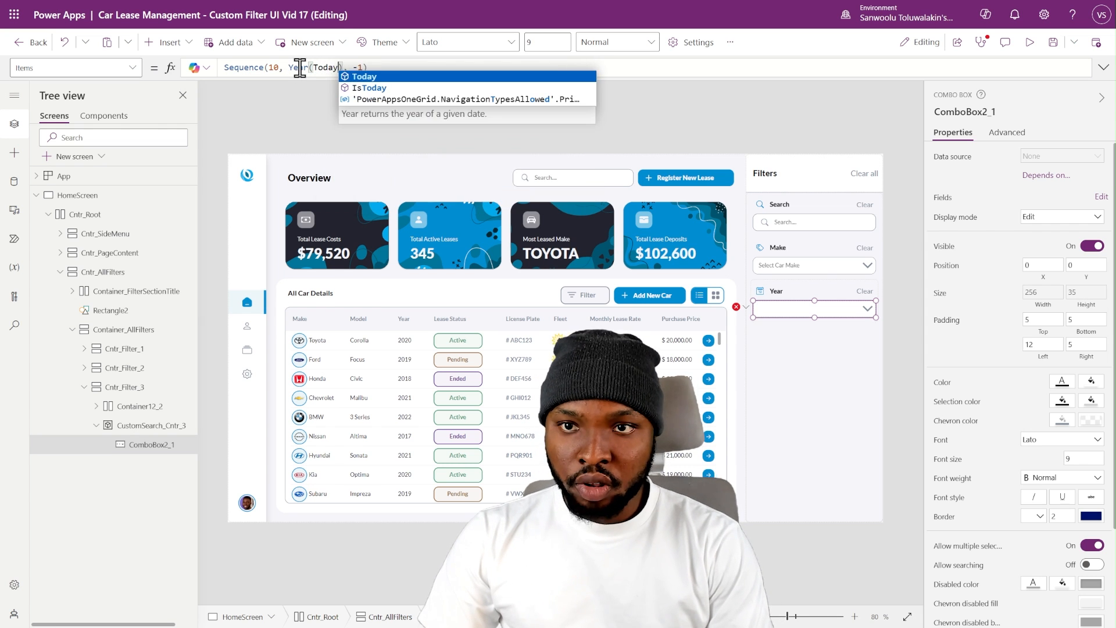
pyautogui.write('()')
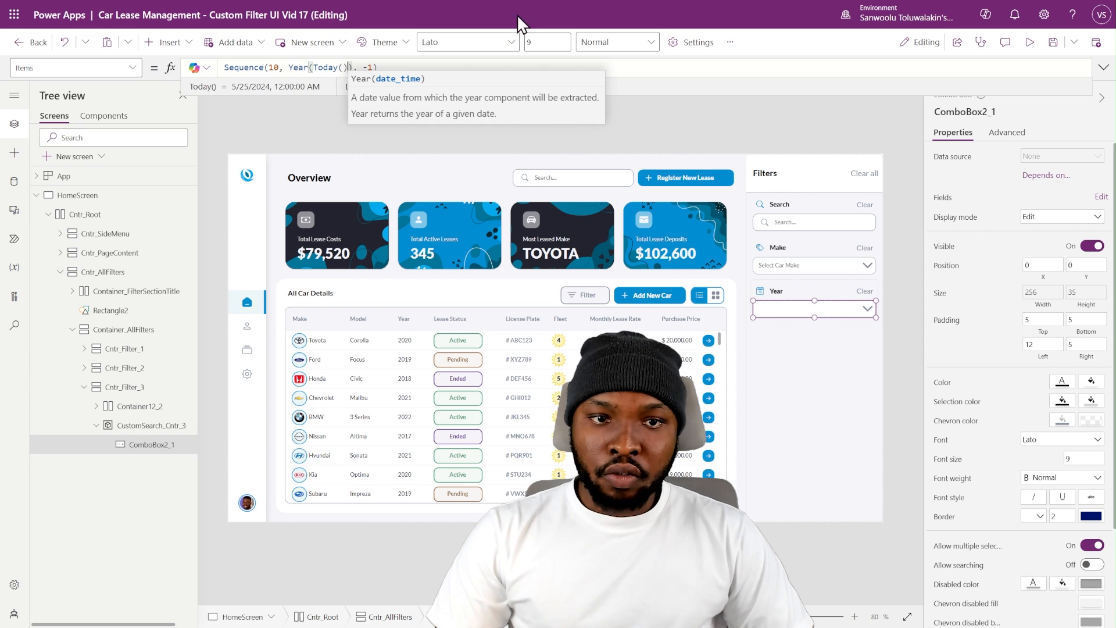
pyautogui.press('End')
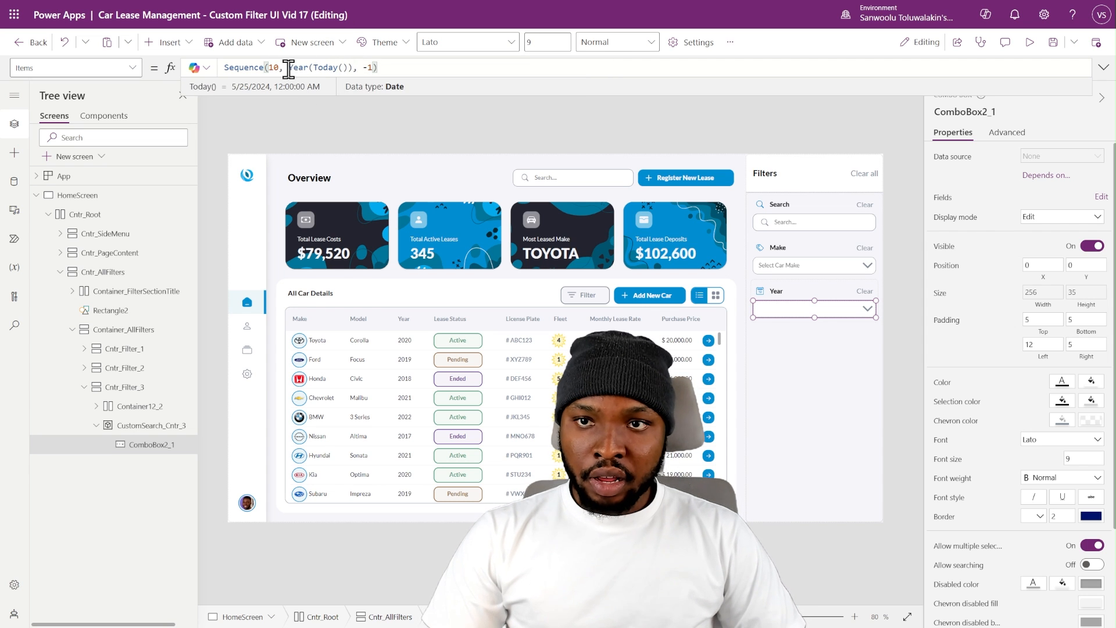
# - Set the record count in the Year combo box's Sequence formula to Year(Today()) - 2017 and check its list of years
pyautogui.doubleClick(298, 67)
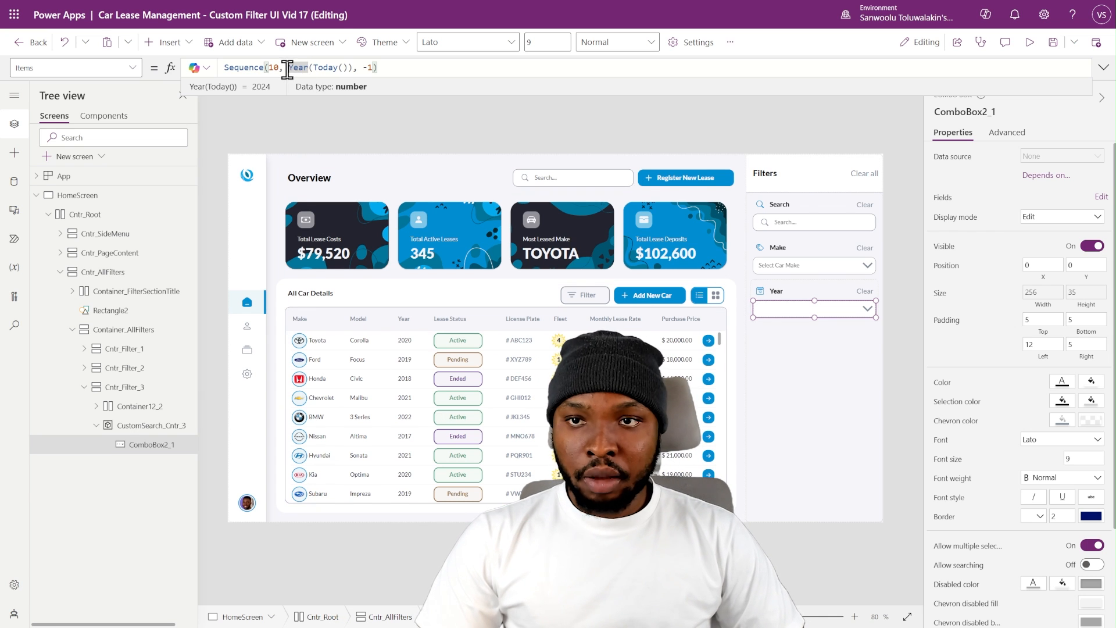
pyautogui.moveTo(289, 67); pyautogui.dragTo(353, 65)
pyautogui.hotkey('ctrl', 'c')
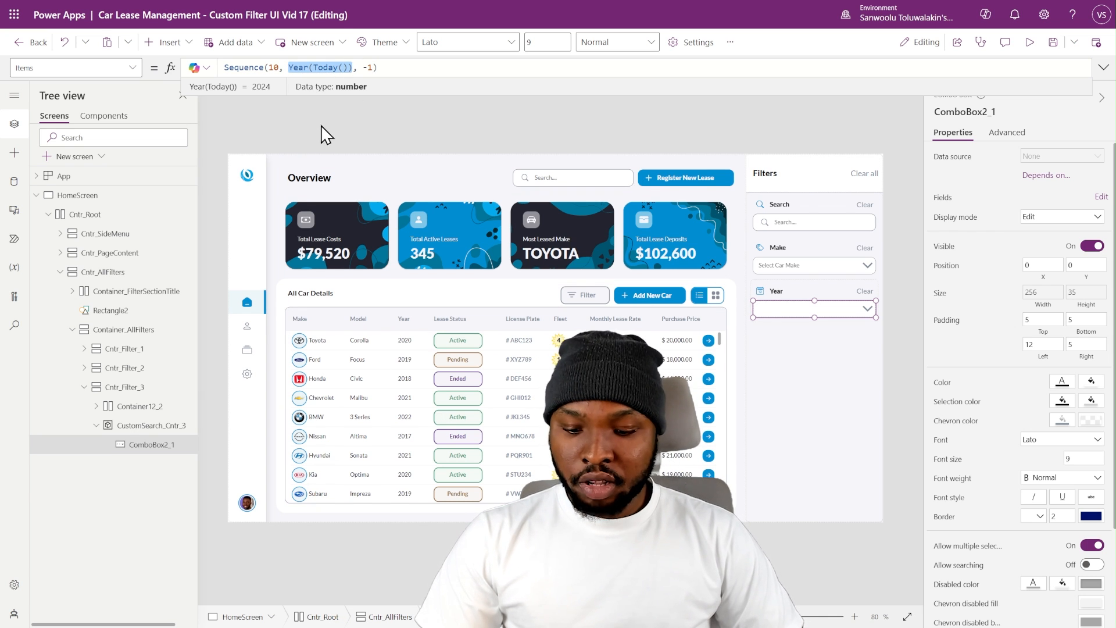
pyautogui.moveTo(279, 68); pyautogui.dragTo(266, 67)
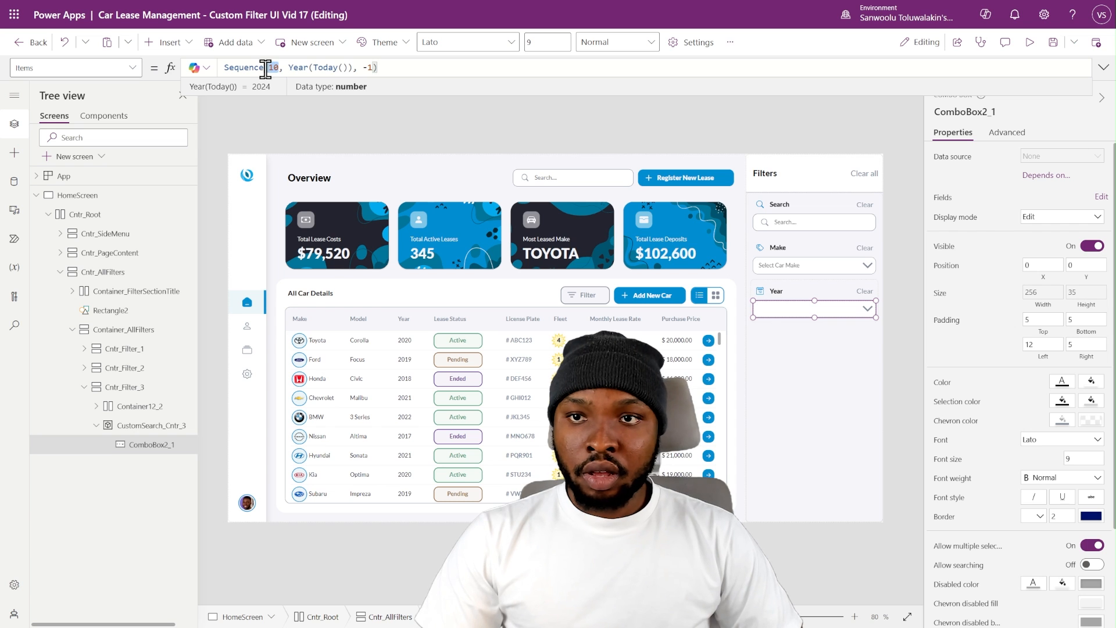
pyautogui.hotkey('ctrl', 'v')
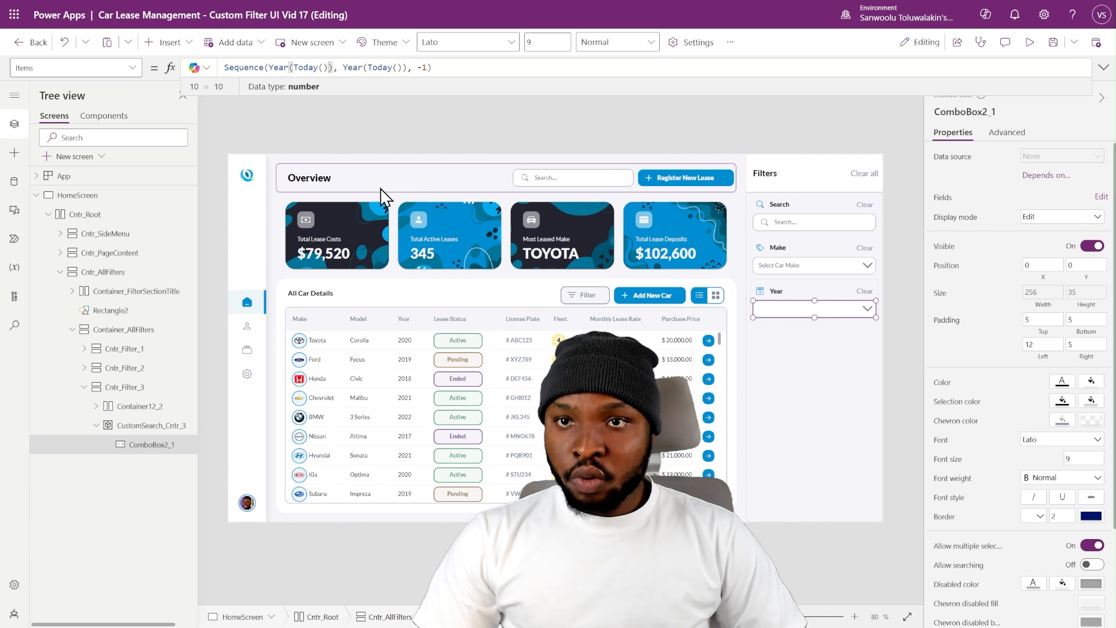
pyautogui.write('- ')
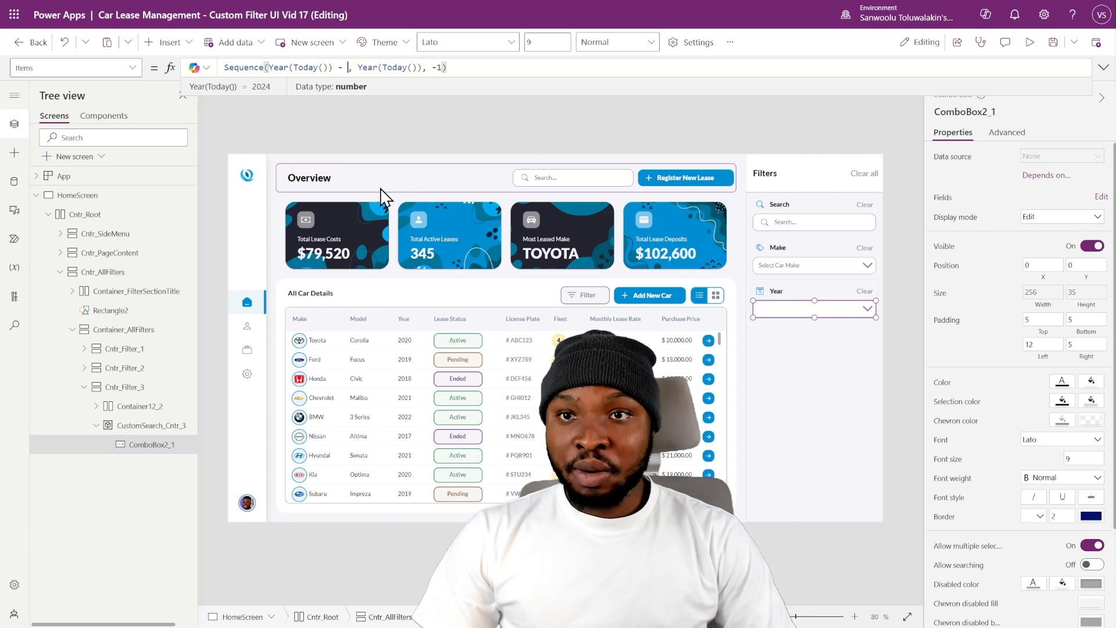
pyautogui.write('2017')
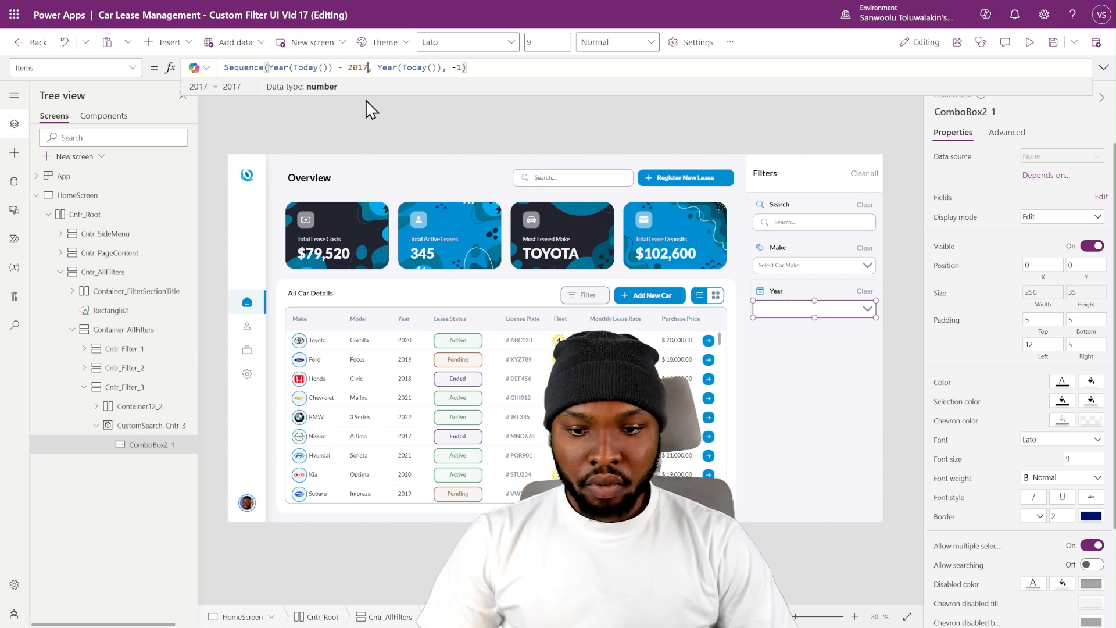
pyautogui.click(909, 316)
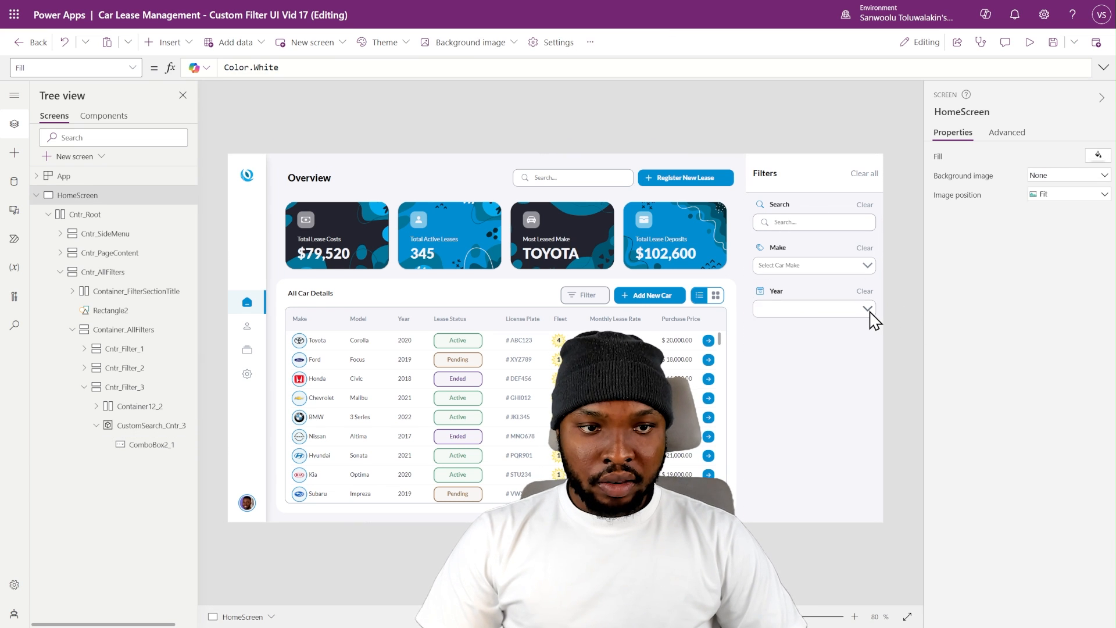
pyautogui.click(868, 309)
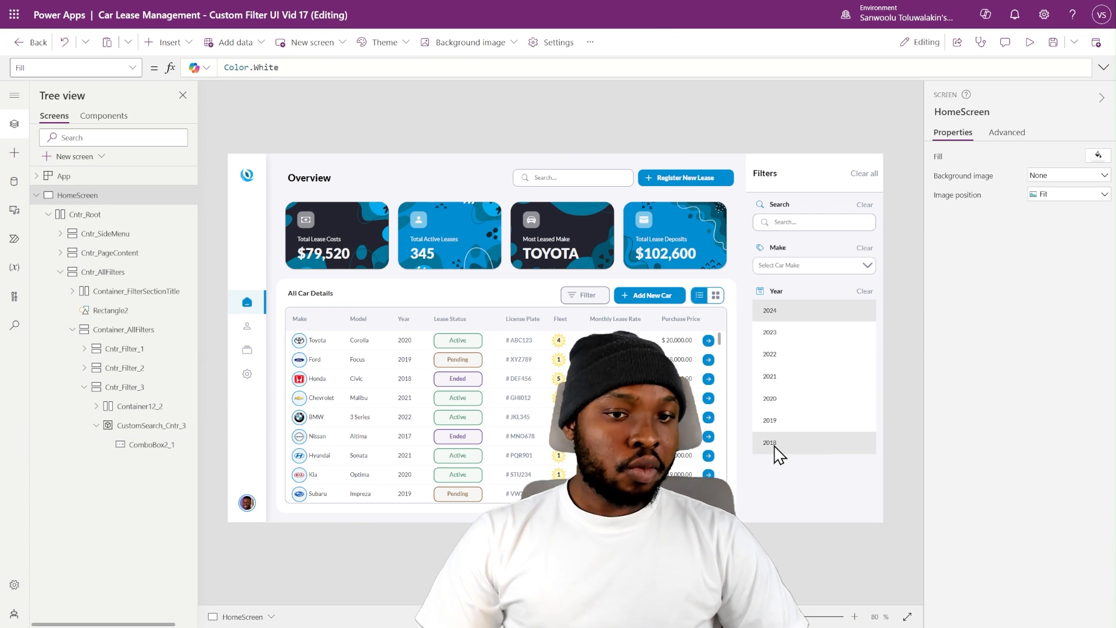
pyautogui.keyDown('alt'); pyautogui.click(846, 288); pyautogui.keyUp('alt')
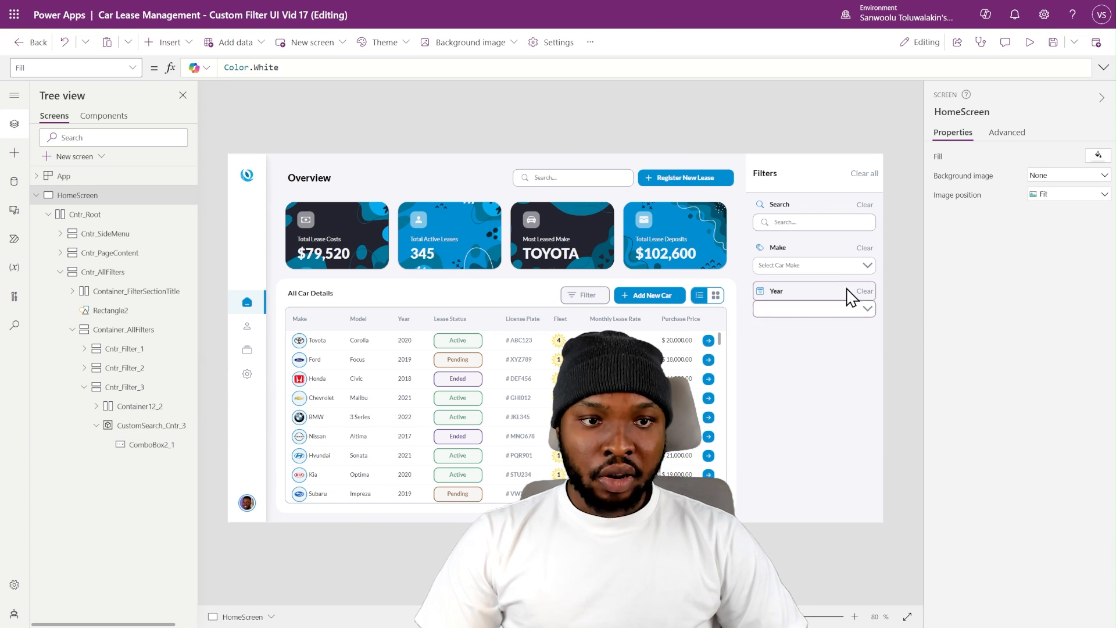
# - Add + 1 to the record count in the Year combo box's Items formula and recheck the list of years
pyautogui.click(787, 312)
pyautogui.click(369, 67)
pyautogui.write('+ ')
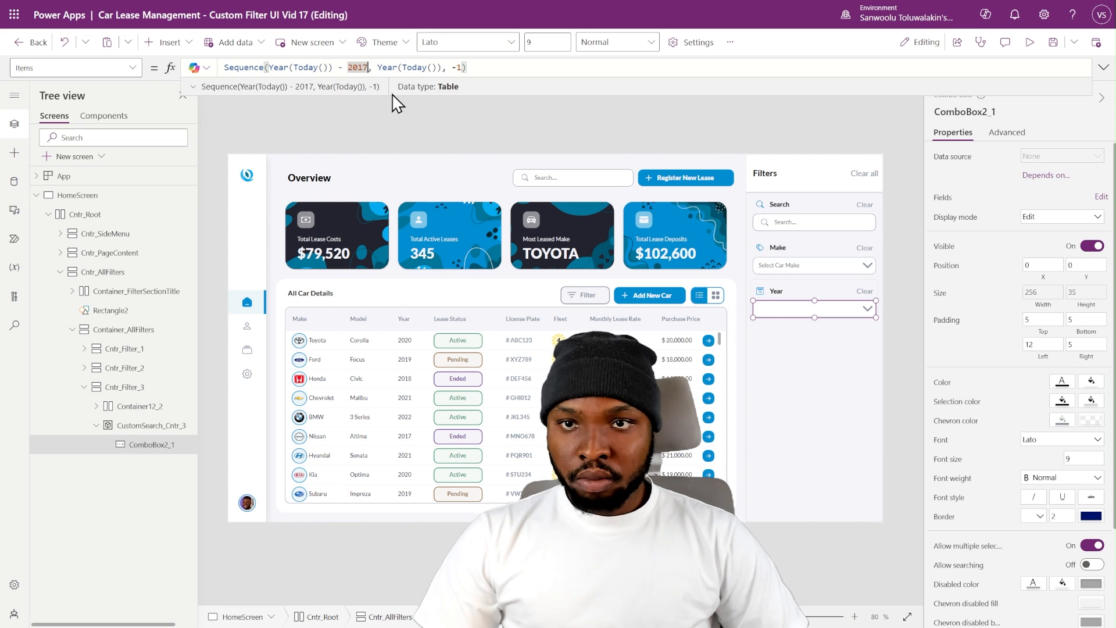
pyautogui.write('1')
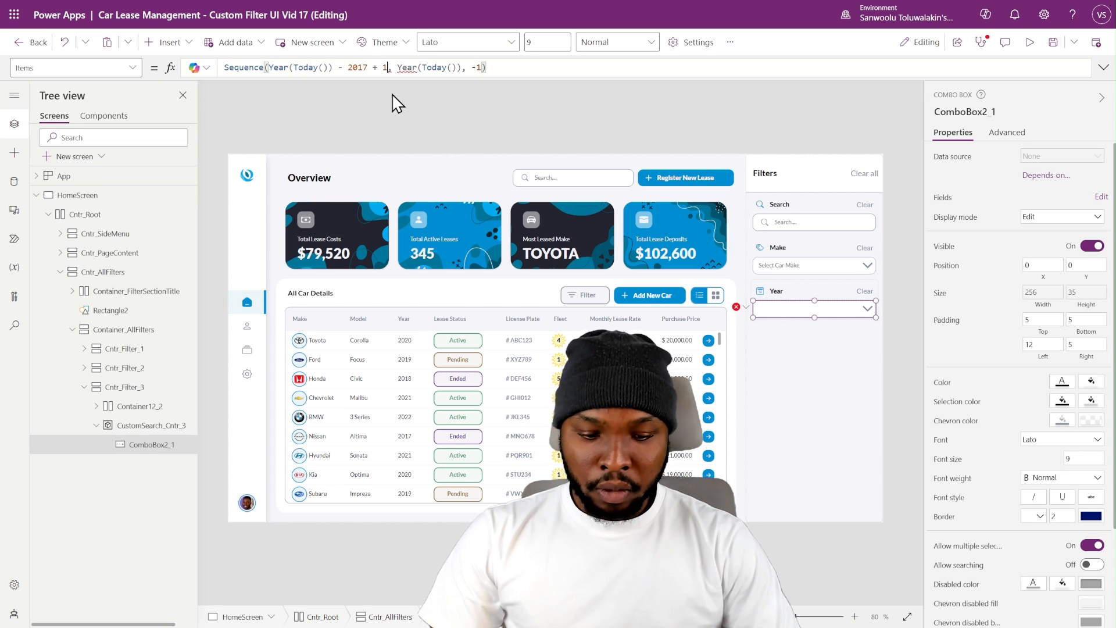
pyautogui.click(867, 311)
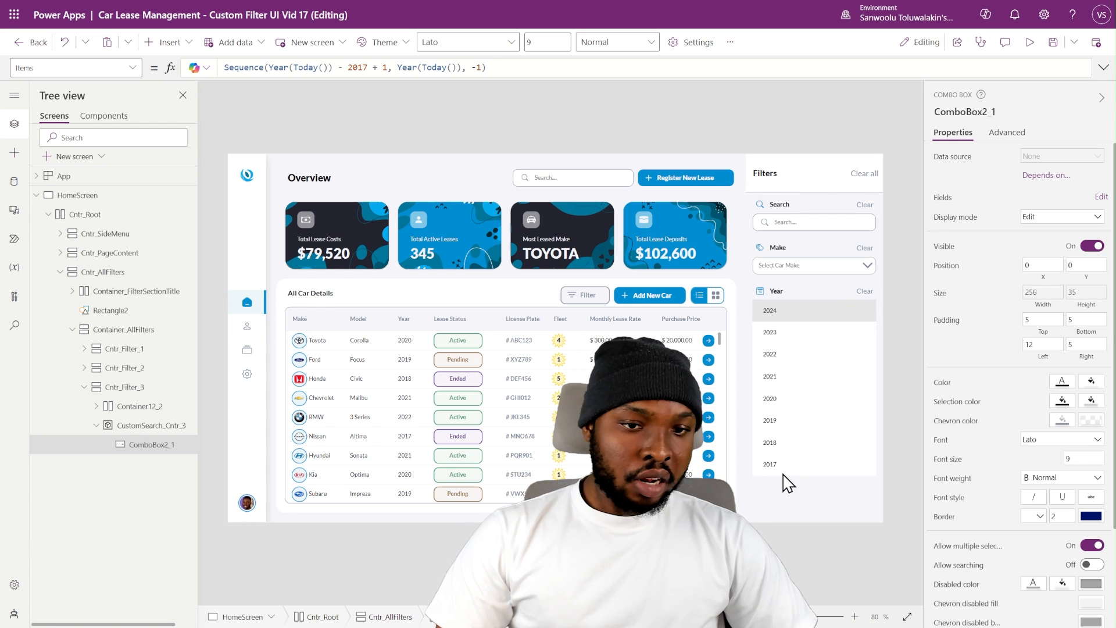
pyautogui.click(745, 366)
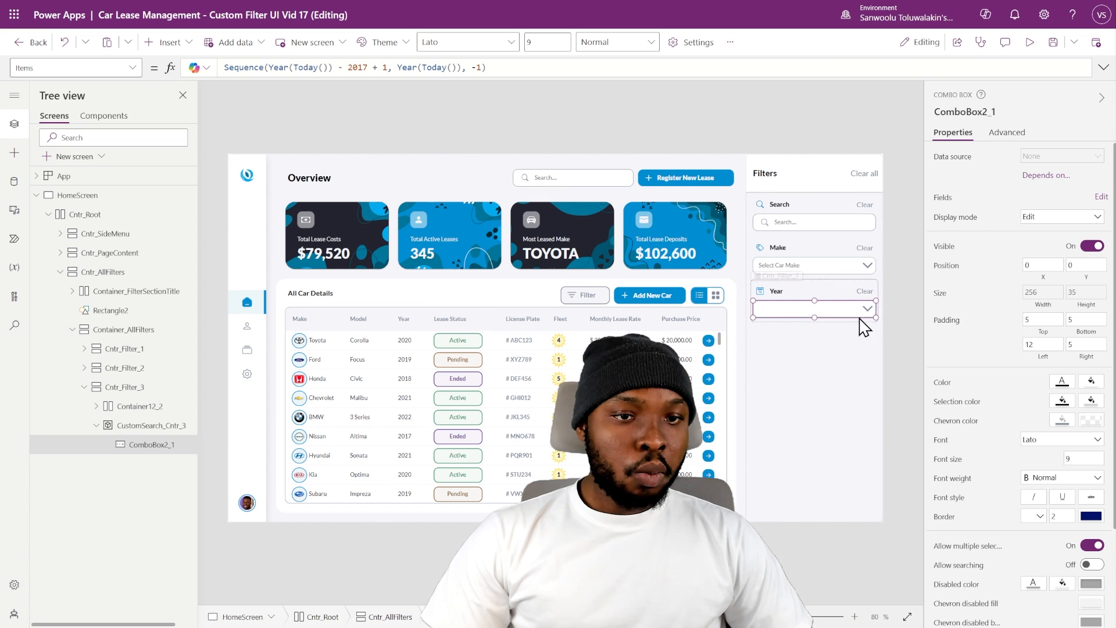
# - Wrap the Year combo box's Sequence formula in ForAll with Text(Value), converting each generated year to text
pyautogui.press('alt')
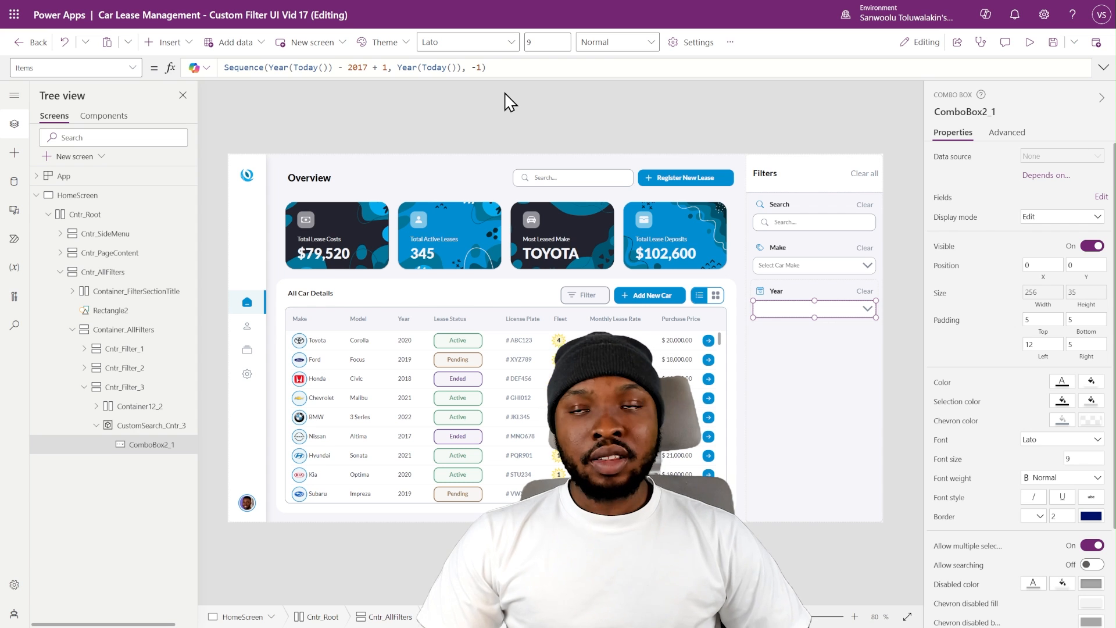
pyautogui.click(245, 73)
pyautogui.write('ForAll')
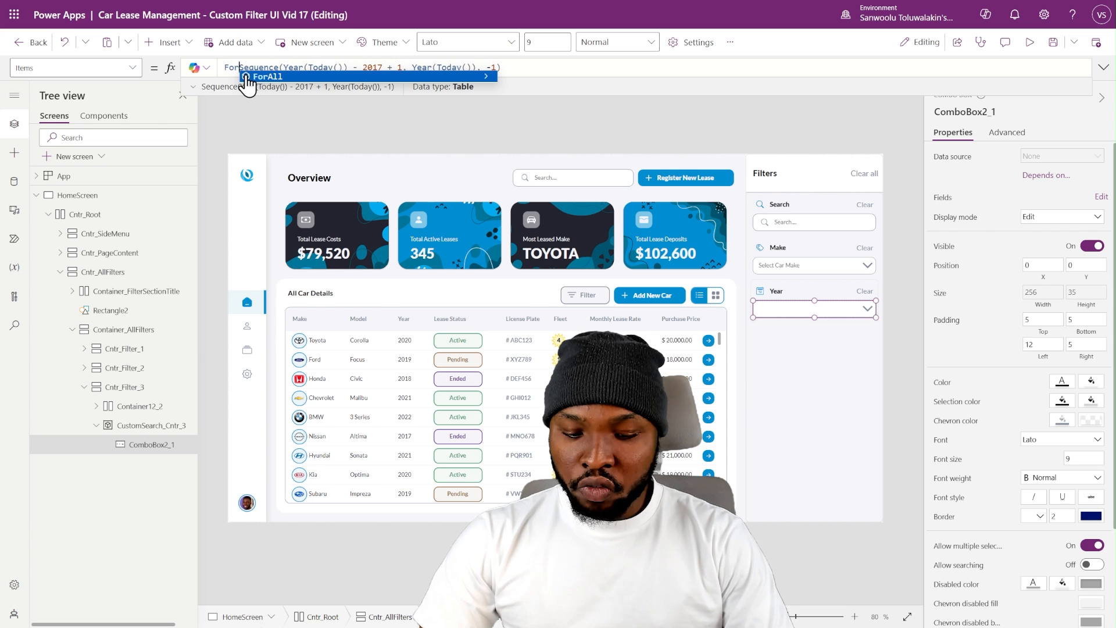
pyautogui.write('(')
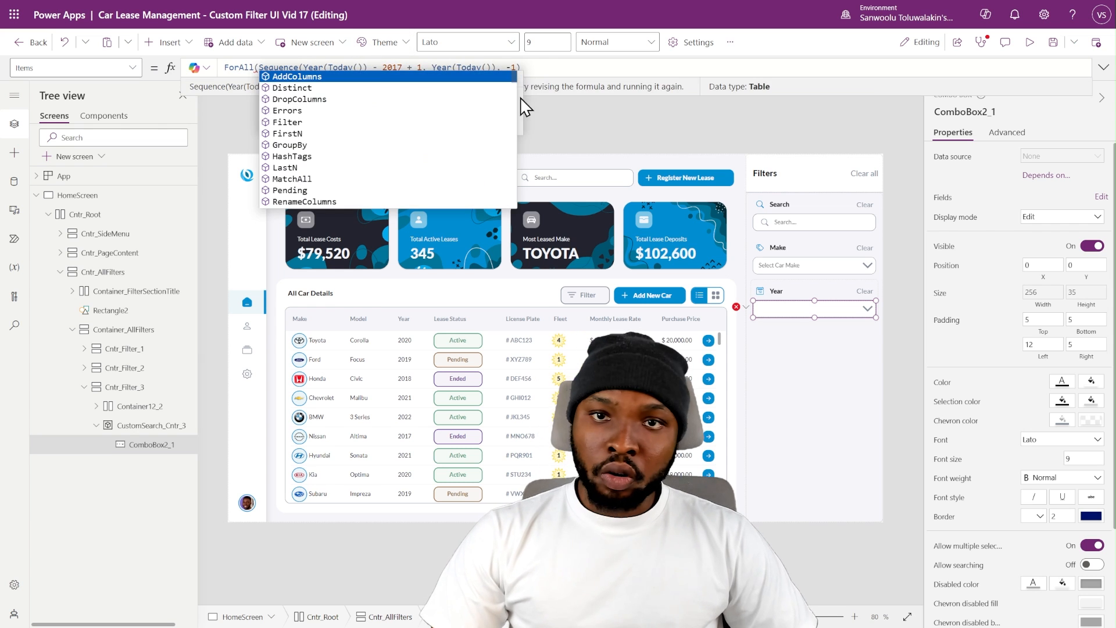
pyautogui.click(542, 67)
pyautogui.write(', Text')
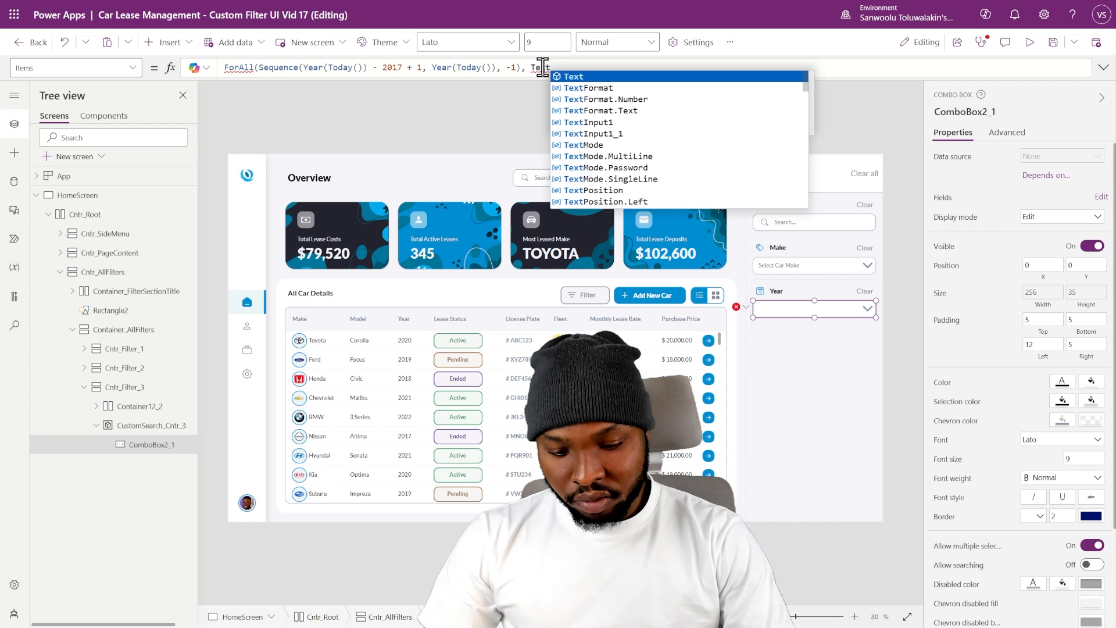
pyautogui.write('(')
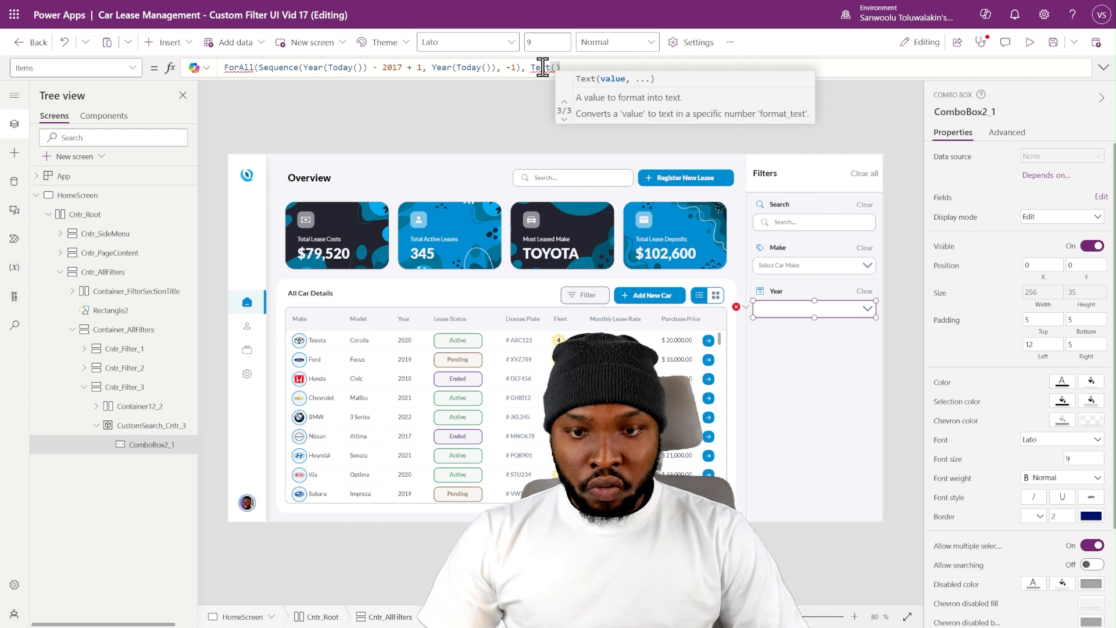
pyautogui.write('Value')
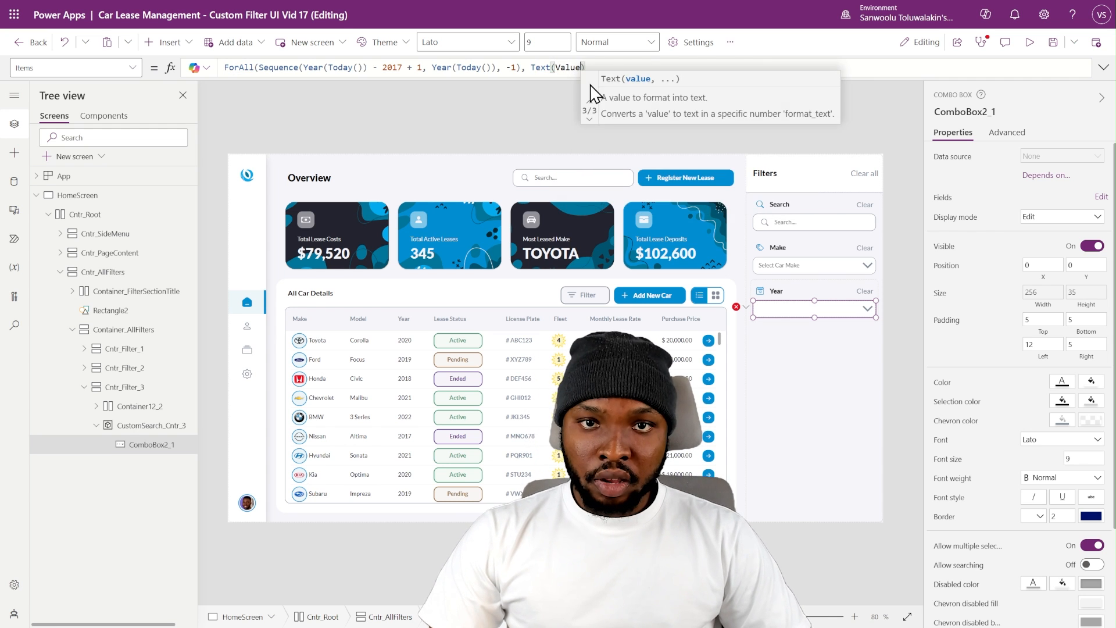
pyautogui.click(596, 65)
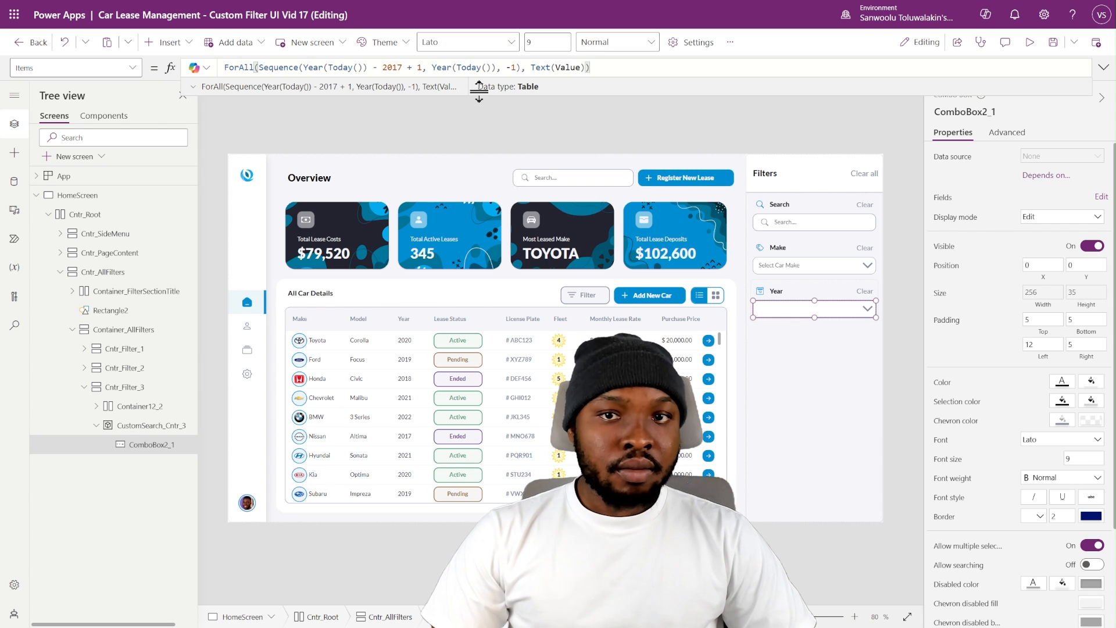
# - Set the Year combo box's IsSearchable property to true
pyautogui.click(1018, 134)
pyautogui.scroll(-5, 996, 411)
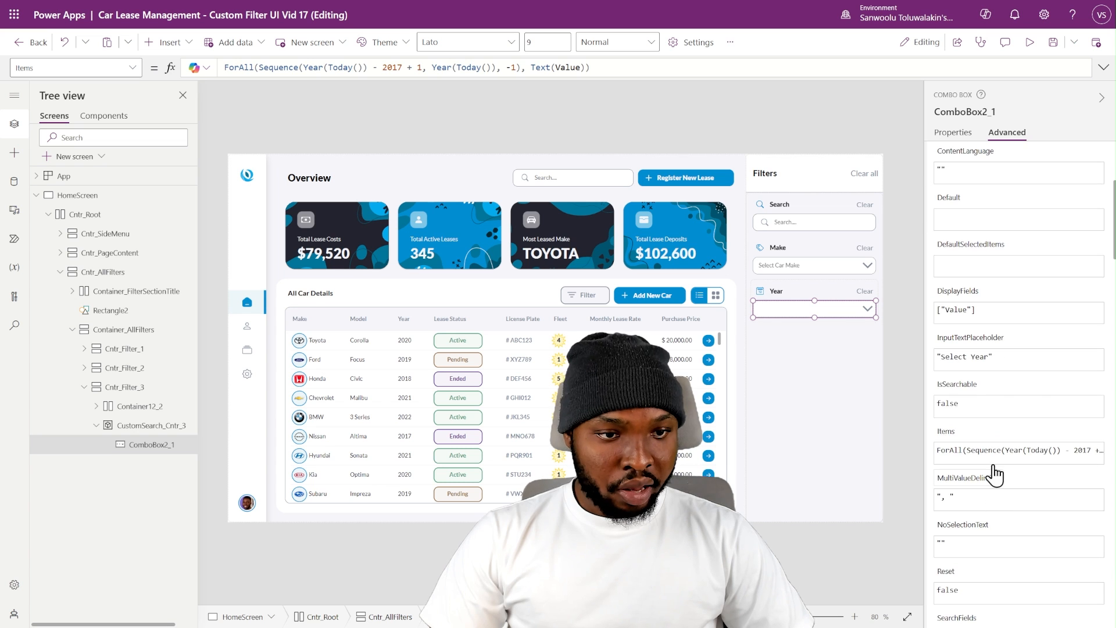
pyautogui.scroll(-2, 974, 407)
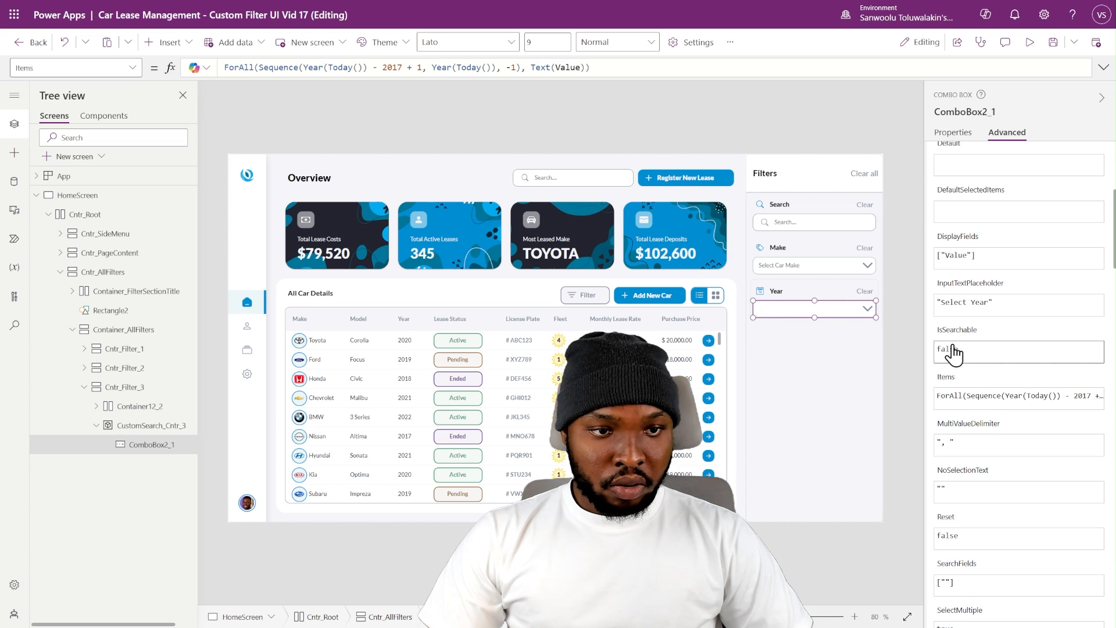
pyautogui.doubleClick(952, 349)
pyautogui.write('tru')
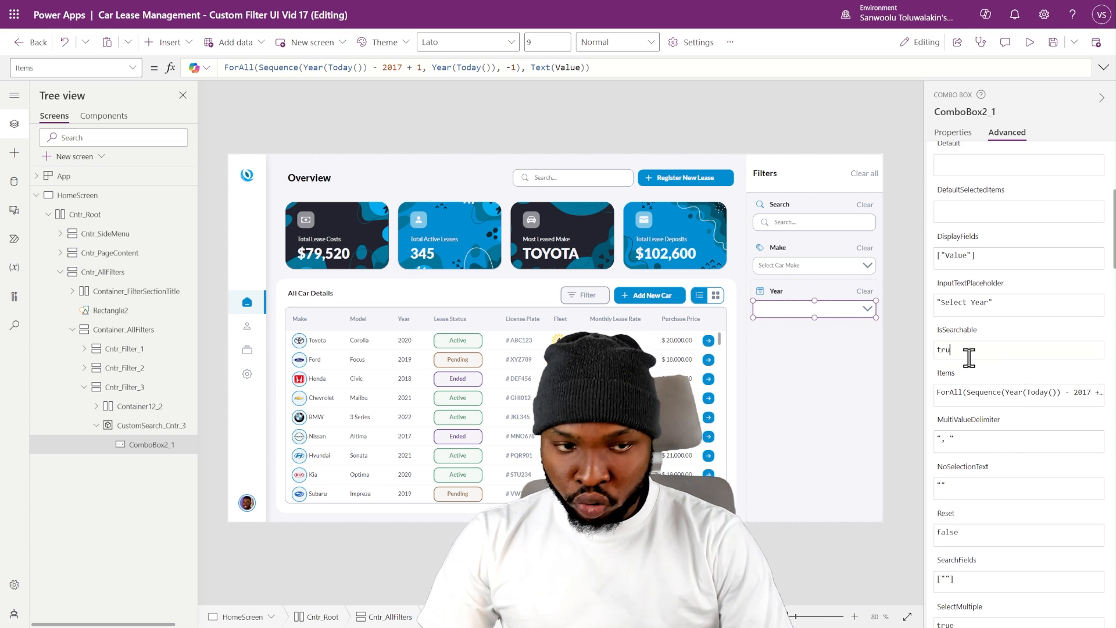
pyautogui.write('e')
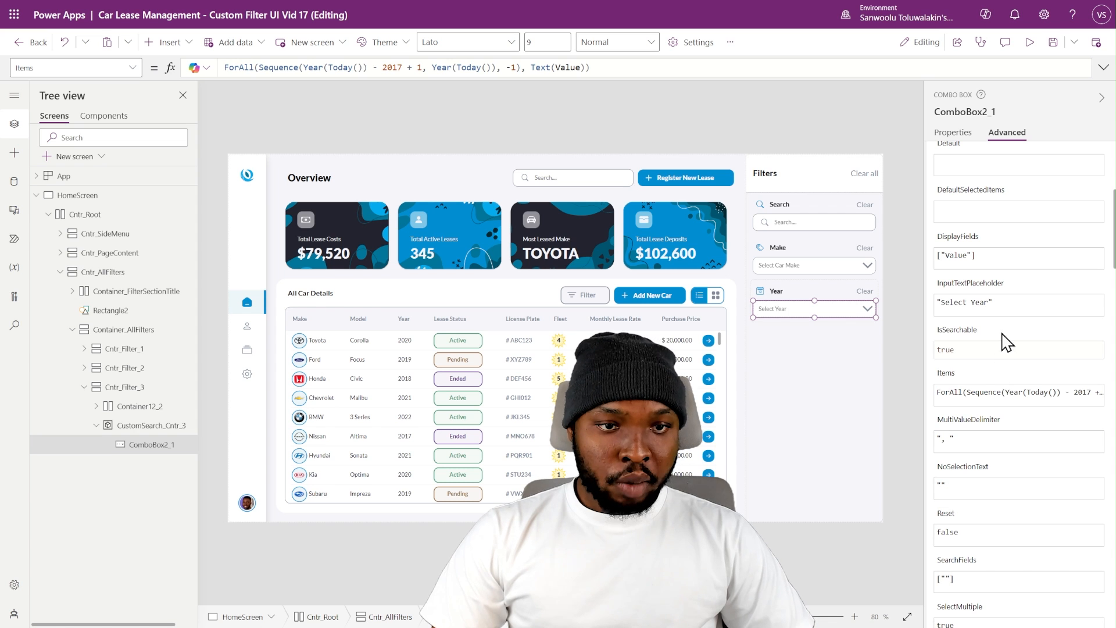
# - Preview the app, search the Year combo box for 2024, clear the search text and return to editing
pyautogui.click(1028, 46)
pyautogui.click(878, 290)
pyautogui.write('2')
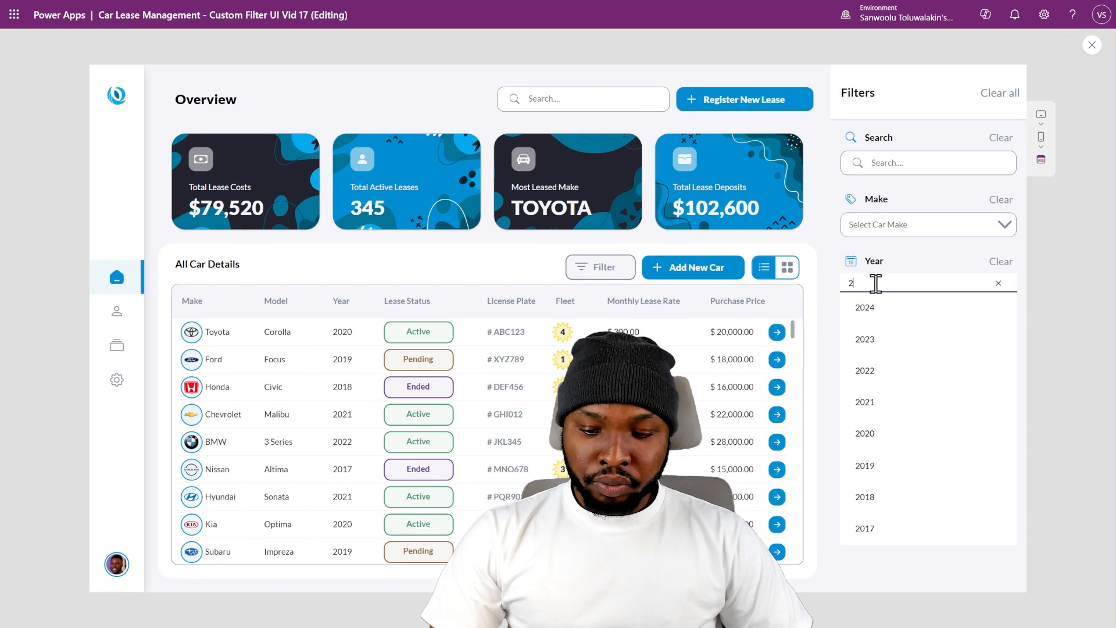
pyautogui.write('024')
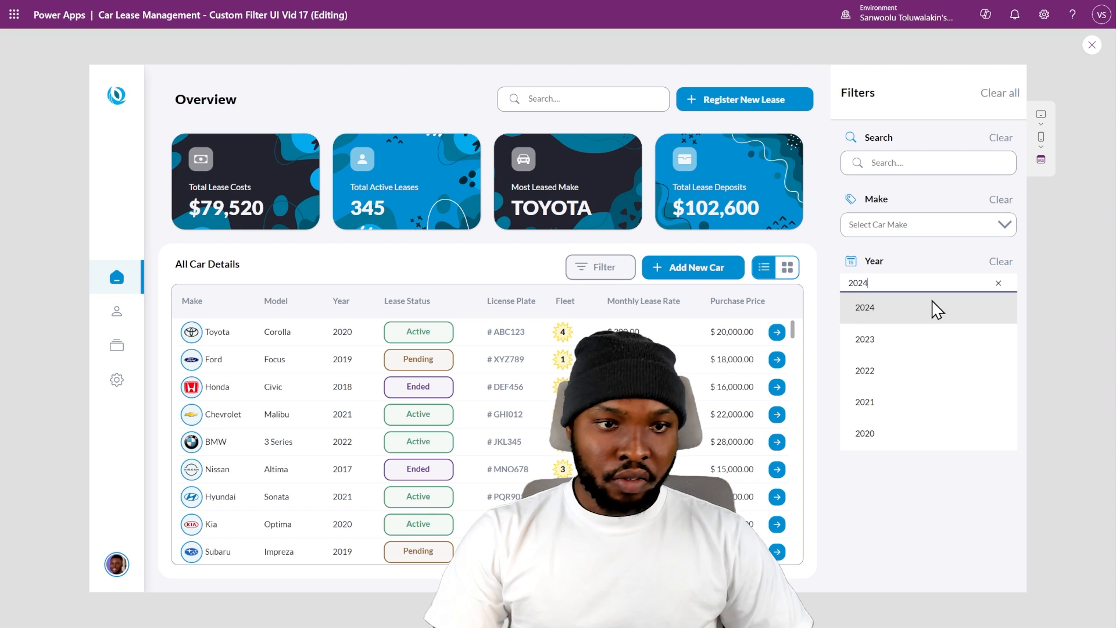
pyautogui.click(999, 284)
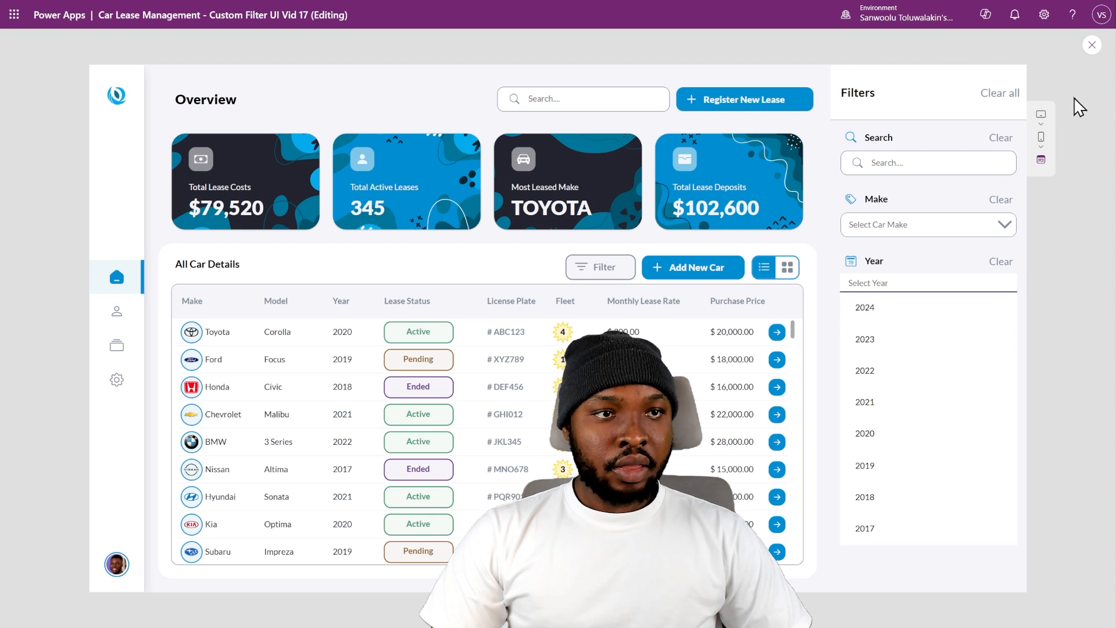
pyautogui.click(1091, 44)
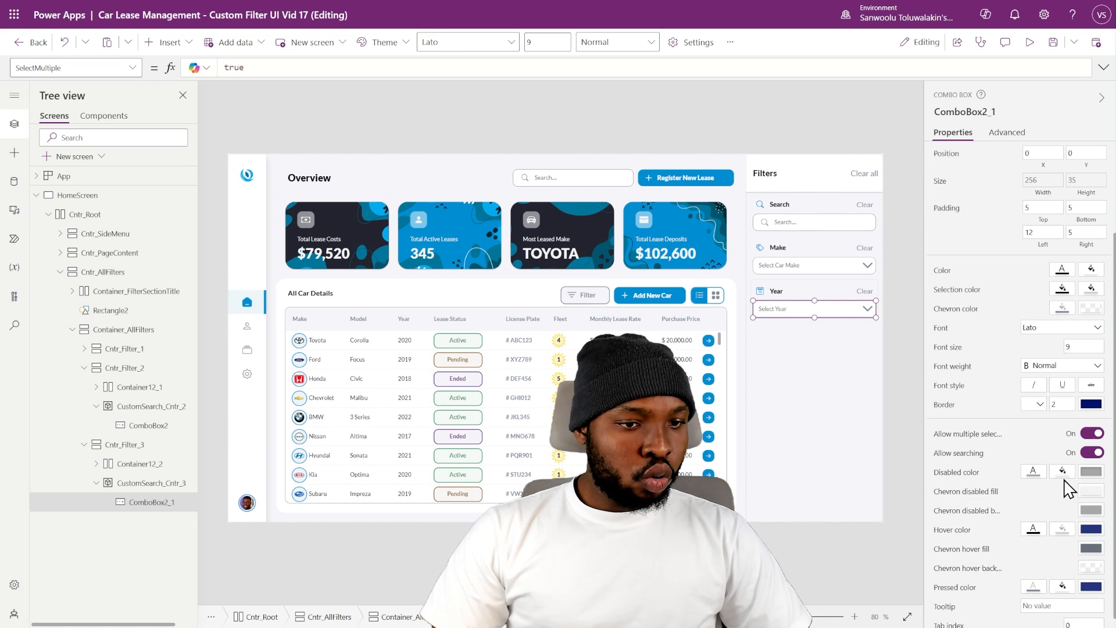
# - Check the multiple-selection and searching settings of the Year and Make combo boxes
pyautogui.scroll(-1, 1068, 489)
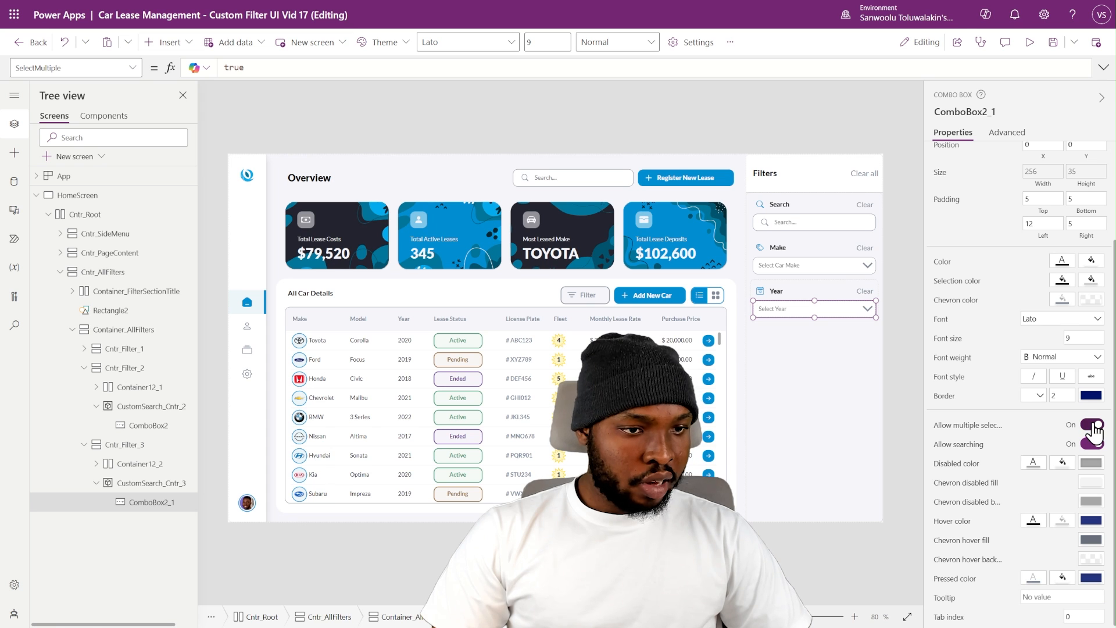
pyautogui.click(1092, 424)
pyautogui.click(847, 265)
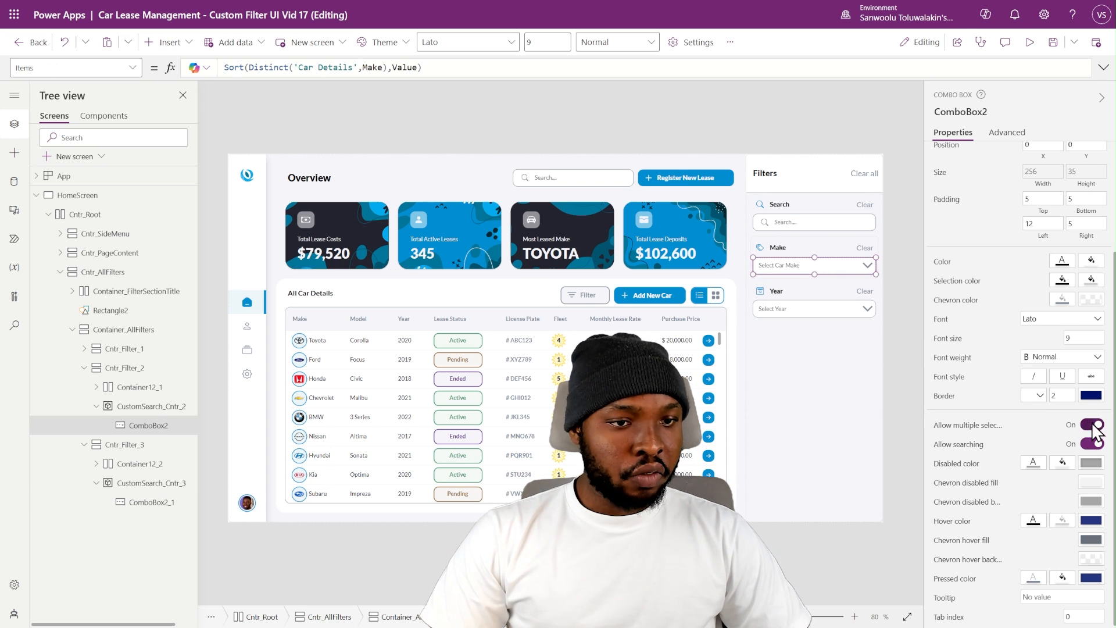
pyautogui.click(900, 195)
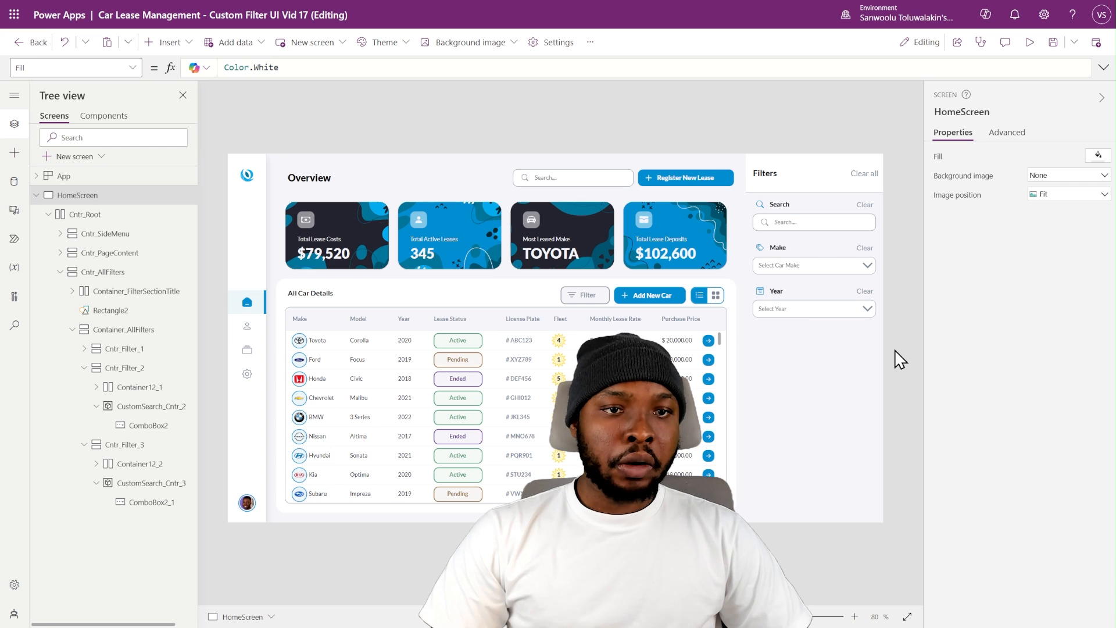
pyautogui.keyDown('alt'); pyautogui.click(803, 311); pyautogui.keyUp('alt')
pyautogui.keyDown('alt'); pyautogui.click(820, 304); pyautogui.keyUp('alt')
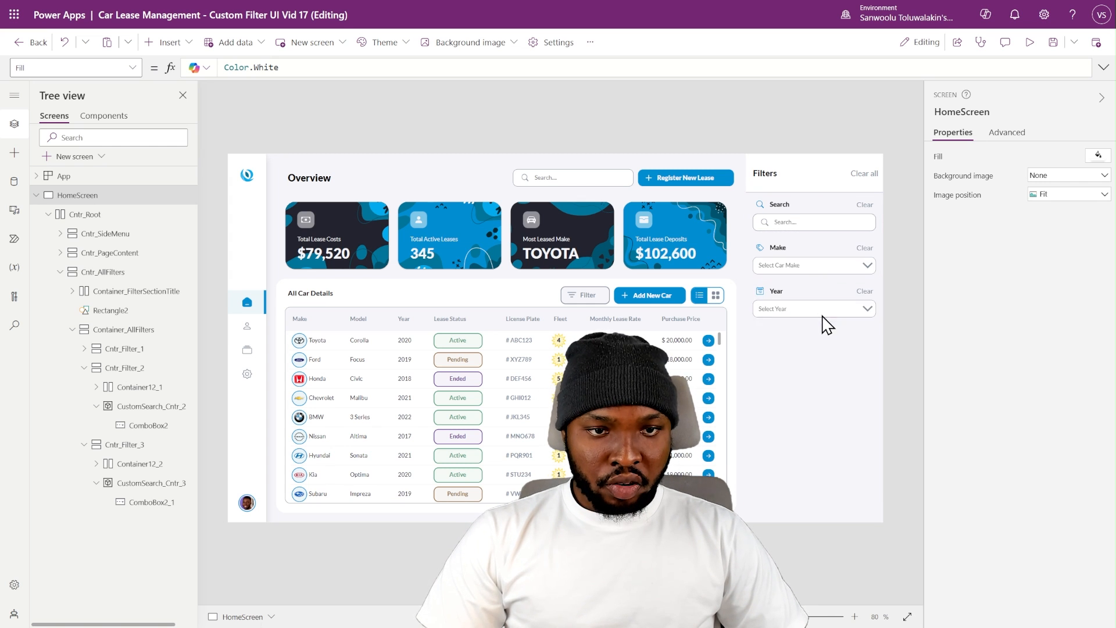
pyautogui.keyDown('alt'); pyautogui.click(822, 314); pyautogui.keyUp('alt')
pyautogui.keyDown('alt'); pyautogui.click(783, 368); pyautogui.keyUp('alt')
pyautogui.keyDown('alt'); pyautogui.click(862, 291); pyautogui.keyUp('alt')
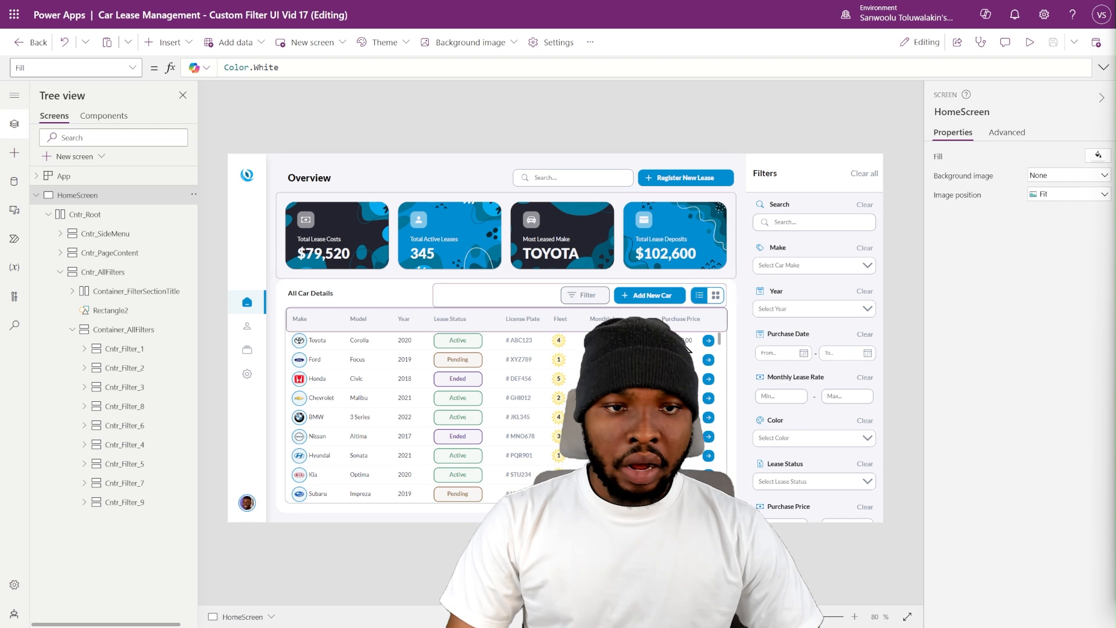
# - Set the vertical overflow of Container_AllFilters to Scroll and check that the lower filter sections can be reached
pyautogui.click(139, 463)
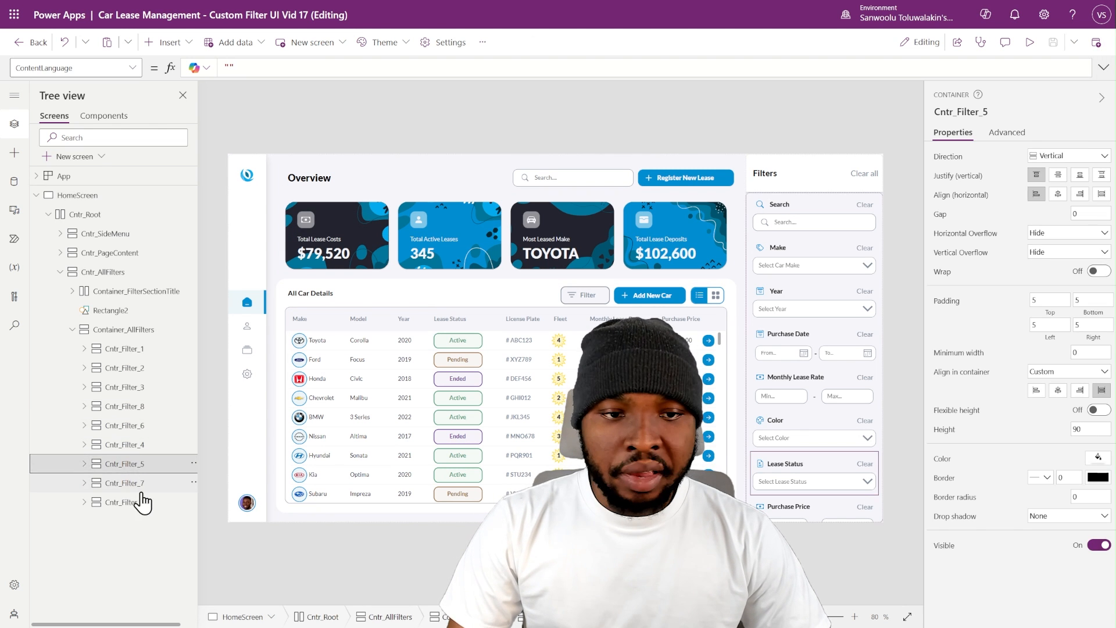
pyautogui.click(152, 433)
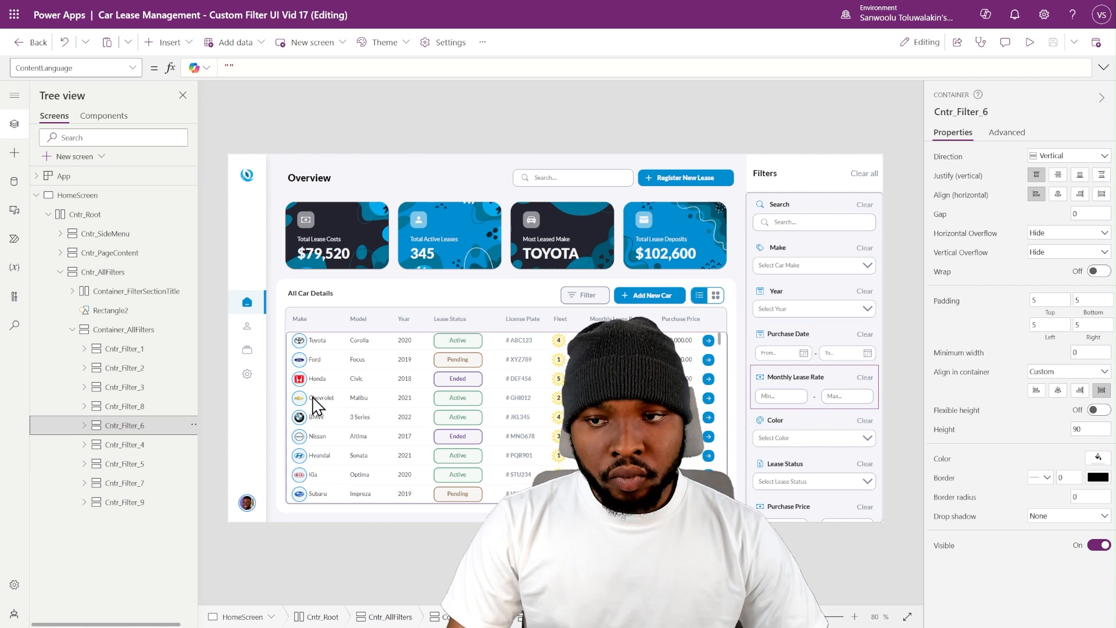
pyautogui.click(145, 332)
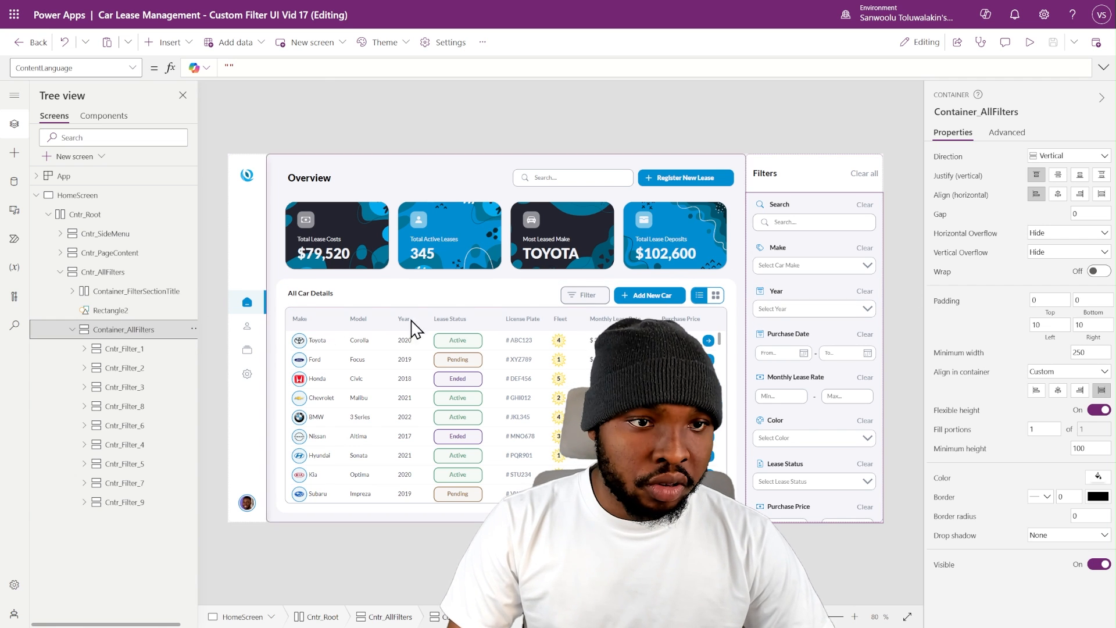
pyautogui.click(1041, 258)
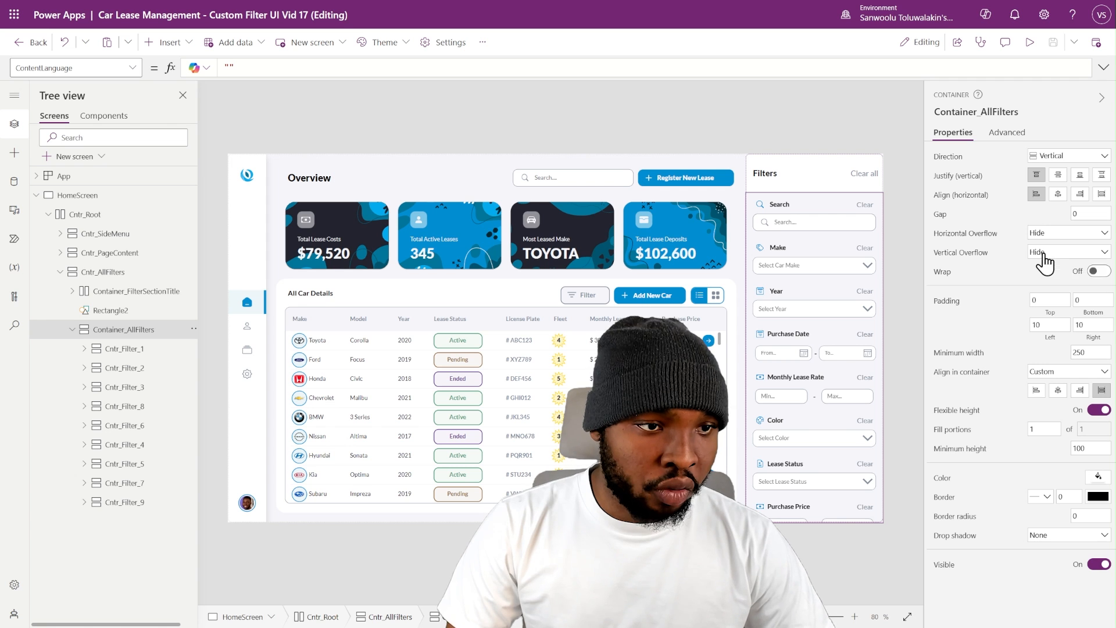
pyautogui.click(1048, 289)
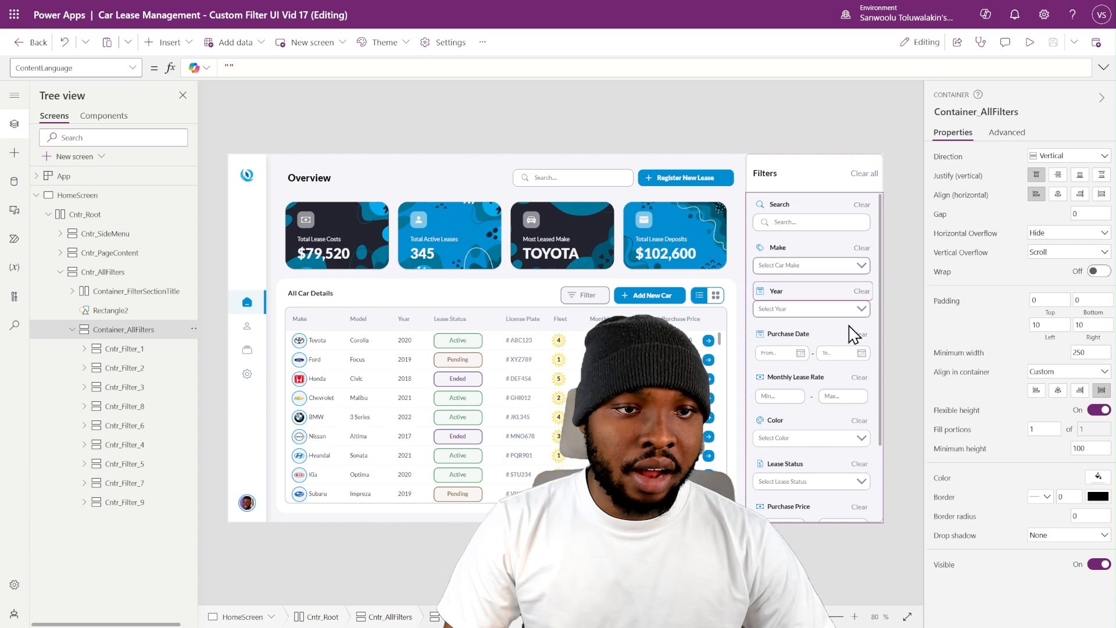
pyautogui.scroll(-3, 847, 358)
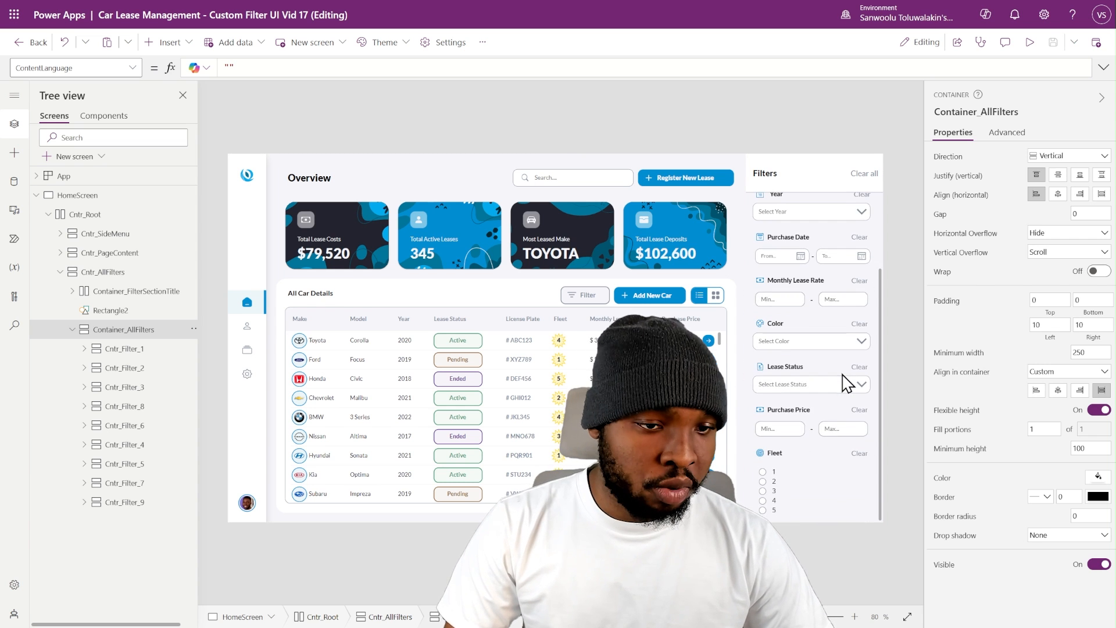
# - Preview the app, look through all sections of the Filters panel from Search to Fleet, and return to editing
pyautogui.click(1029, 42)
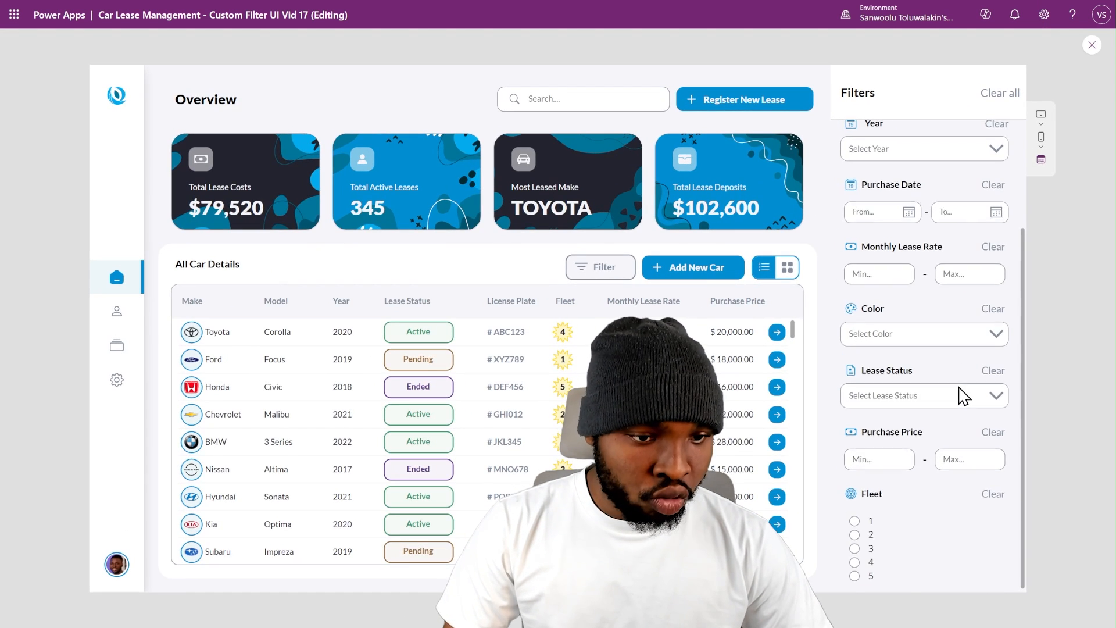
pyautogui.scroll(3, 962, 386)
pyautogui.scroll(-3, 965, 384)
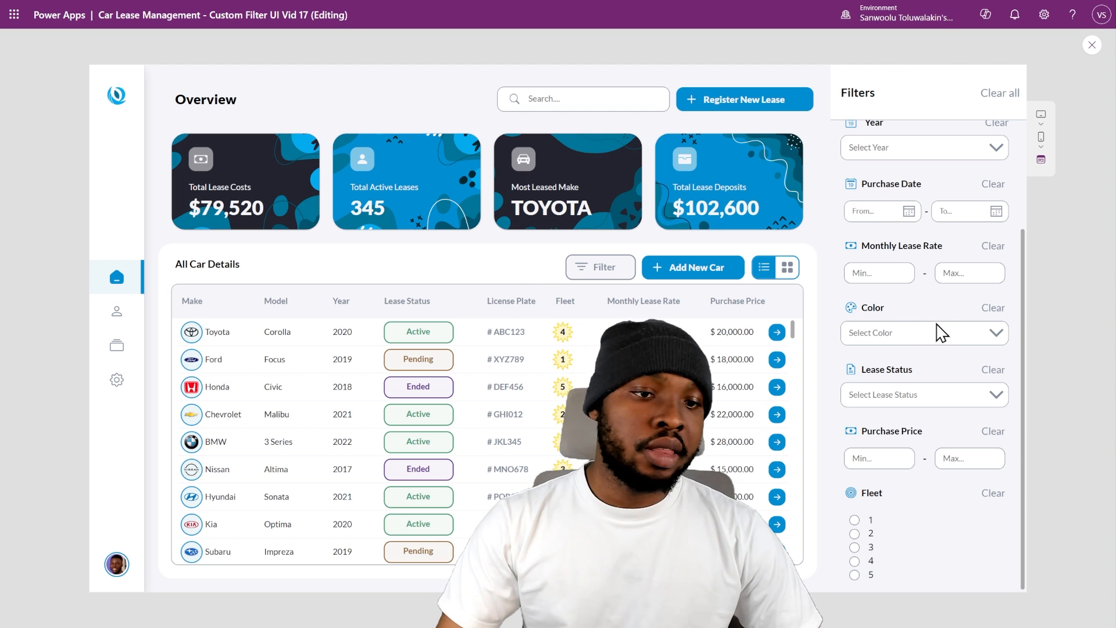
pyautogui.scroll(3, 929, 296)
pyautogui.scroll(-3, 947, 317)
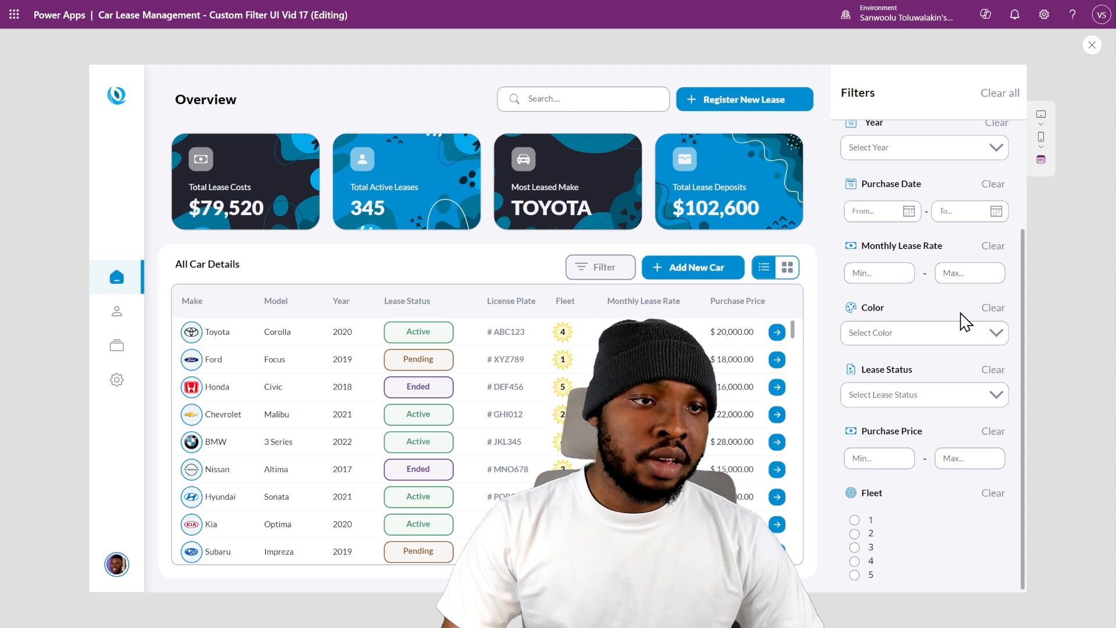
pyautogui.scroll(3, 965, 320)
pyautogui.click(1091, 45)
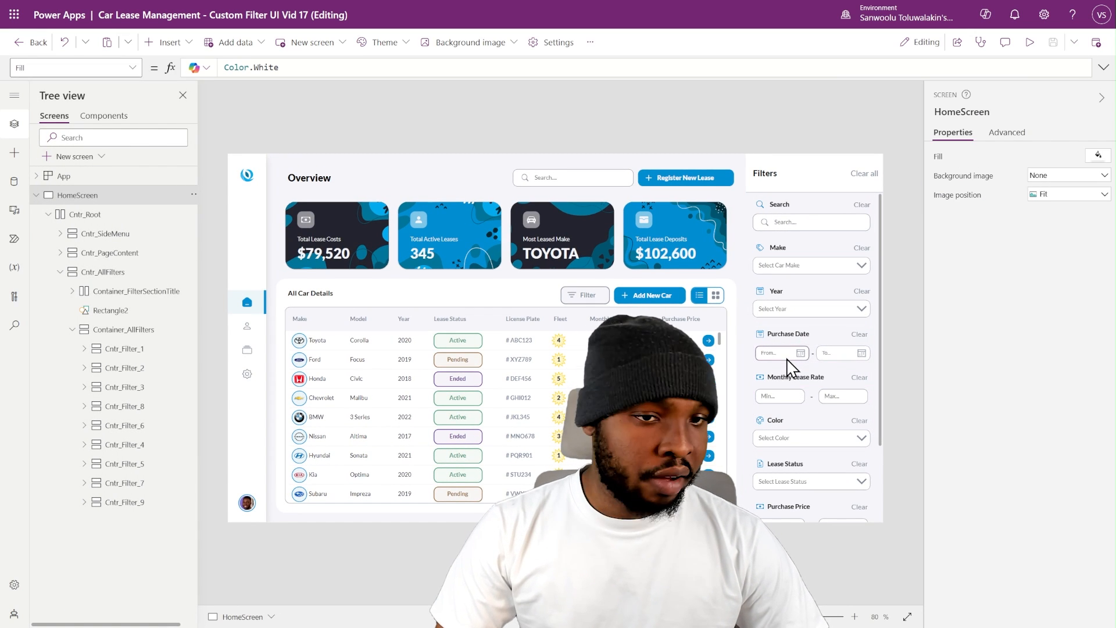
# - Inspect the icon, label and Clear button in the header of the Purchase Date filter
pyautogui.click(760, 337)
pyautogui.click(761, 335)
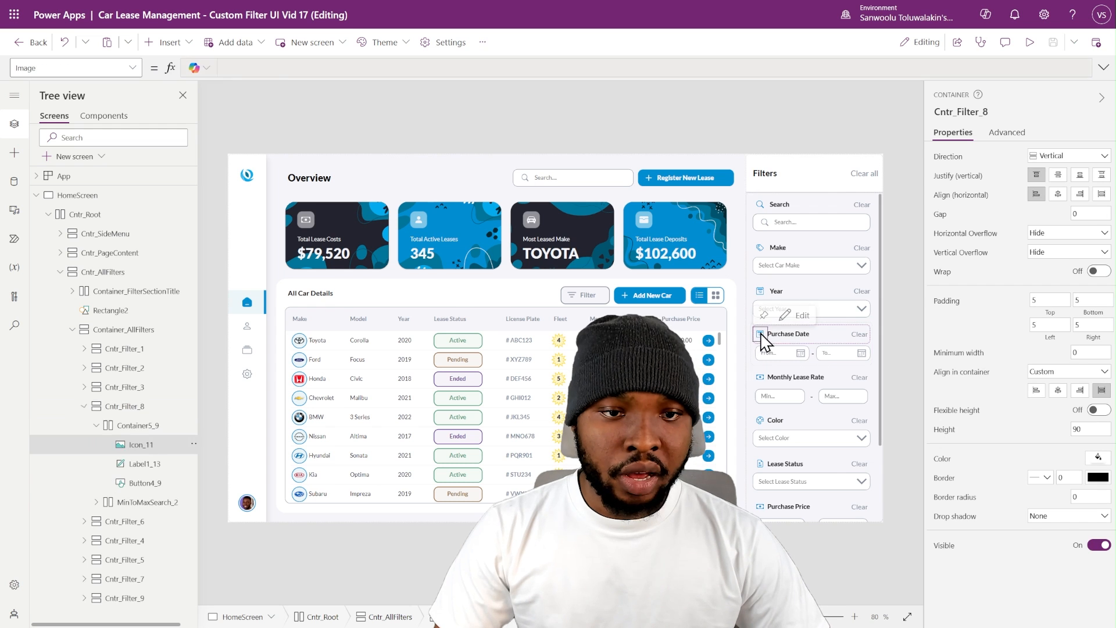
pyautogui.click(790, 337)
pyautogui.click(865, 334)
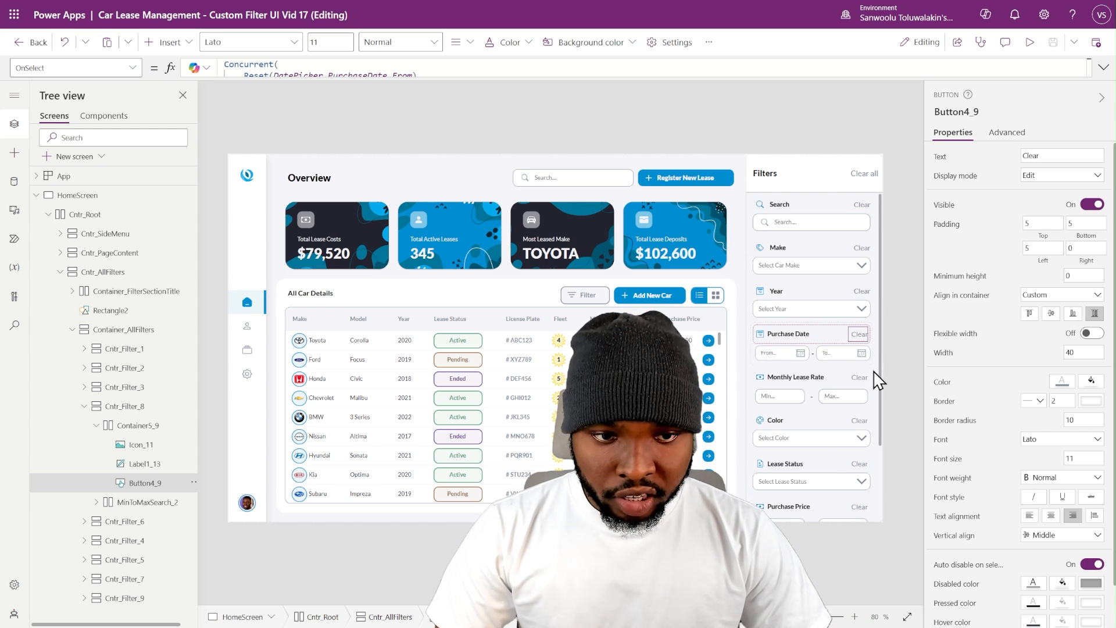
# - Inspect the From date picker of the Purchase Date filter and expand its MinToMaxSearch_2 container to examine the structure
pyautogui.click(802, 354)
pyautogui.click(96, 501)
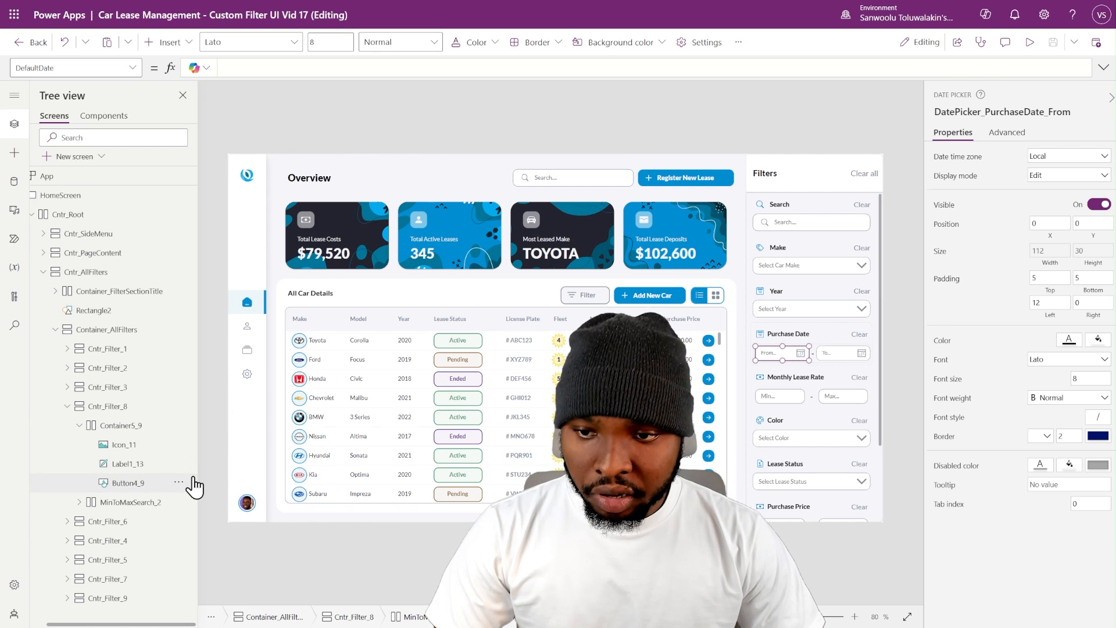
pyautogui.moveTo(200, 471); pyautogui.dragTo(149, 518)
pyautogui.click(88, 503)
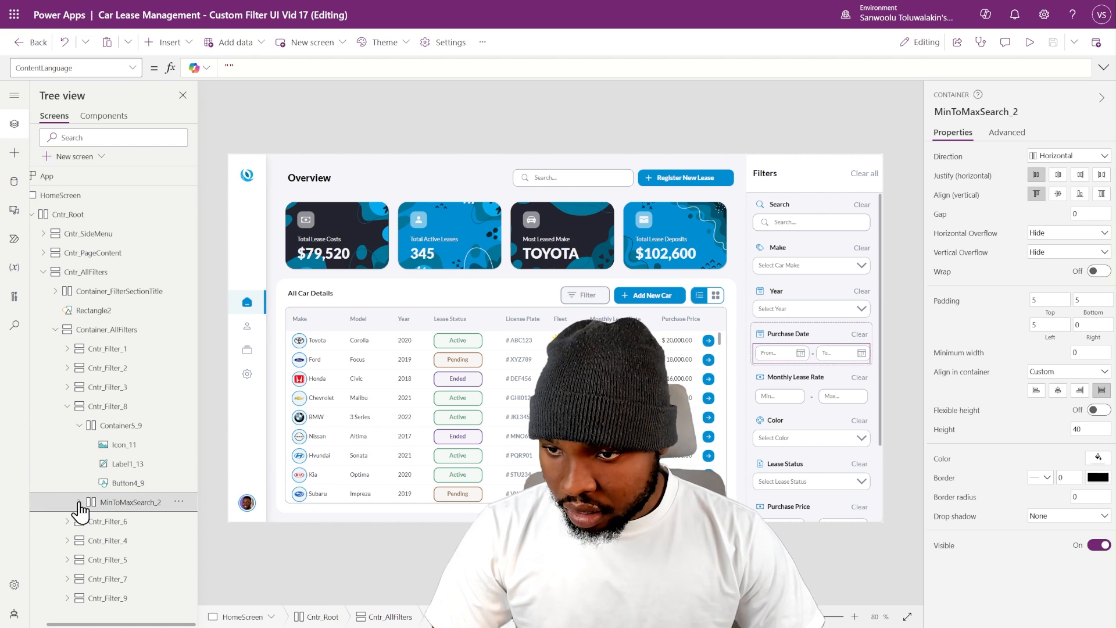
pyautogui.click(80, 502)
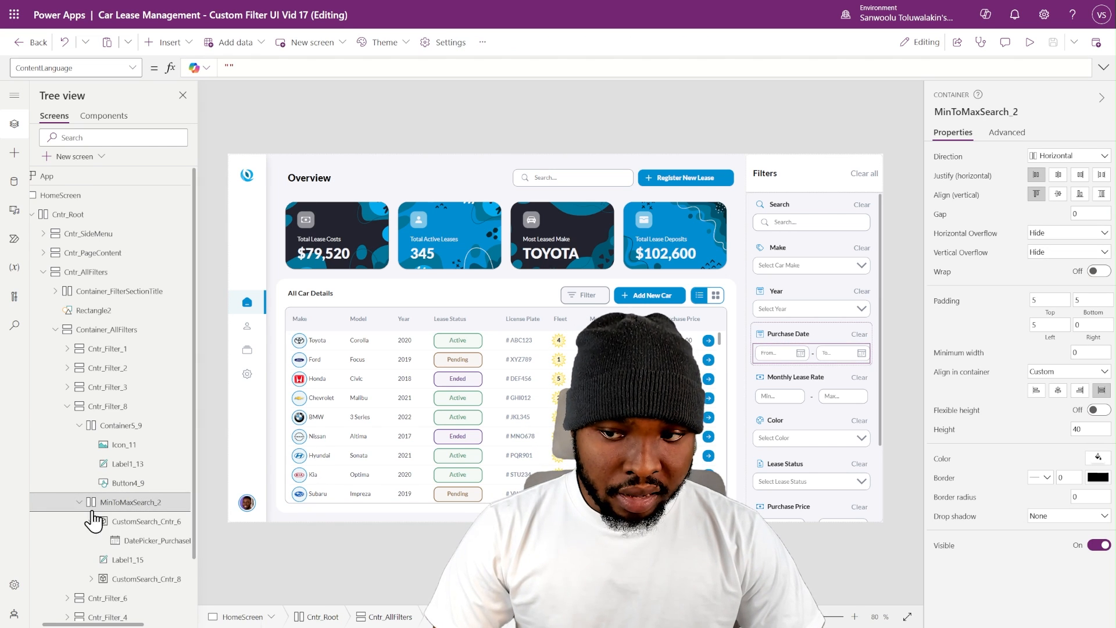
# - Inspect the From and To picker containers and the dash separator label inside MinToMaxSearch_2 of the Purchase Date filter
pyautogui.click(123, 523)
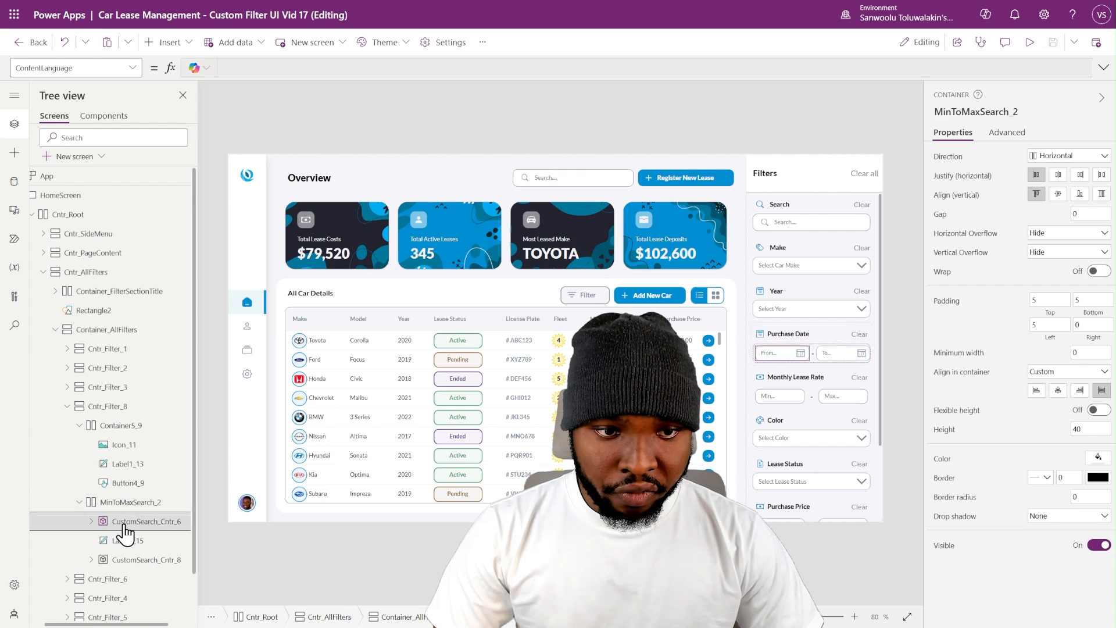
pyautogui.click(126, 542)
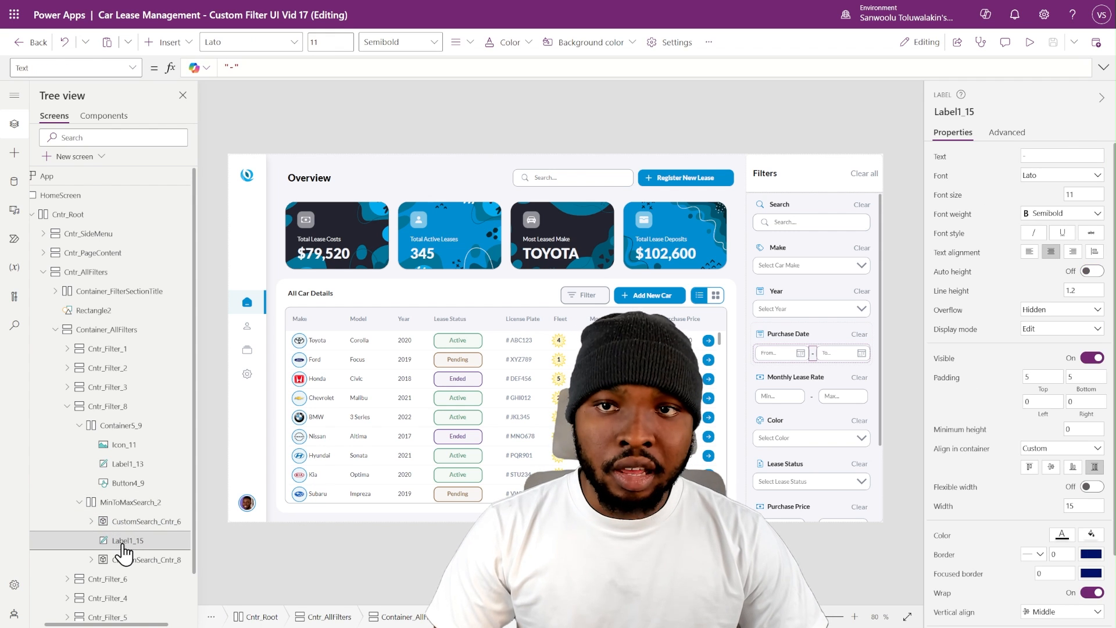
pyautogui.click(1036, 155)
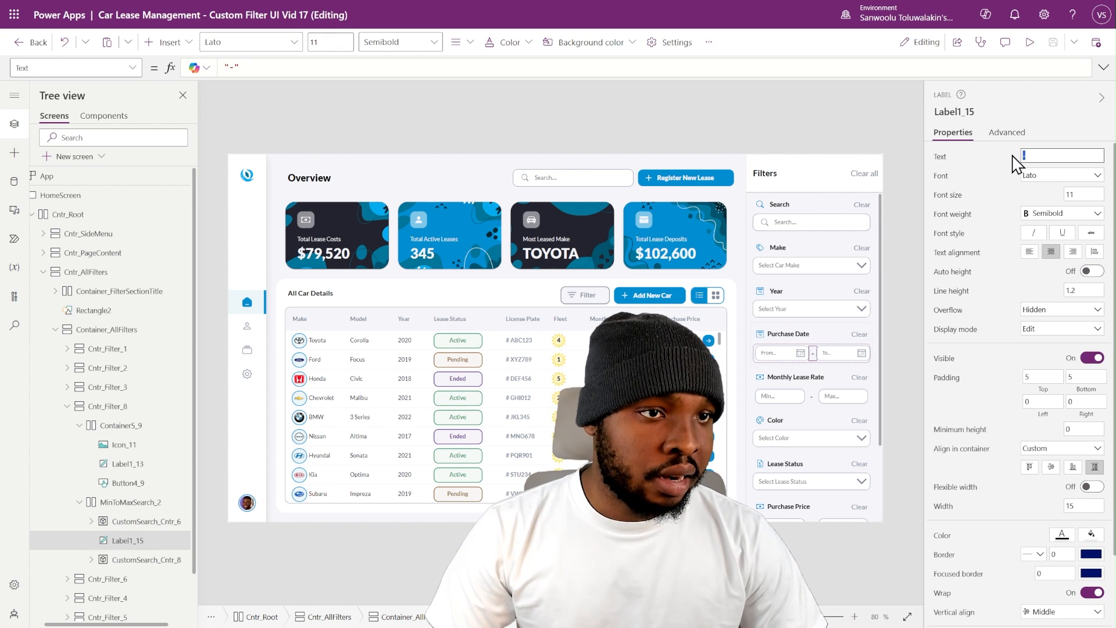
pyautogui.click(150, 559)
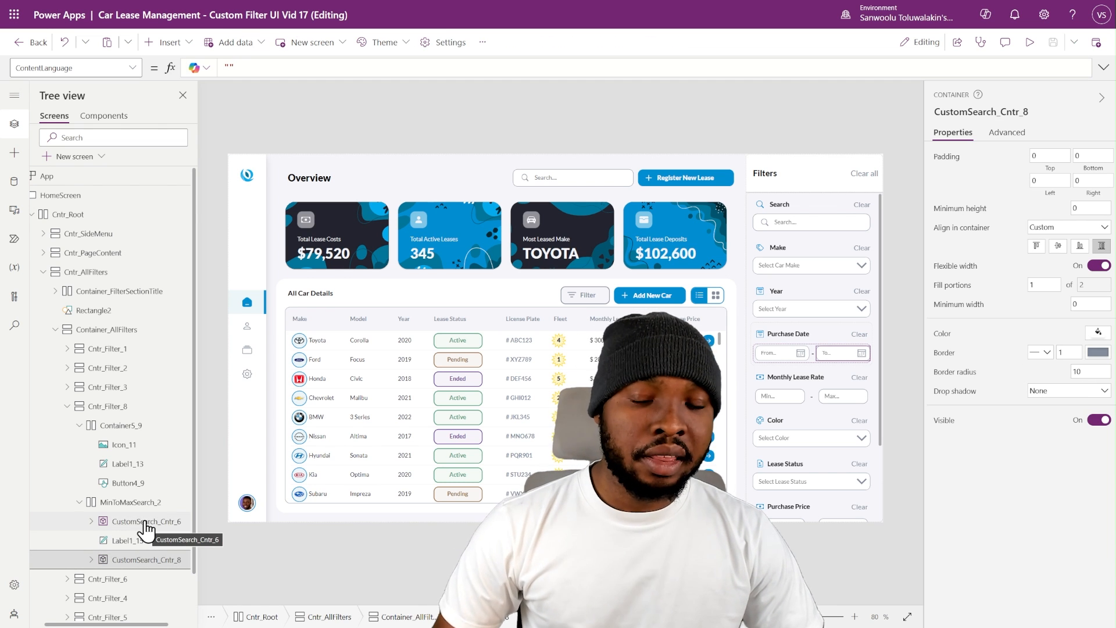
pyautogui.click(146, 523)
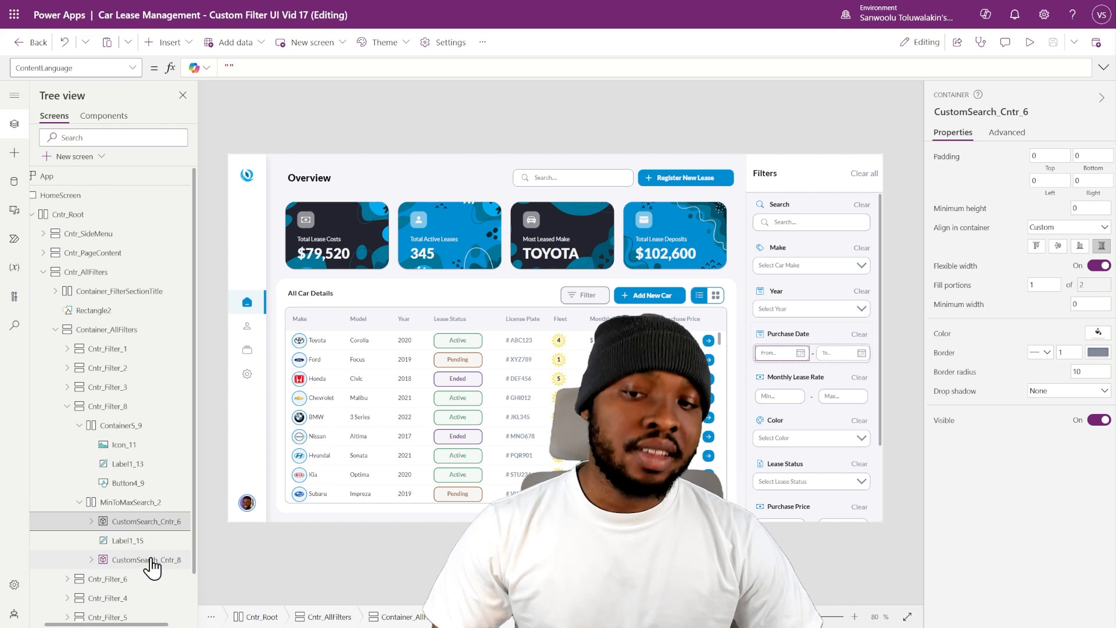
pyautogui.click(91, 522)
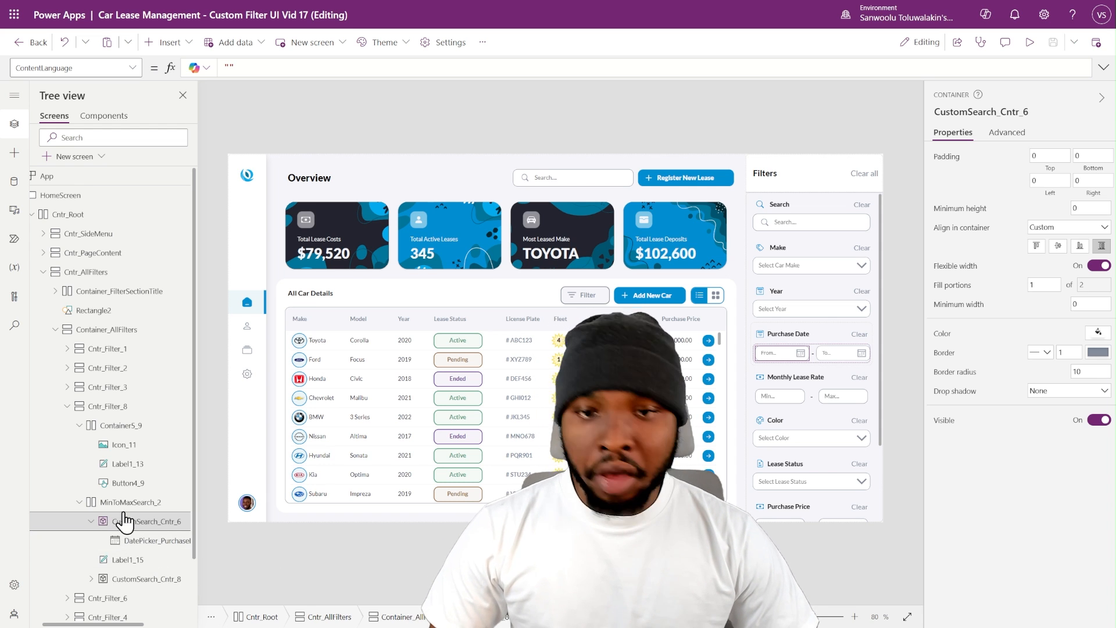
pyautogui.scroll(-1, 104, 499)
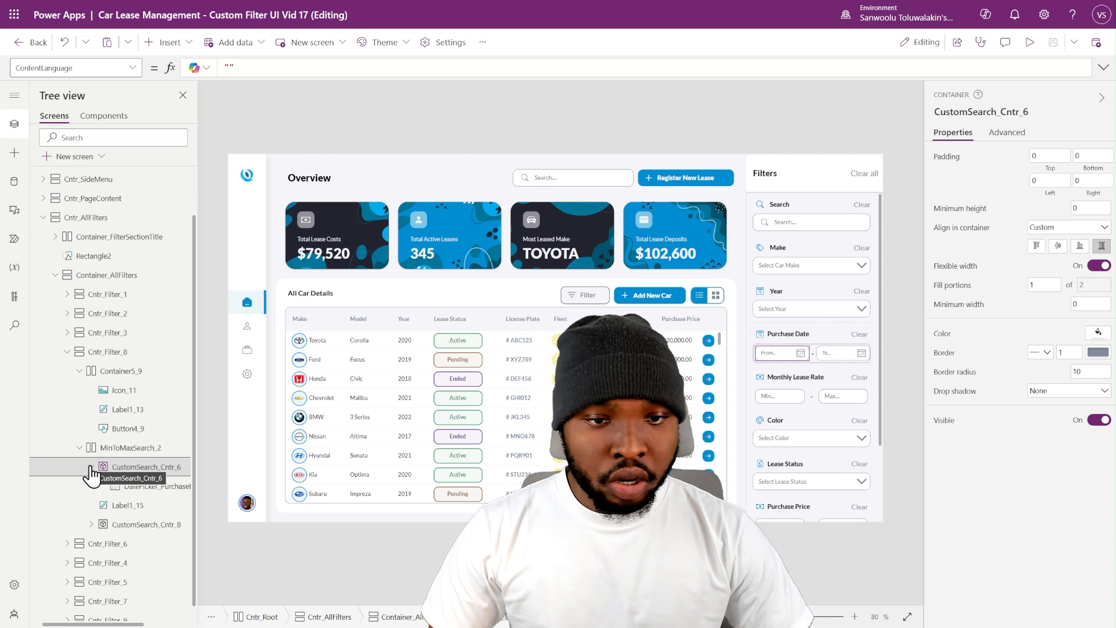
pyautogui.click(91, 468)
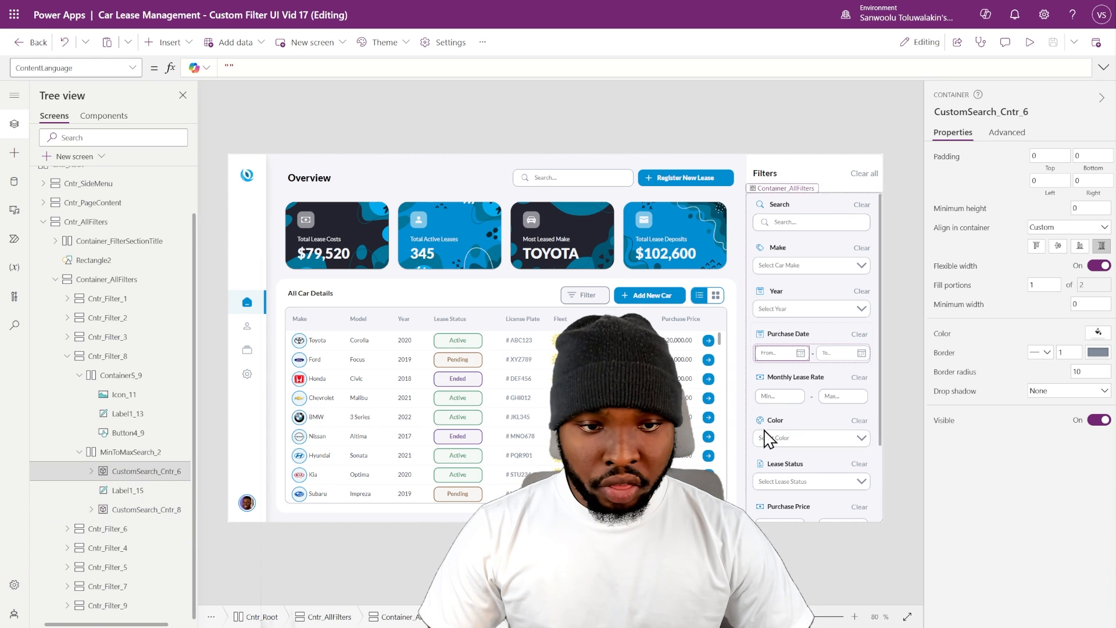
# - Inspect the properties of the Min and Max text inputs and their separator label in the Monthly Lease Rate filter, including border radius and width
pyautogui.click(780, 396)
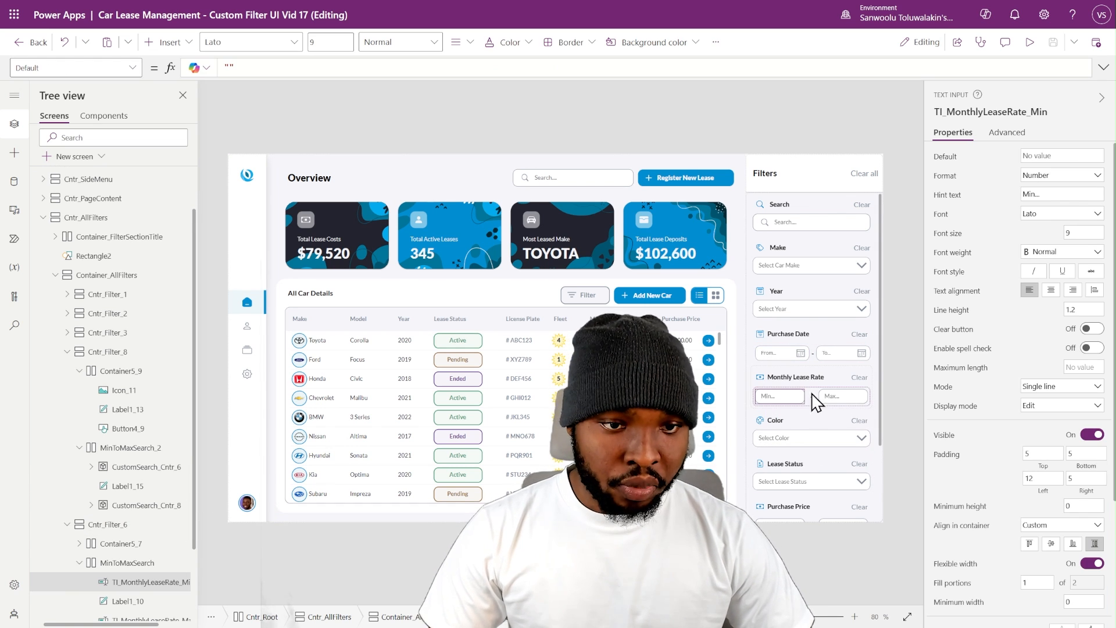
pyautogui.scroll(-1, 174, 504)
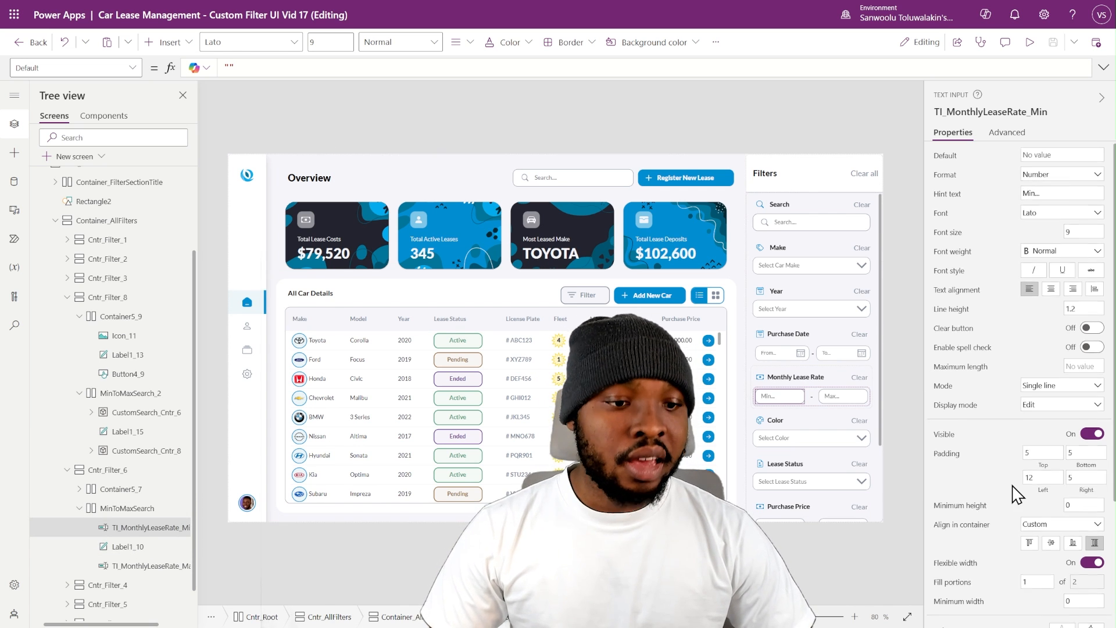
pyautogui.scroll(-3, 1014, 494)
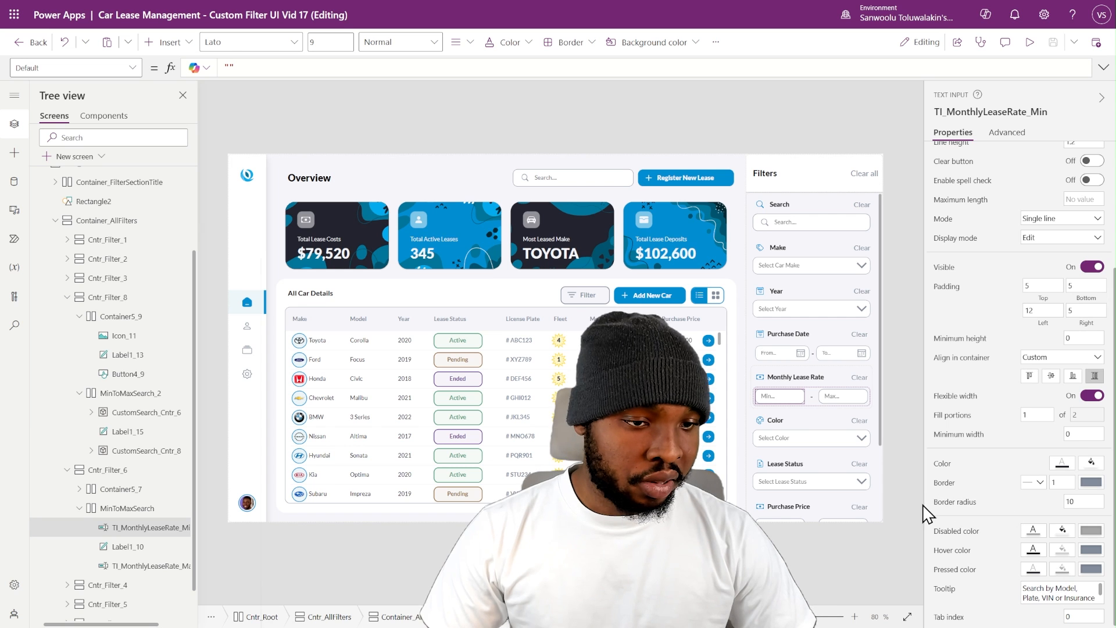
pyautogui.doubleClick(1070, 502)
pyautogui.click(150, 530)
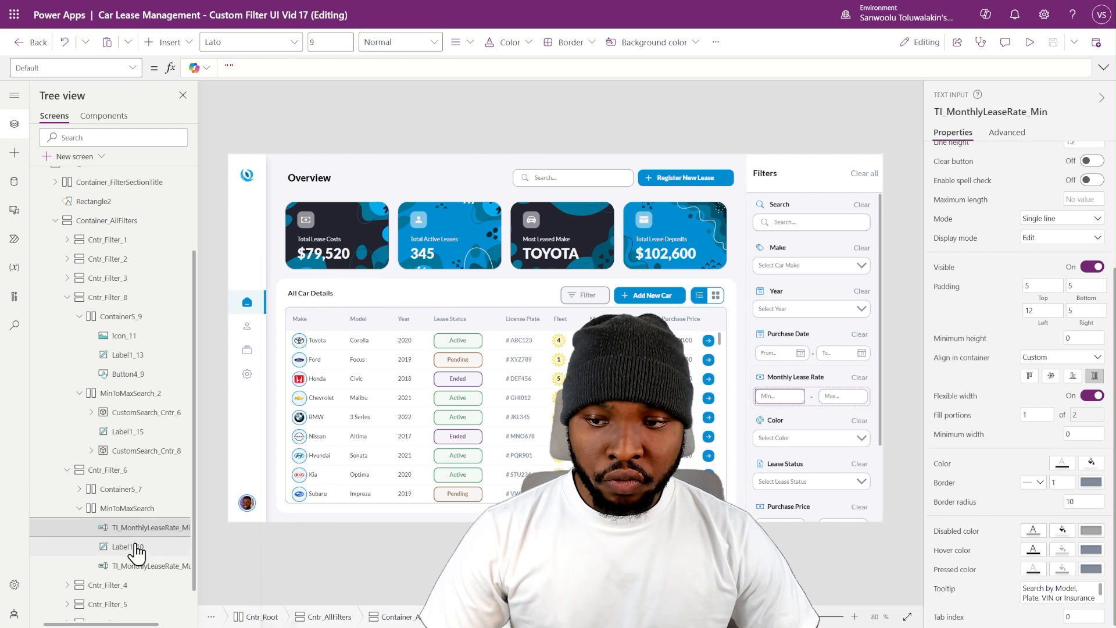
pyautogui.keyDown('ctrl'); pyautogui.click(145, 567); pyautogui.keyUp('ctrl')
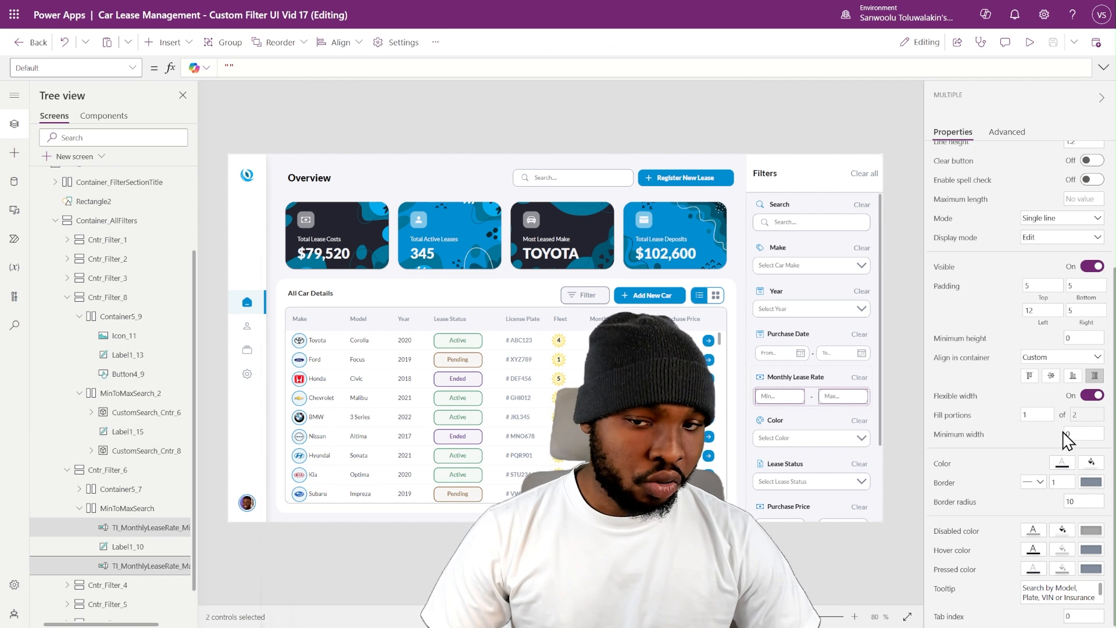
pyautogui.click(125, 547)
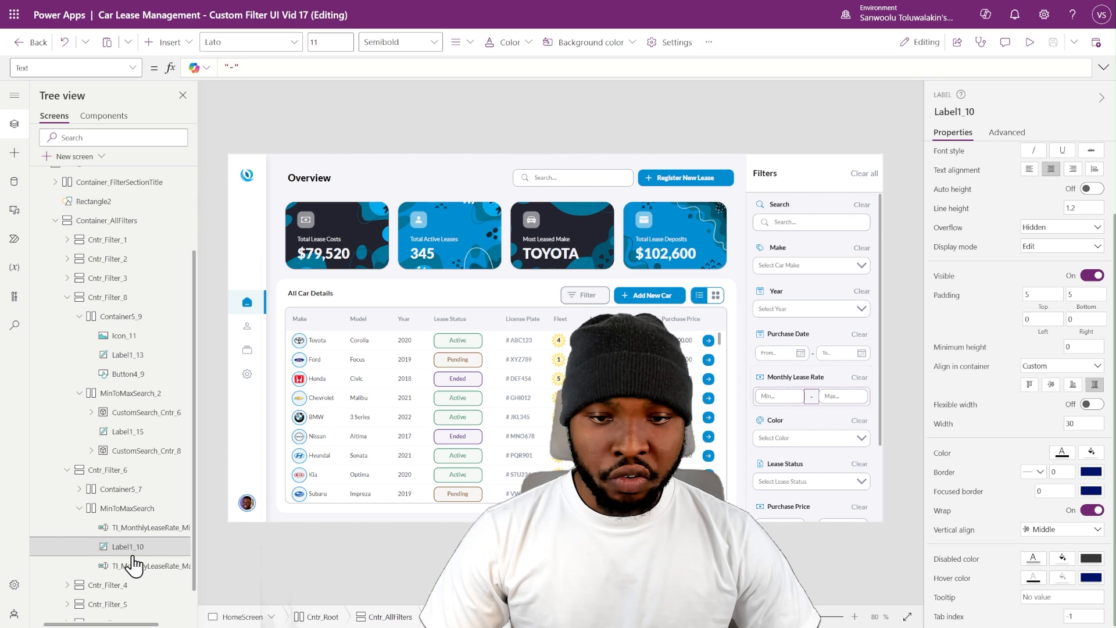
pyautogui.click(1072, 424)
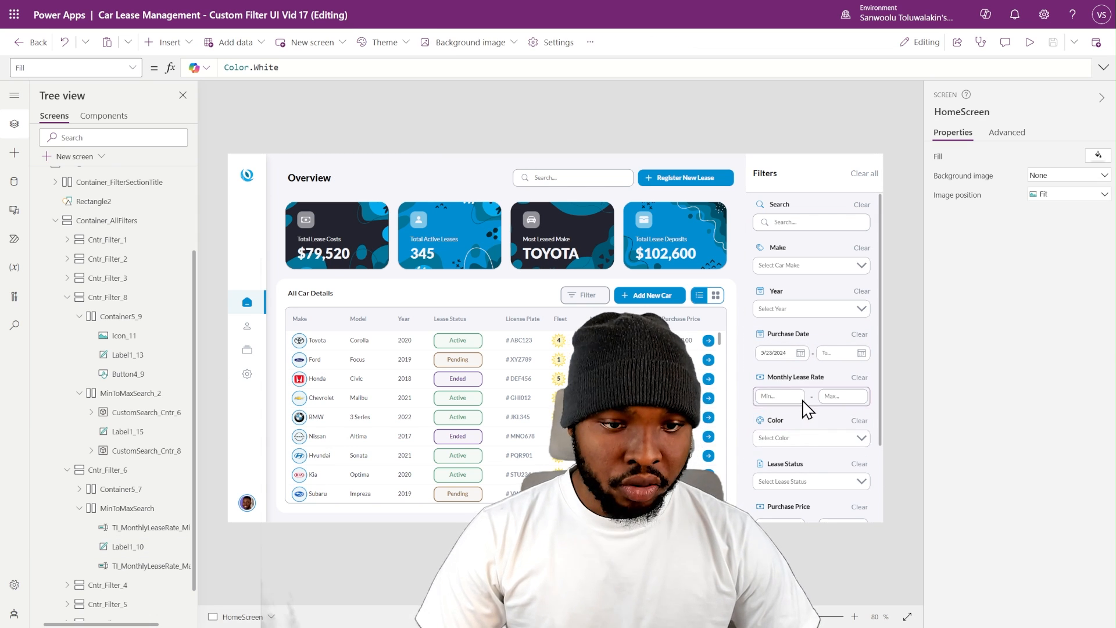
# - Set the Radio_FleetID control in the Fleet filter to stretch across the width of its container
pyautogui.scroll(-1, 806, 428)
pyautogui.scroll(-2, 810, 436)
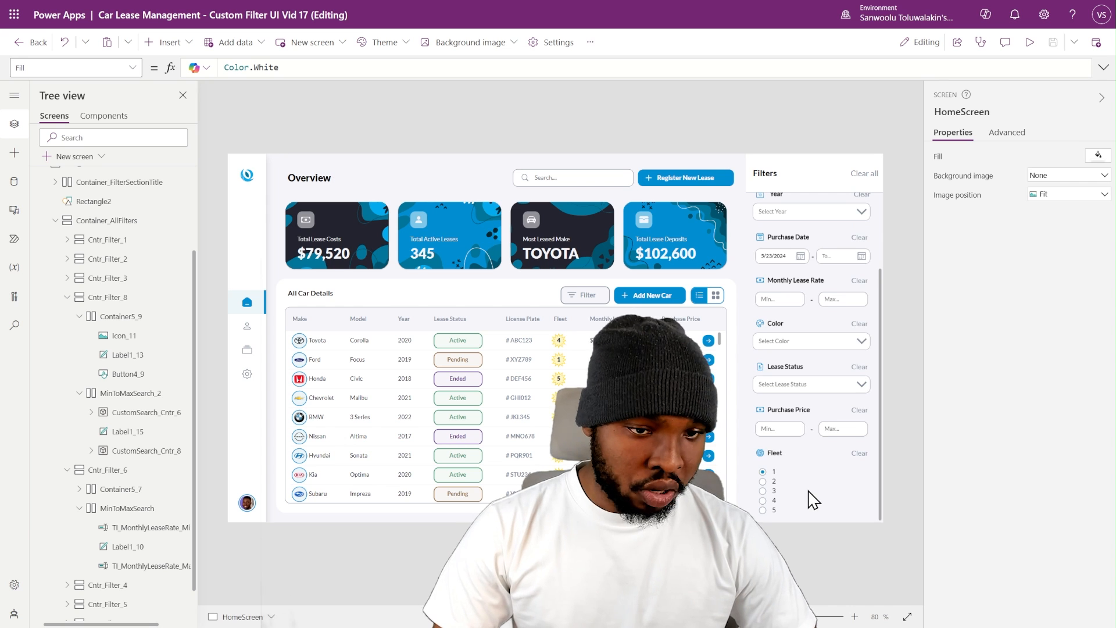
pyautogui.scroll(-1, 122, 527)
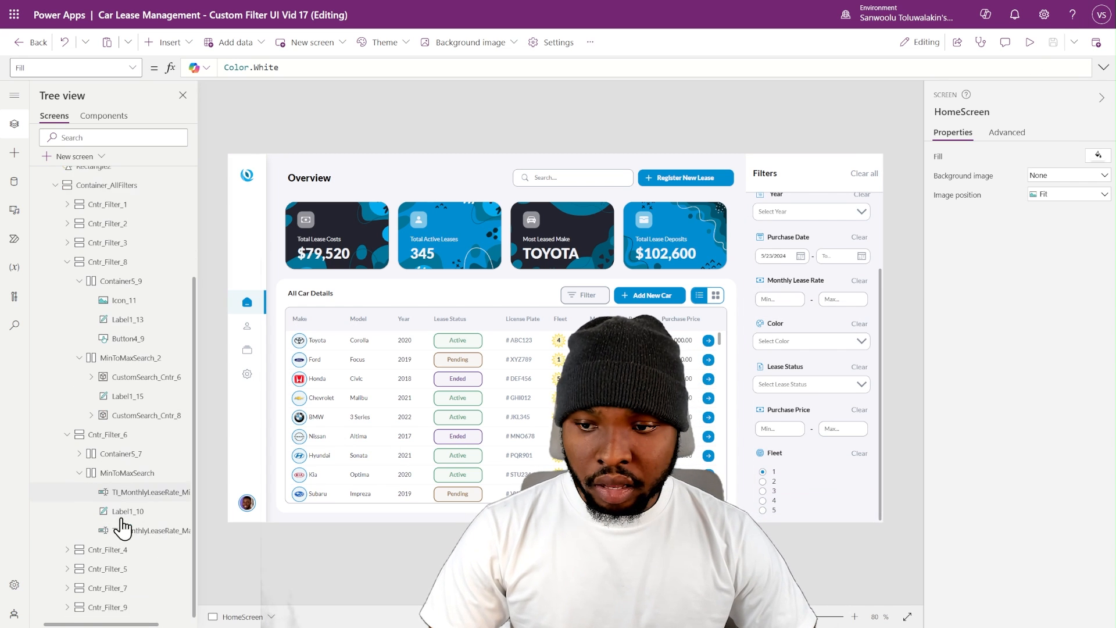
pyautogui.click(68, 607)
pyautogui.scroll(-1, 142, 581)
pyautogui.click(132, 604)
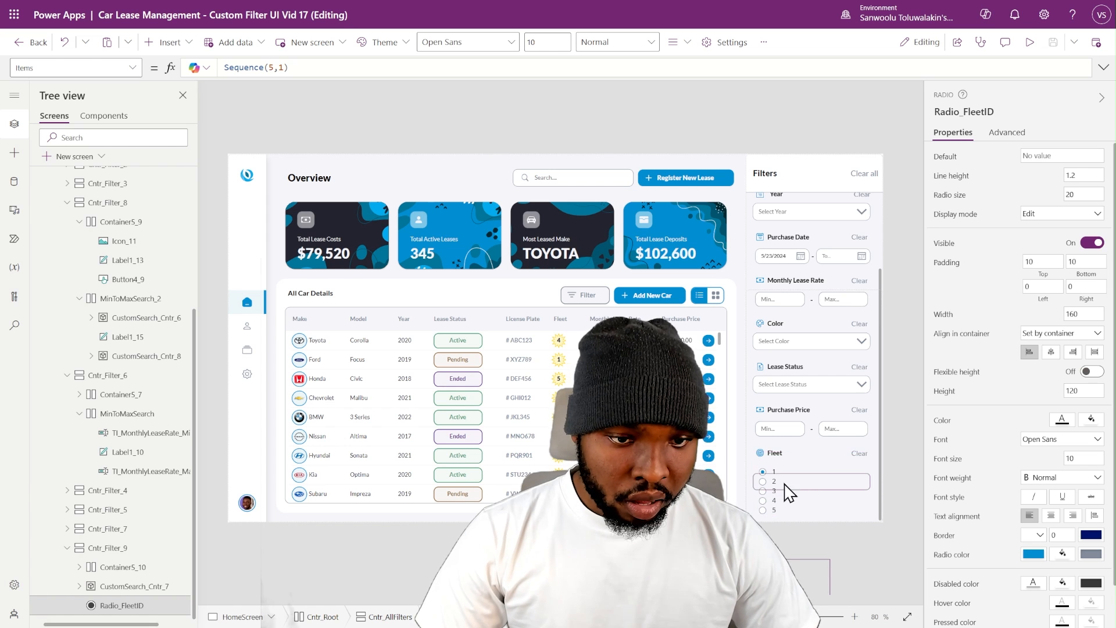
pyautogui.click(831, 500)
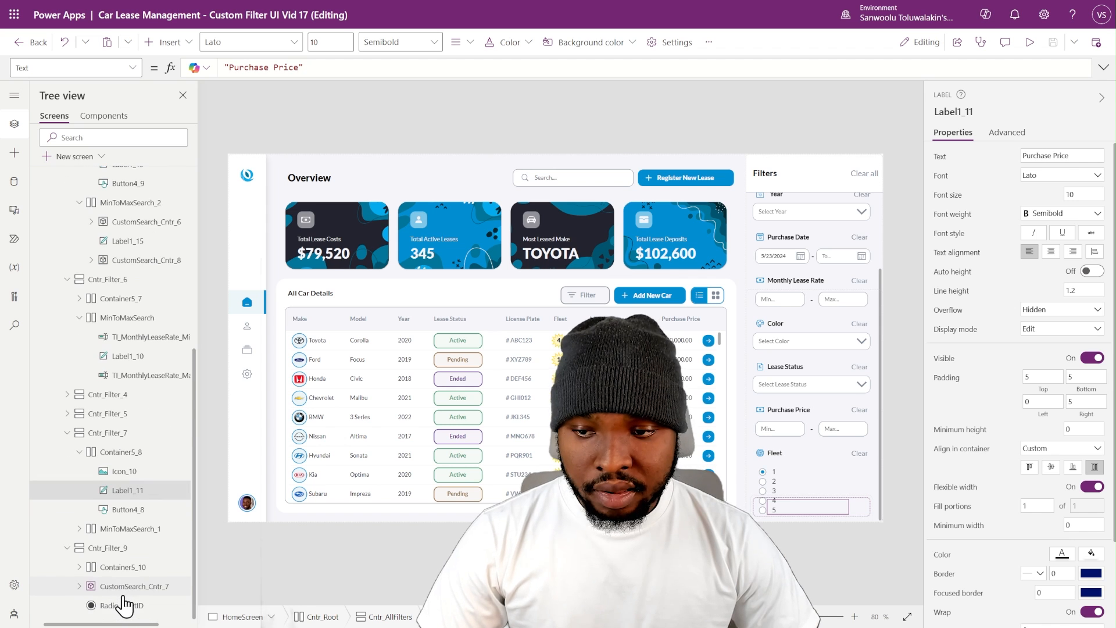
pyautogui.click(123, 605)
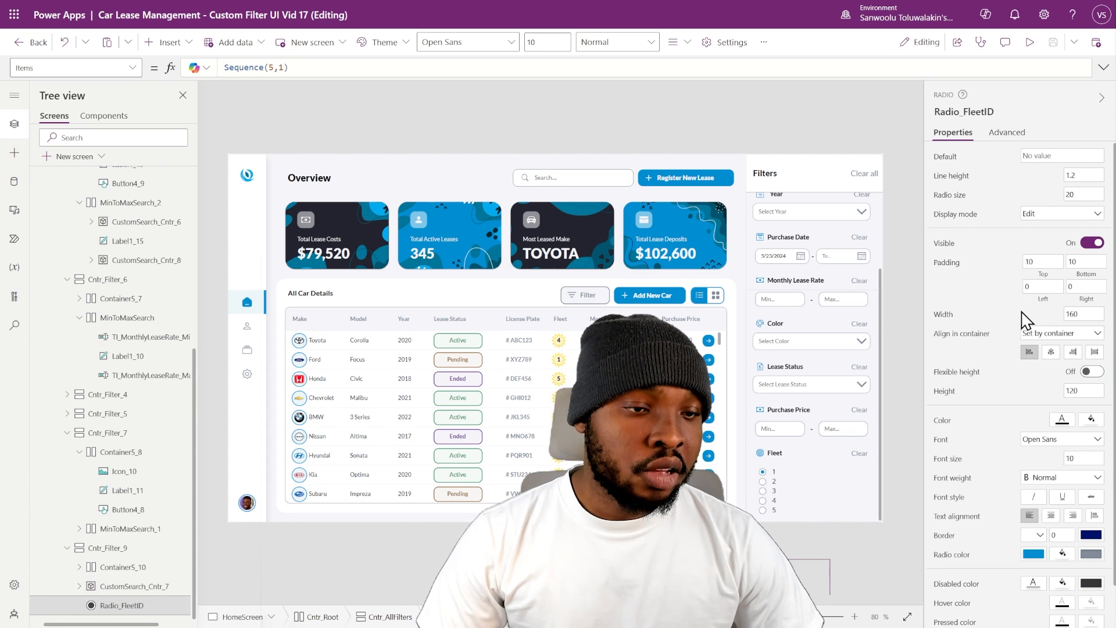
pyautogui.click(1095, 352)
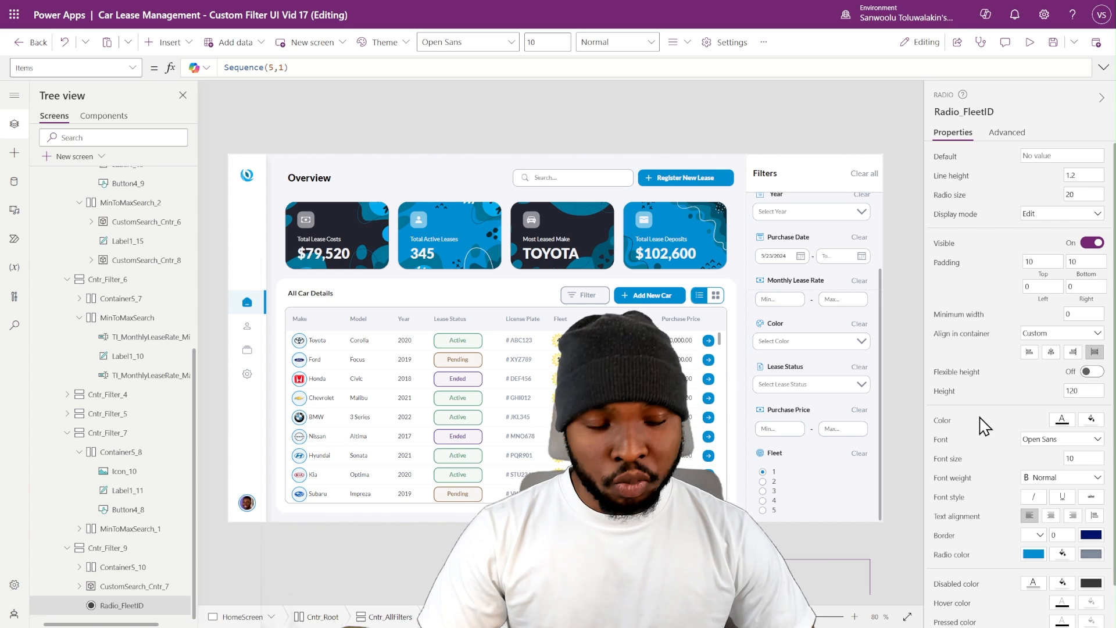
pyautogui.click(901, 365)
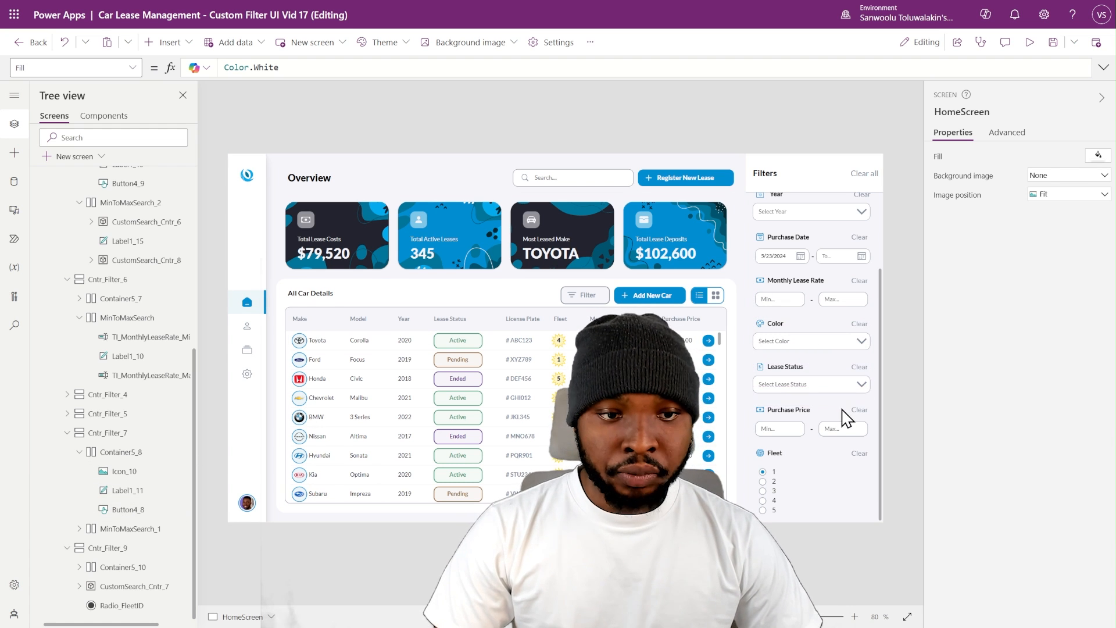
# - Review the OnSelect reset formulas of the Clear buttons in the Purchase Date and Monthly Lease Rate filters
pyautogui.scroll(3, 851, 372)
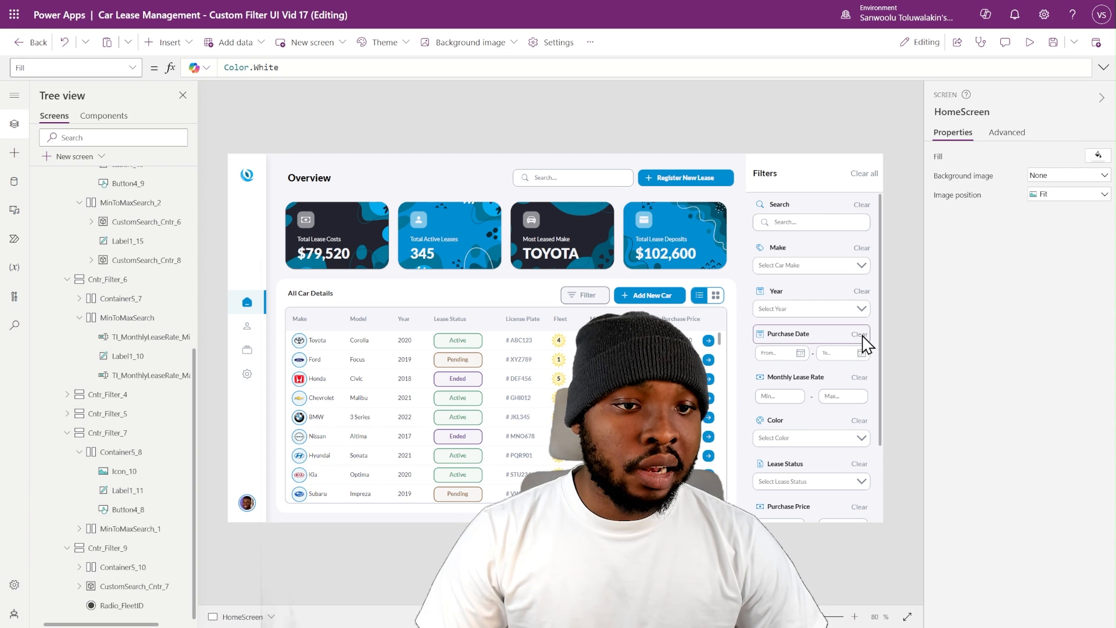
pyautogui.click(859, 336)
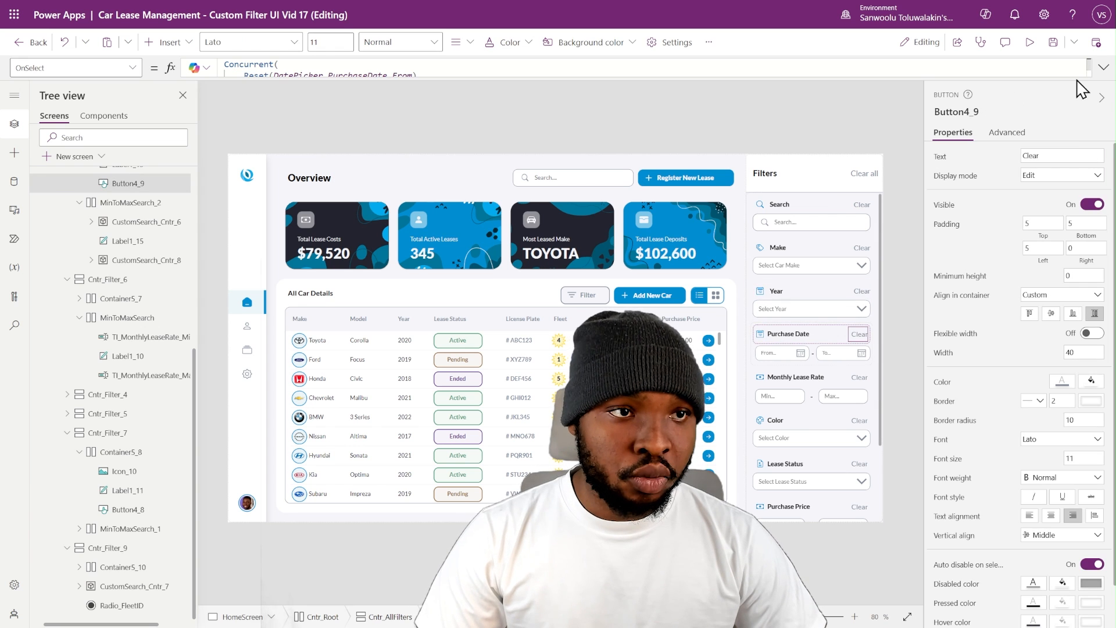
pyautogui.click(1098, 67)
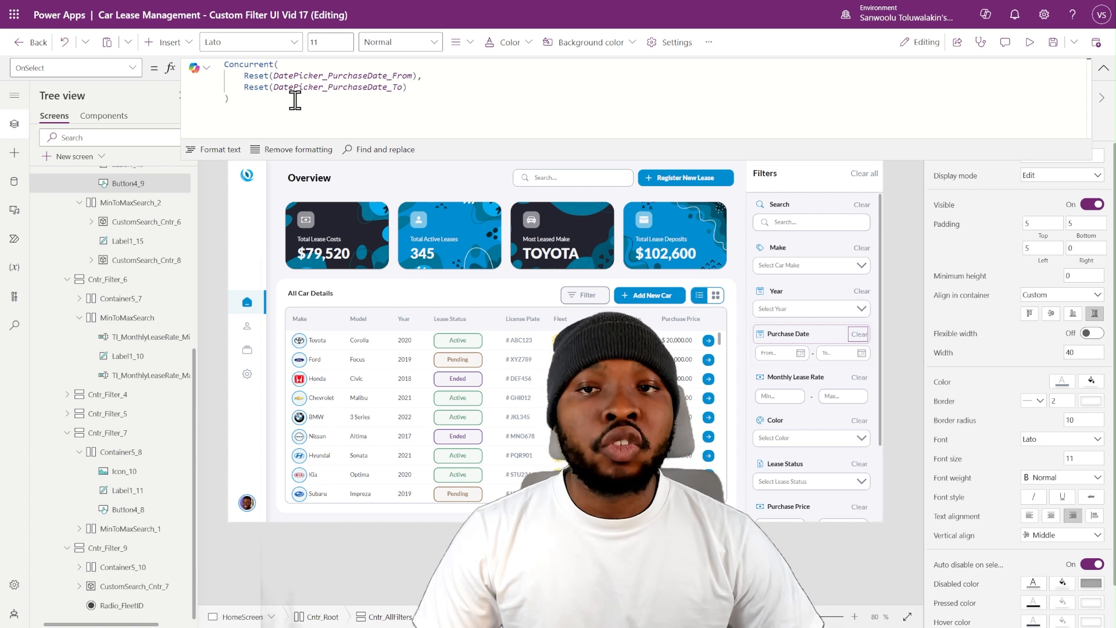
pyautogui.click(309, 74)
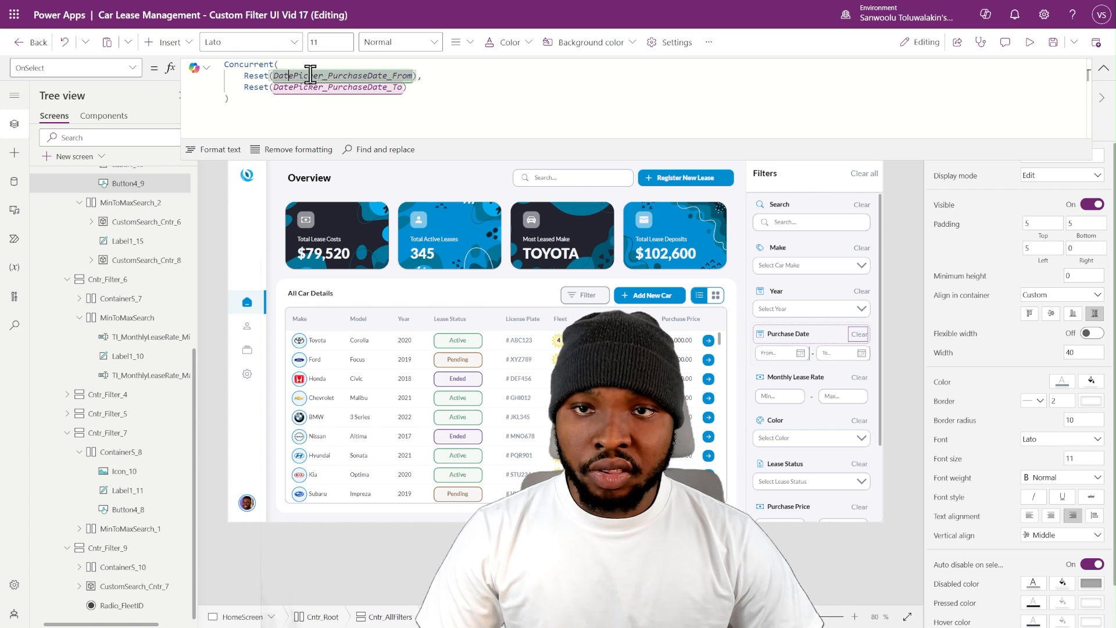
pyautogui.click(309, 100)
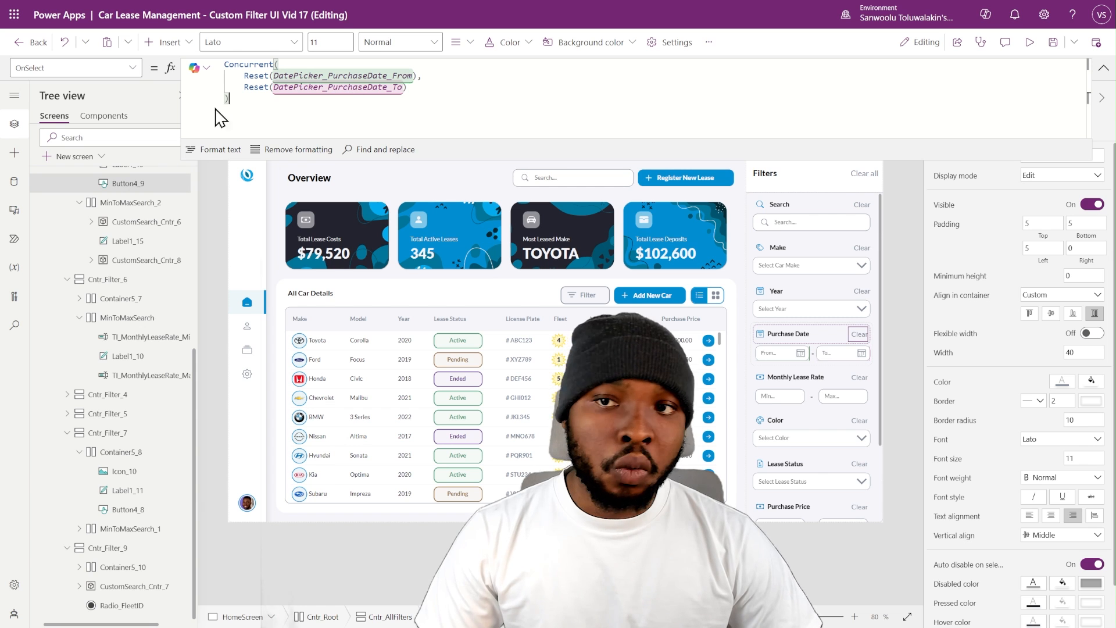
pyautogui.click(860, 378)
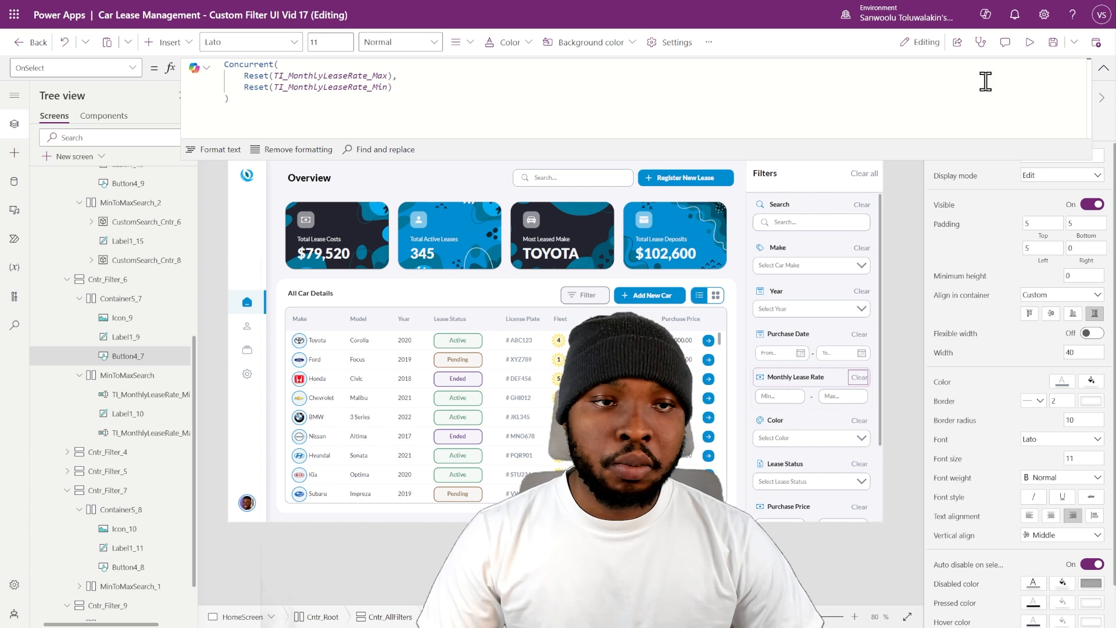
pyautogui.click(1103, 68)
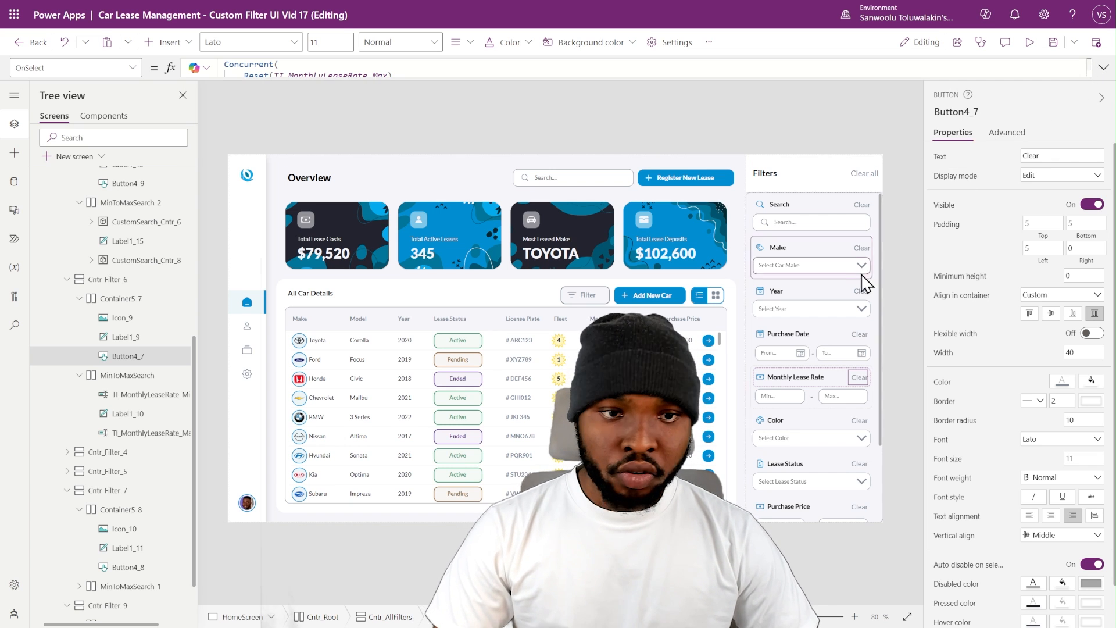
# - Check the OnSelect formulas of the Clear all button and the Clear buttons of Search, Make, Year and Purchase Date
pyautogui.click(860, 173)
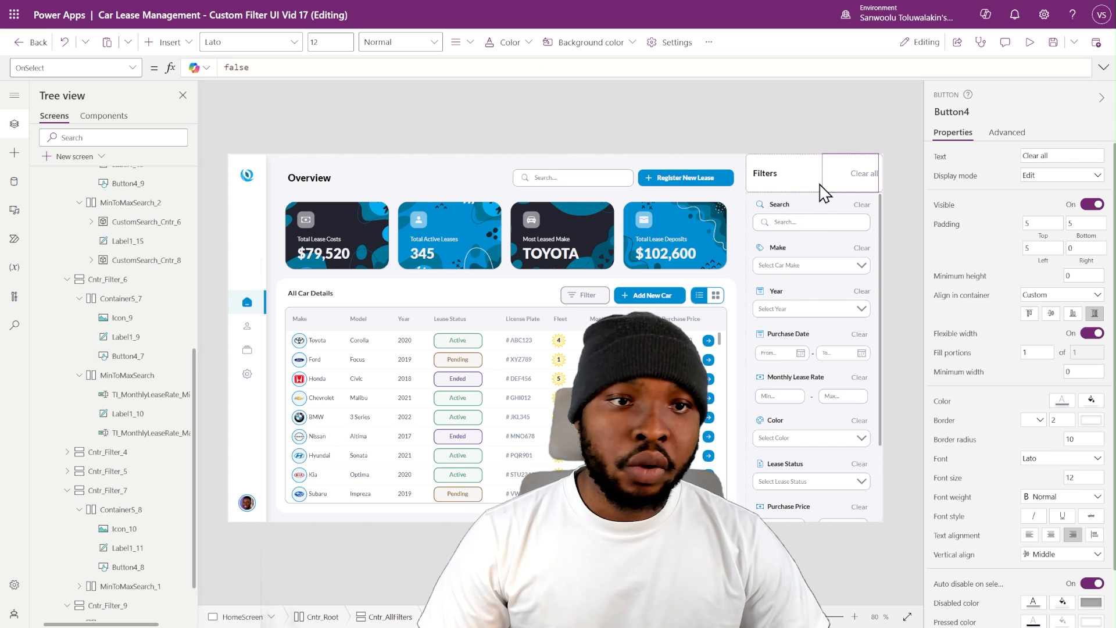
pyautogui.click(864, 207)
pyautogui.click(863, 247)
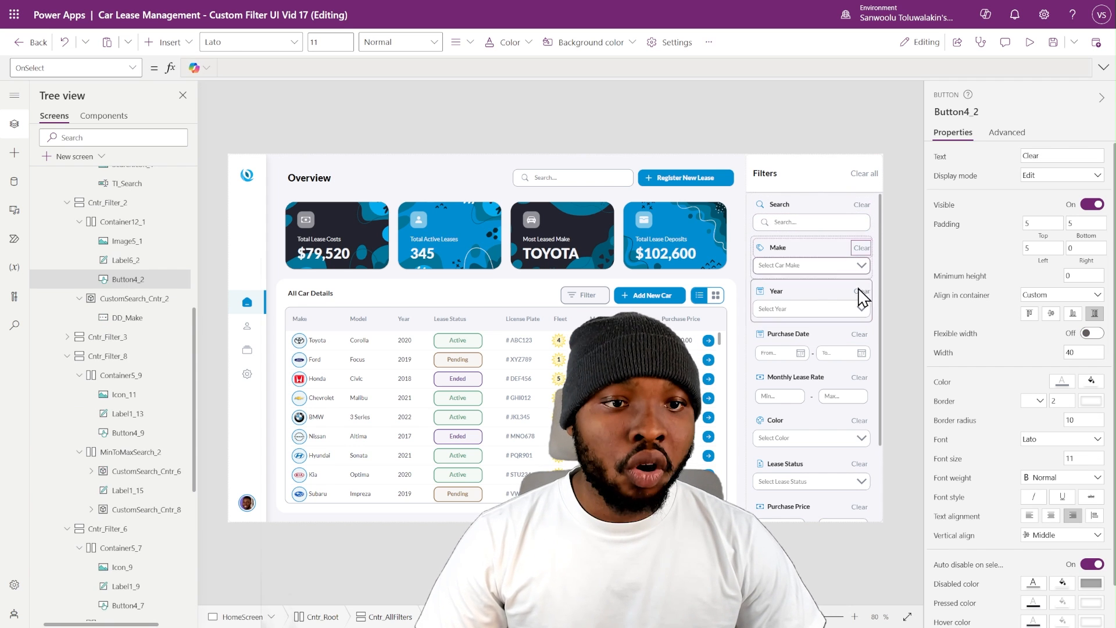
pyautogui.click(860, 291)
pyautogui.click(860, 334)
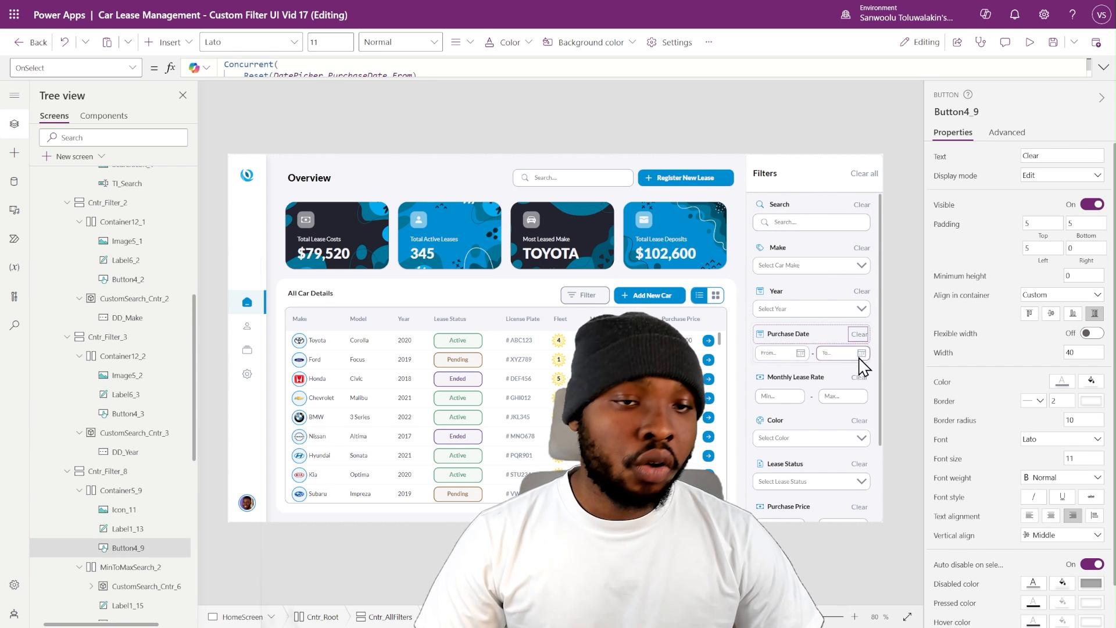
# - Replace the Clear all button's OnSelect formula with a pasted Concurrent formula resetting TI_Search, all dropdowns, min/max inputs, both purchase date pickers and Radio_FleetID
pyautogui.click(864, 175)
pyautogui.click(1103, 67)
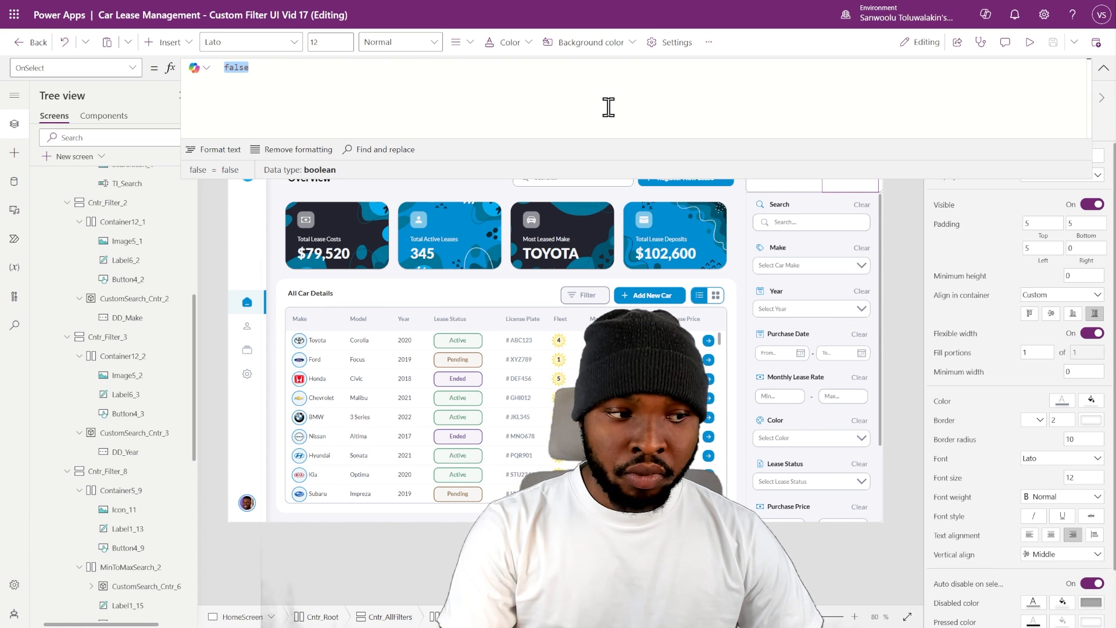
pyautogui.hotkey('ctrl', 'v')
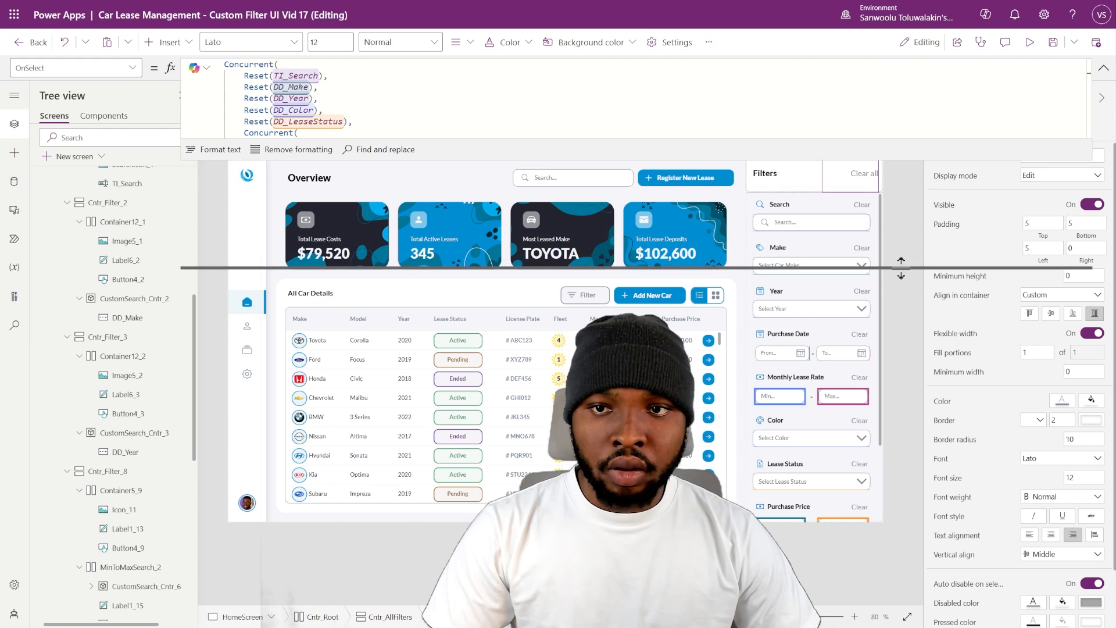
pyautogui.moveTo(901, 294); pyautogui.dragTo(902, 383)
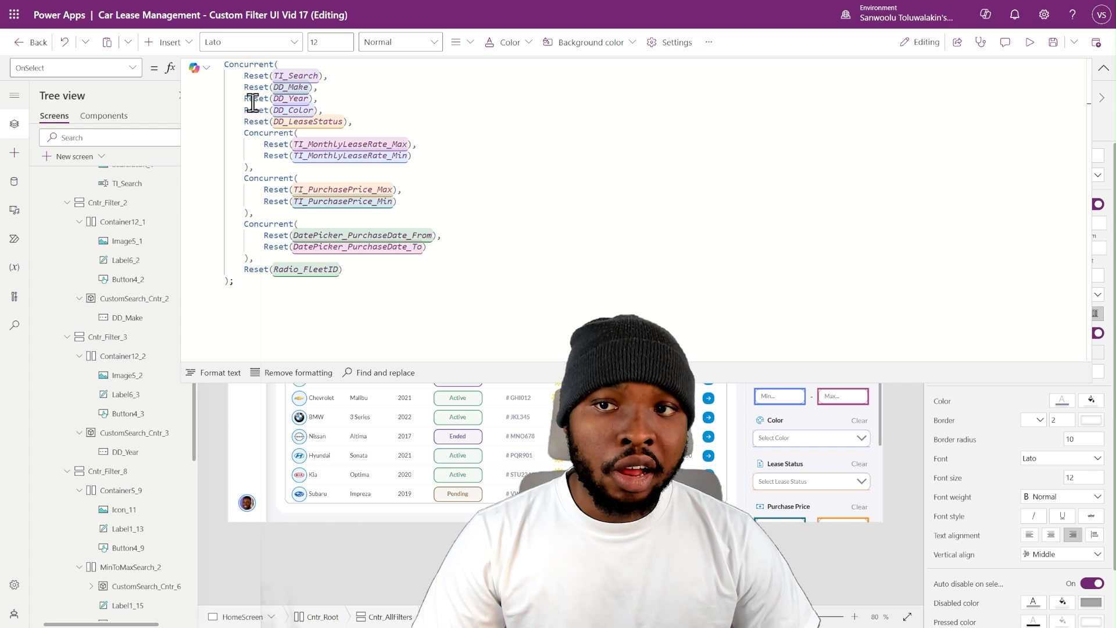
# - Review the Clear all button's Concurrent reset formula, including the nested monthly lease rate block, and collapse the expanded formula
pyautogui.moveTo(245, 132); pyautogui.dragTo(264, 163)
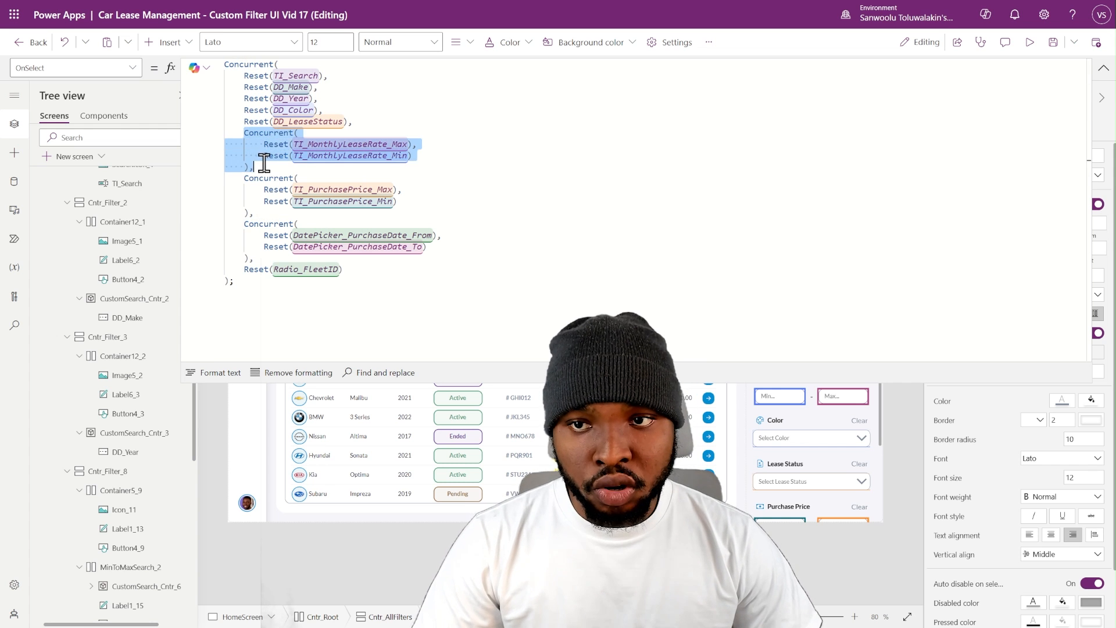
pyautogui.click(248, 88)
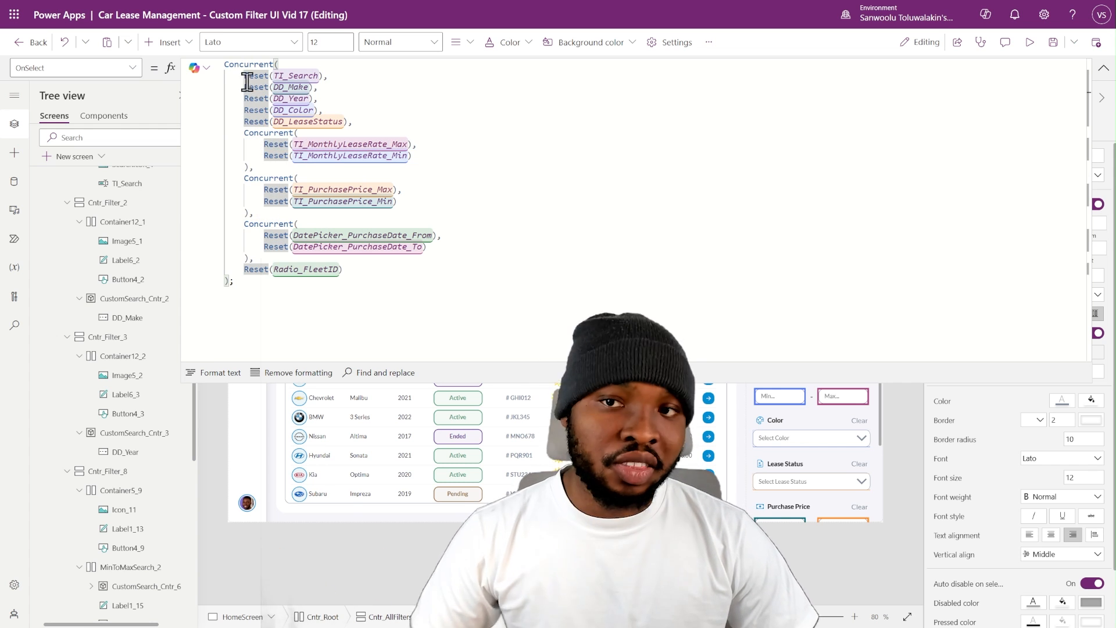
pyautogui.click(1103, 68)
pyautogui.click(819, 135)
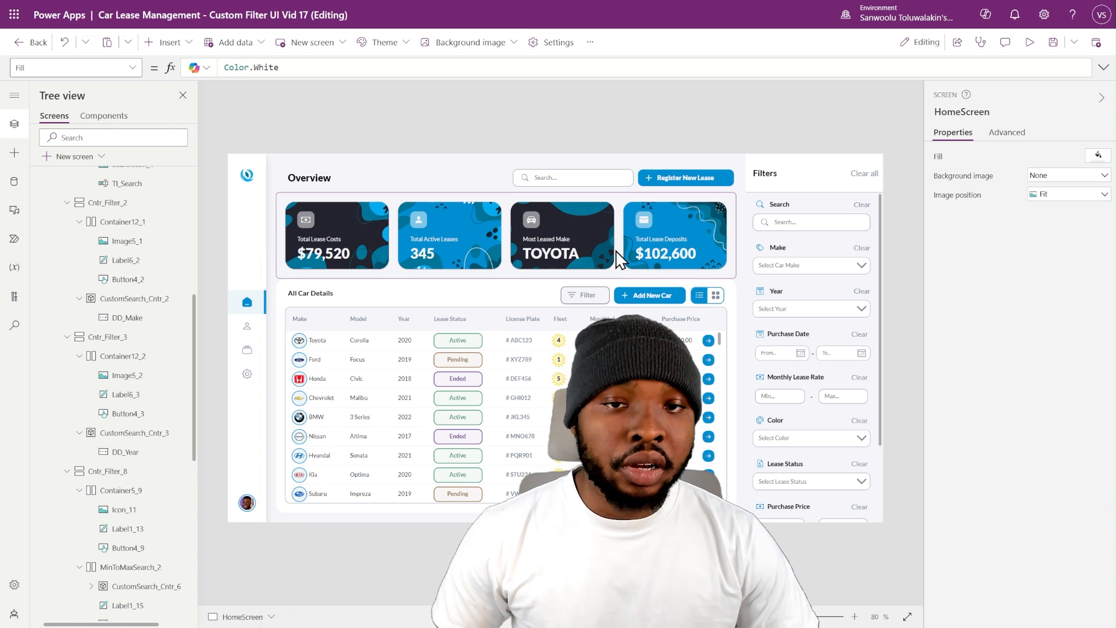
# - Insert a plain container inside the Filter button's CustomButton_1 container and set its width and height to 25
pyautogui.click(593, 297)
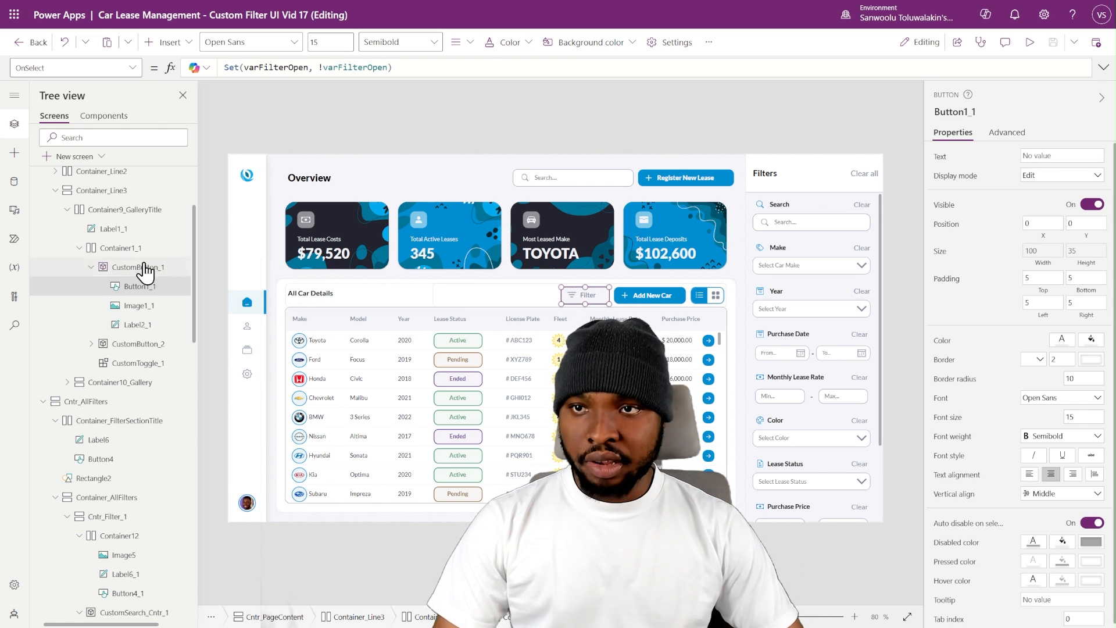
pyautogui.click(169, 44)
pyautogui.write('cont')
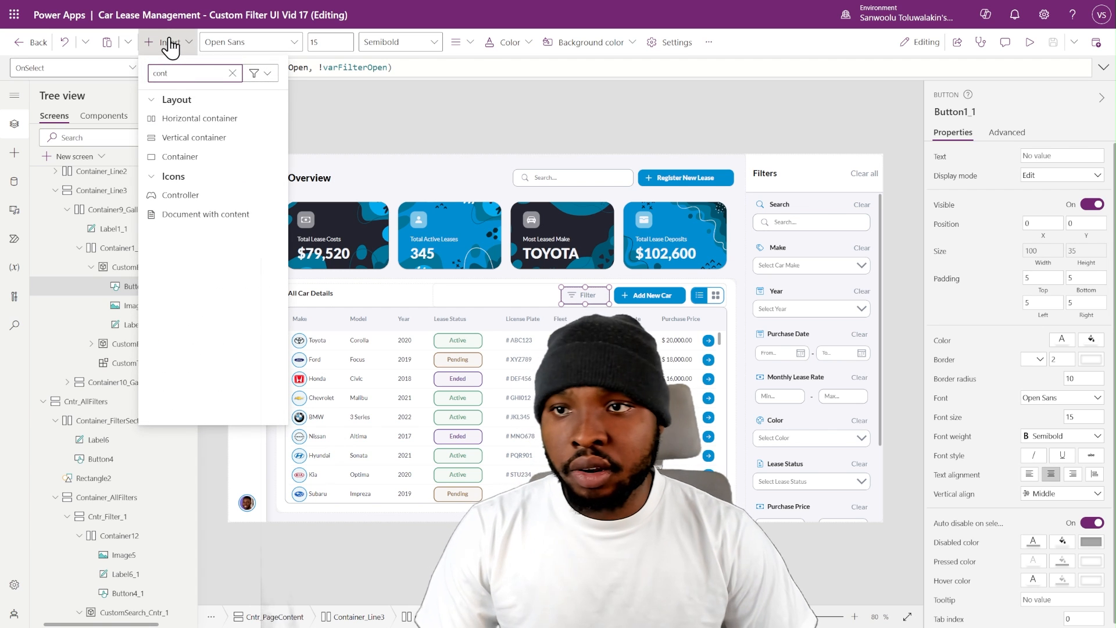
pyautogui.click(181, 154)
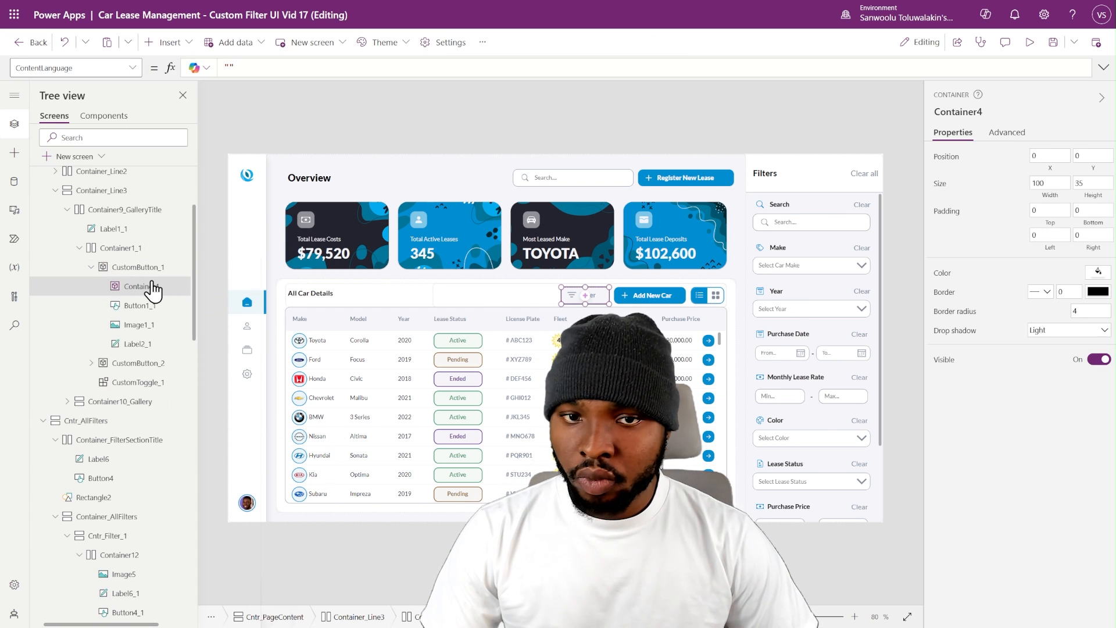
pyautogui.click(1049, 183)
pyautogui.write('25')
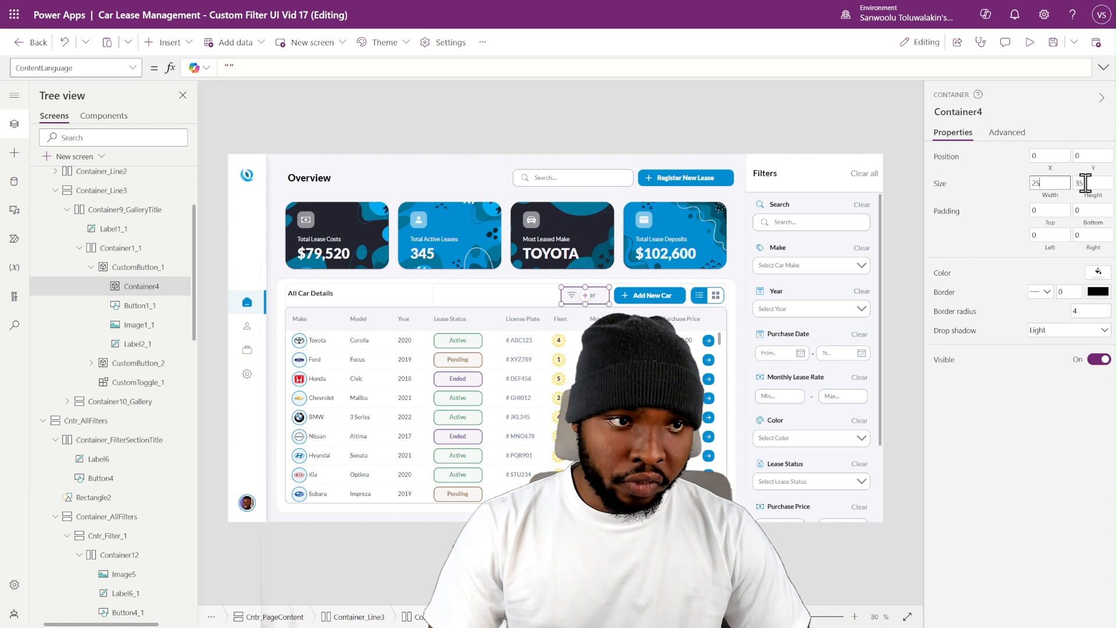
pyautogui.press('Tab')
pyautogui.write('25')
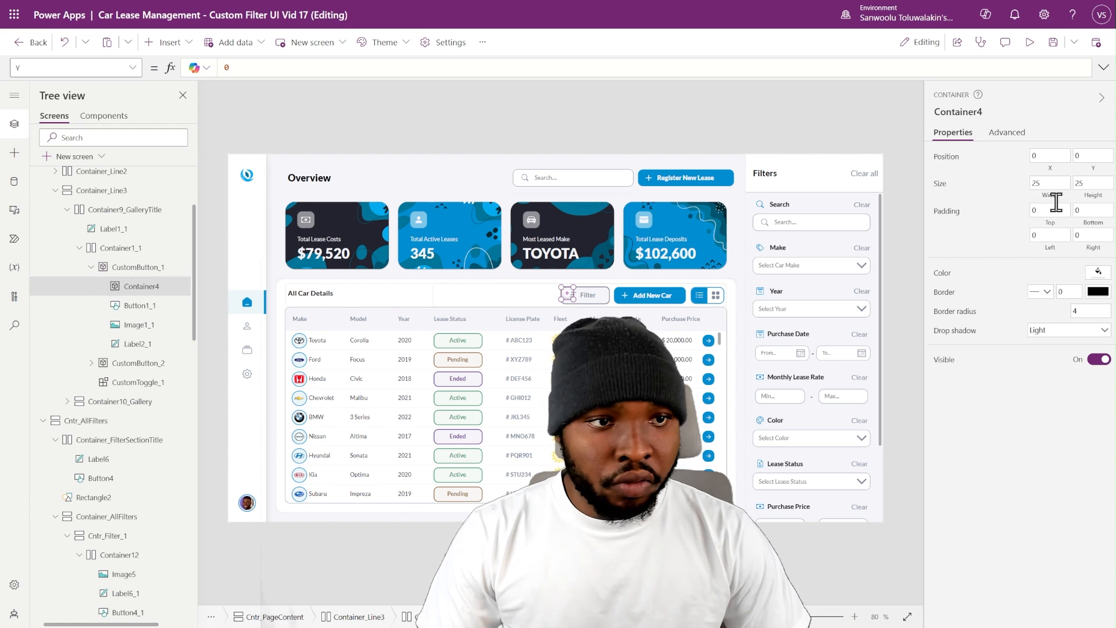
# - Position the new container in the Filter button with Y as (Parent.Height - Self.Height)/2 and X as Parent.Width - Self.Width - 10
pyautogui.write('(Parent.Height - Self.Height)/2')
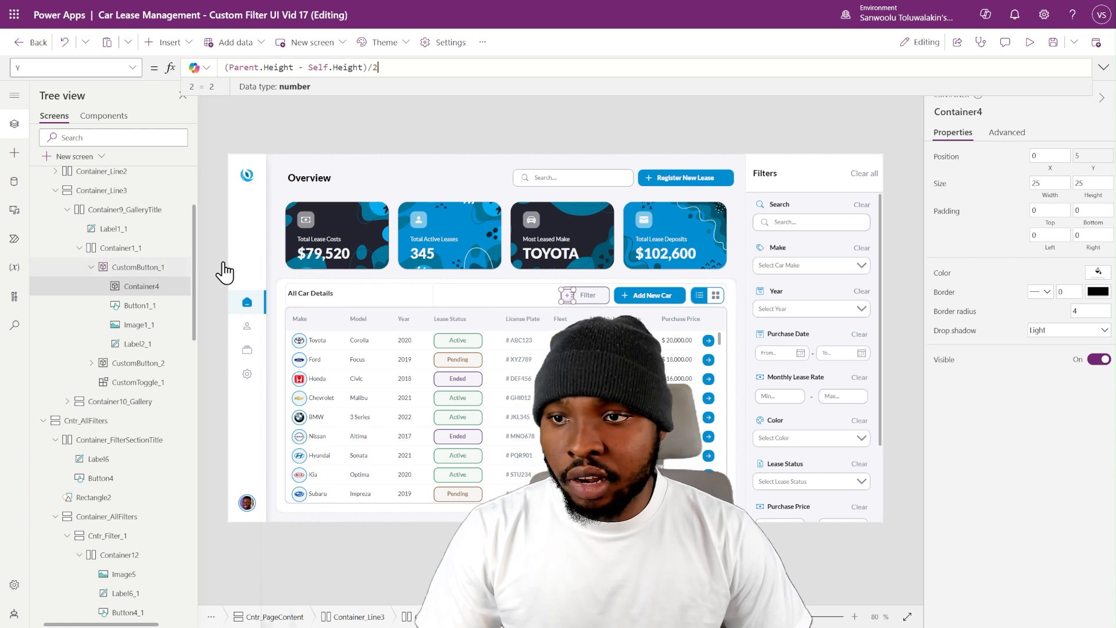
pyautogui.click(604, 558)
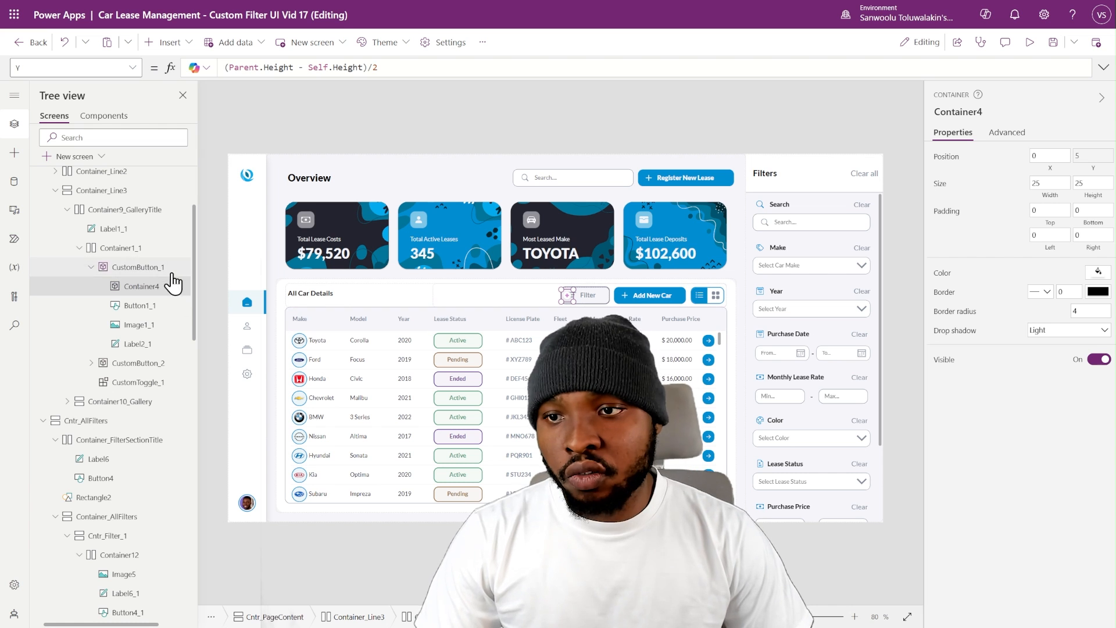
pyautogui.click(1043, 170)
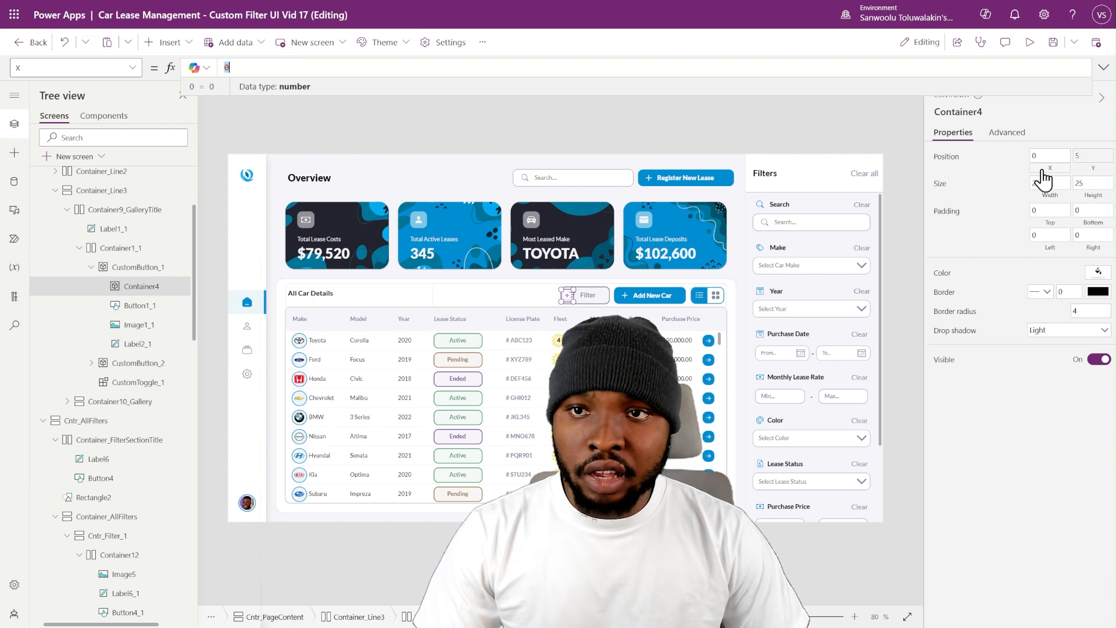
pyautogui.write('Parent.Width - Self.Width - 10')
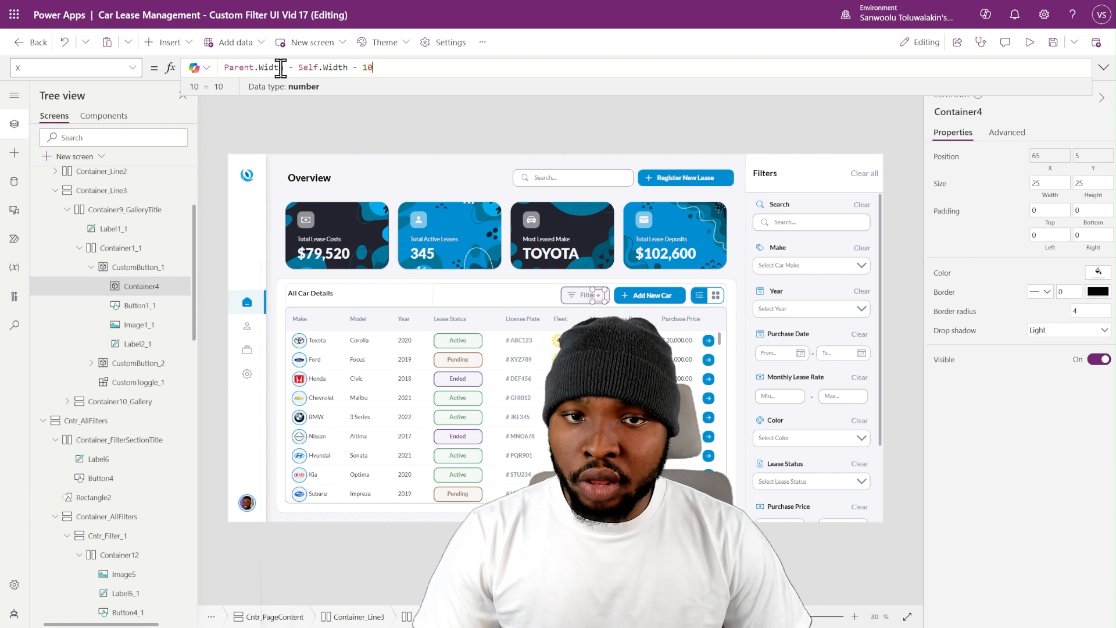
# - Set the width of the Filter button's CustomButton_1 container to 120
pyautogui.click(123, 268)
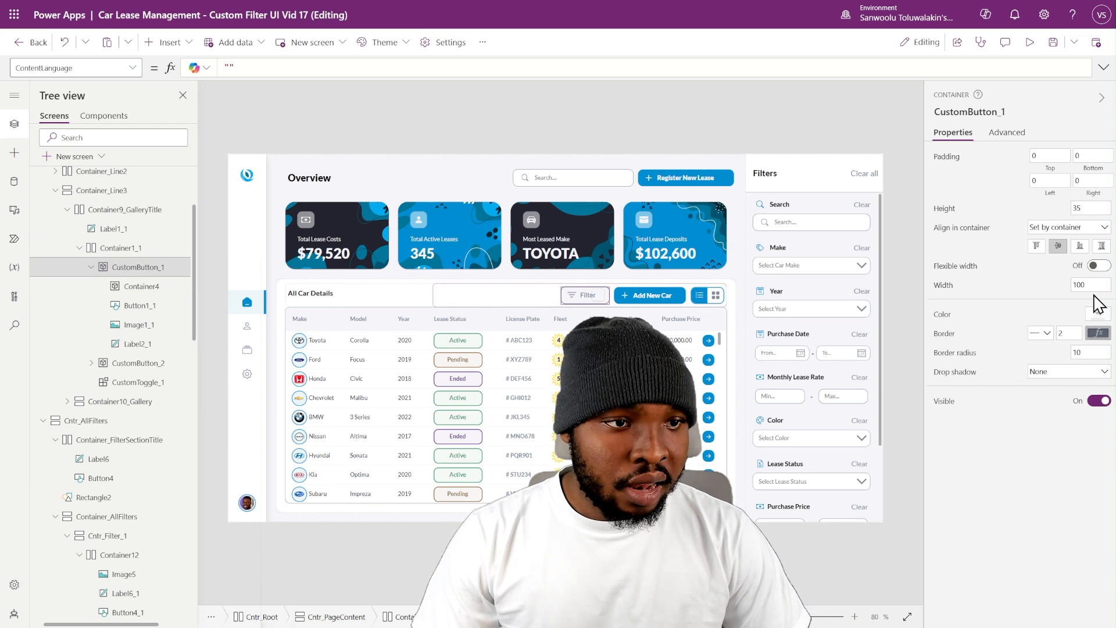
pyautogui.click(1070, 284)
pyautogui.write('1209')
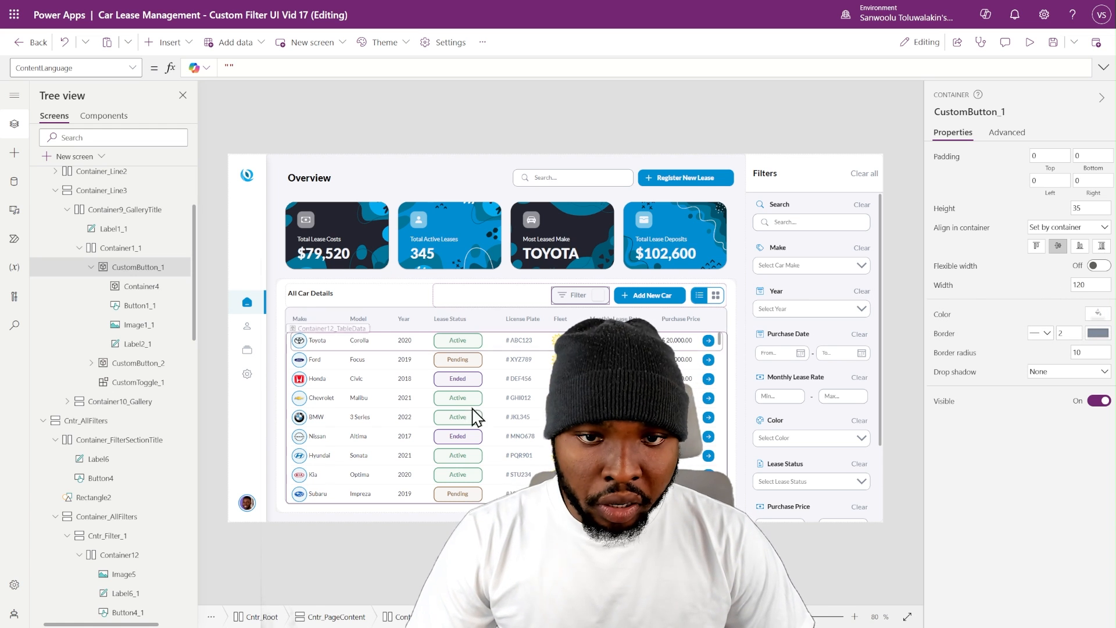
pyautogui.click(132, 364)
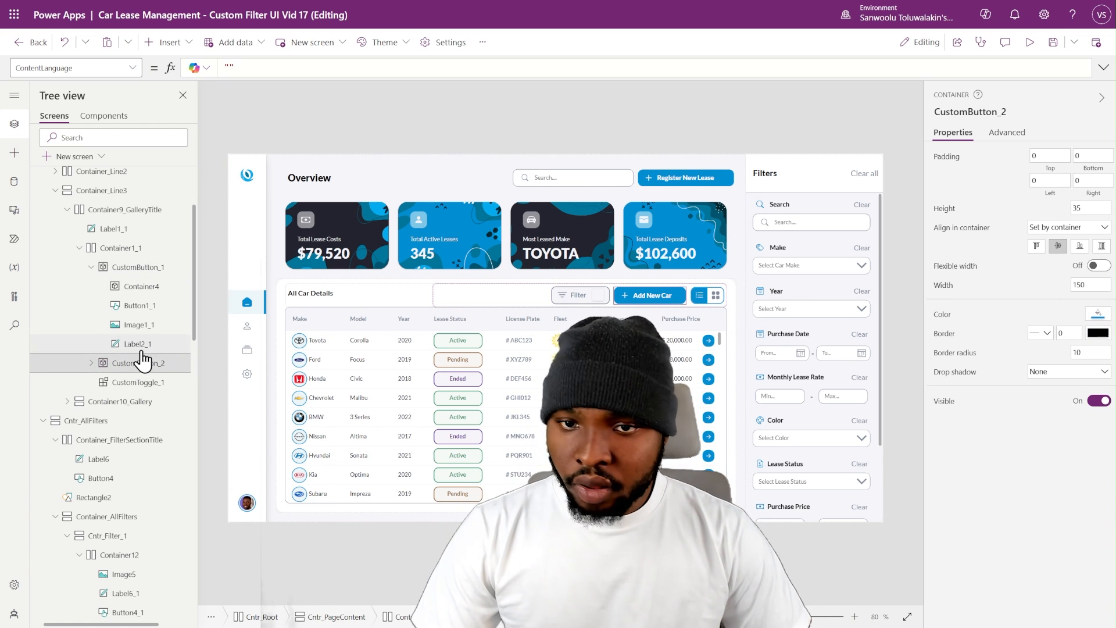
# - Style Container4 as a badge with border radius 30, no drop shadow and the fill CustomTheme.SecondaryColor
pyautogui.click(136, 287)
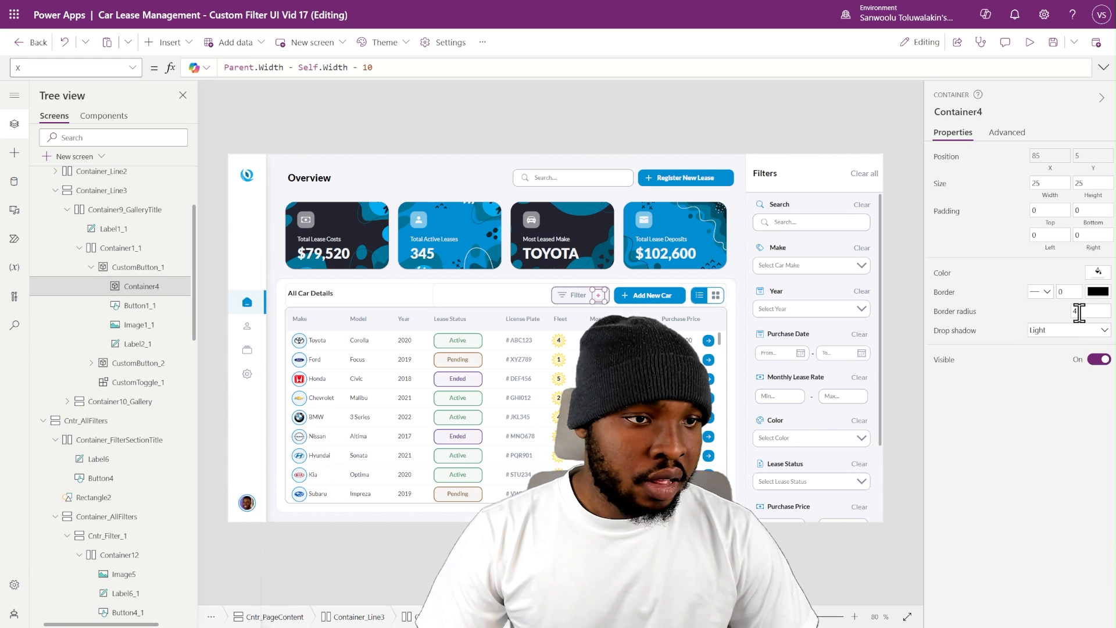
pyautogui.click(1085, 341)
pyautogui.click(1067, 344)
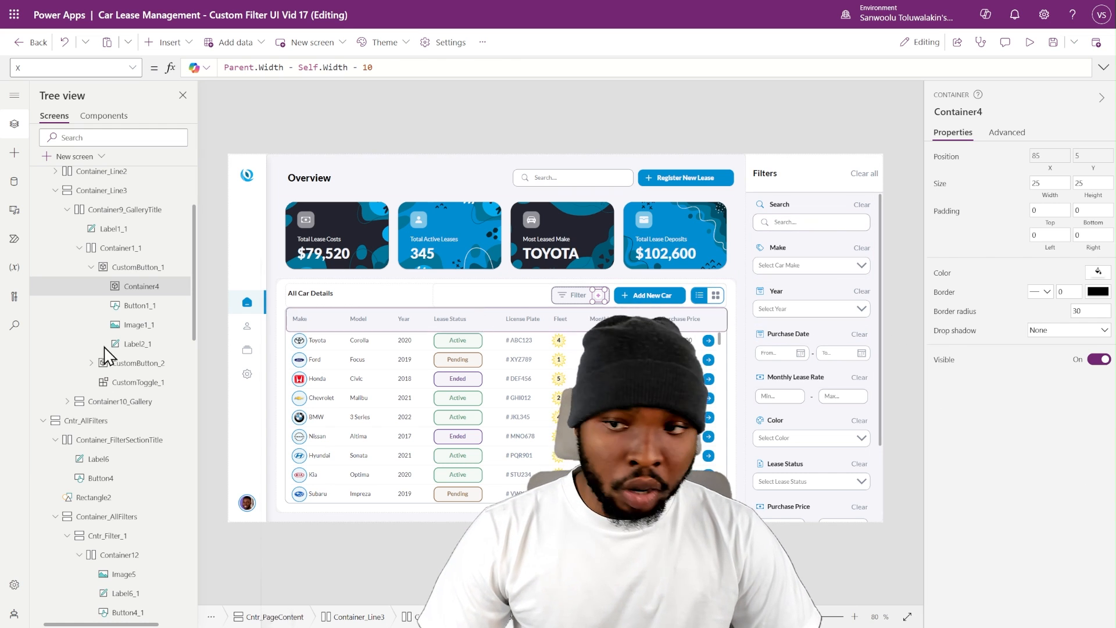
pyautogui.click(935, 279)
pyautogui.write('CustomTheme.SecondaryColor')
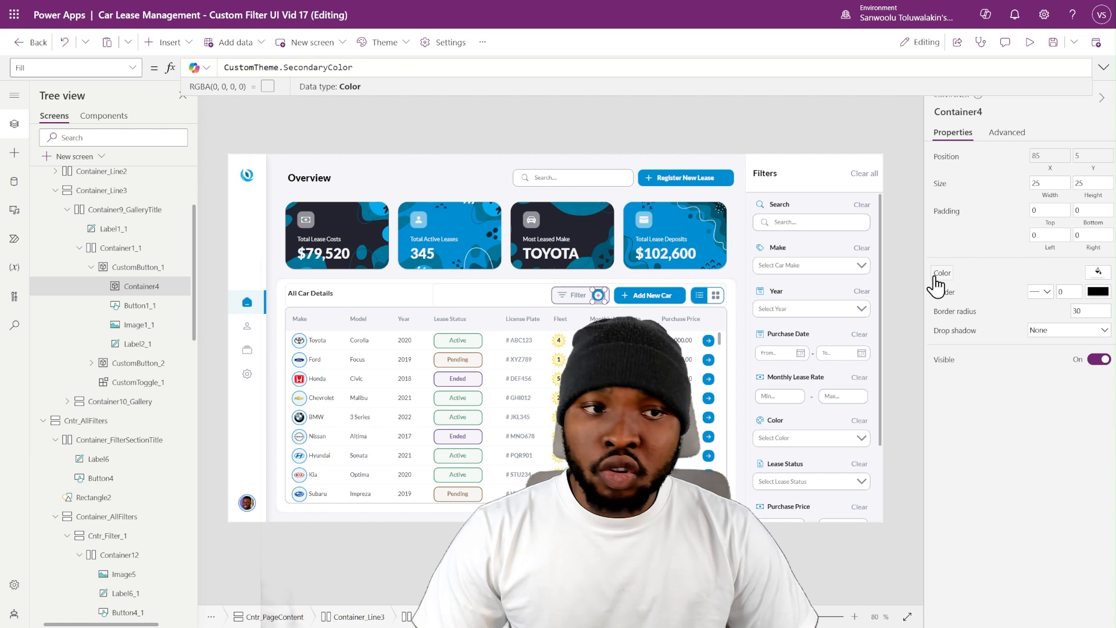
pyautogui.click(1001, 269)
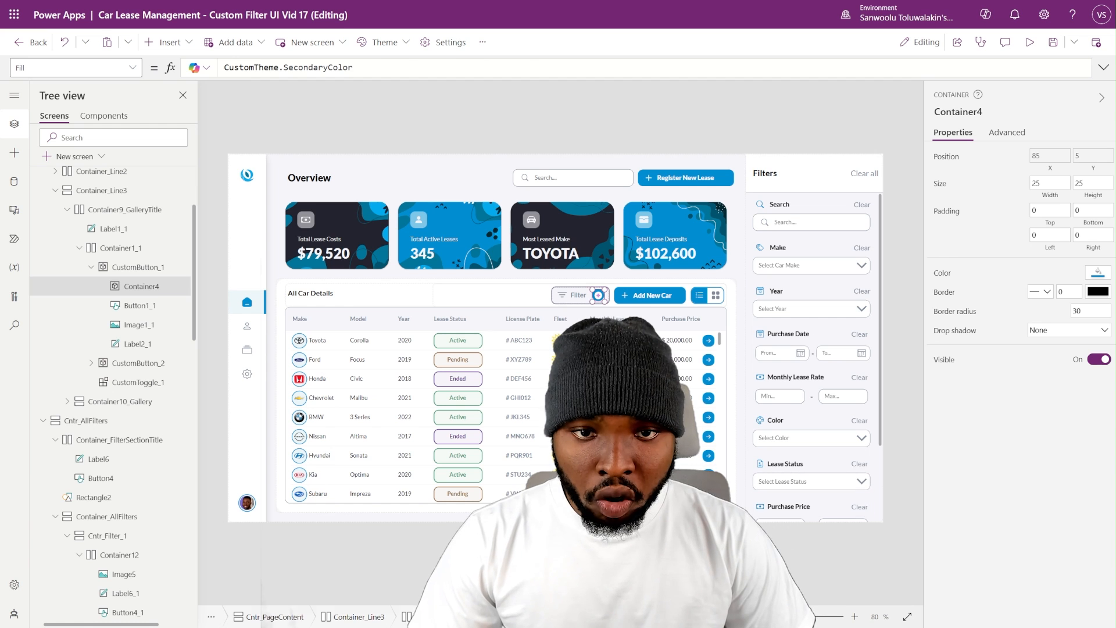
pyautogui.click(692, 561)
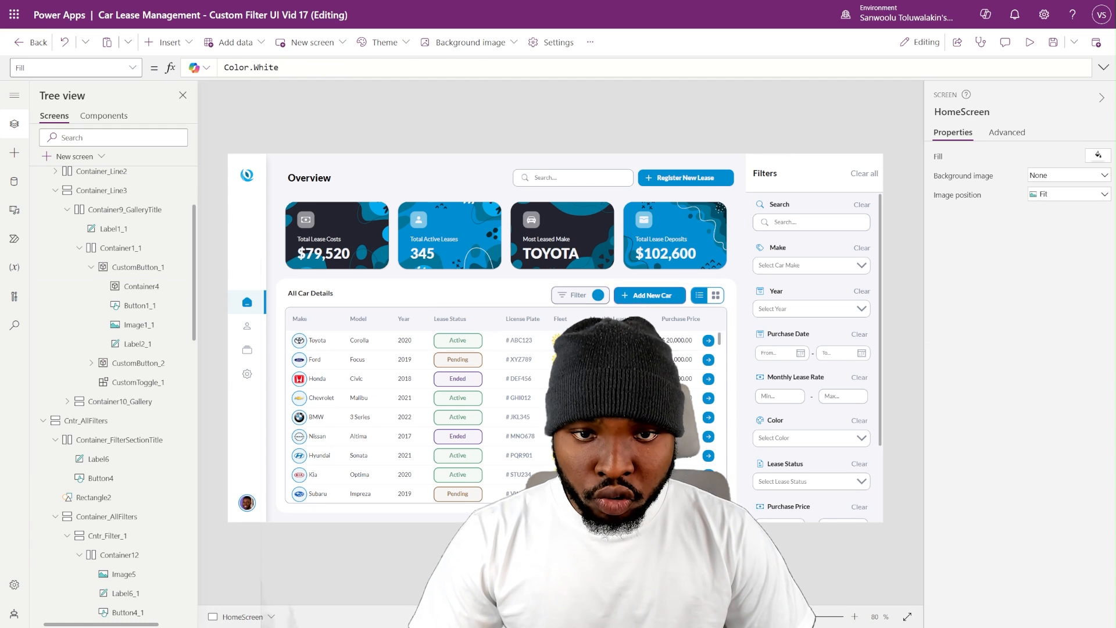
# - Rename the badge container Container4 to Container_FilterCount
pyautogui.click(142, 286)
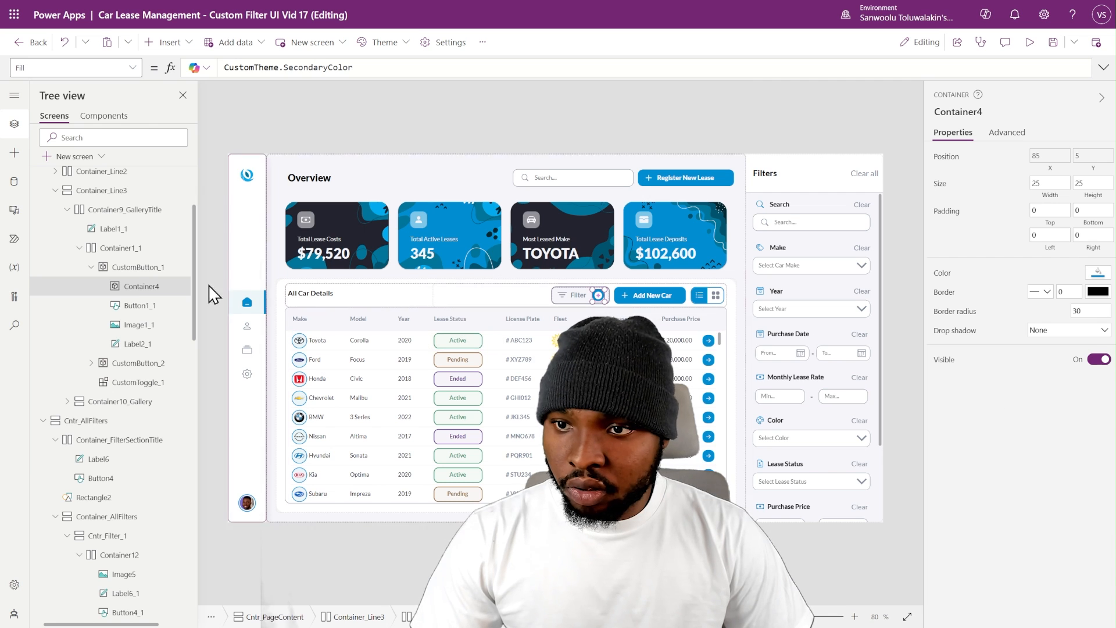
pyautogui.doubleClick(141, 286)
pyautogui.write('Container_FilterCount')
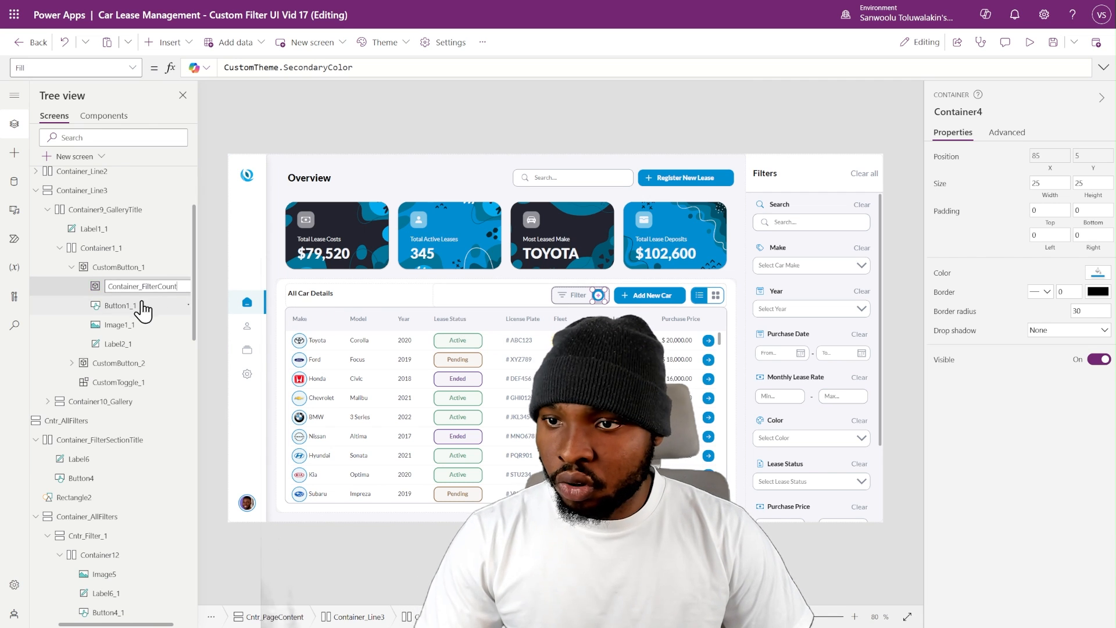
pyautogui.press('Return')
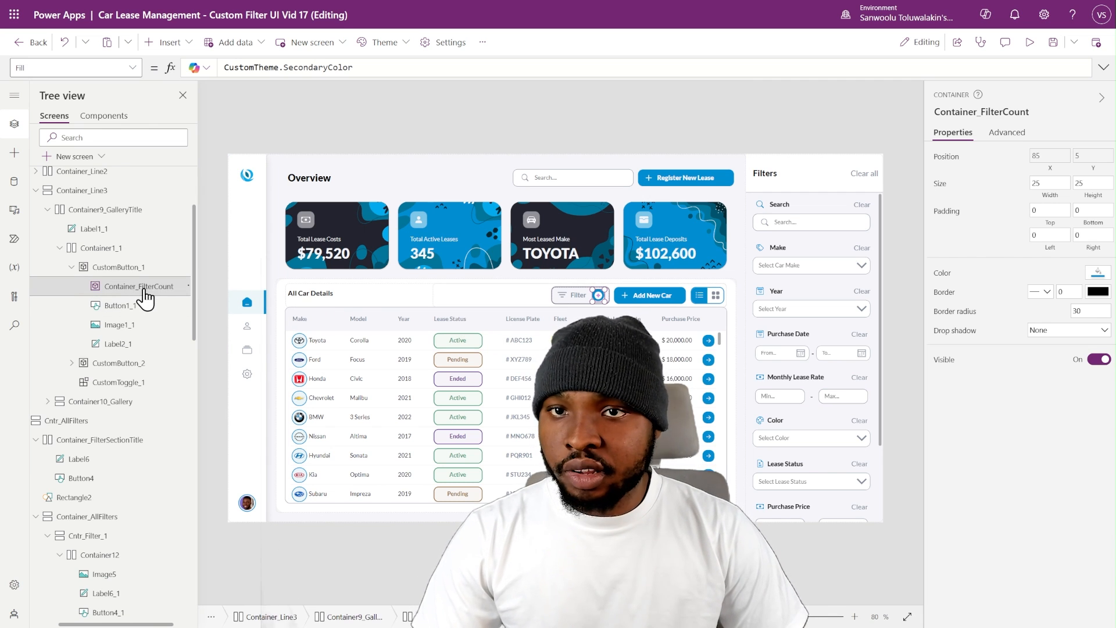
# - Add a centered white label reading 3 to Container_FilterCount, in Lato Black size 9, normal weight, at 0,0, sized to Parent.Width and Parent.Height
pyautogui.click(171, 42)
pyautogui.press('Escape')
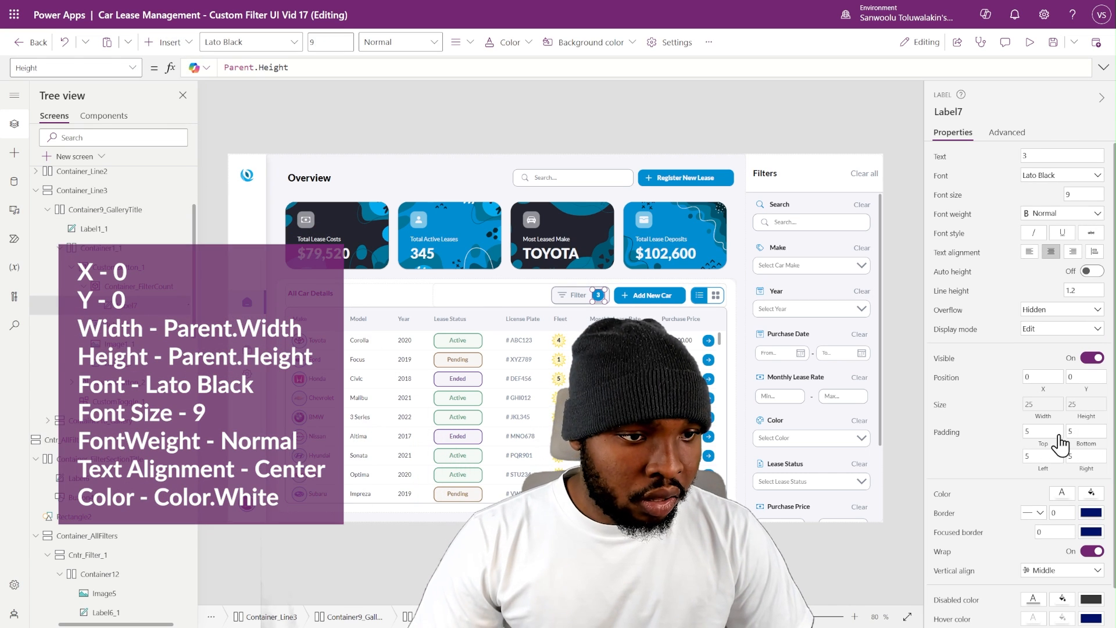
pyautogui.scroll(-1, 1055, 511)
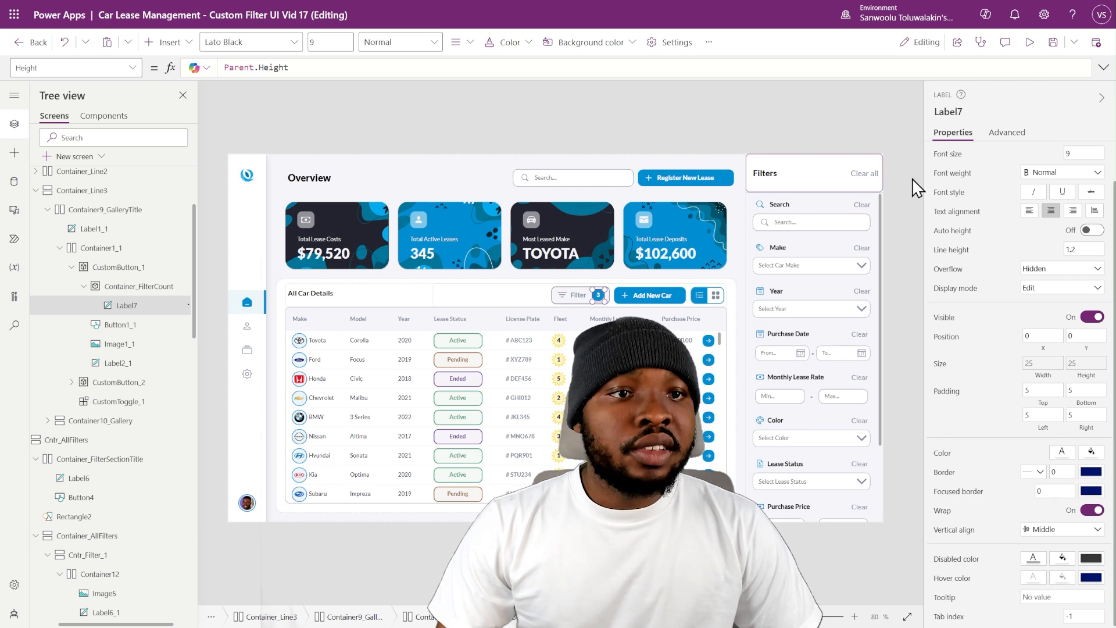
pyautogui.scroll(1, 941, 189)
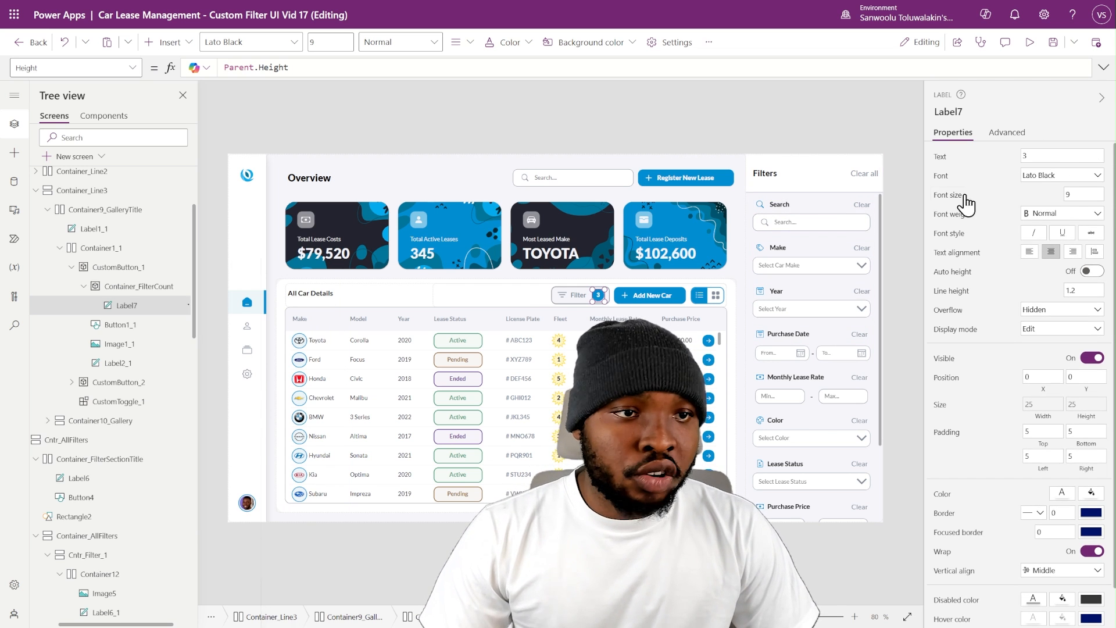
# - Replace Label7's Text with a pasted formula summing If(IsBlank(...),0,1) checks for search, dropdowns, lease rate, purchase price, purchase dates and Radio_FleetID
pyautogui.click(940, 156)
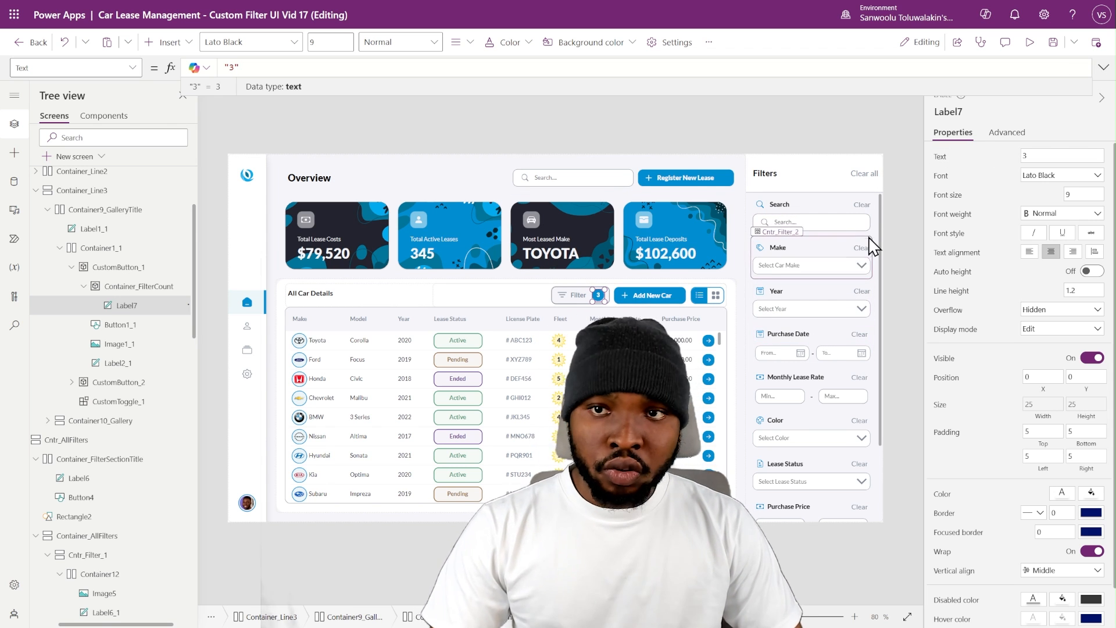
pyautogui.click(513, 70)
pyautogui.hotkey('ctrl', 'a')
pyautogui.write('If(IsBlank(TI_Search.Text),0,1) + If(IsBlank(DD_Make.Selected),0,1) + If(IsBlank(DD_Year.Selected),0,1) + If(IsBlank(DD_Color.Selected),0,1) + If(IsBlank(DD_LeaseStatus.Selected),0,1) + If(IsBlank(TI_MonthlyLeaseRate_Max.Text) && IsBlank(TI_MonthlyLeaseRate_Min.Text),0,1) + If(IsBlank(TI_PurchasePrice_Max.Text) && IsBlank(TI_PurchasePrice_Min.Text),0,1) + If(IsBlank(DatePicker_PurchaseDate_From.SelectedDate) && IsBlank(DatePicker_PurchaseDate_To.SelectedDate),0,1) + If(IsBlank(Radio_FleetID.Selected),0,1)')
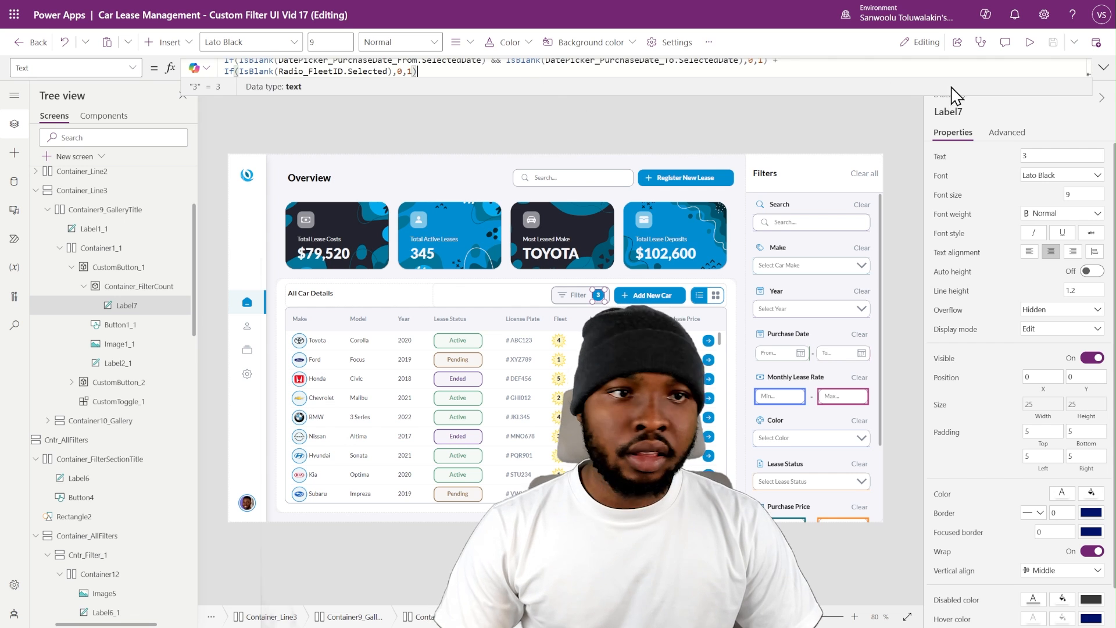
pyautogui.click(1102, 67)
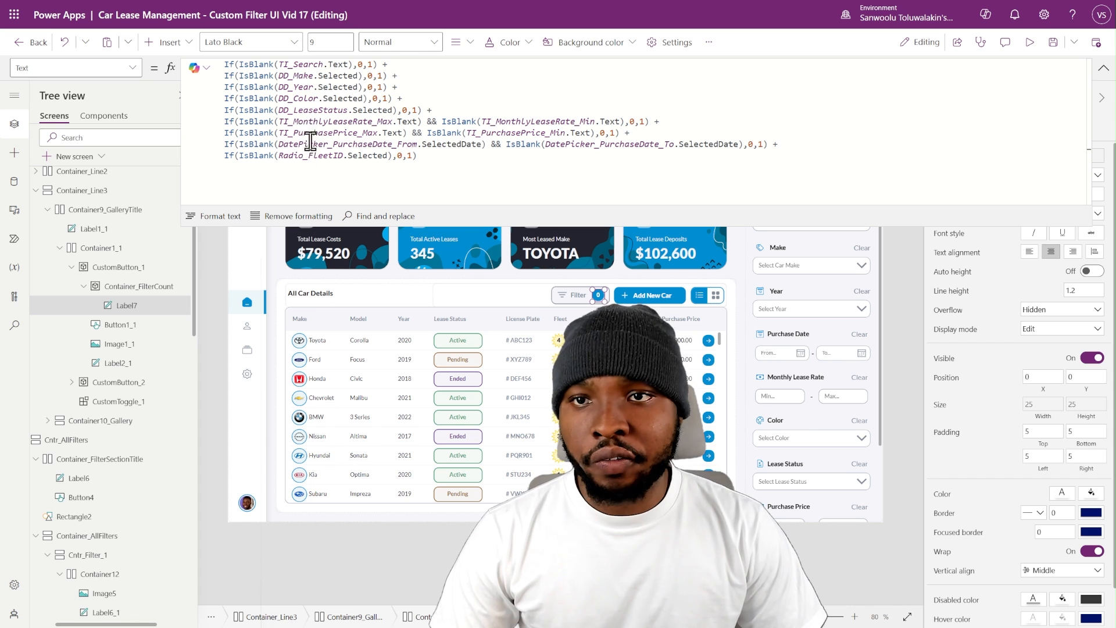
# - Review Label7's filter count formula, examining the TI_Search and purchase date conditions and the From date picker they reference
pyautogui.click(301, 64)
pyautogui.doubleClick(301, 64)
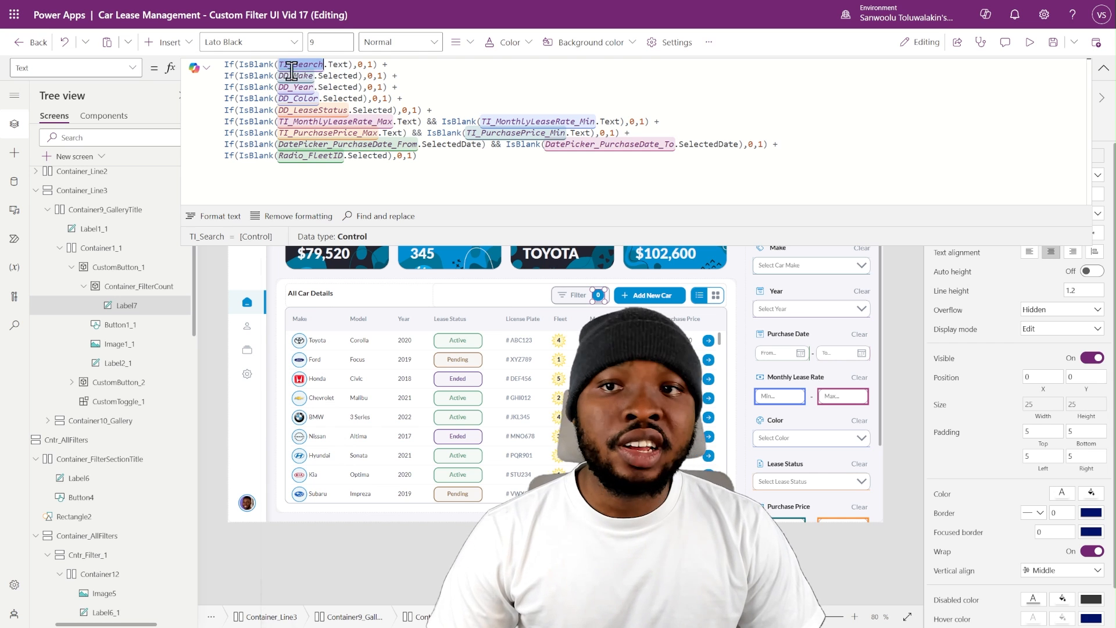
pyautogui.doubleClick(360, 65)
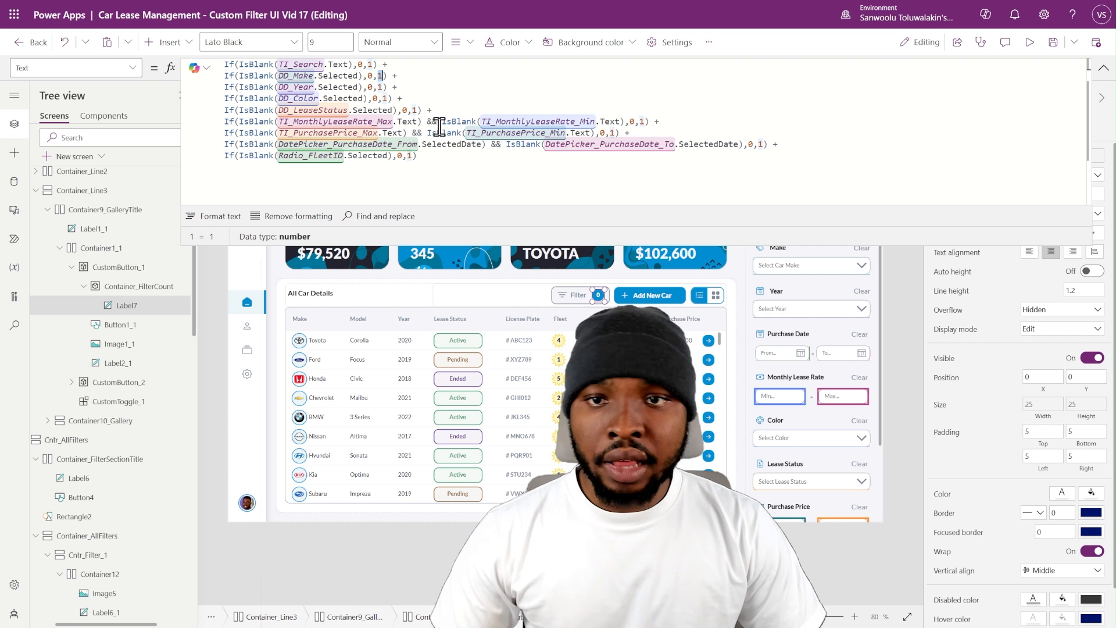
pyautogui.click(797, 354)
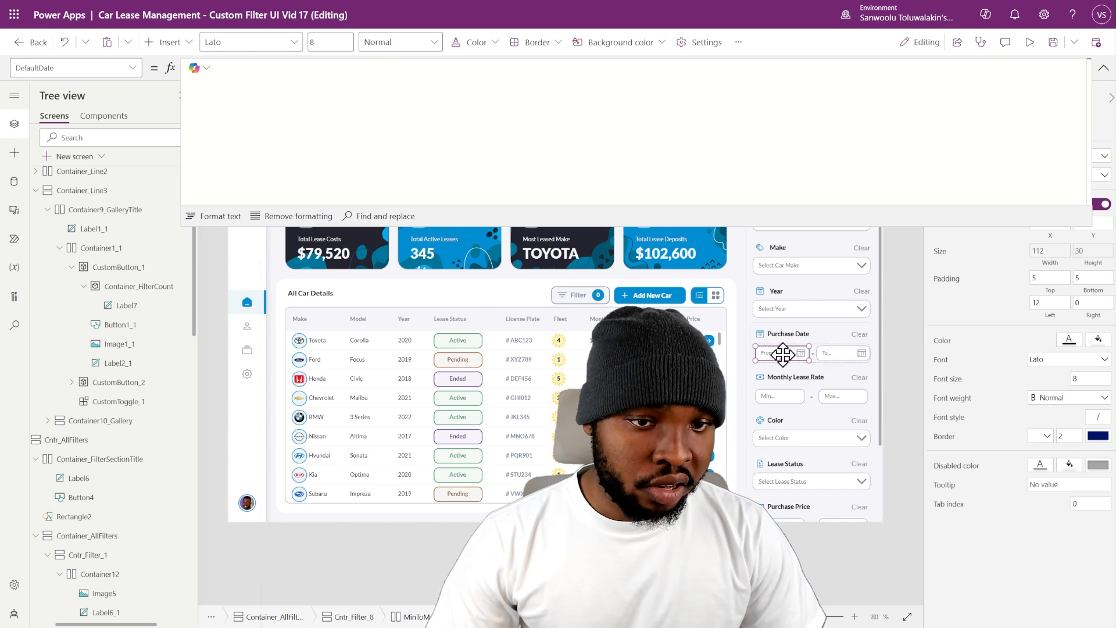
pyautogui.click(596, 295)
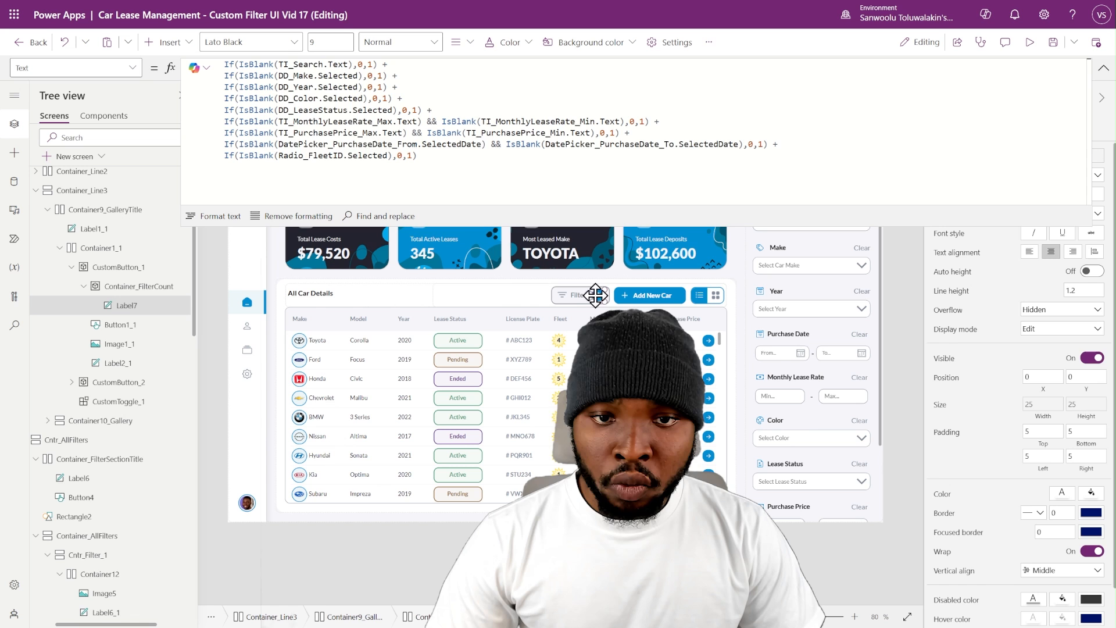
pyautogui.click(350, 145)
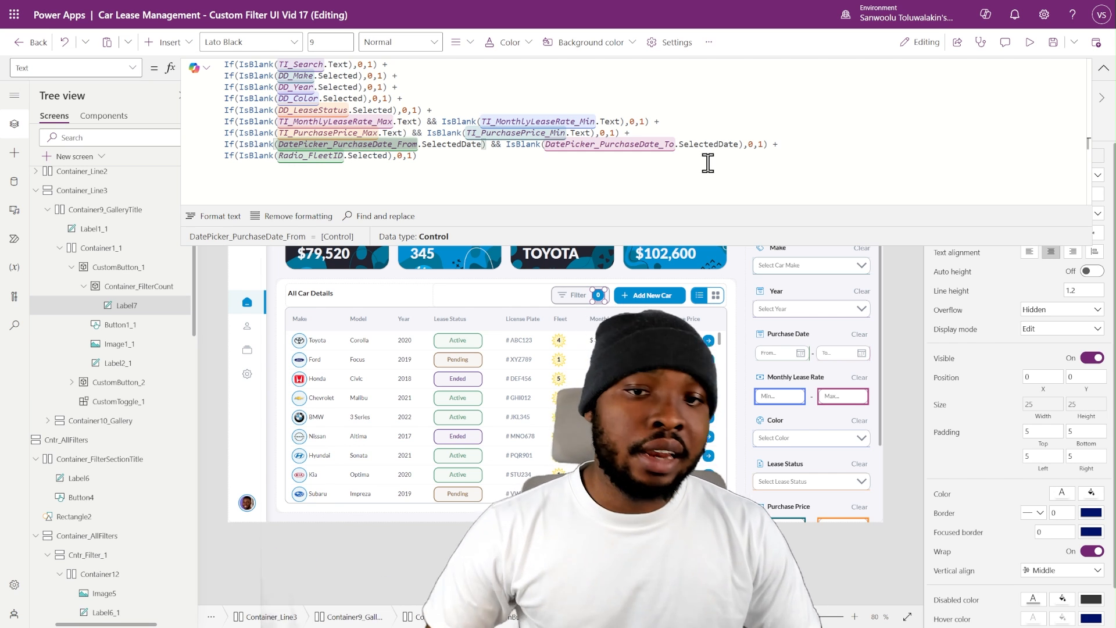
pyautogui.click(1103, 68)
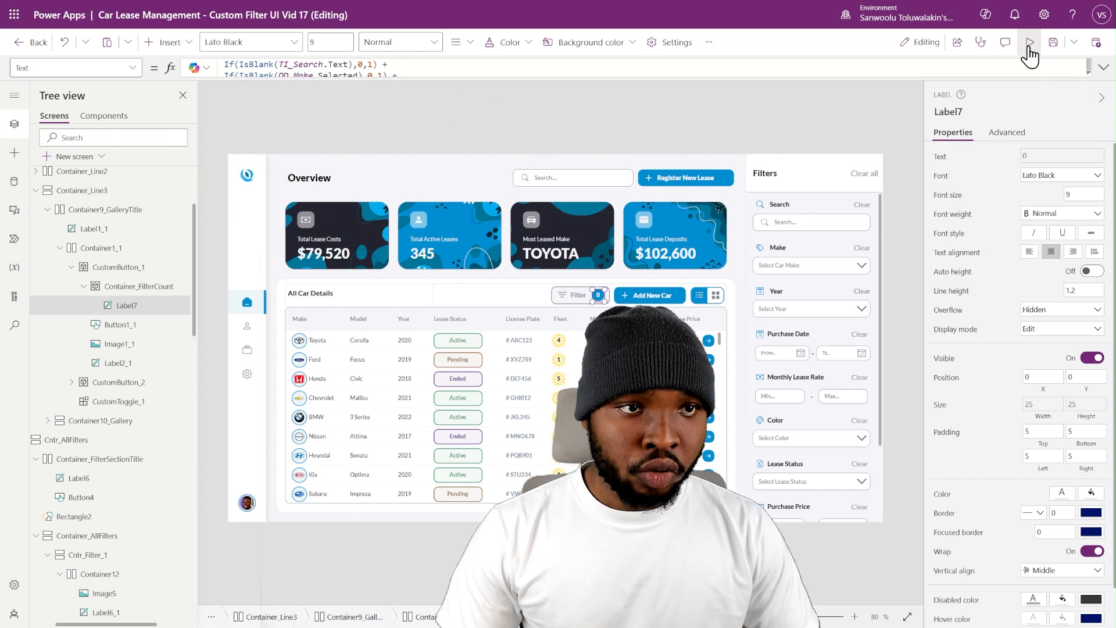
# - Test the filter count in preview by selecting make BMW, year 2022 and fleet 3, clear all filters and exit preview
pyautogui.click(1029, 42)
pyautogui.click(930, 231)
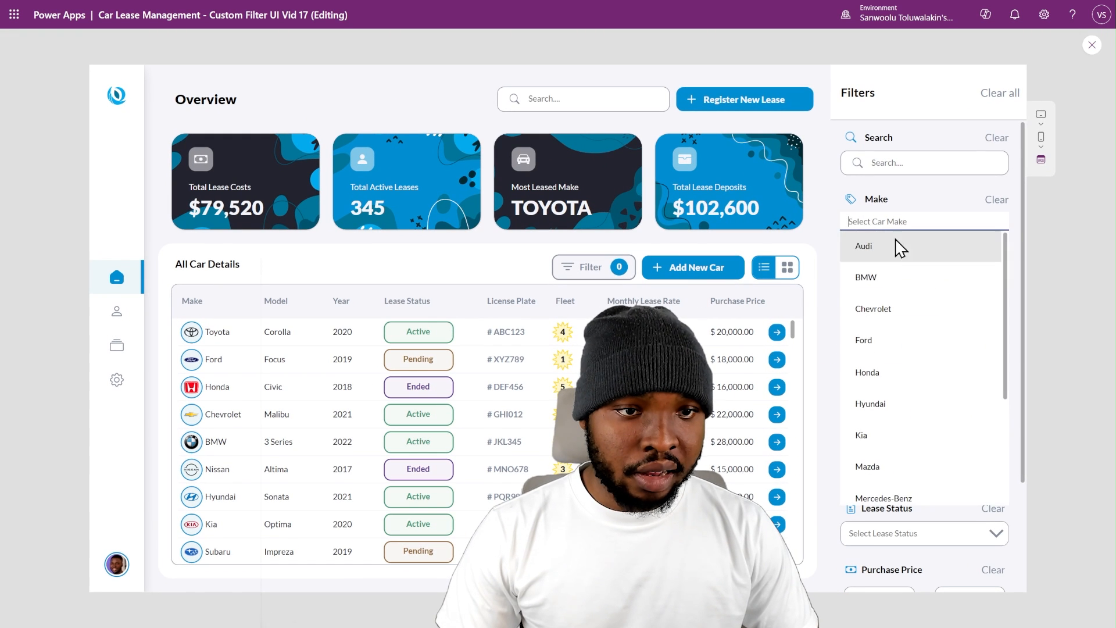
pyautogui.click(870, 282)
pyautogui.click(889, 297)
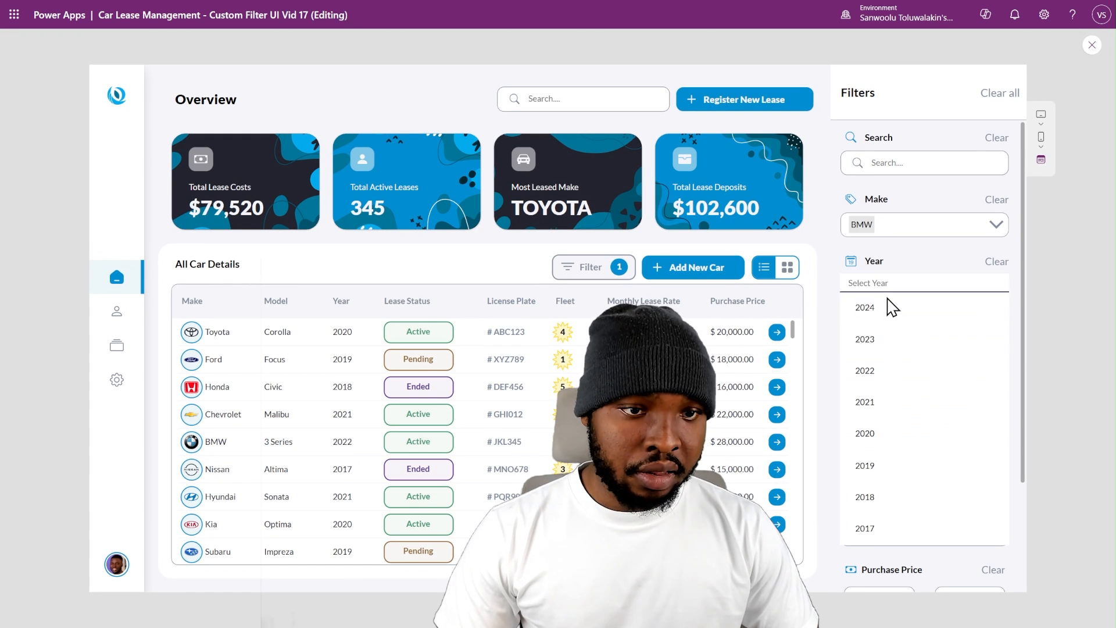
pyautogui.click(878, 378)
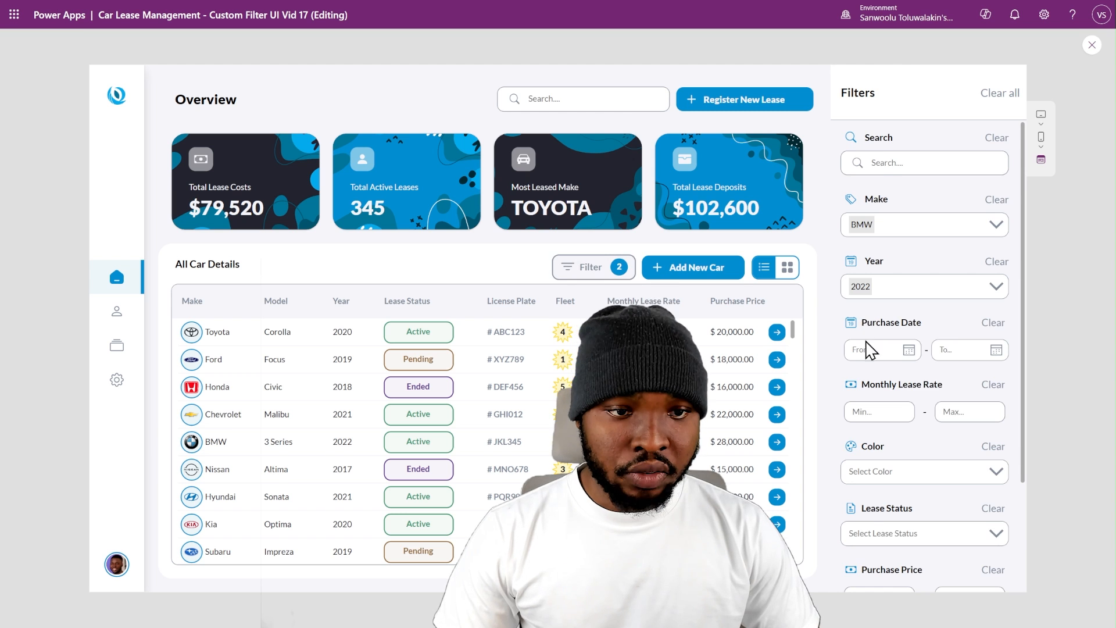
pyautogui.scroll(-2, 915, 538)
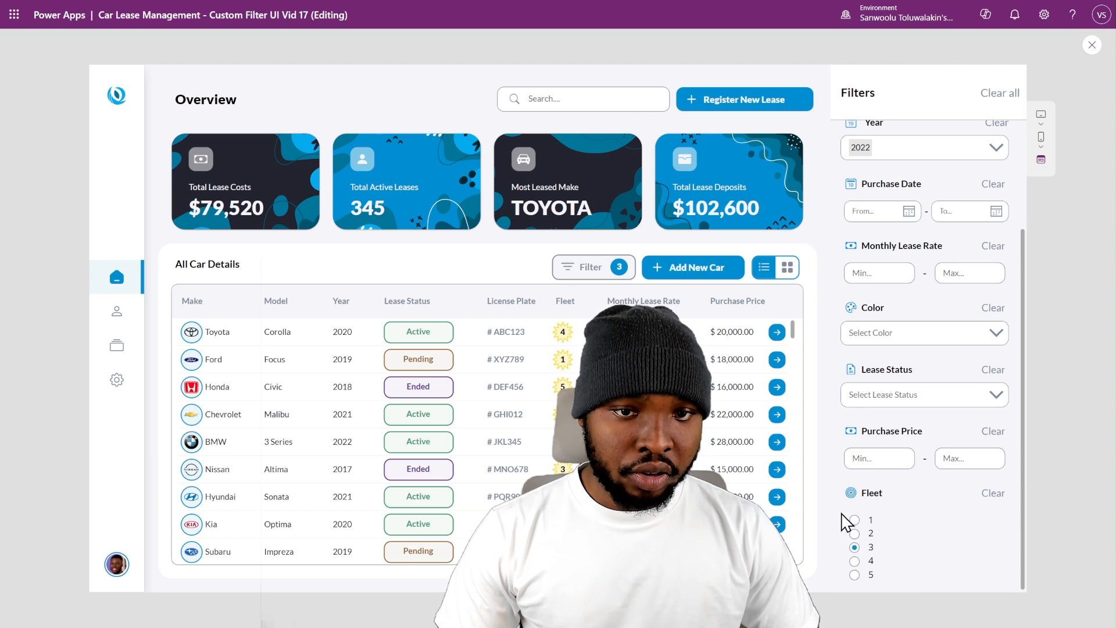
pyautogui.scroll(3, 988, 279)
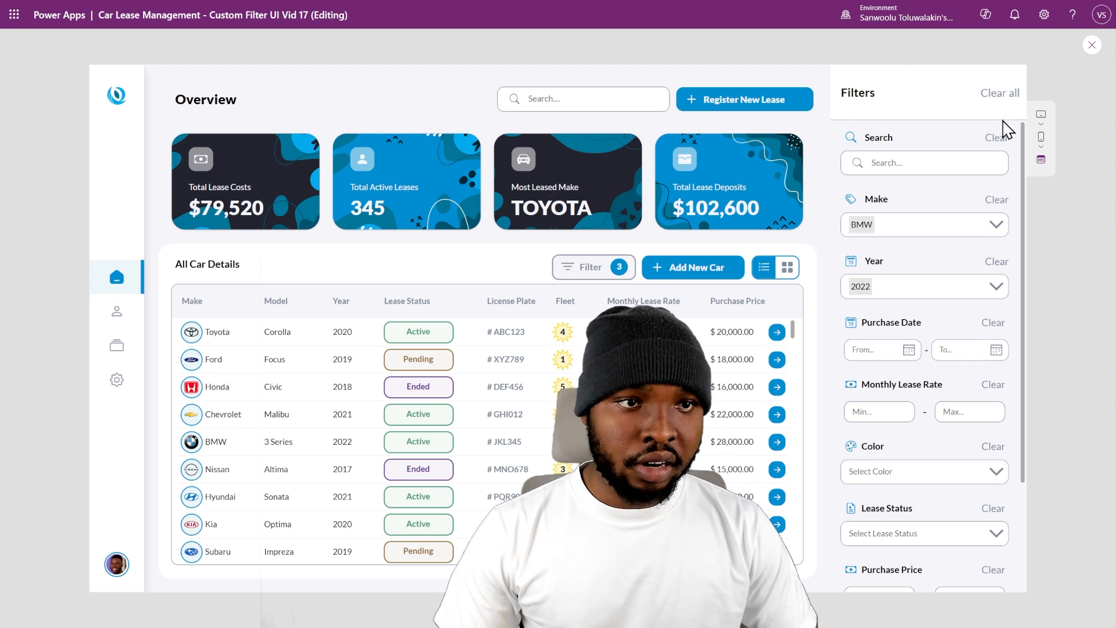
pyautogui.click(998, 94)
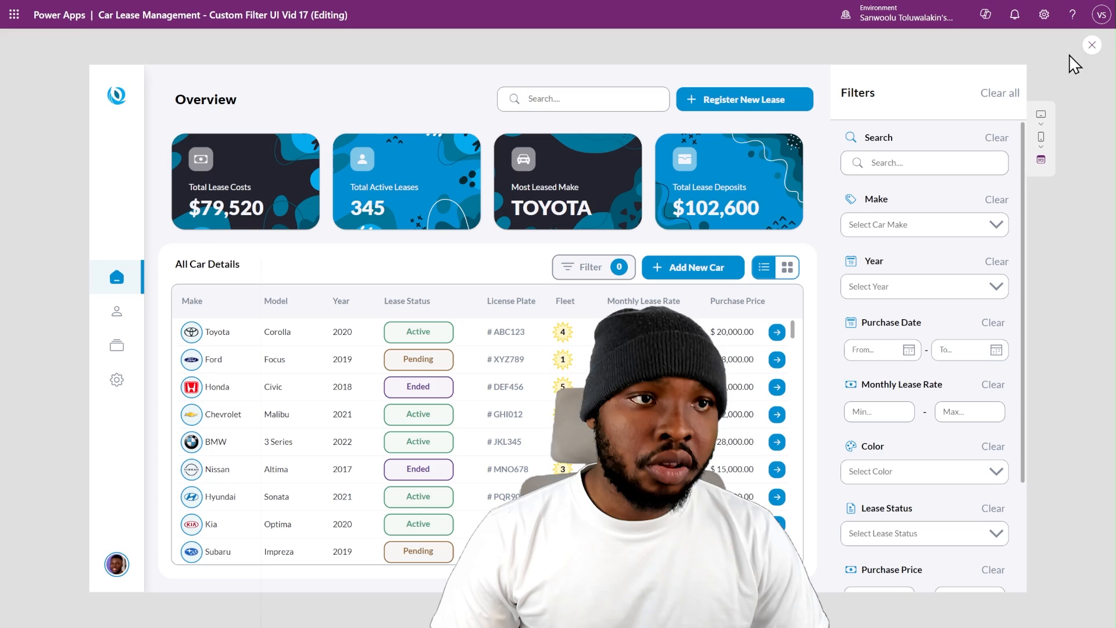
pyautogui.click(1091, 45)
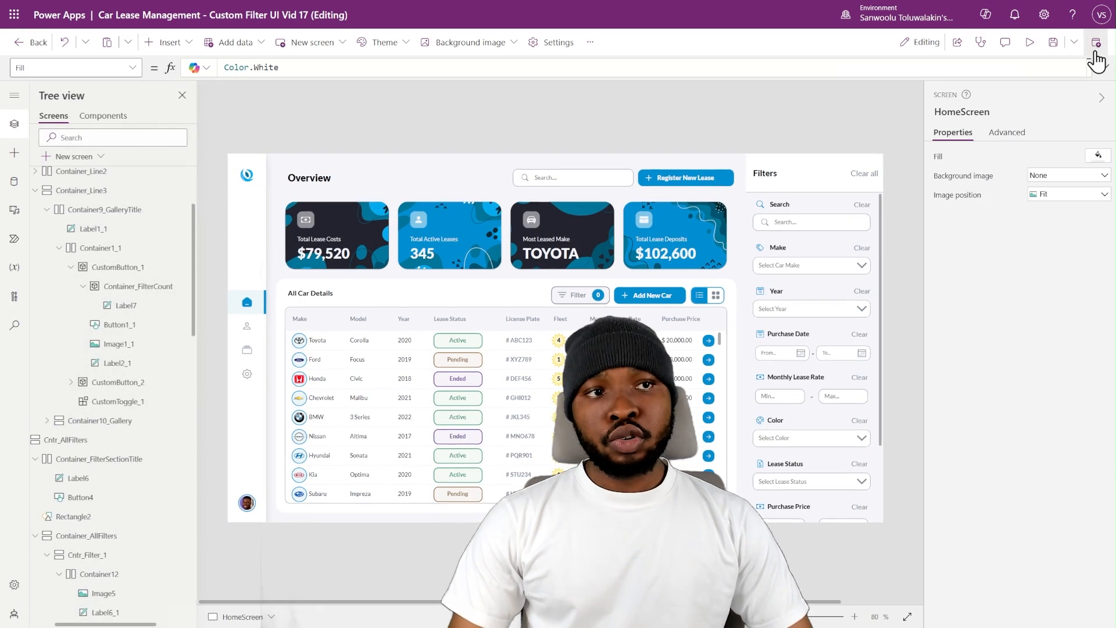
# - Rename the count label Label7 inside Container_FilterCount to lbl_FilterCount
pyautogui.click(599, 296)
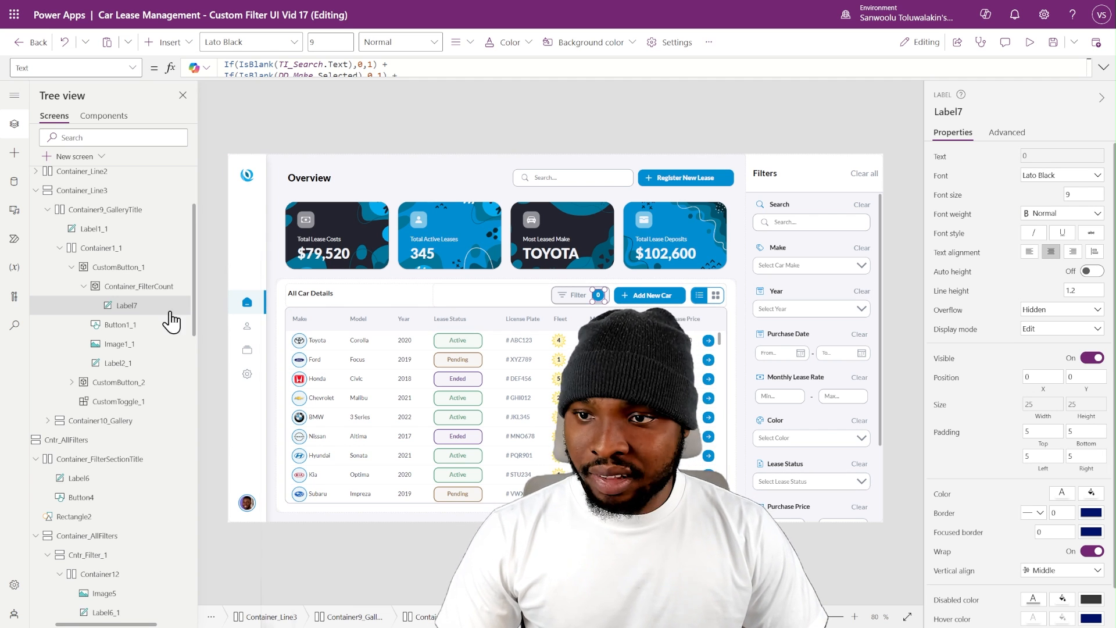
pyautogui.doubleClick(126, 304)
pyautogui.write('lbl_FilterCount')
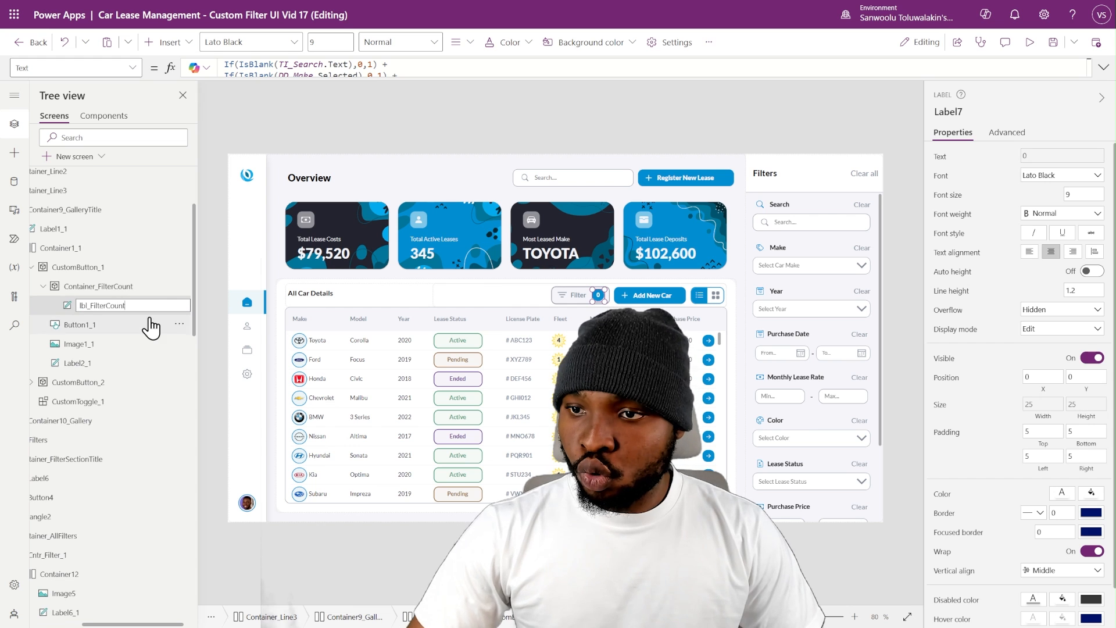
pyautogui.press('Return')
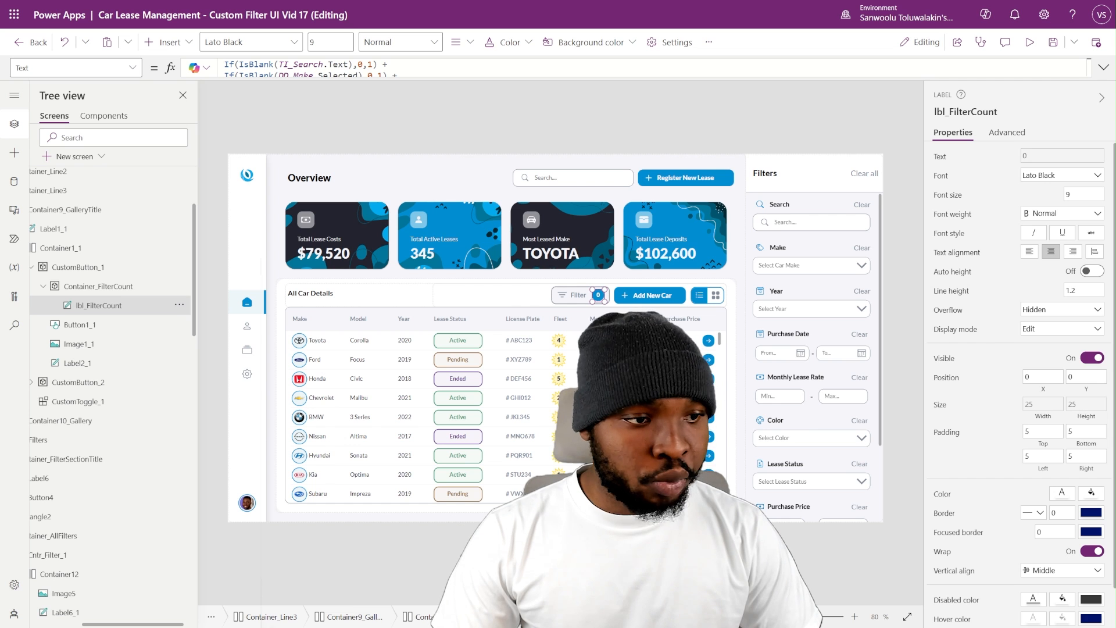
# - Set Container_FilterCount's Visible property to the formula Value(lbl_FilterCount.Text) > 0
pyautogui.click(72, 290)
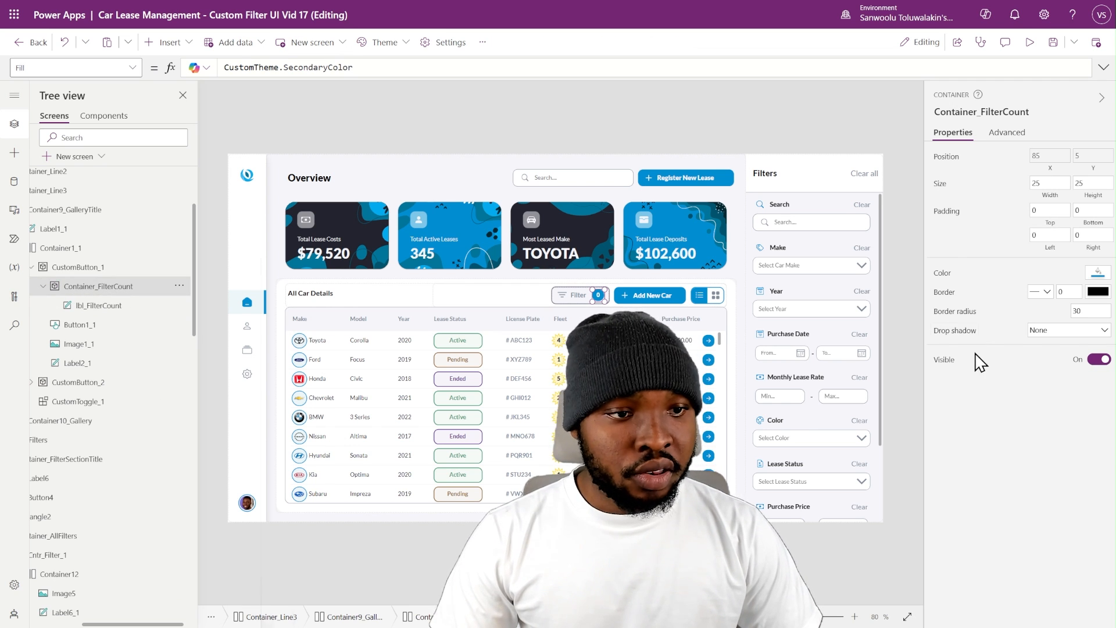
pyautogui.click(943, 363)
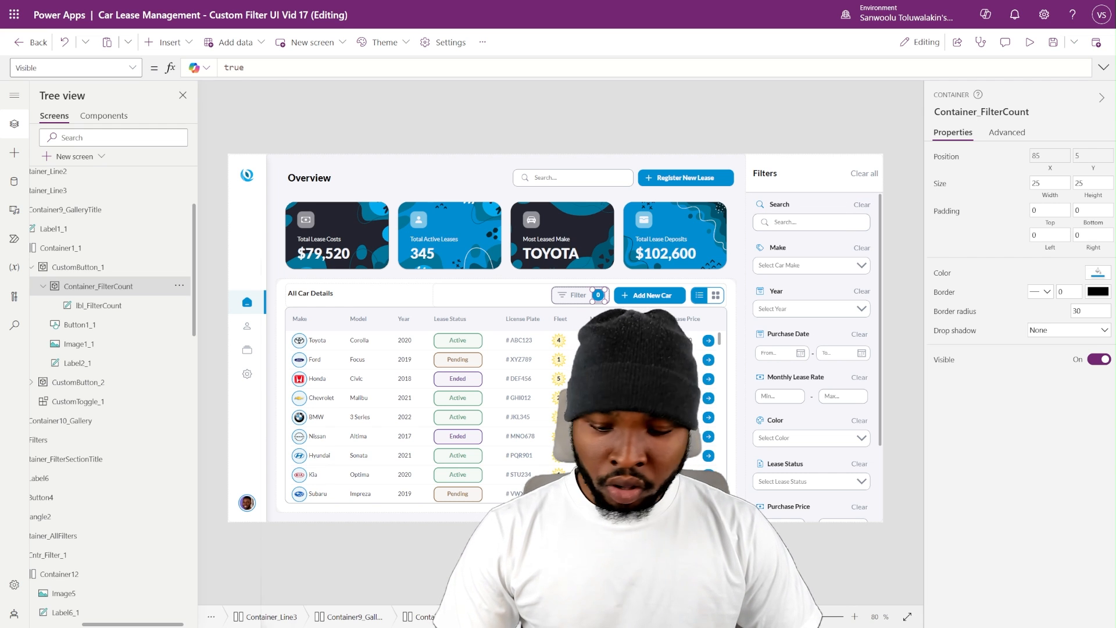
pyautogui.click(946, 362)
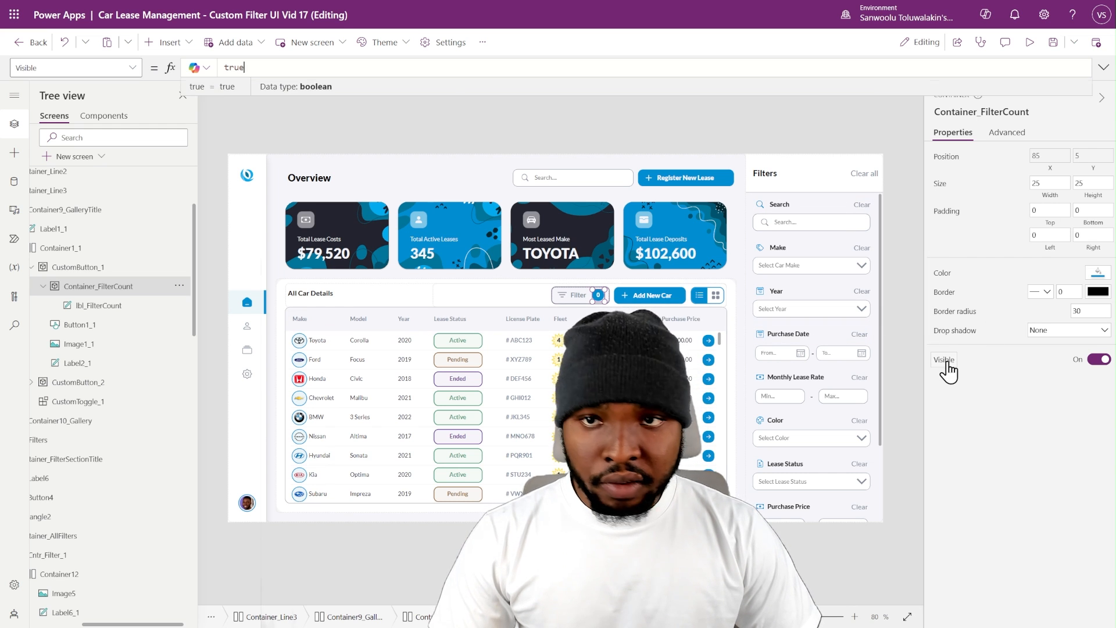
pyautogui.write('Value(lbl_FilterCount.Text) > 0')
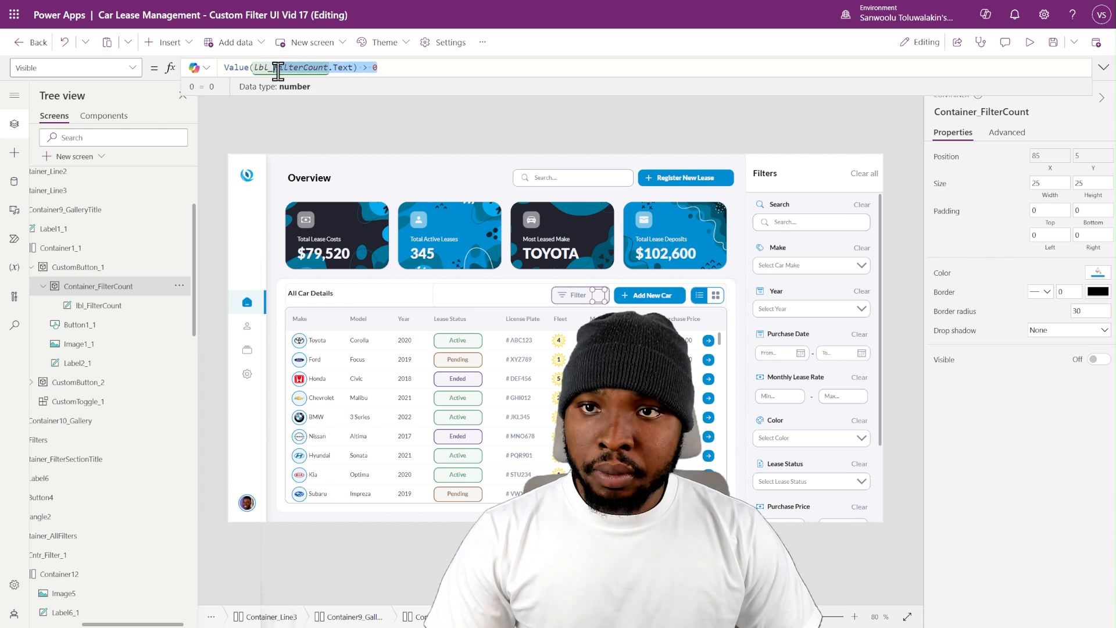
pyautogui.doubleClick(254, 67)
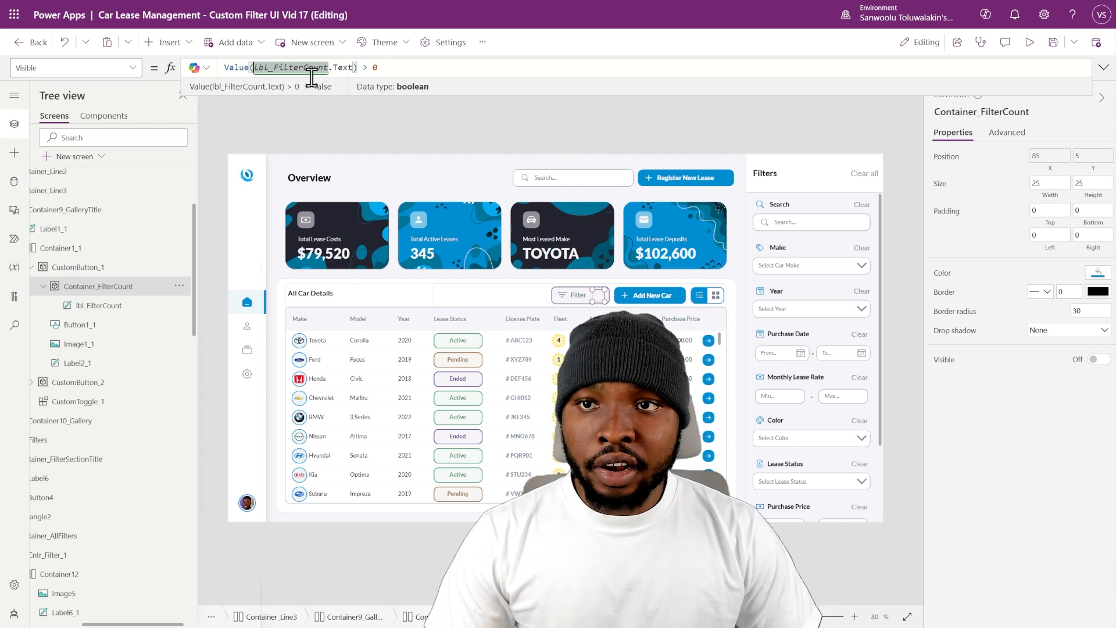
pyautogui.click(103, 307)
pyautogui.click(106, 288)
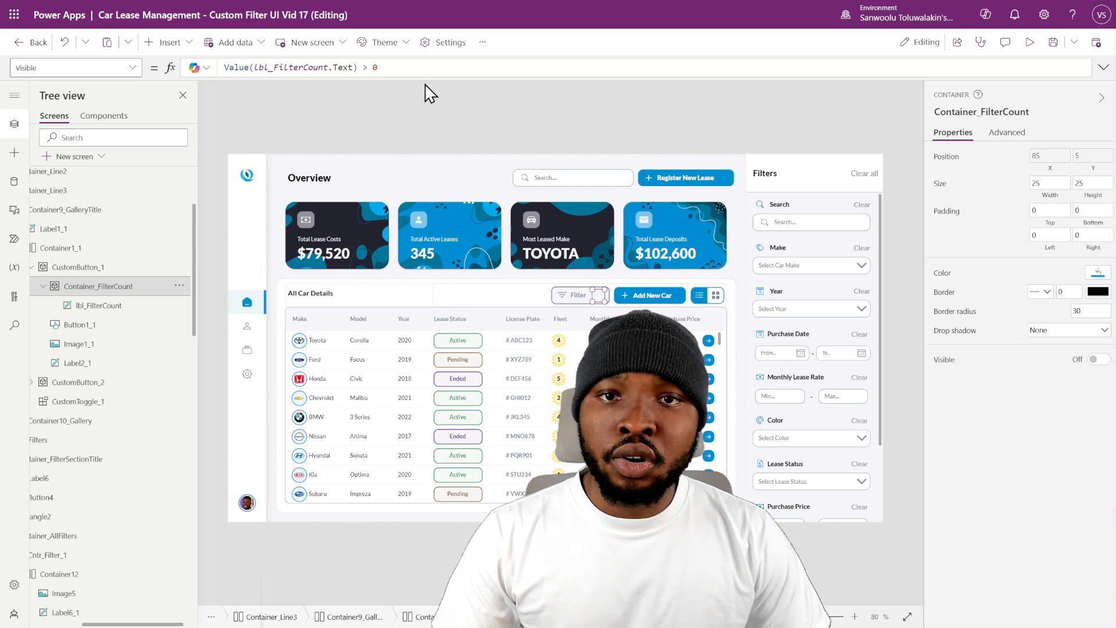
# - Test the badge's visibility on the canvas by selecting make BMW and a year, then clear all filters
pyautogui.click(849, 265)
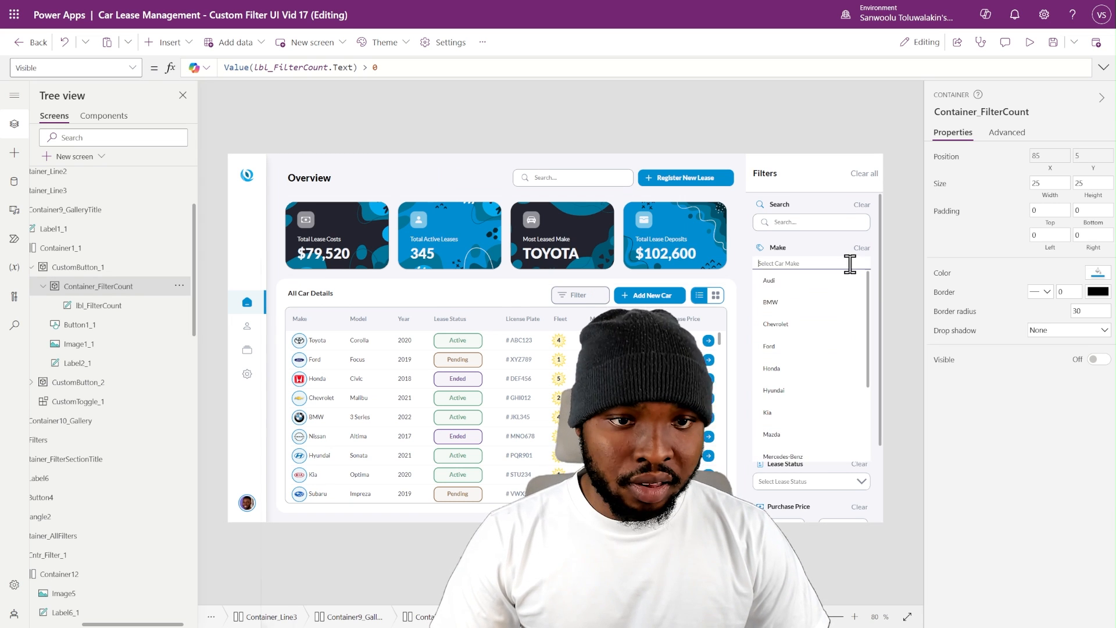
pyautogui.click(779, 302)
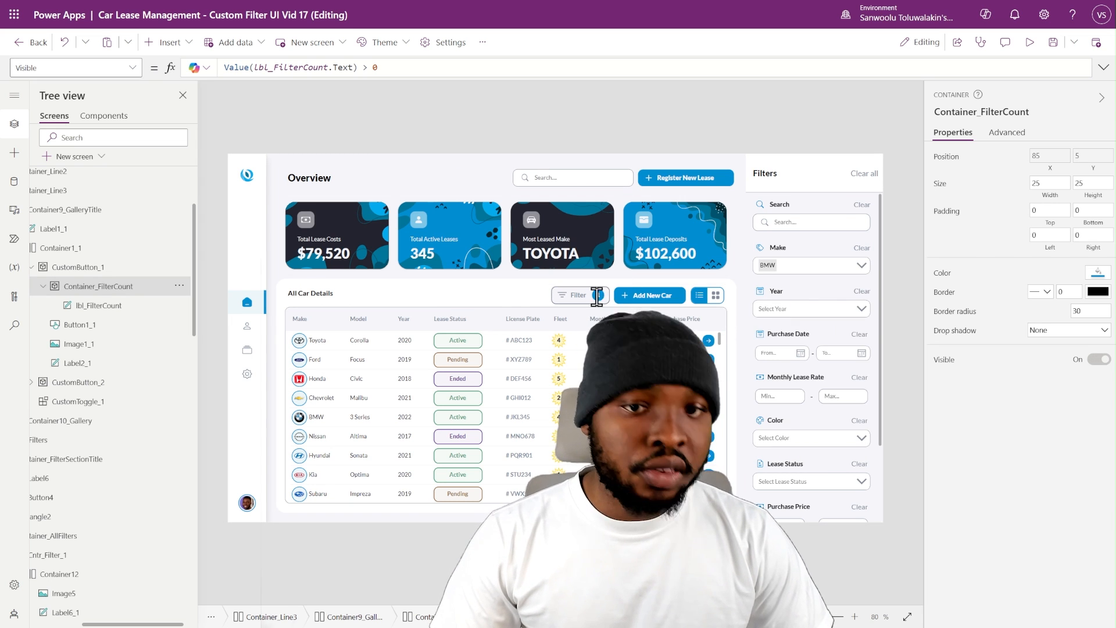
pyautogui.click(864, 309)
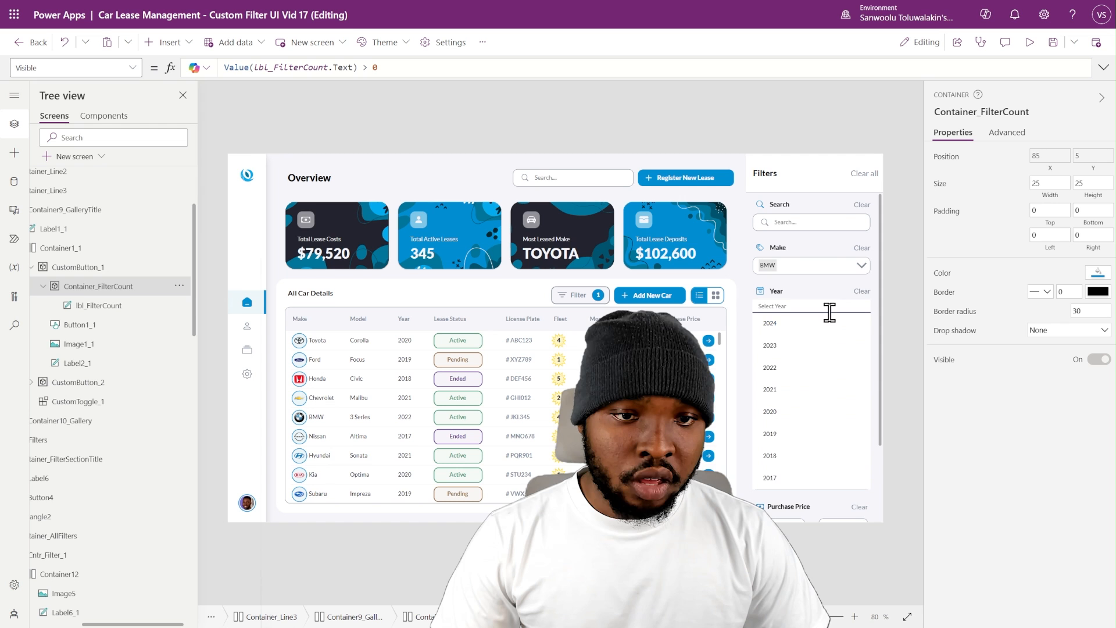
pyautogui.click(760, 356)
pyautogui.click(869, 176)
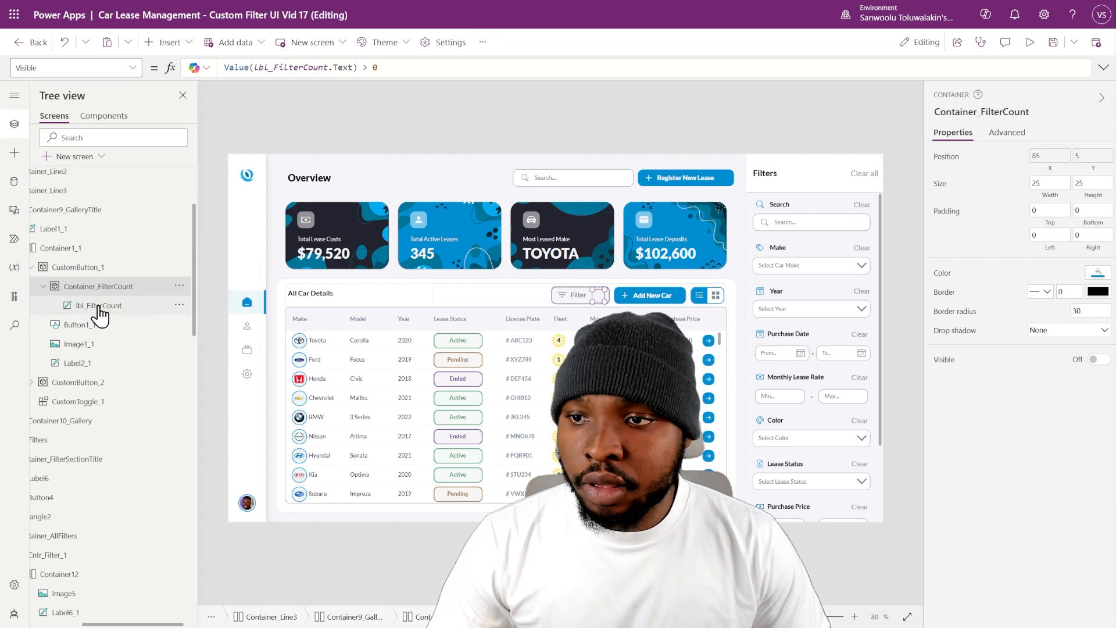
# - Set the Width of the Filter button container CustomButton_1 to If(Value(lbl_FilterCount.Text) > 0, 120, 90)
pyautogui.click(43, 286)
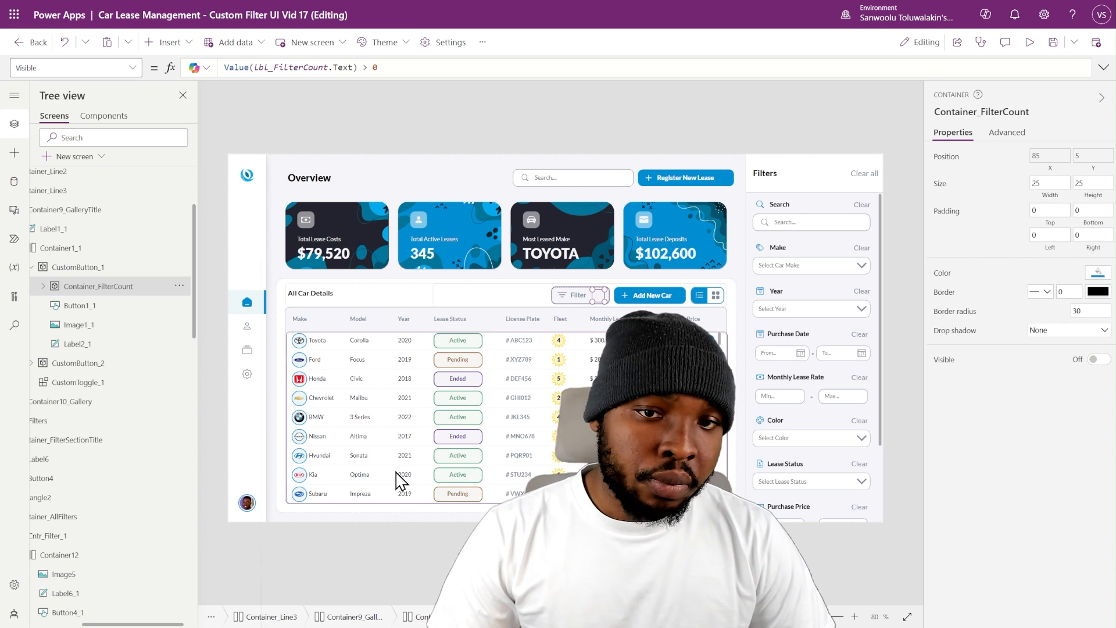
pyautogui.click(93, 267)
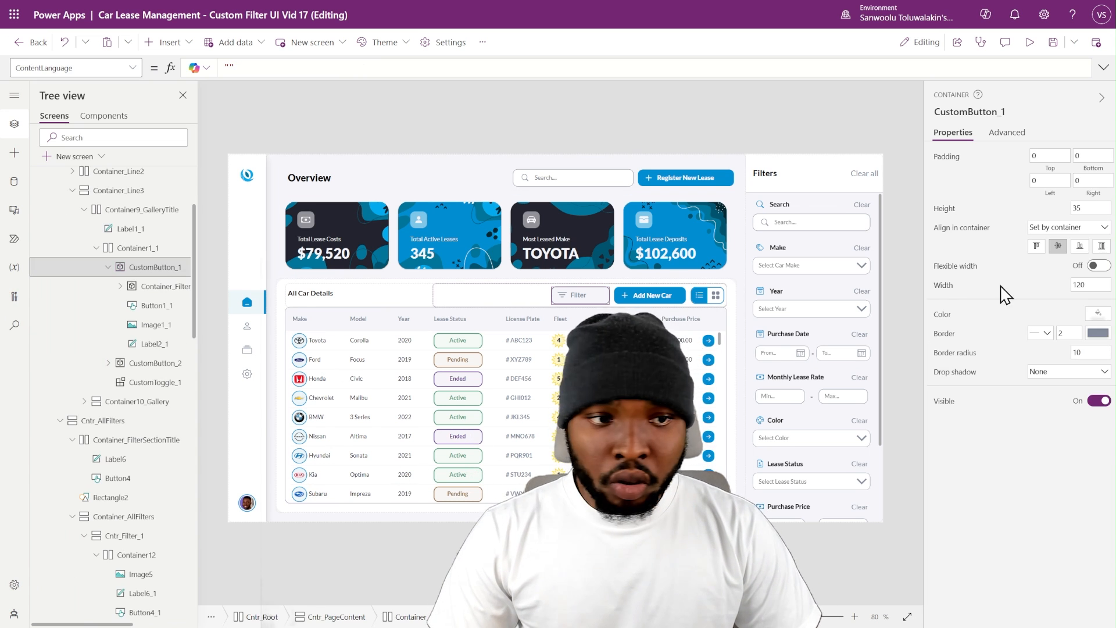
pyautogui.click(944, 285)
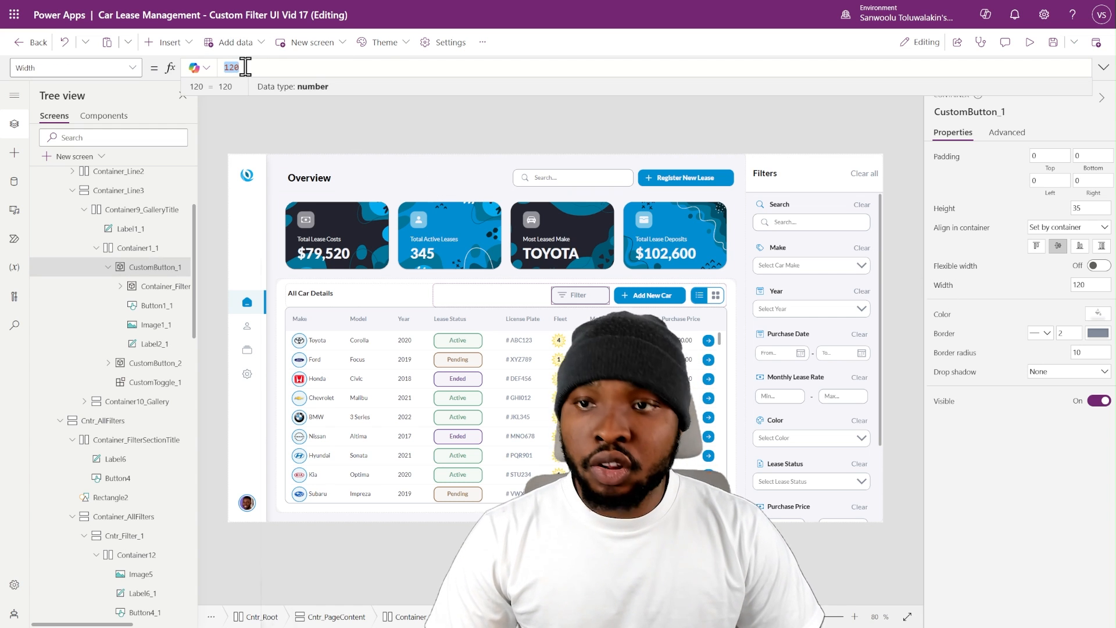
pyautogui.write('If(Value(lbl_FilterCount.Text) > 0, 120, 90)')
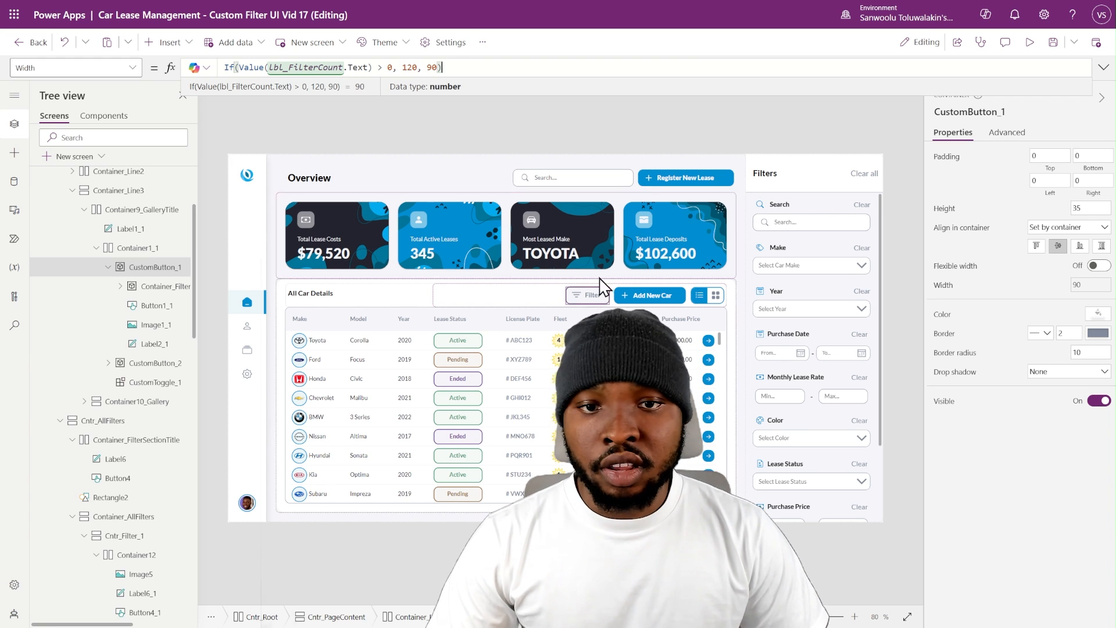
# - Preview the app and select make Chevrolet to check the Filter button's width and badge, then exit preview
pyautogui.click(1030, 45)
pyautogui.click(928, 223)
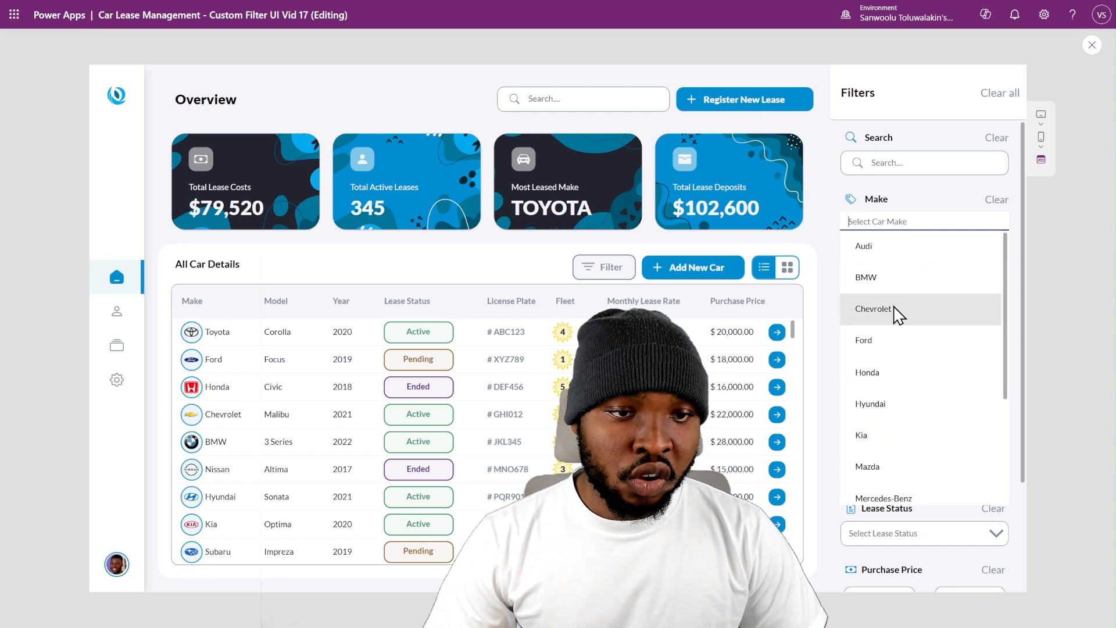
pyautogui.click(873, 309)
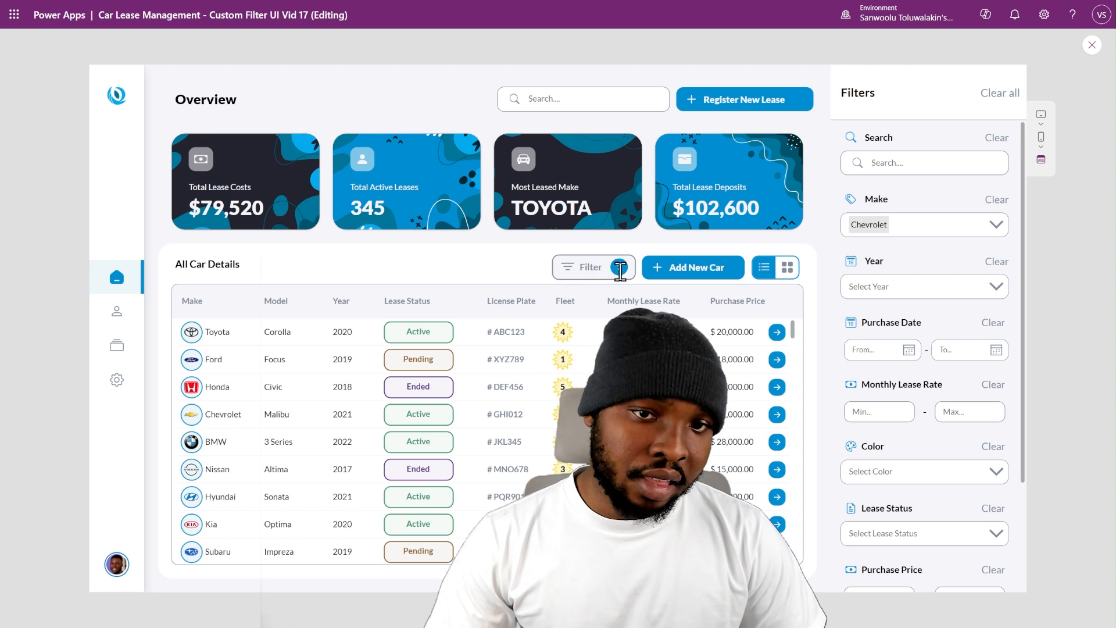
pyautogui.press('Escape')
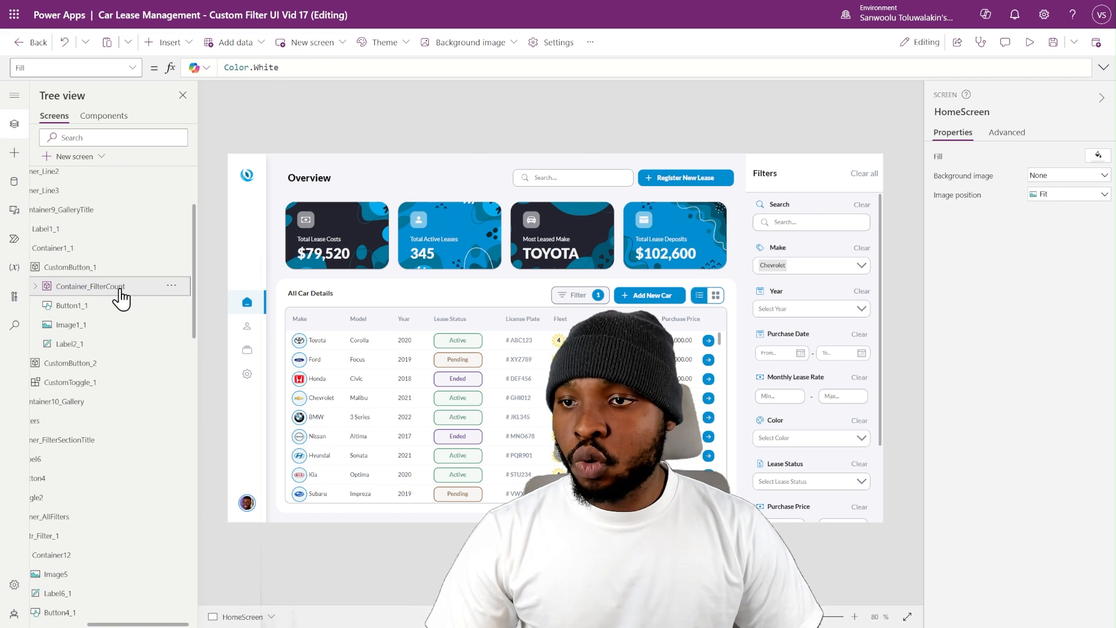
# - Copy Container_FilterCount and paste it into Container_FilterSectionTitle in the filter panel header
pyautogui.click(118, 292)
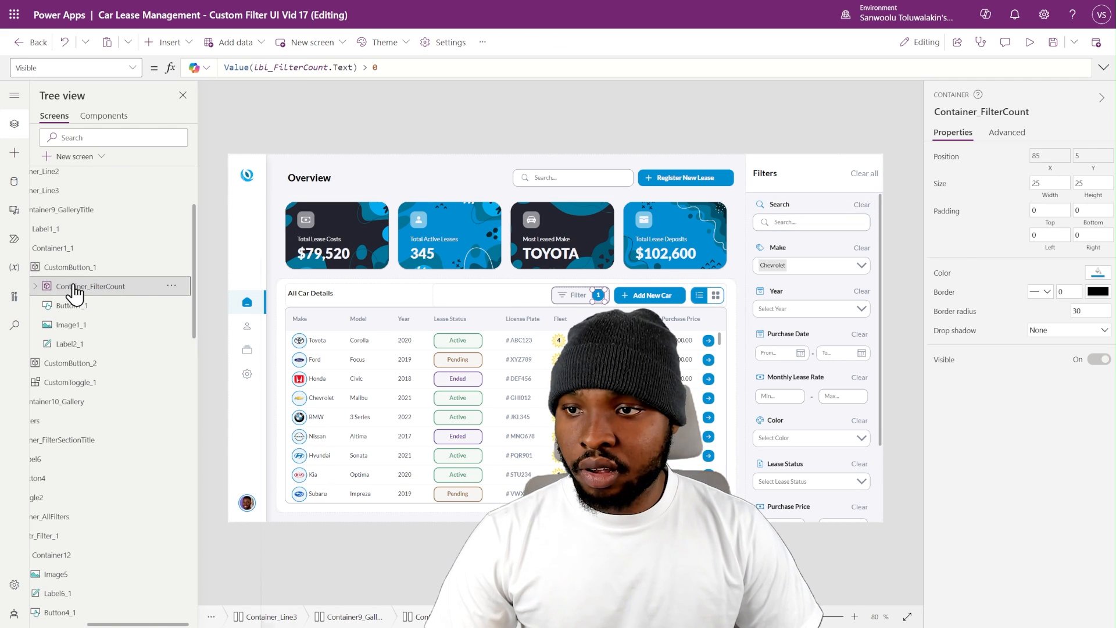
pyautogui.hscroll(-2, 88, 295)
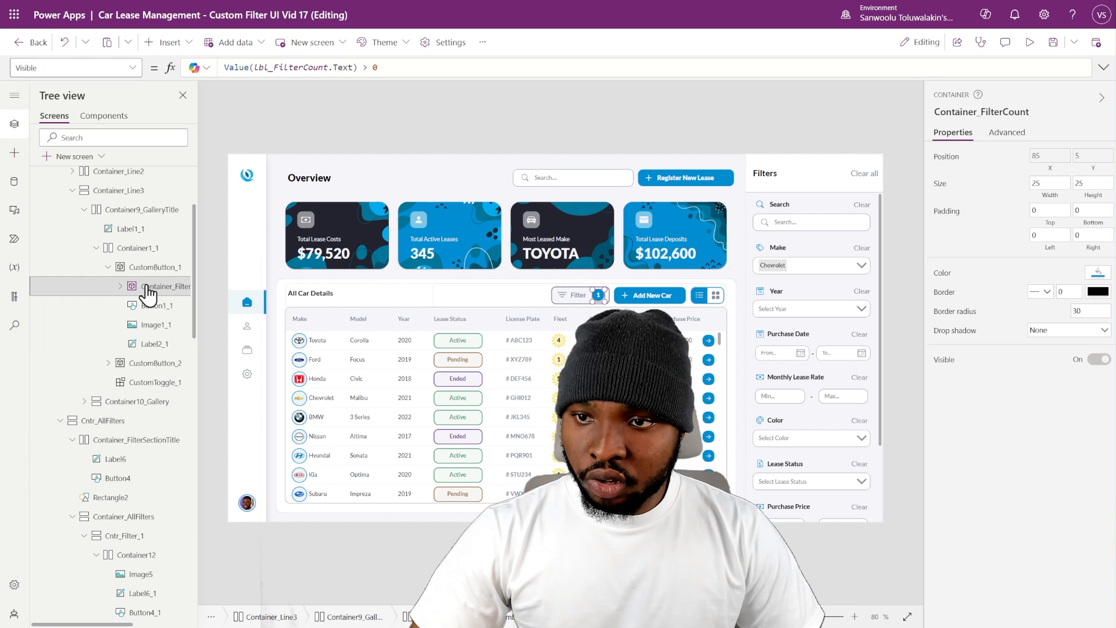
pyautogui.click(765, 178)
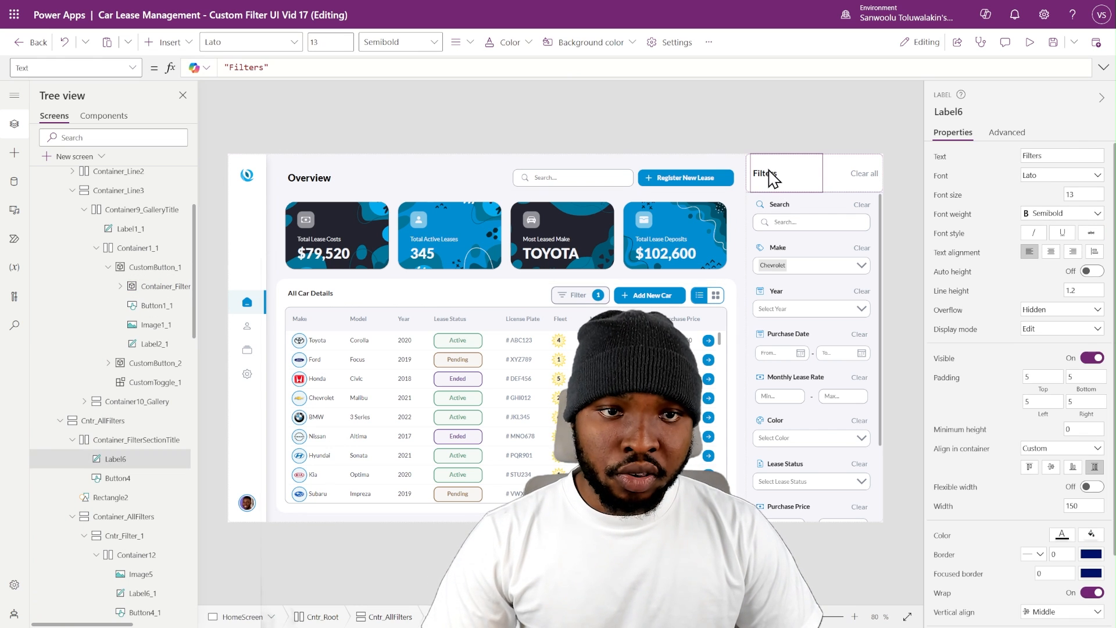
pyautogui.click(794, 186)
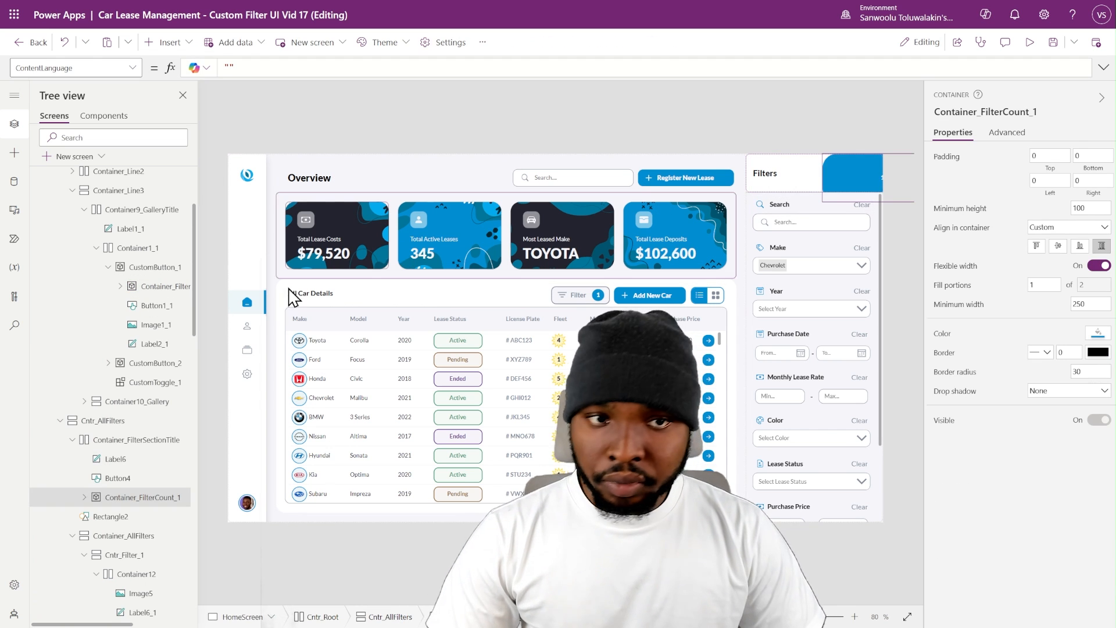
# - Turn off flexible width for the copied badge container and center it vertically in the header, with width and height 25
pyautogui.scroll(-2, 137, 421)
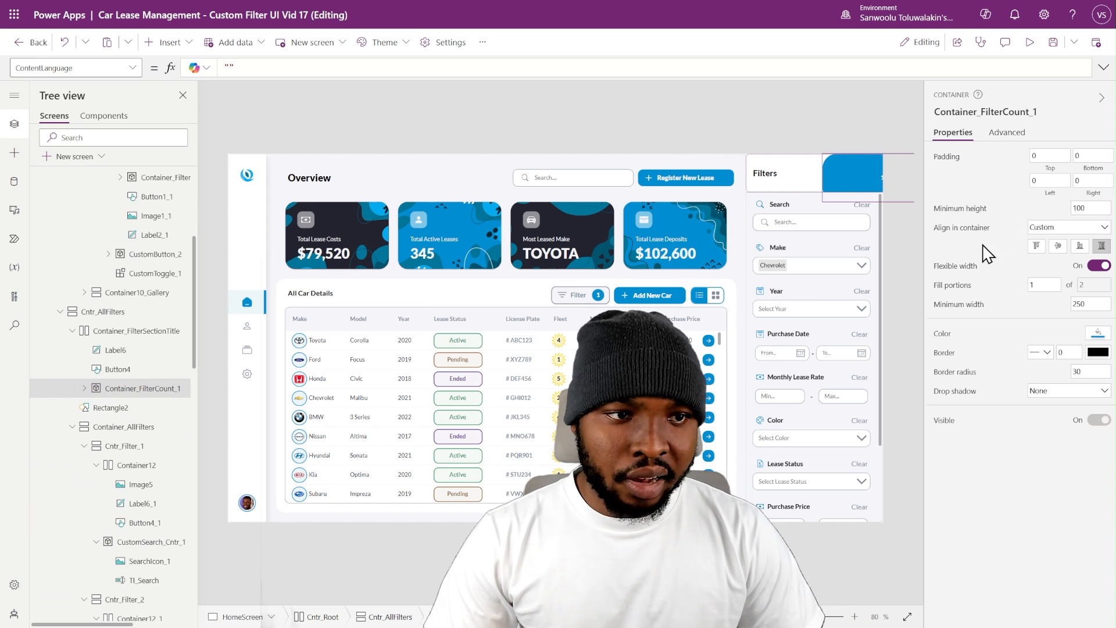
pyautogui.click(1094, 267)
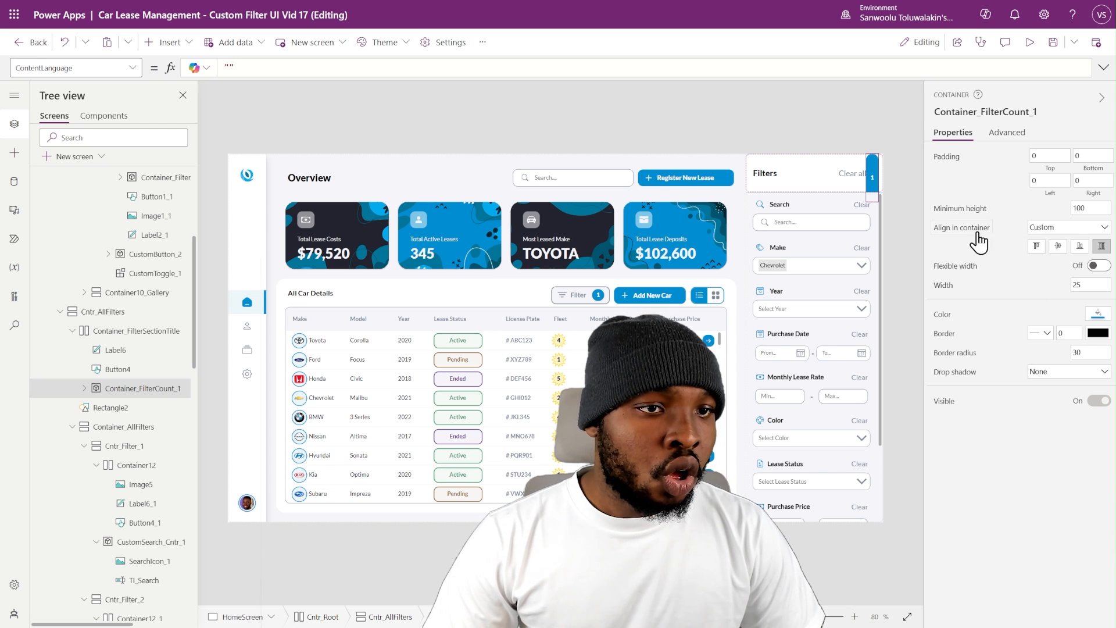
pyautogui.click(1057, 245)
pyautogui.click(1085, 208)
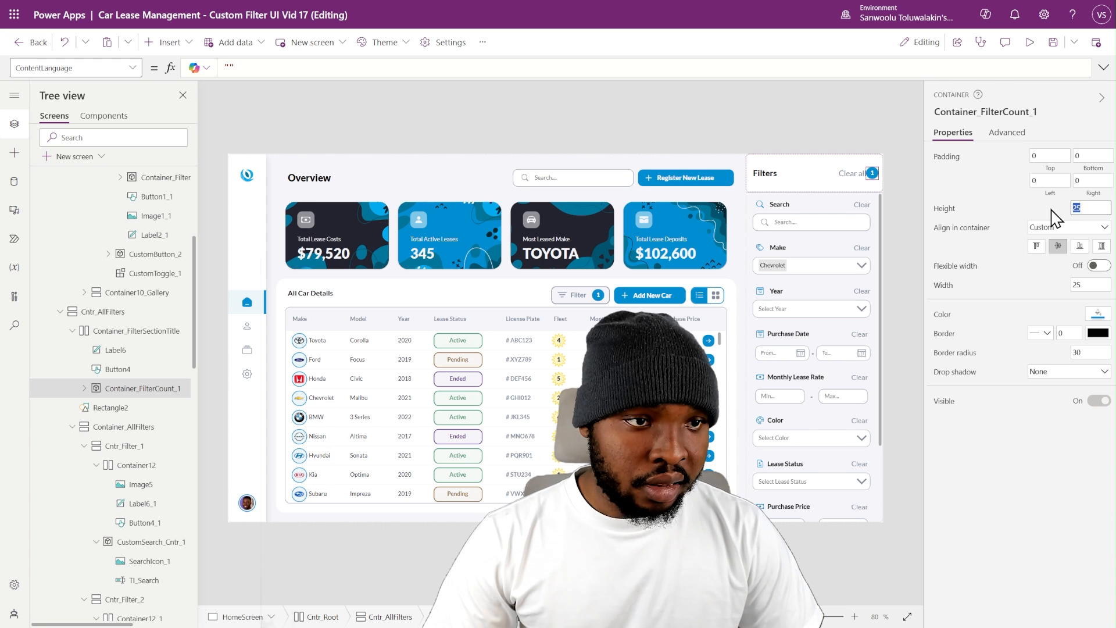
pyautogui.click(1046, 210)
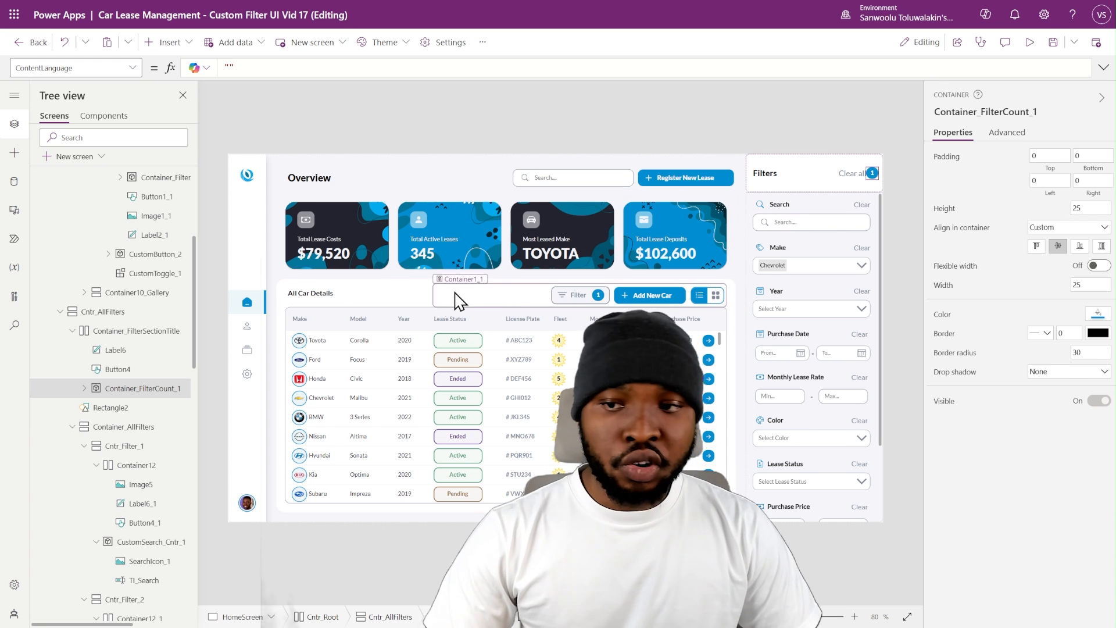
# - Reorder Container_FilterCount_1 within the filter panel header so the count badge comes before the Clear all button
pyautogui.rightClick(119, 390)
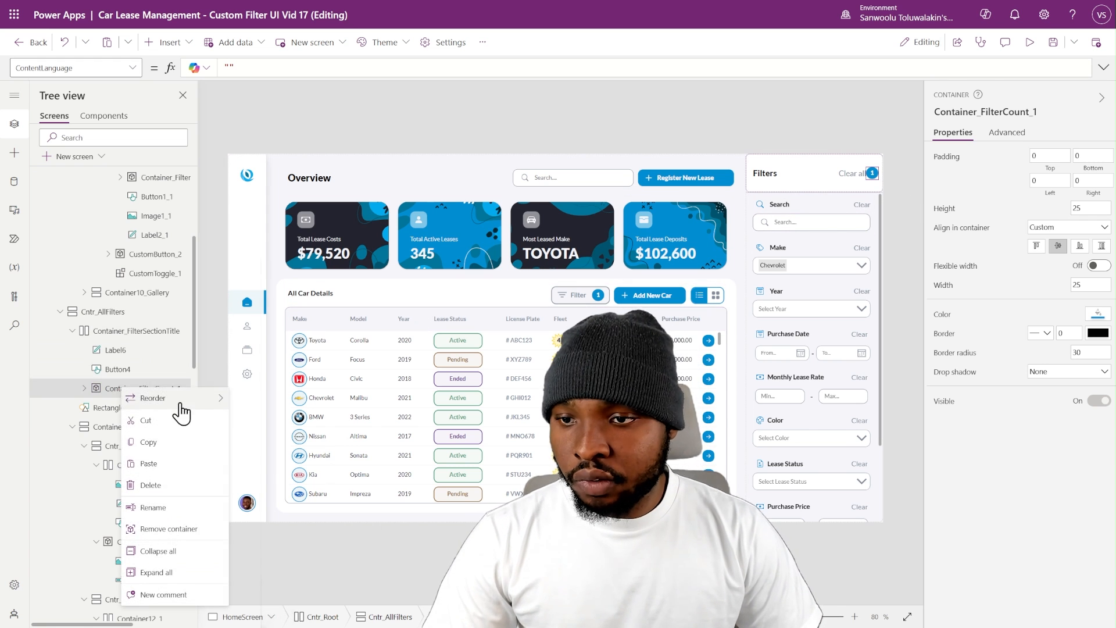
pyautogui.moveTo(181, 405)
pyautogui.click(260, 422)
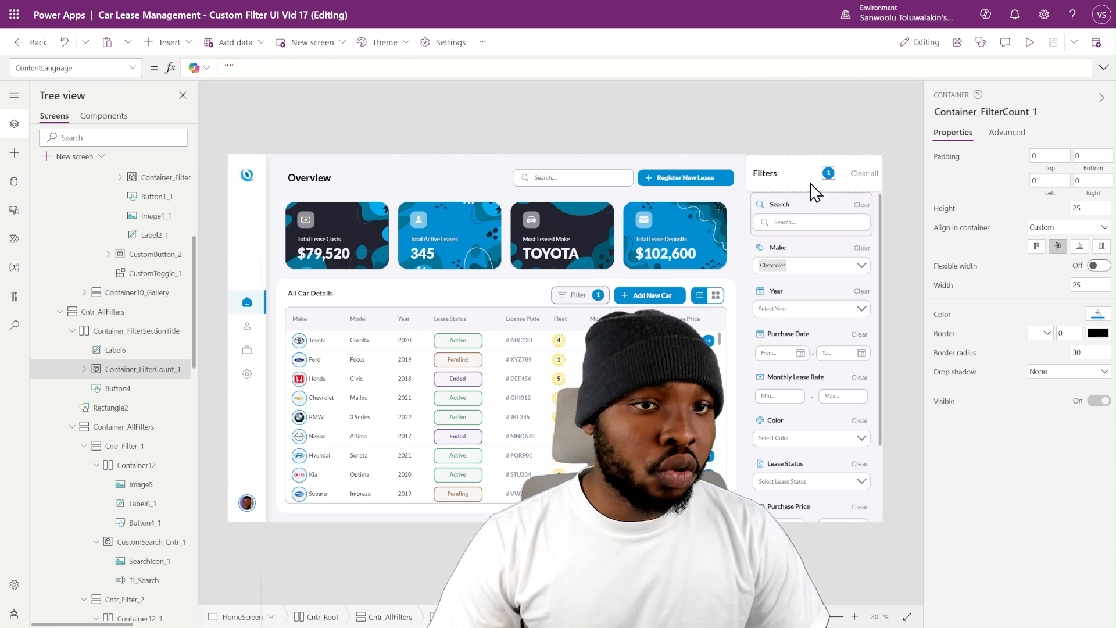
# - Set the width of the Filters title label in the panel header to 60 so the badge sits beside it
pyautogui.click(774, 181)
pyautogui.scroll(-2, 1056, 378)
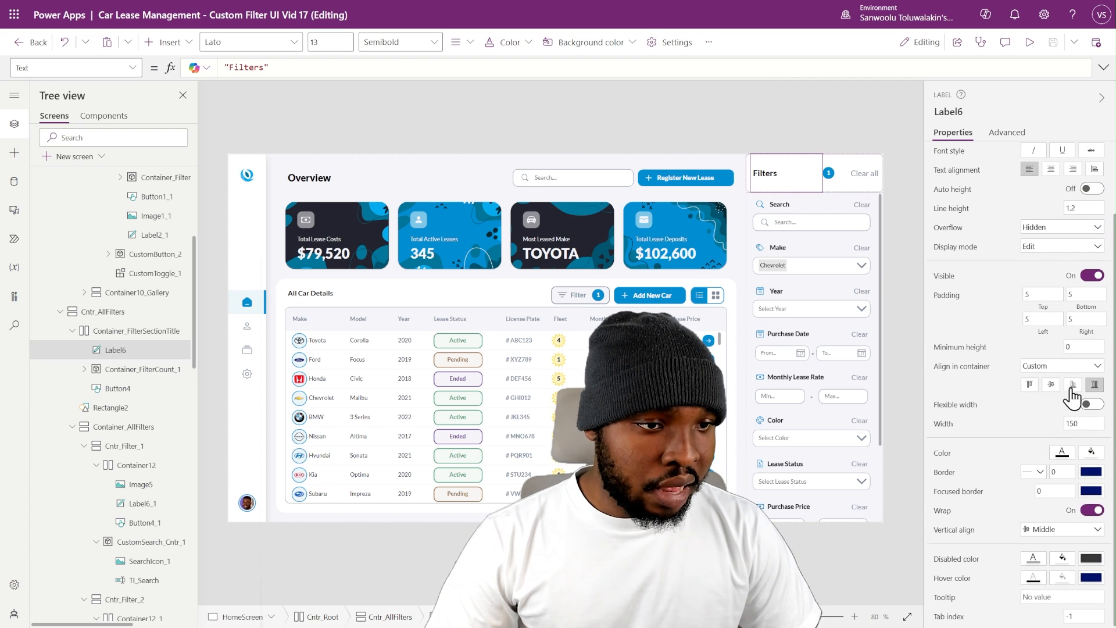
pyautogui.click(1082, 423)
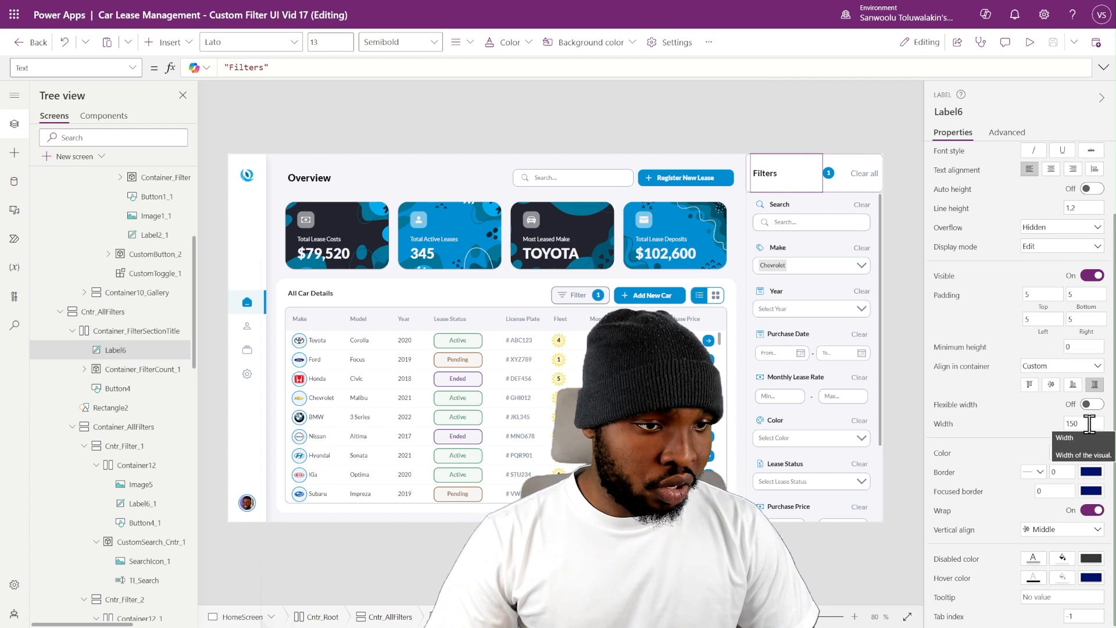
pyautogui.write('60')
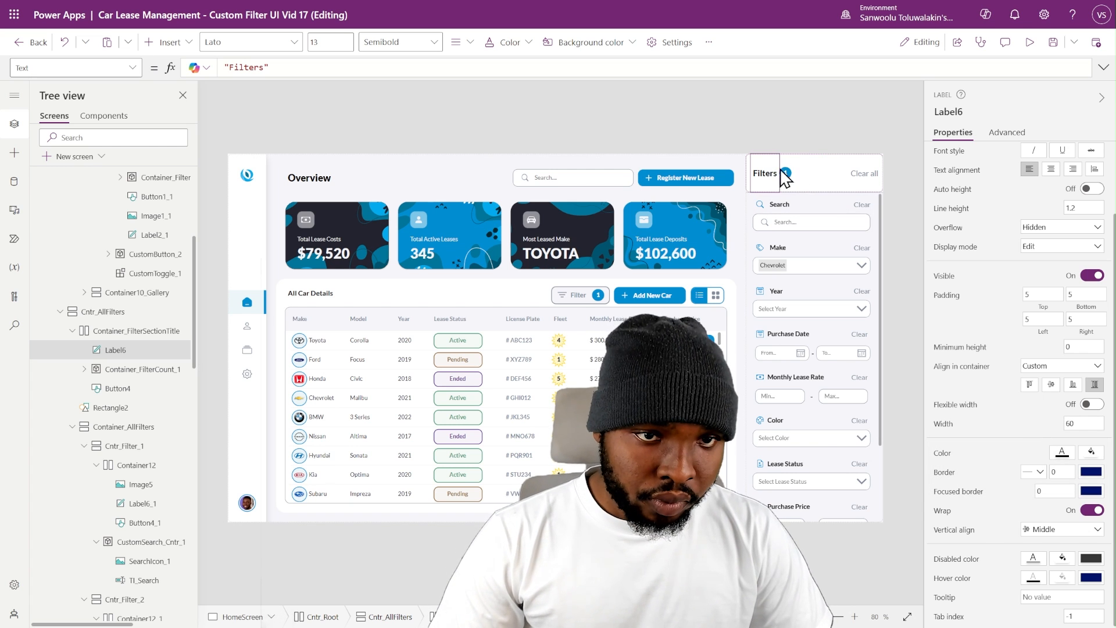
pyautogui.click(795, 138)
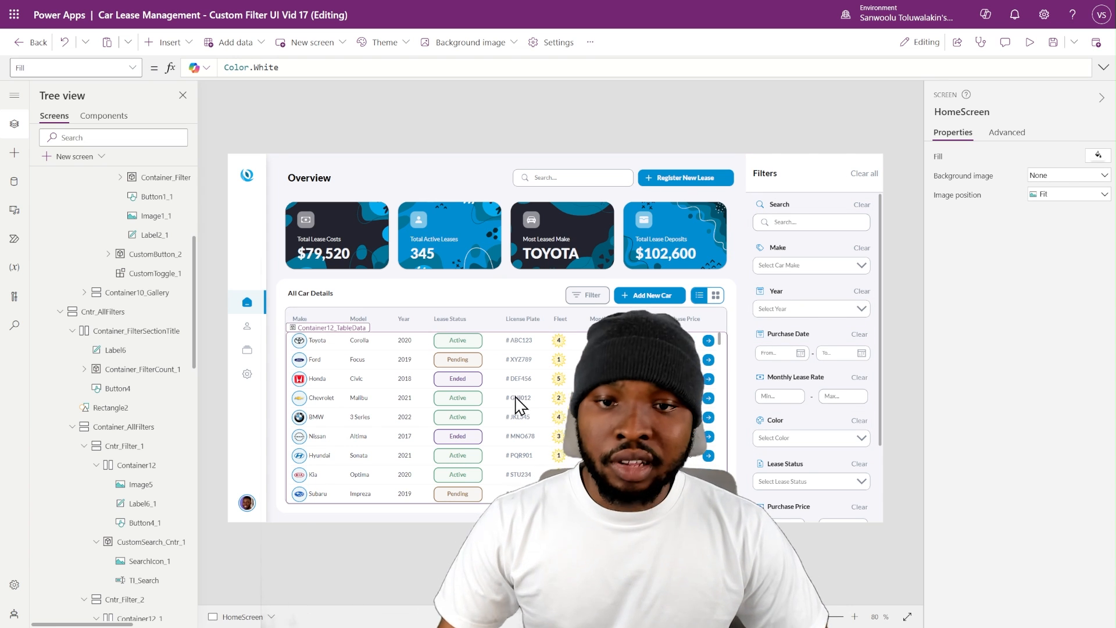
# - Replace Gallery3's Items formula with a Filter over Search('Car Details', TI_Search.Text, ...) covering make, year, color, status, lease rate, purchase price, purchase date and FleetID
pyautogui.click(551, 388)
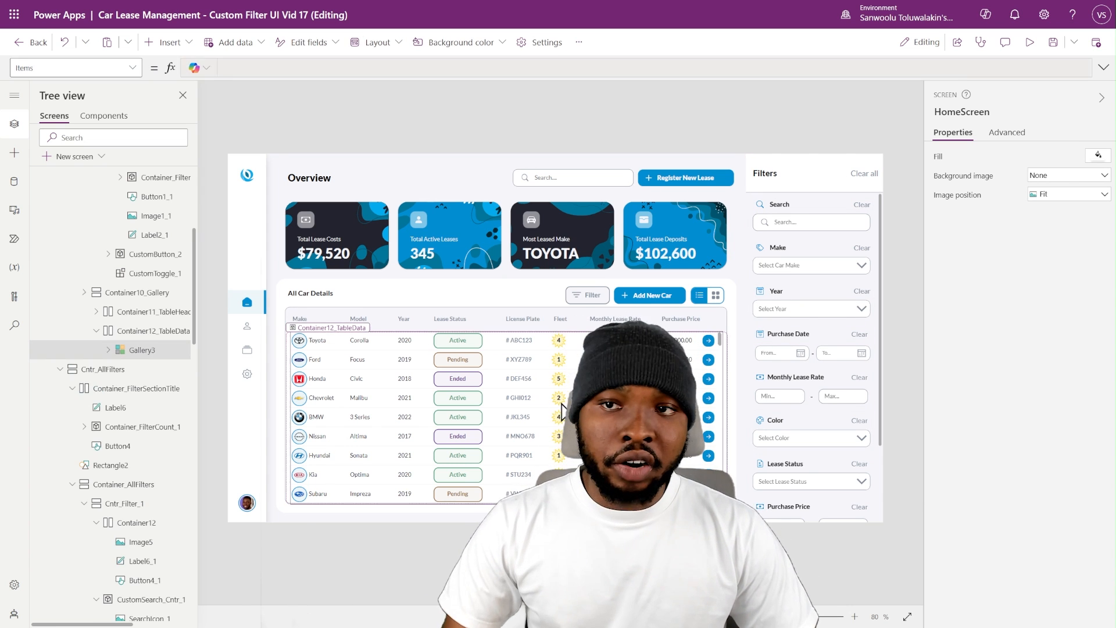
pyautogui.click(1102, 67)
pyautogui.hotkey('ctrl', 'a')
pyautogui.write("Filter(     Search('Car Details',TI_Search.Text,Make,Model,LicensePlate,VIN,InsurancePolicyNumber),     IsBlank(DD_Make.Selected.Value) || Make = DD_Make.Selected.Value,     IsBlank(DD_Year.Selected.Value) || Year = DD_Year.Selected.Value,     IsBlank(DD_Color.Selected.Value) || Color = DD_Color.Selected.Value,     IsBlank(DD_LeaseStatus.Selected.Value) || LeaseStatus = DD_LeaseStatus.Selected.Value,     IsBlank(TI_MonthlyLeaseRate_Max.Text) || MonthlyLeaseRate <= Value(TI_MonthlyLeaseRate_Max.Text),     IsBlank(TI_MonthlyLeaseRate_Min.Text) || MonthlyLeaseRate >= Value(TI_MonthlyLeaseRate_Min.Text),     IsBlank(TI_PurchasePrice_Max.Text) || PurchasePrice <= Value(TI_PurchasePrice_Max.Text),     IsBlank(TI_PurchasePrice_Min.Text) || PurchasePrice >= Value(TI_PurchasePrice_Min.Text),     IsBlank(DatePicker_PurchaseDate_To.SelectedDate) || PurchaseDate <= DatePicker_PurchaseDate_To.SelectedDate,     IsBlank(DatePicker_PurchaseDate_From.SelectedDate) || PurchaseDate >= DatePicker_PurchaseDate_From.SelectedDate,     IsBlank(Radio_FleetID.Selected.Value) || FleetID = Text(Radio_FleetID.Selected.Value) )")
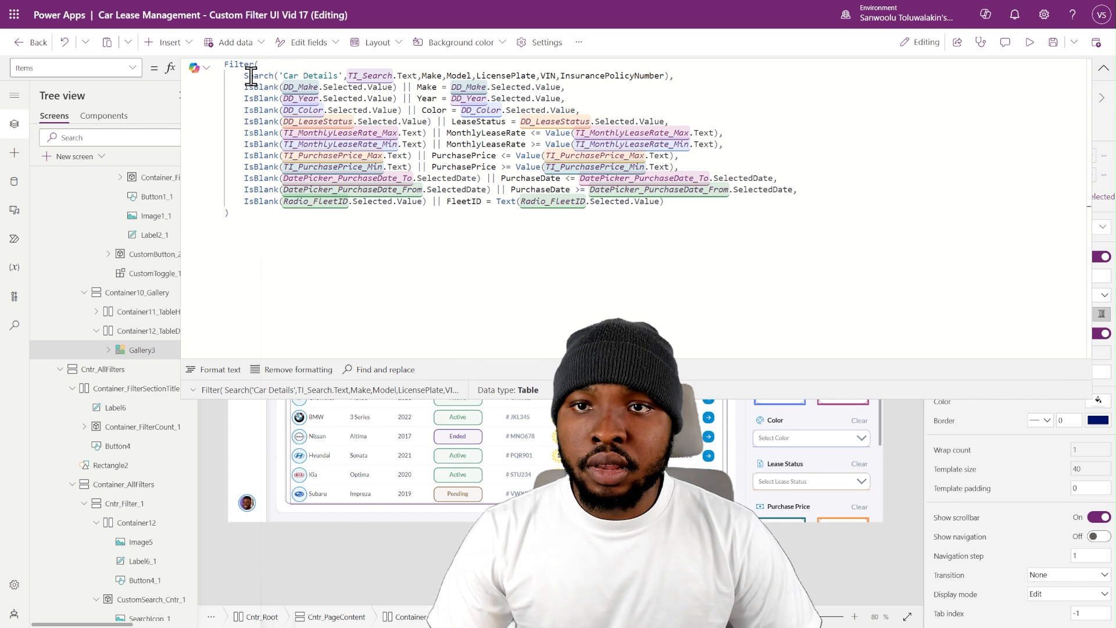
# - Examine the Search part of Gallery3's Items formula, including its data source, TI_Search input and searched columns
pyautogui.moveTo(246, 73); pyautogui.dragTo(305, 71)
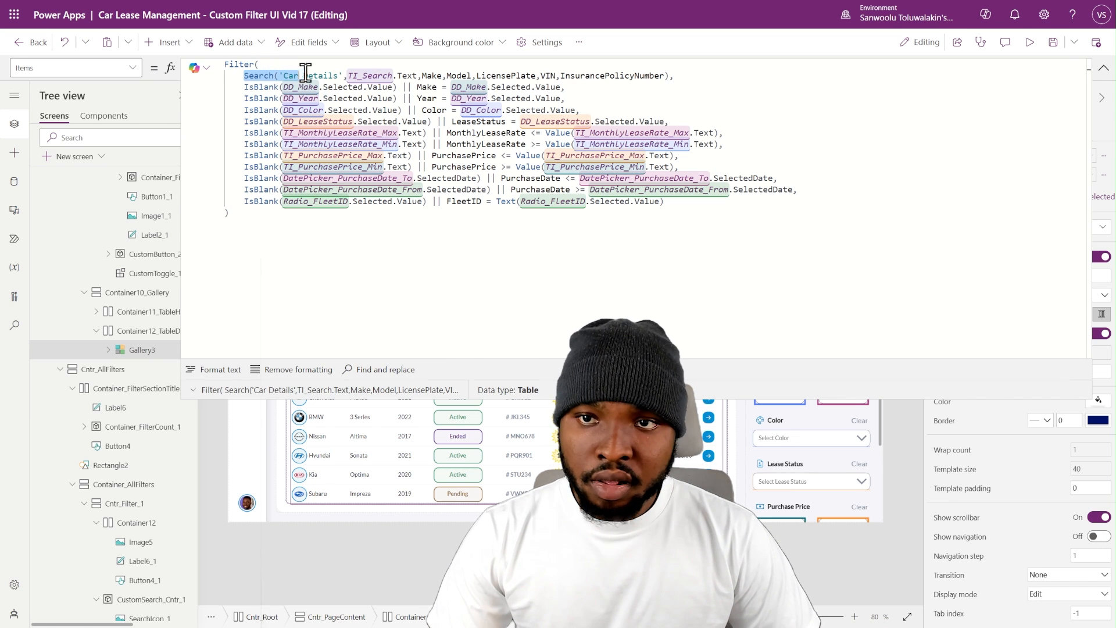
pyautogui.click(395, 74)
pyautogui.click(440, 72)
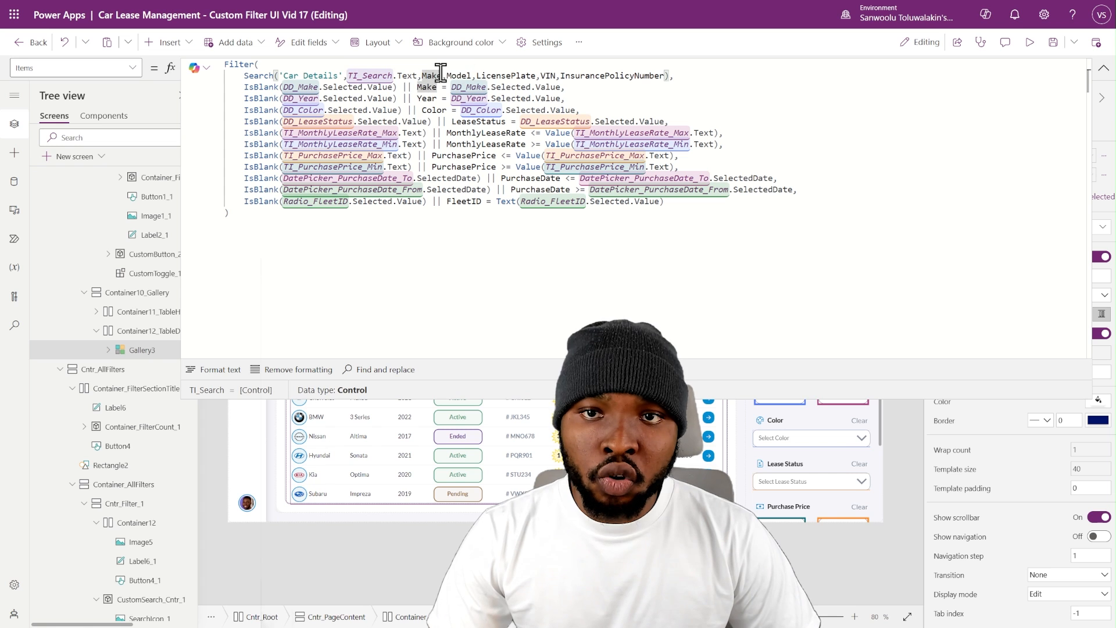
pyautogui.click(459, 75)
pyautogui.click(505, 74)
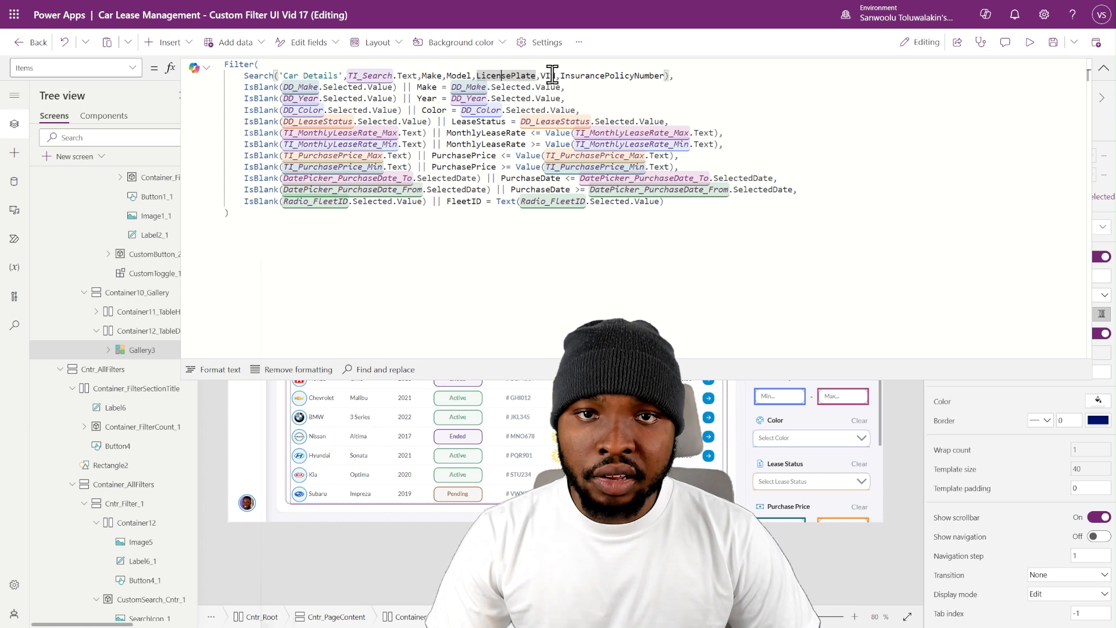
pyautogui.click(548, 75)
pyautogui.click(602, 76)
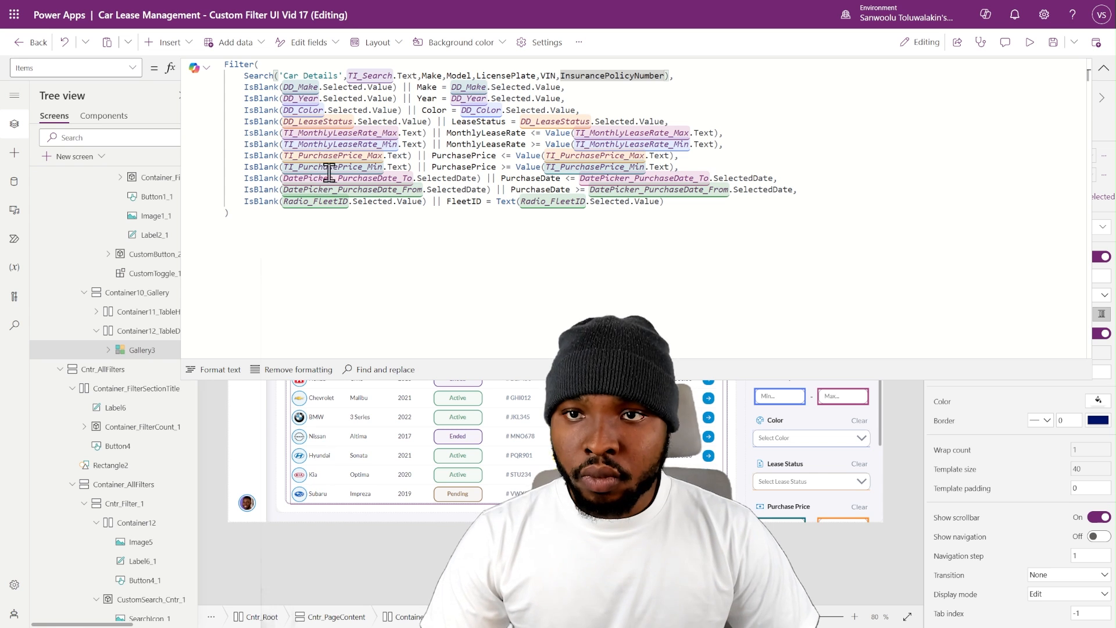
pyautogui.click(1102, 68)
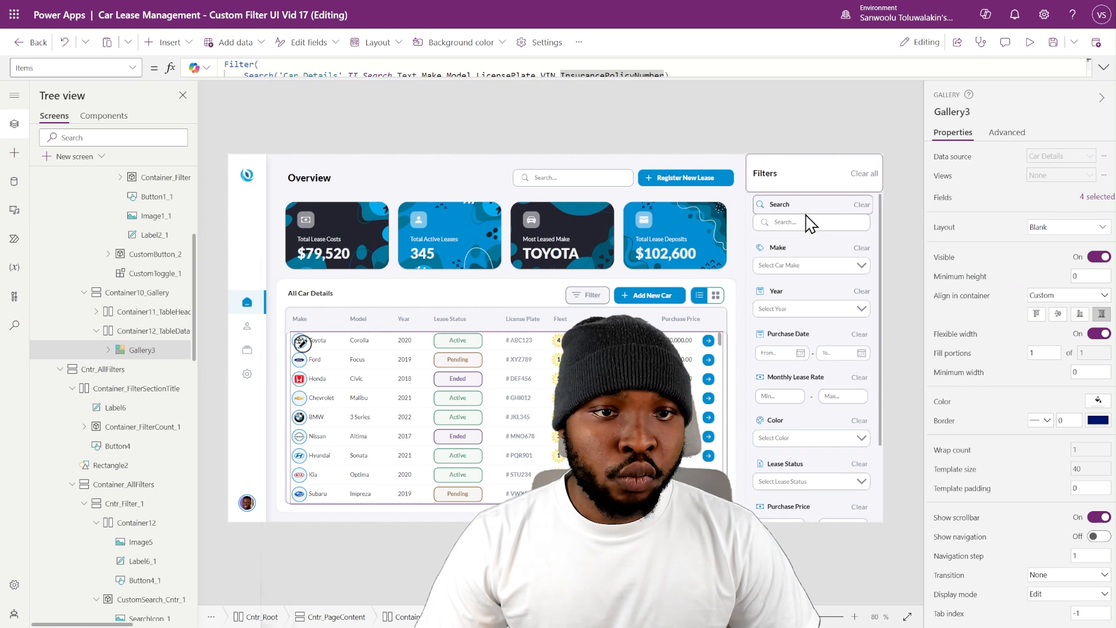
# - Set the hint text of the filter panel's TI_Search input to "Search by Make, Model, Plate..."
pyautogui.click(799, 223)
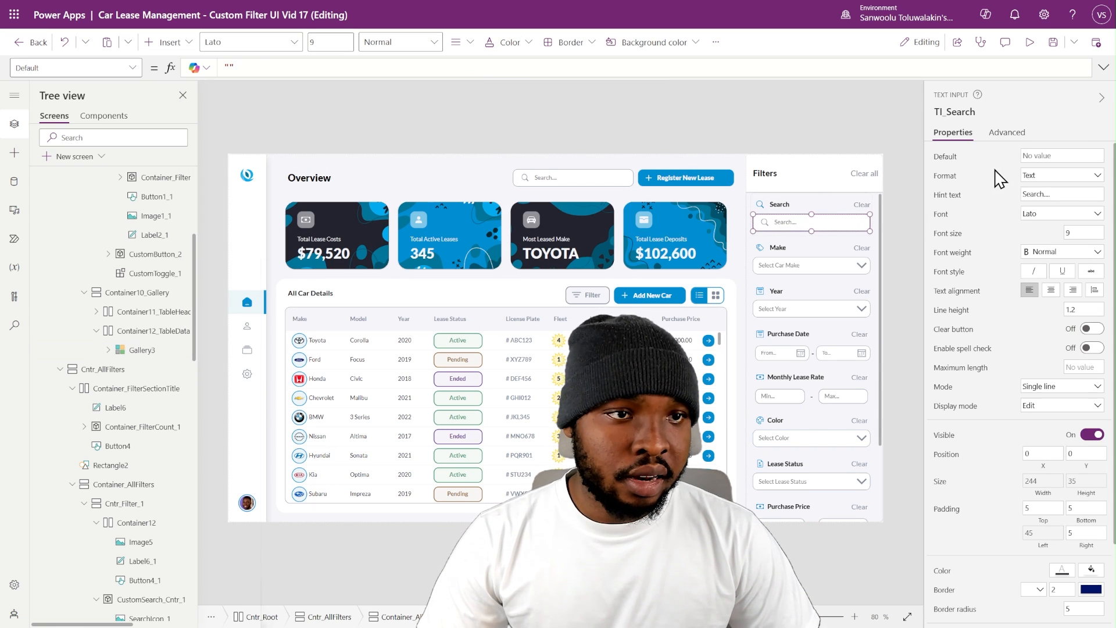
pyautogui.click(946, 195)
pyautogui.write('Search by Make, Model, Plate...')
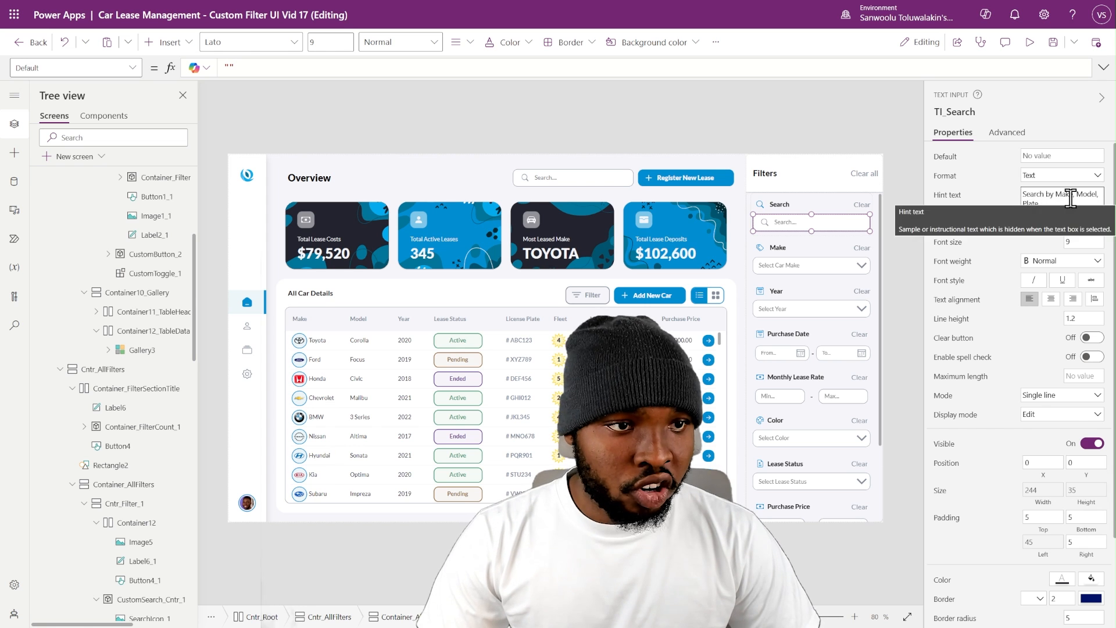
pyautogui.click(908, 215)
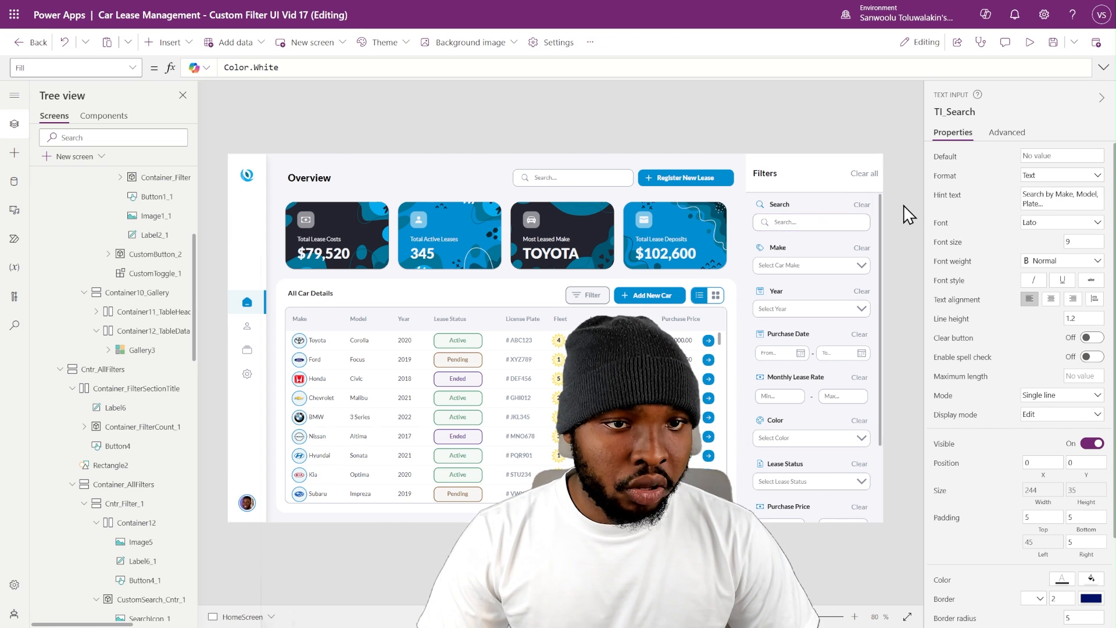
# - Set TI_Search's tooltip to "Search by Make, Model, Plate, VIN or Insurance ID" and check it in the app preview
pyautogui.click(847, 226)
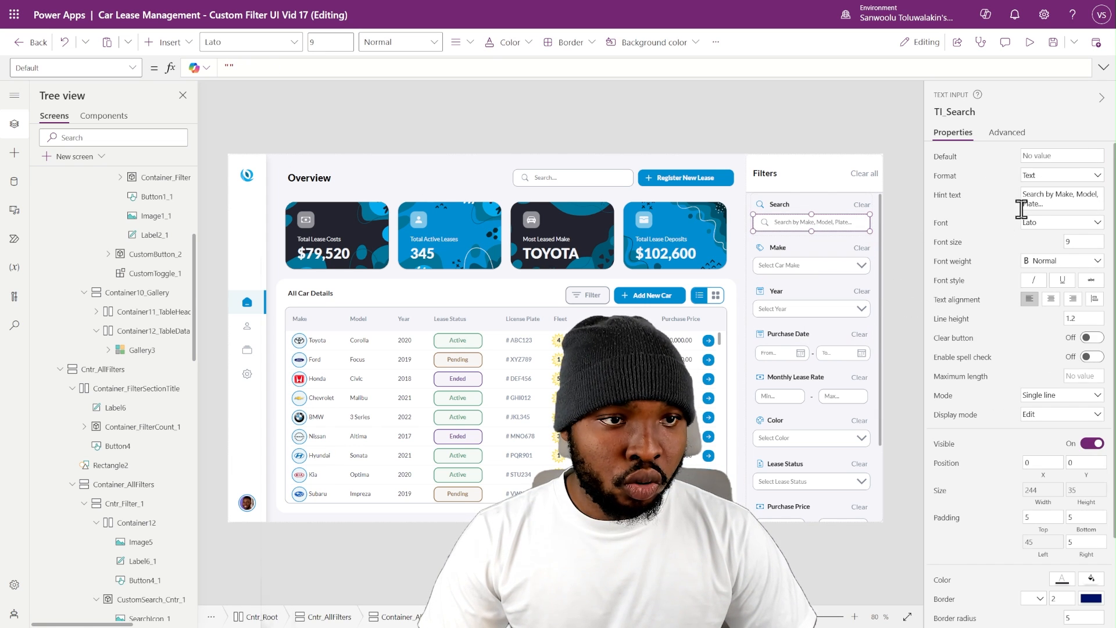
pyautogui.scroll(-3, 1023, 340)
pyautogui.click(1033, 598)
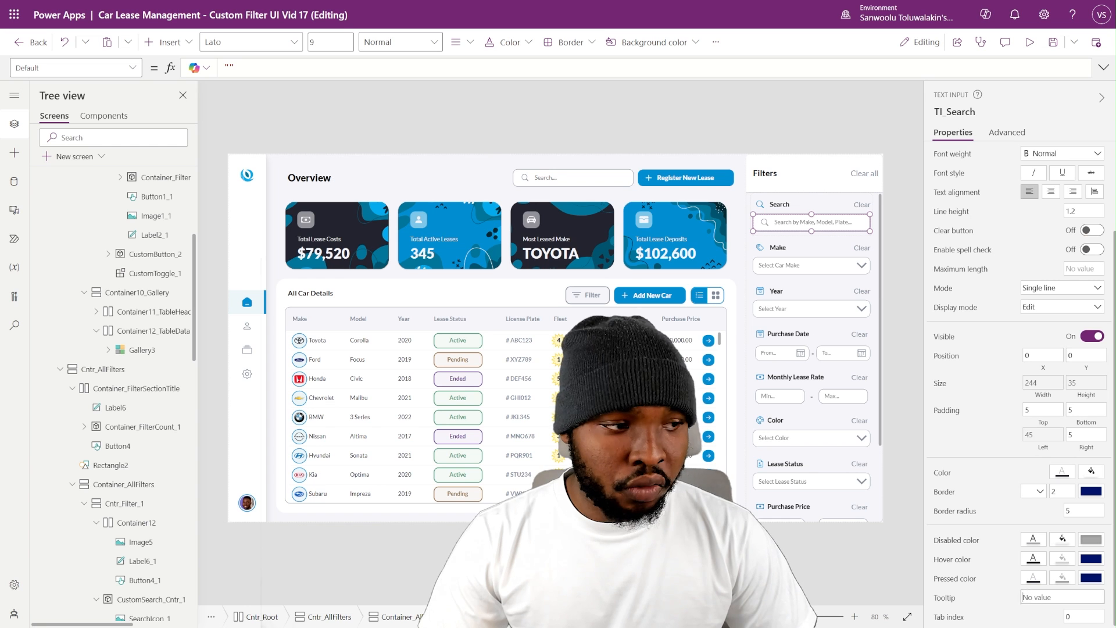
pyautogui.write('Search by Make, Model, Plate, VIN or Insurance ID')
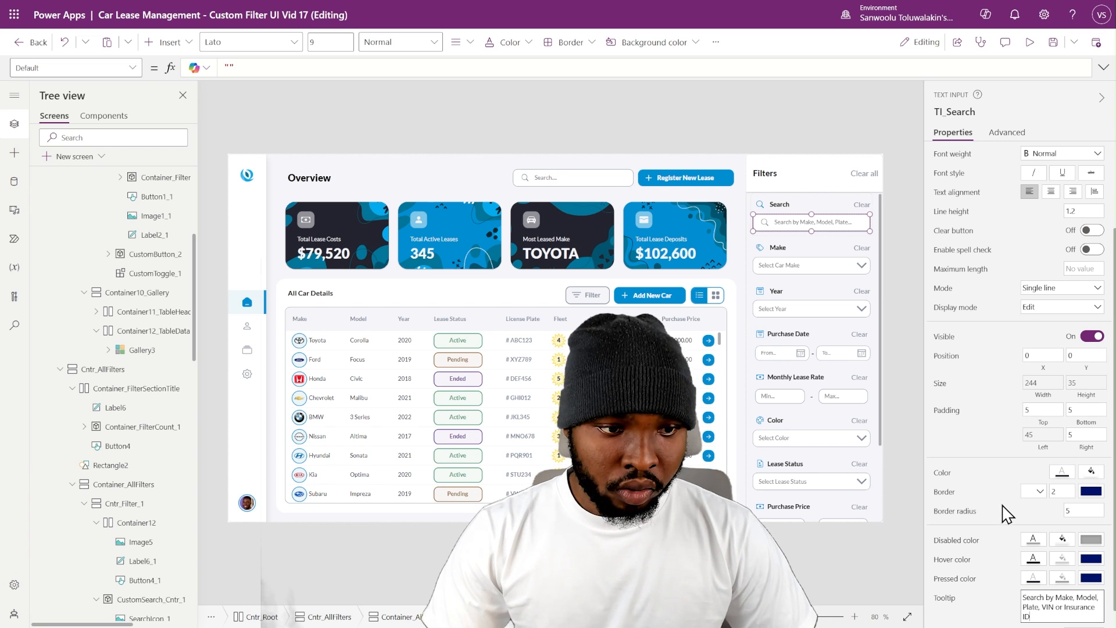
pyautogui.click(1026, 46)
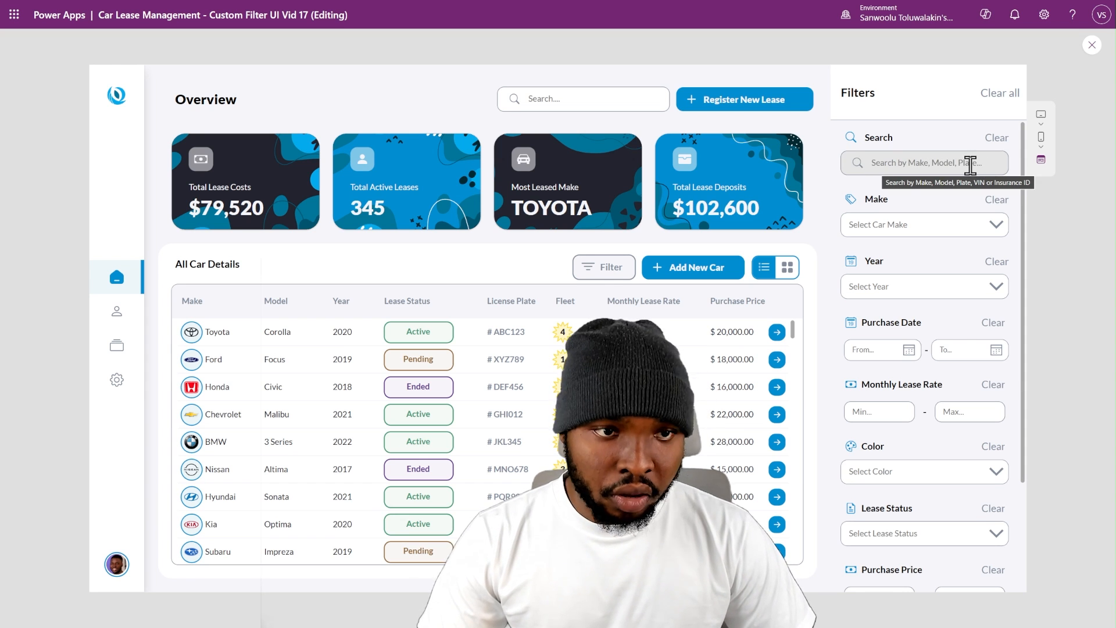
pyautogui.click(1090, 46)
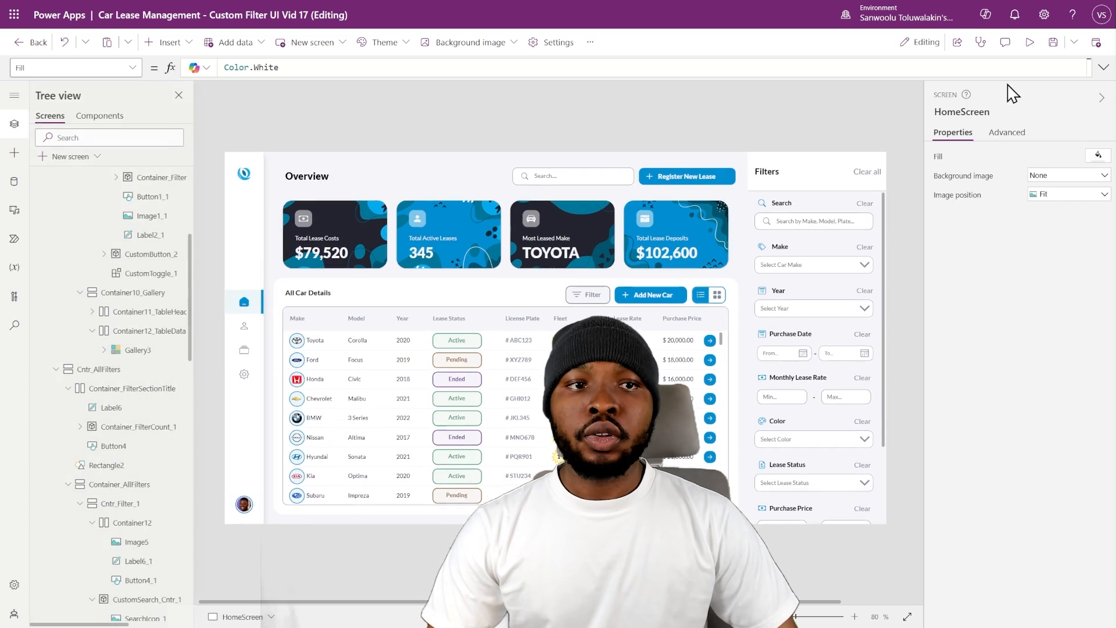
# - Review the IsBlank(DD_Make.Selected.Value) condition in Gallery3's Items formula
pyautogui.click(525, 406)
pyautogui.click(1104, 69)
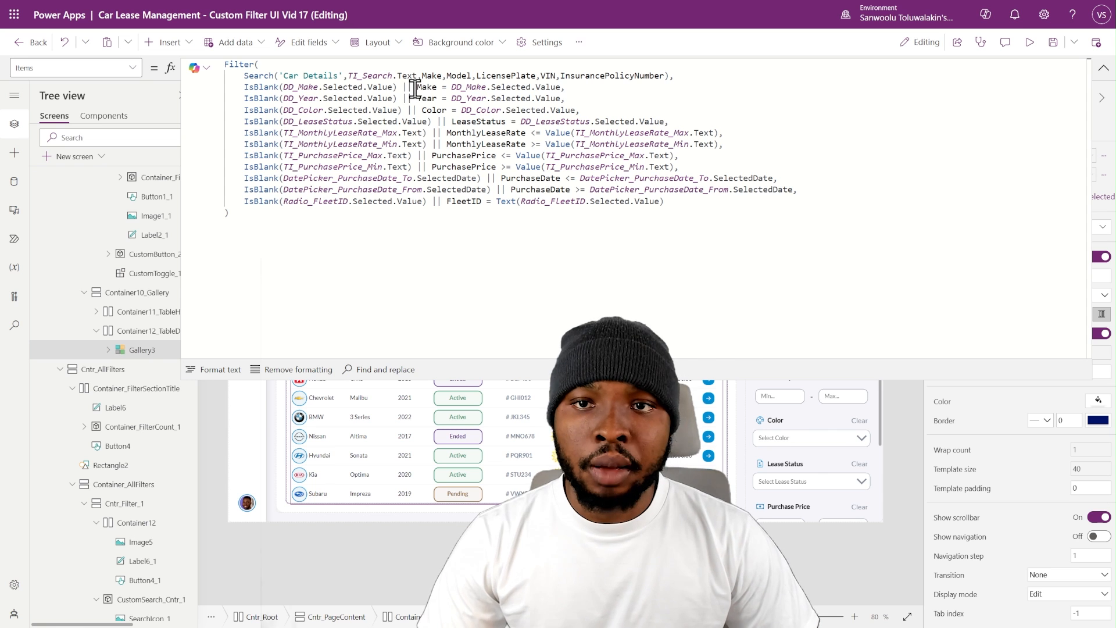
pyautogui.moveTo(402, 87); pyautogui.dragTo(247, 87)
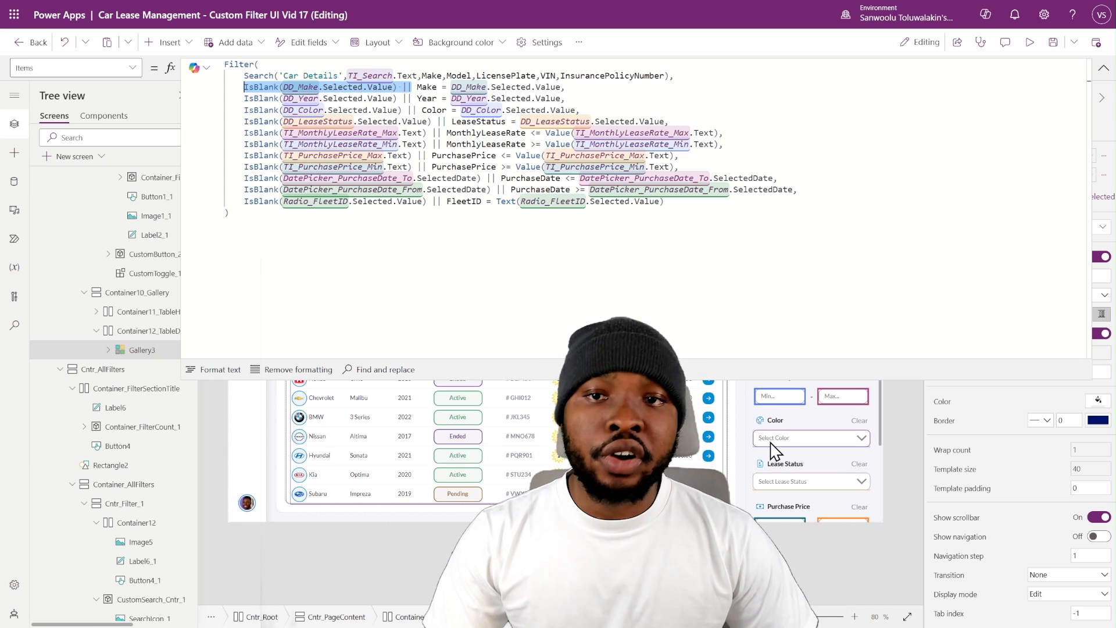
pyautogui.click(1102, 68)
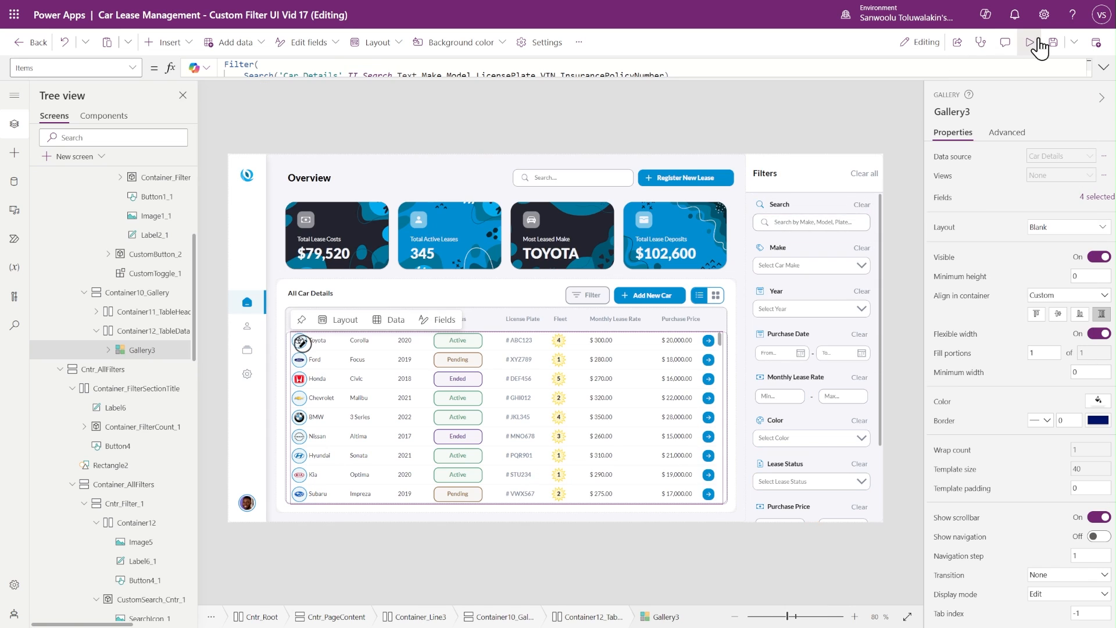
# - Preview the app and test the gallery filtering with make BMW and year 2022, then clear all filters
pyautogui.click(1030, 55)
pyautogui.click(924, 223)
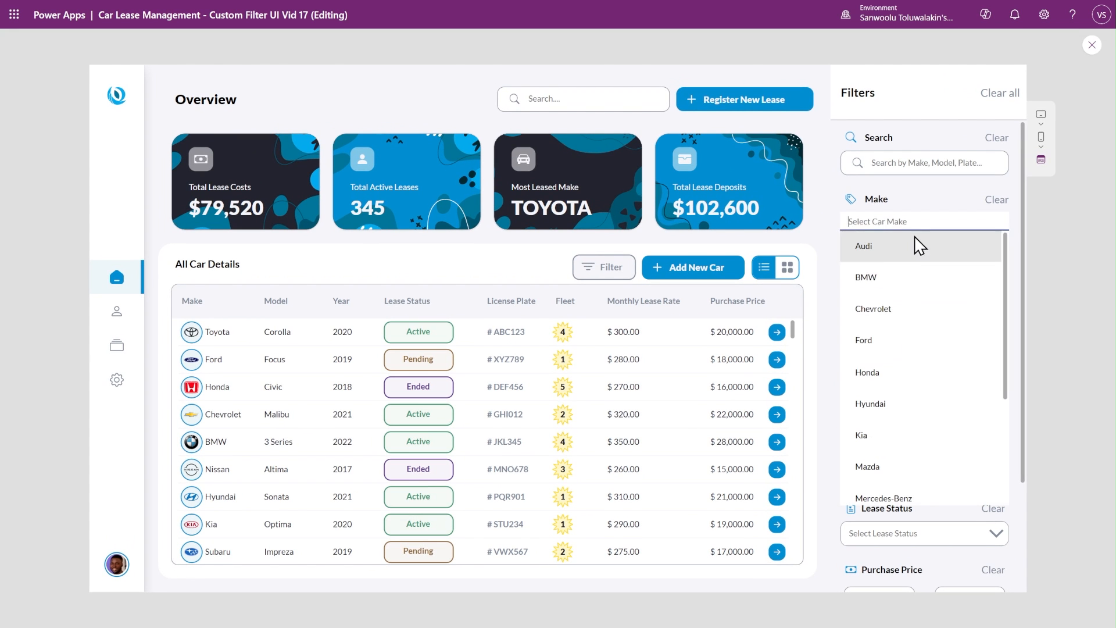
pyautogui.click(870, 282)
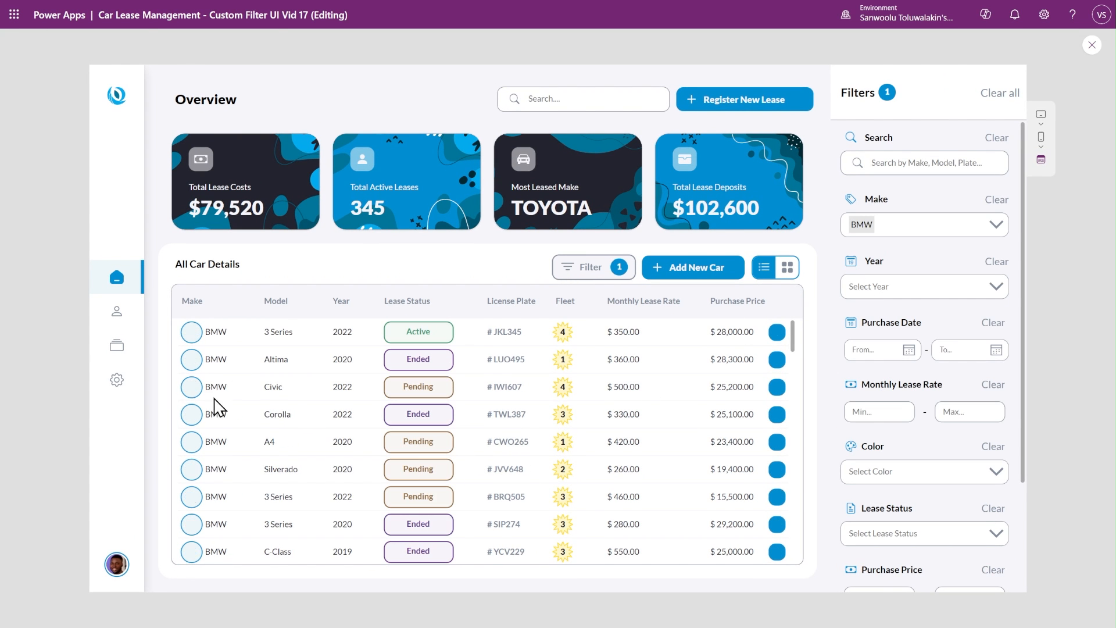
pyautogui.click(946, 287)
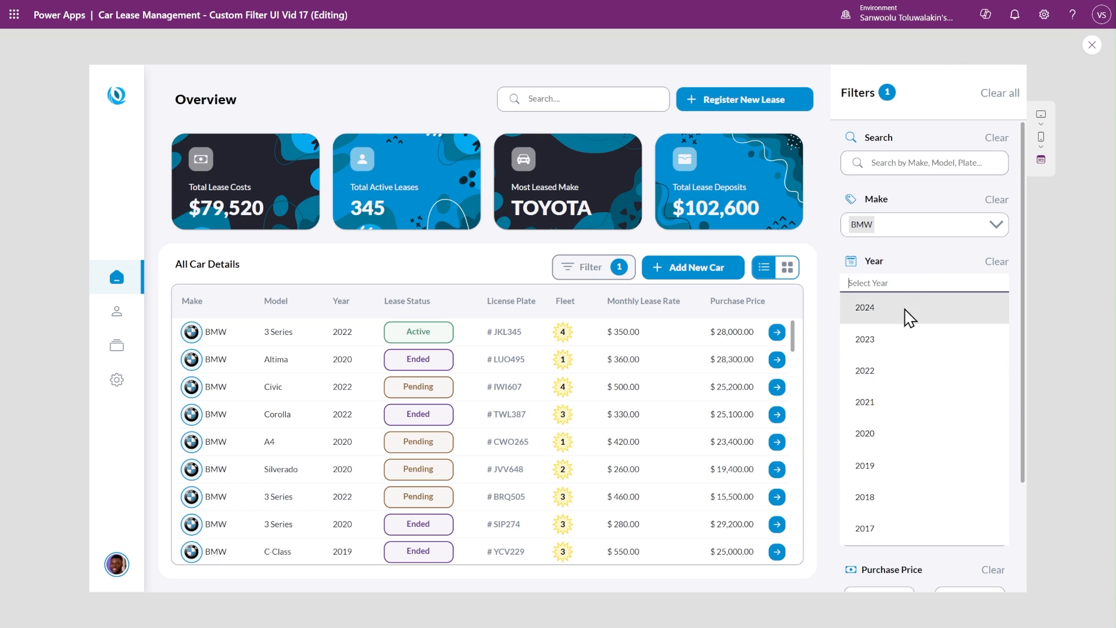
pyautogui.click(877, 373)
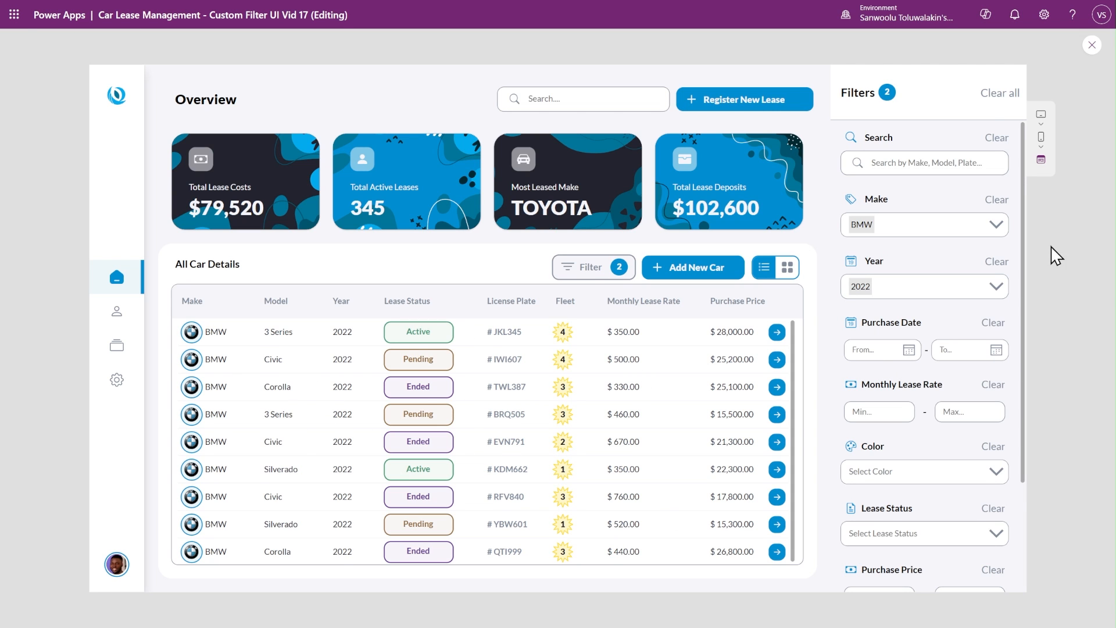
pyautogui.click(1007, 96)
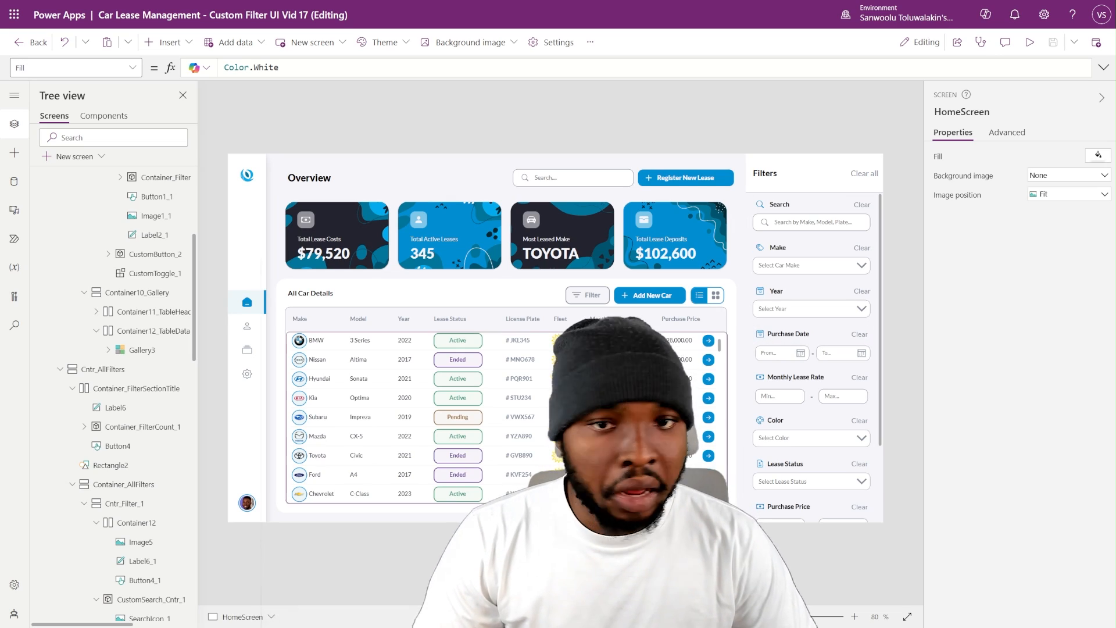
# - Set the OnChange property of the filter panel's TI_Search input to Set(varSearchText, Self.Text)
pyautogui.click(572, 181)
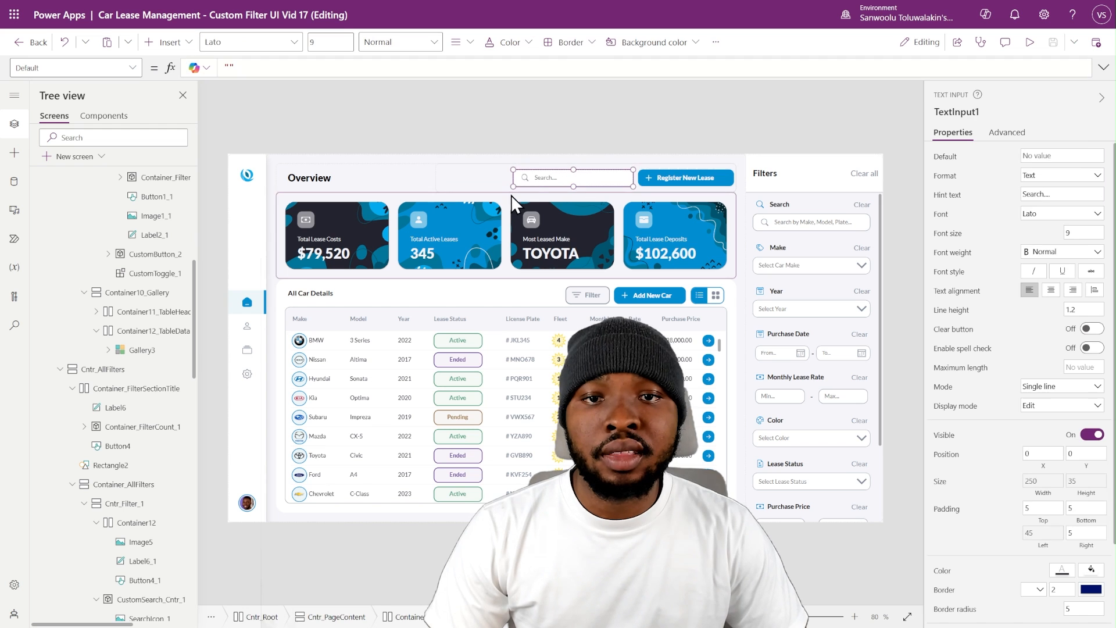
pyautogui.click(796, 225)
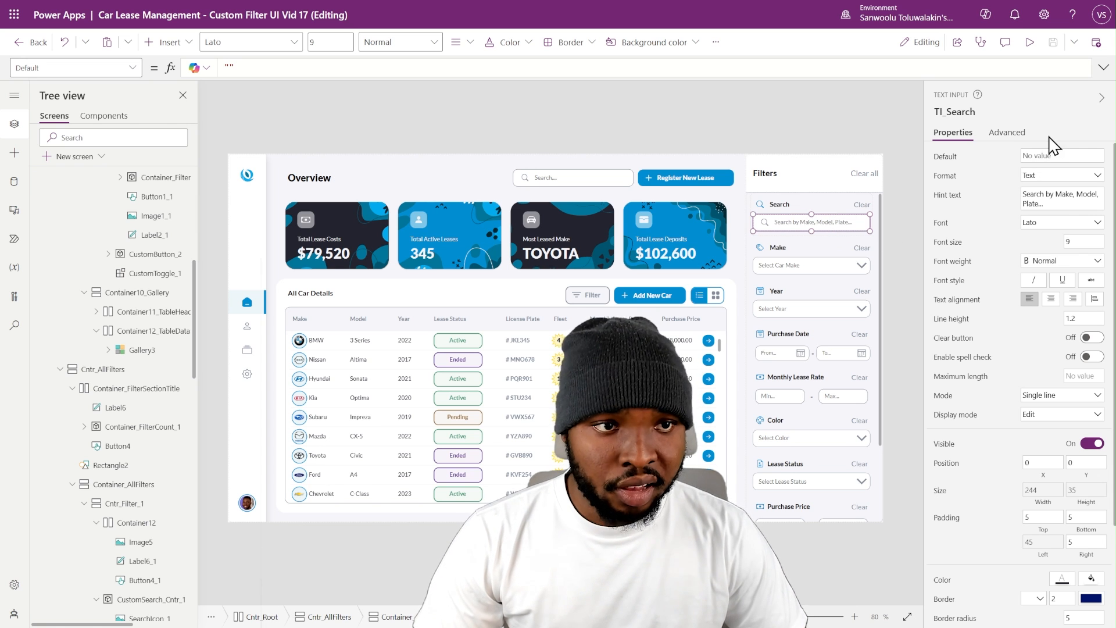
pyautogui.click(1006, 133)
pyautogui.scroll(10, 995, 238)
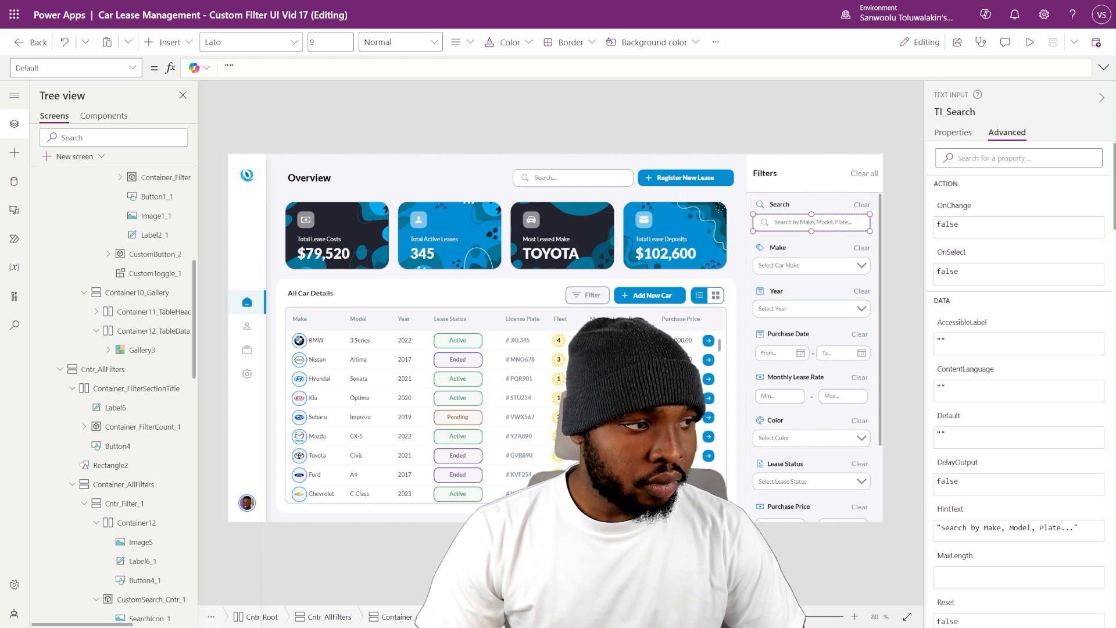
pyautogui.click(986, 228)
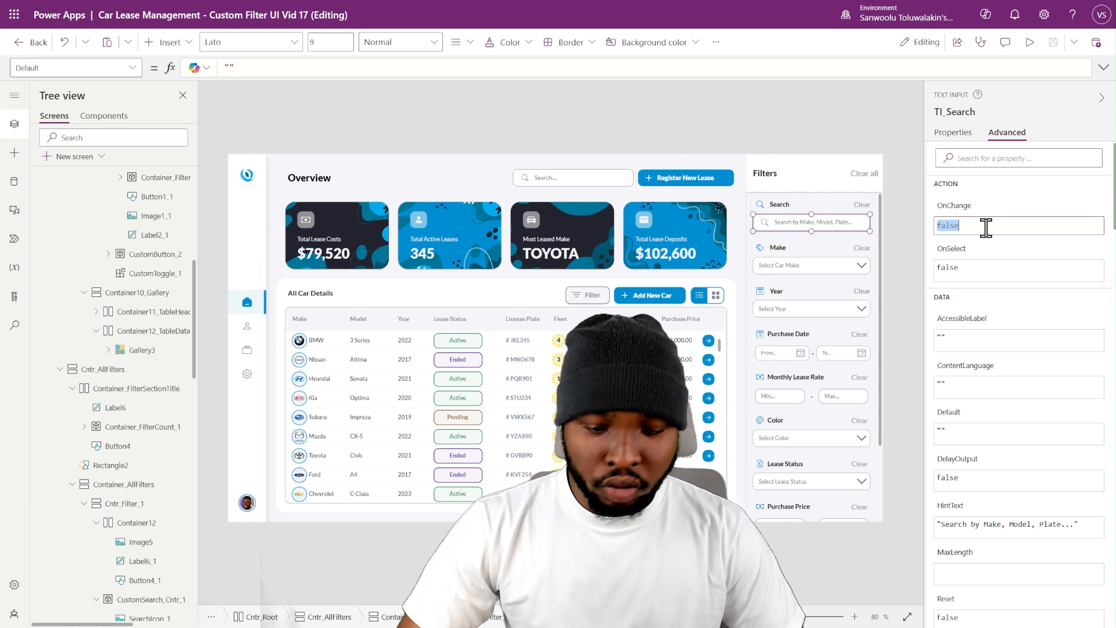
pyautogui.write('Set(varSearchText, Self.Text)')
pyautogui.hotkey('ctrl', 'a')
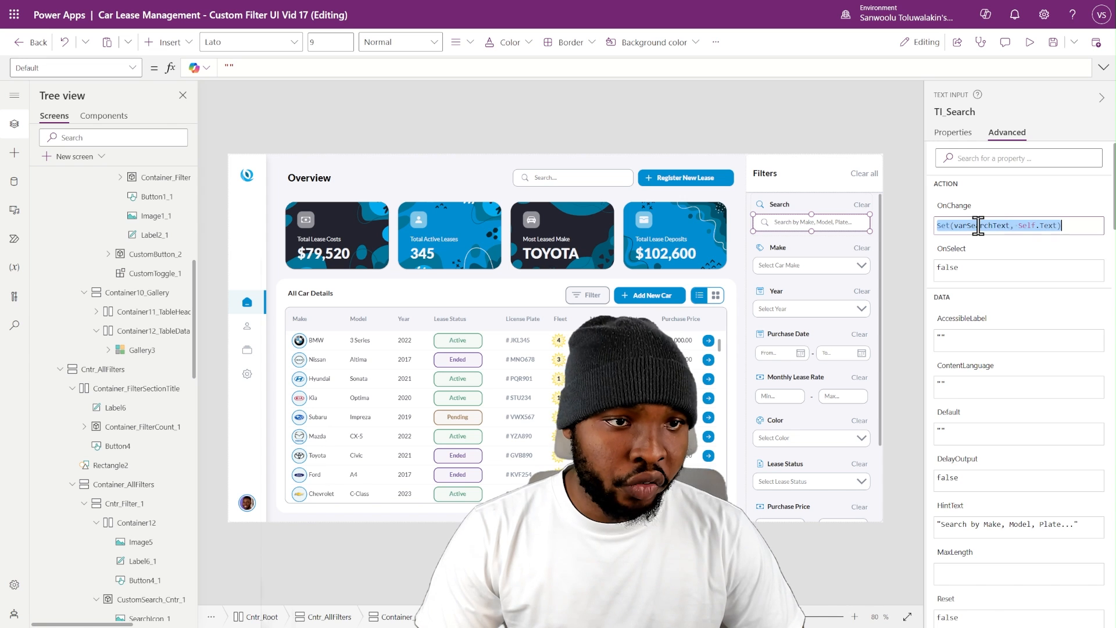
pyautogui.click(983, 227)
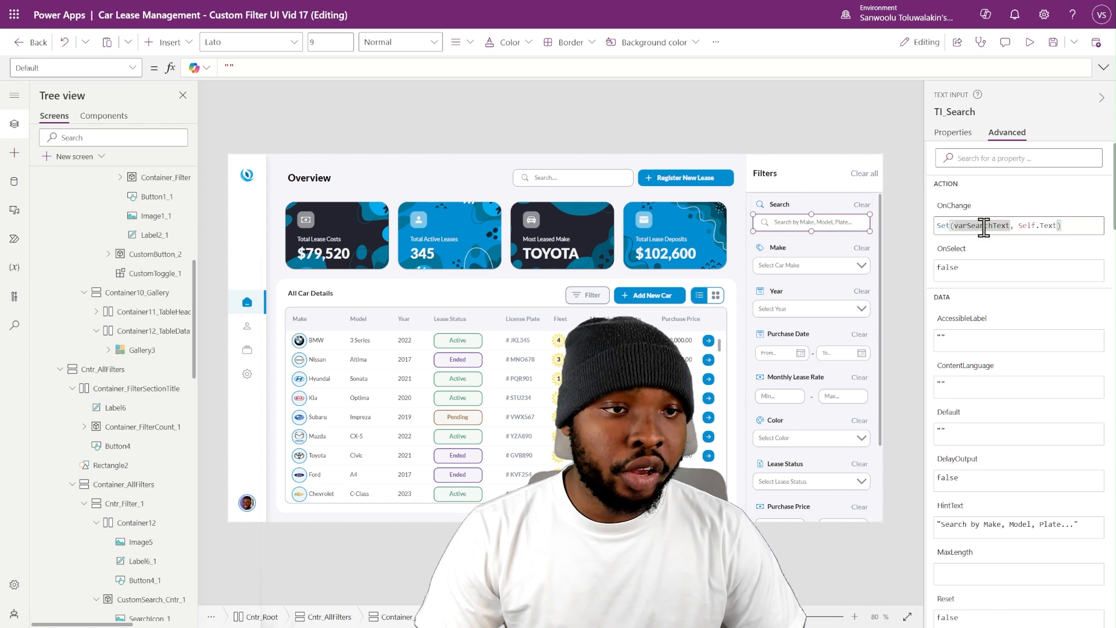
# - Set the Default property of the filter panel's TI_Search input to varSearchText
pyautogui.click(1022, 226)
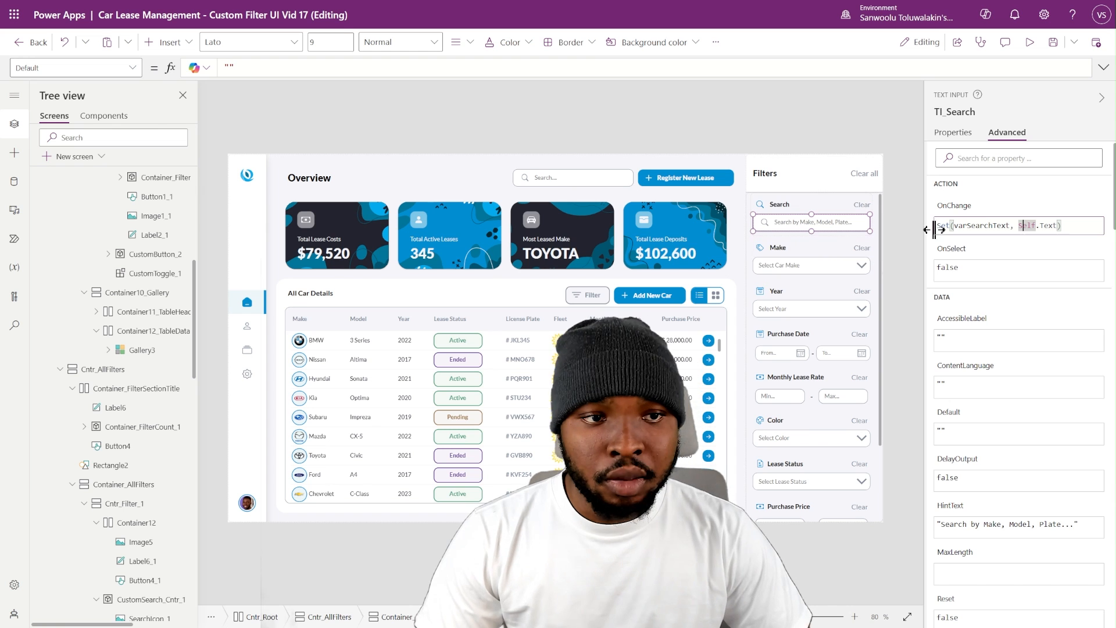
pyautogui.doubleClick(984, 227)
pyautogui.hotkey('ctrl', 'c')
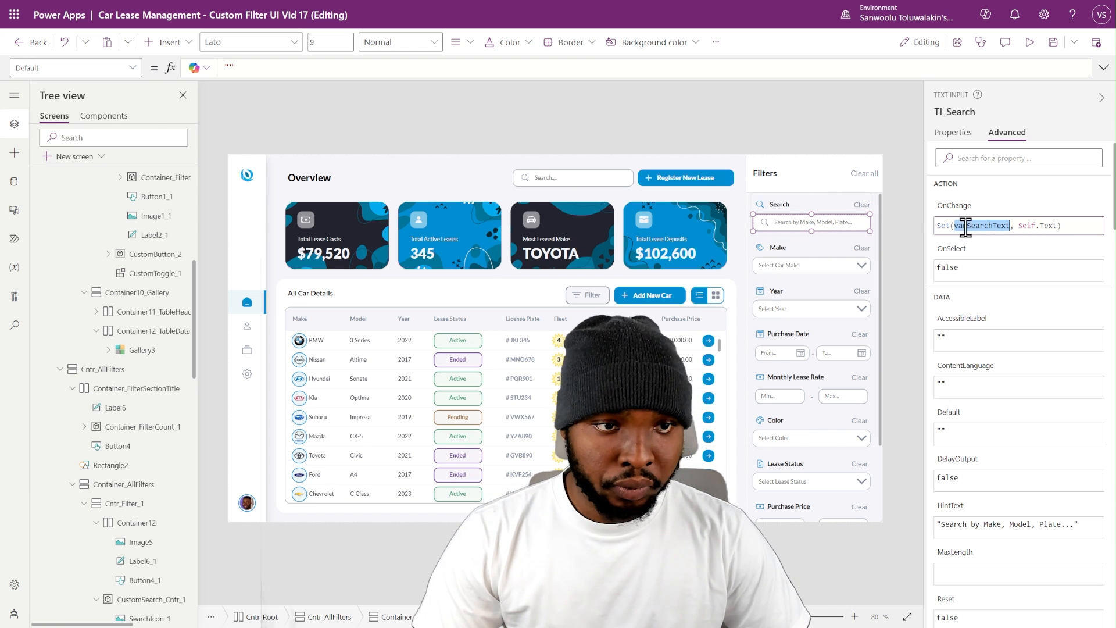
pyautogui.click(957, 437)
pyautogui.hotkey('ctrl', 'v')
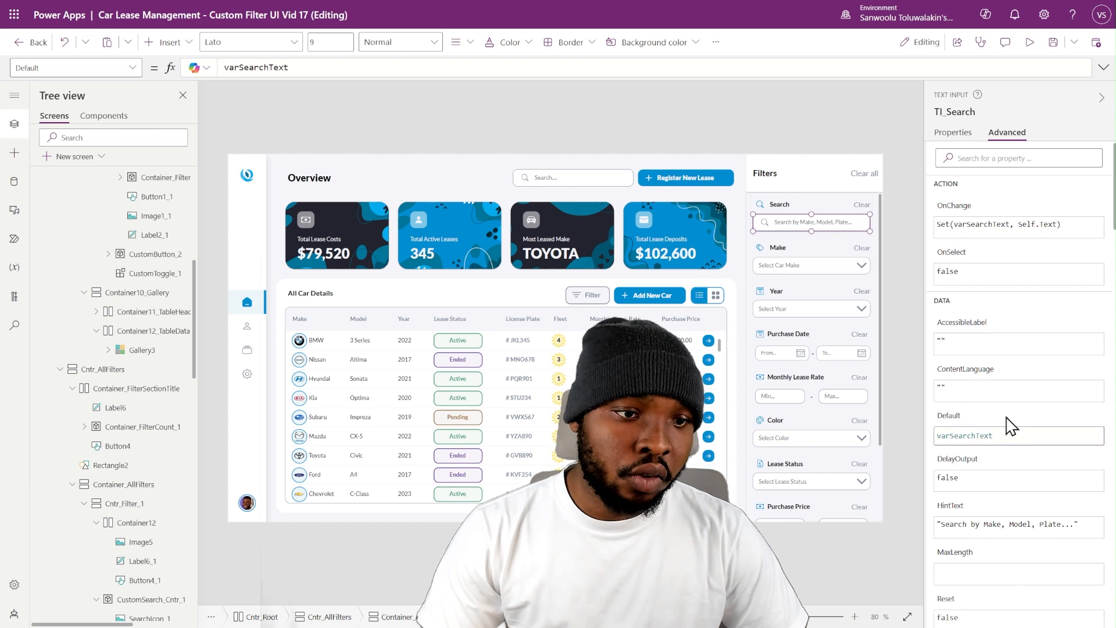
# - Set the Overview header search box's OnChange to Set(varSearchText, Self.Text) and its Default to varSearchText
pyautogui.click(627, 186)
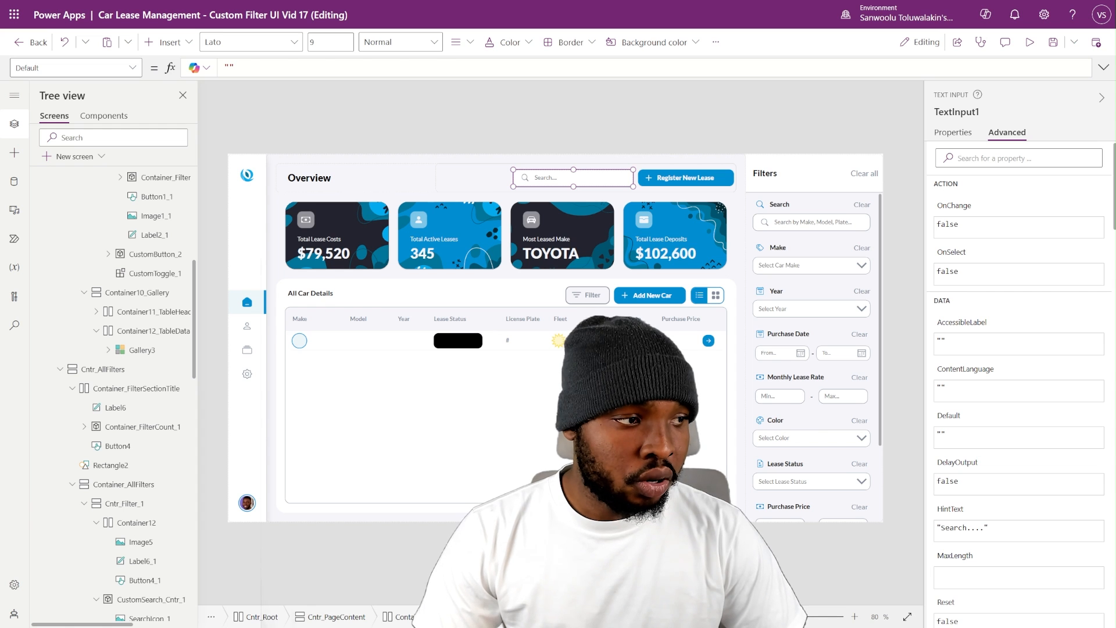
pyautogui.click(996, 225)
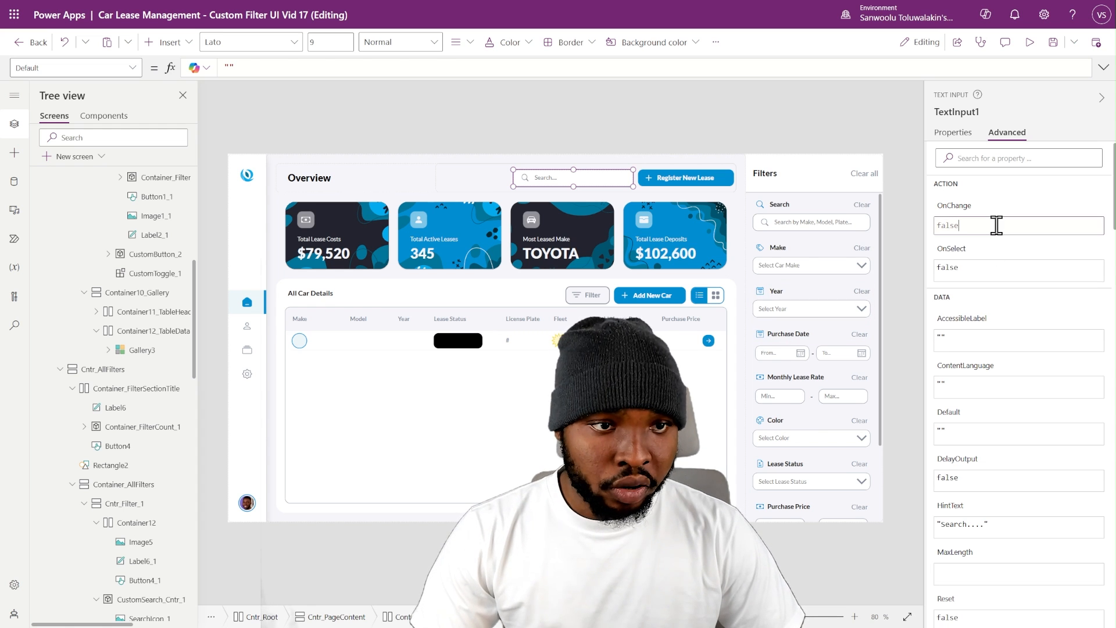
pyautogui.write('Set(varSearchText, Self.Text)')
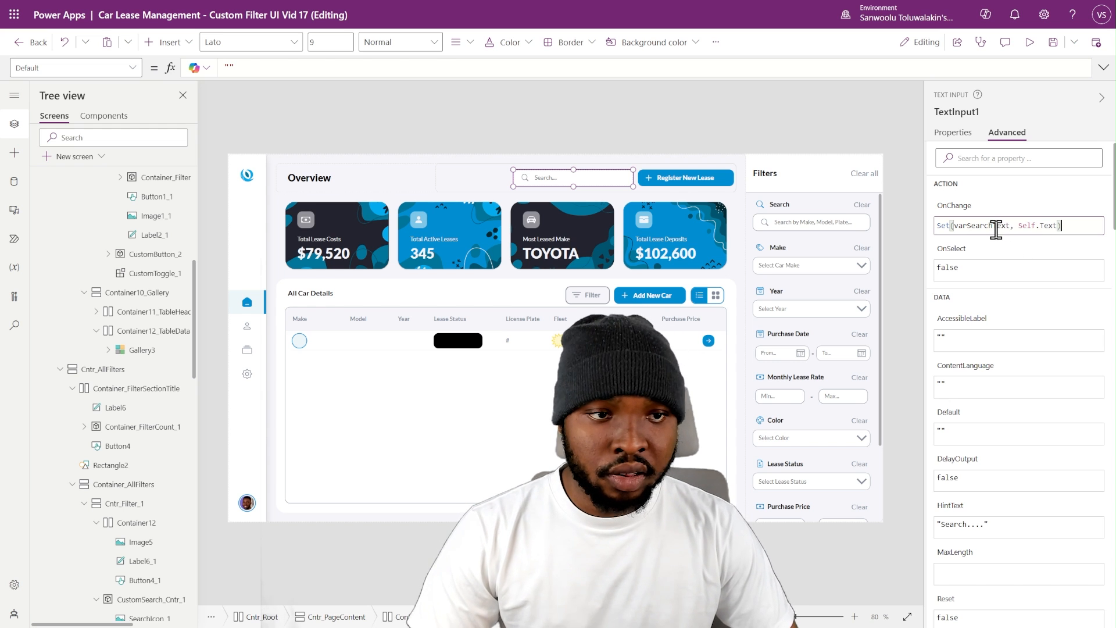
pyautogui.doubleClick(996, 227)
pyautogui.hotkey('ctrl', 'c')
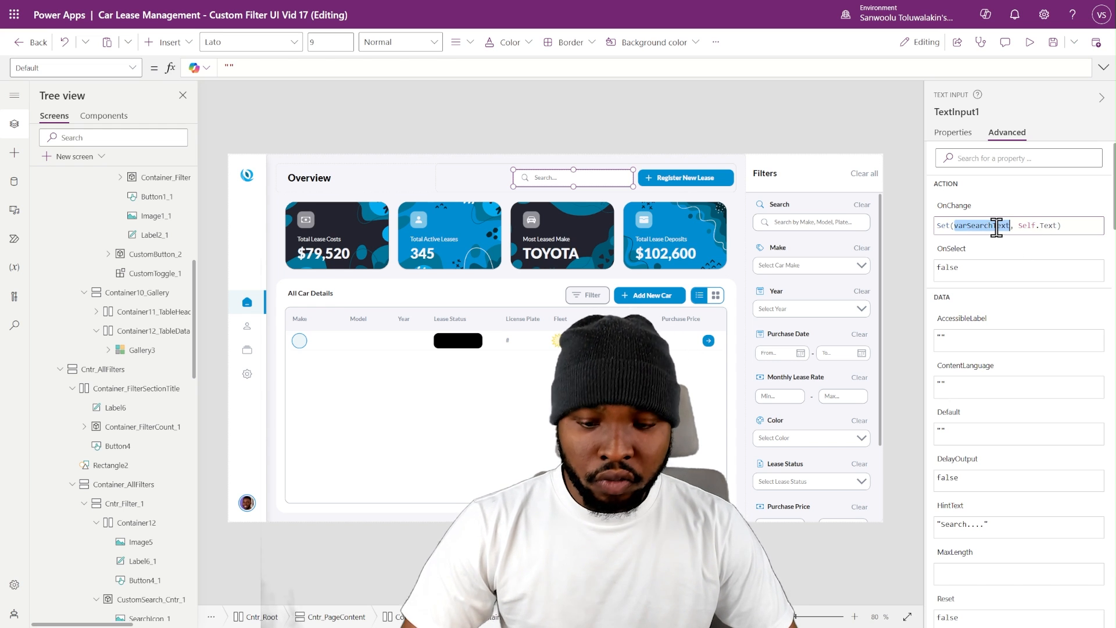
pyautogui.click(964, 437)
pyautogui.hotkey('ctrl', 'v')
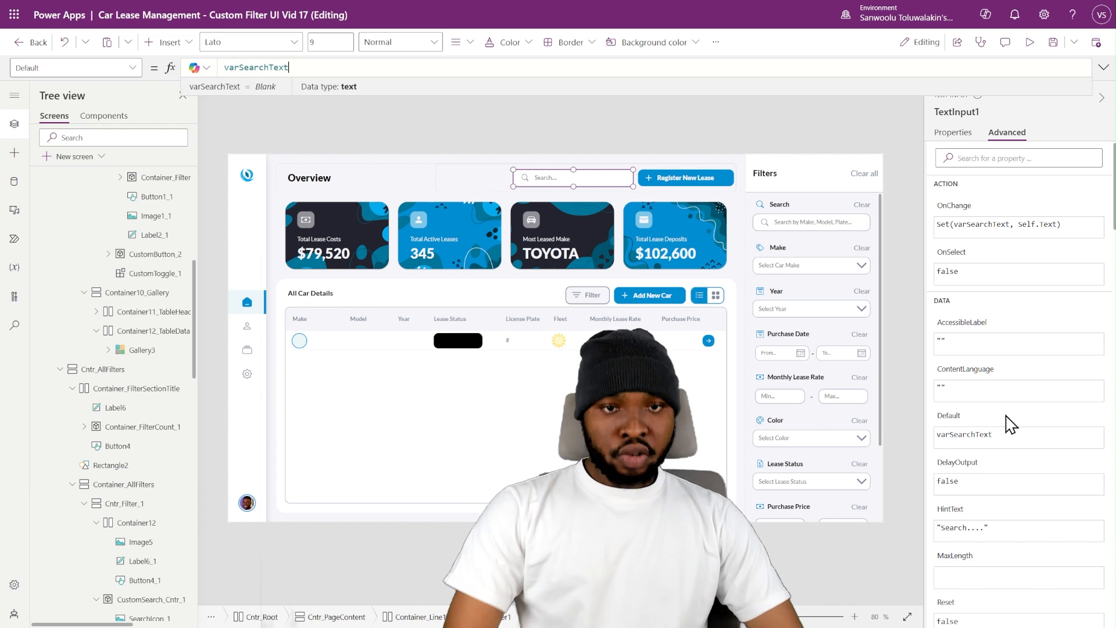
# - Preview the app and test the linked search boxes with "ghi" in the filter panel and "yza" in the Overview header
pyautogui.click(861, 204)
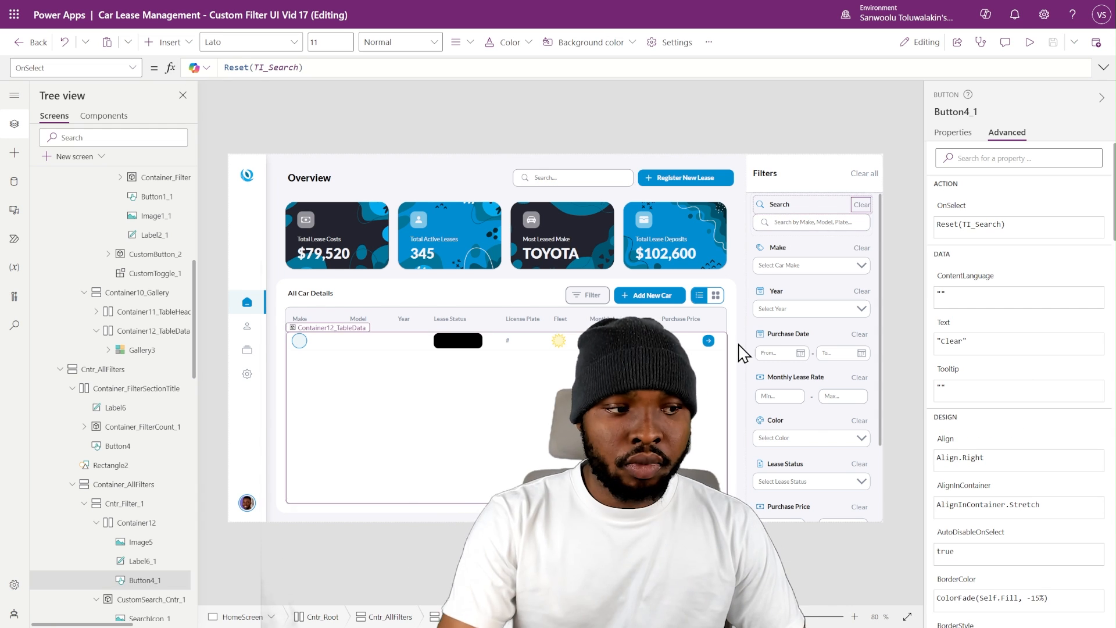
pyautogui.click(1027, 51)
pyautogui.click(910, 165)
pyautogui.write('ghi')
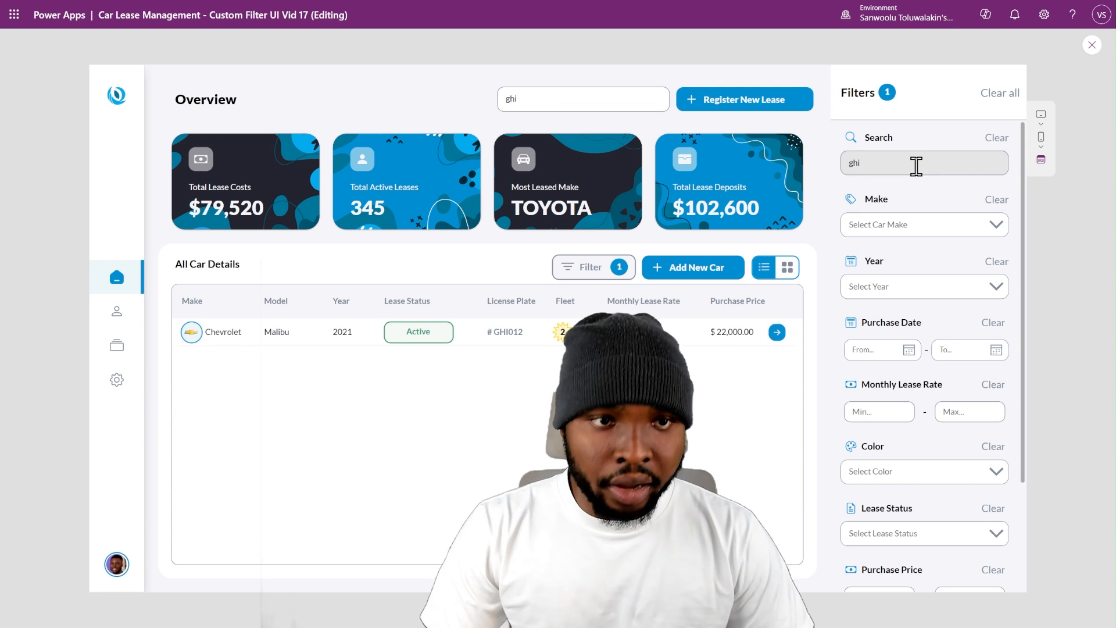
pyautogui.click(509, 93)
pyautogui.press('BackSpace')
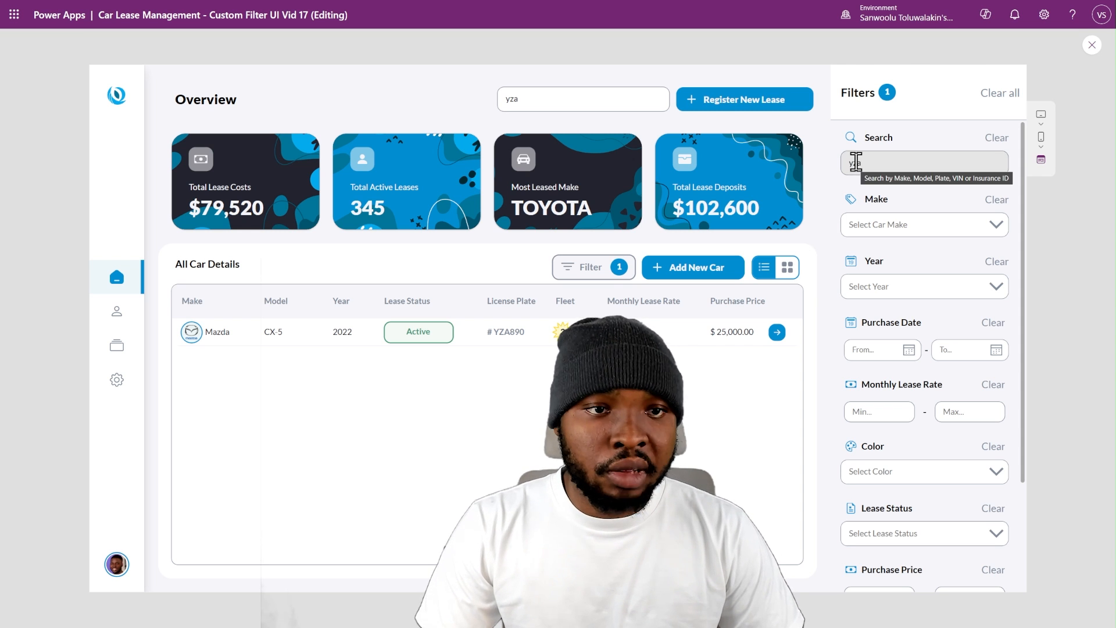
pyautogui.click(1091, 45)
# - Set the Search section's Clear button OnSelect to Set(varSearchText,""); Reset(TI_Search) and run it to clear the search
pyautogui.click(861, 207)
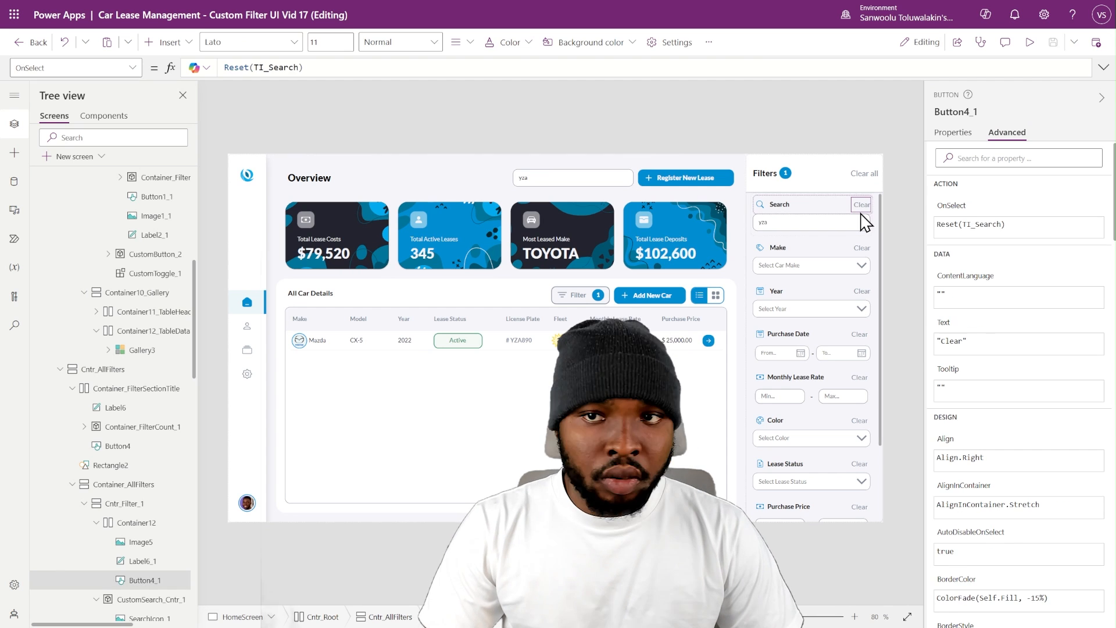
pyautogui.click(229, 67)
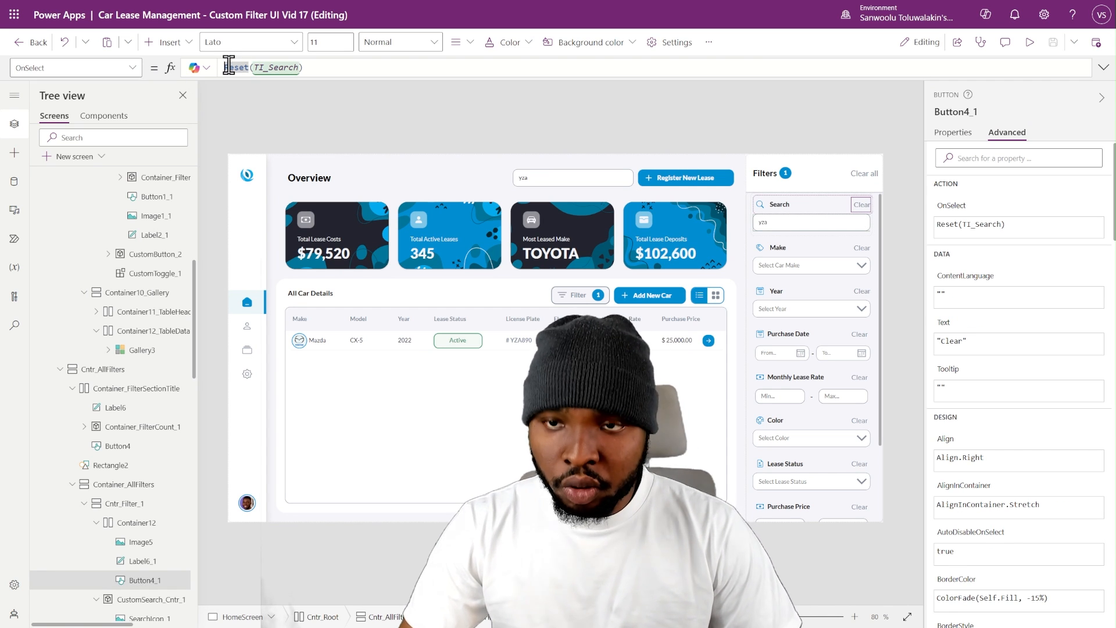
pyautogui.write('Set(varSearchText,"");')
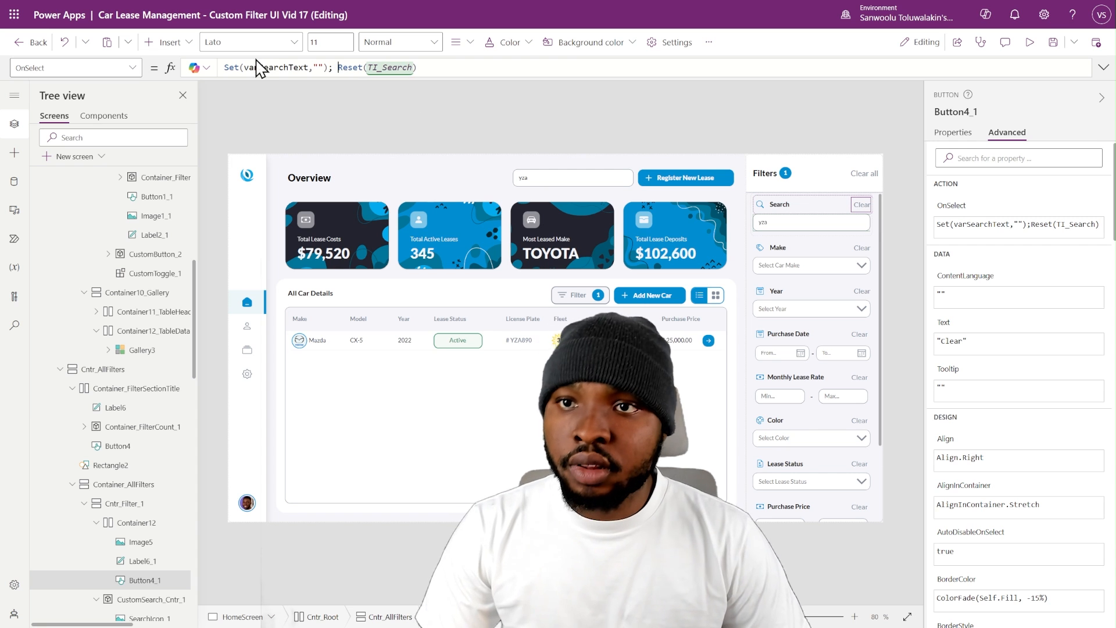
pyautogui.doubleClick(274, 67)
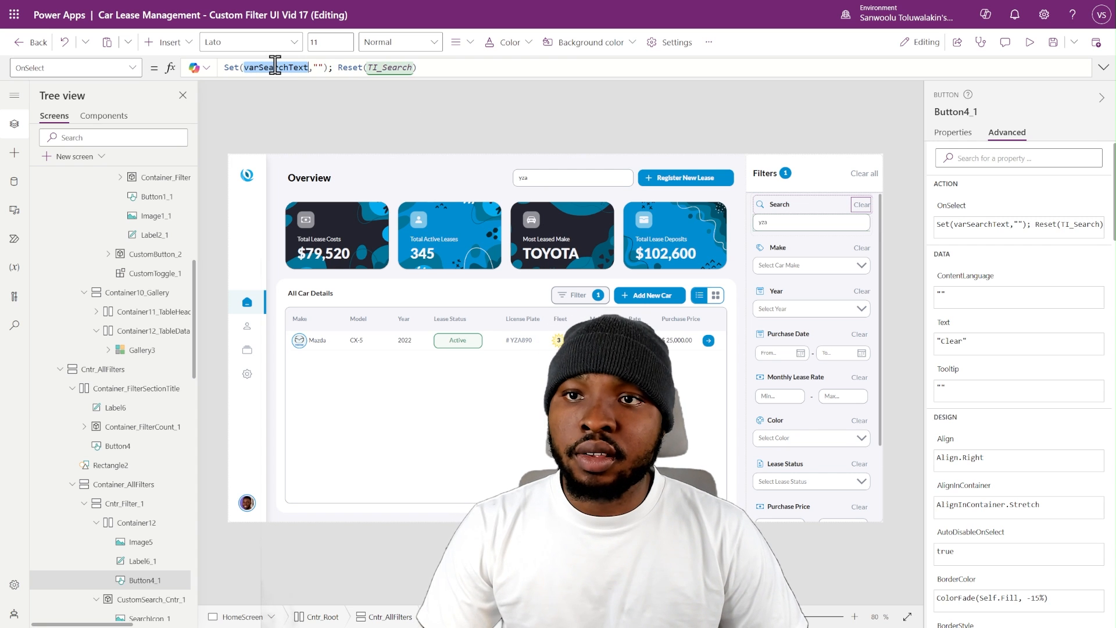
pyautogui.click(318, 67)
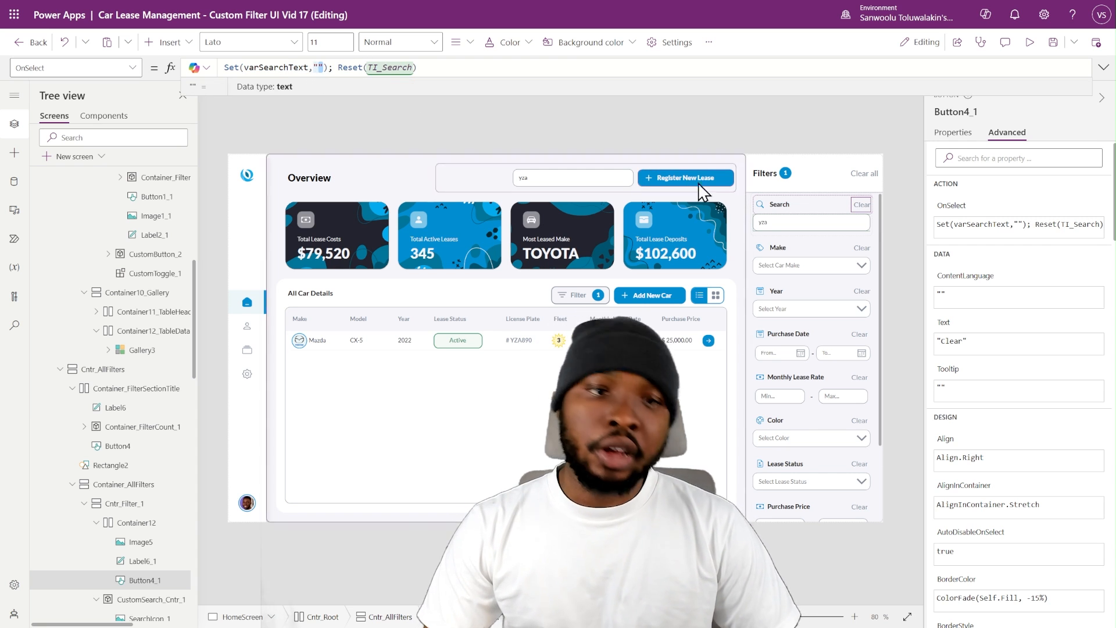
pyautogui.click(859, 206)
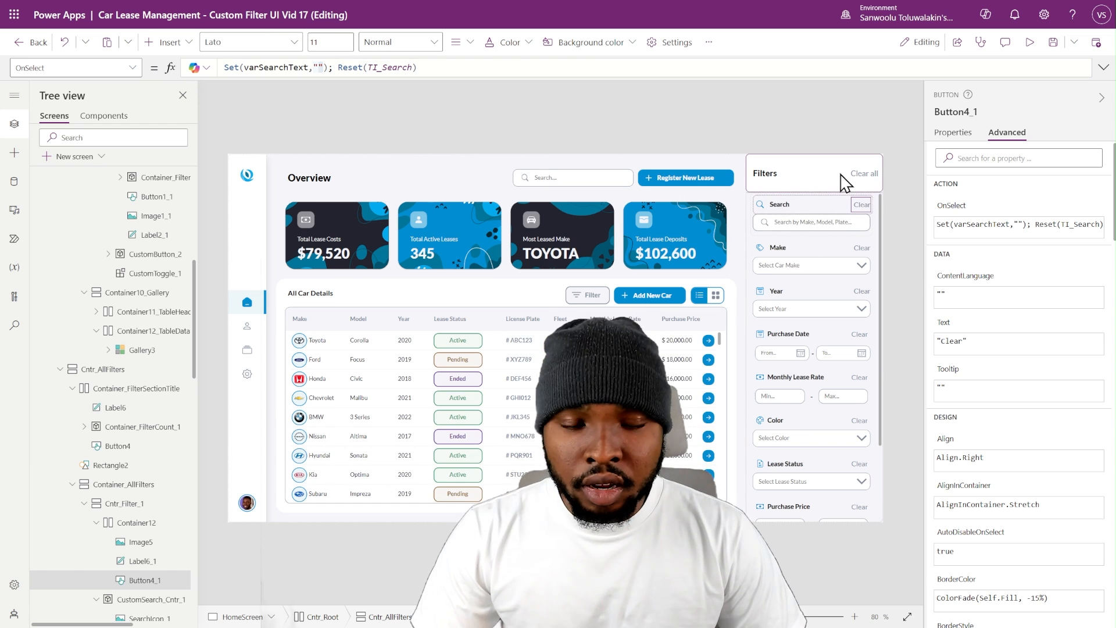
# - Add Set(varSearchText,""); before the Concurrent reset block in the Clear all button's OnSelect formula
pyautogui.click(870, 180)
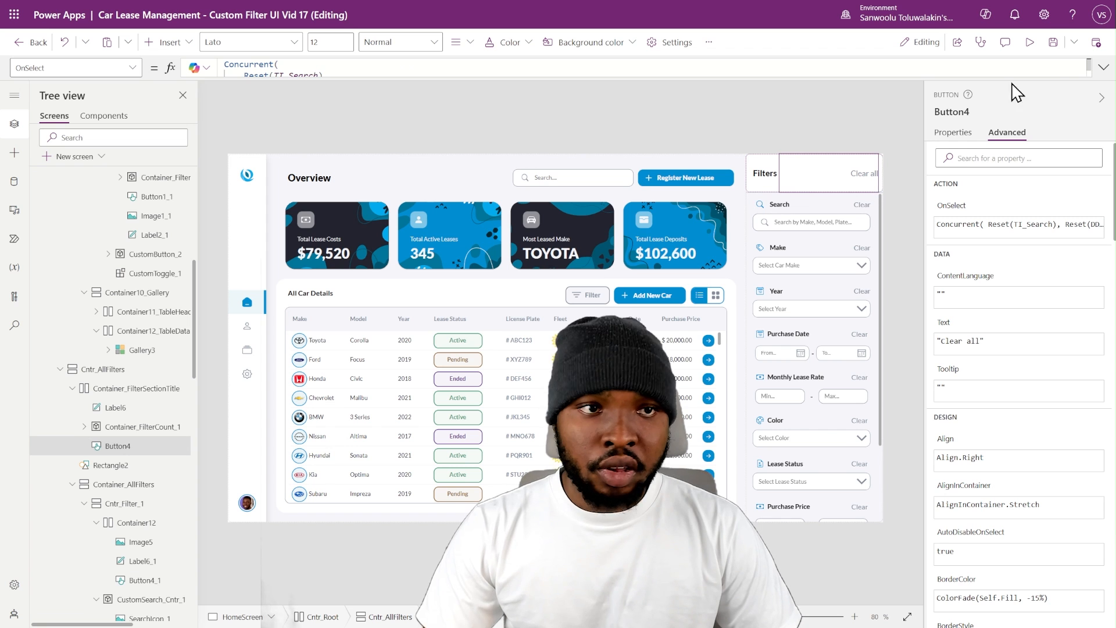
pyautogui.click(1103, 67)
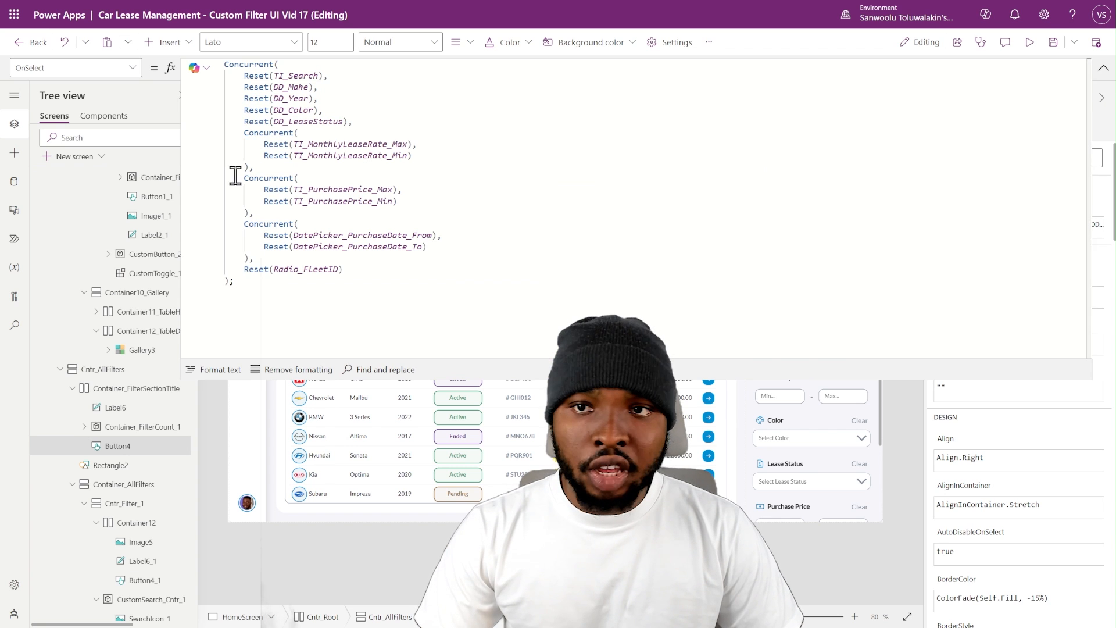
pyautogui.click(227, 66)
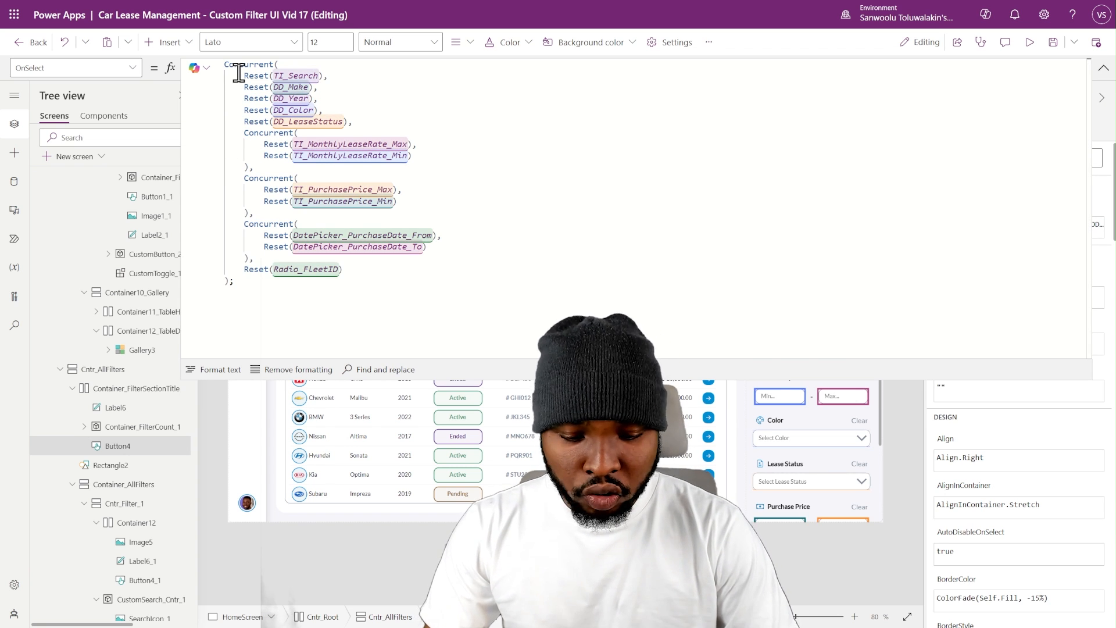
pyautogui.press('Return')
pyautogui.write('Set(varSearchText,"");')
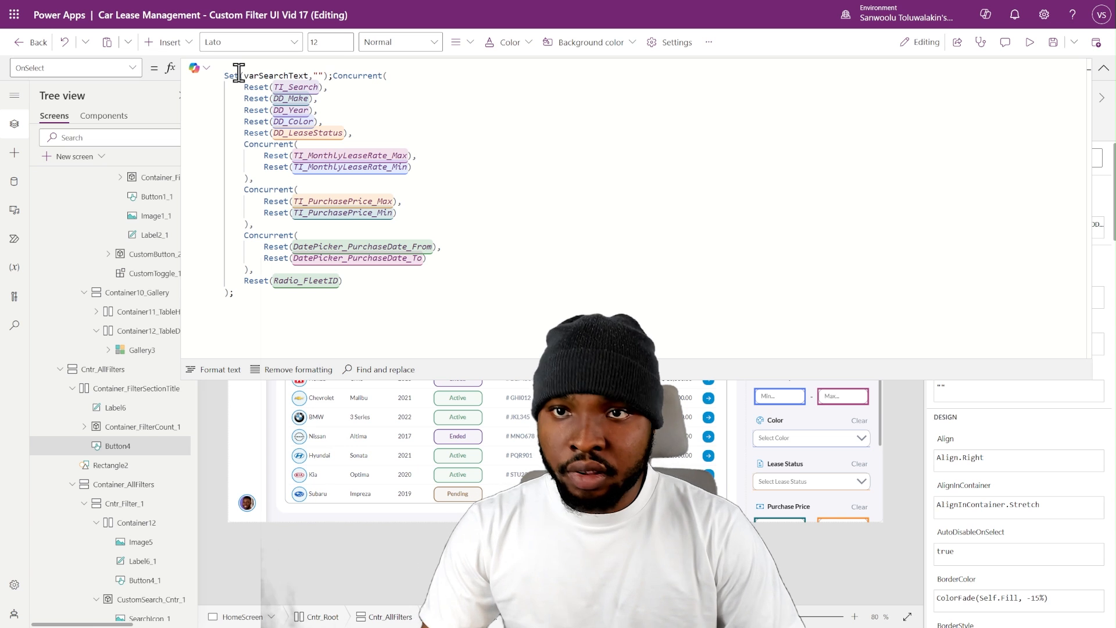
pyautogui.press('Return')
pyautogui.click(1102, 67)
# - Preview the app and test Clear all with the search text "ghi" and the Search section's Clear with "fedffg"
pyautogui.click(1029, 42)
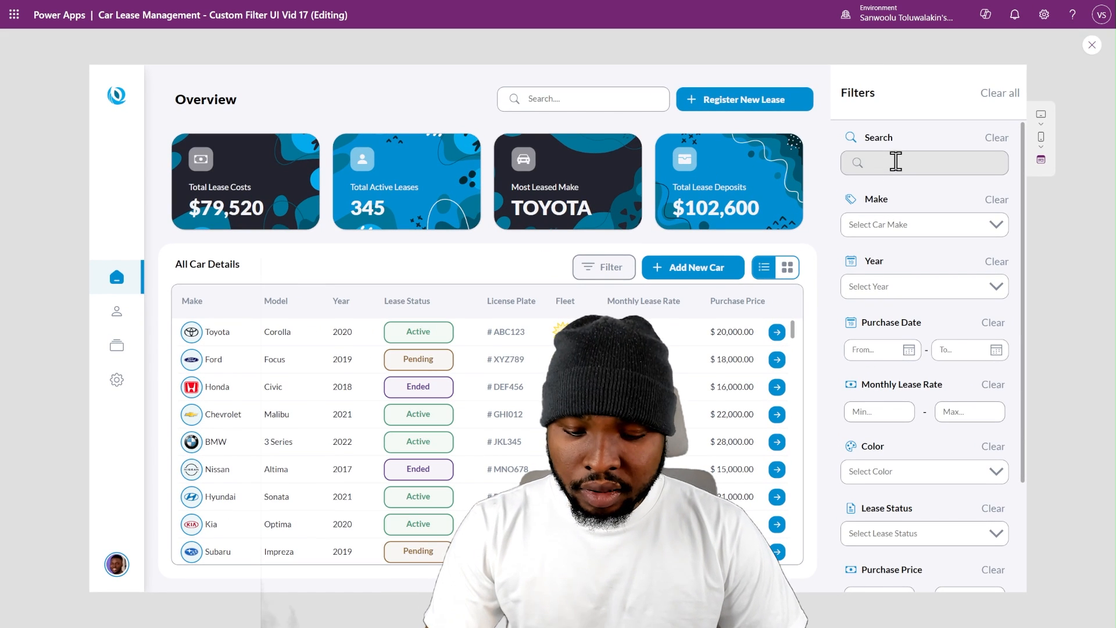
pyautogui.write('ghi')
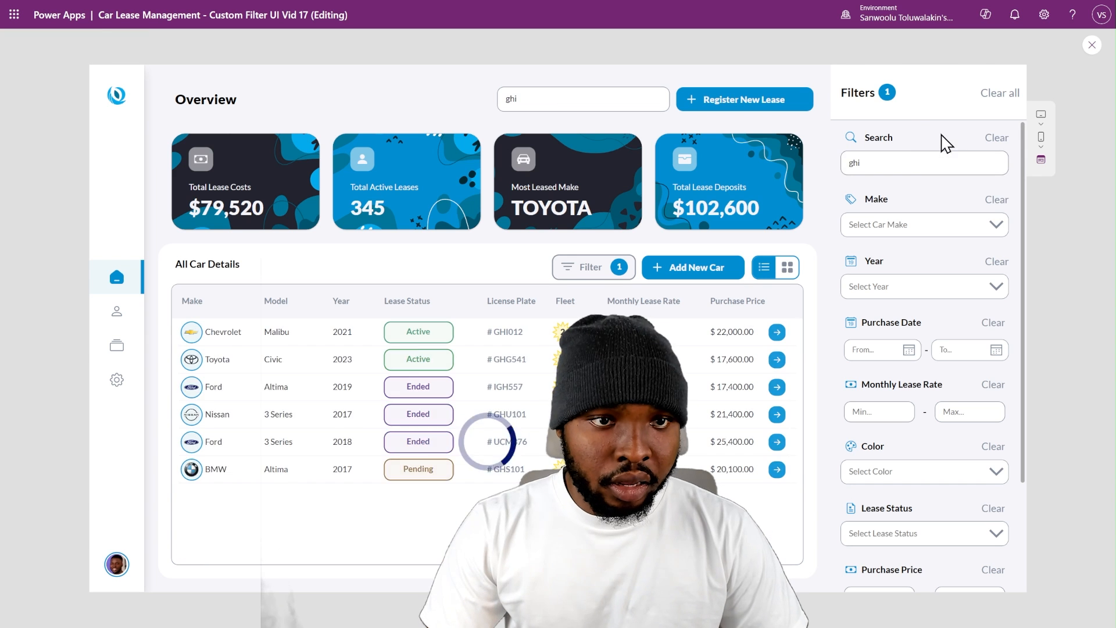
pyautogui.click(990, 112)
pyautogui.click(966, 159)
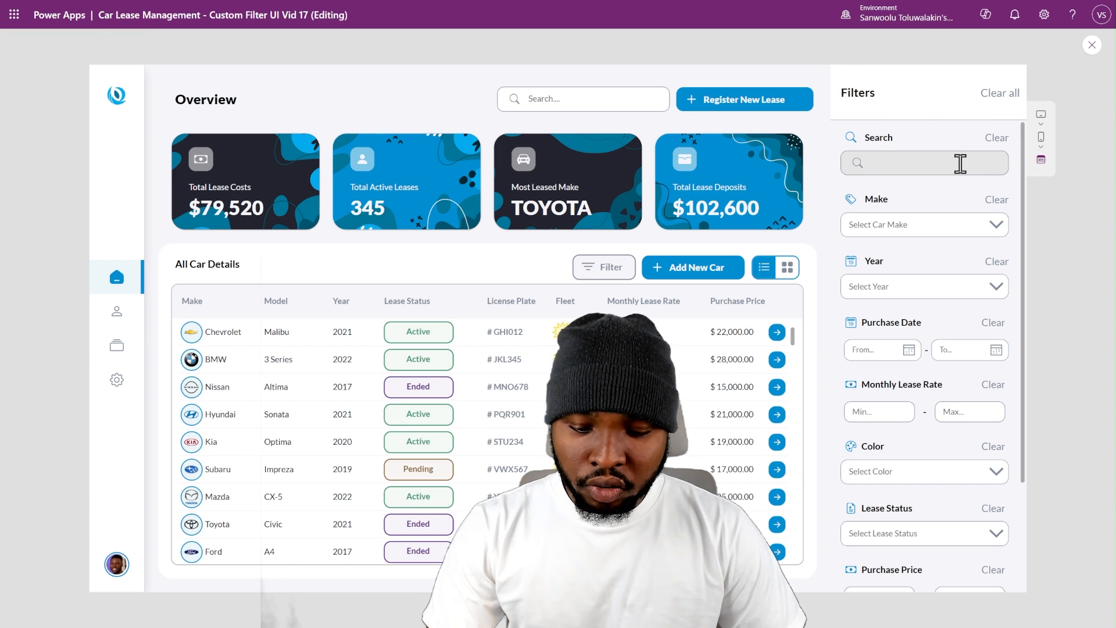
pyautogui.write('fedffg')
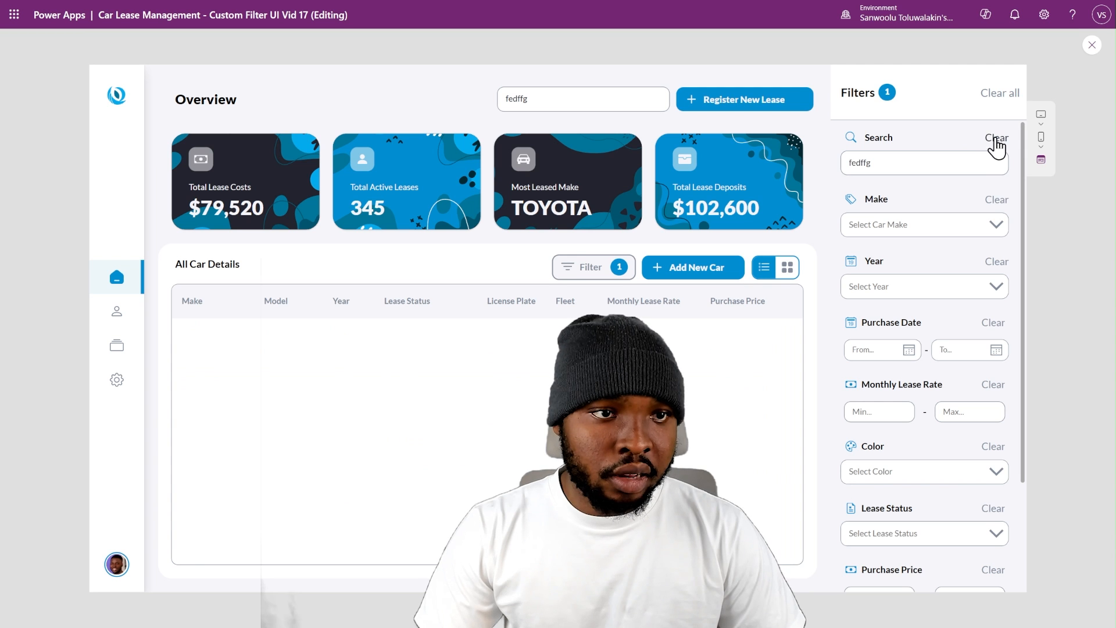
pyautogui.click(984, 139)
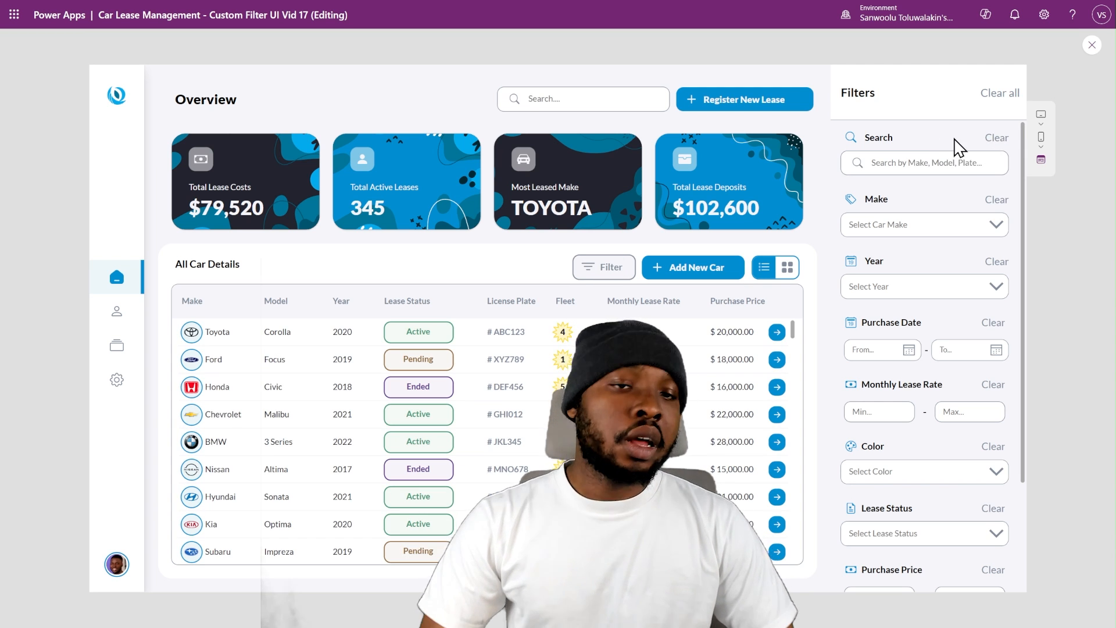
pyautogui.click(1091, 46)
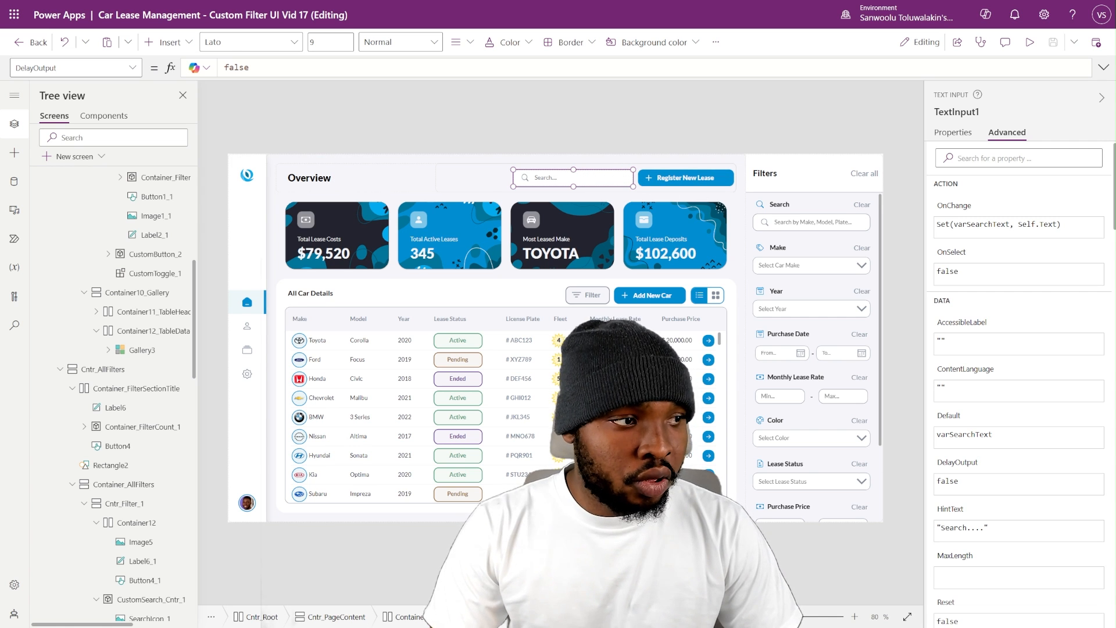
# - Filter the car gallery by make Audi and look through the filter panel's sections
pyautogui.click(850, 109)
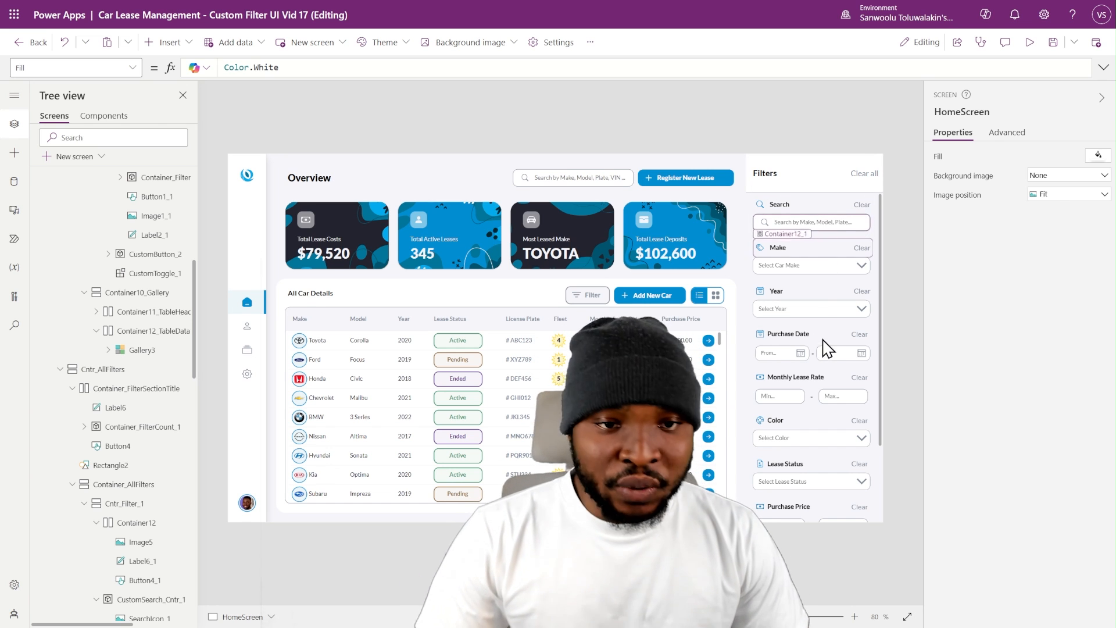
pyautogui.click(818, 272)
pyautogui.click(804, 297)
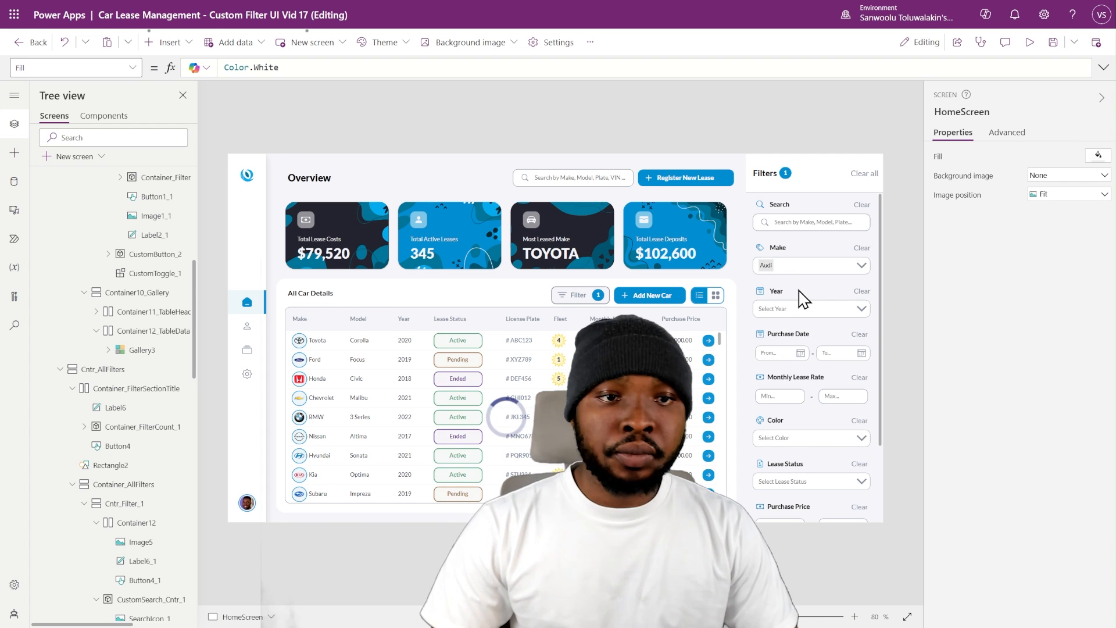
pyautogui.scroll(-3, 828, 394)
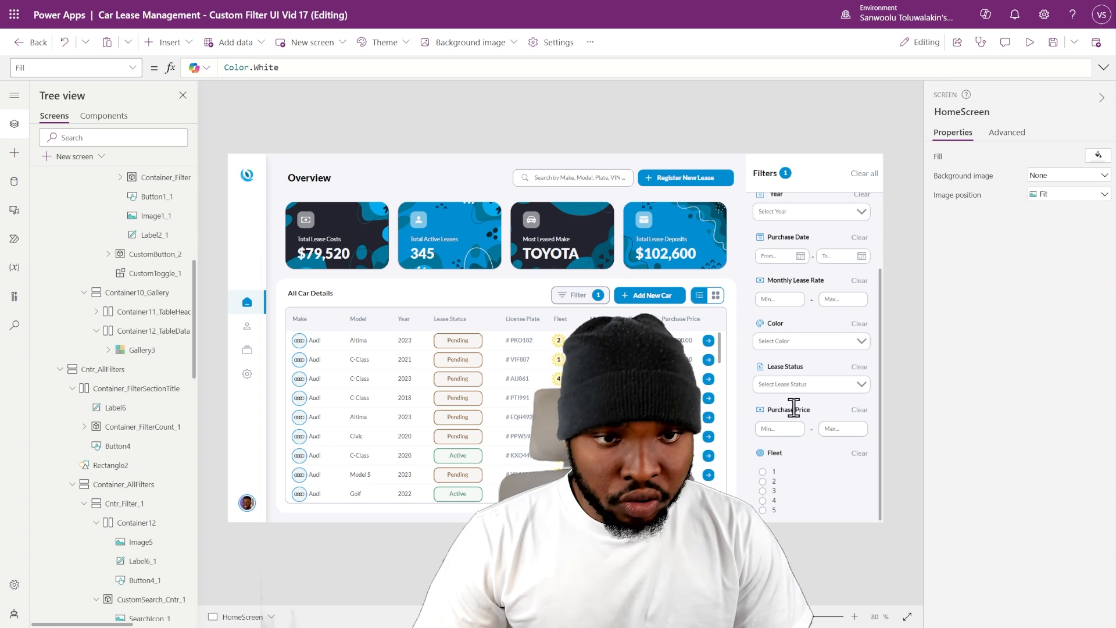
pyautogui.scroll(3, 878, 427)
pyautogui.click(880, 273)
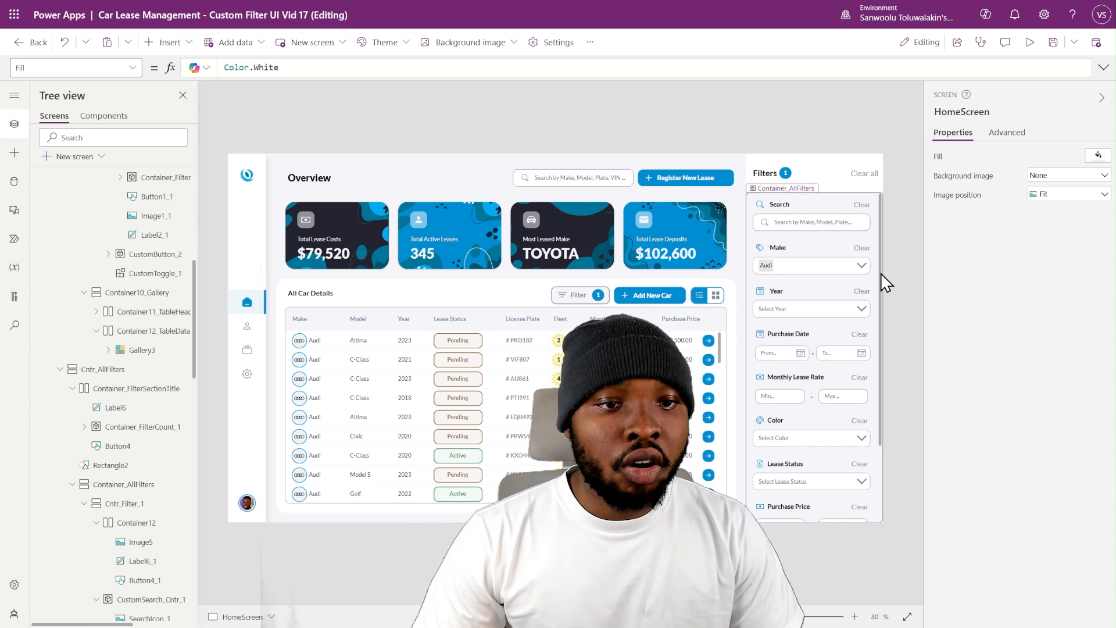
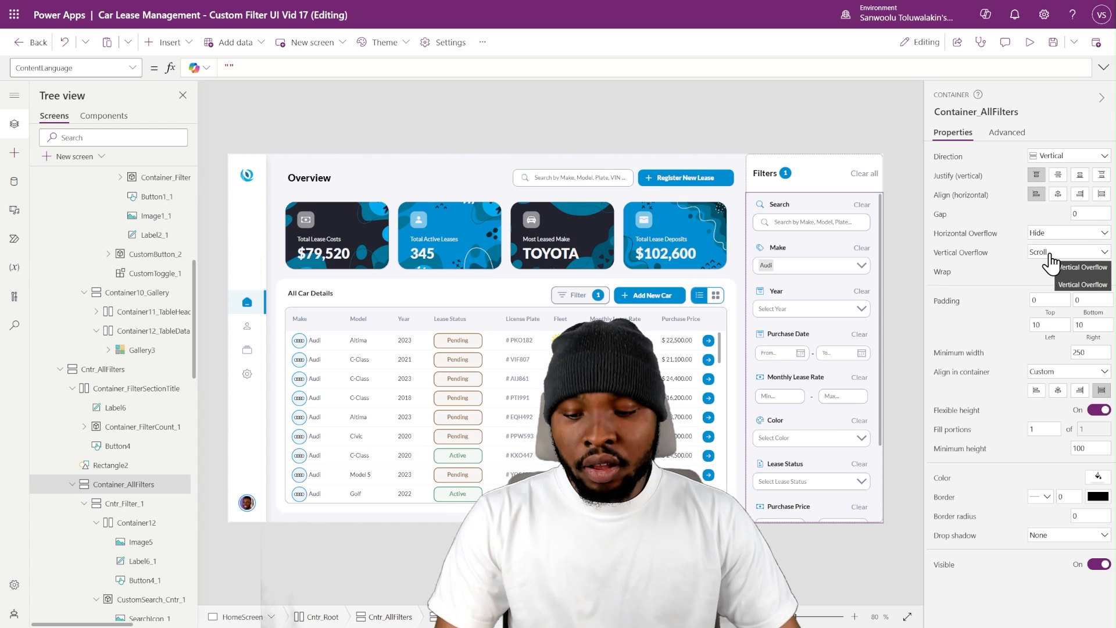
# - Test closing and reopening the filter panel with the gallery's Filter button, both in the editor and in preview
pyautogui.keyDown('alt'); pyautogui.click(591, 308); pyautogui.keyUp('alt')
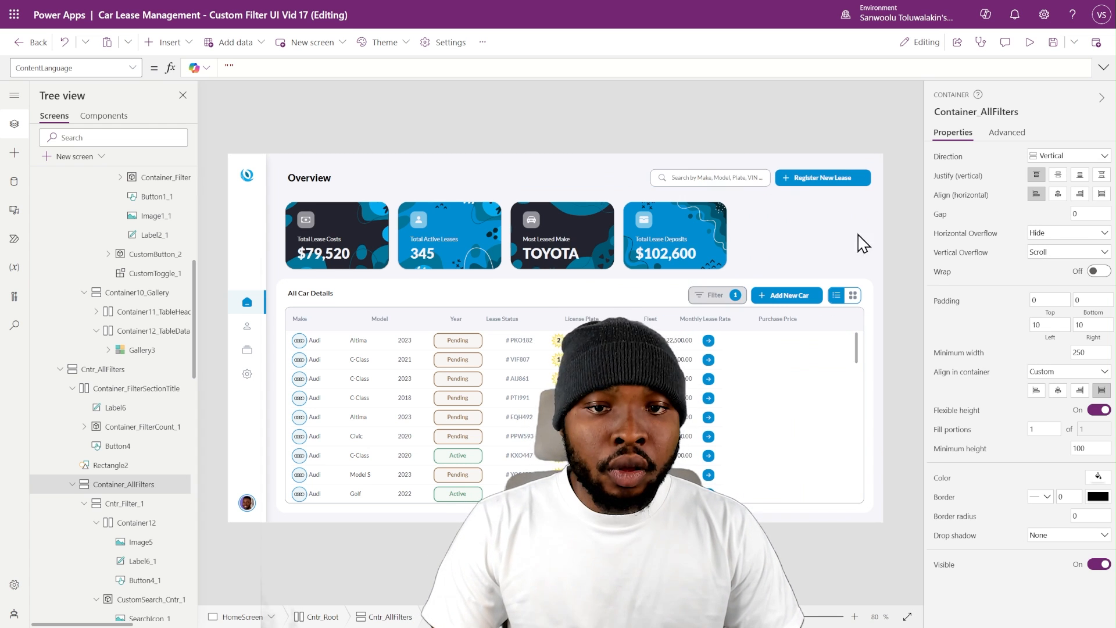
pyautogui.click(1029, 42)
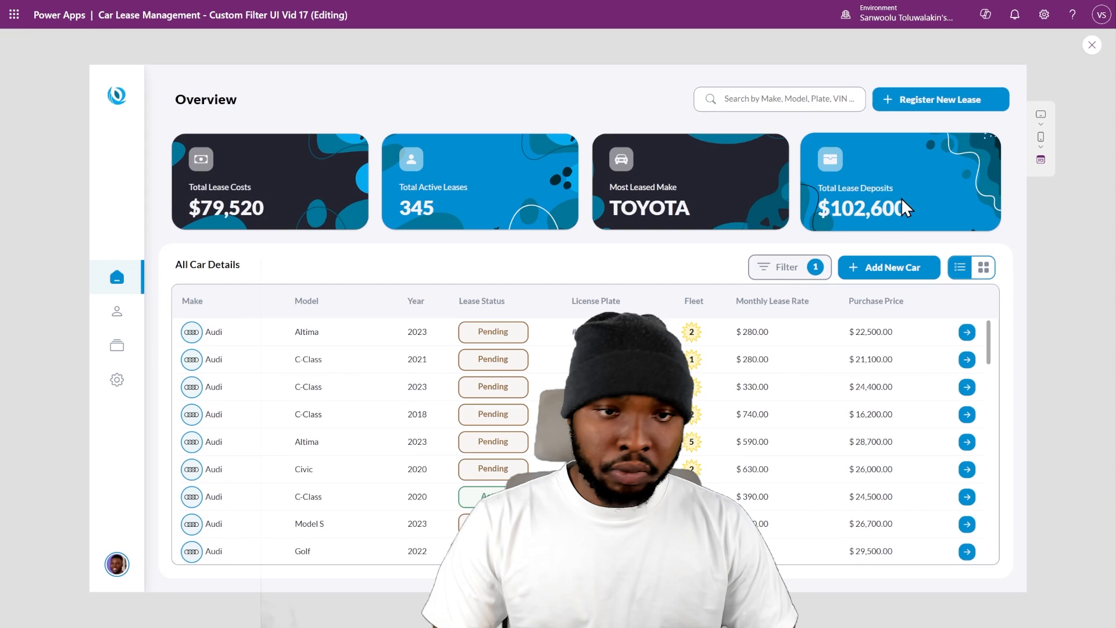
pyautogui.click(802, 265)
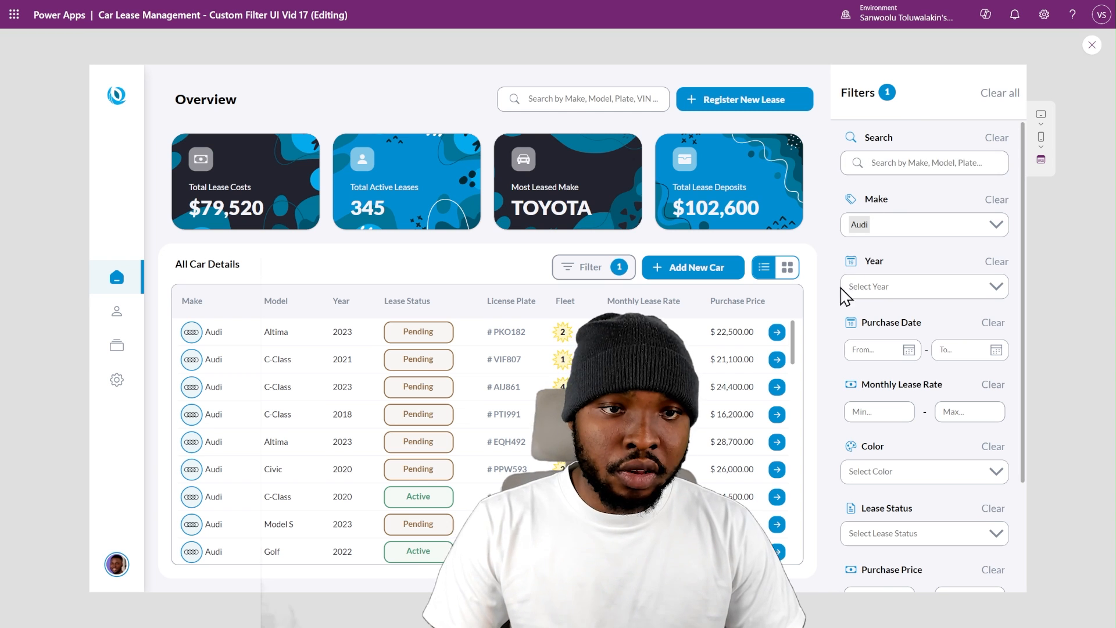
pyautogui.click(1092, 44)
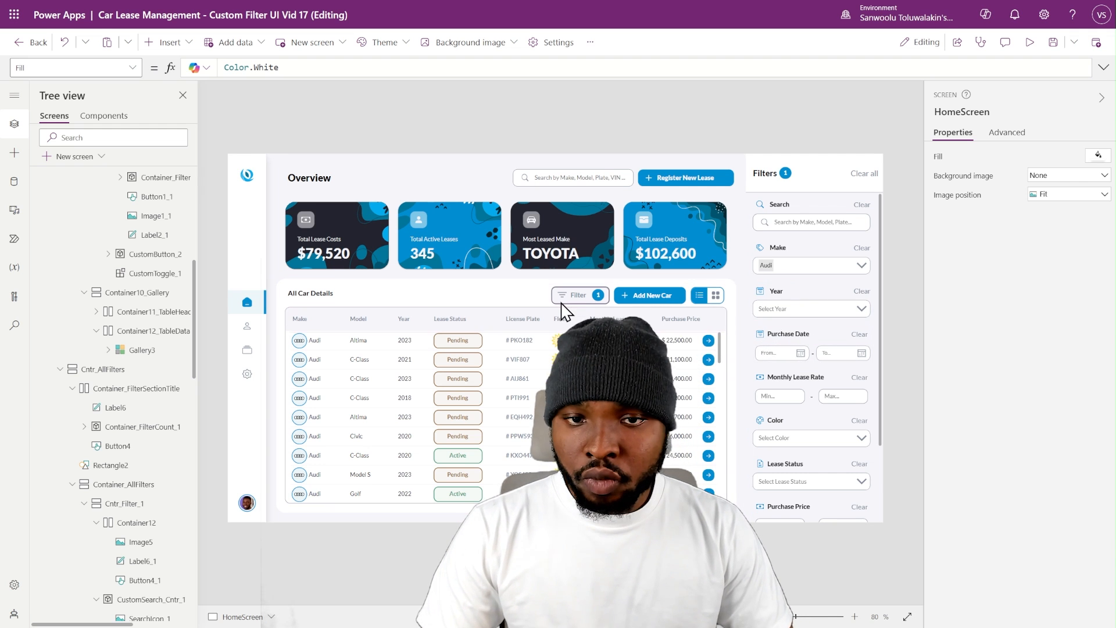
# - Hide the existing filter panel and insert a plain container directly on HomeScreen, outside Cntr_Root
pyautogui.scroll(6, 169, 316)
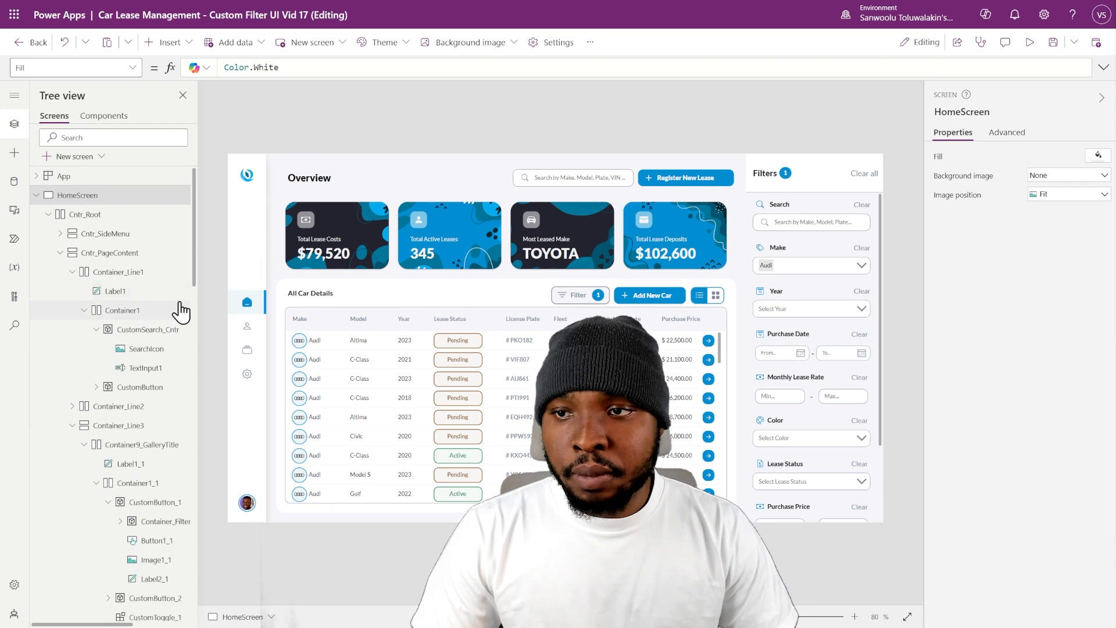
pyautogui.click(48, 214)
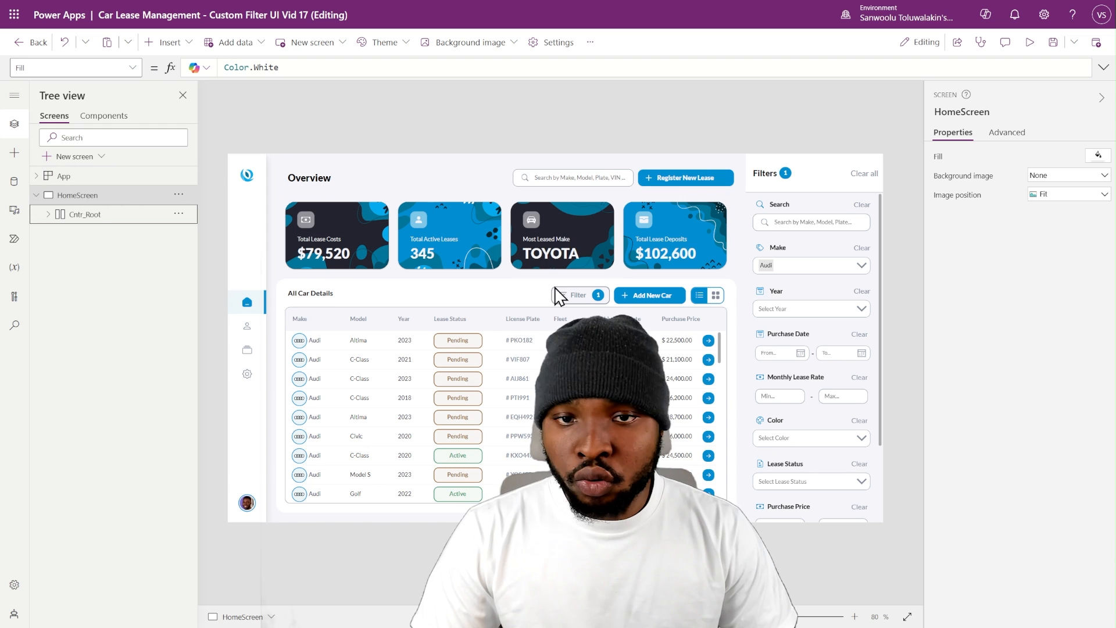
pyautogui.keyDown('alt'); pyautogui.click(588, 298); pyautogui.keyUp('alt')
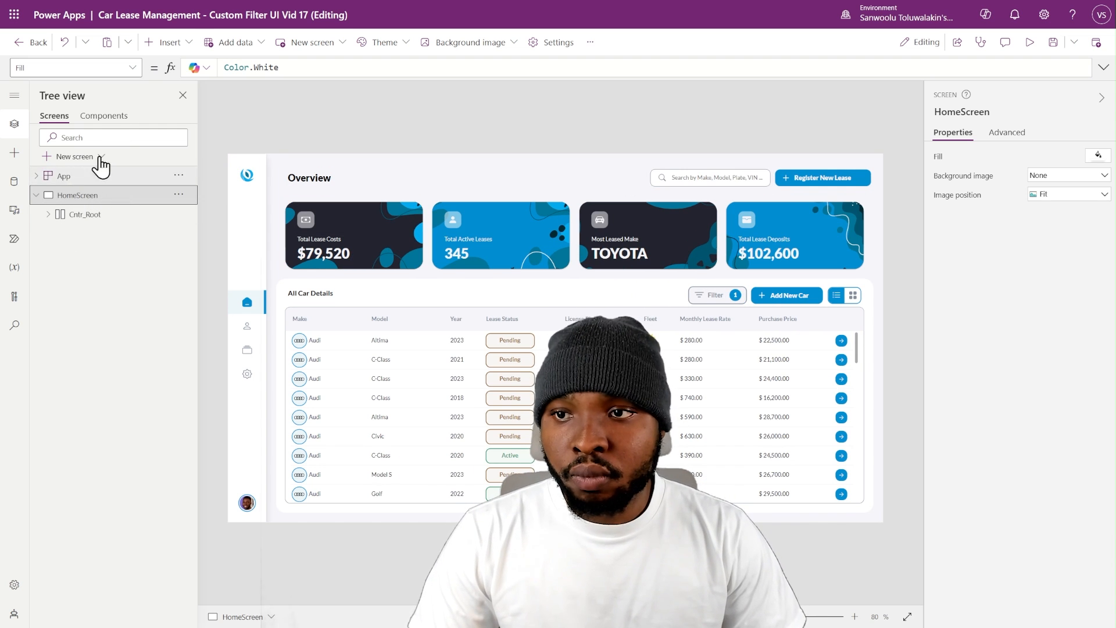
pyautogui.click(185, 51)
pyautogui.write('conta')
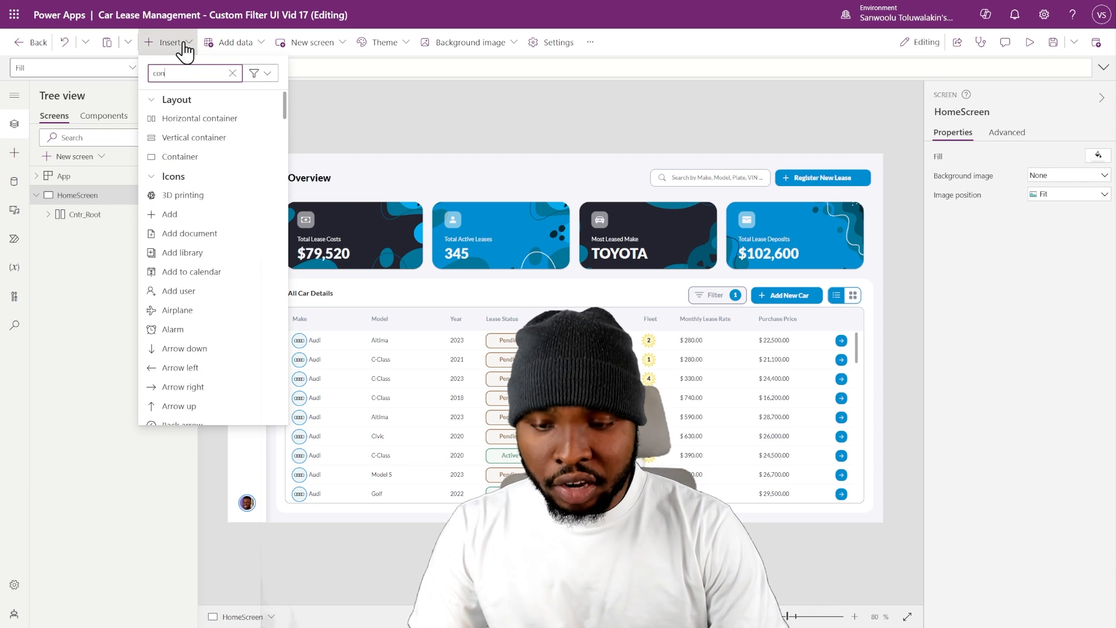
pyautogui.click(200, 162)
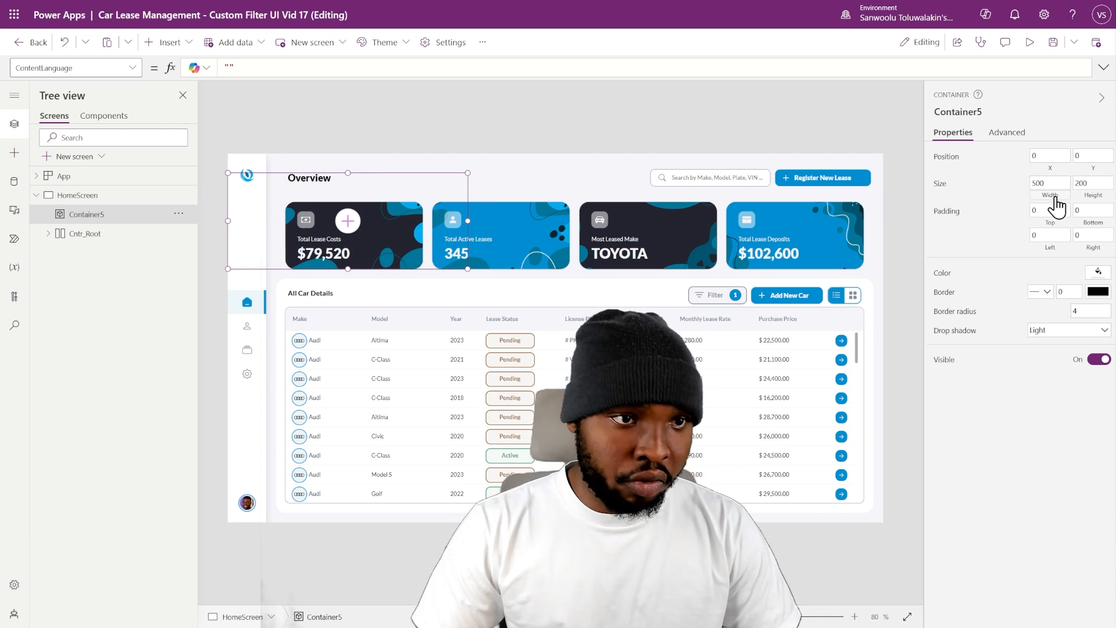
# - Set the new container's Width to Parent.Width and its Height to Parent.Height
pyautogui.hotkey('ctrl', 'a')
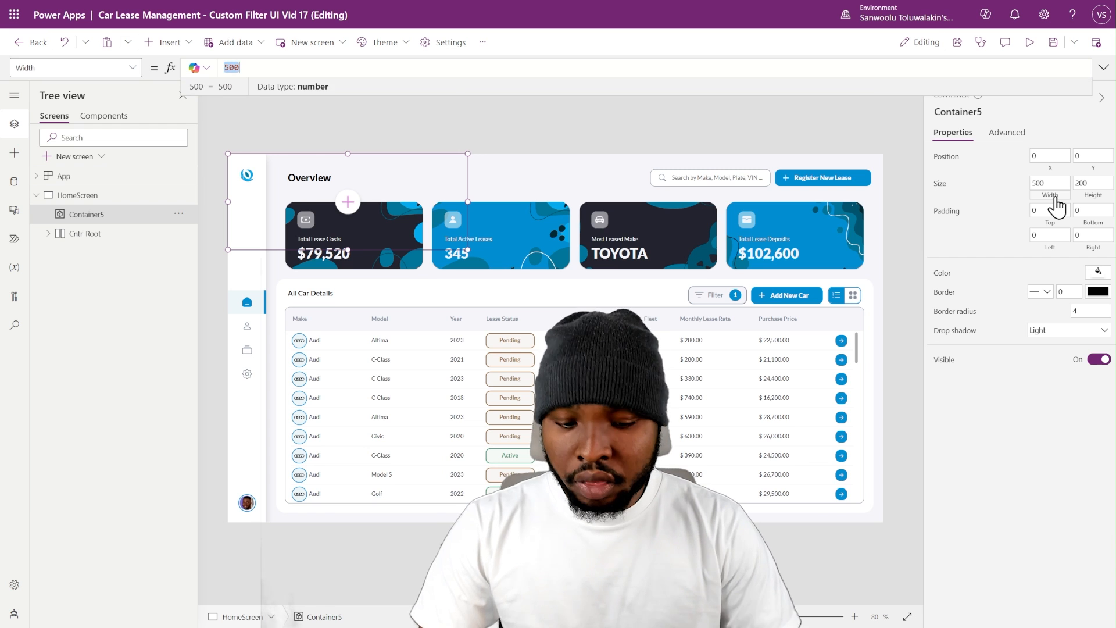
pyautogui.write('Par')
pyautogui.press('Tab')
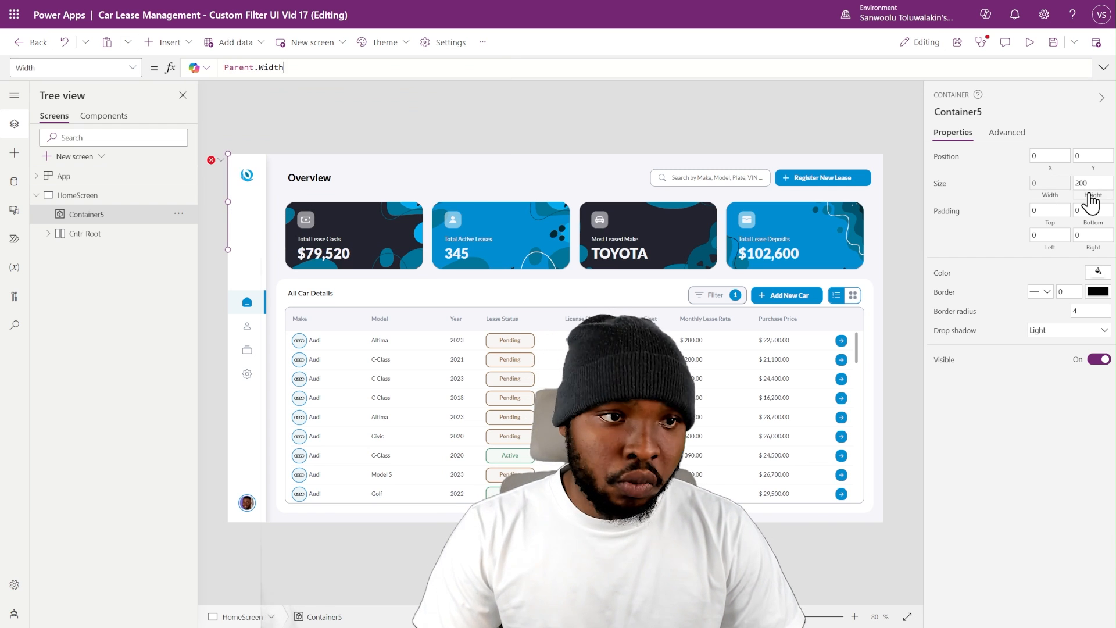
pyautogui.click(1091, 198)
pyautogui.write('Par')
pyautogui.press('Tab')
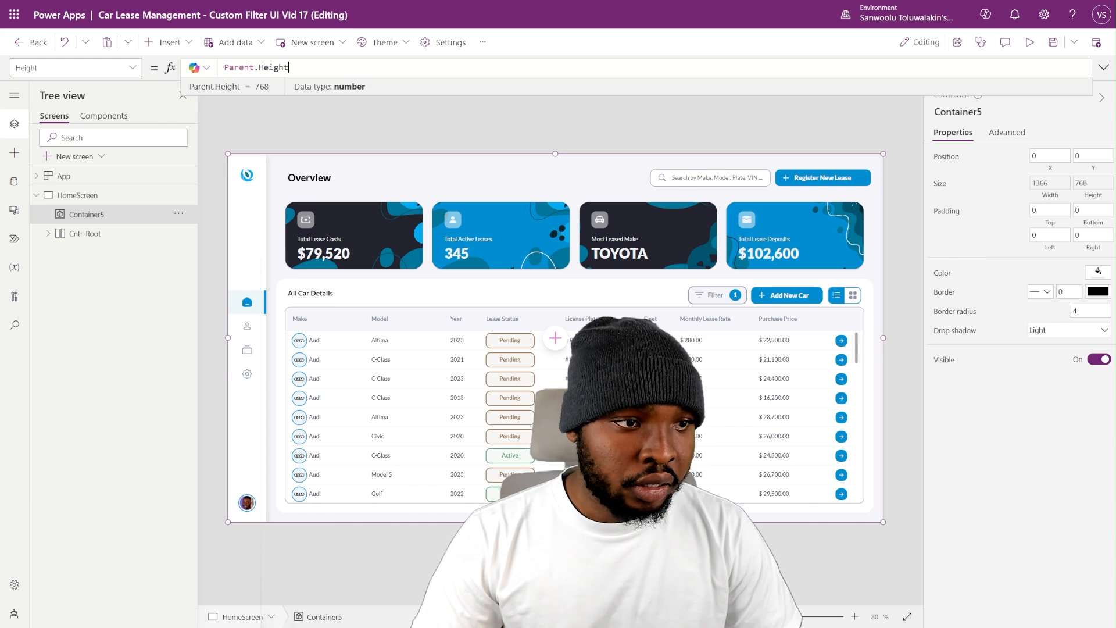
pyautogui.press('Return')
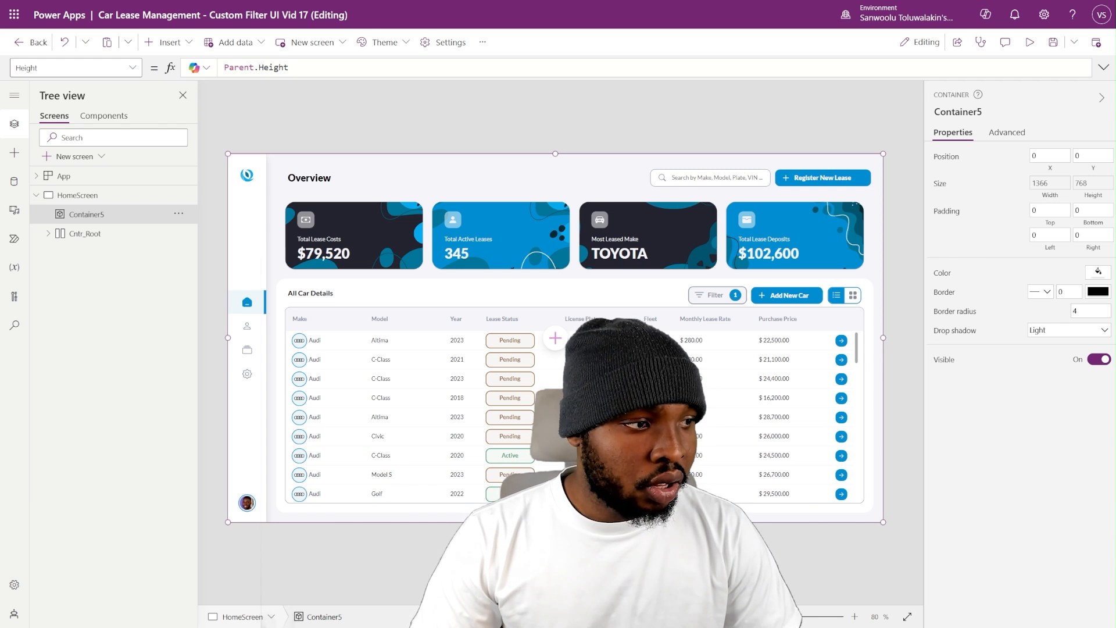
# - Set the full-screen container's Fill to the semi-transparent black RGBA(0, 0, 0, 0.5)
pyautogui.click(81, 216)
pyautogui.click(942, 276)
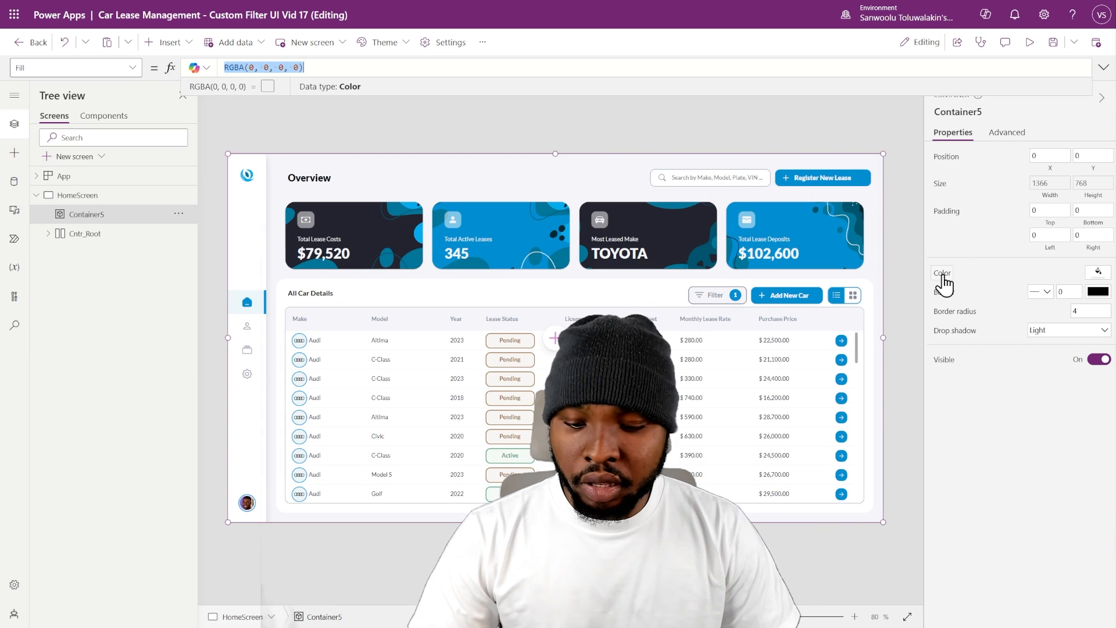
pyautogui.write('RGBA(0, 0, 0, 0.5)')
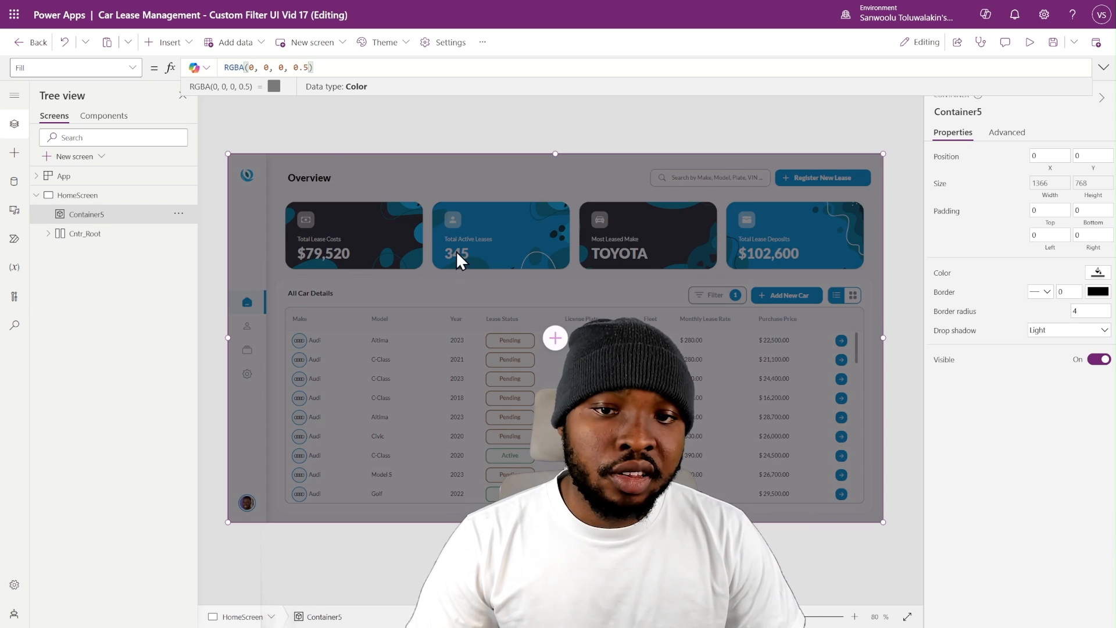
pyautogui.moveTo(293, 68); pyautogui.dragTo(309, 68)
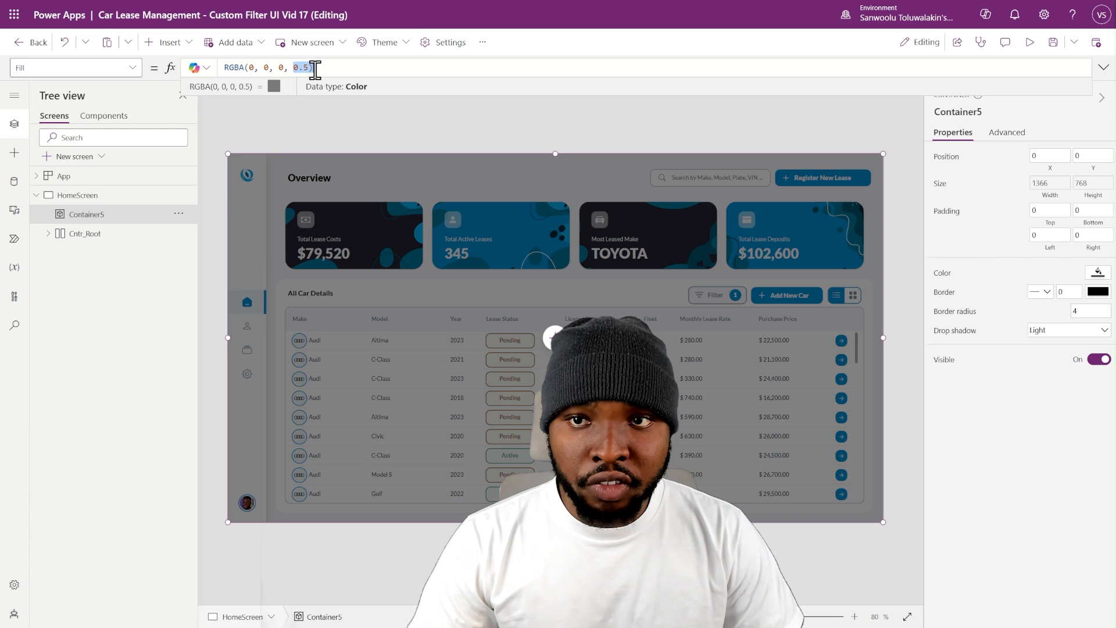
# - Set the overlay container's border radius to 0 and its drop shadow to None
pyautogui.moveTo(1080, 312); pyautogui.dragTo(1041, 315)
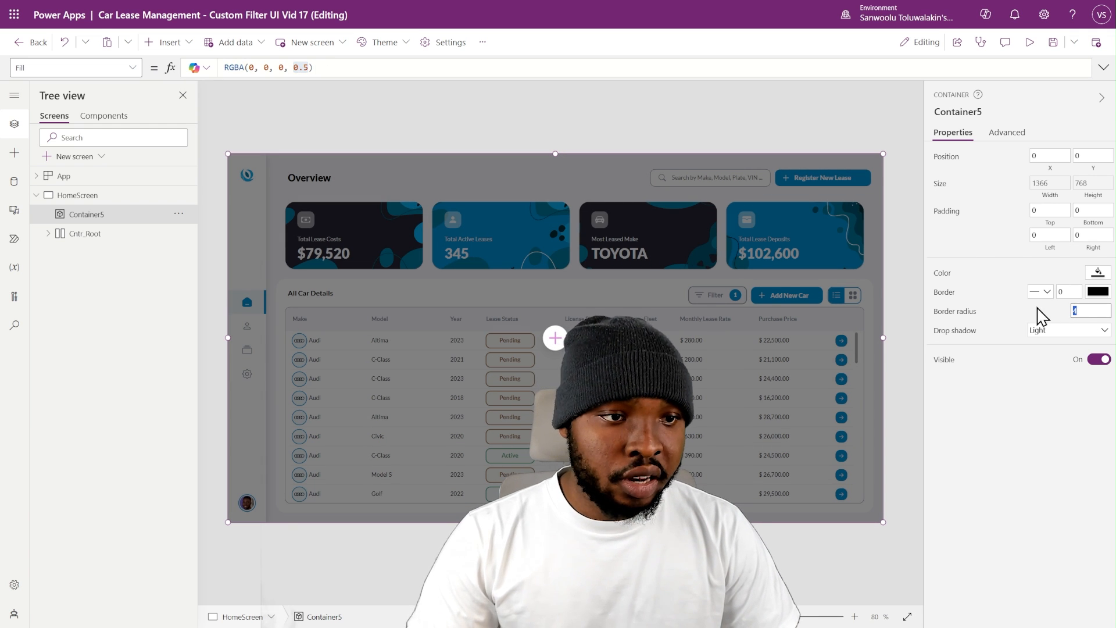
pyautogui.write('0')
pyautogui.click(1076, 330)
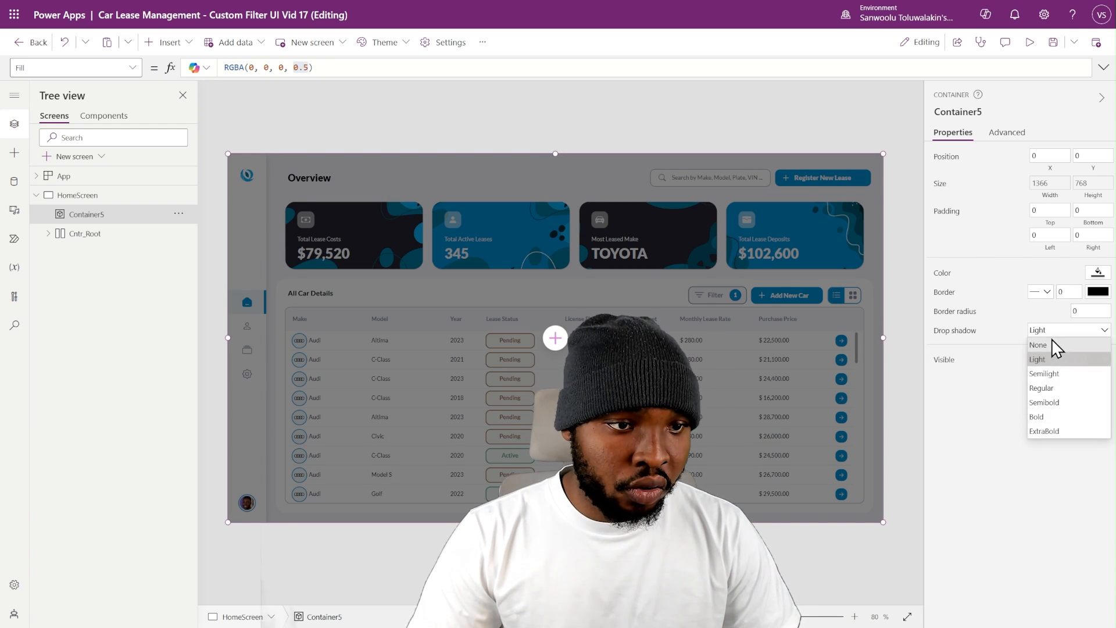
pyautogui.click(1051, 343)
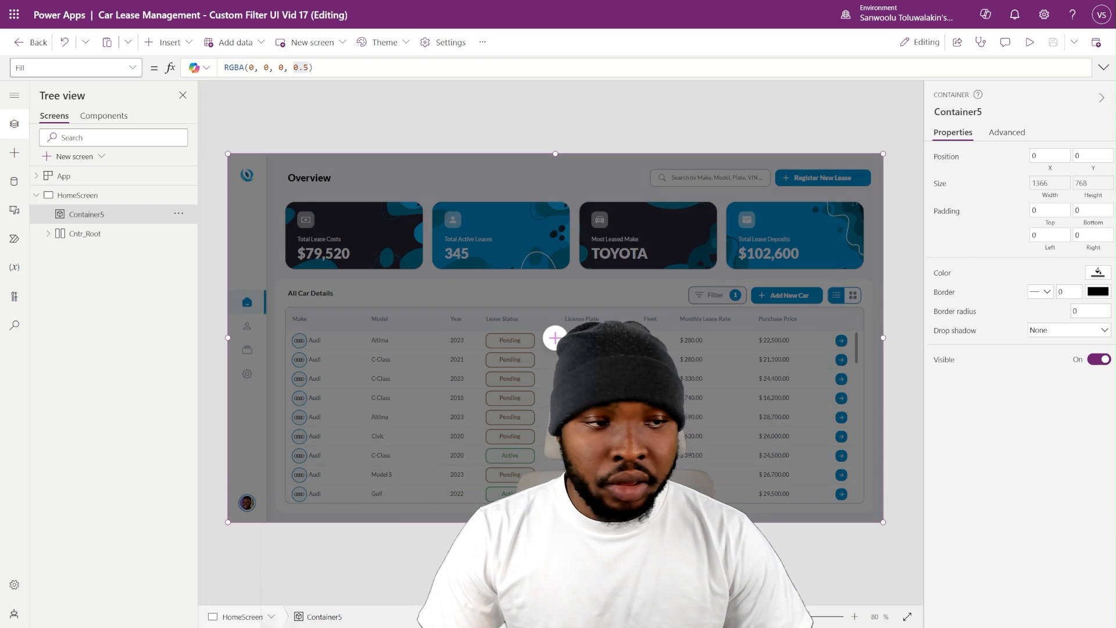
# - Copy the Cntr_AllFilters container from Cntr_Root and paste it into the overlay container
pyautogui.click(48, 234)
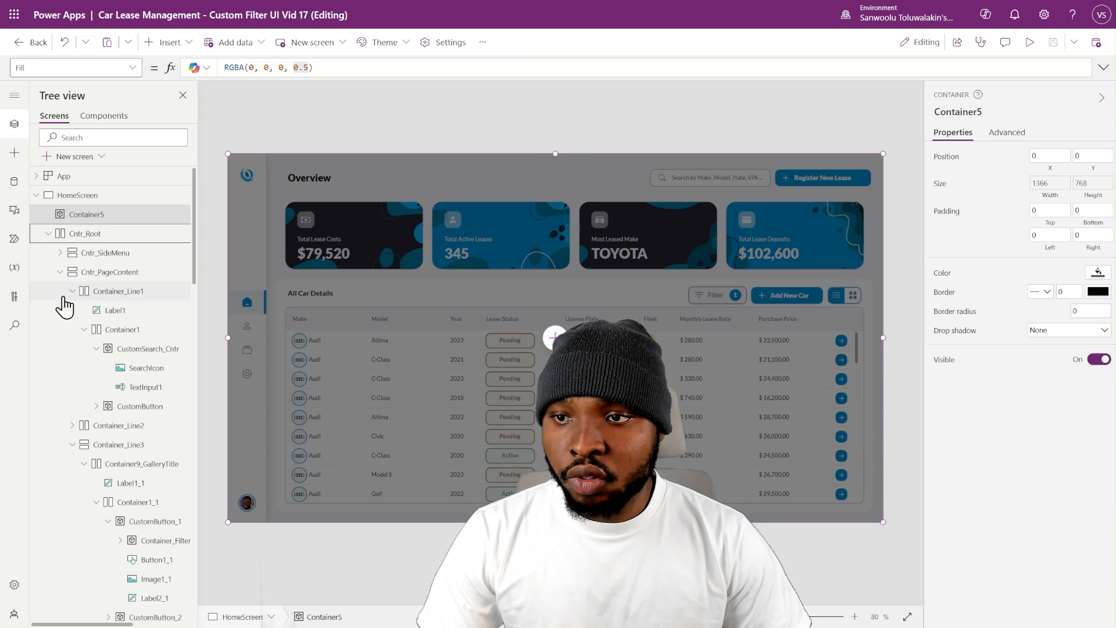
pyautogui.click(60, 273)
pyautogui.click(60, 291)
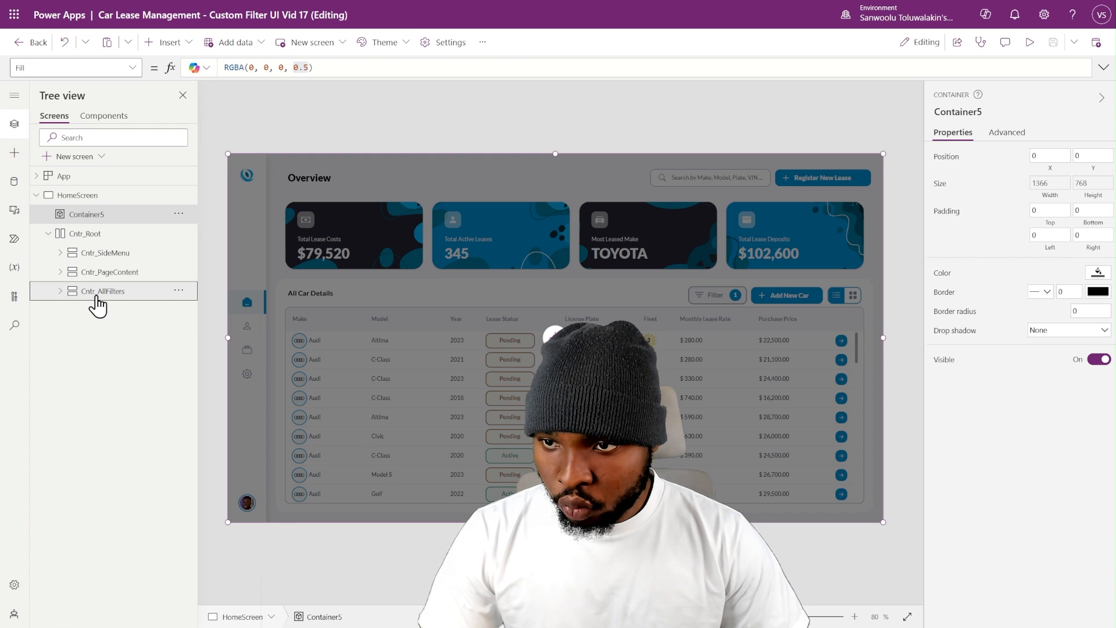
pyautogui.click(107, 292)
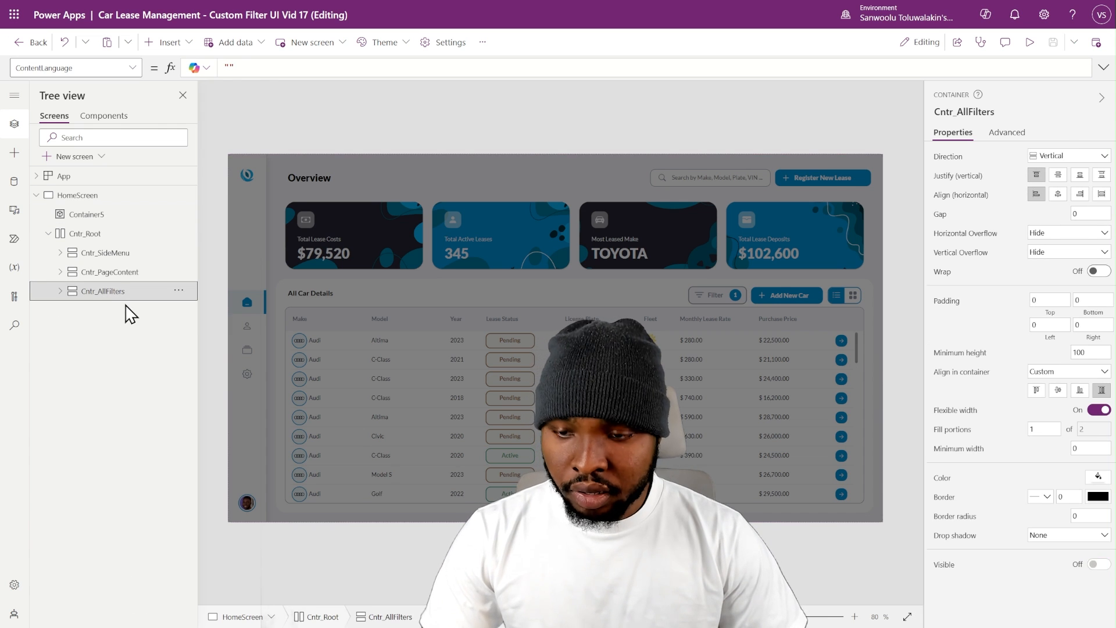
pyautogui.click(97, 215)
pyautogui.hotkey('ctrl', 'v')
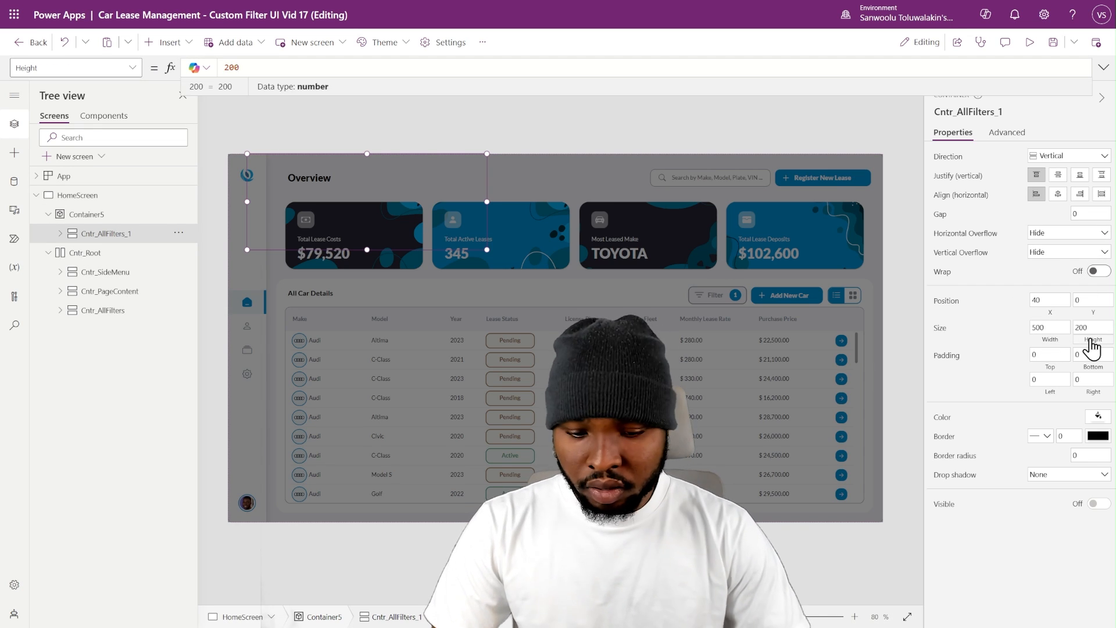
# - Set the pasted filter panel's Height to Parent.Height and its Visible property to true
pyautogui.write('arent.Height')
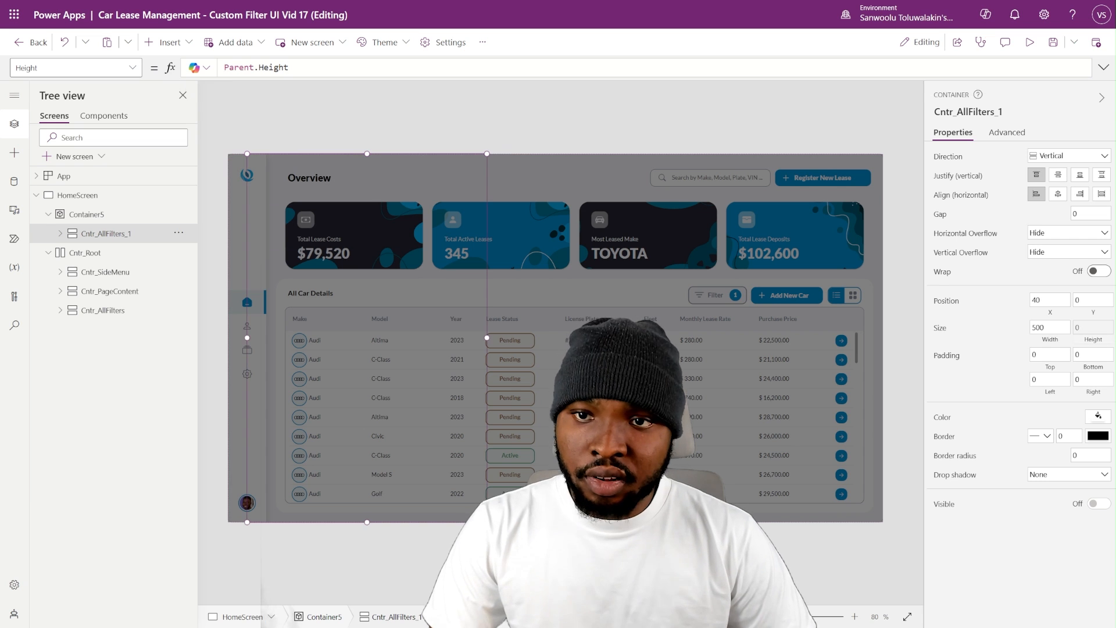
pyautogui.click(1089, 512)
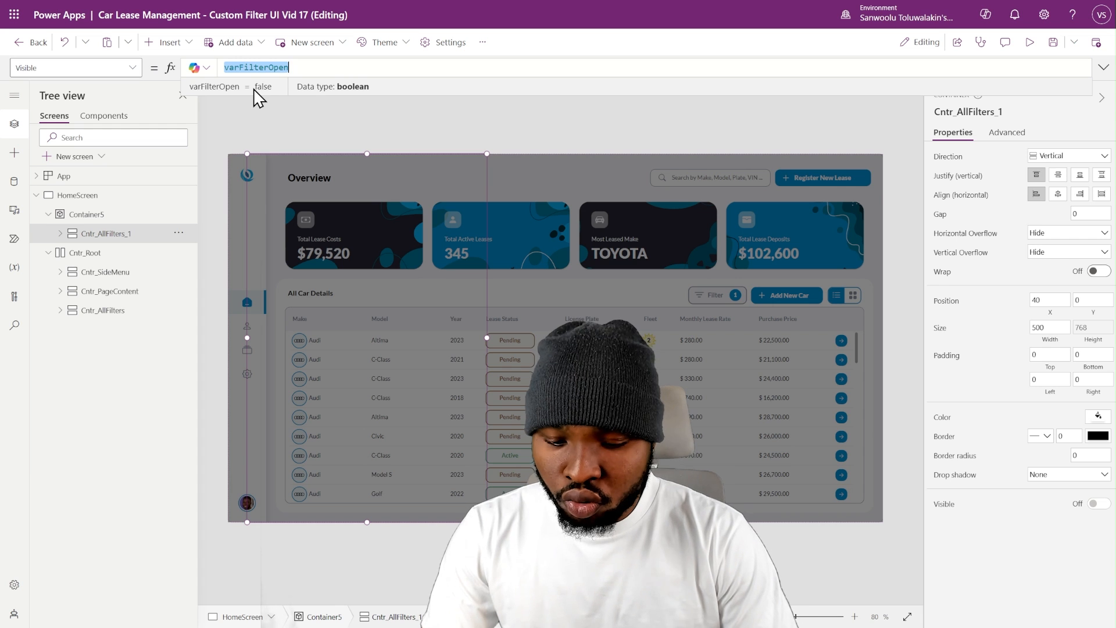
pyautogui.write('true')
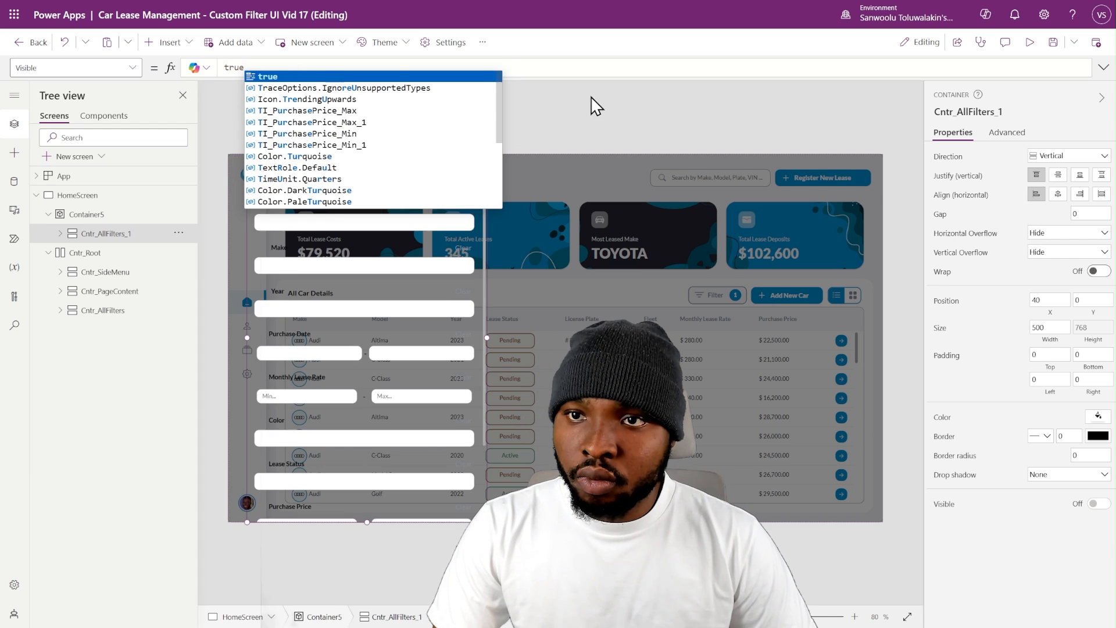
pyautogui.click(597, 104)
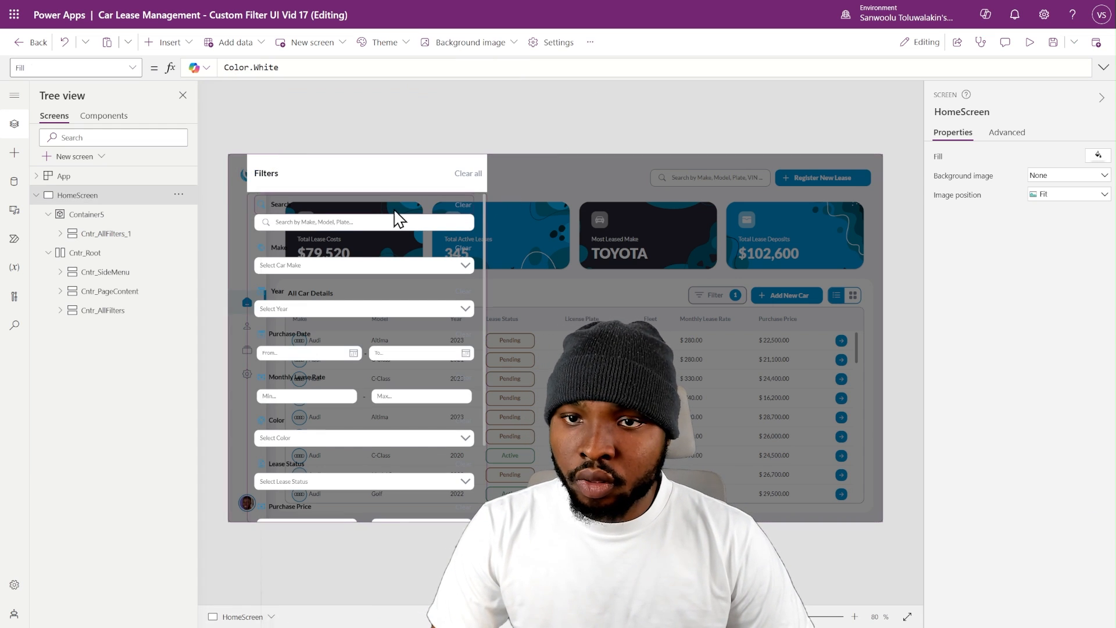
# - Set the Fill of the filter panel inside the overlay to CustomTheme.PrimaryColor
pyautogui.click(102, 219)
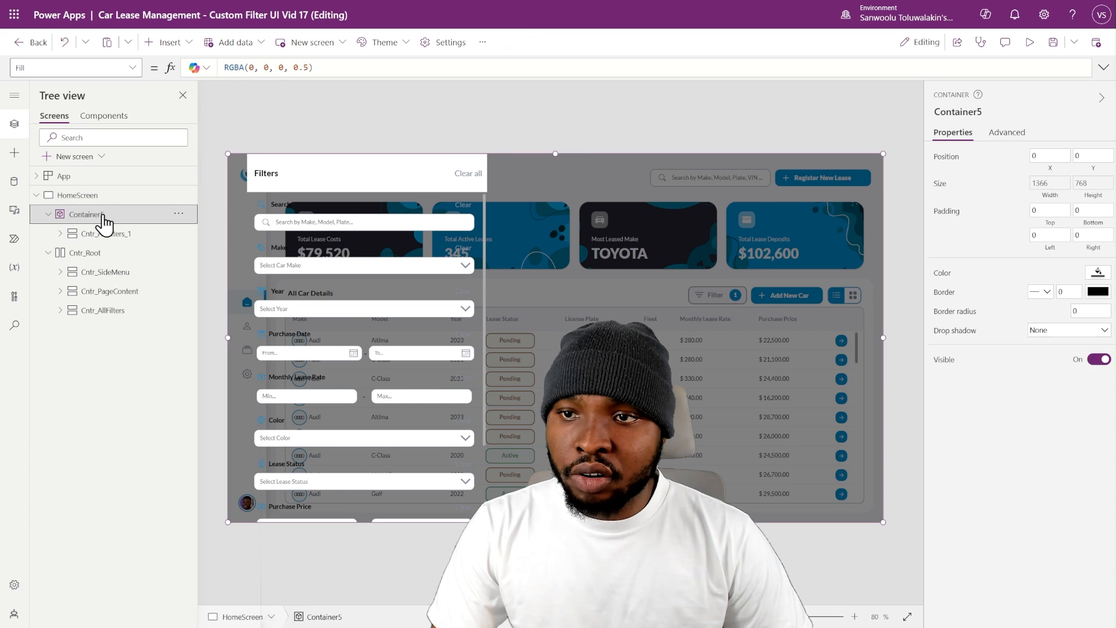
pyautogui.click(103, 234)
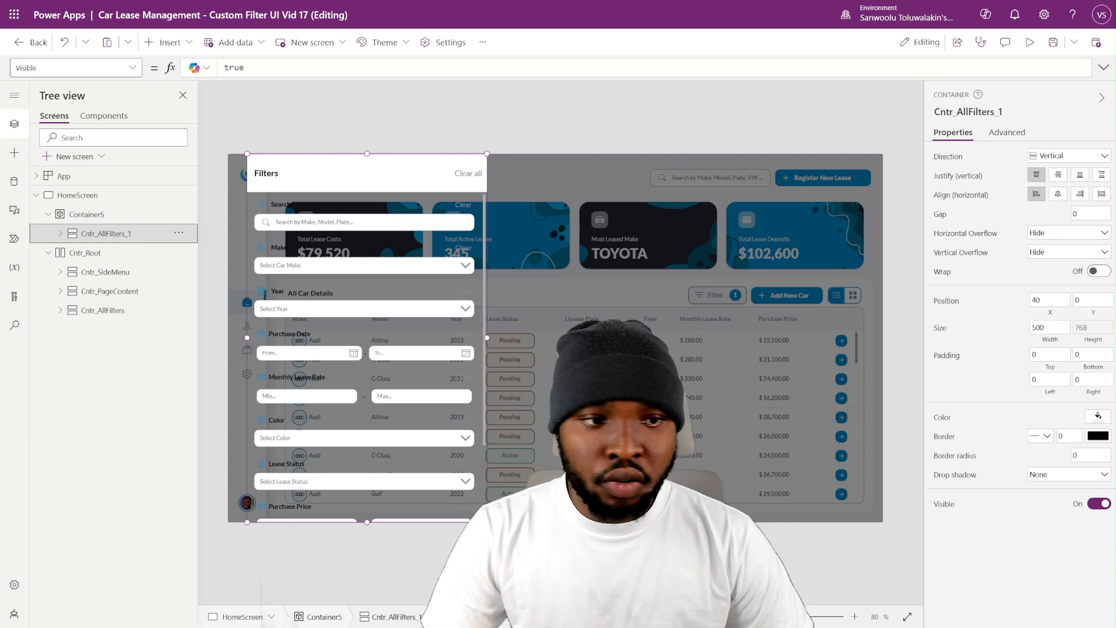
pyautogui.click(941, 422)
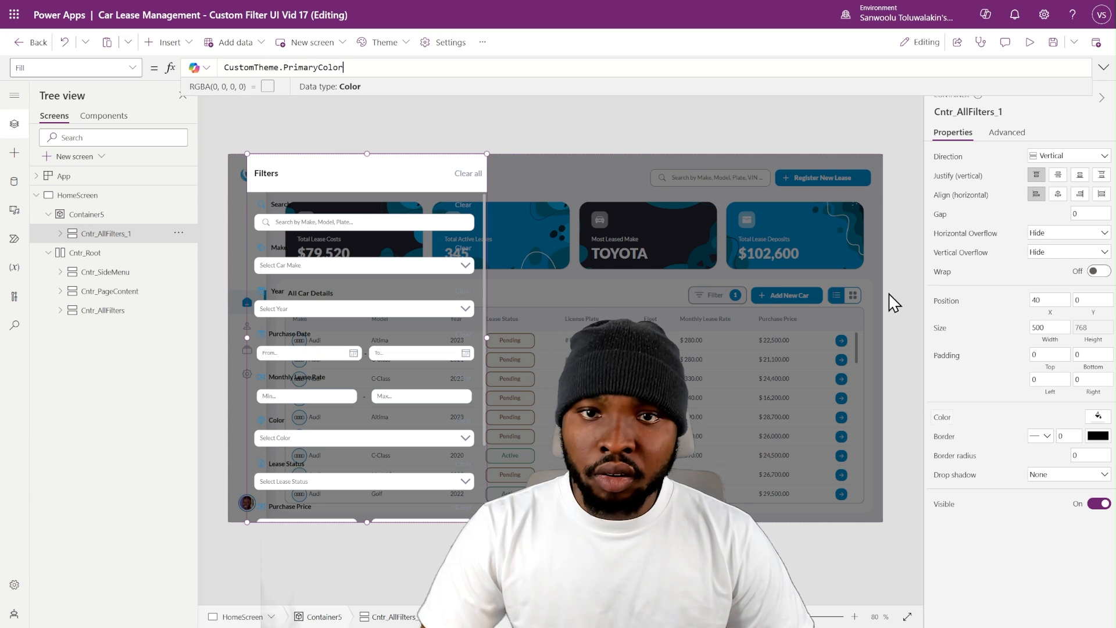
pyautogui.click(886, 140)
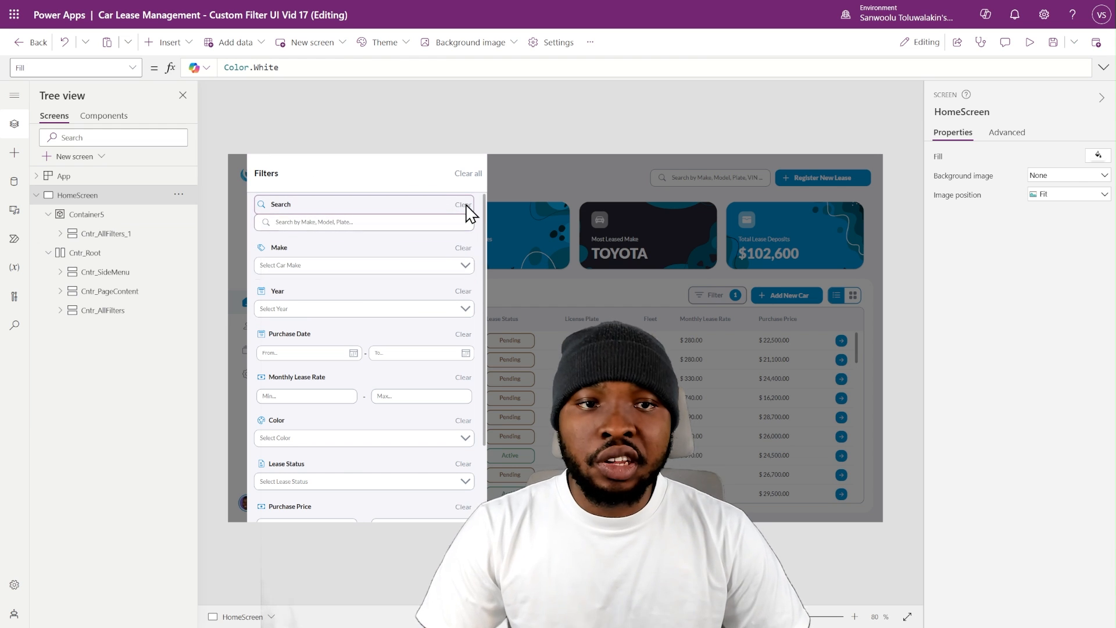
# - Set the X position of Cntr_AllFilters_1 to Parent.Width - Self.Width
pyautogui.click(84, 235)
pyautogui.click(1050, 308)
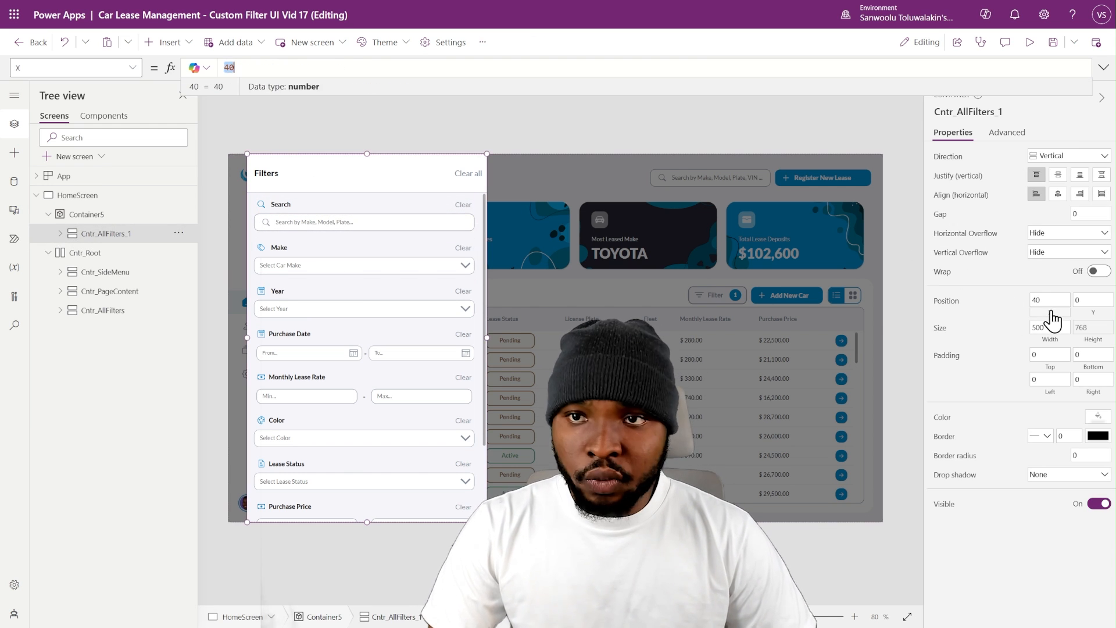
pyautogui.write('PAr')
pyautogui.press('Tab')
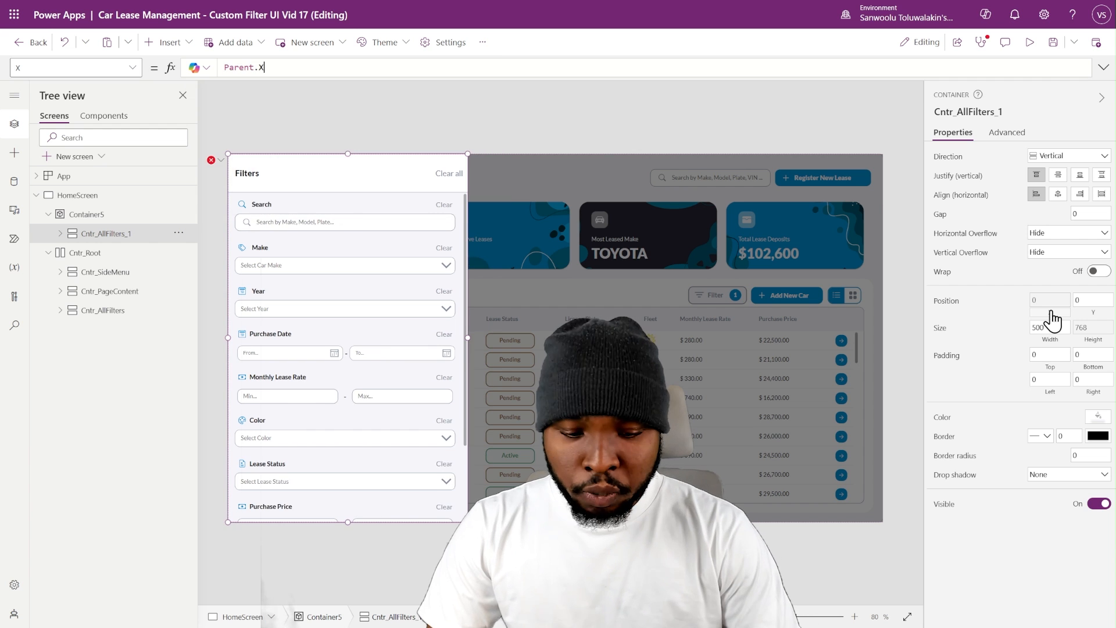
pyautogui.write('w')
pyautogui.press('Tab')
pyautogui.write('- S')
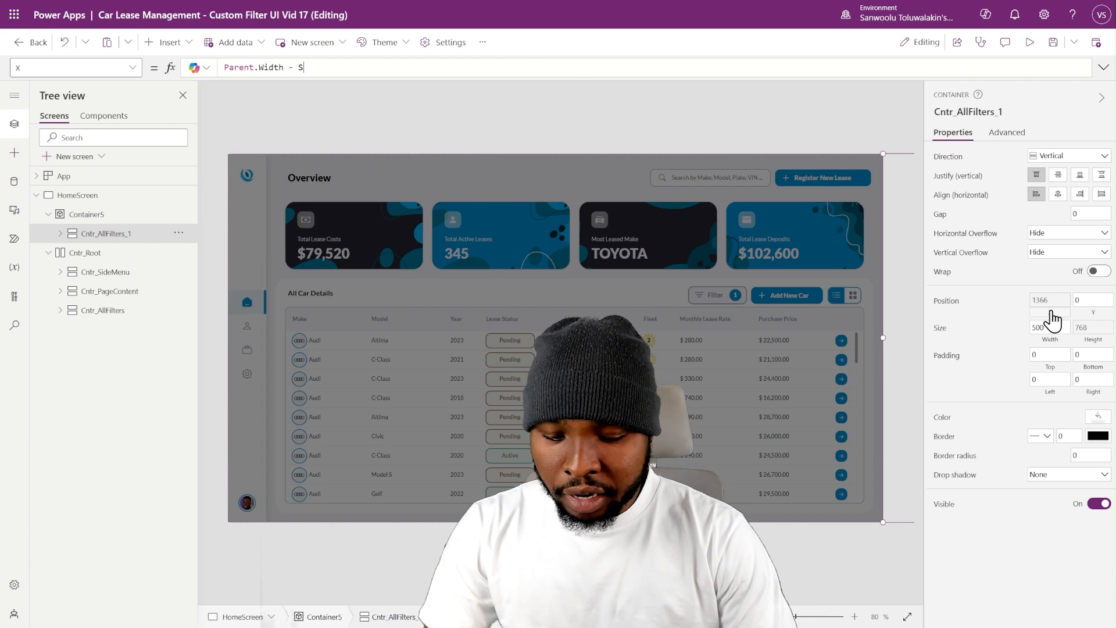
pyautogui.write('elf')
pyautogui.write('.wi')
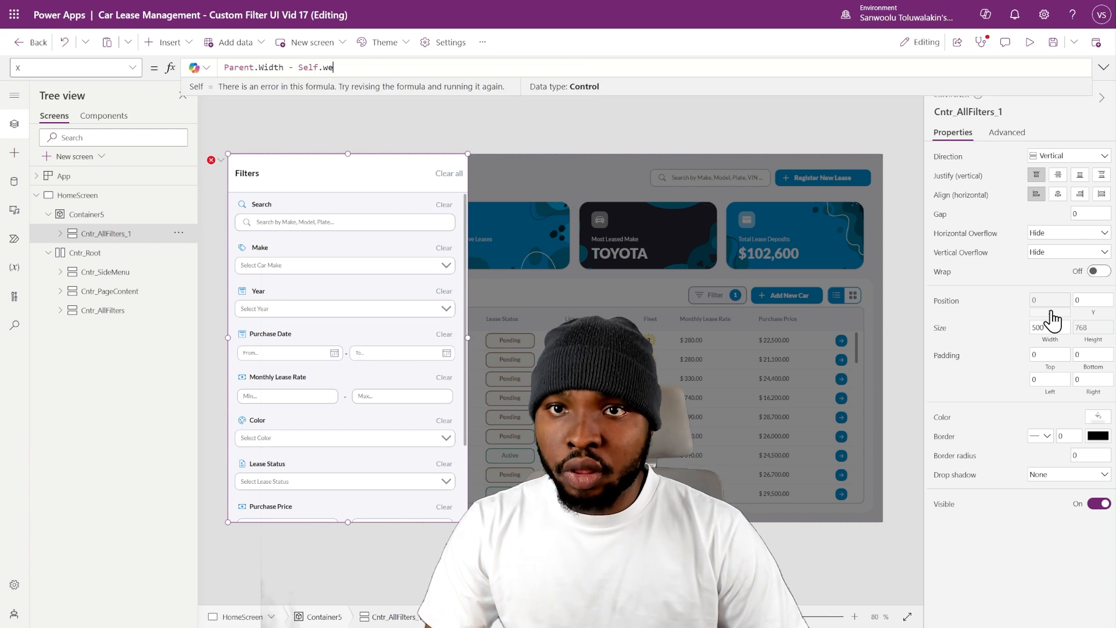
pyautogui.press('Tab')
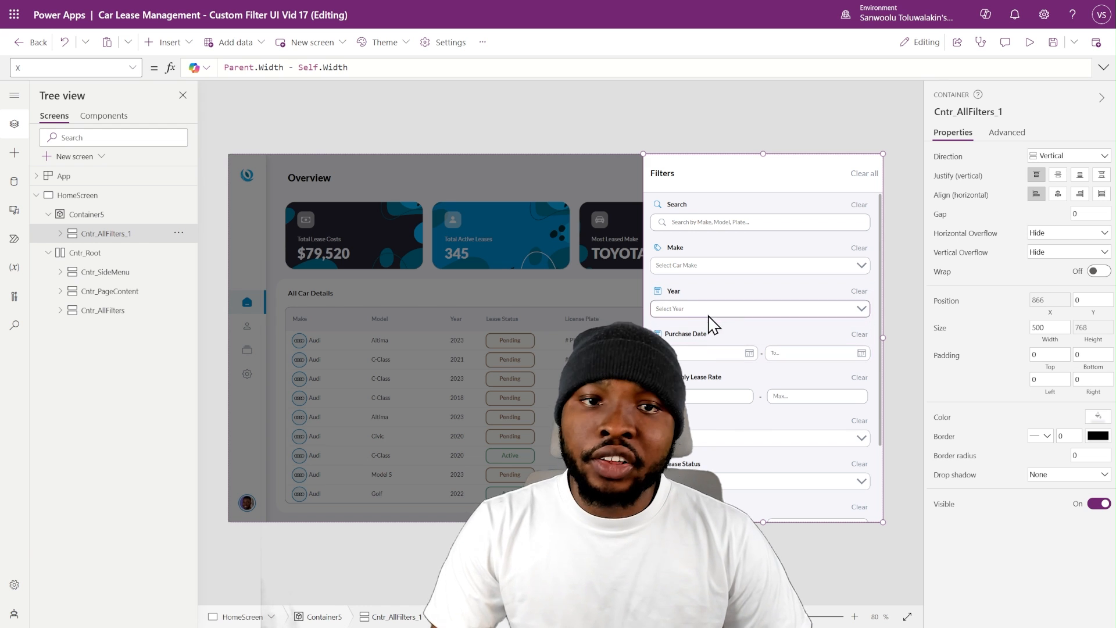
# - Set the Width of Cntr_AllFilters_1 to Parent.Width * 30%
pyautogui.click(1050, 334)
pyautogui.write('Parent.Width * 30%')
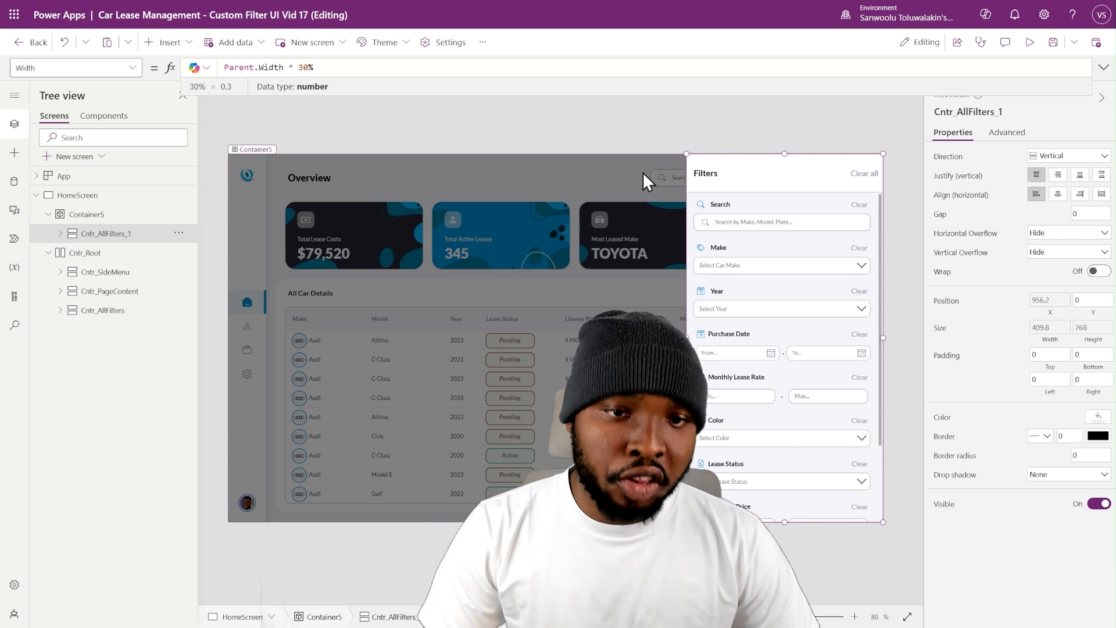
pyautogui.click(598, 146)
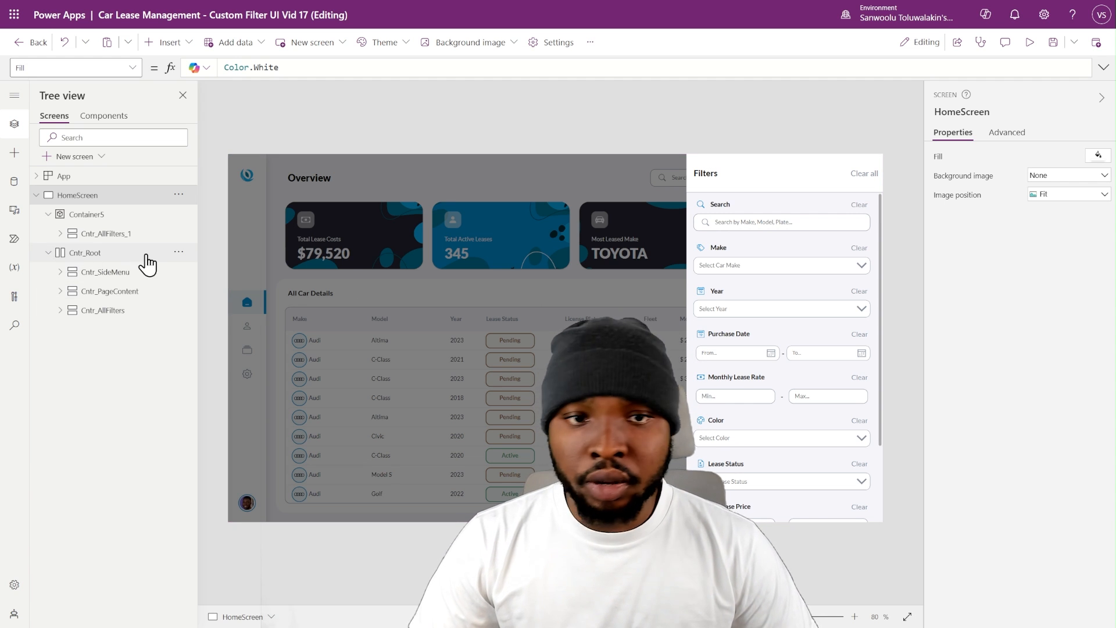
# - Insert a button into Container5 and send it to the back, behind the filter panel
pyautogui.click(116, 215)
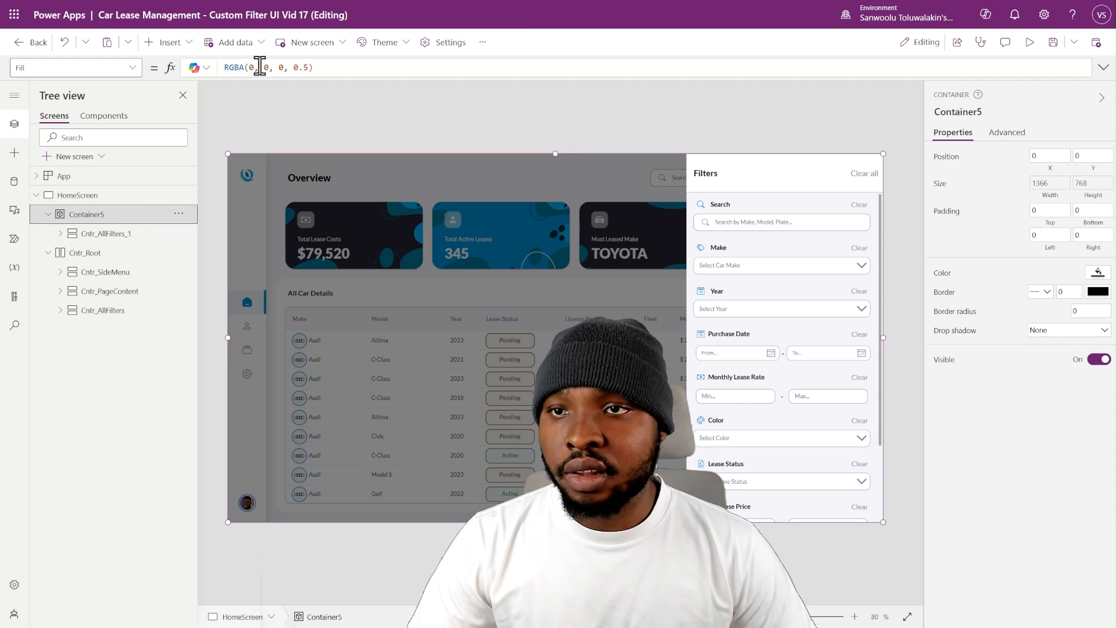
pyautogui.click(189, 55)
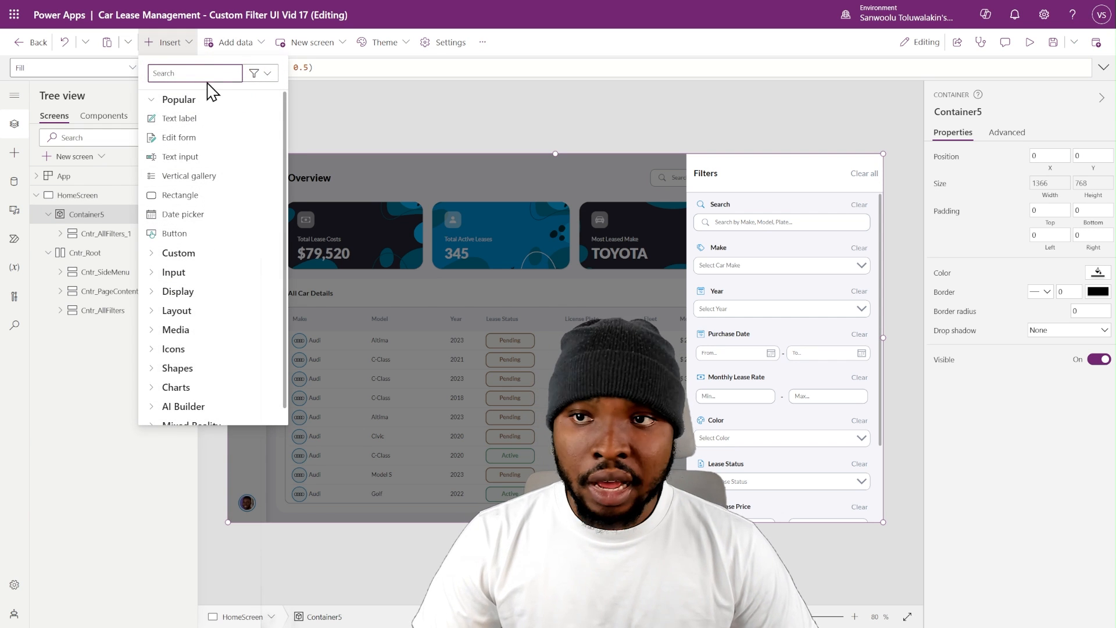
pyautogui.write('but')
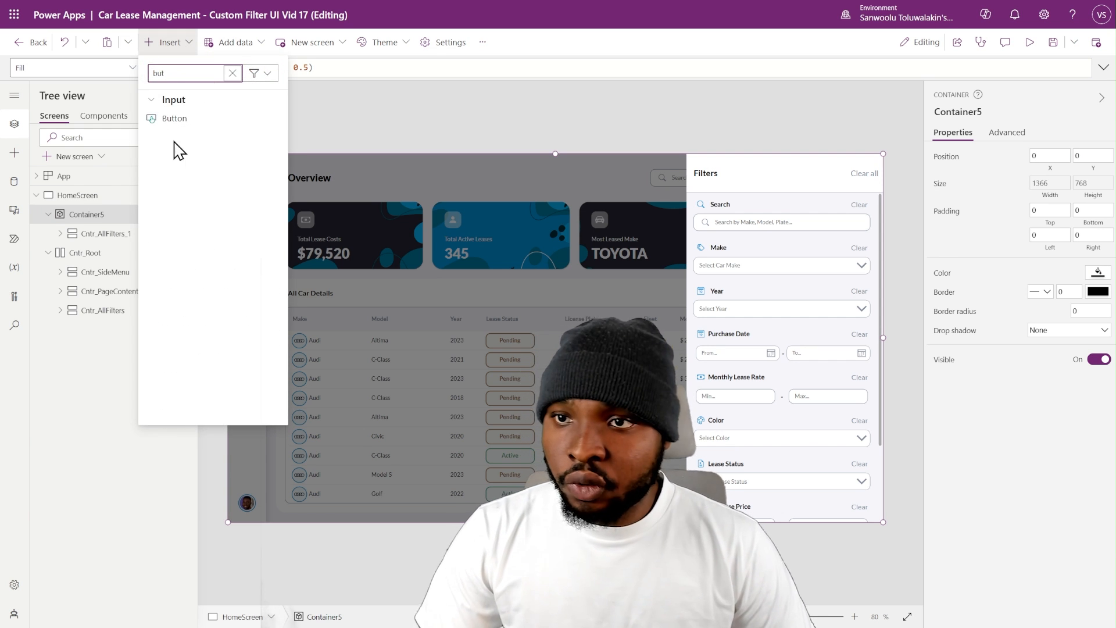
pyautogui.click(165, 119)
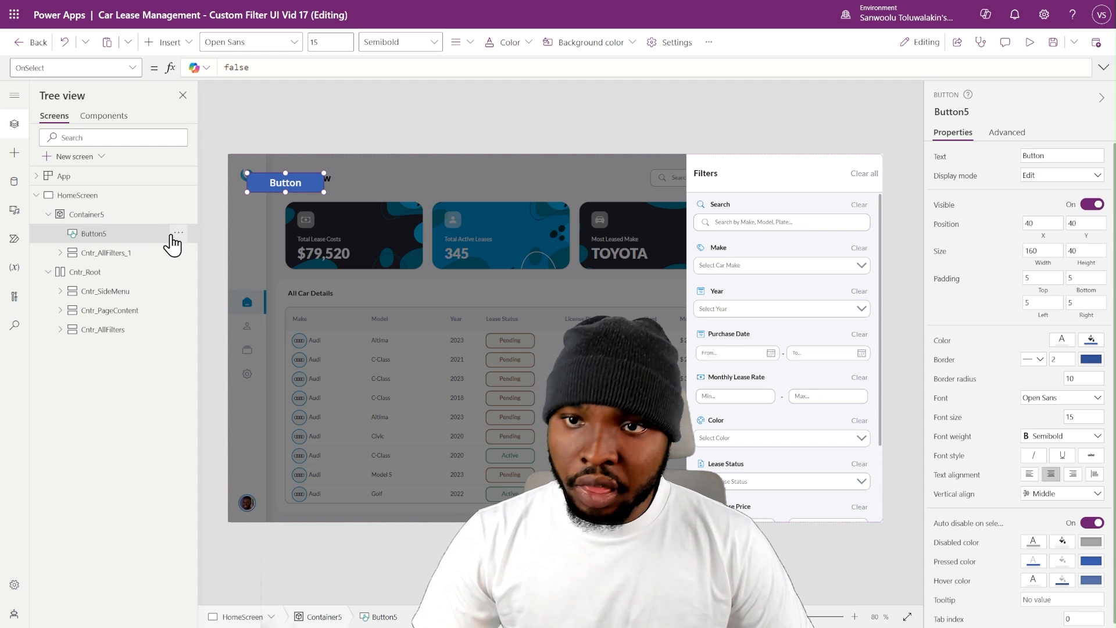
pyautogui.click(179, 234)
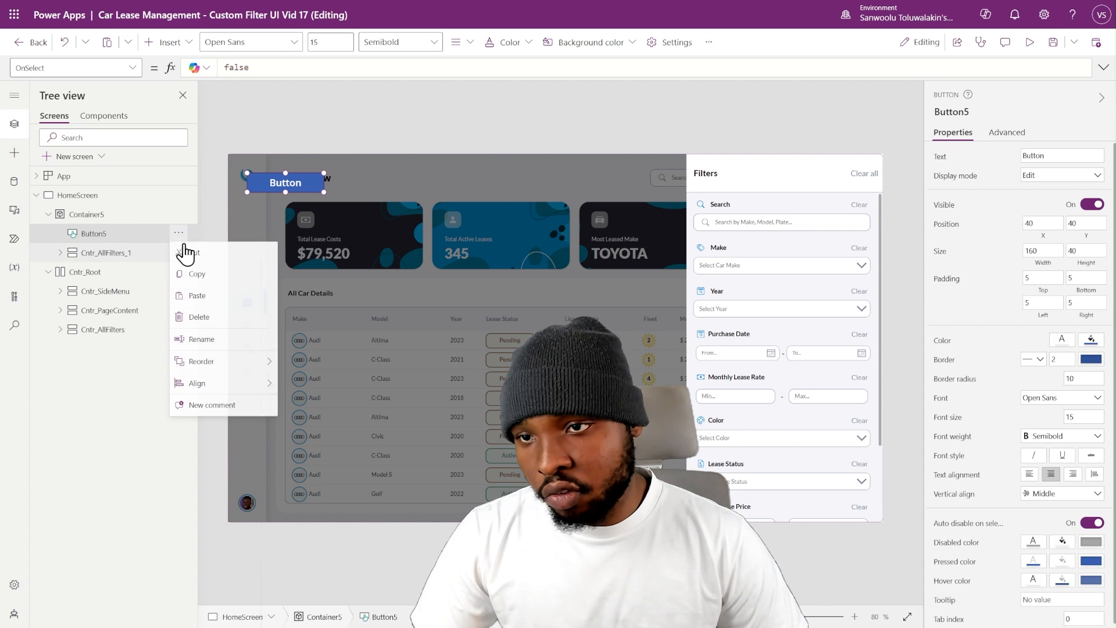
pyautogui.moveTo(256, 363)
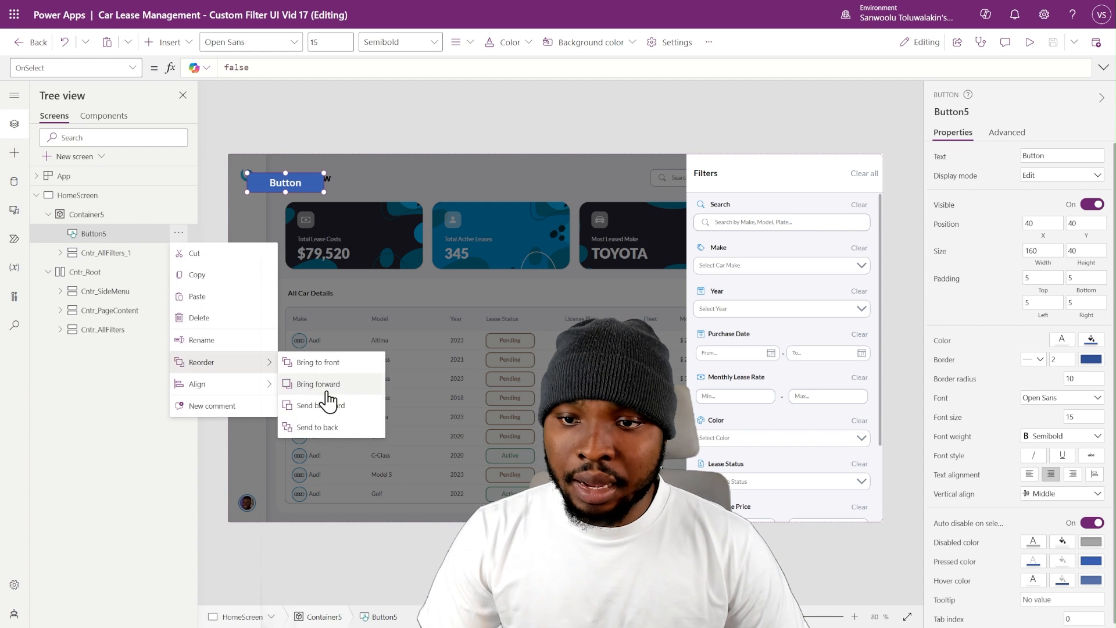
pyautogui.click(337, 430)
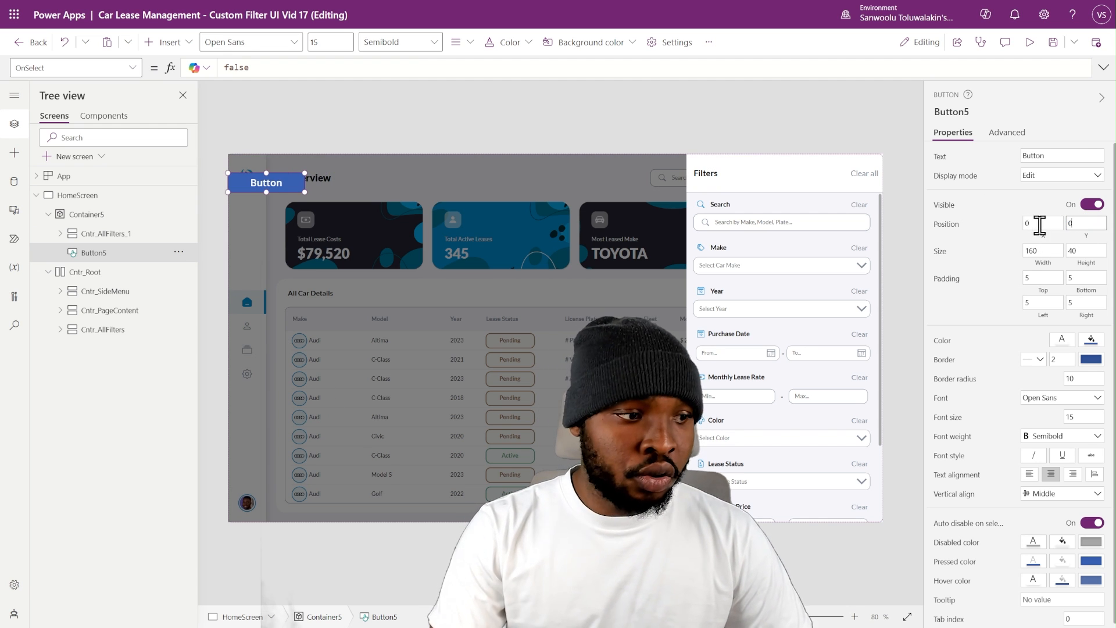
# - Place the new button at position 0, 0 and size it to Parent.Width by Parent.Height
pyautogui.write('0')
pyautogui.press('Return')
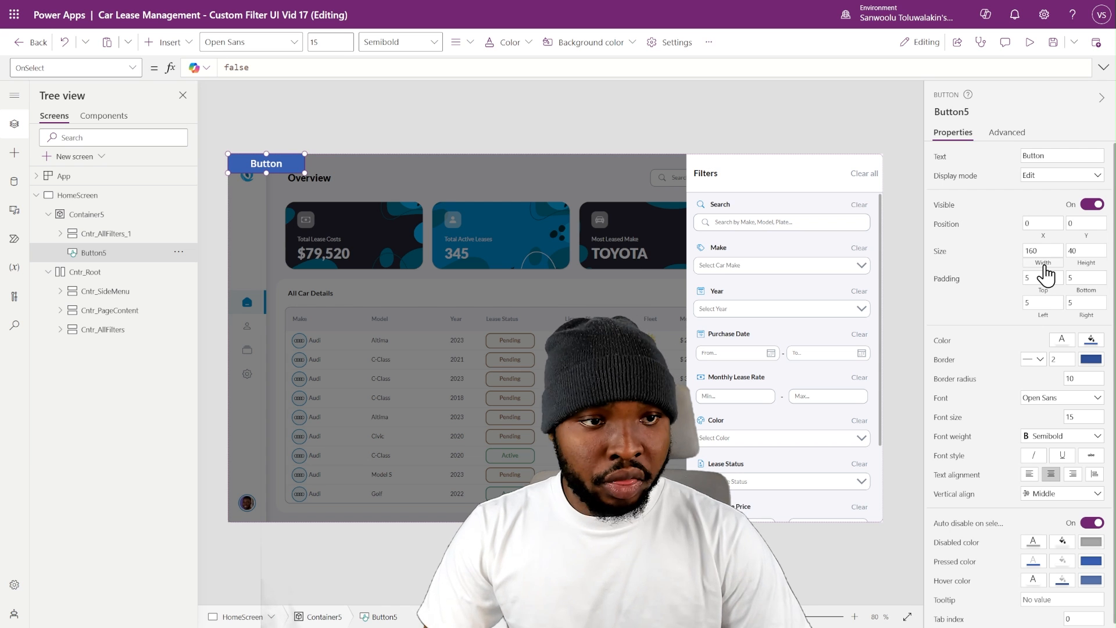
pyautogui.click(1045, 265)
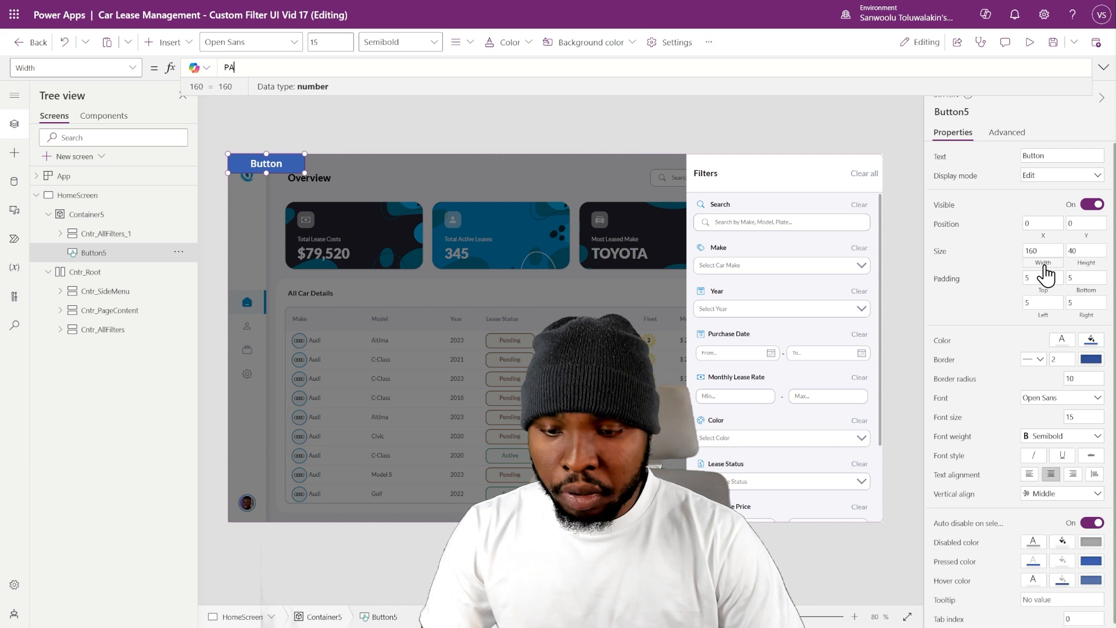
pyautogui.write('PAr')
pyautogui.press('Return')
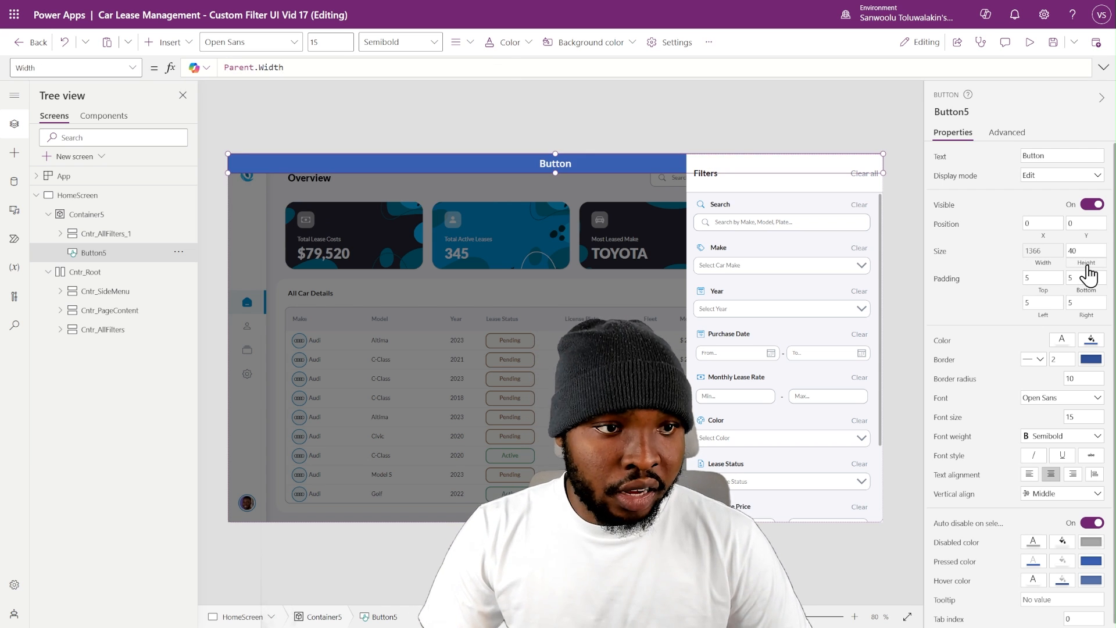
pyautogui.click(1087, 265)
pyautogui.write('P')
pyautogui.hotkey('ctrl', 'a')
pyautogui.write('Parent.Height')
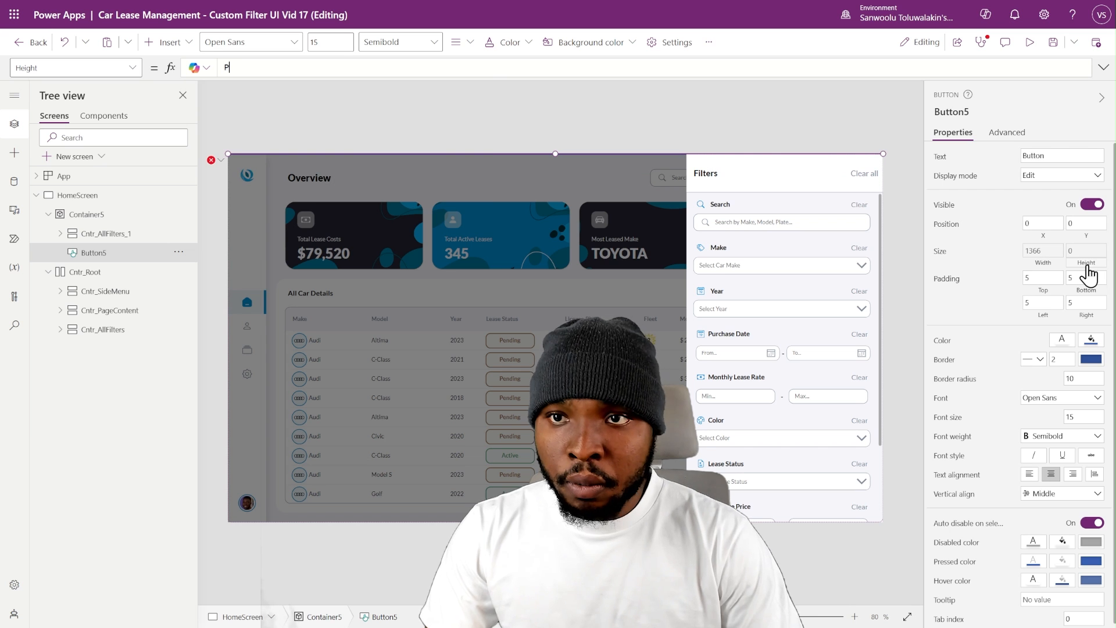
pyautogui.press('Return')
# - Clear the overlay button's text and make its fill color transparent
pyautogui.click(1046, 156)
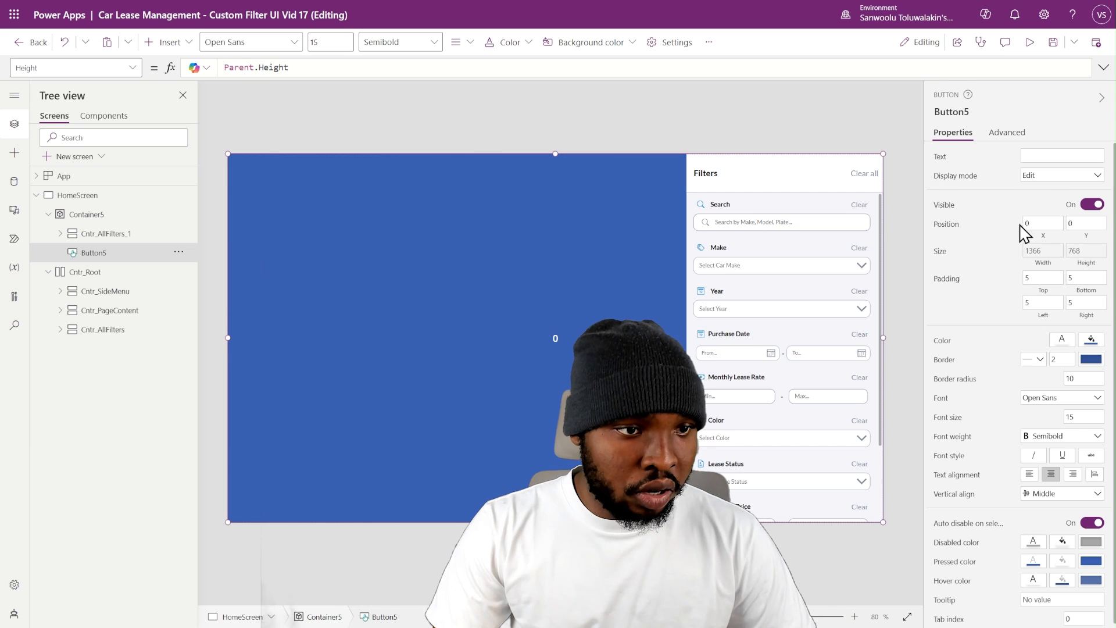
pyautogui.click(1089, 341)
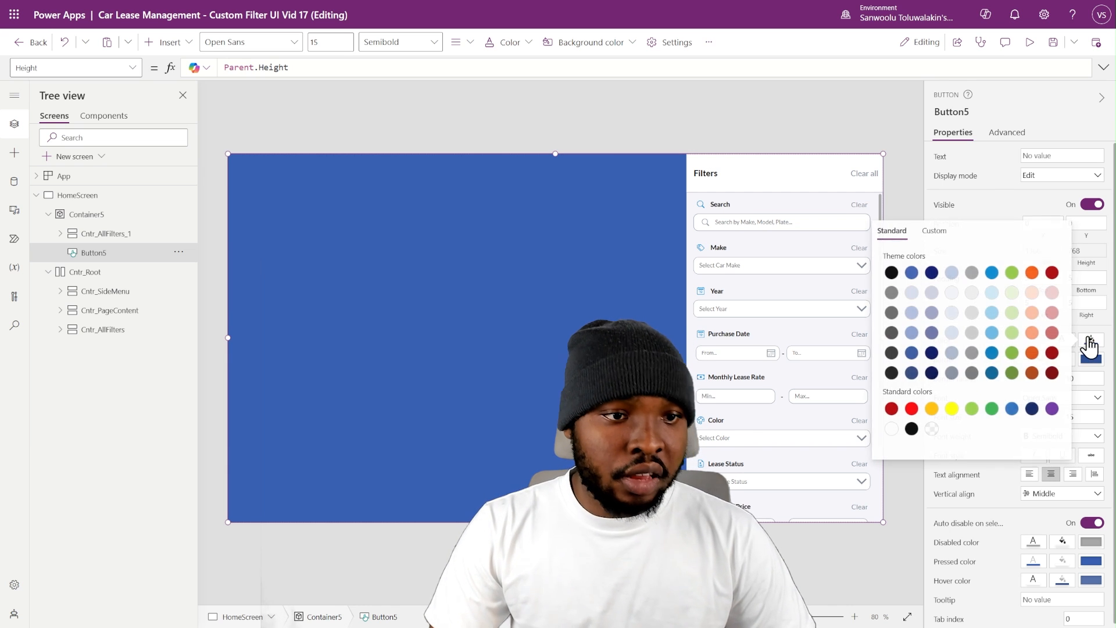
pyautogui.click(931, 428)
pyautogui.click(1089, 339)
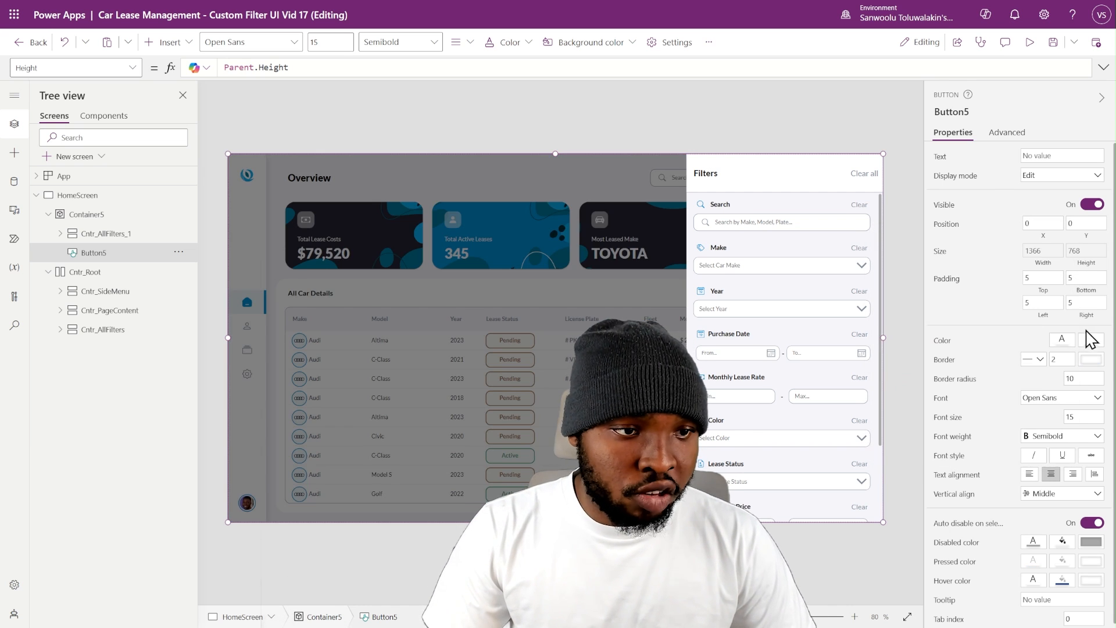
# - Set the overlay button's border style to None and its PressedFill to Color.Transparent
pyautogui.click(1039, 361)
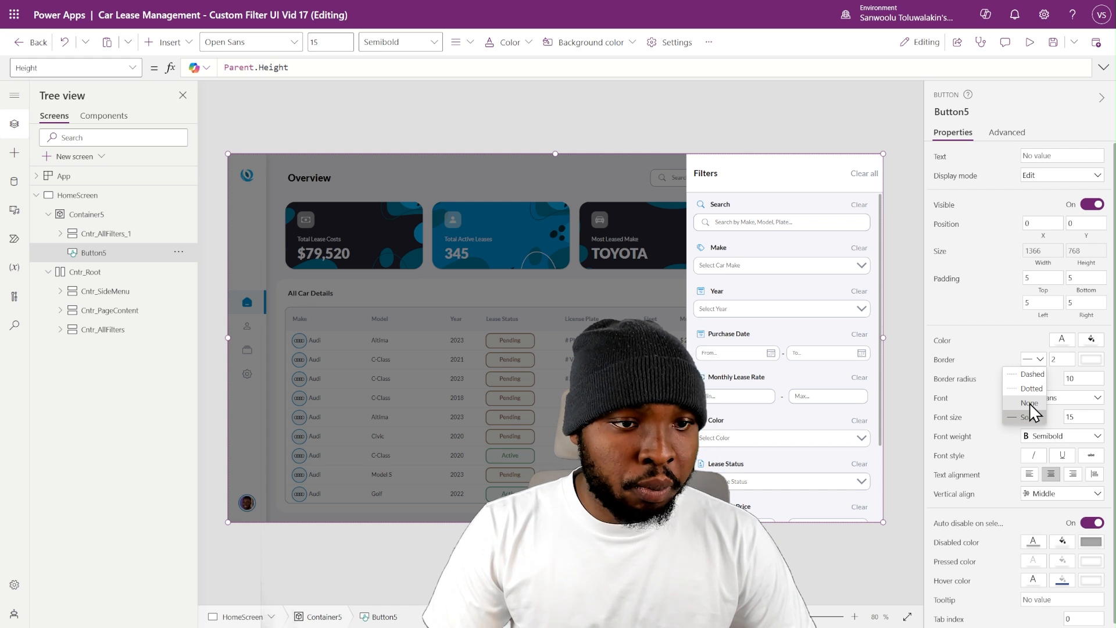
pyautogui.click(1029, 404)
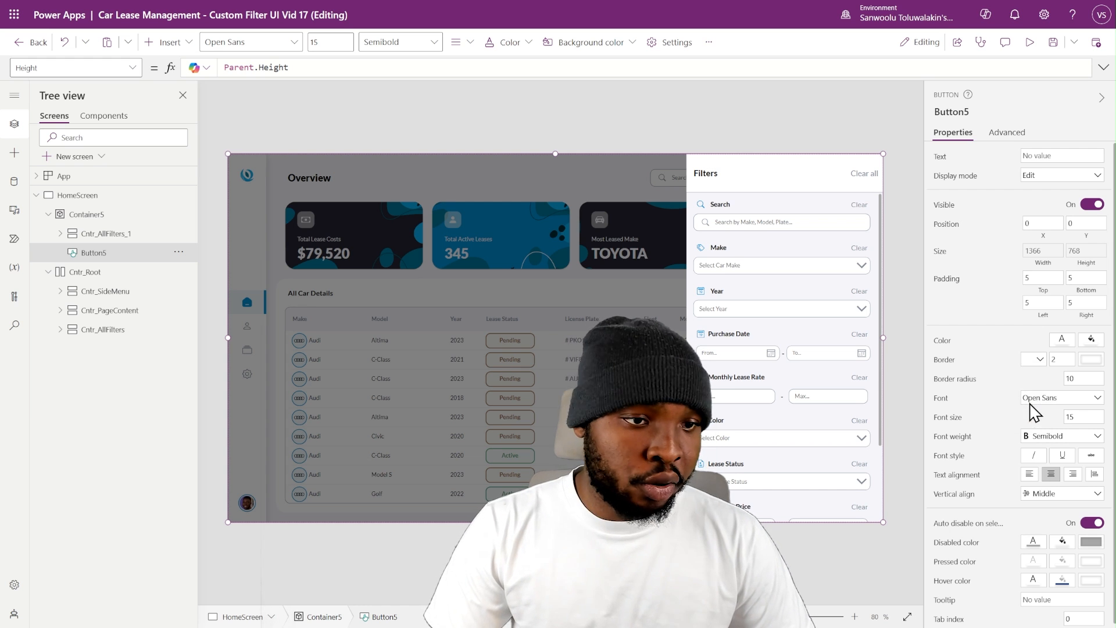
pyautogui.scroll(-1, 1043, 481)
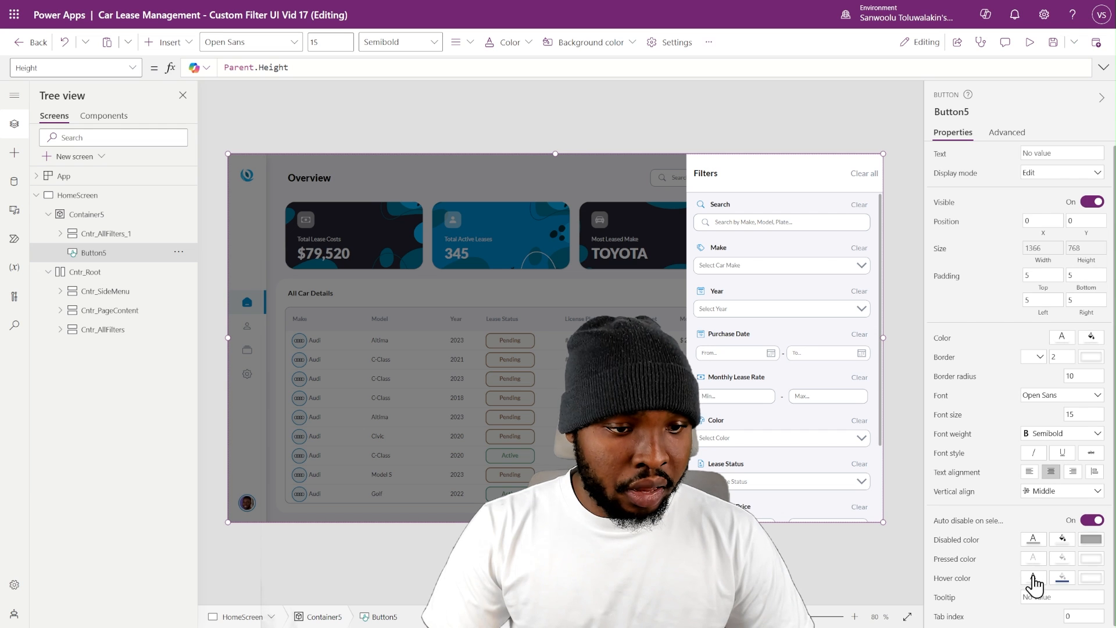
pyautogui.click(1062, 559)
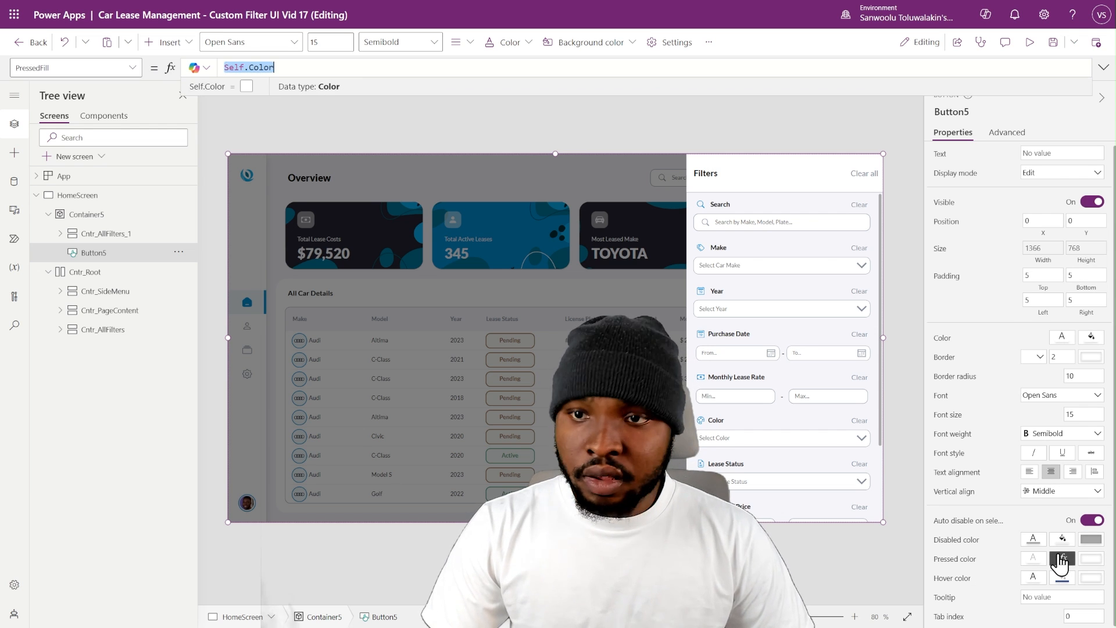
pyautogui.write('color')
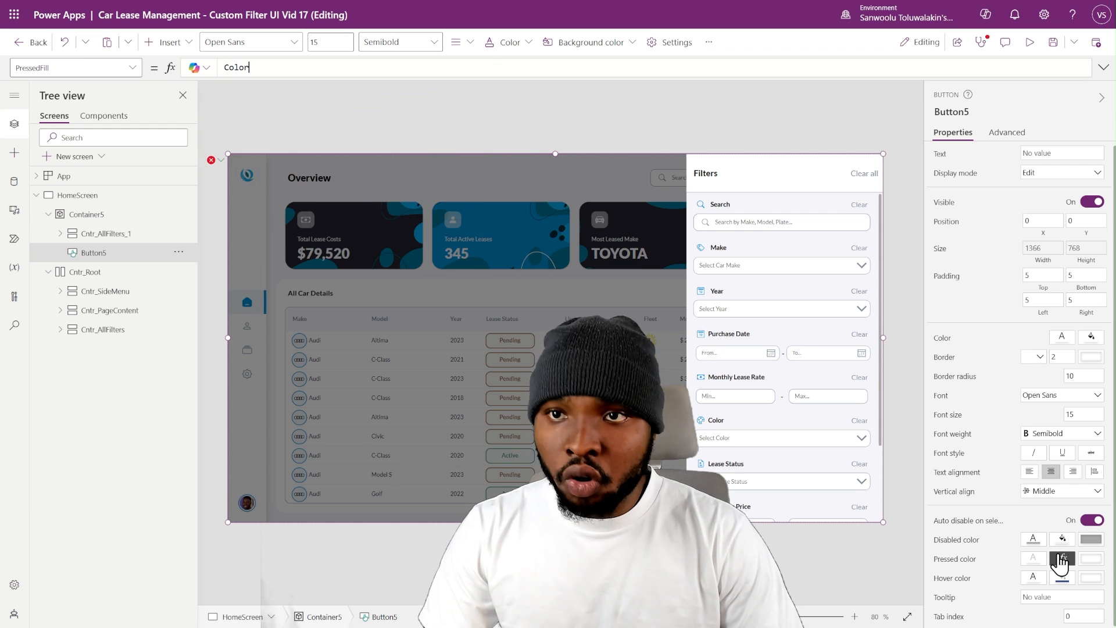
pyautogui.write('.tr')
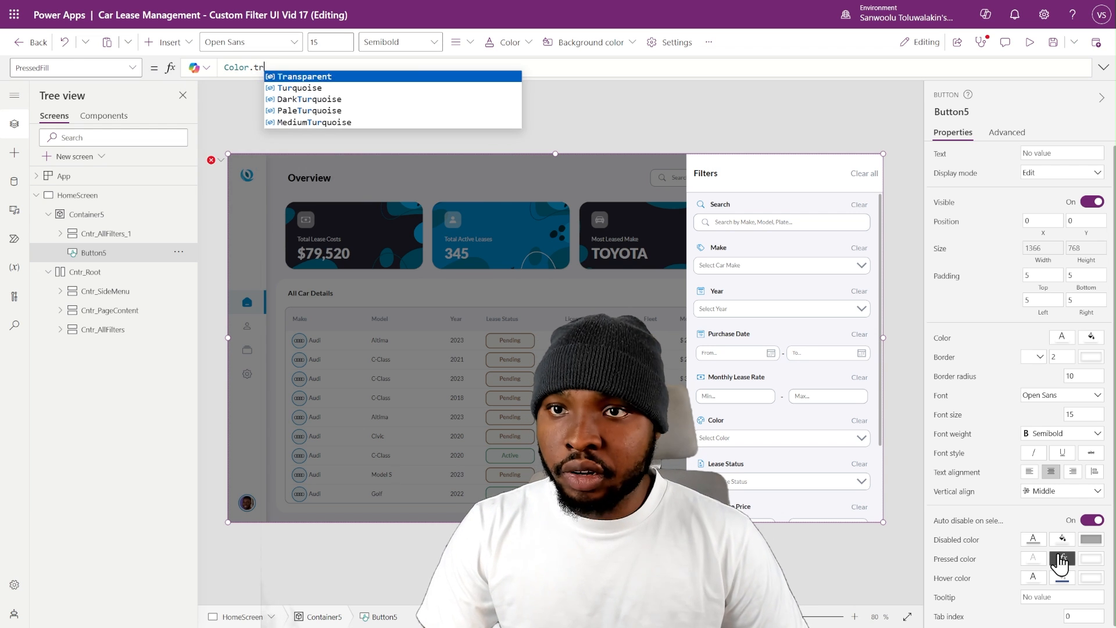
pyautogui.press('Tab')
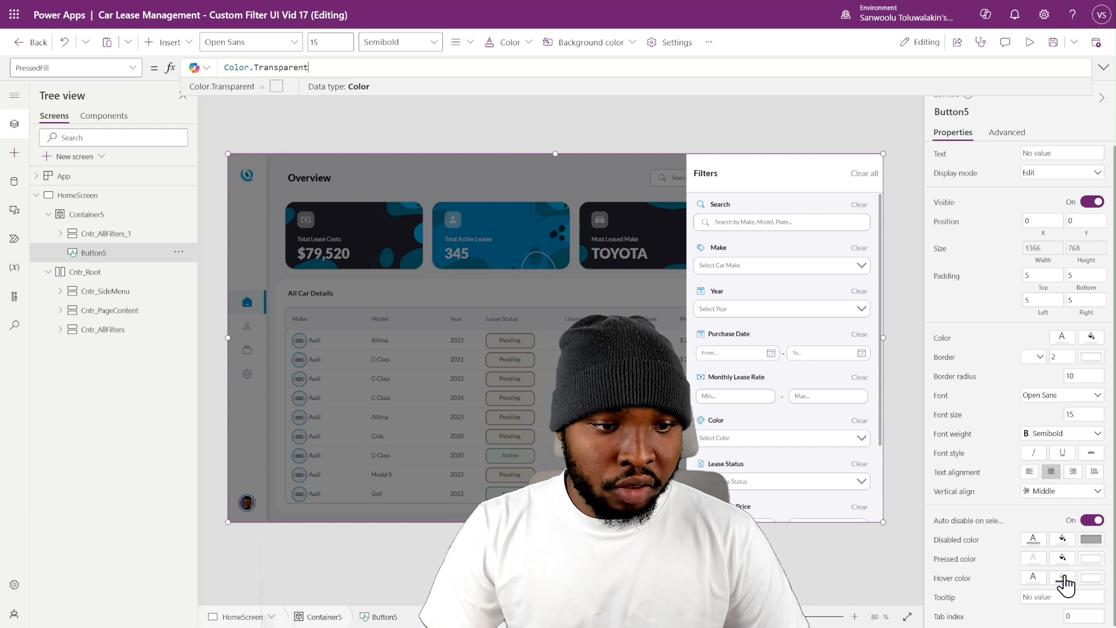
# - Set the overlay button's HoverFill to Color.Transparent
pyautogui.write('Color')
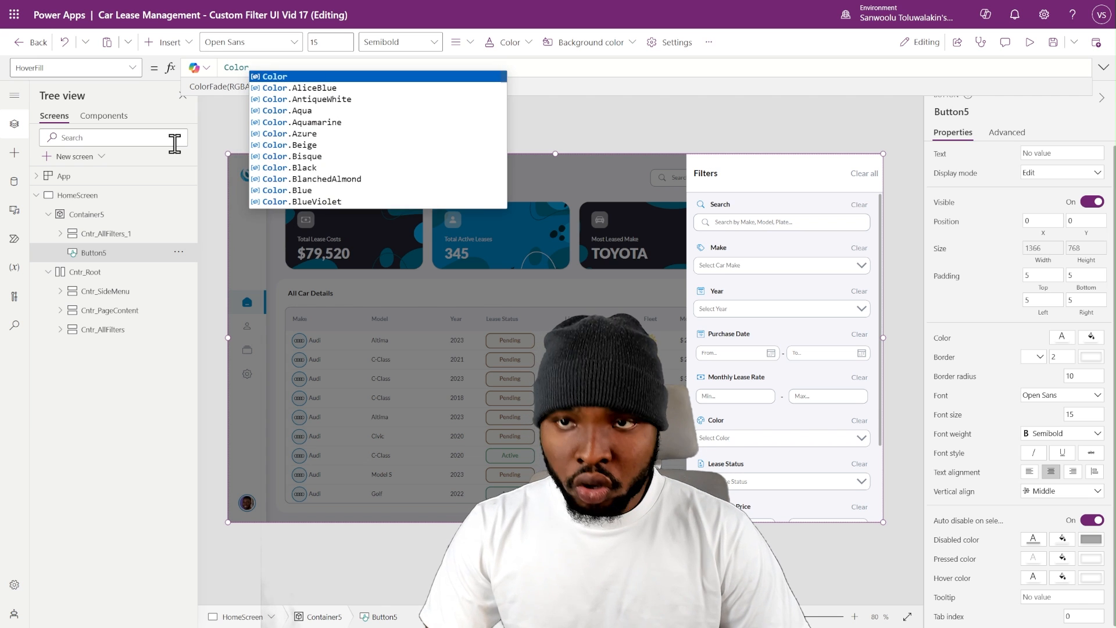
pyautogui.press('Tab')
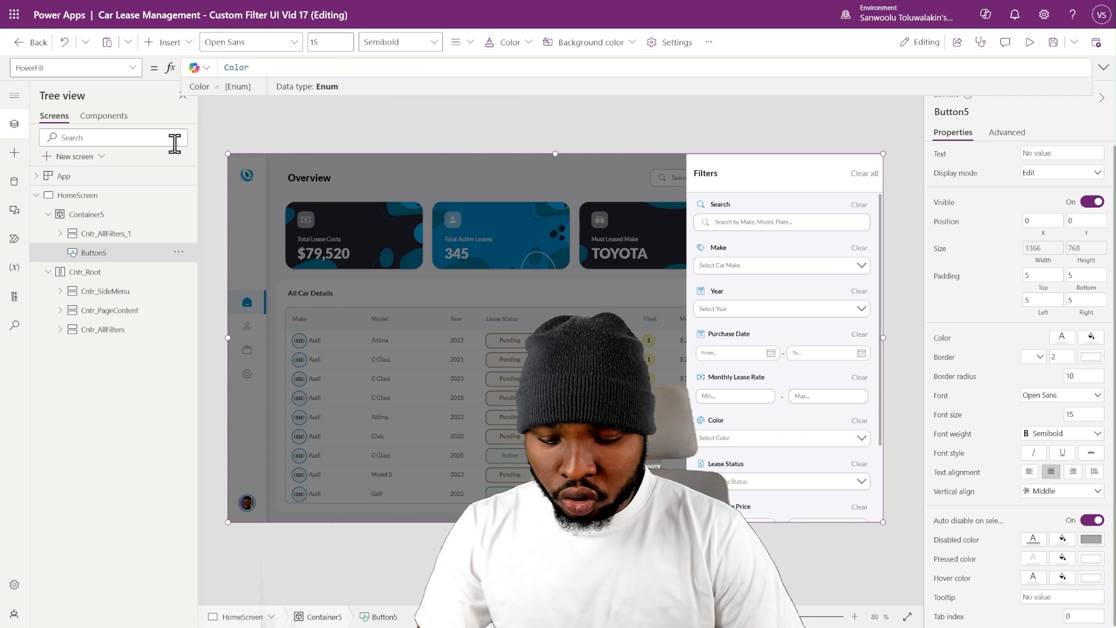
pyautogui.write('.T')
pyautogui.press('Tab')
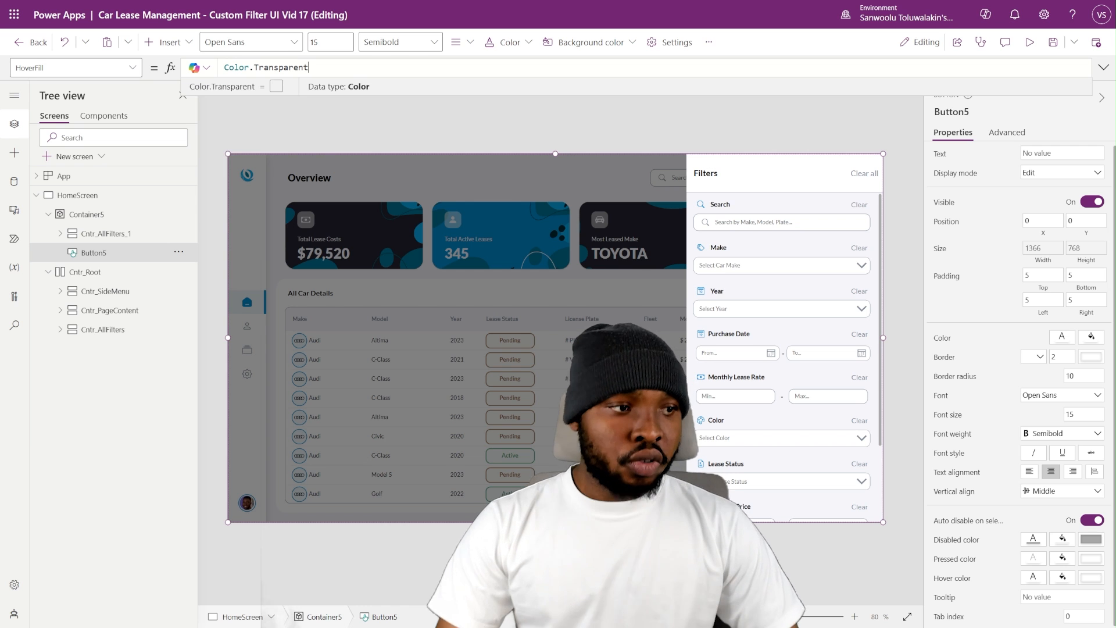
pyautogui.press('Return')
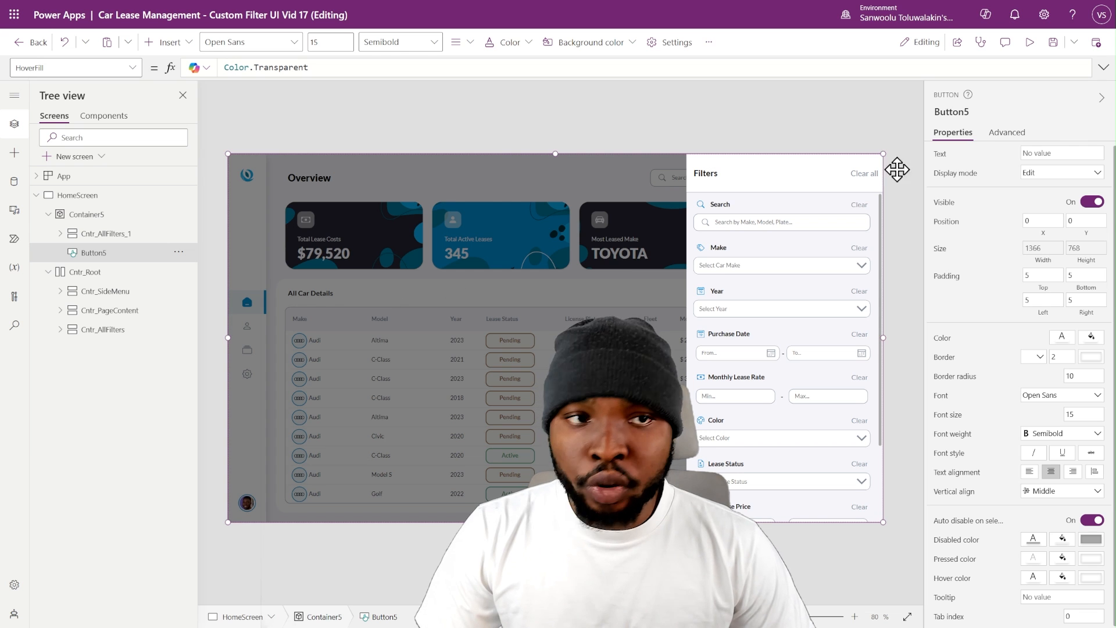
# - Set the overlay button's OnSelect to the formula Set(varFilterOpen, !varFilterOpen)
pyautogui.click(1012, 141)
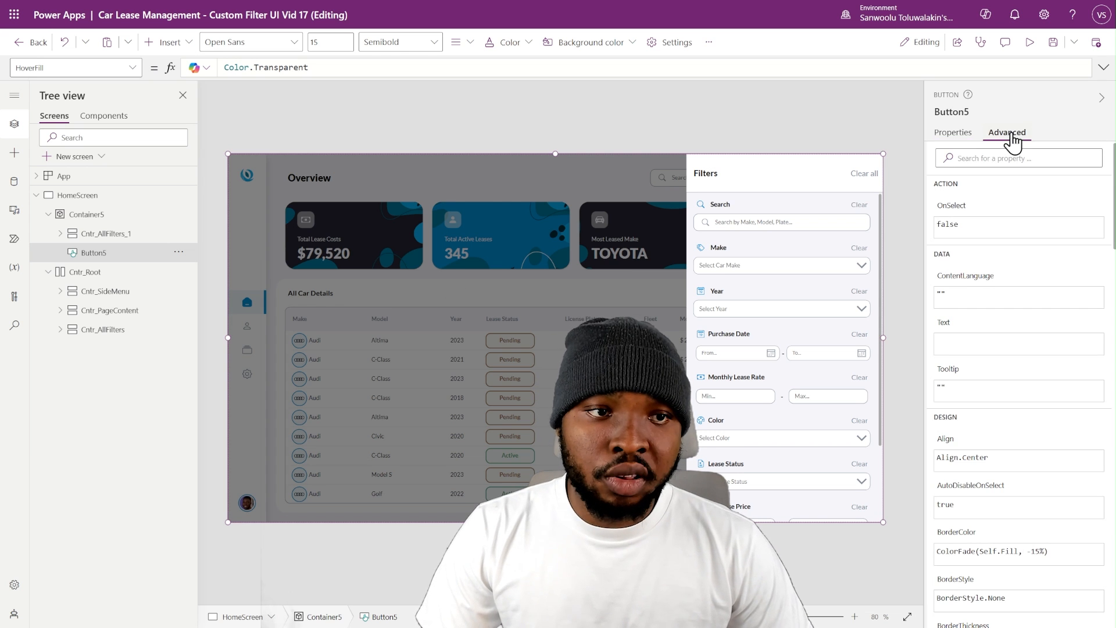
pyautogui.click(953, 215)
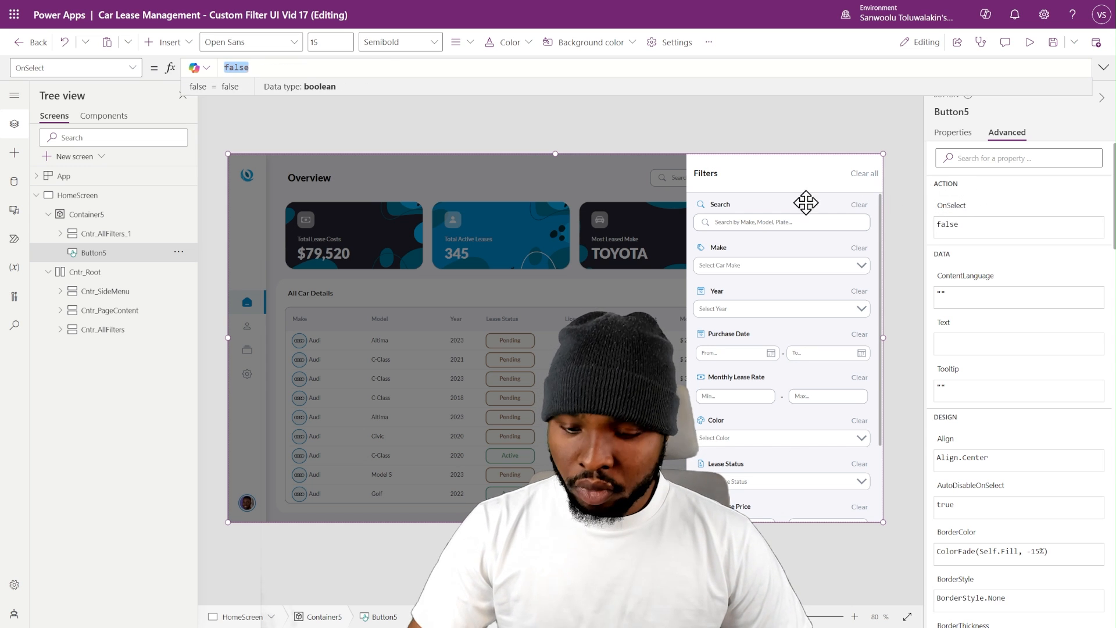
pyautogui.write('Set(varFilterOpen, !varFilterOpen)')
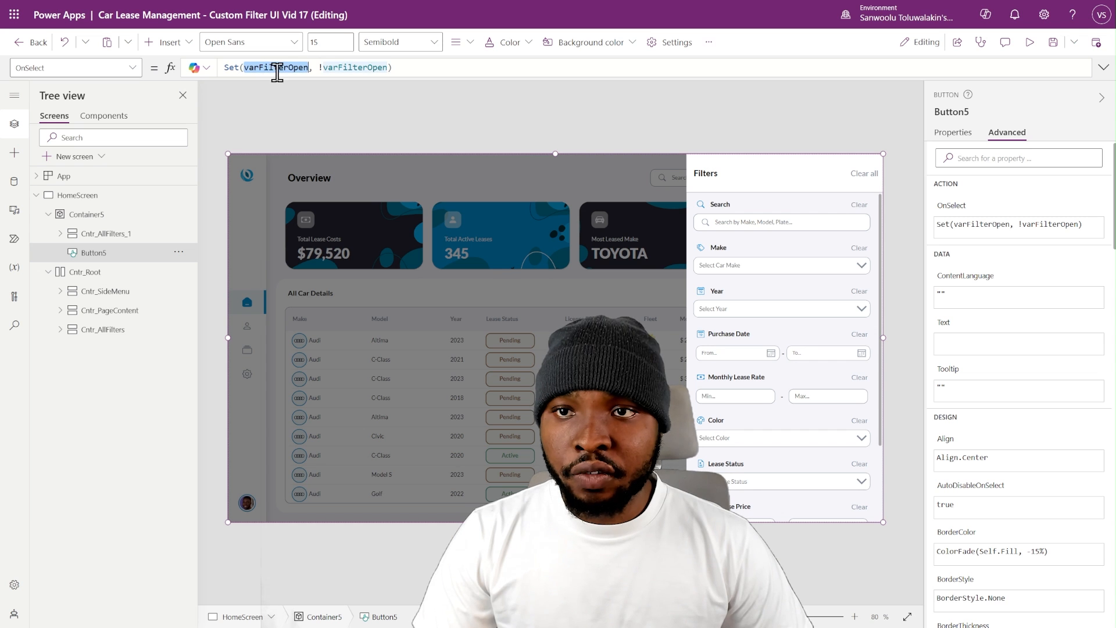
# - Turn off visibility of the overlay container Container5 and inspect the OnSelect formula of the Filter button in the gallery header
pyautogui.click(88, 214)
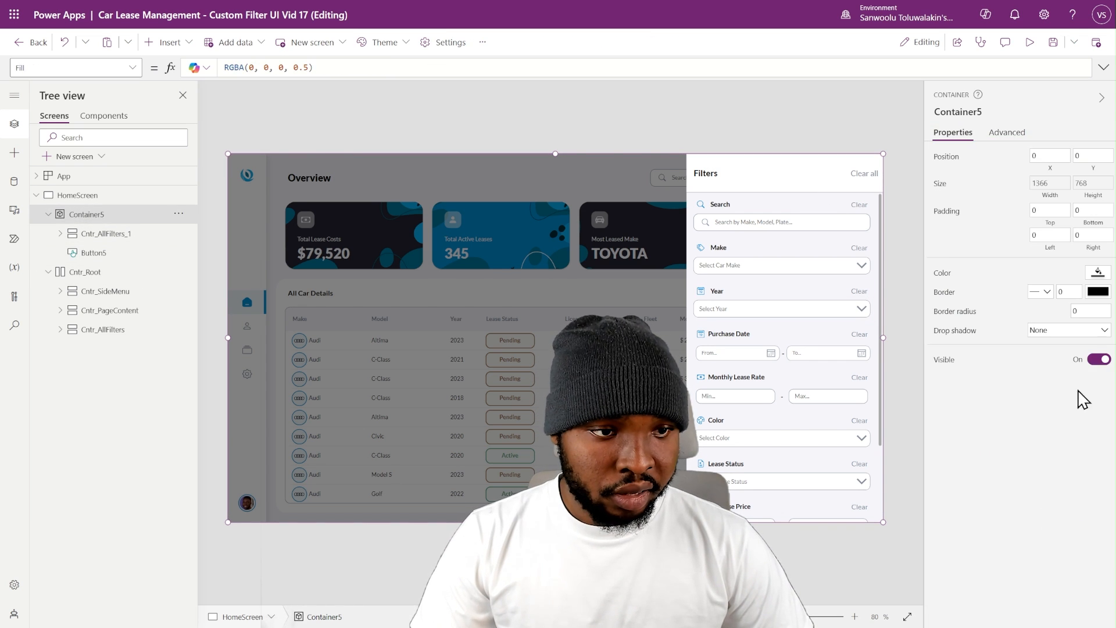
pyautogui.click(1099, 359)
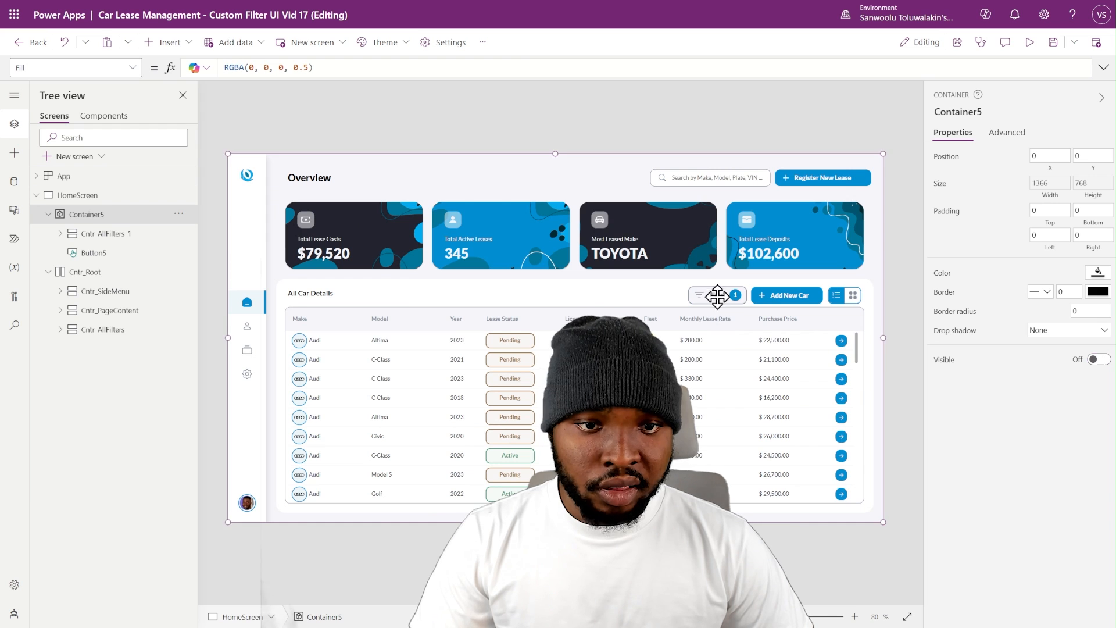
pyautogui.click(650, 137)
pyautogui.click(736, 293)
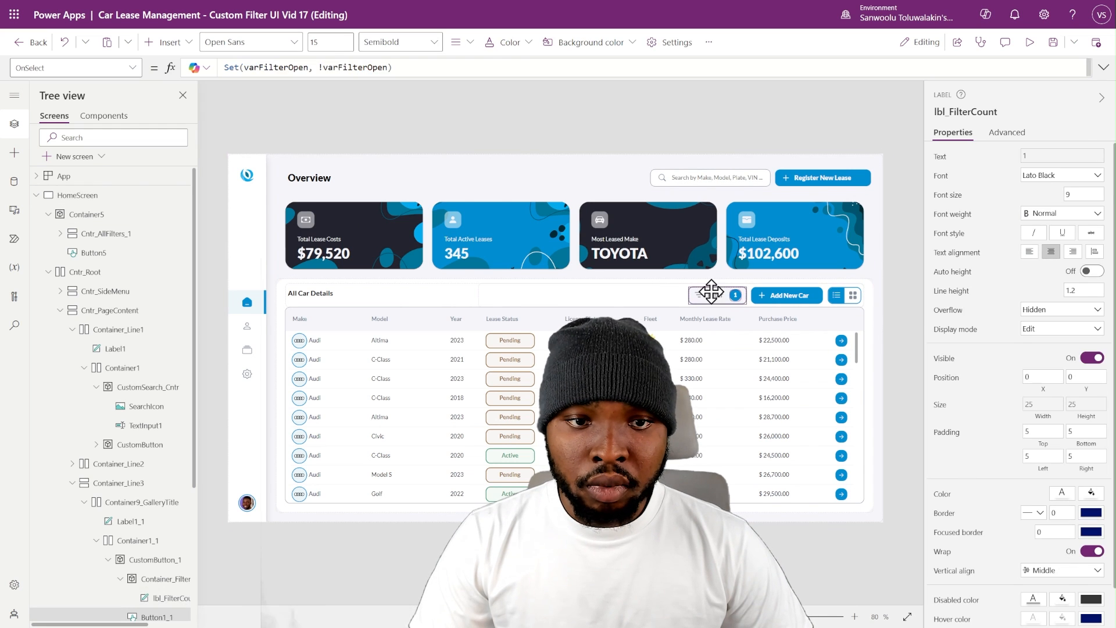
pyautogui.click(711, 293)
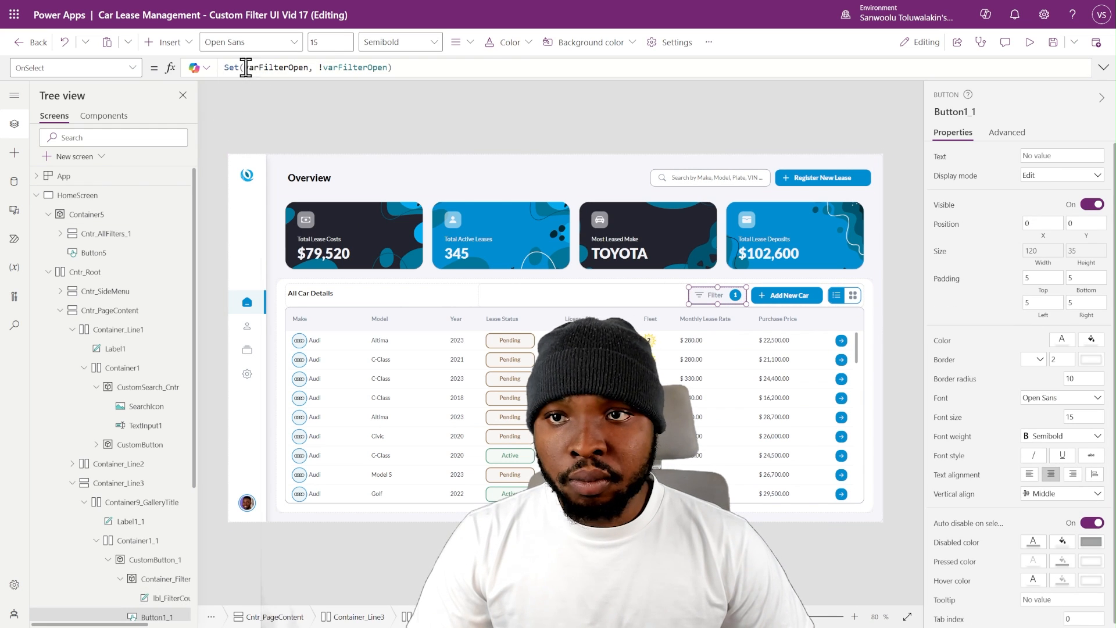
pyautogui.moveTo(225, 68); pyautogui.dragTo(391, 67)
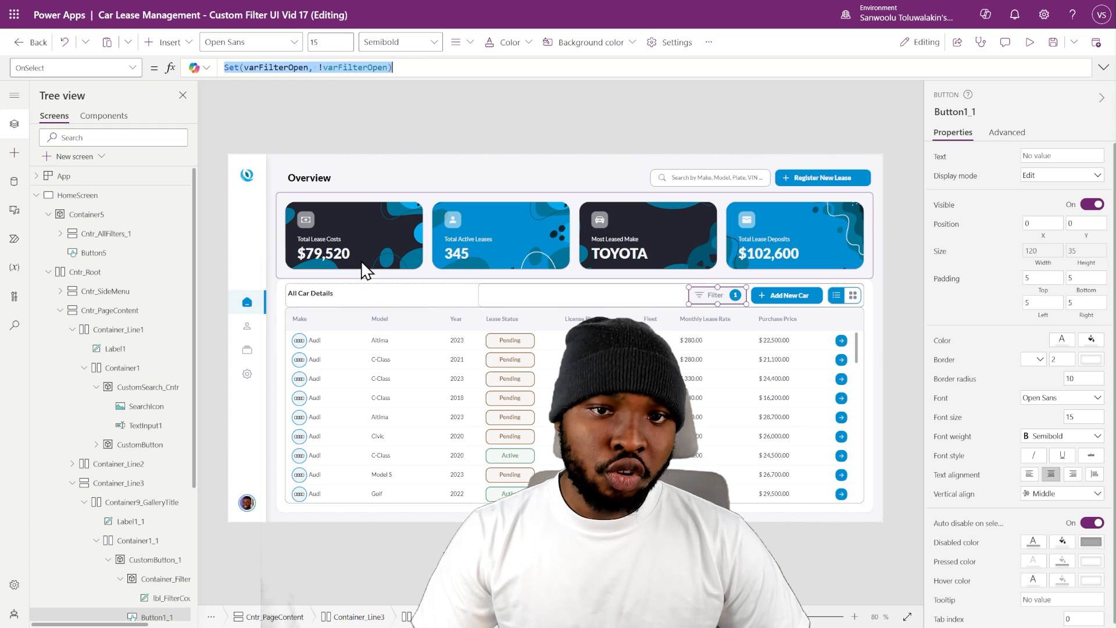
# - Review the OnSelect formula and properties of the overlay button Button5
pyautogui.click(107, 218)
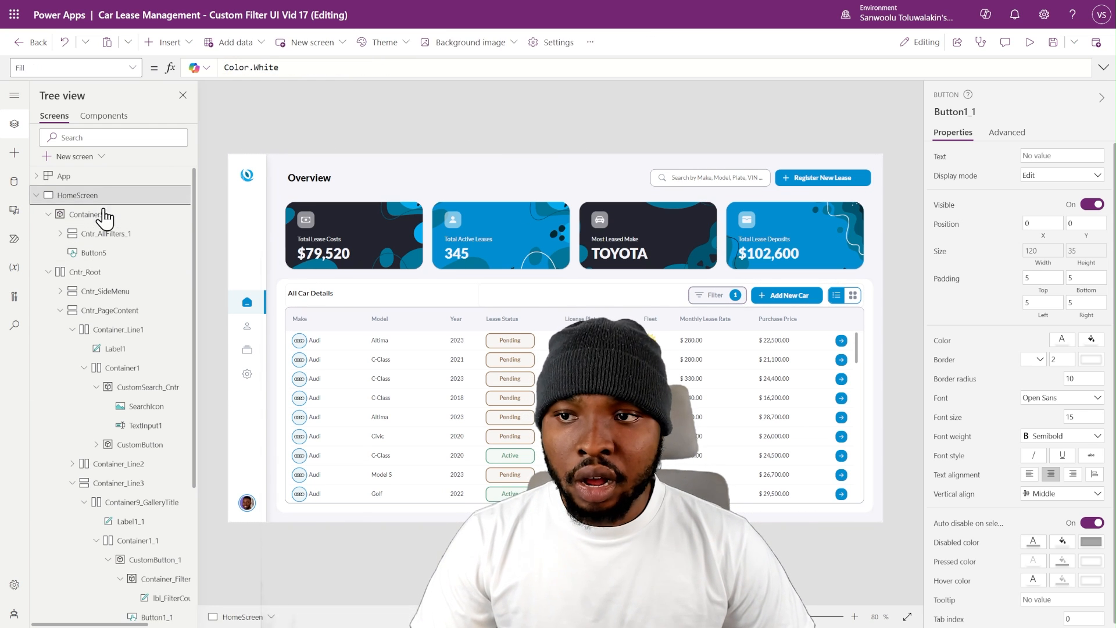
pyautogui.click(91, 252)
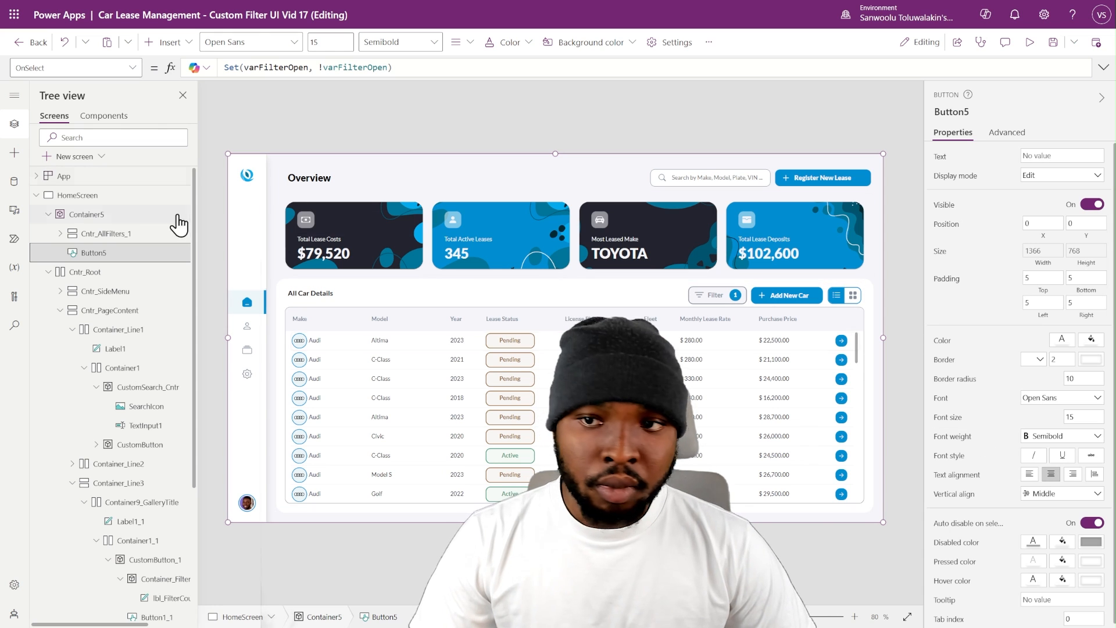
pyautogui.scroll(-1, 997, 448)
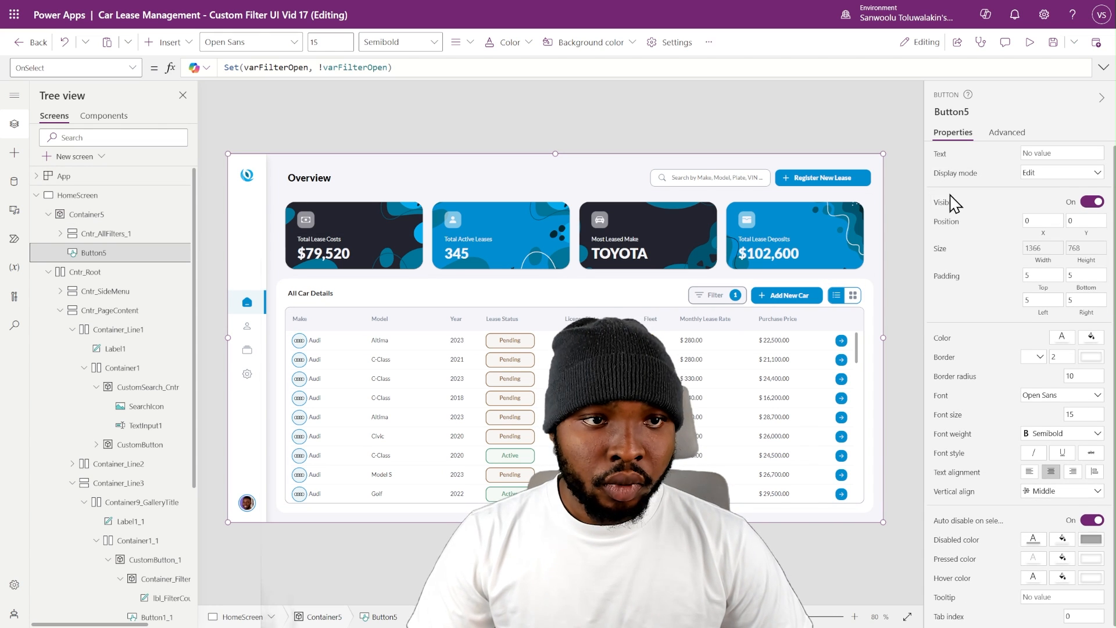
pyautogui.scroll(1, 952, 204)
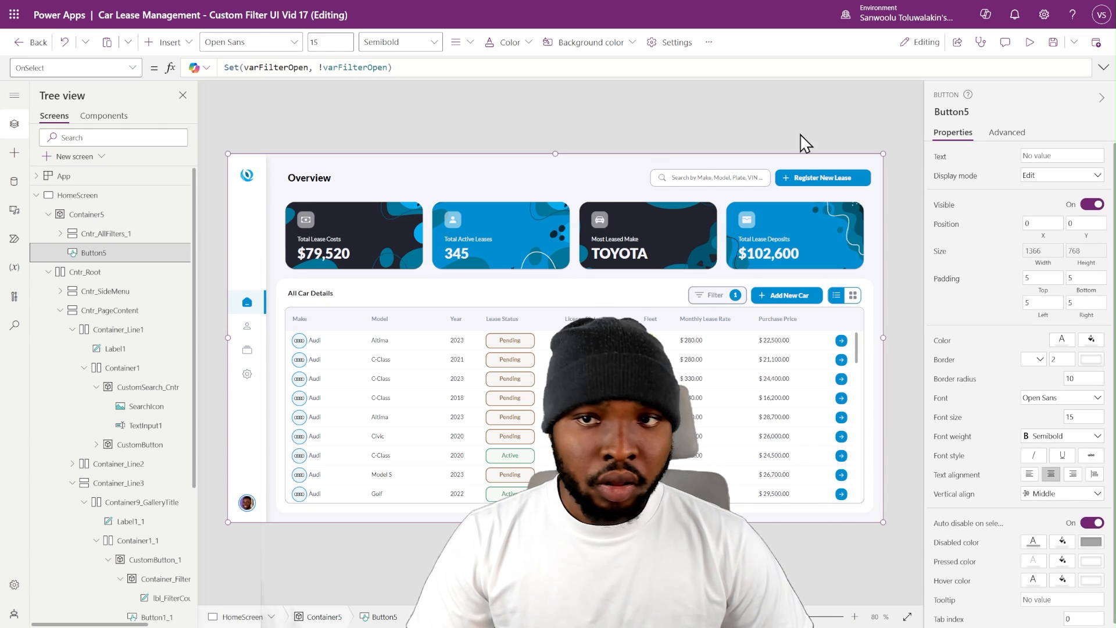
# - Set the Visible property of the overlay container Container5 to varFilterOpen
pyautogui.click(49, 214)
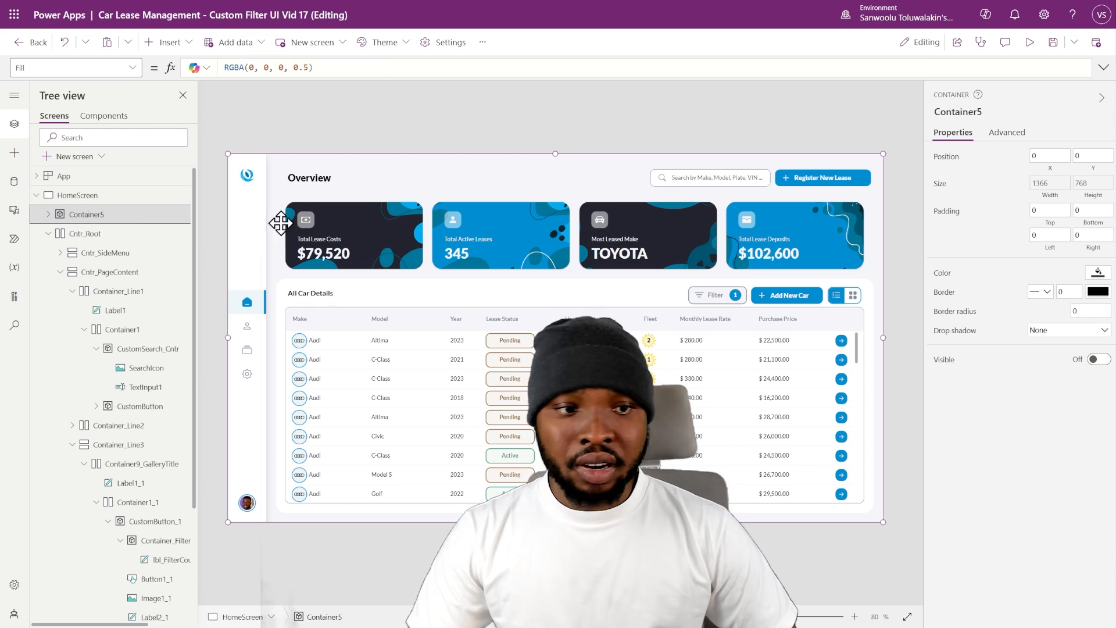
pyautogui.click(947, 360)
pyautogui.write('varFilterOpen')
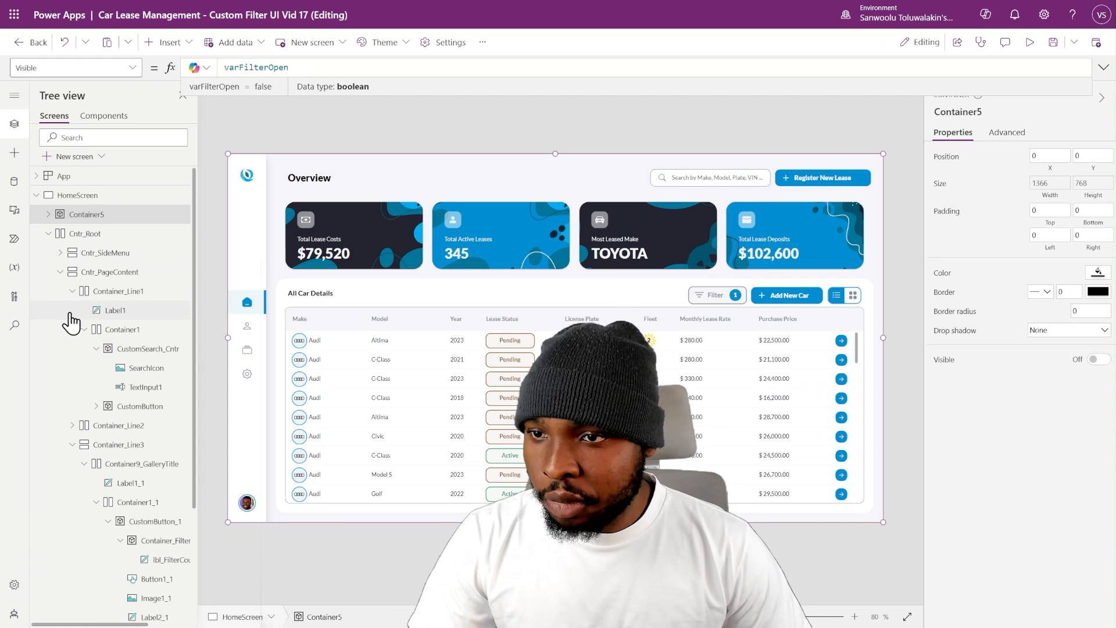
# - Replace varFilterOpen in the Visible property of Cntr_AllFilters so the original inline filter panel stays hidden
pyautogui.click(60, 272)
pyautogui.click(60, 272)
pyautogui.click(116, 291)
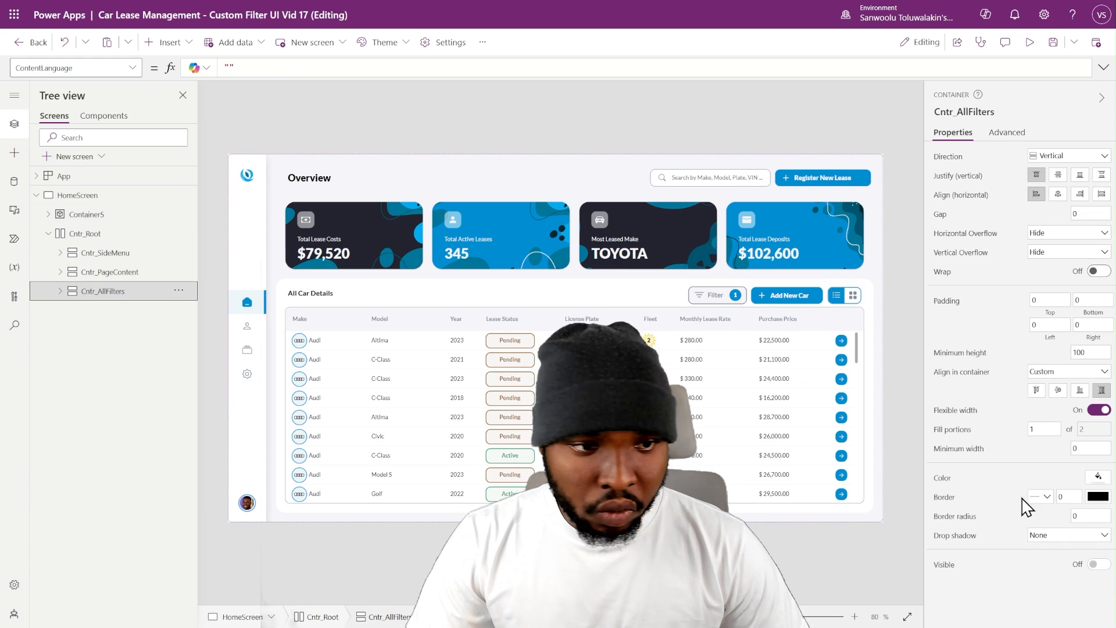
pyautogui.click(941, 570)
pyautogui.doubleClick(232, 68)
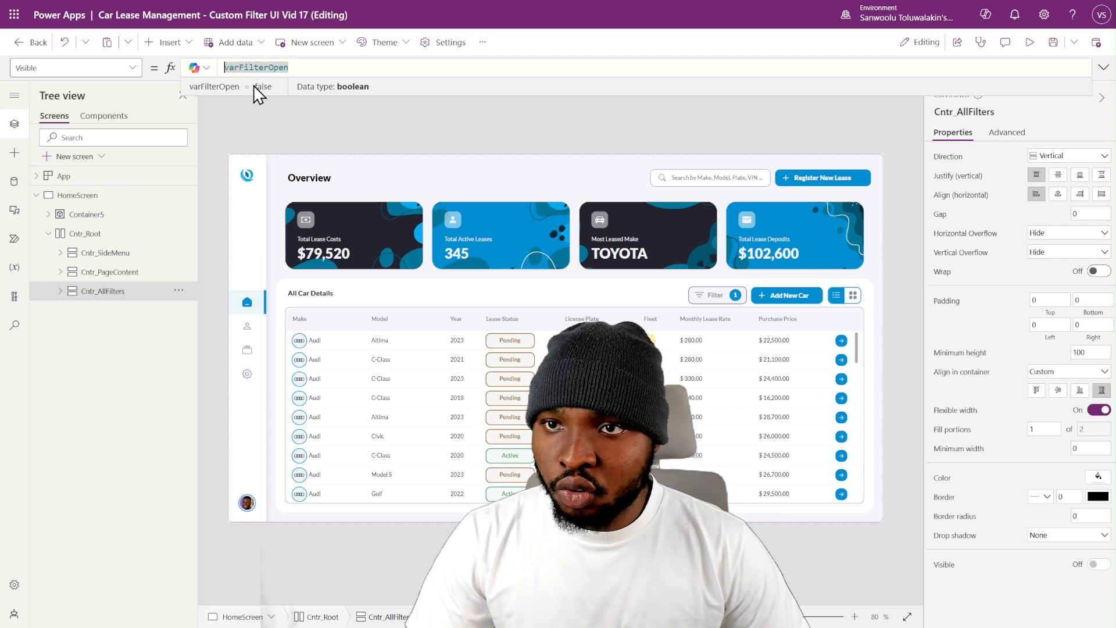
pyautogui.click(262, 121)
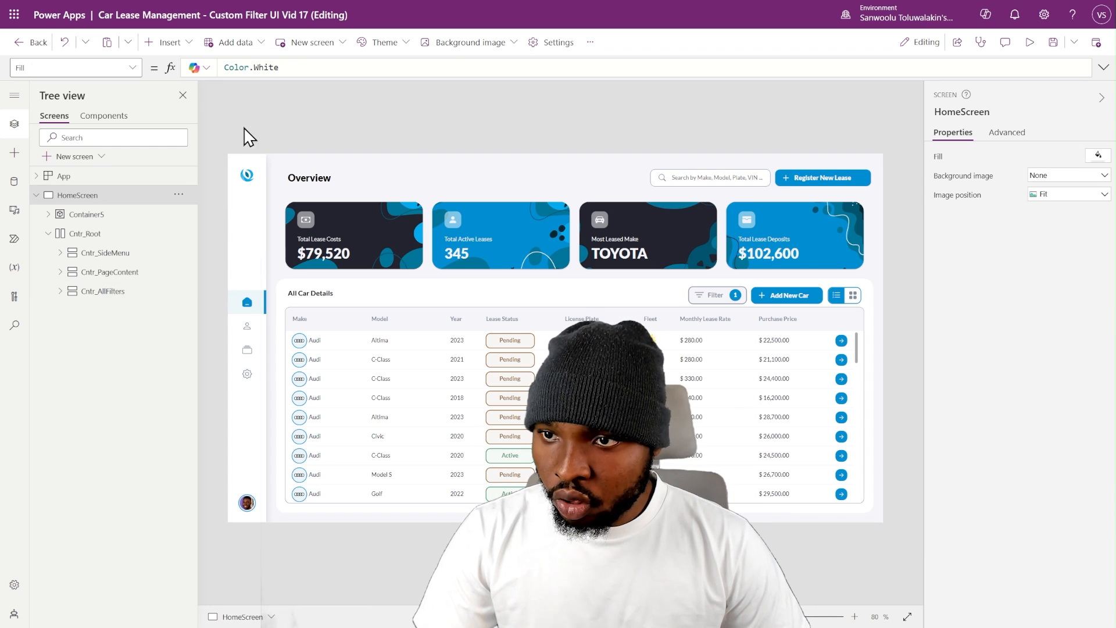
# - Test the filter overlay by opening it and selecting Chevrolet as the make and 2022 as the year
pyautogui.keyDown('alt'); pyautogui.click(730, 295); pyautogui.keyUp('alt')
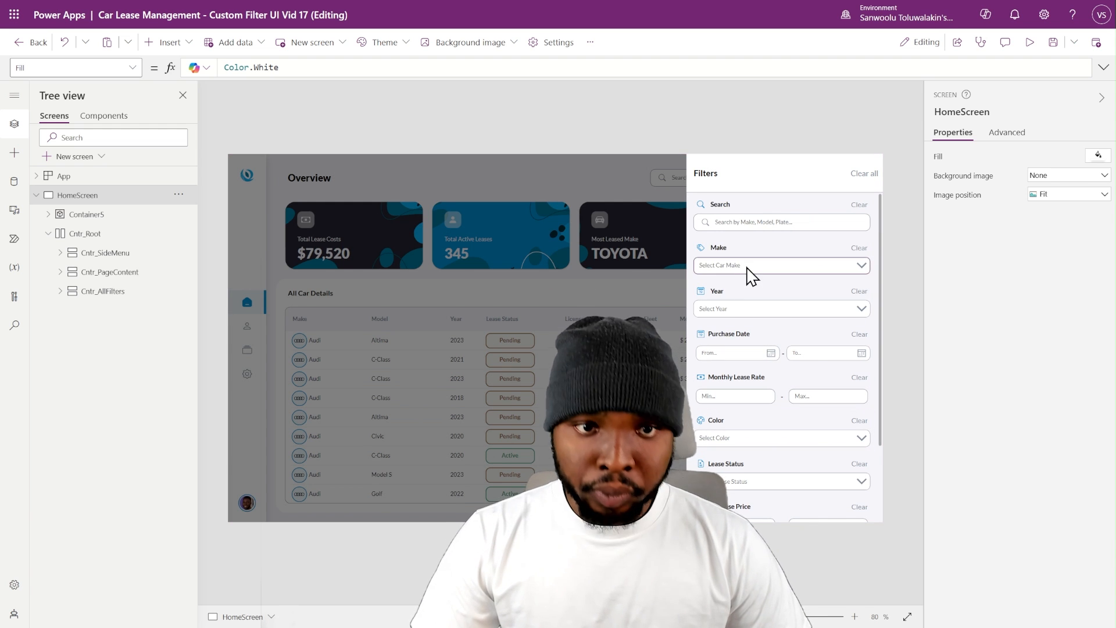
pyautogui.click(803, 267)
pyautogui.click(725, 326)
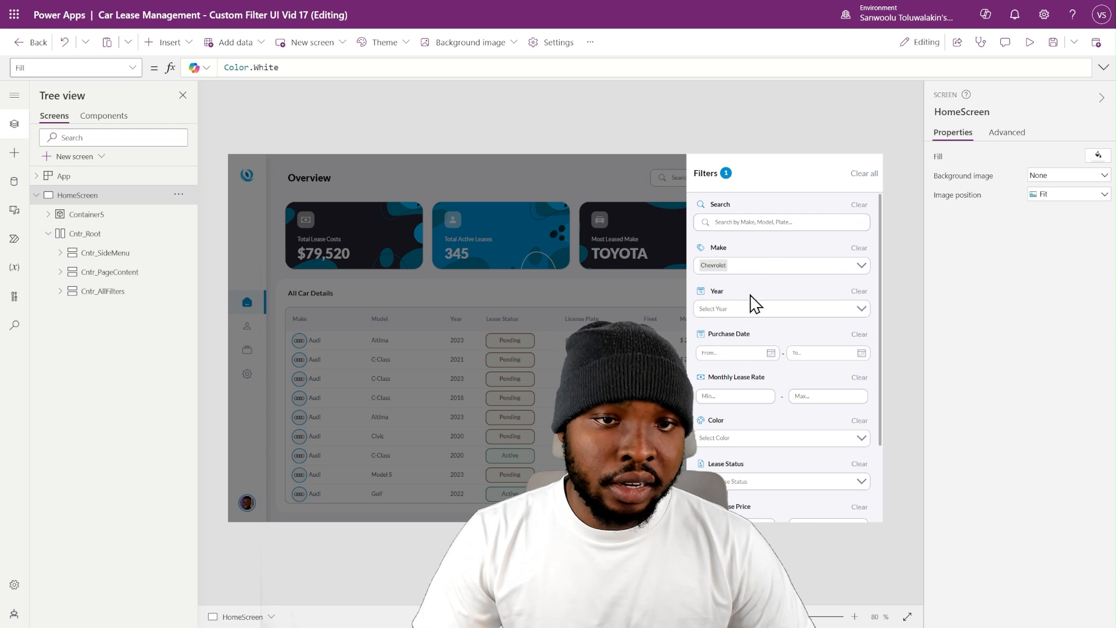
pyautogui.click(765, 314)
pyautogui.click(710, 368)
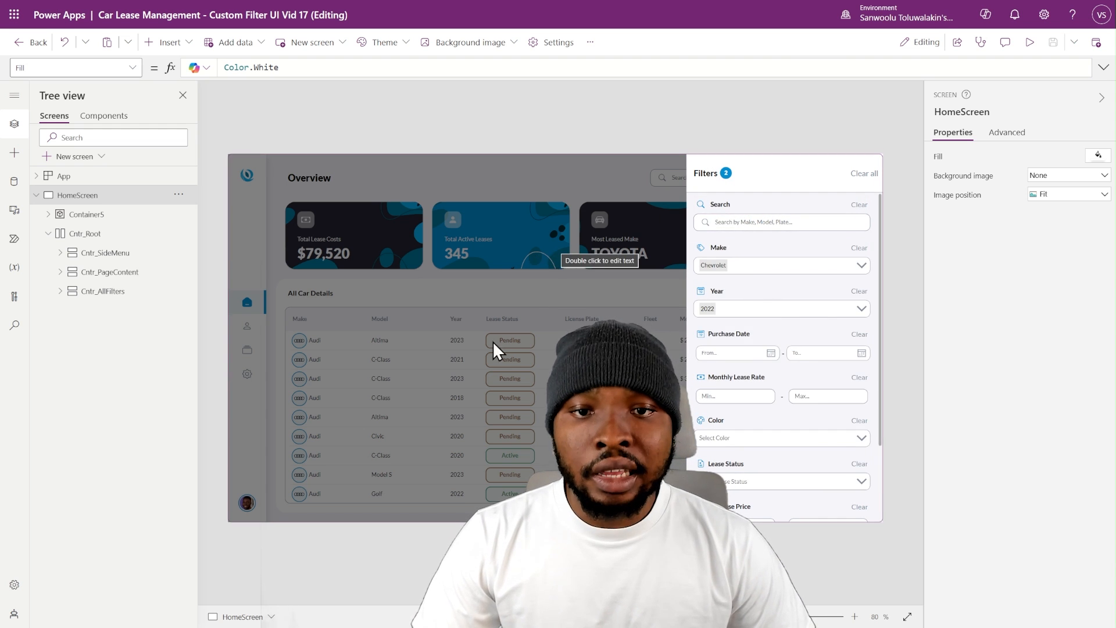
# - Test closing the overlay from the dimmed area outside the filter panel, including after reopening it with the Filter button
pyautogui.click(538, 296)
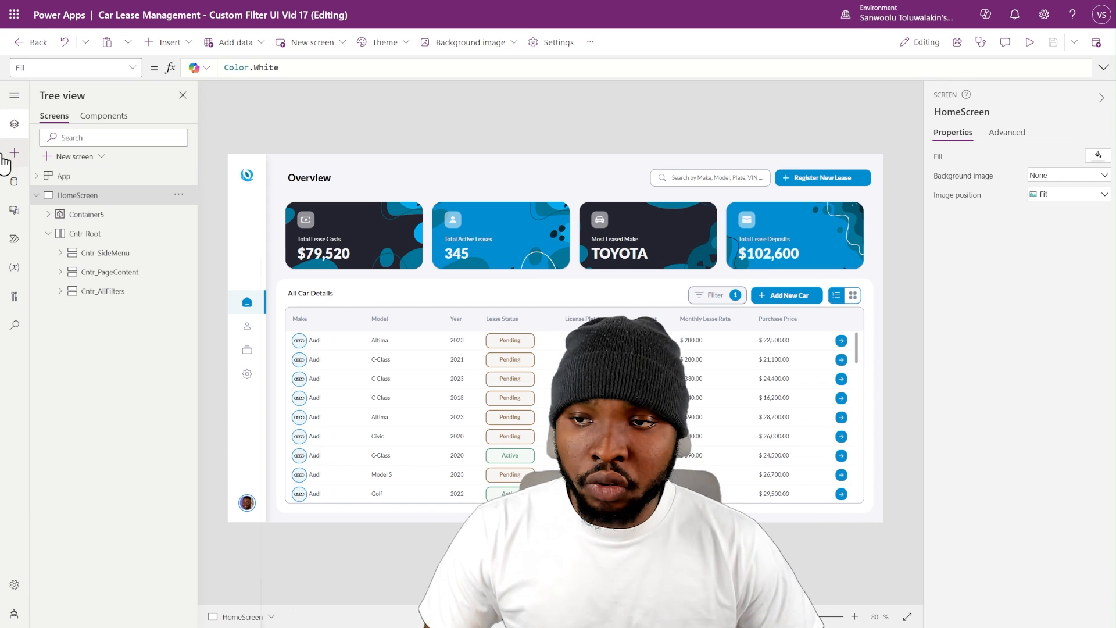
pyautogui.click(49, 214)
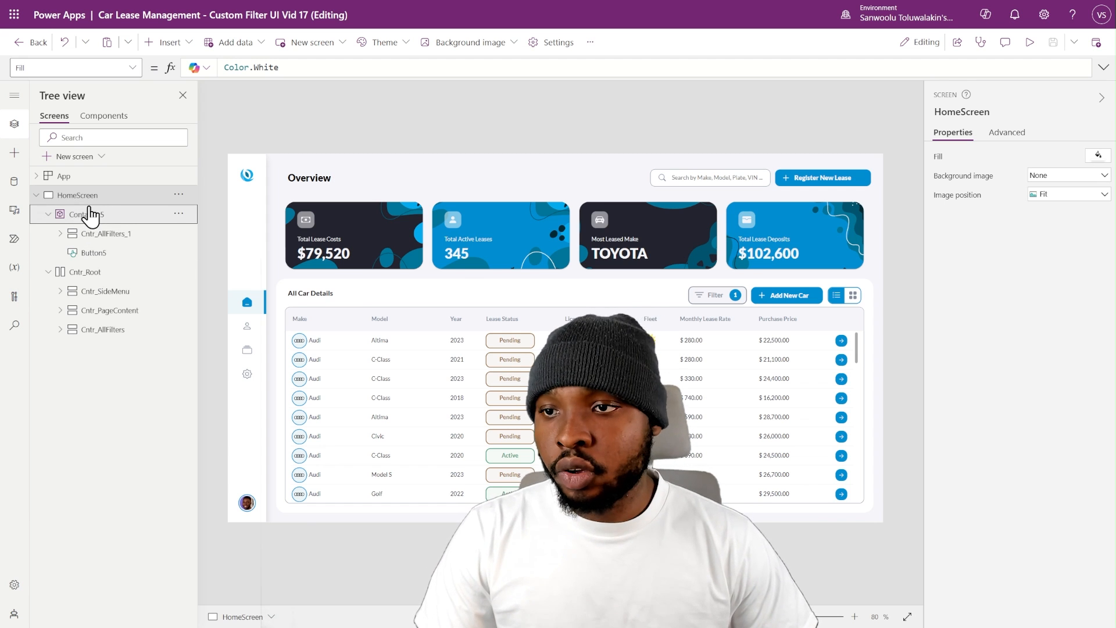
pyautogui.keyDown('alt'); pyautogui.click(712, 295); pyautogui.keyUp('alt')
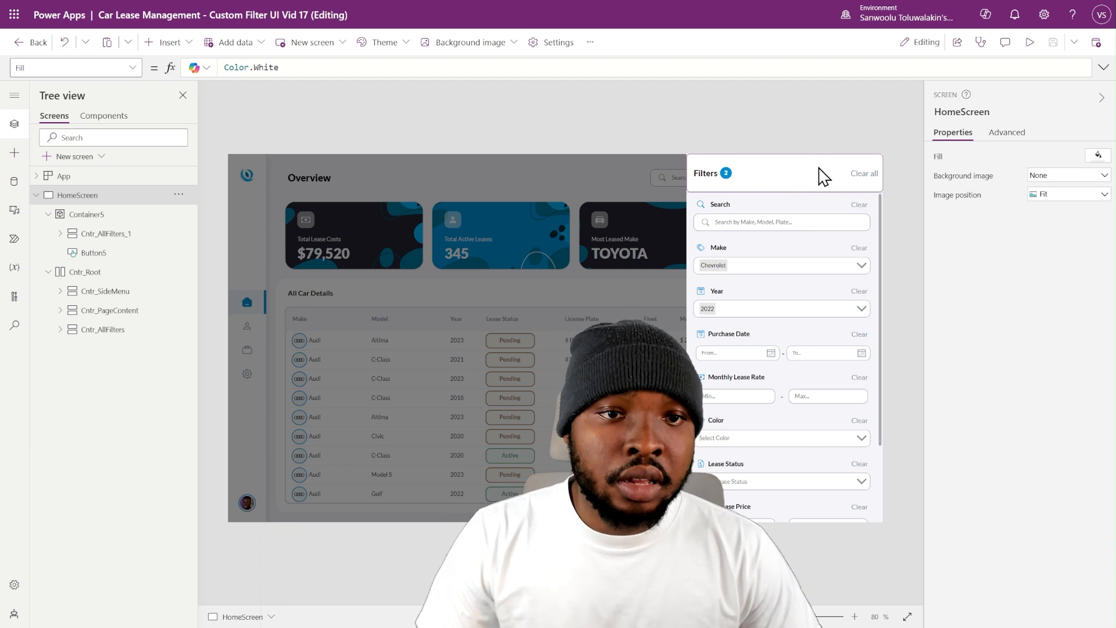
pyautogui.keyDown('alt'); pyautogui.click(562, 224); pyautogui.keyUp('alt')
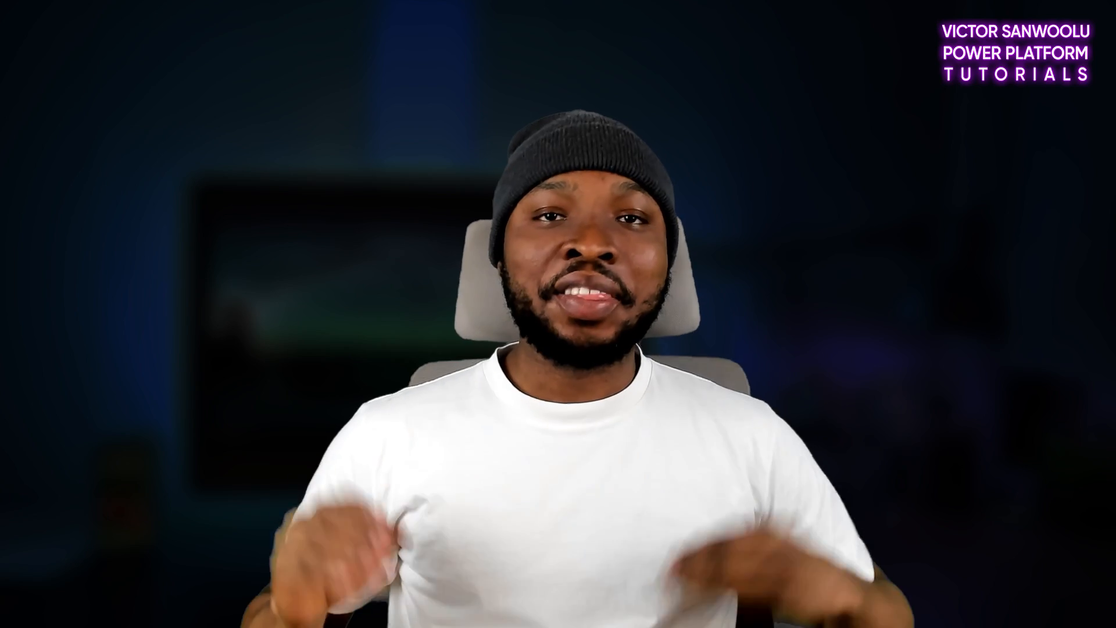